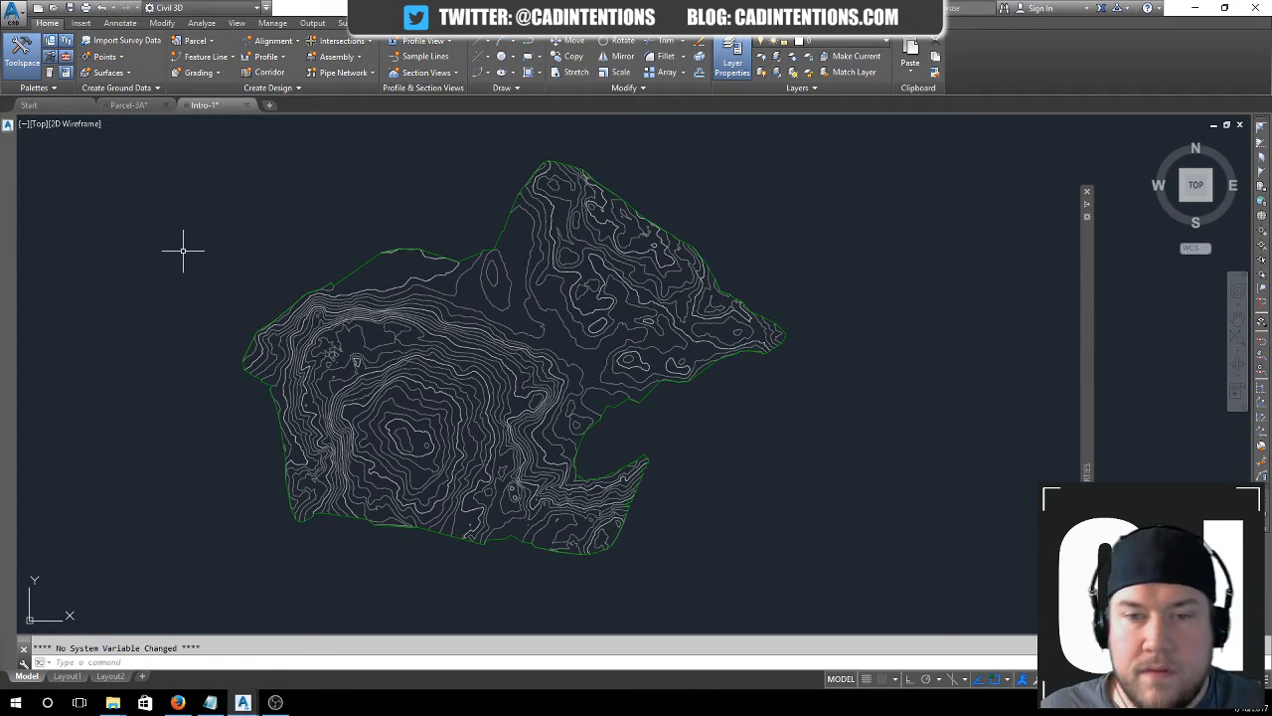
key("Escape")
left_click(275, 284)
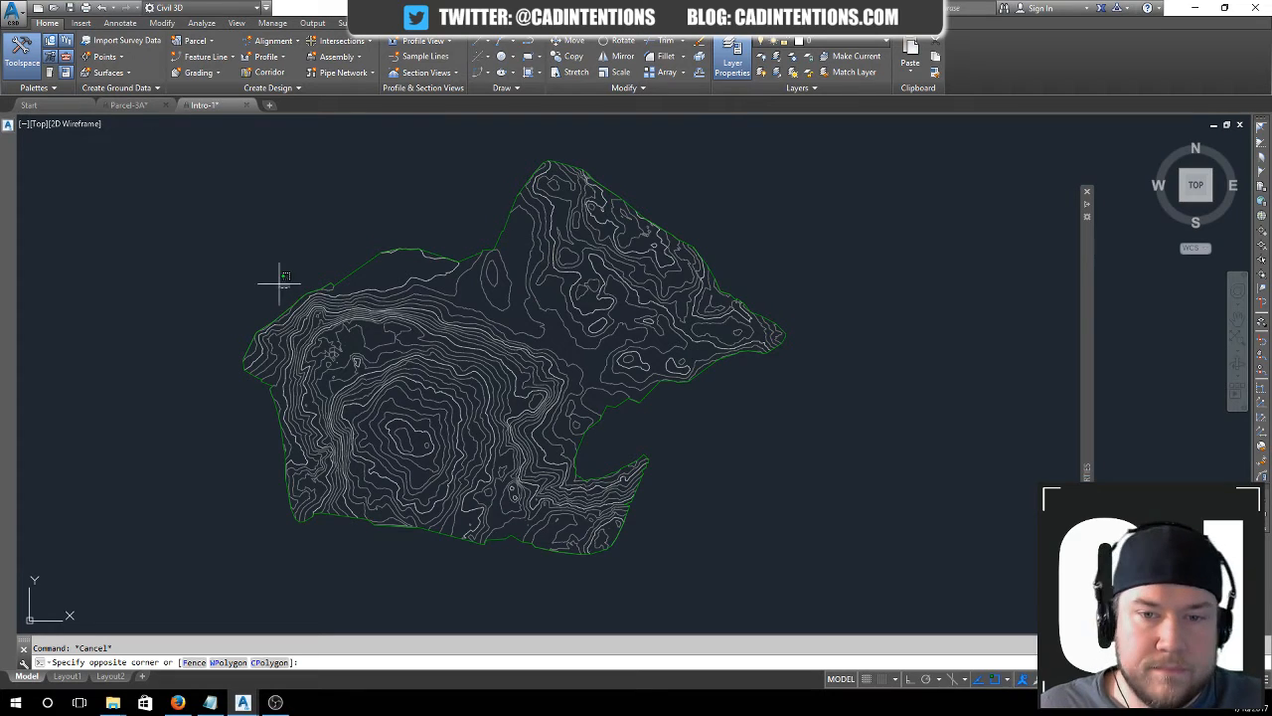
mouse_move(236, 249)
middle_mouse_down()
mouse_move(228, 228)
mouse_move(270, 199)
mouse_move(306, 197)
mouse_move(222, 190)
middle_mouse_up()
key("Escape")
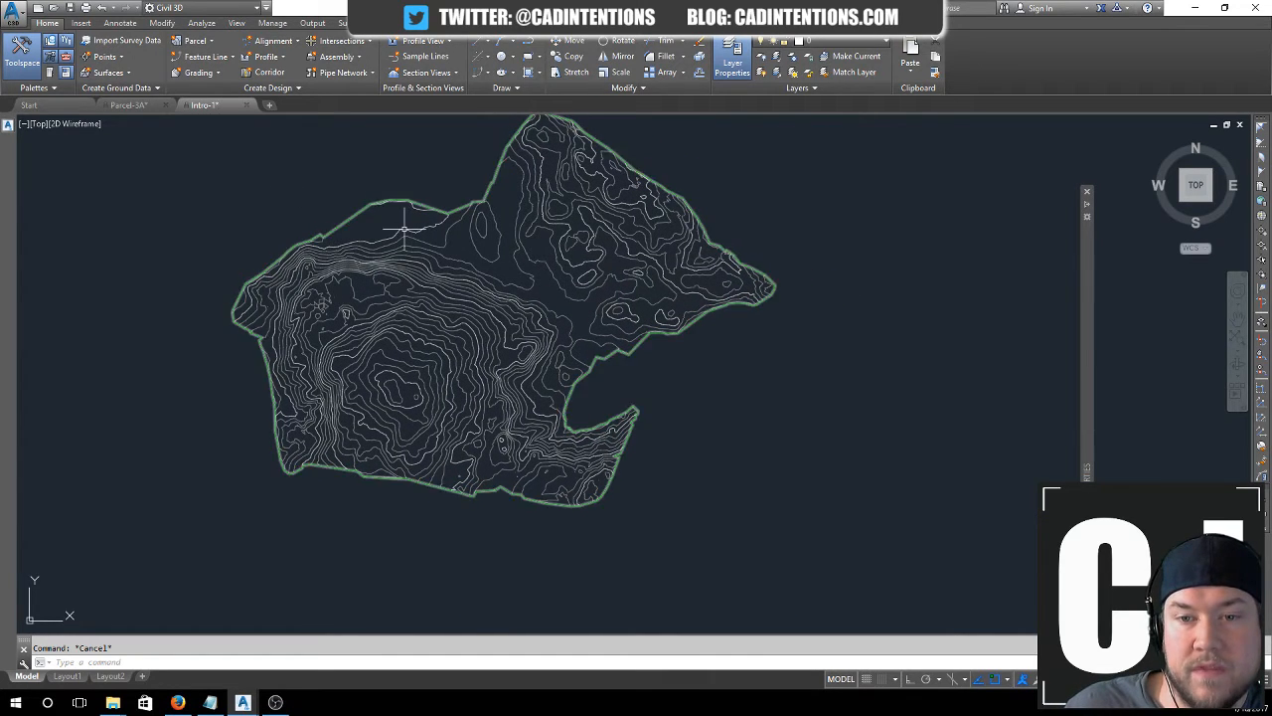
middle_click_drag(412, 213, 372, 264)
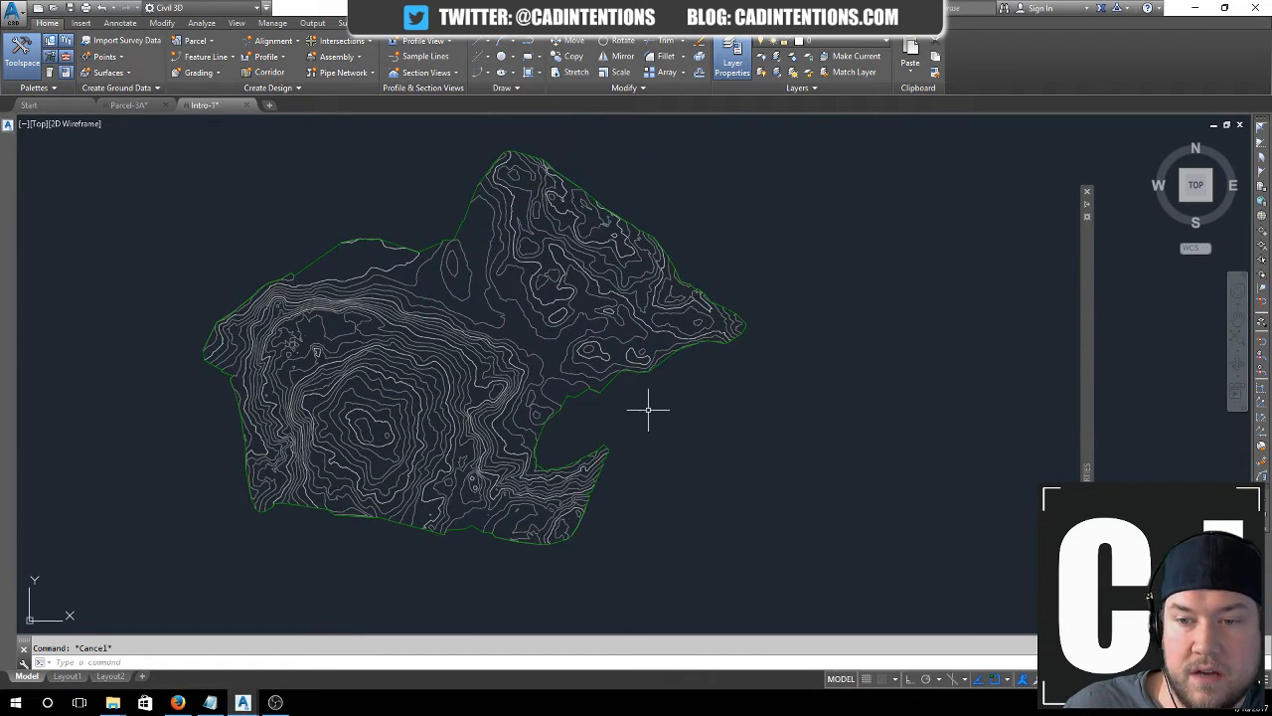
left_click(813, 371)
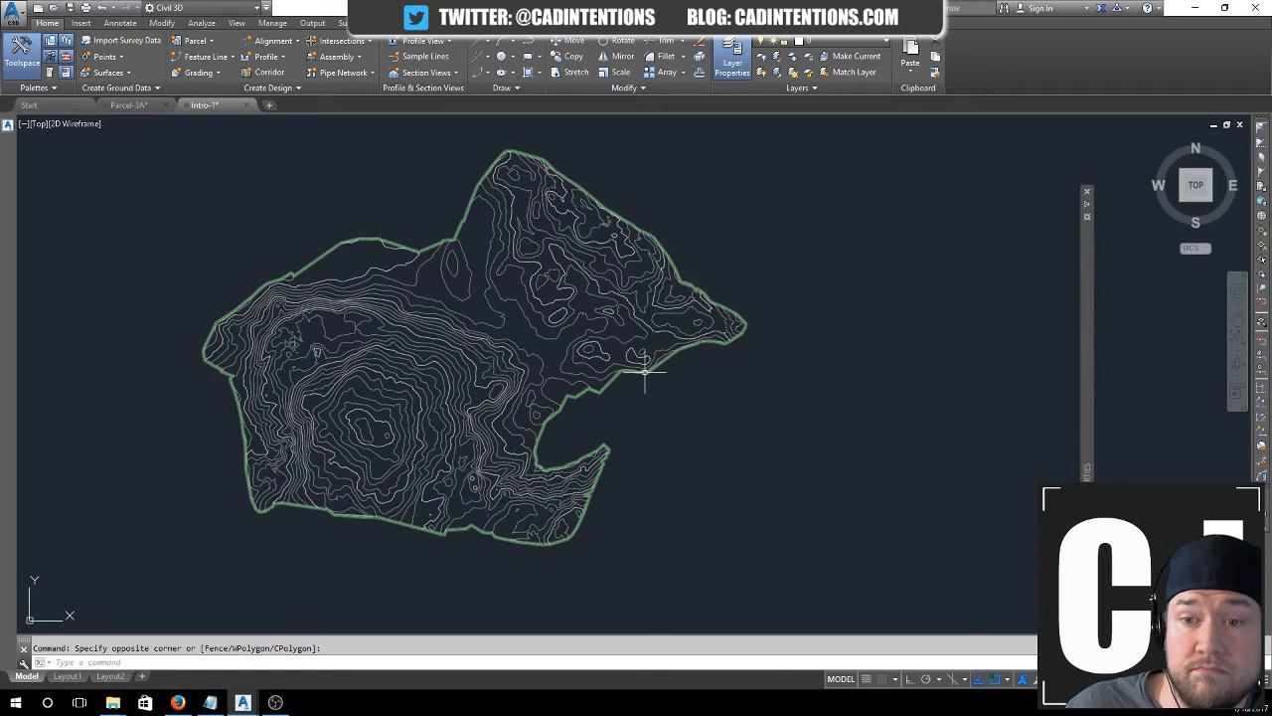
middle_click_drag(255, 185, 225, 172)
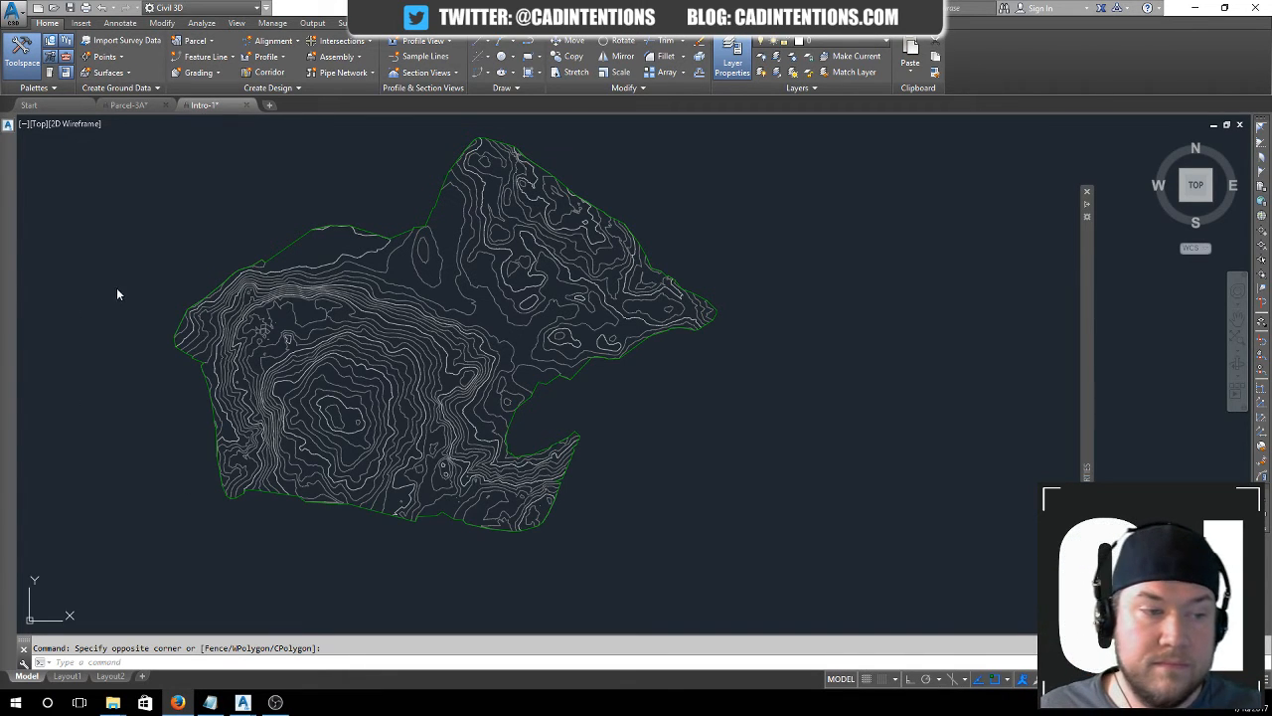
key("Escape")
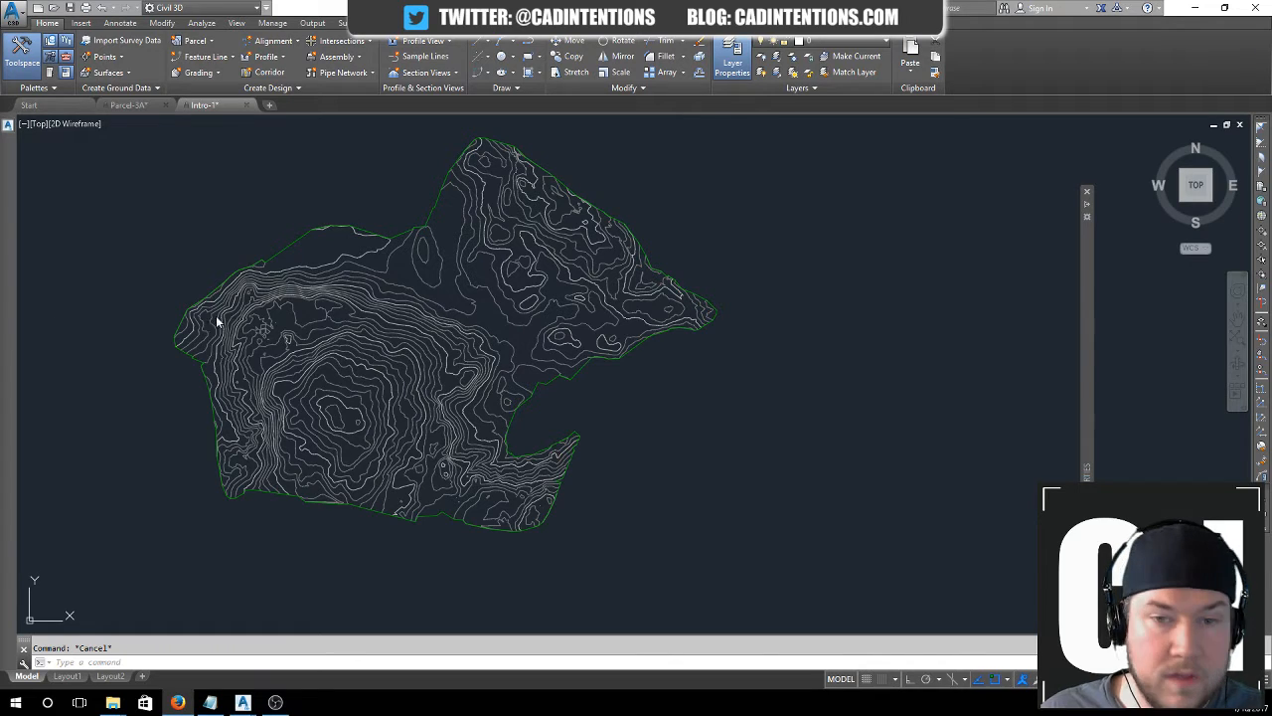
left_click(133, 232)
key("Escape")
left_click(147, 263)
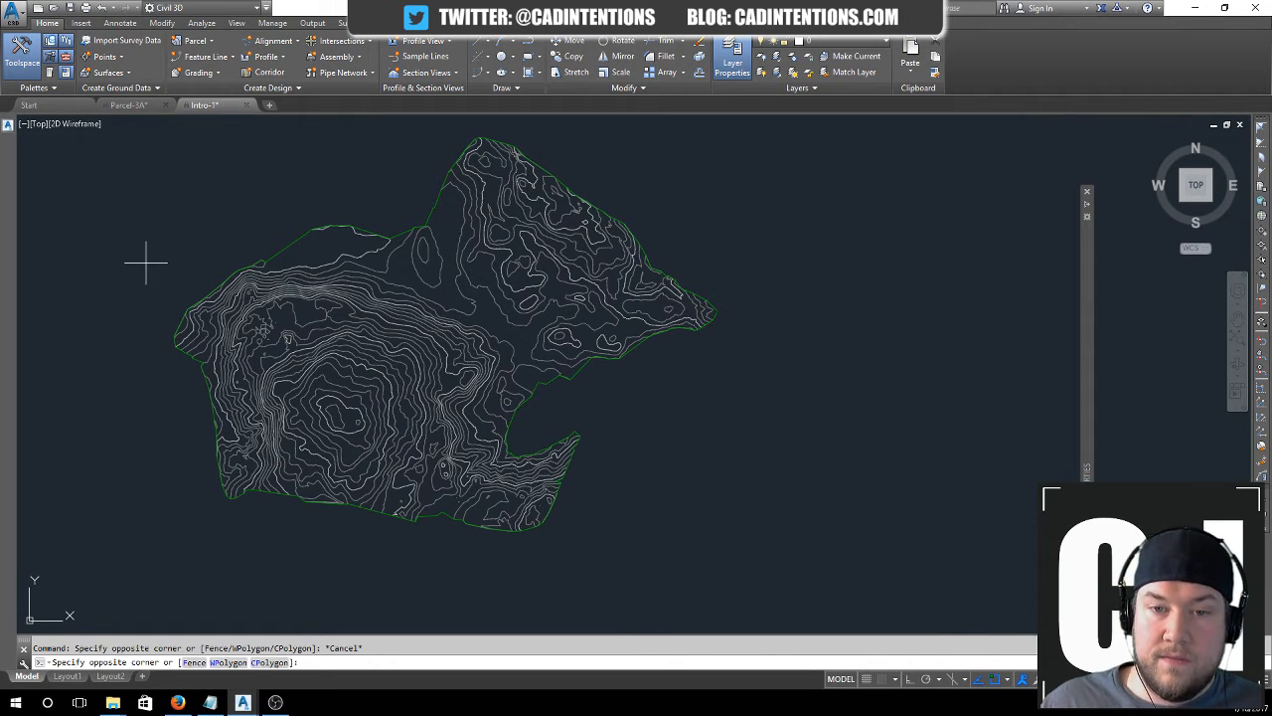
key("Escape")
mouse_move(170, 318)
middle_mouse_down("shift")
mouse_move(349, 269)
mouse_move(437, 322)
middle_mouse_up("shift")
key("Escape")
middle_click_drag(511, 345, 527, 351)
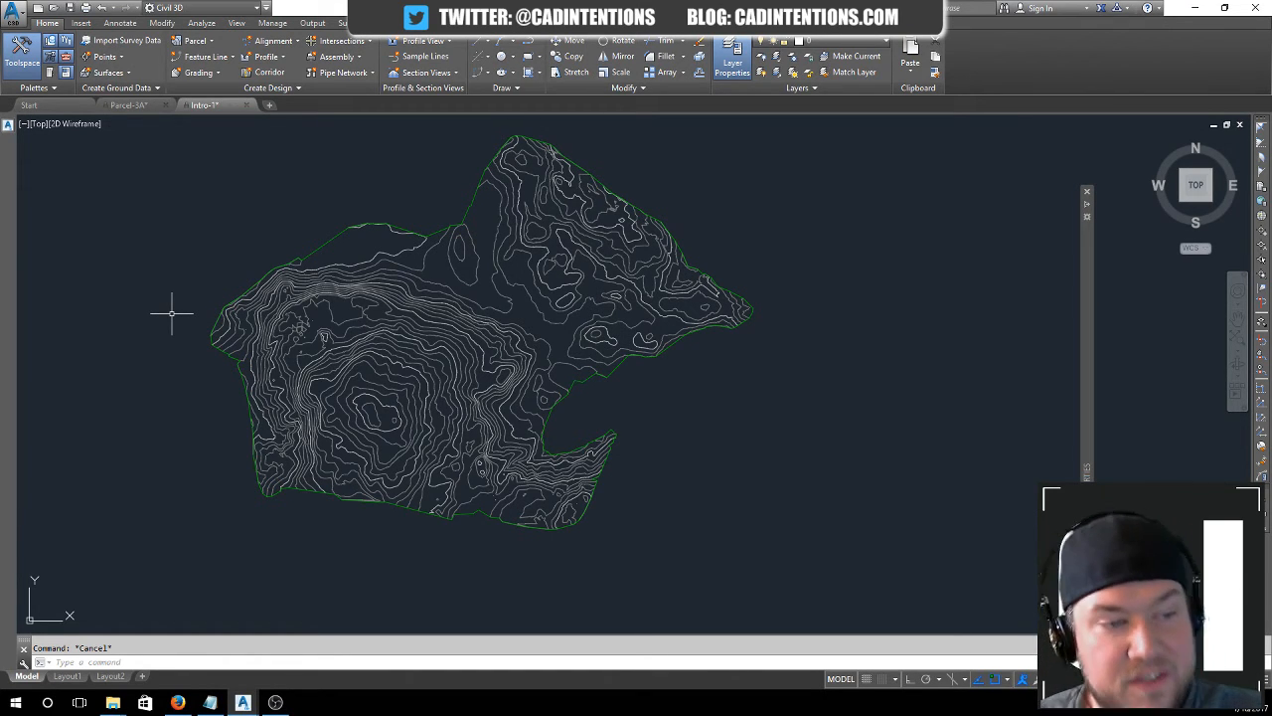
left_click(193, 233)
key("Escape")
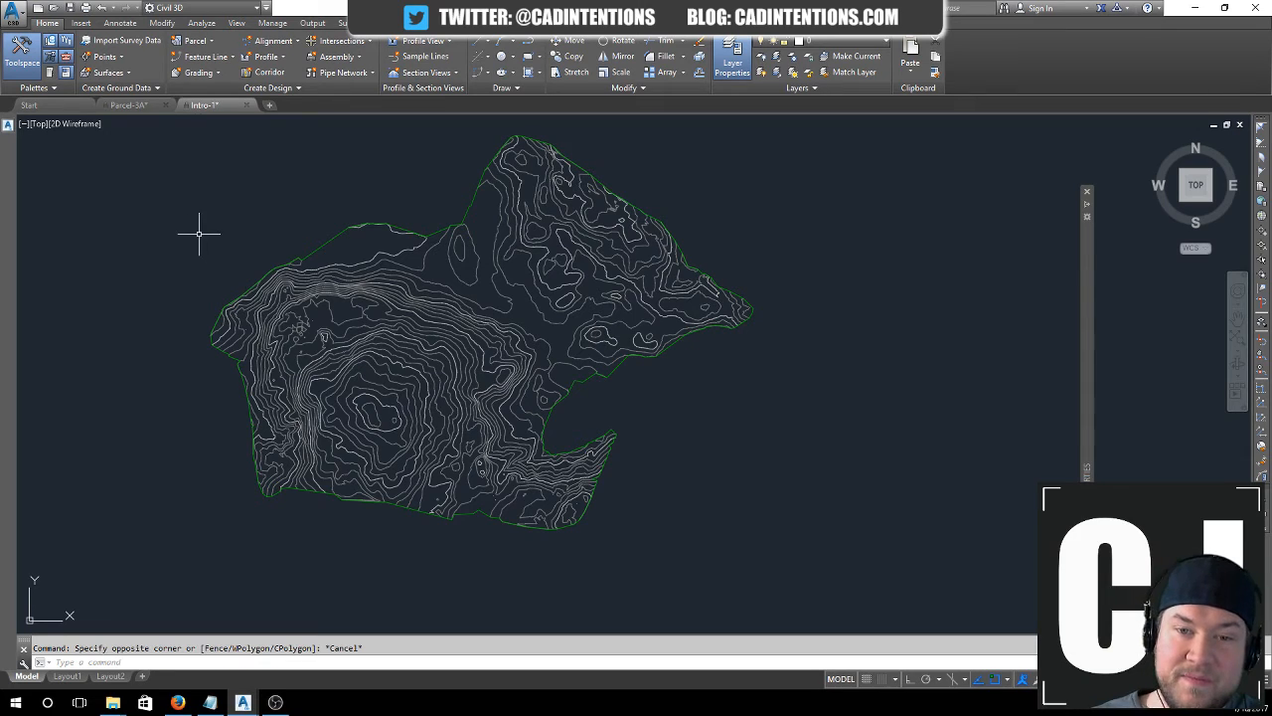
left_click(164, 241)
key("Escape")
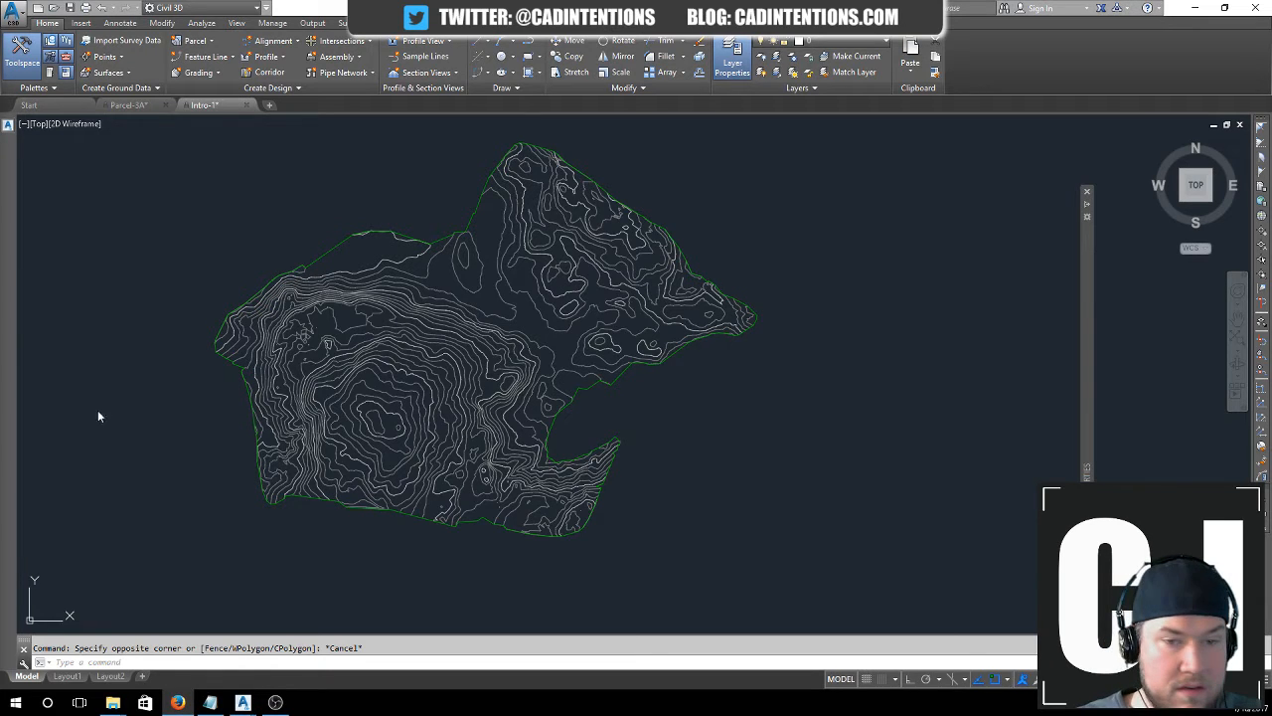
mouse_move(179, 250)
middle_mouse_down()
mouse_move(200, 272)
mouse_move(248, 229)
middle_mouse_up()
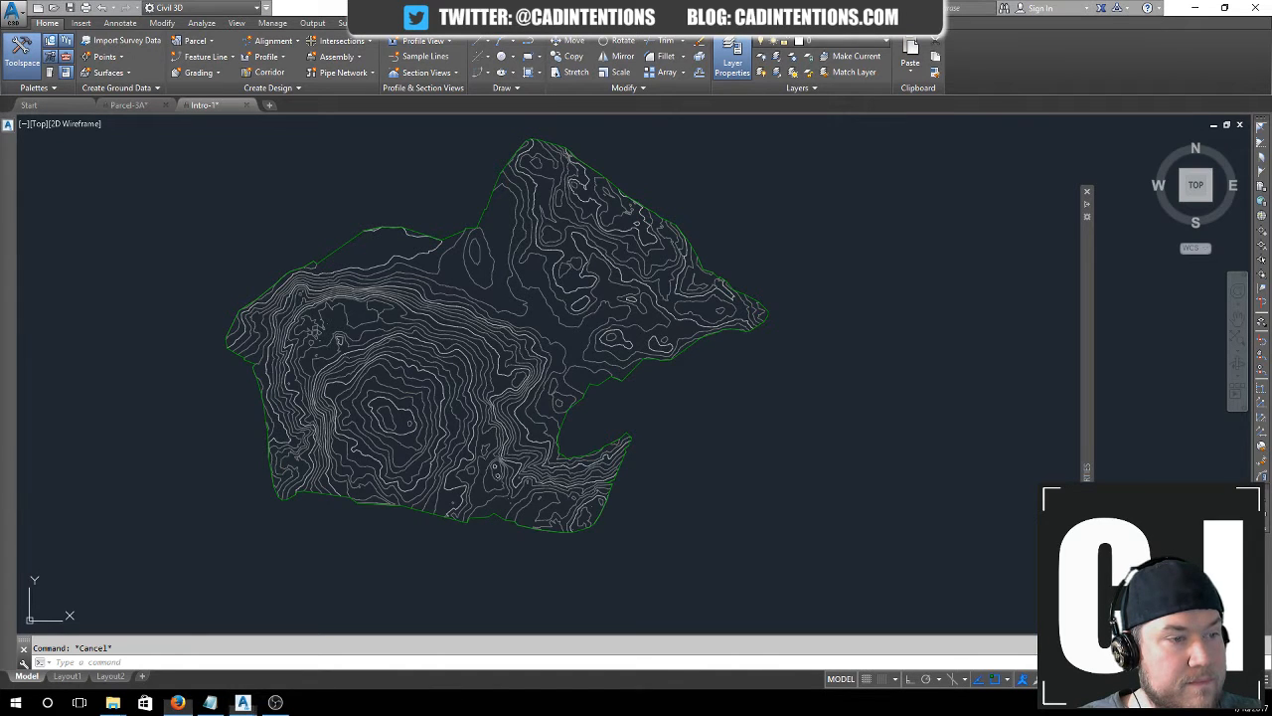
middle_click_drag(189, 264, 239, 267)
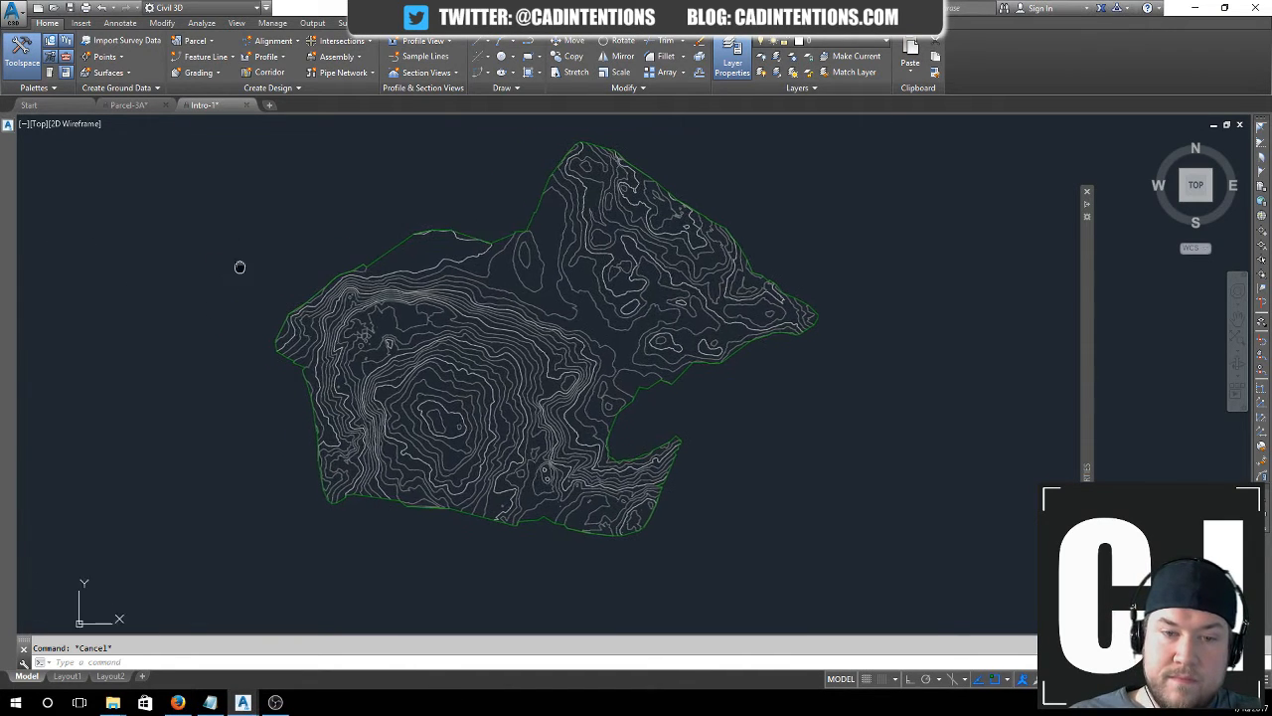
mouse_move(688, 395)
middle_mouse_down()
mouse_move(683, 375)
mouse_move(613, 368)
mouse_move(557, 409)
middle_mouse_up()
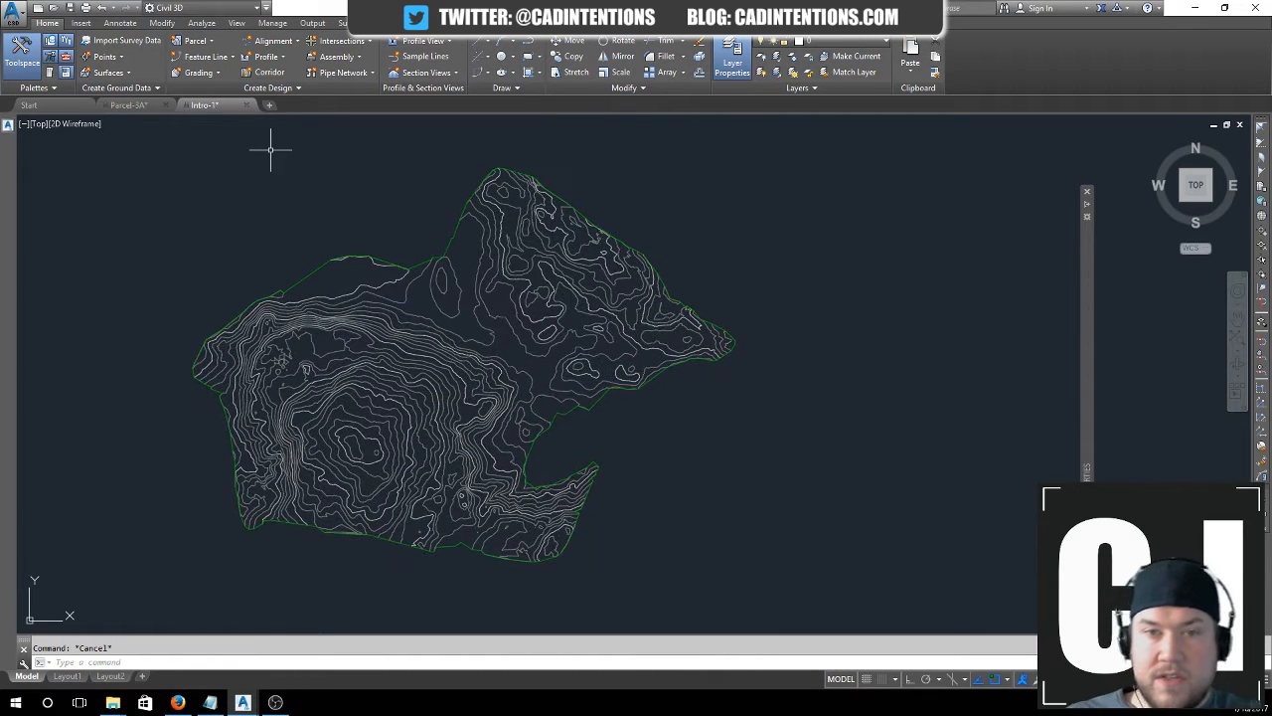
left_click(646, 417)
left_click(748, 435)
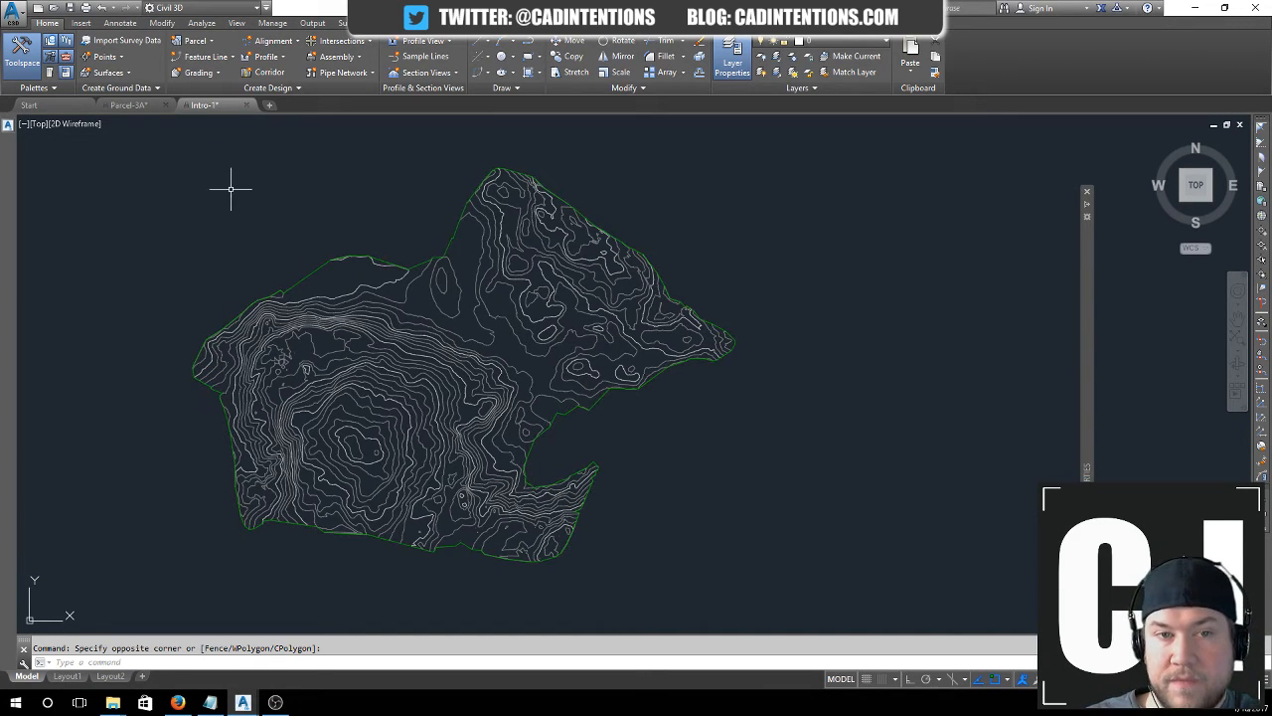
- Look through the recent documents on the start page and return to the Intro-1 drawing
left_click(41, 103)
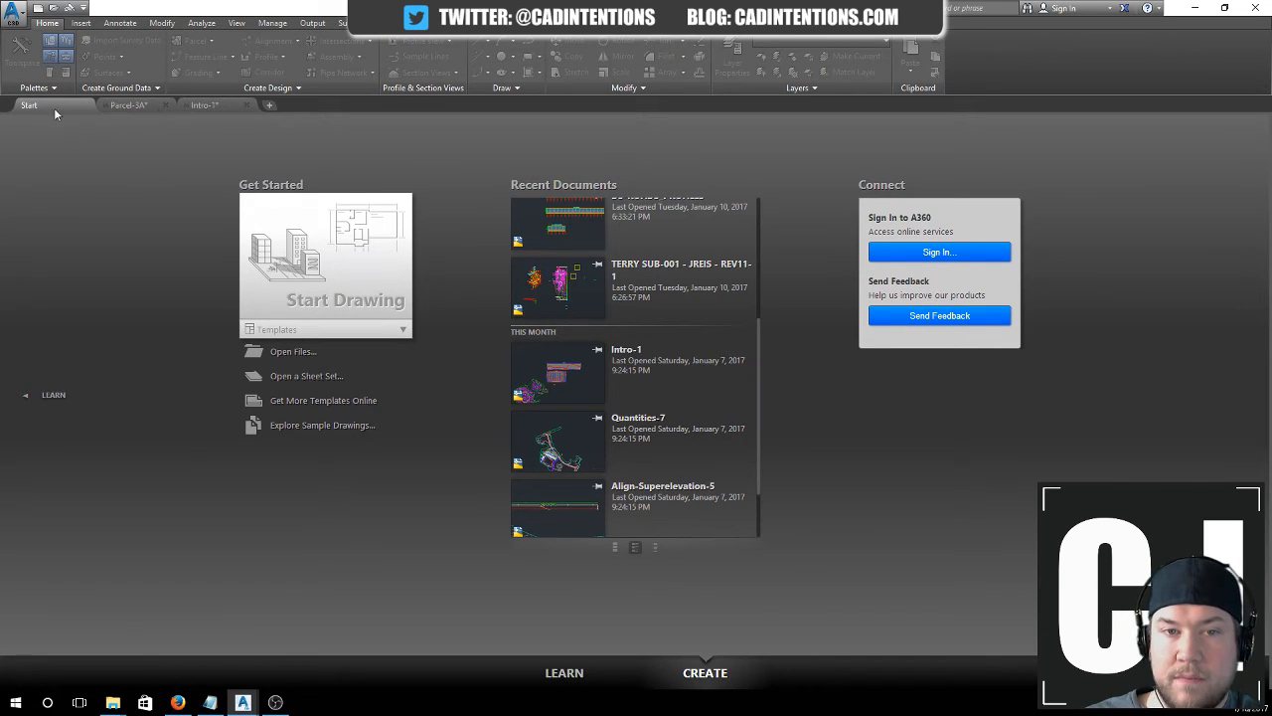
scroll(696, 417, "down", 1)
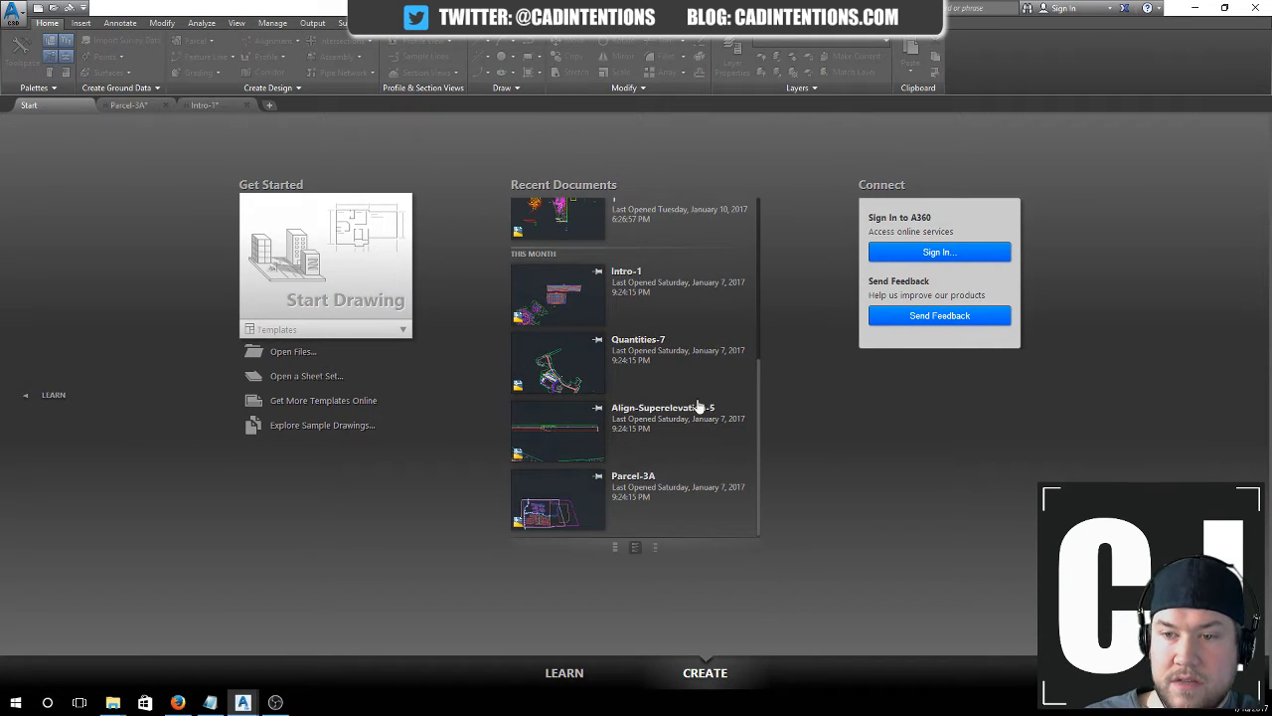
left_click(198, 105)
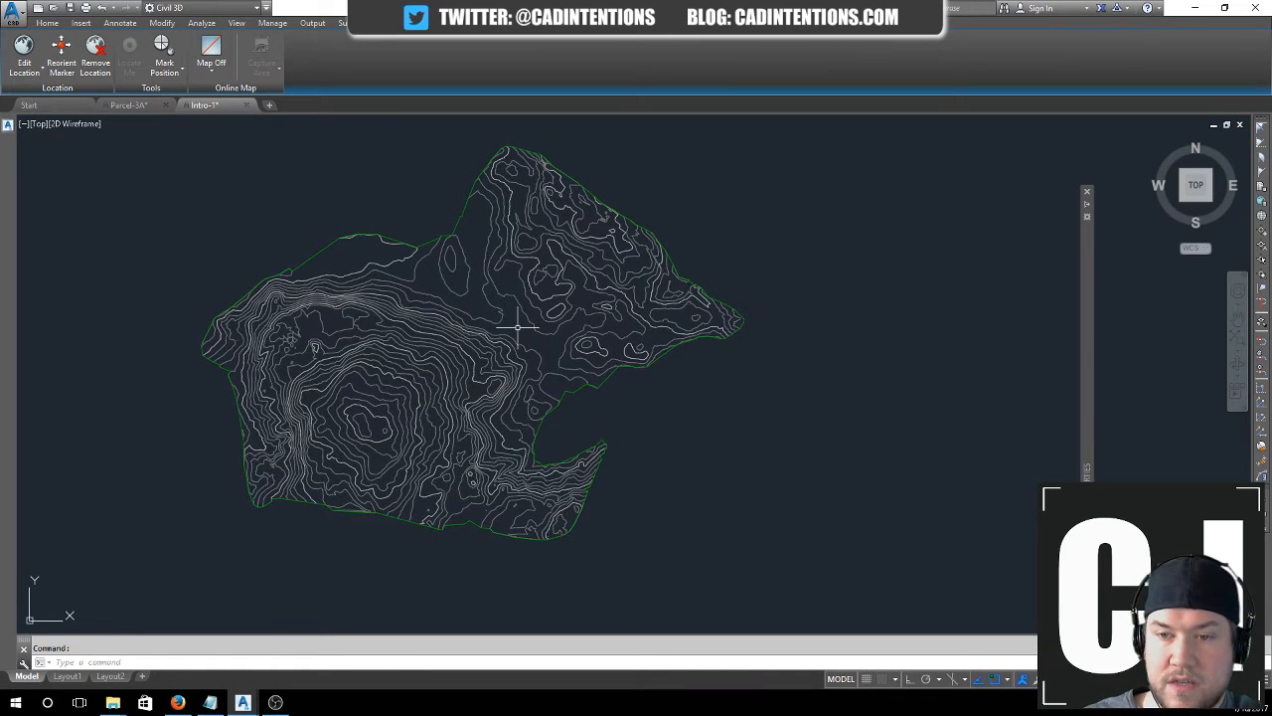
mouse_move(519, 326)
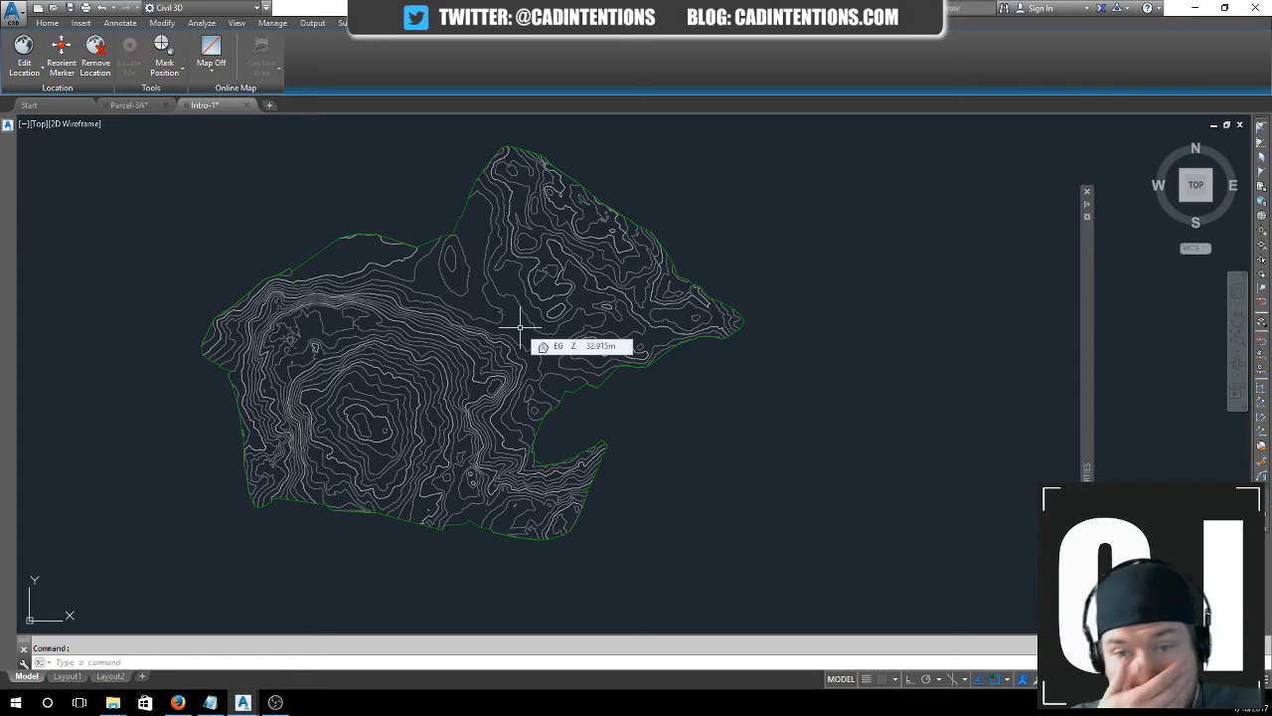
left_click(518, 326)
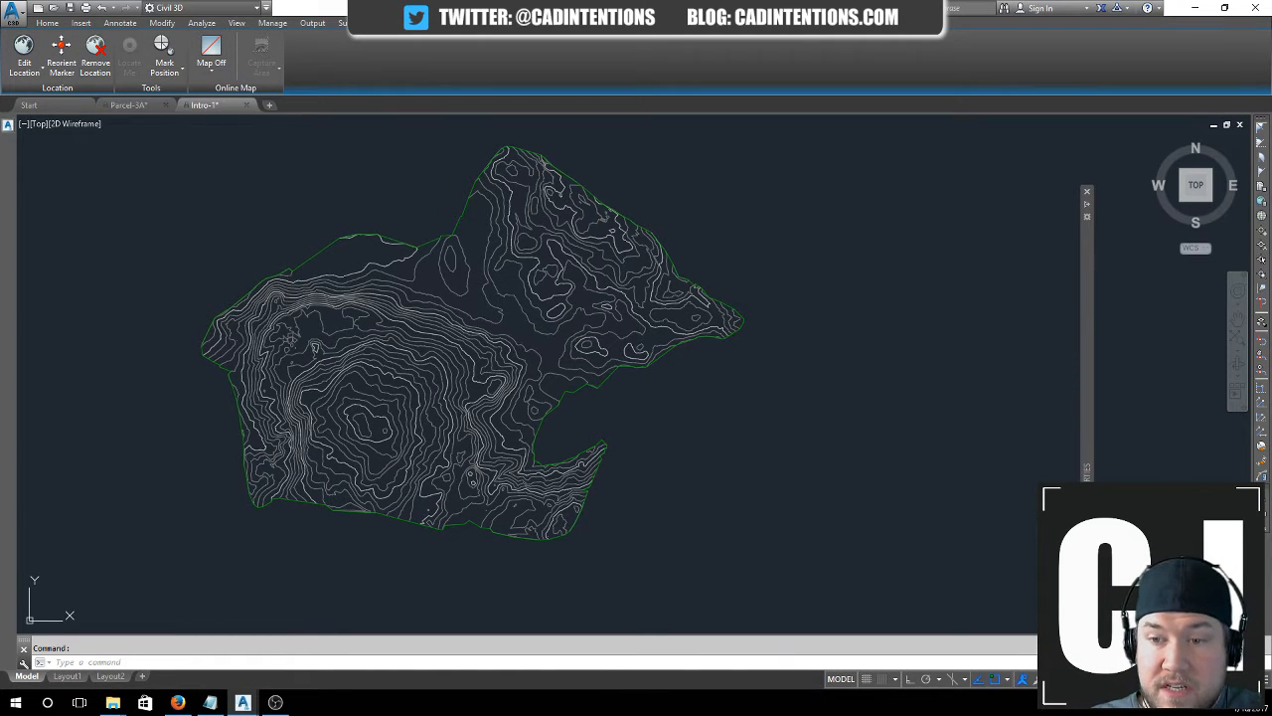
key("Escape")
middle_click_drag(722, 449, 707, 415)
key("Escape")
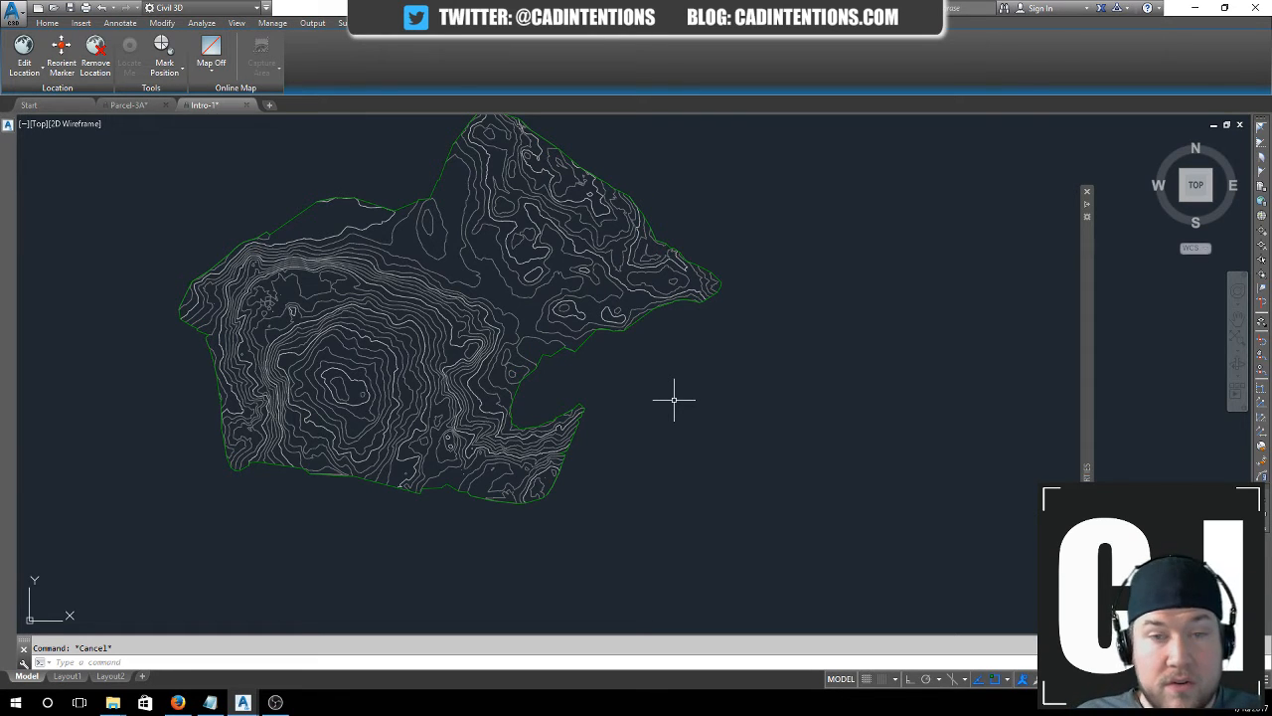
left_click(735, 363)
key("Escape")
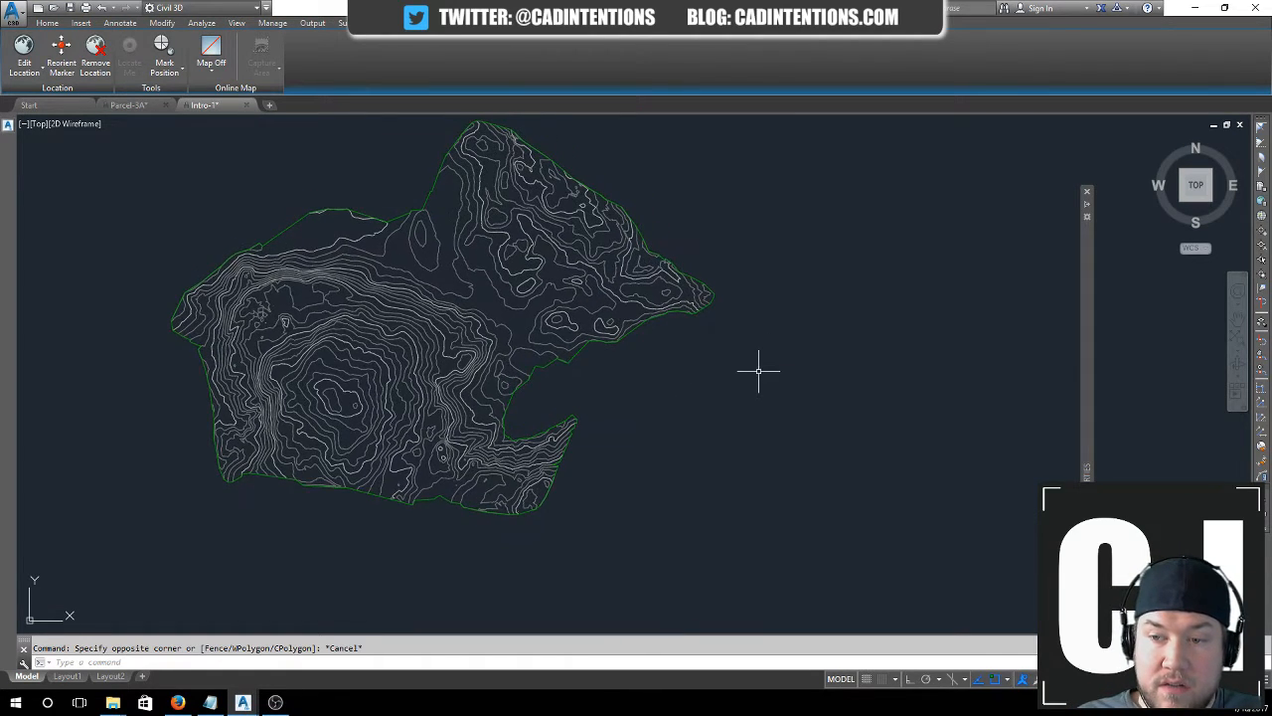
key("Escape")
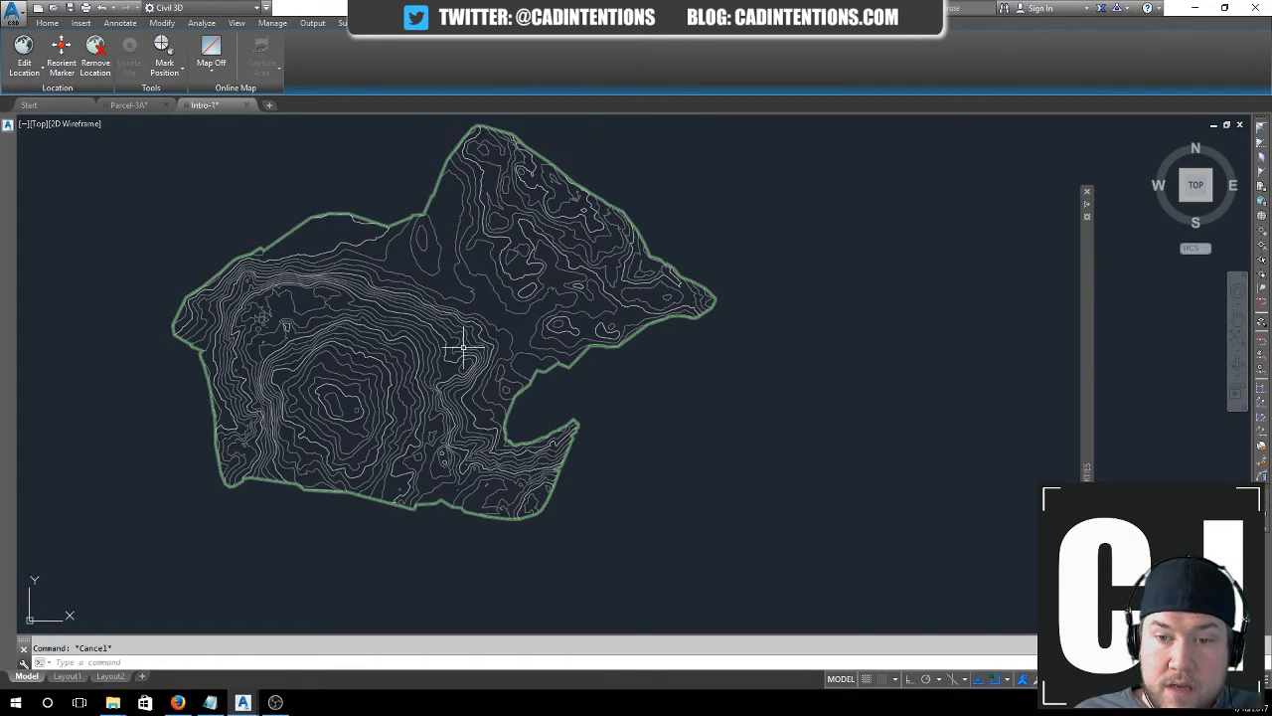
- Open the surface properties of the existing ground surface EG and show its general information
left_click(396, 360)
right_click(394, 362)
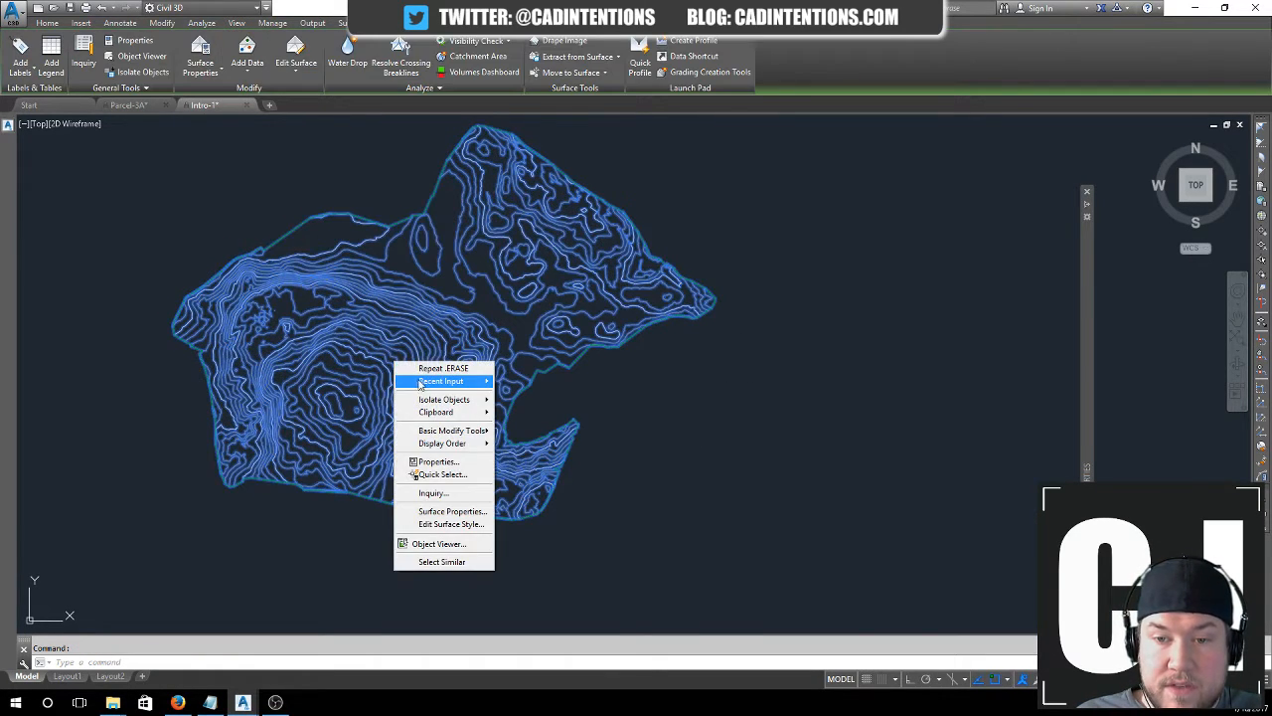
left_click(588, 510)
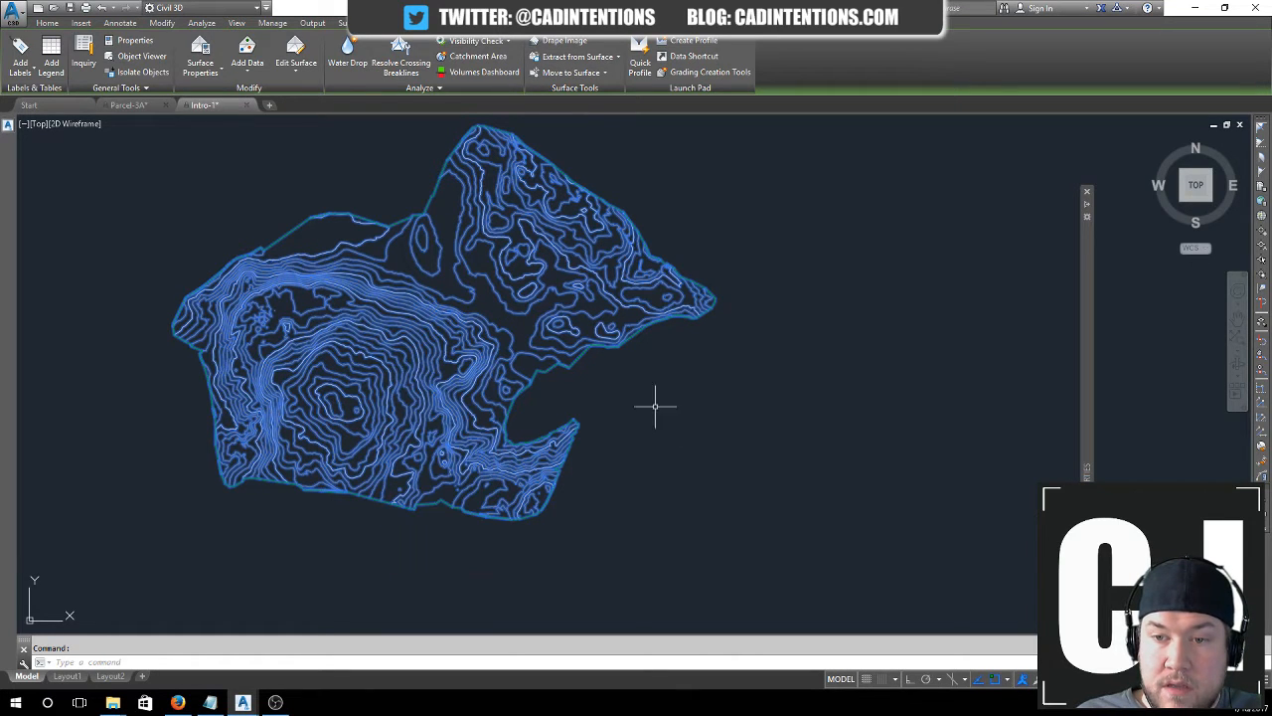
right_click(491, 325)
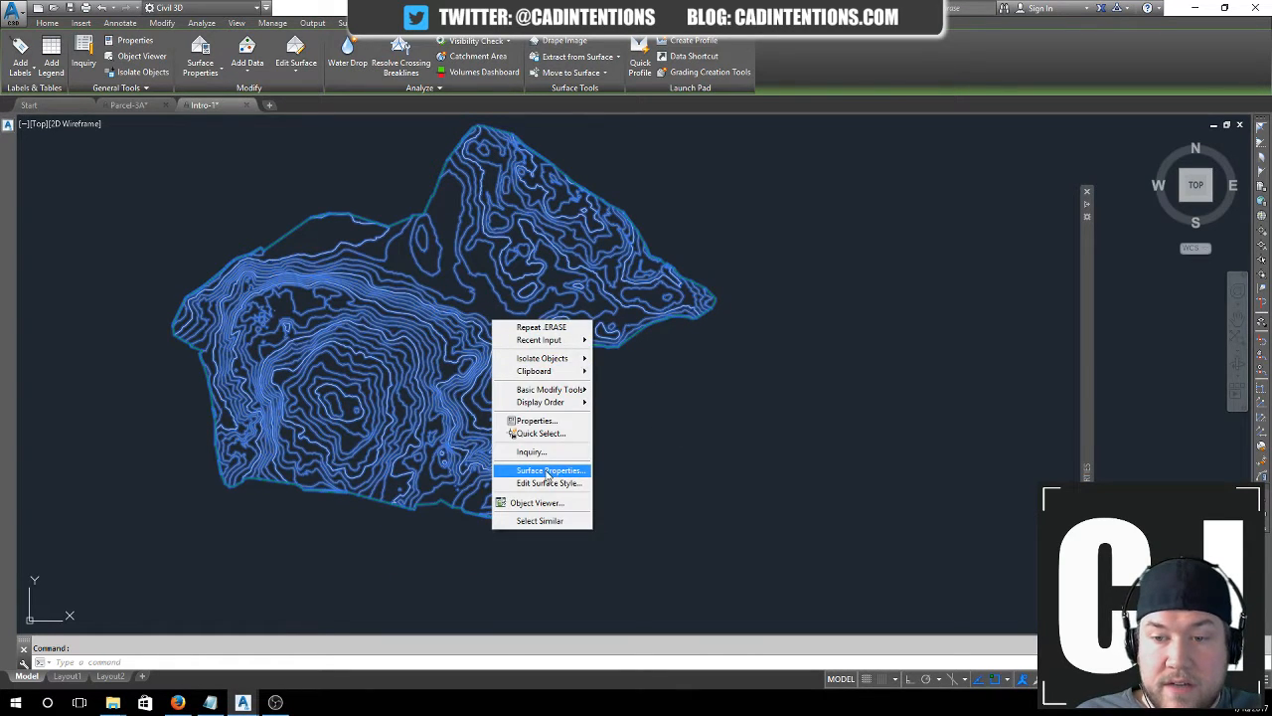
left_click(547, 473)
left_click(440, 214)
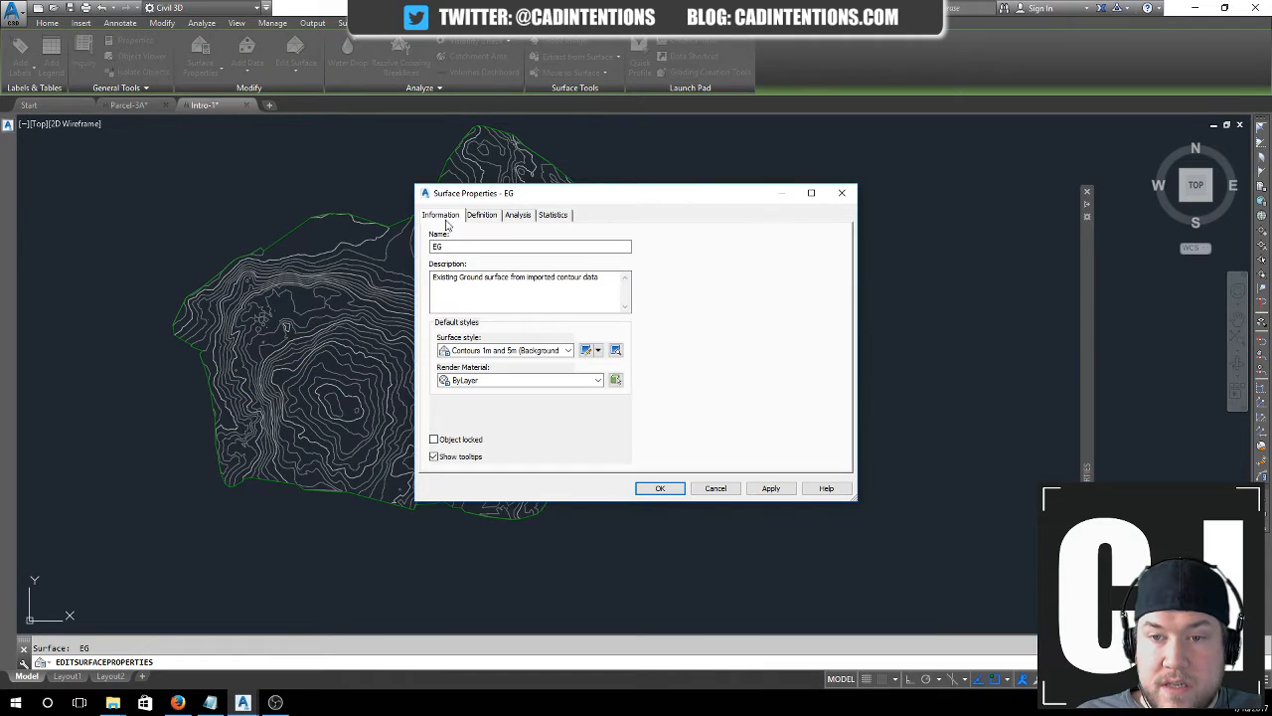
left_click_drag(624, 202, 451, 177)
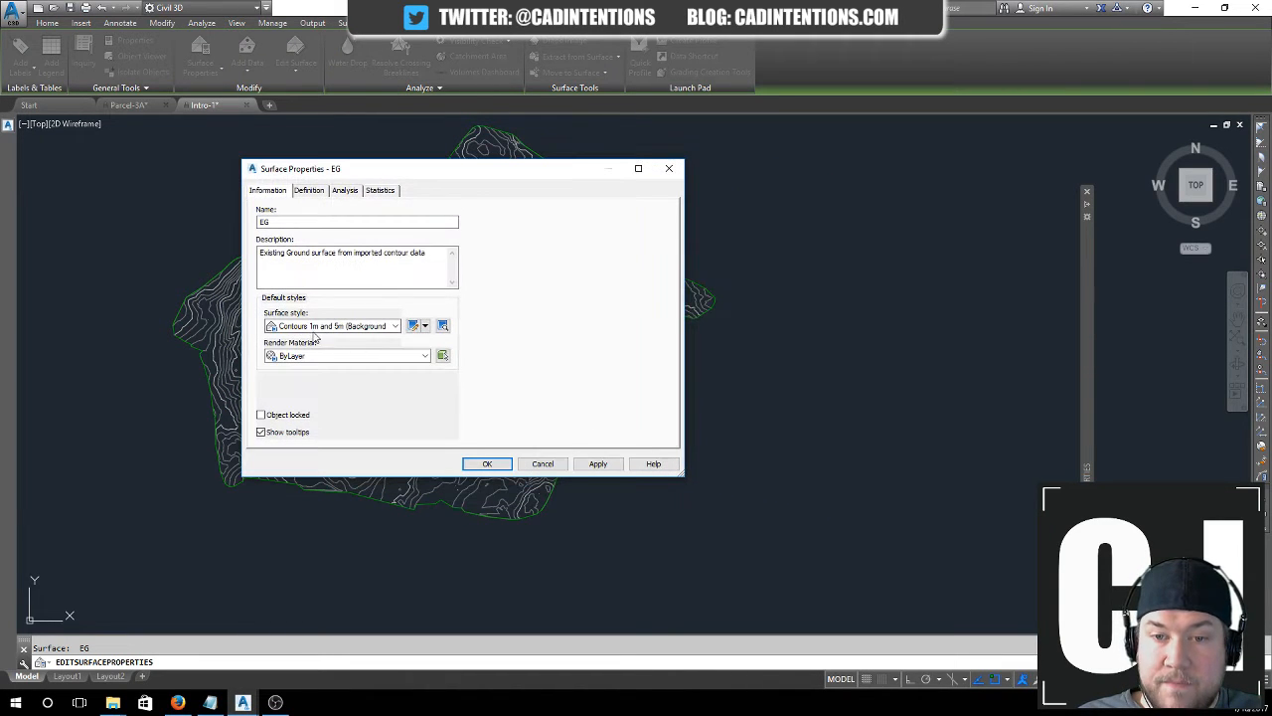
- Review the surface styles available for EG, move the properties window clear of the contours, and close it
left_click(308, 327)
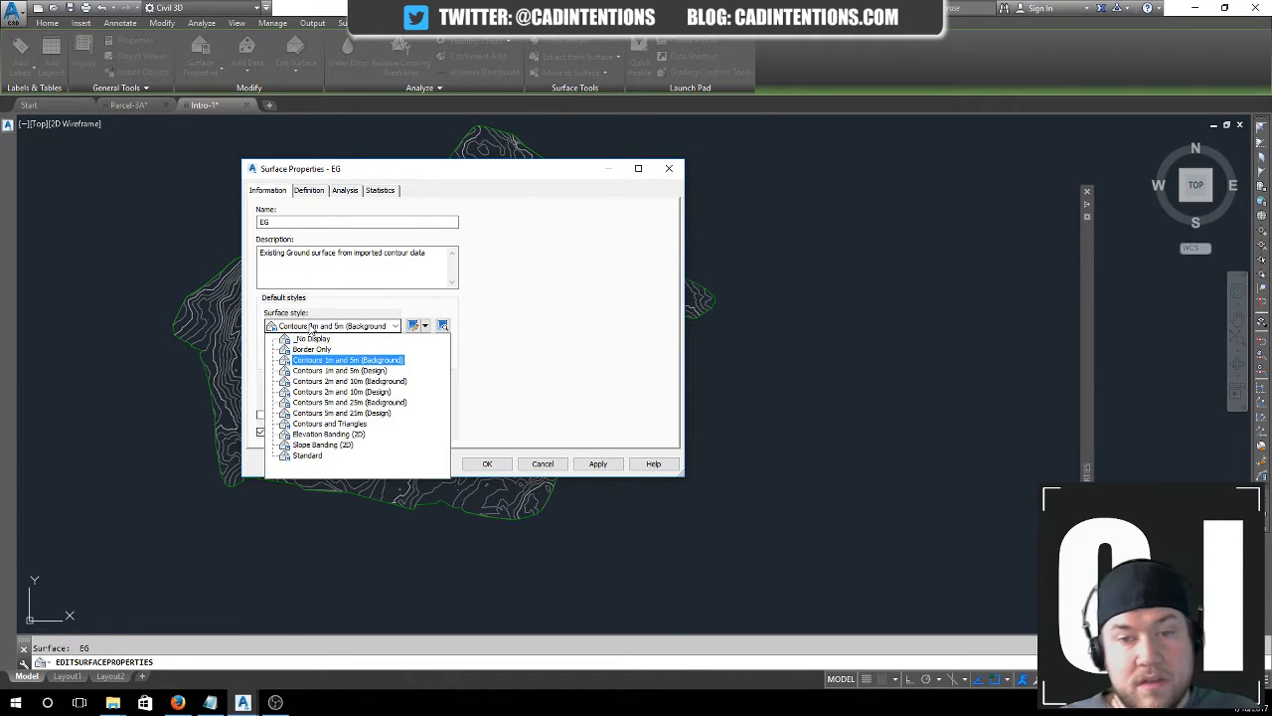
left_click(356, 370)
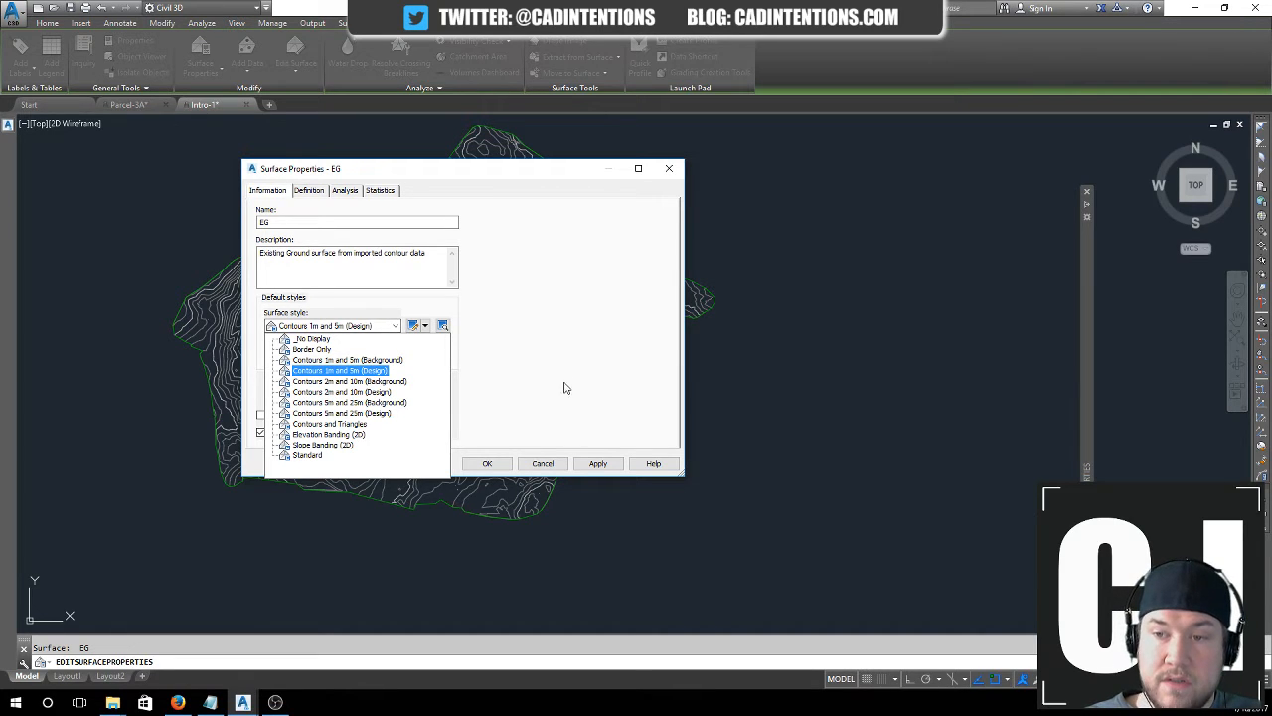
left_click(516, 167)
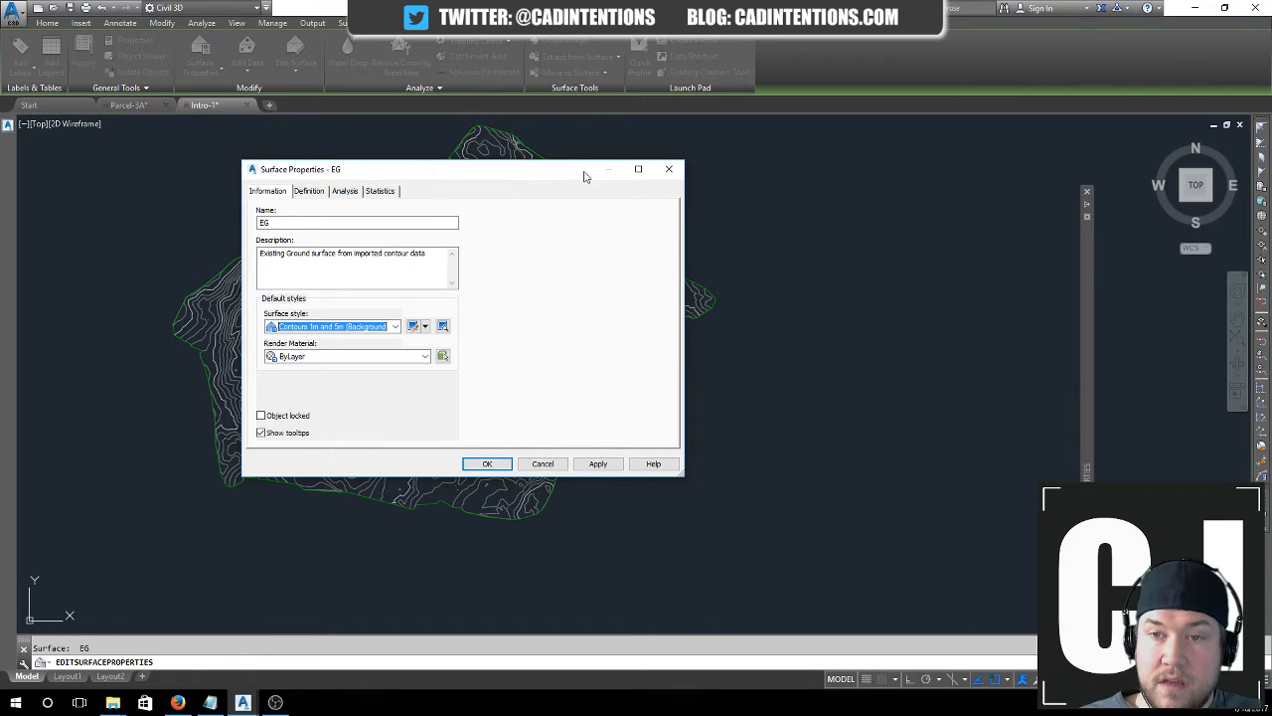
left_click_drag(585, 176, 903, 178)
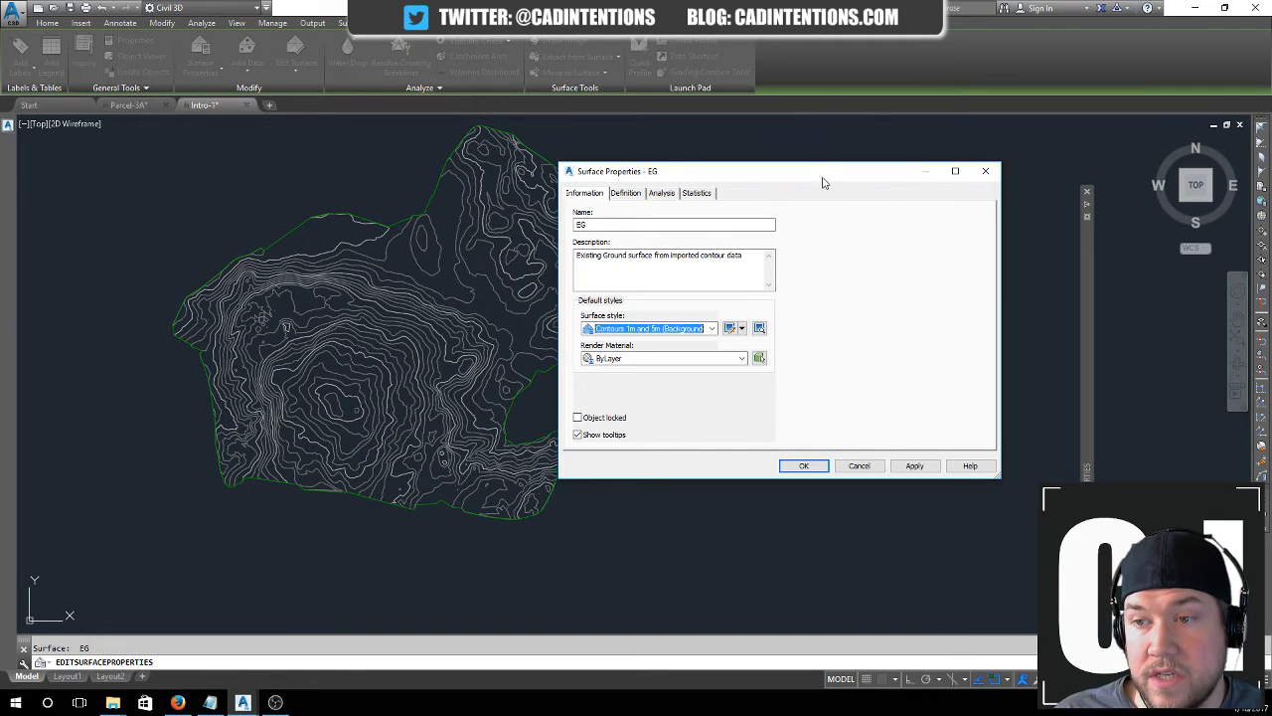
left_click_drag(826, 176, 942, 146)
left_click_drag(975, 154, 991, 153)
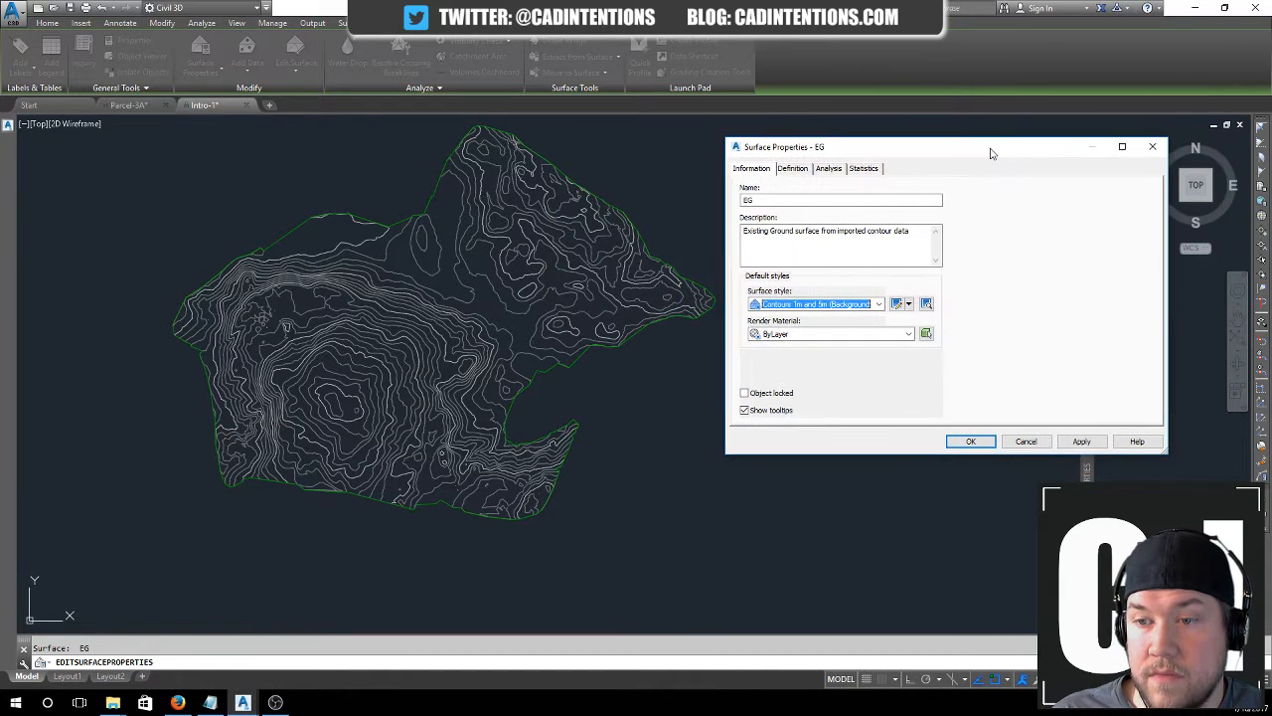
left_click(971, 441)
key("Escape")
left_click(775, 373)
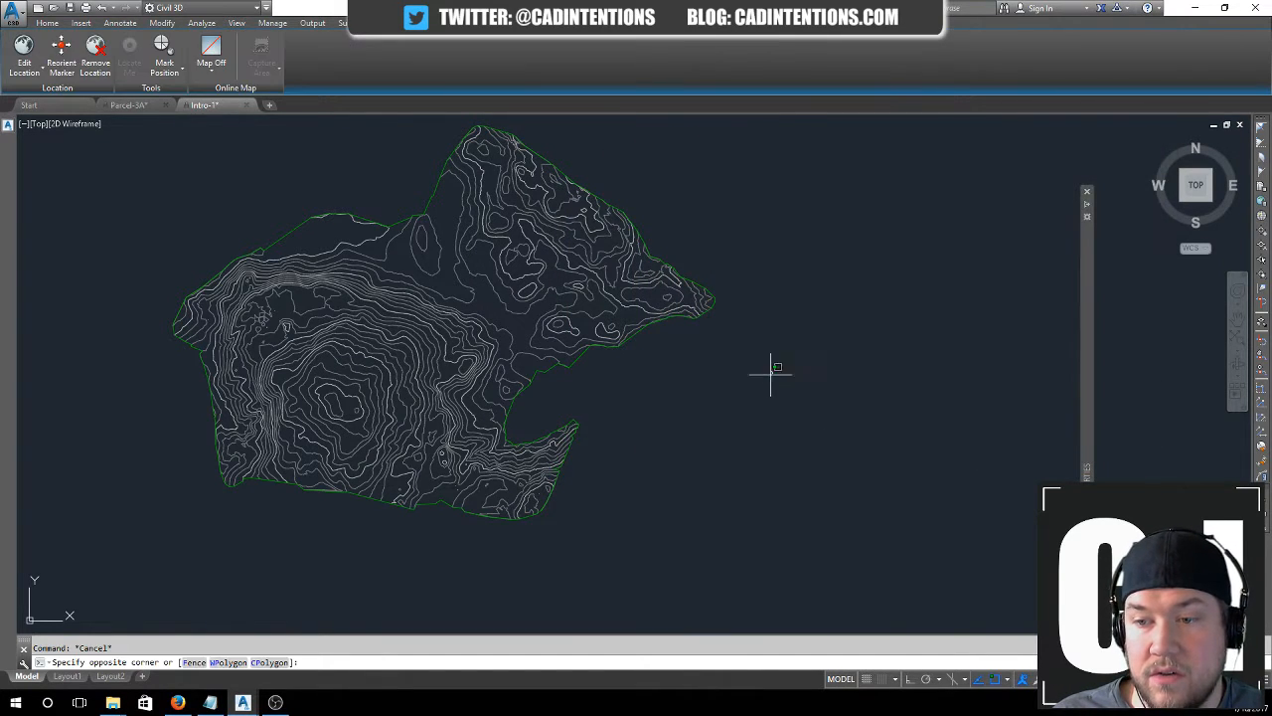
key("Escape")
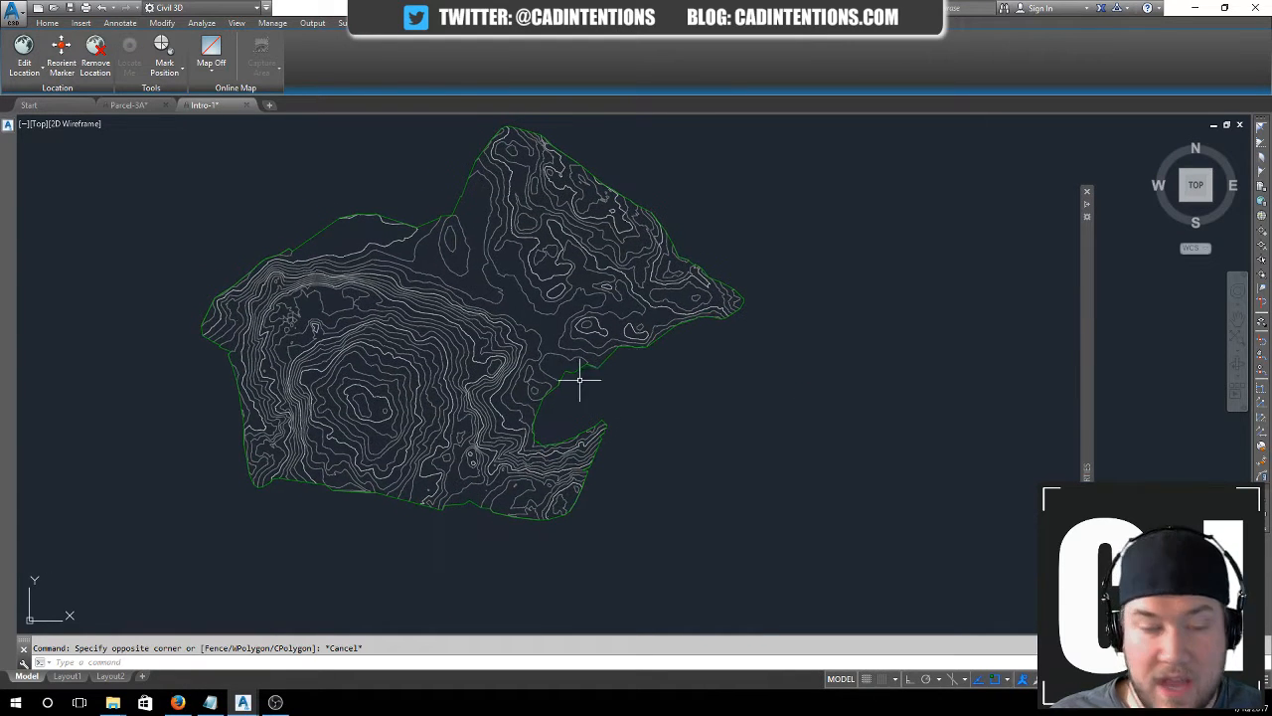
- Turn object snap off and draw a straight single-segment polyline across the surface, from inside its northern edge over the hill to near its southern boundary
type("pl")
key("Return")
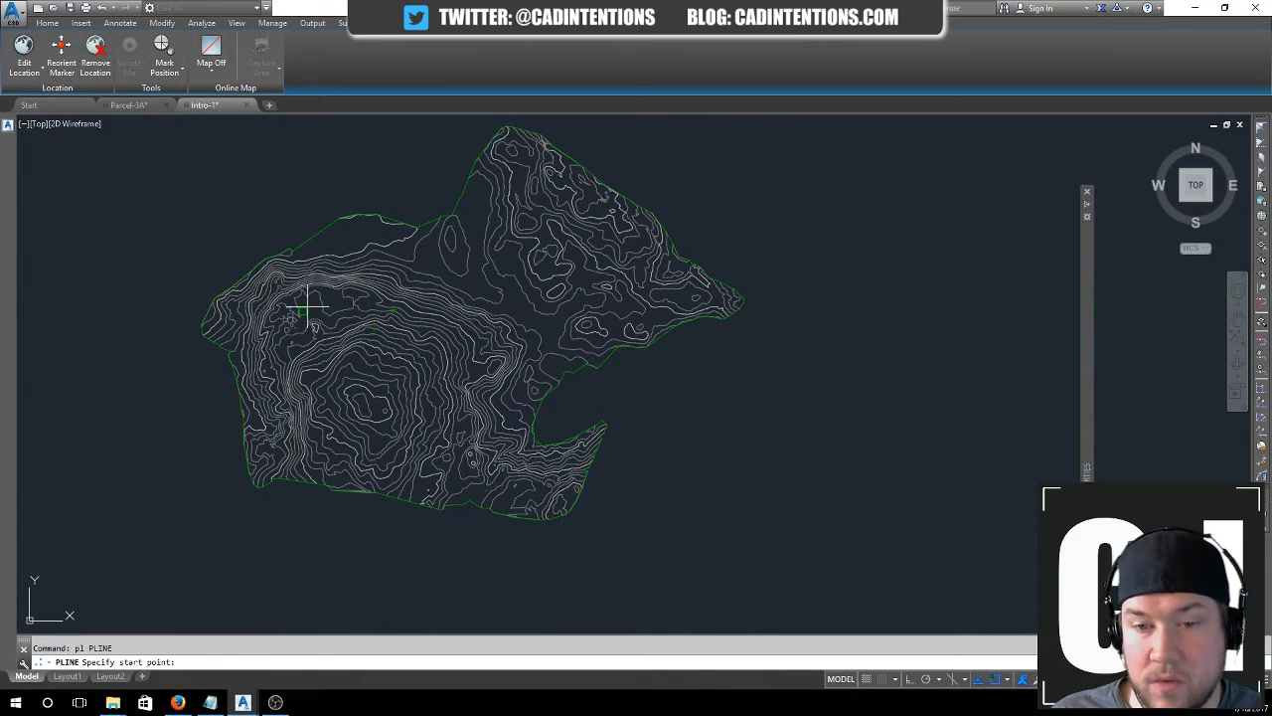
key("F3")
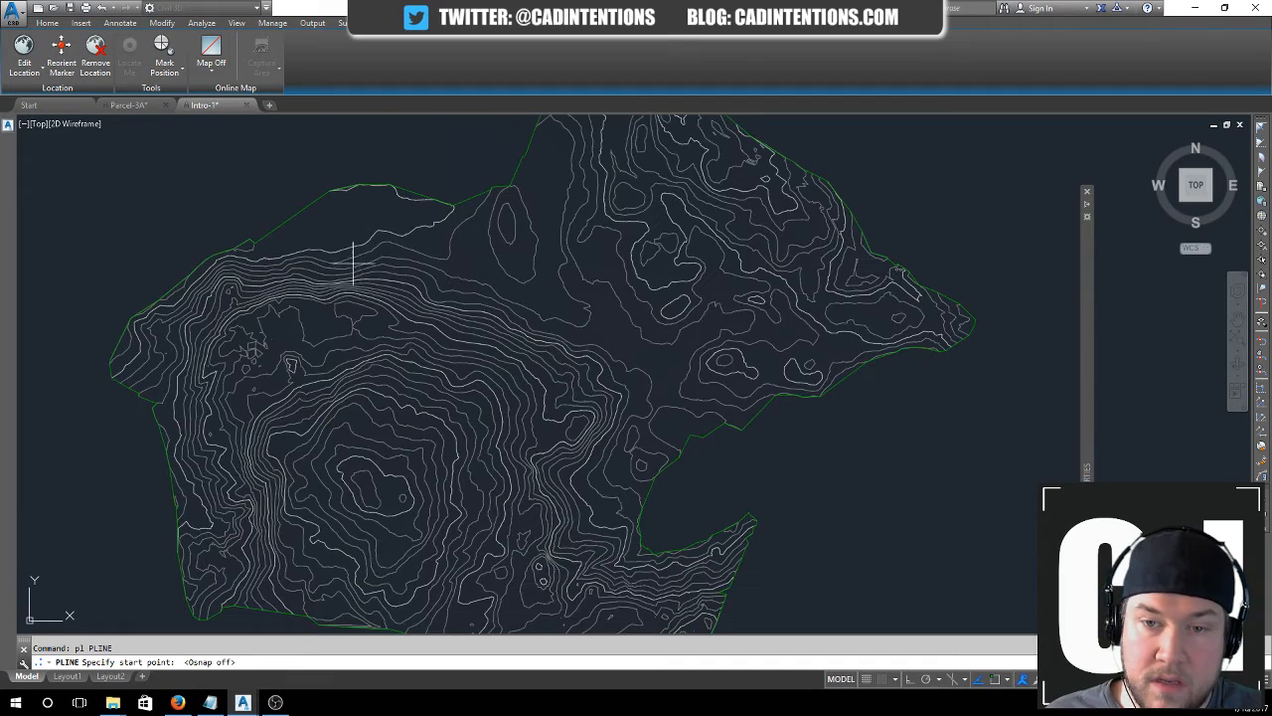
scroll(352, 256, "up", 2)
middle_click_drag(391, 240, 357, 203)
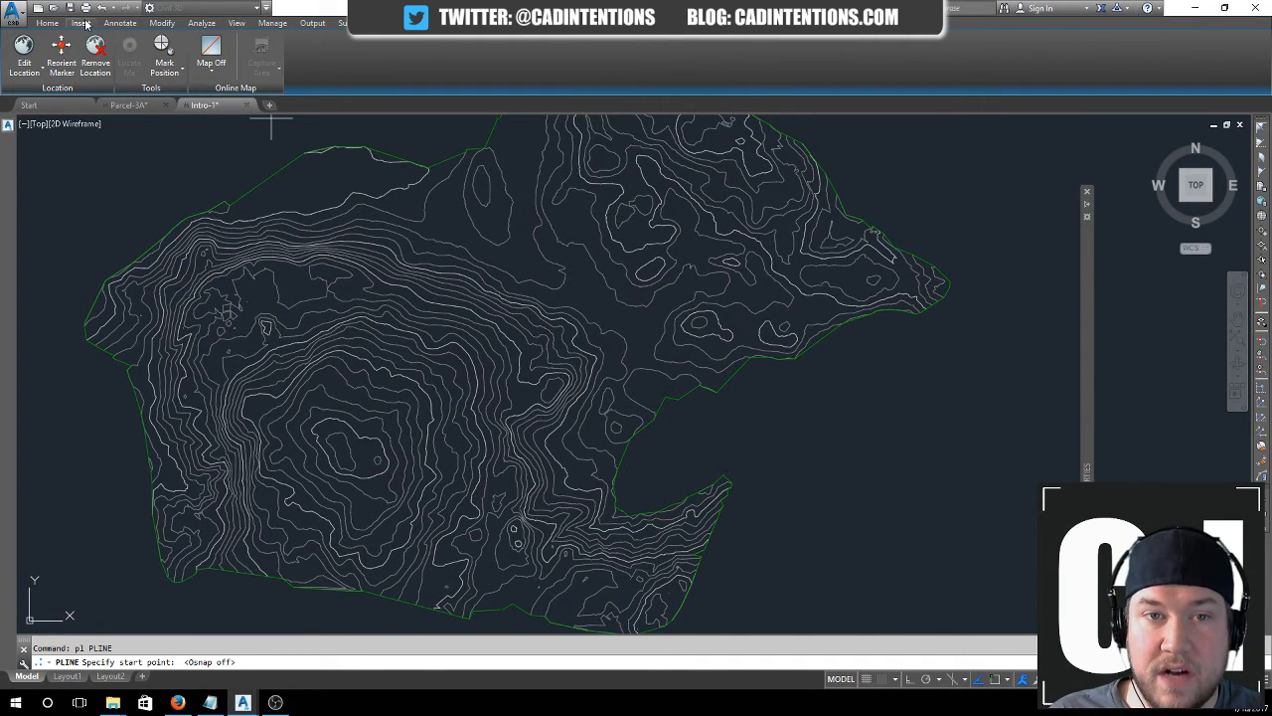
left_click(50, 23)
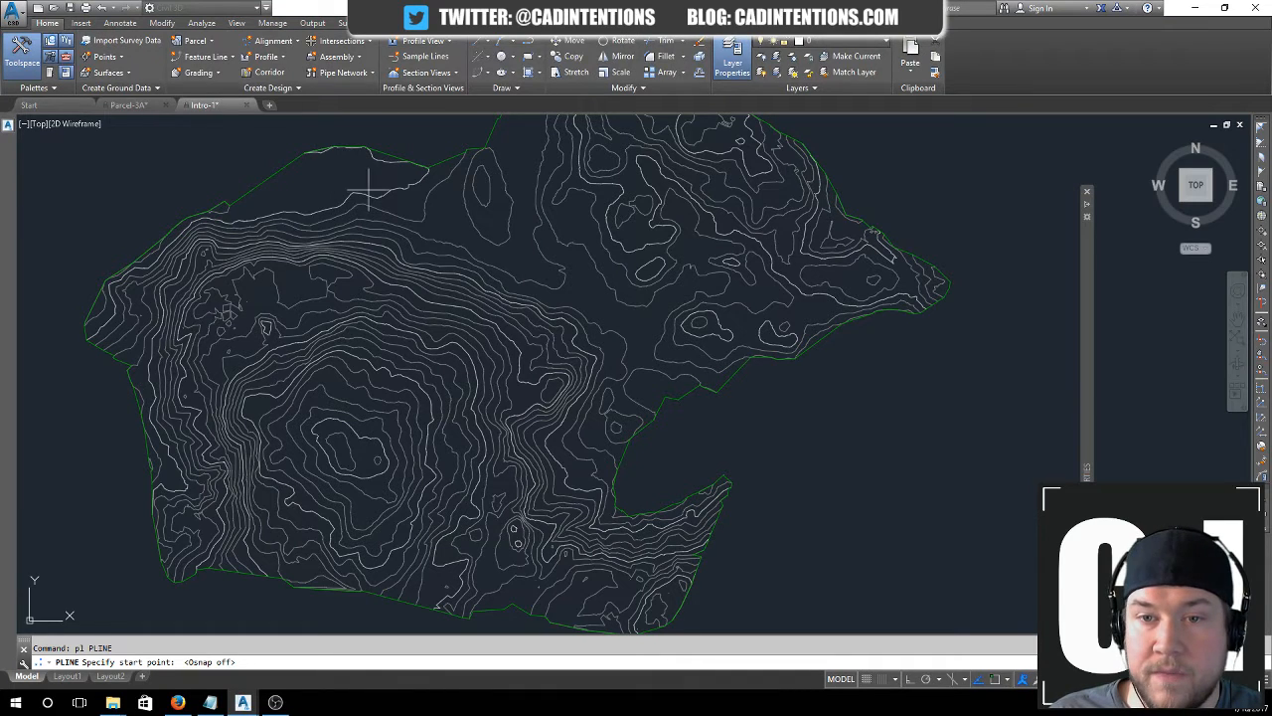
left_click(335, 178)
key("Escape")
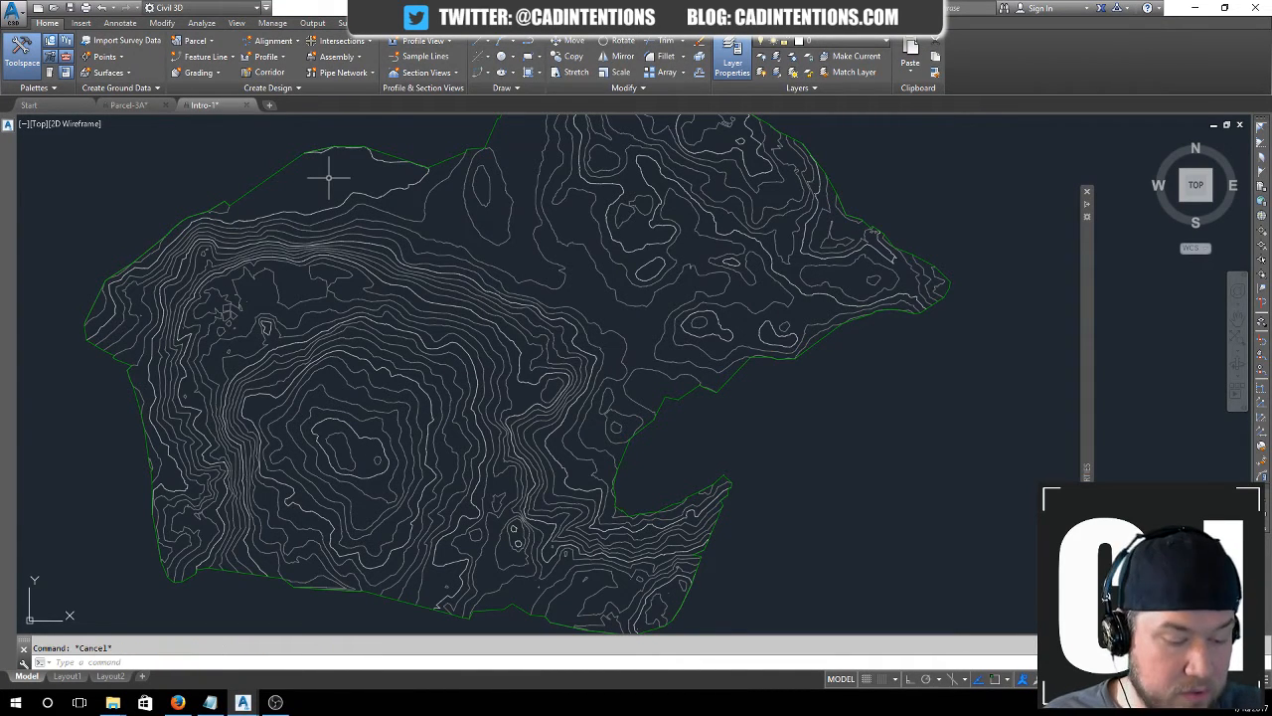
key("Return")
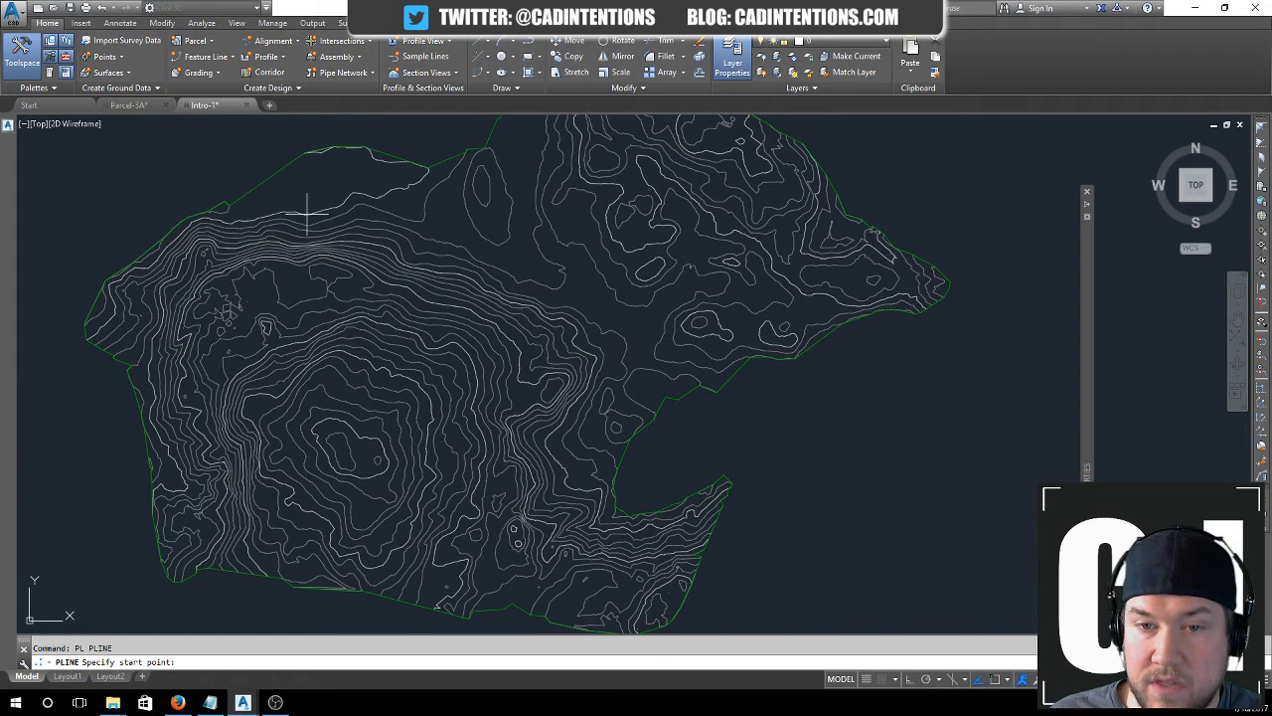
left_click(319, 180)
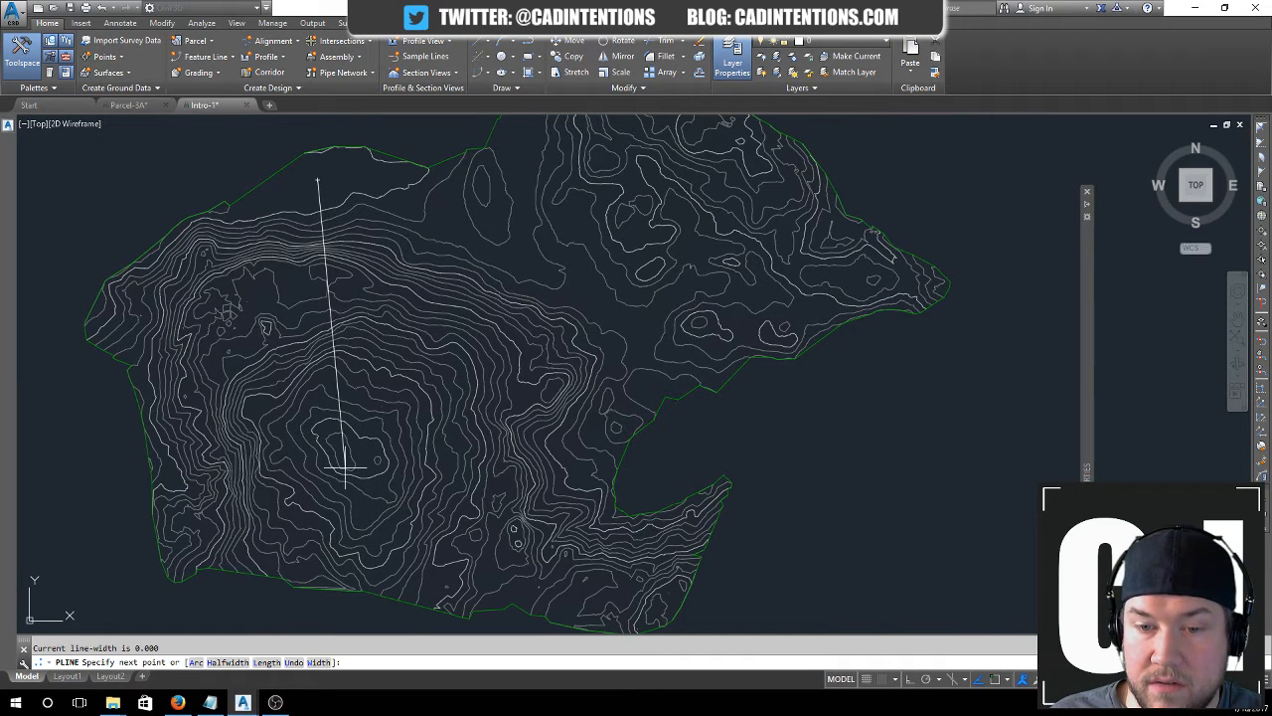
left_click(396, 585)
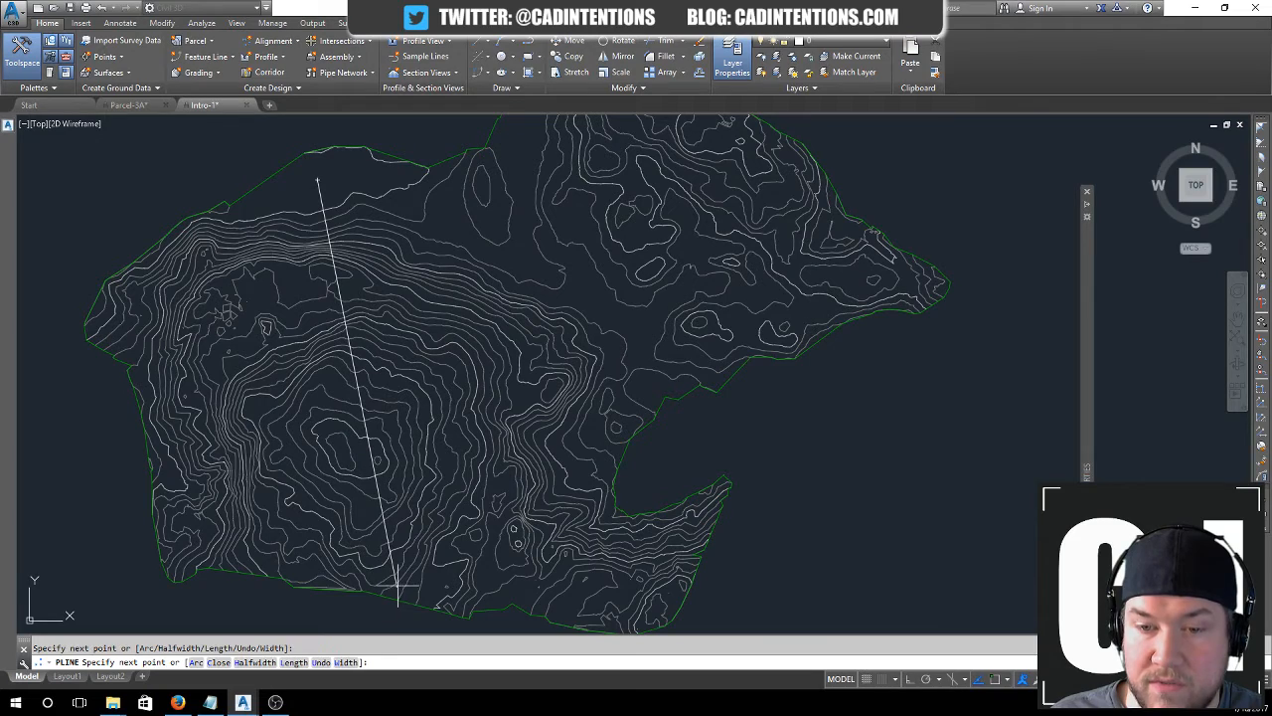
key("Escape")
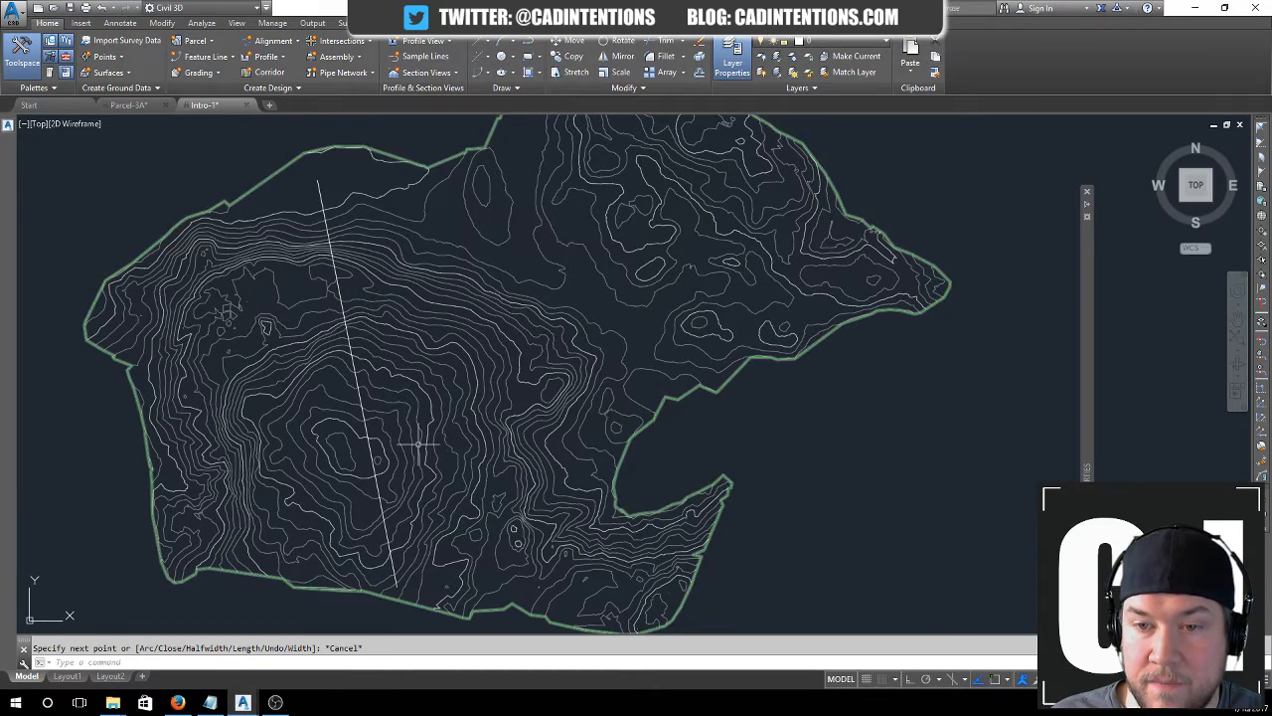
- Start creating an alignment from objects, selecting the polyline near its southern end and accepting the proposed direction
mouse_move(462, 338)
middle_mouse_down()
mouse_move(504, 298)
mouse_move(485, 306)
middle_mouse_up()
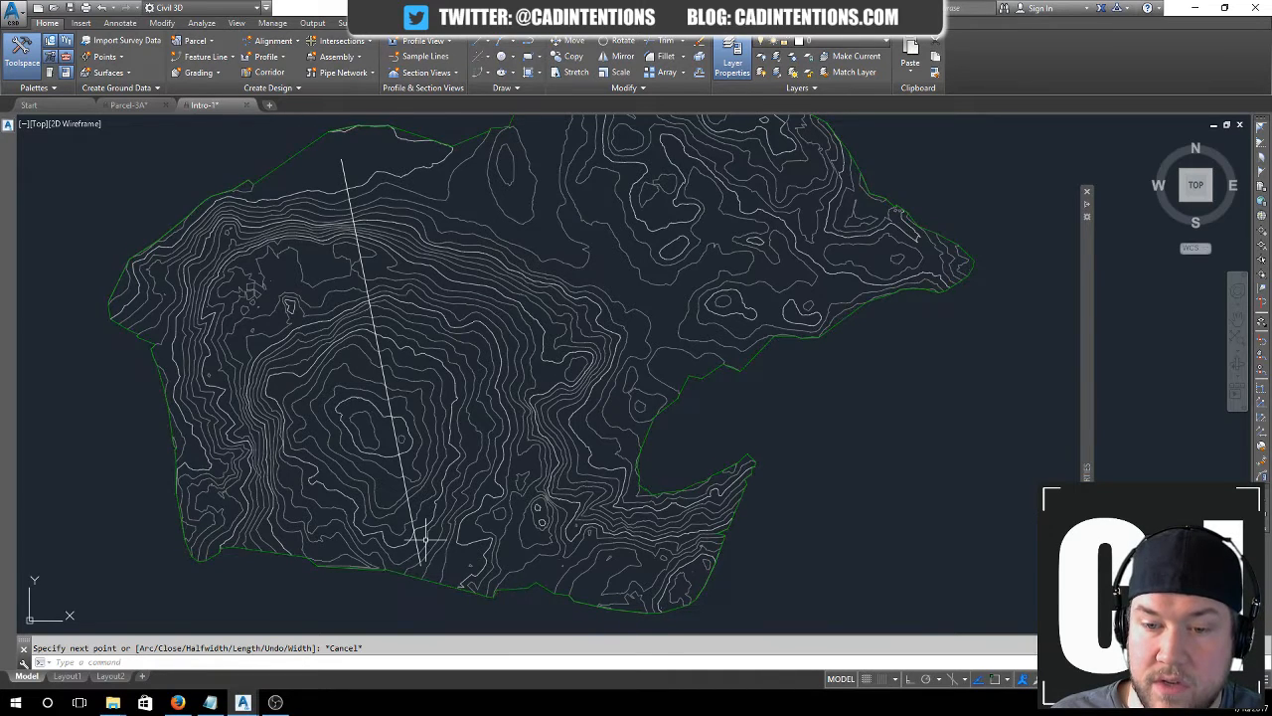
left_click(270, 45)
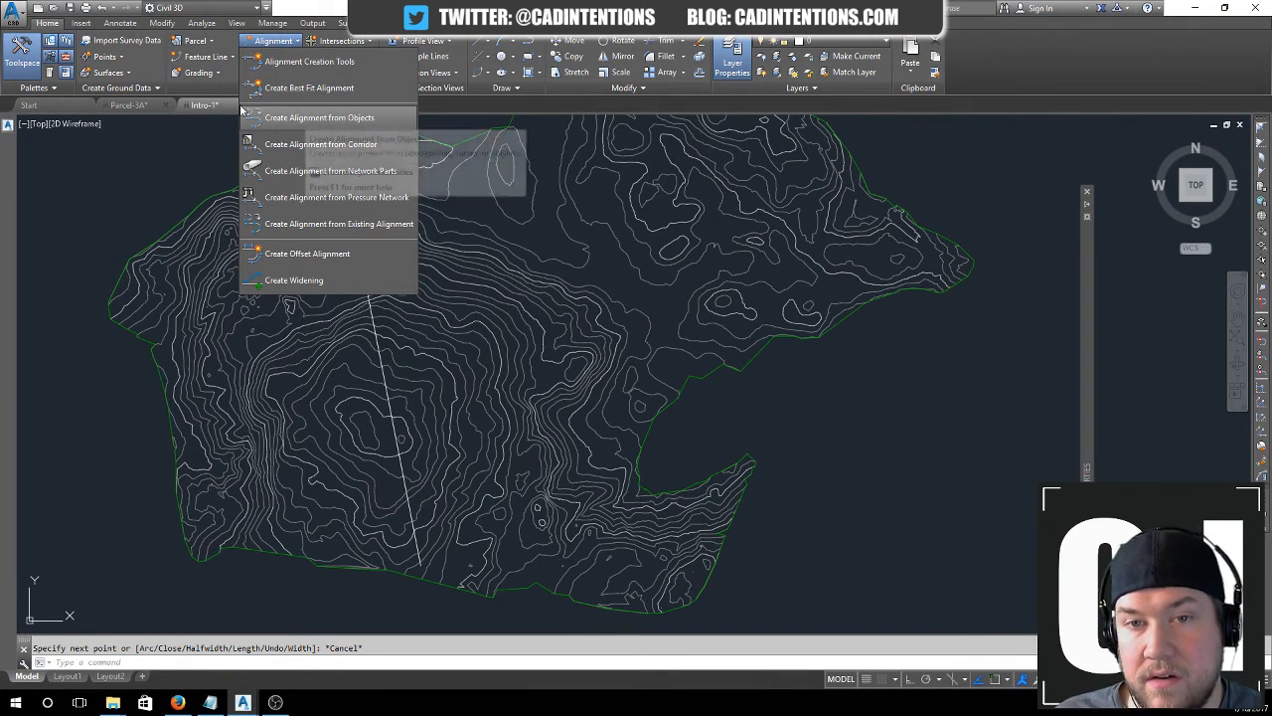
left_click(303, 119)
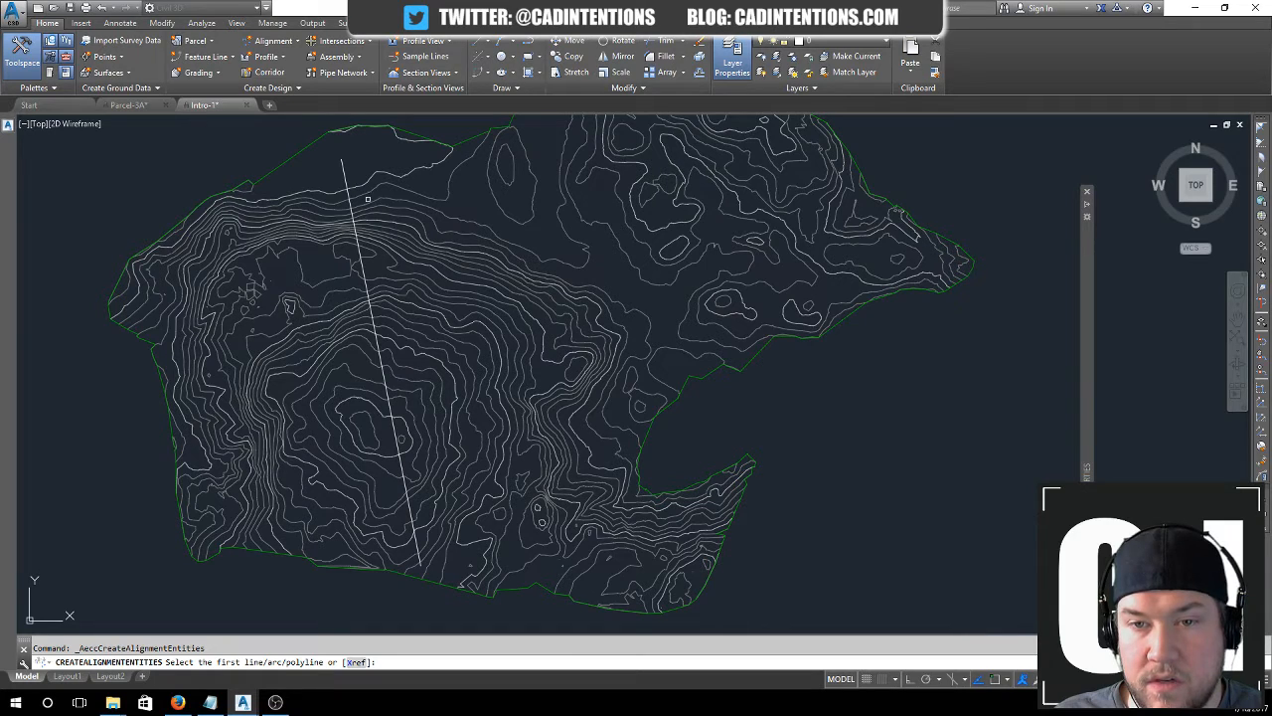
left_click(416, 542)
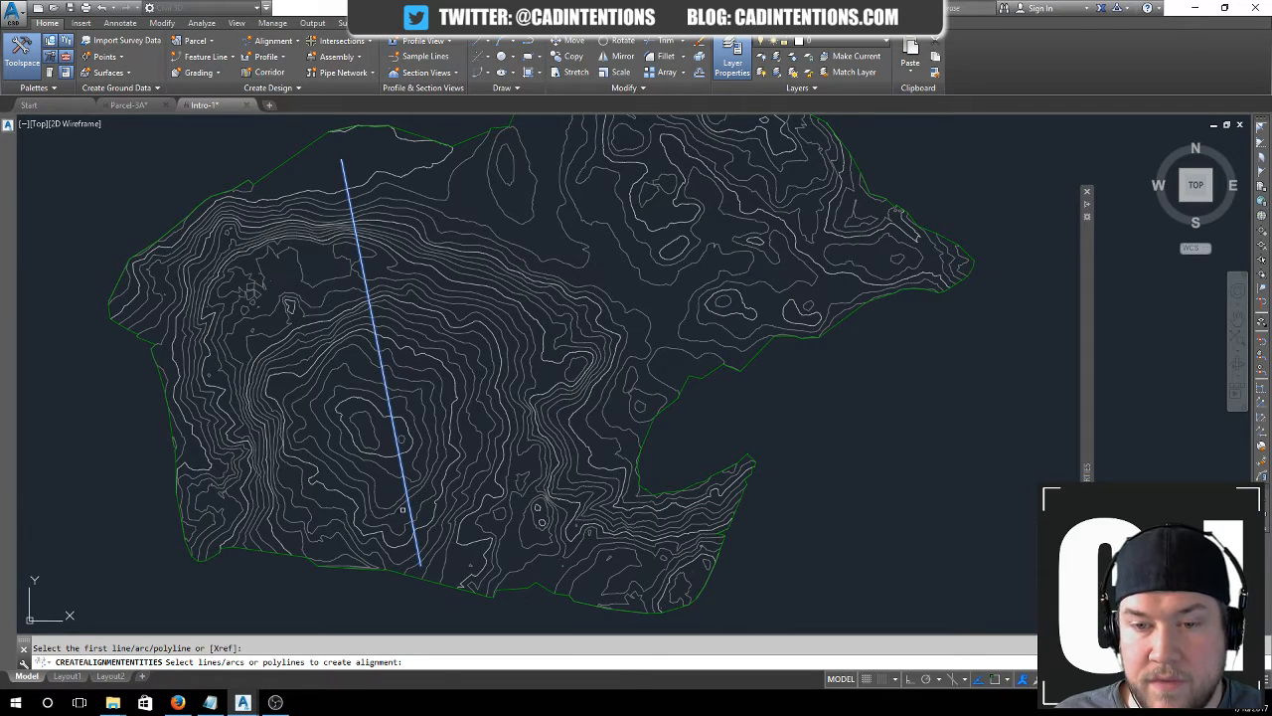
key("Return")
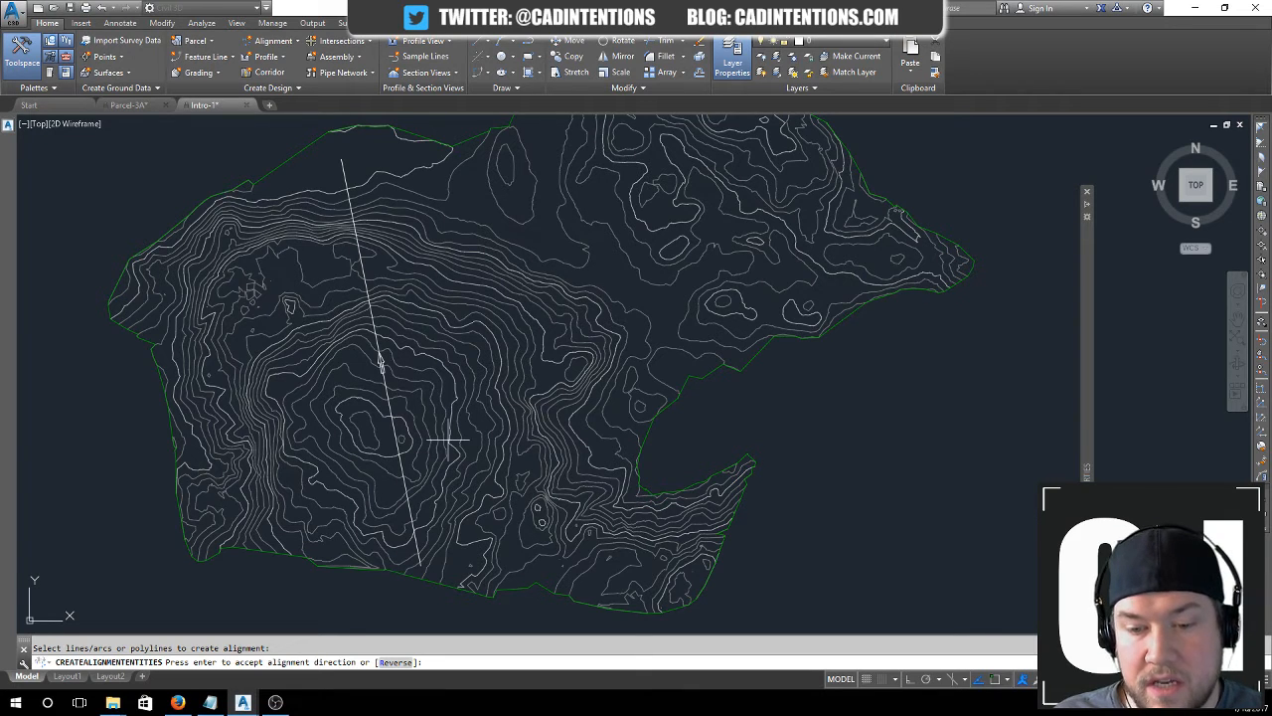
key("Return")
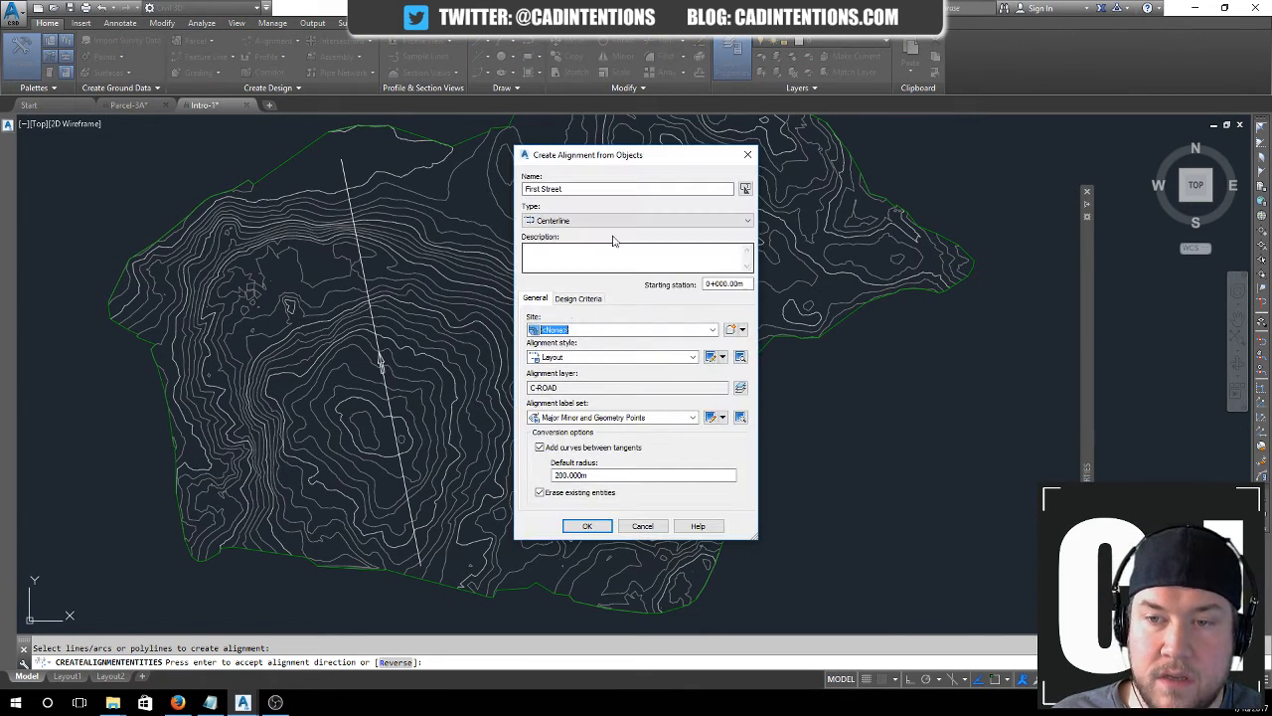
- Name the new alignment Example Profile
mouse_move(615, 162)
left_mouse_down()
mouse_move(494, 134)
mouse_move(320, 152)
left_mouse_up()
left_click(459, 162)
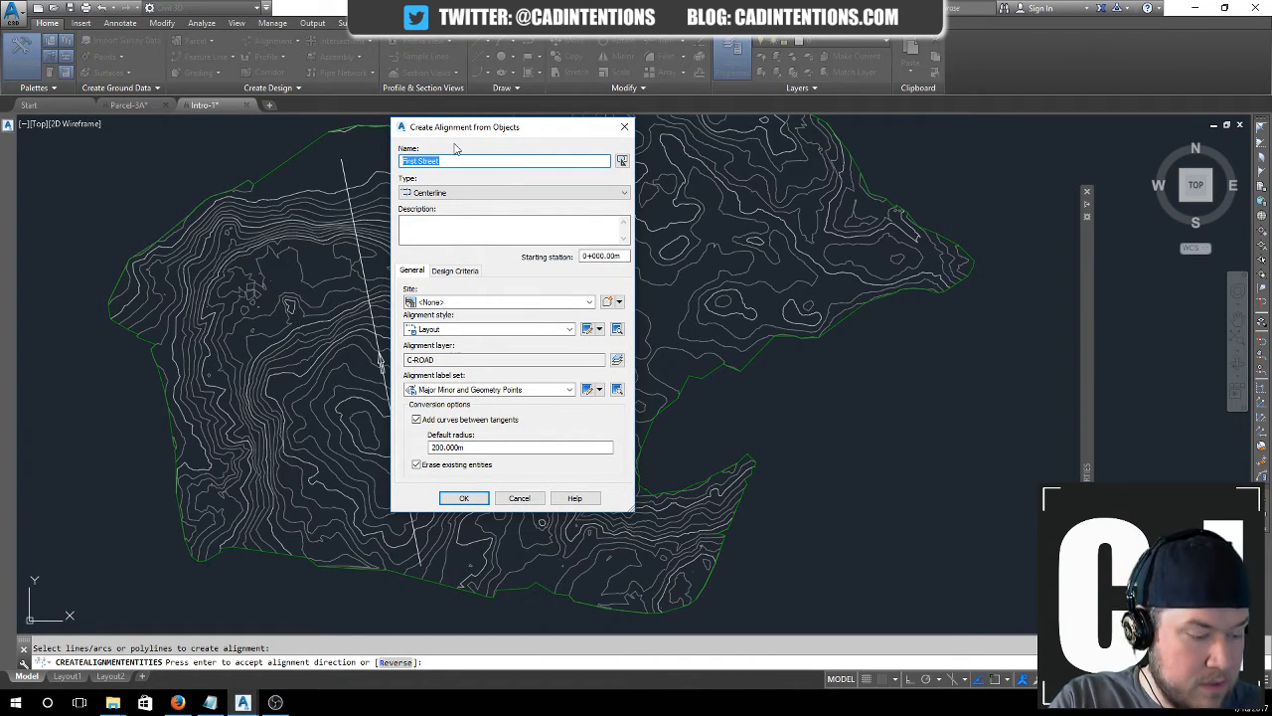
type("Example Profile")
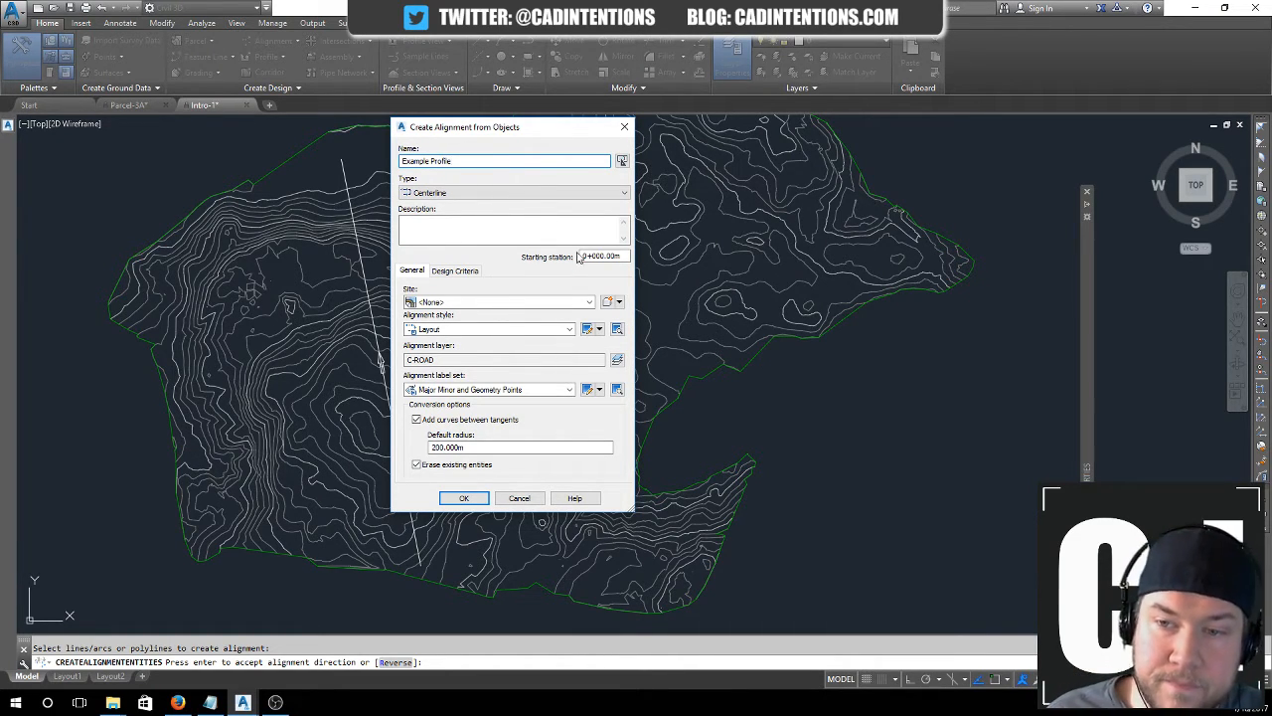
- Set the alignment style to Existing and the alignment label set to Major and Minor only
left_click(504, 330)
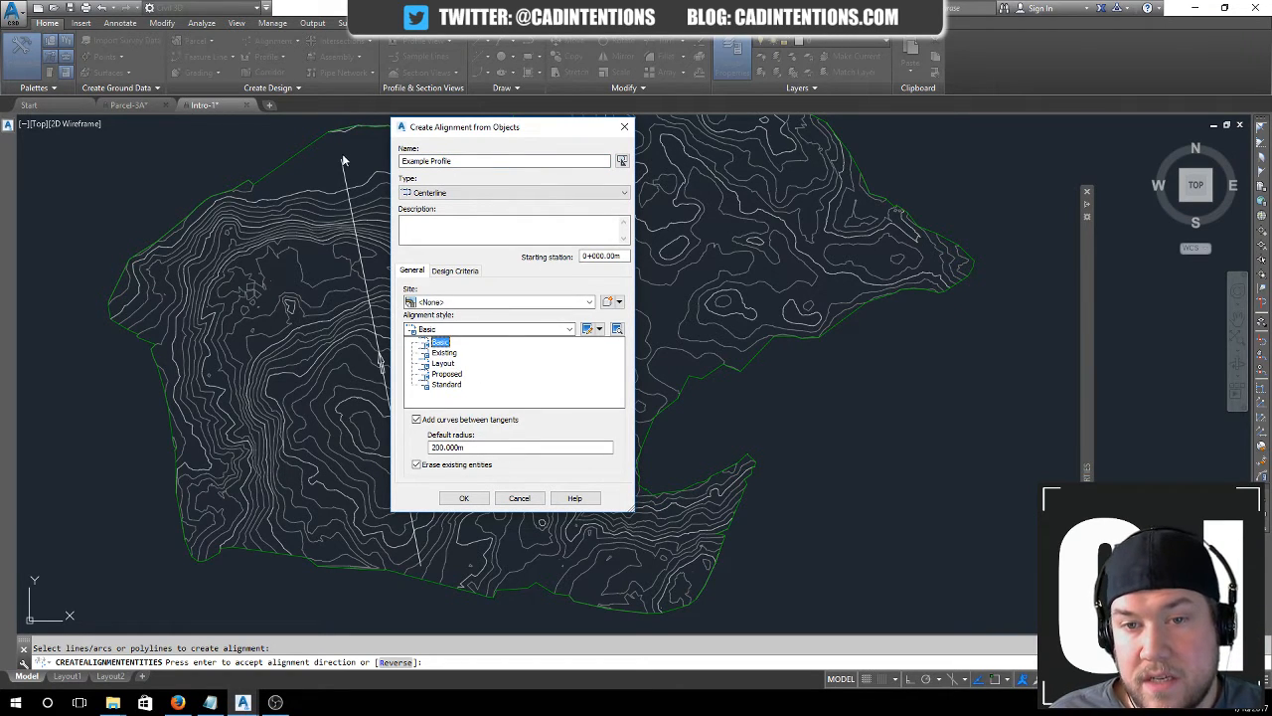
key("End")
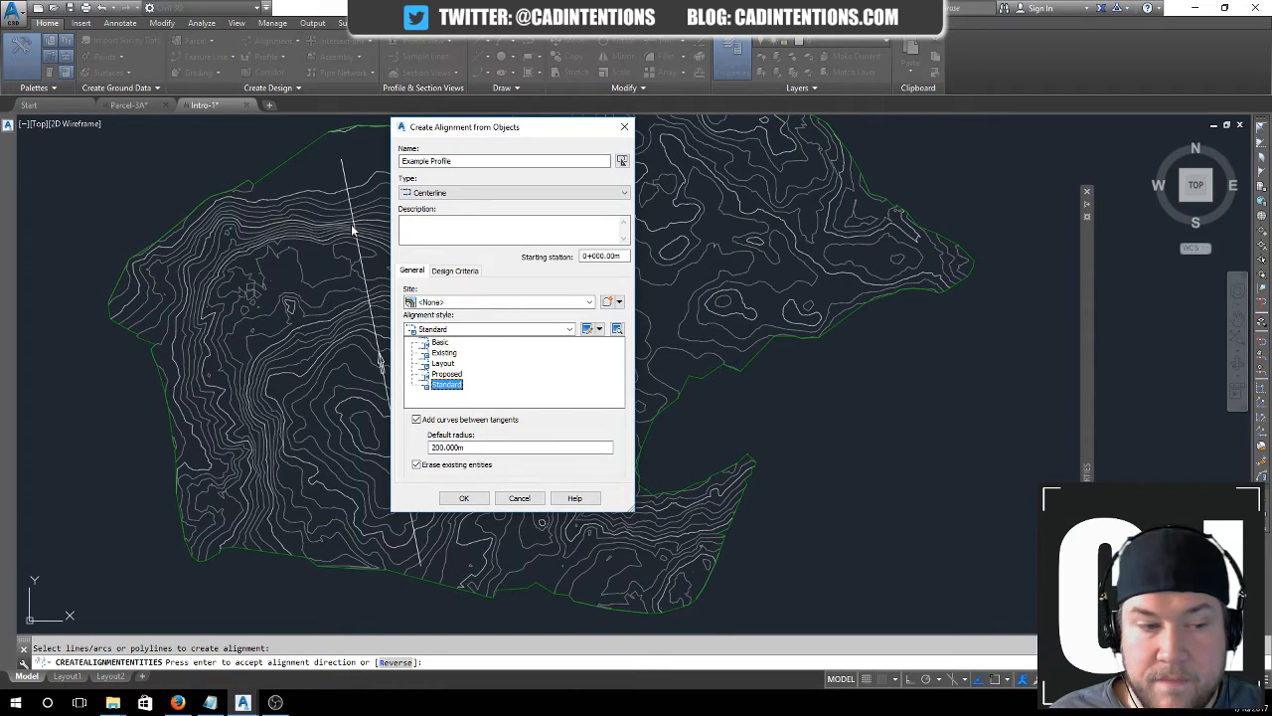
left_click(445, 363)
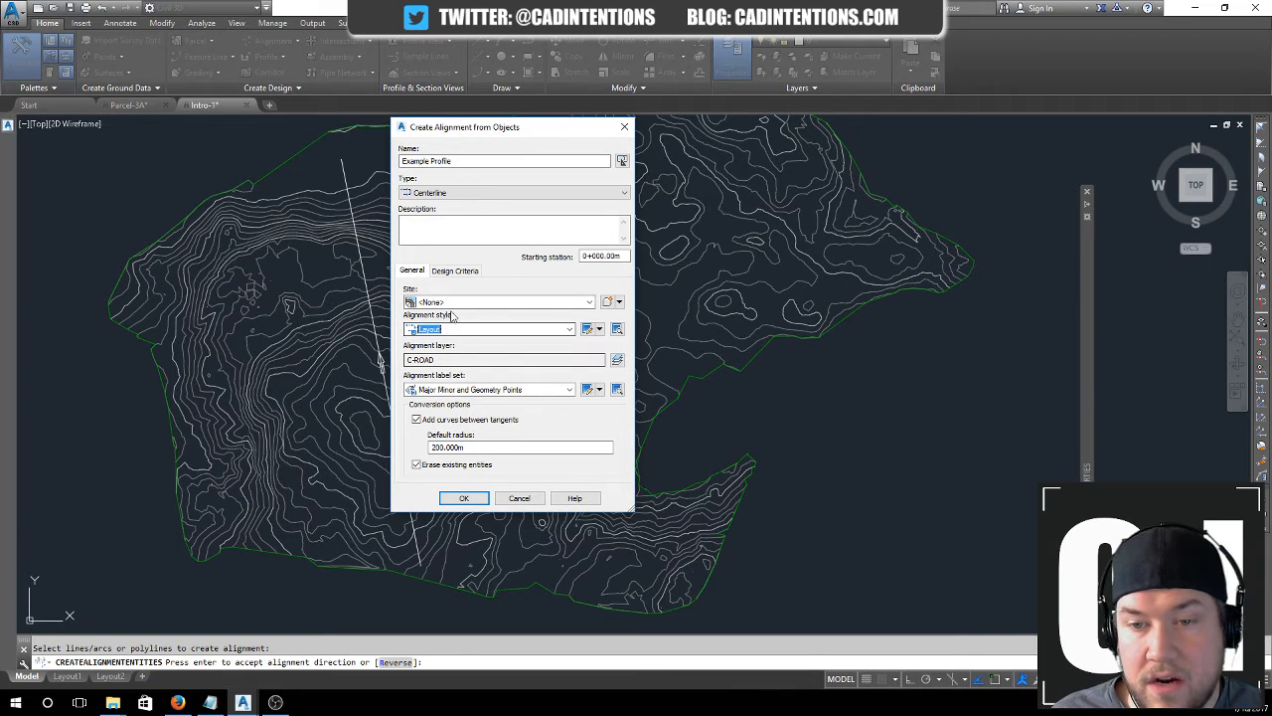
left_click(463, 330)
left_click(453, 356)
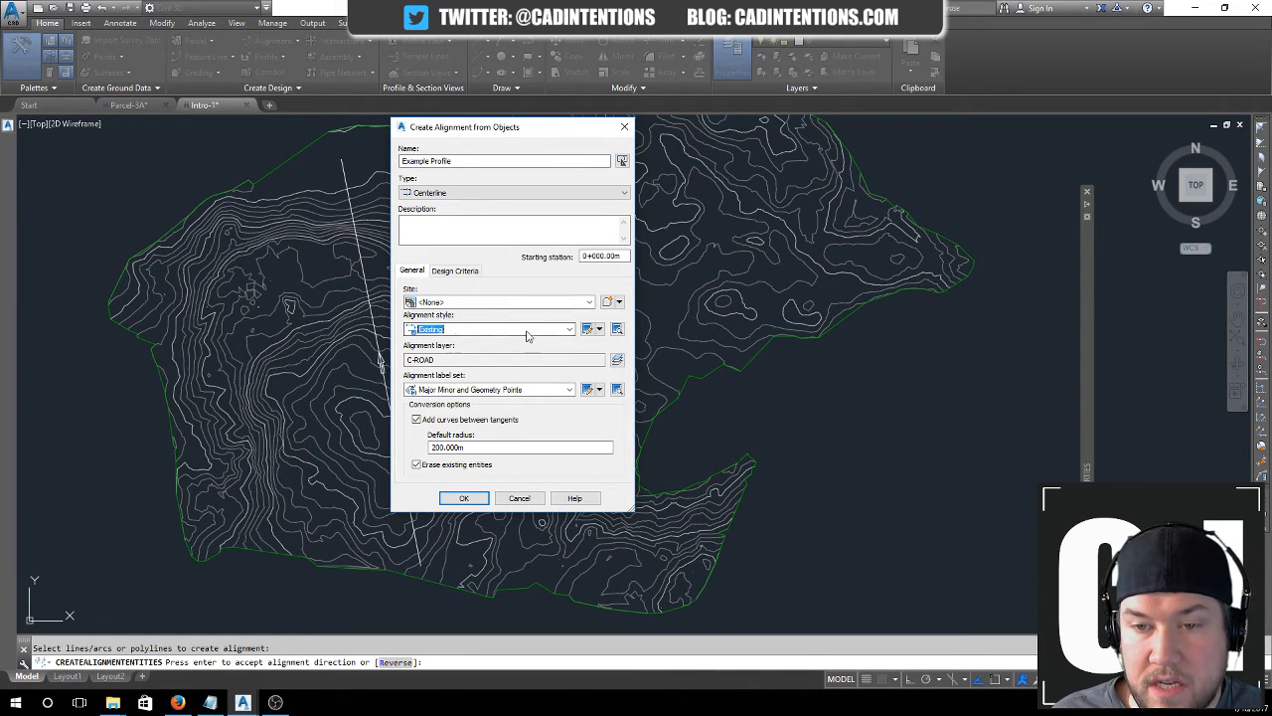
left_click(491, 389)
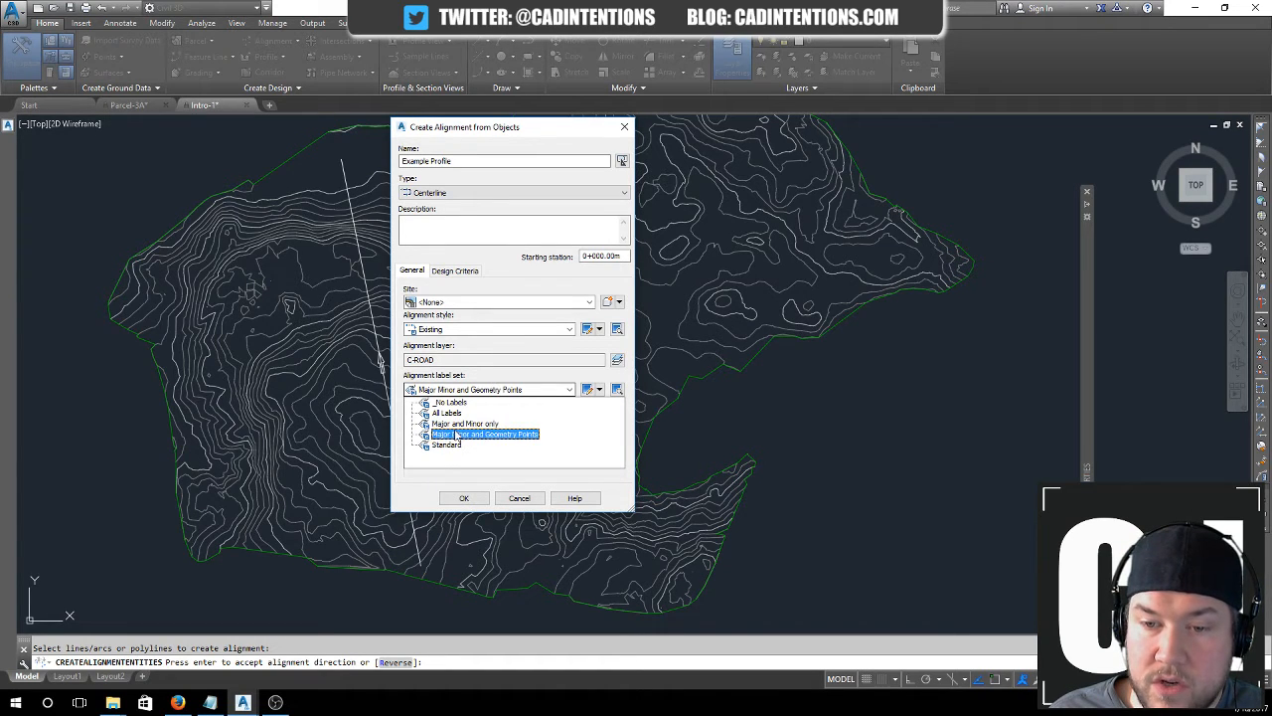
left_click(477, 425)
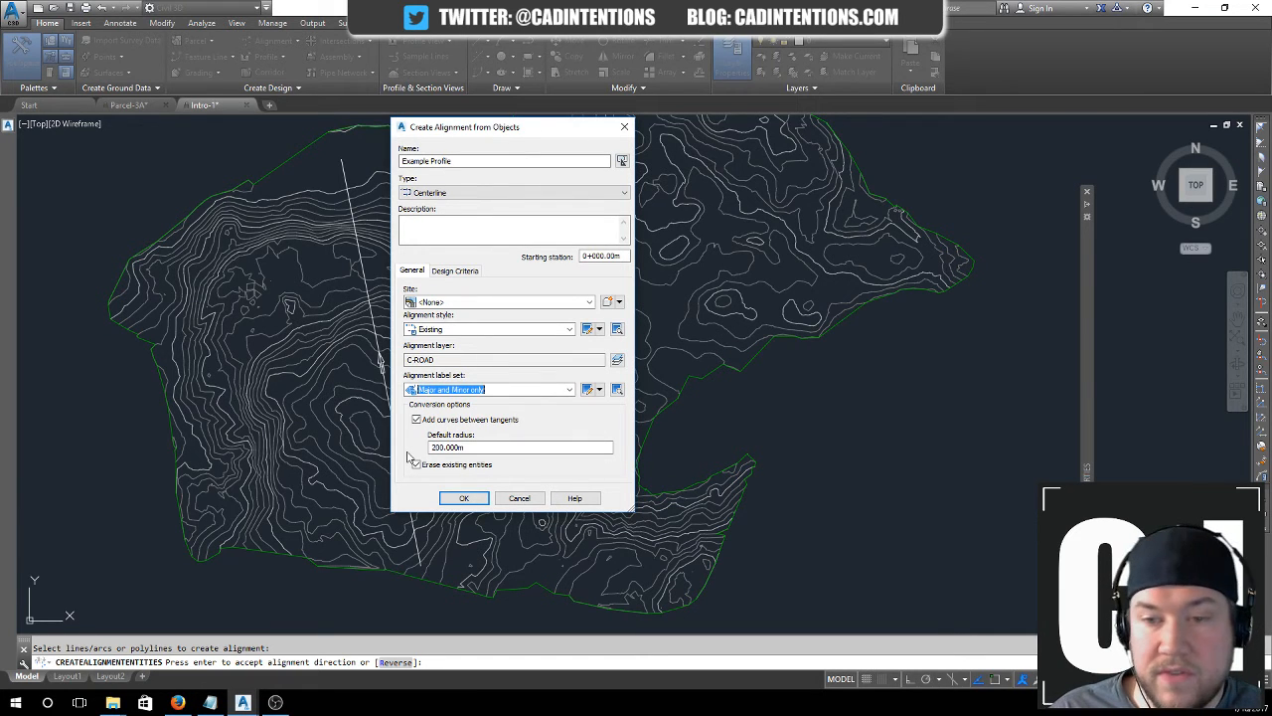
- Disable adding curves between tangents and create the alignment
left_click(417, 419)
left_click(417, 420)
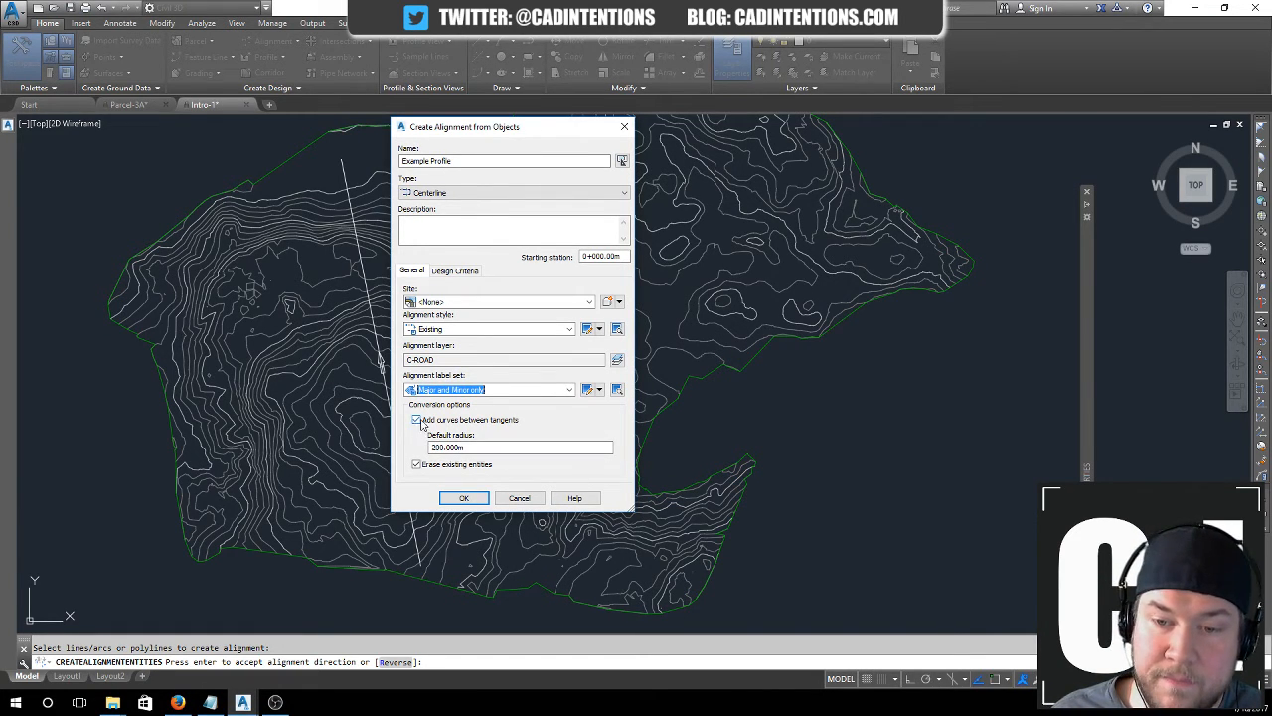
left_click(417, 420)
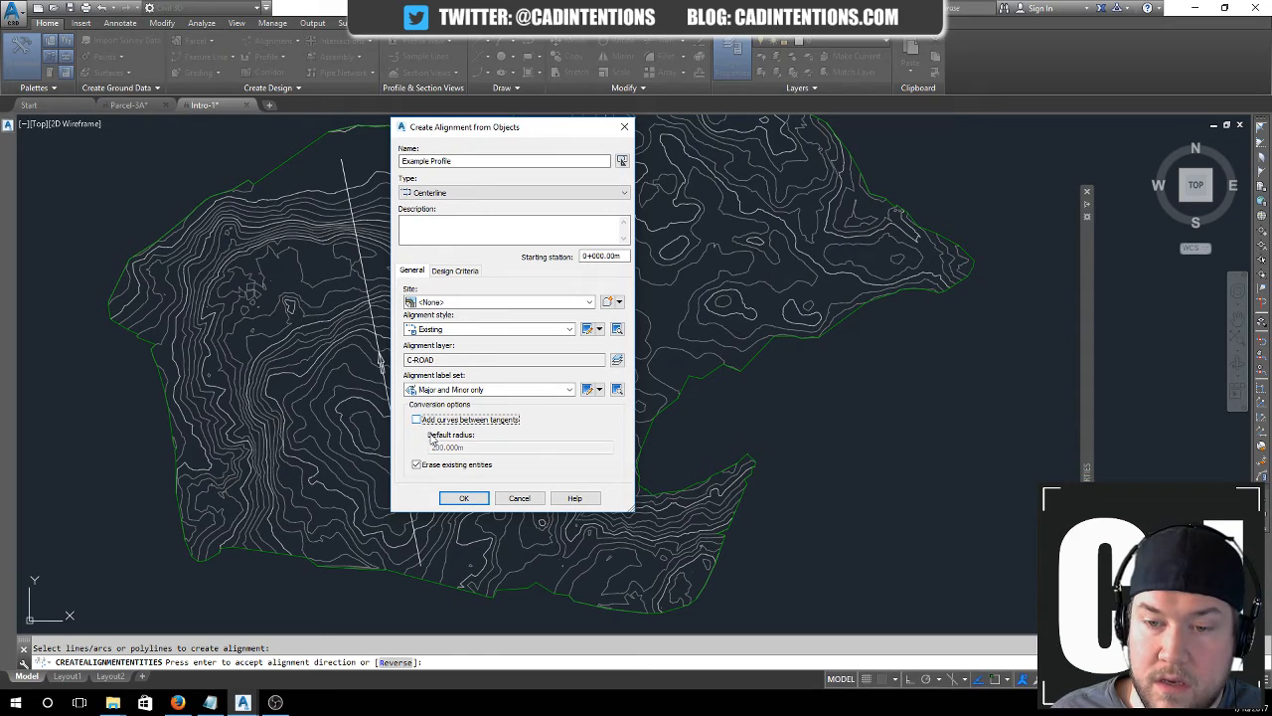
left_click(464, 498)
- Examine the station labels at the southern start of the new alignment and its course across the whole surface
scroll(387, 443, "up", 3)
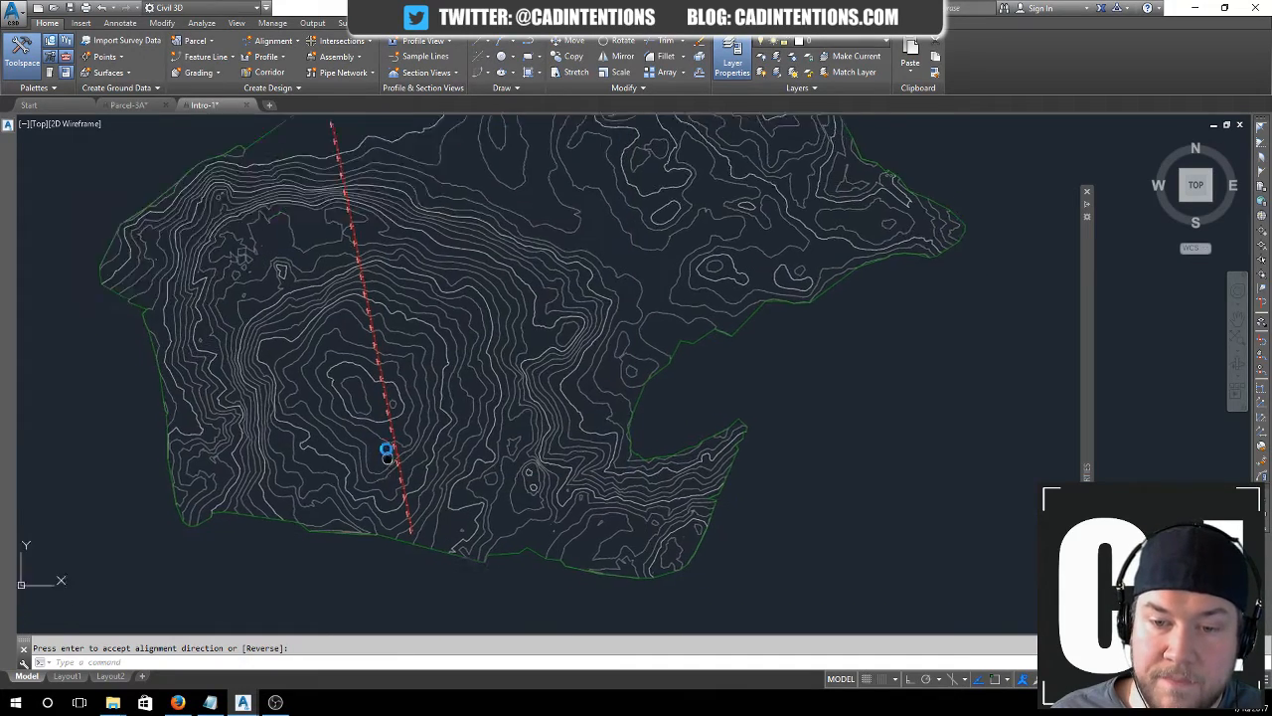
scroll(382, 415, "up", 5)
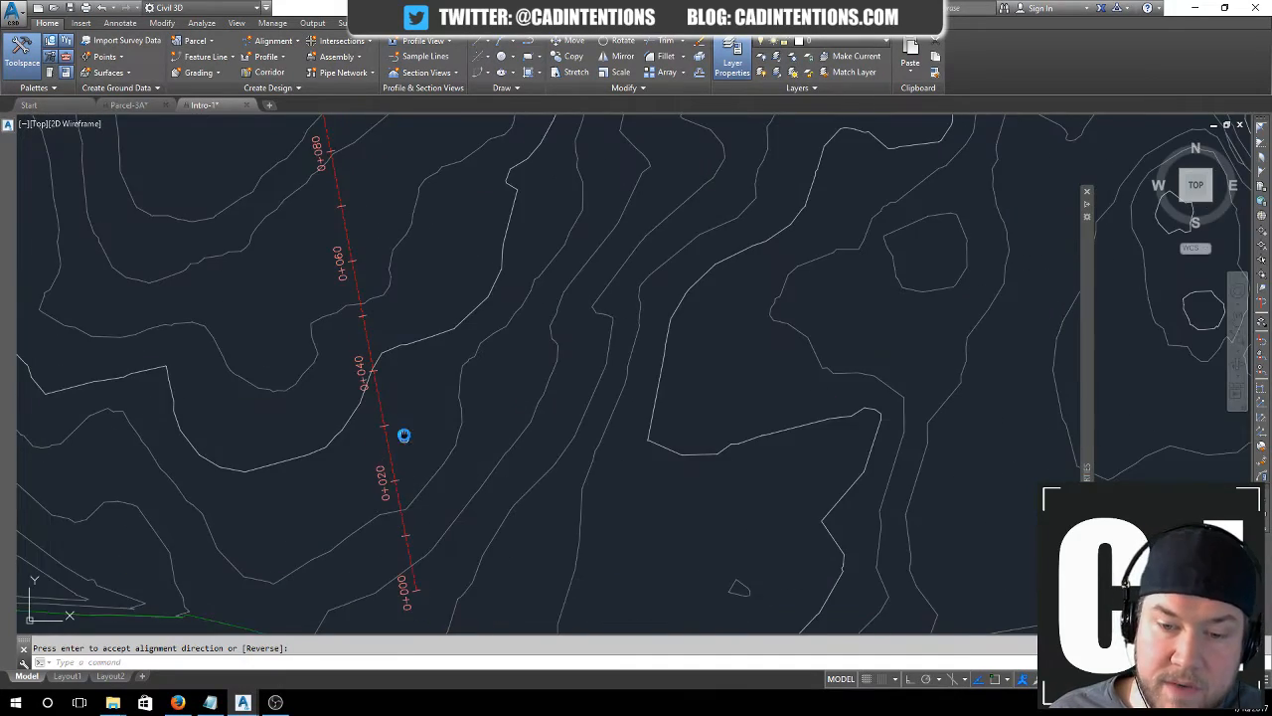
key("Escape")
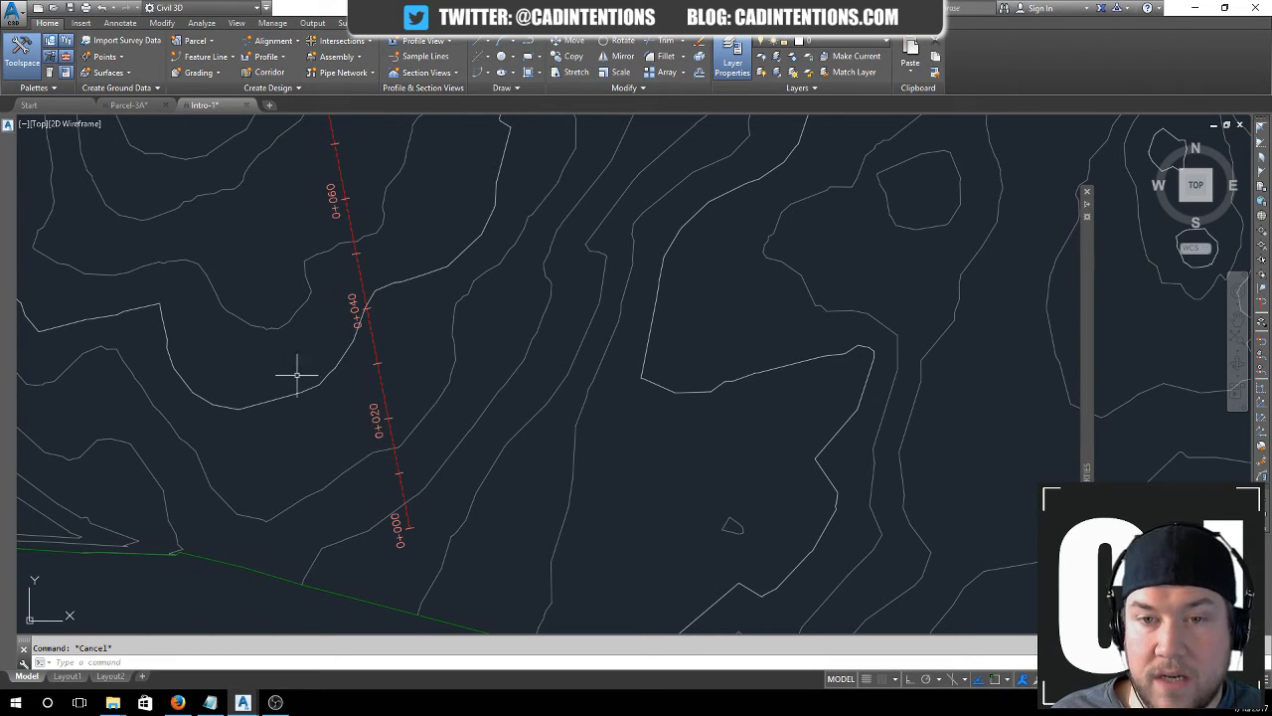
scroll(297, 376, "down", 5)
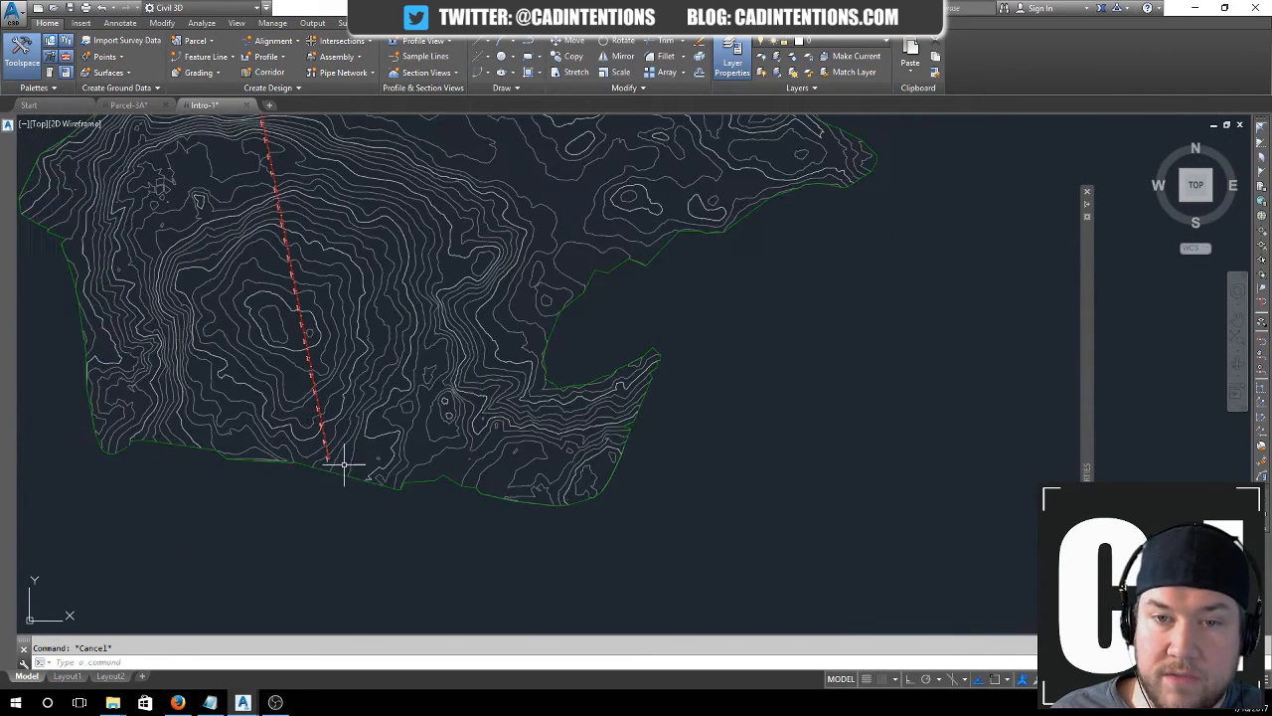
middle_click_drag(312, 220, 352, 325)
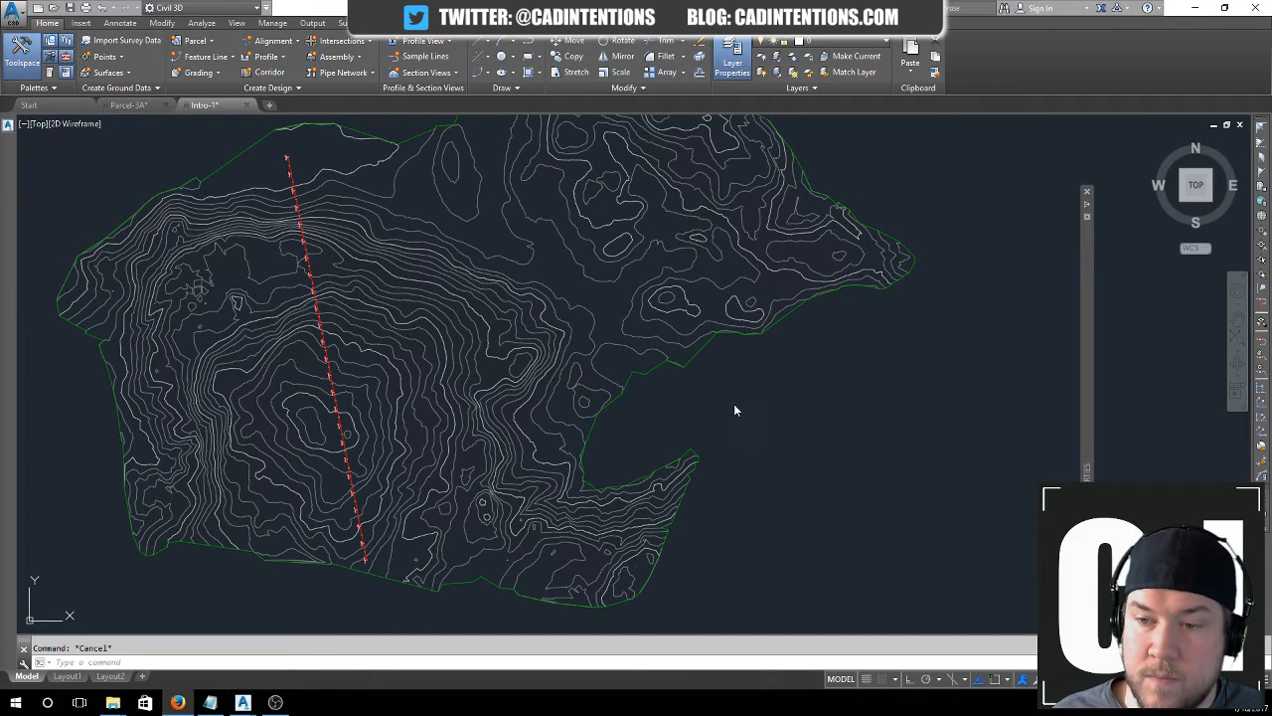
scroll(775, 437, "down", 5)
scroll(518, 398, "up", 4)
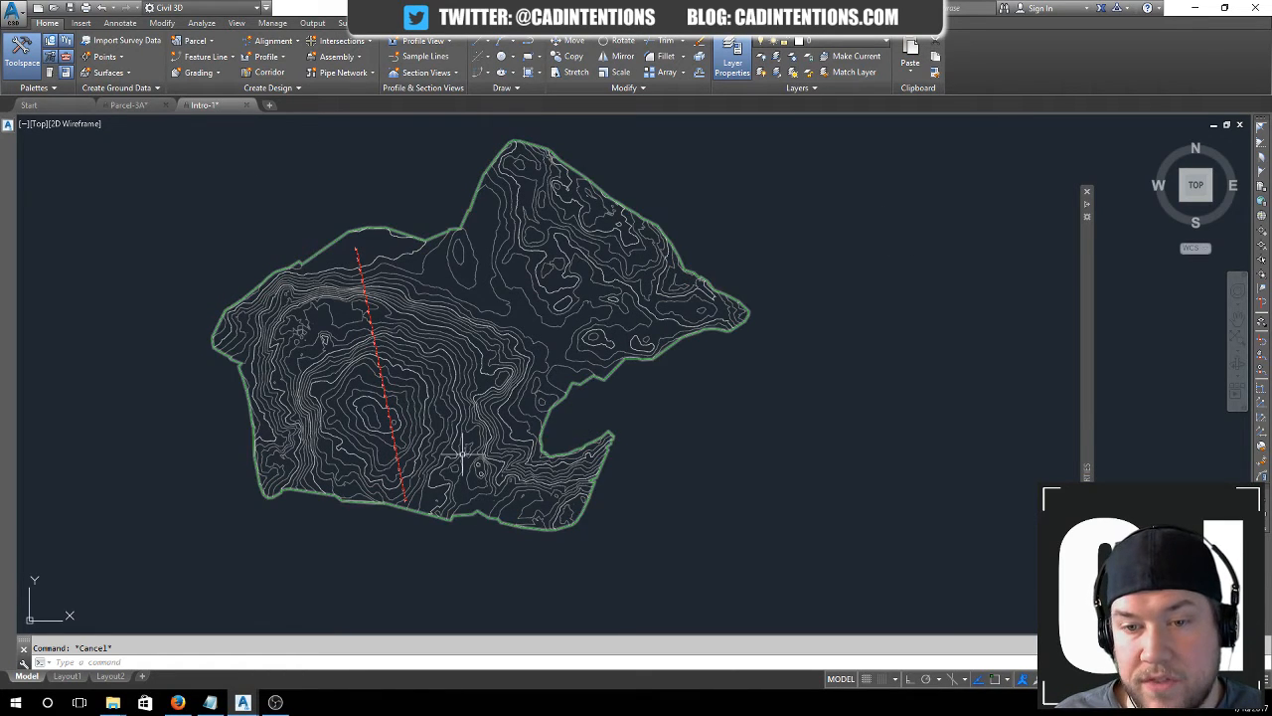
- Start a surface profile along the Example Profile alignment and add the EG surface to the profile list
left_click(275, 59)
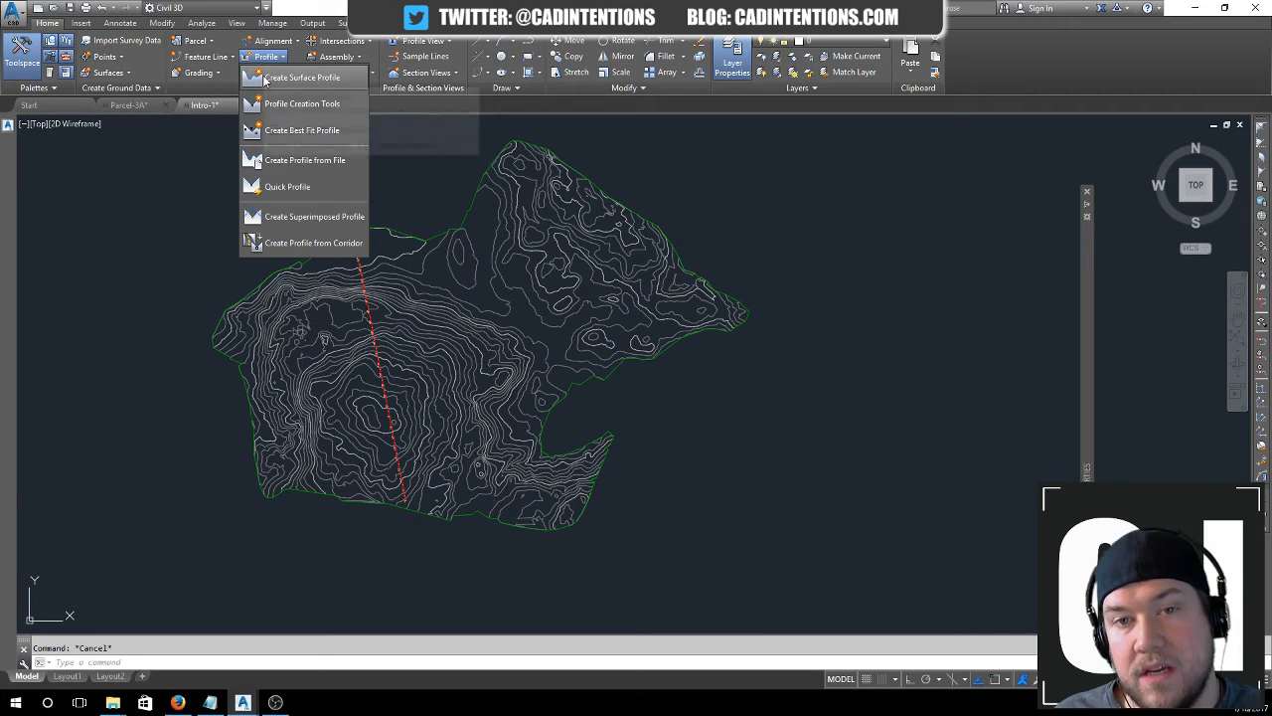
left_click(266, 79)
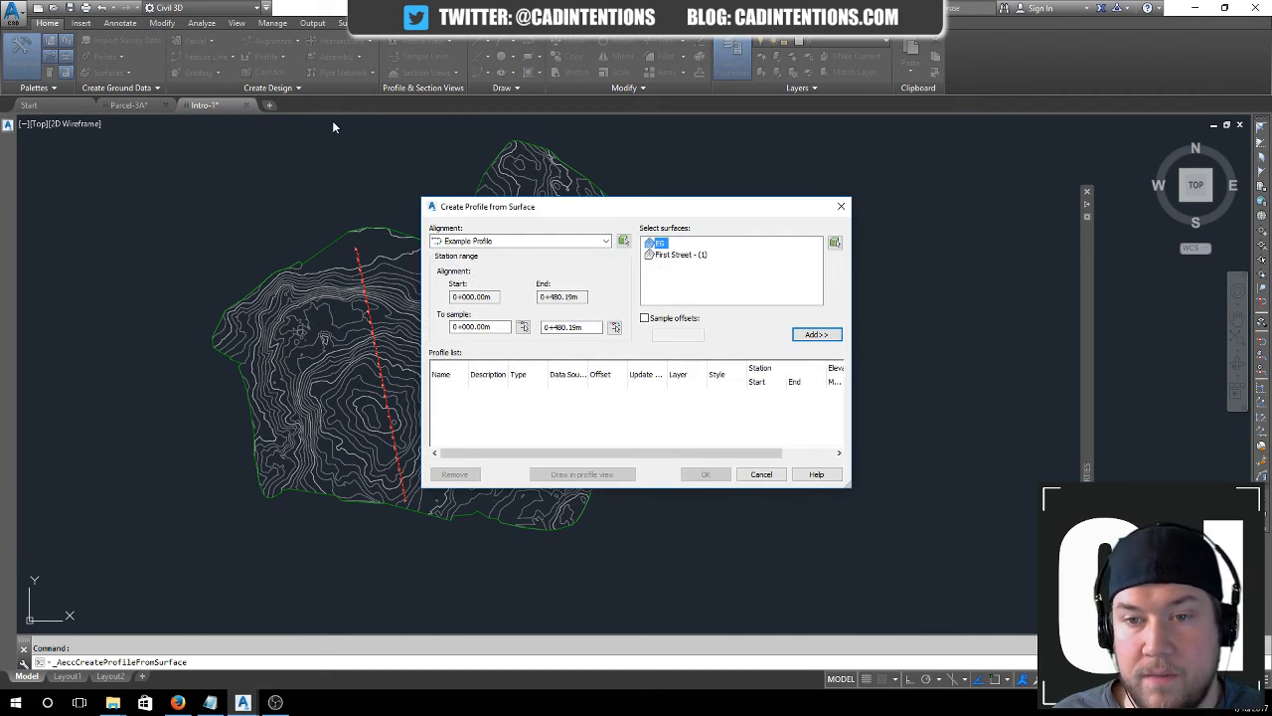
left_click(531, 243)
left_click(481, 255)
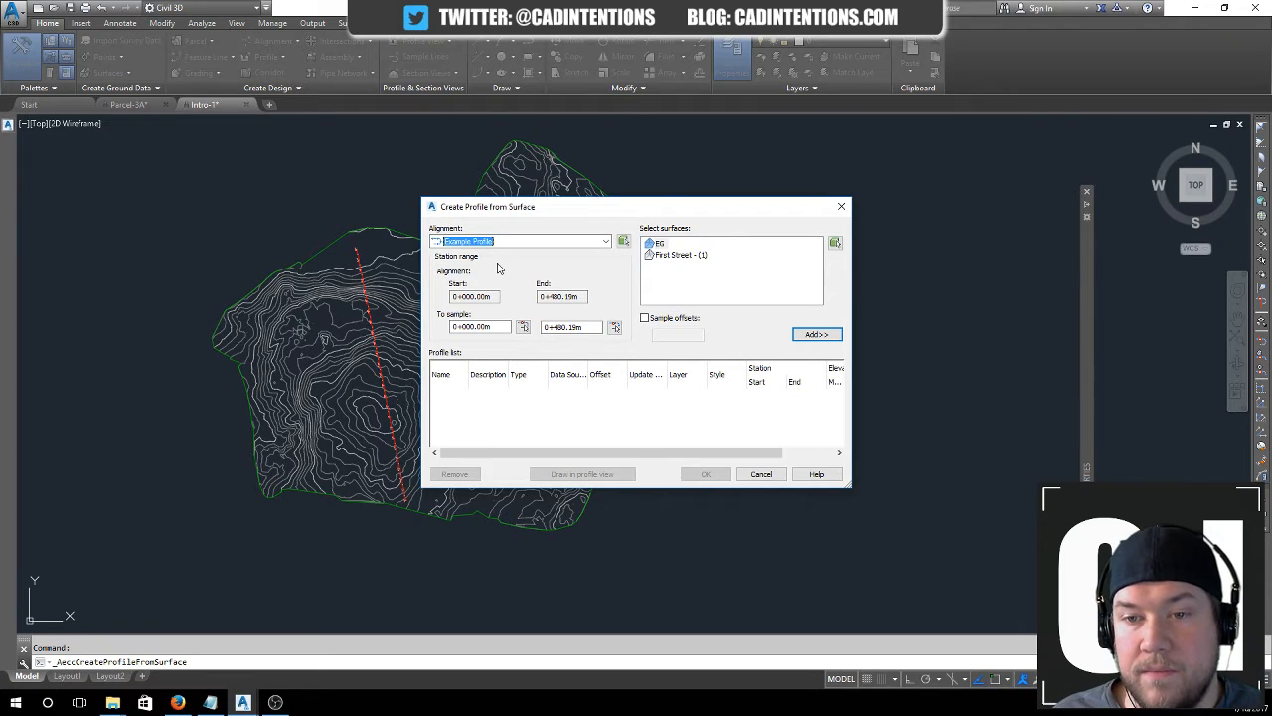
left_click(659, 245)
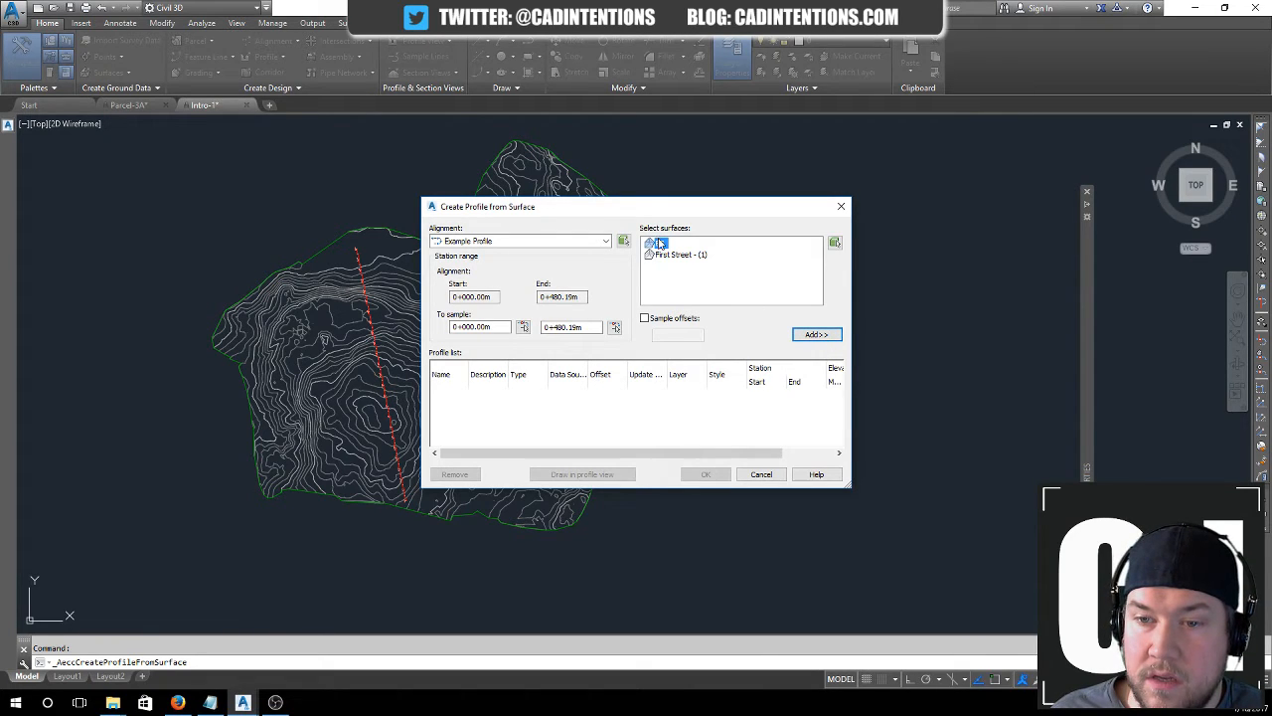
left_click(814, 336)
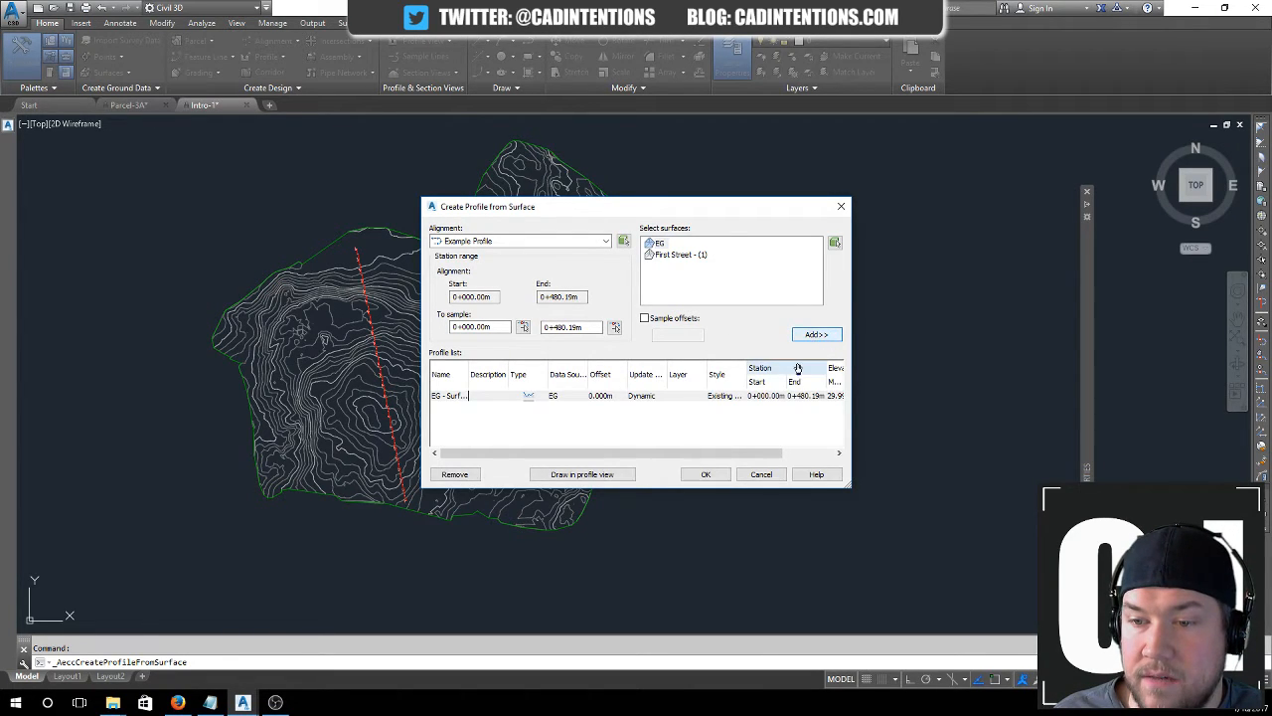
- Set the style of the EG surface profile to Existing Ground Profile
left_click(717, 398)
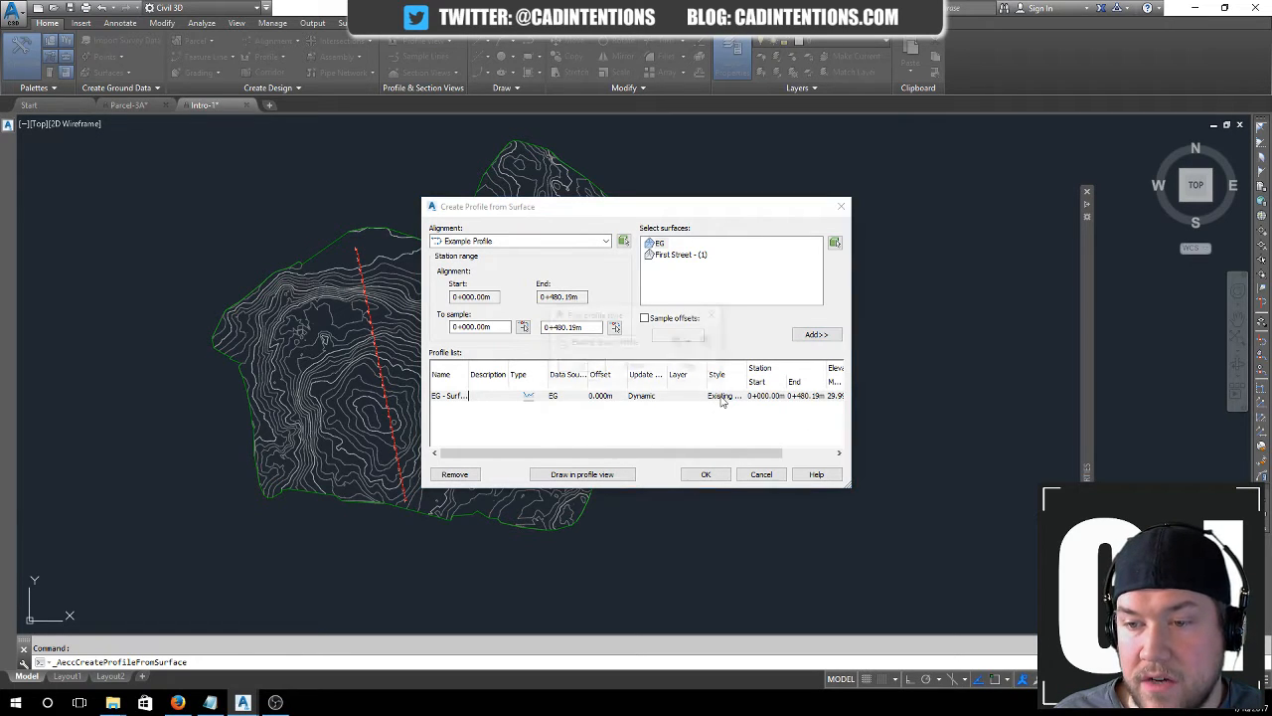
left_click(634, 344)
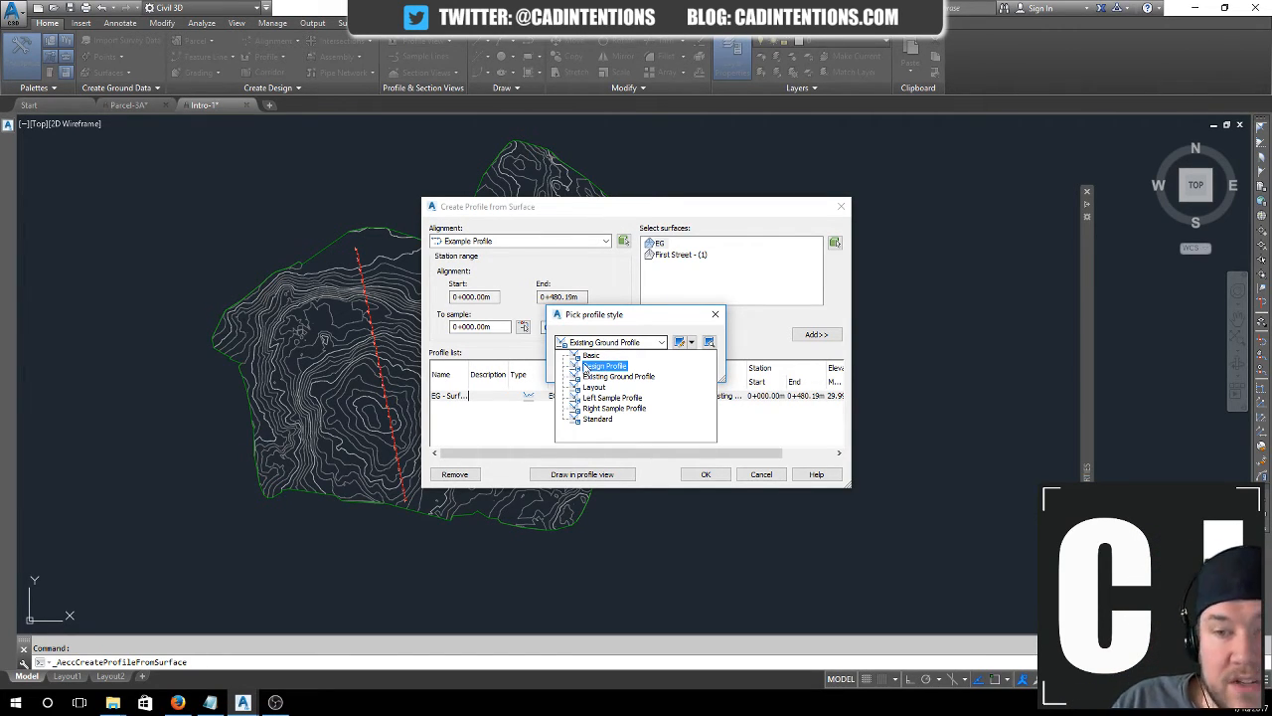
left_click(615, 312)
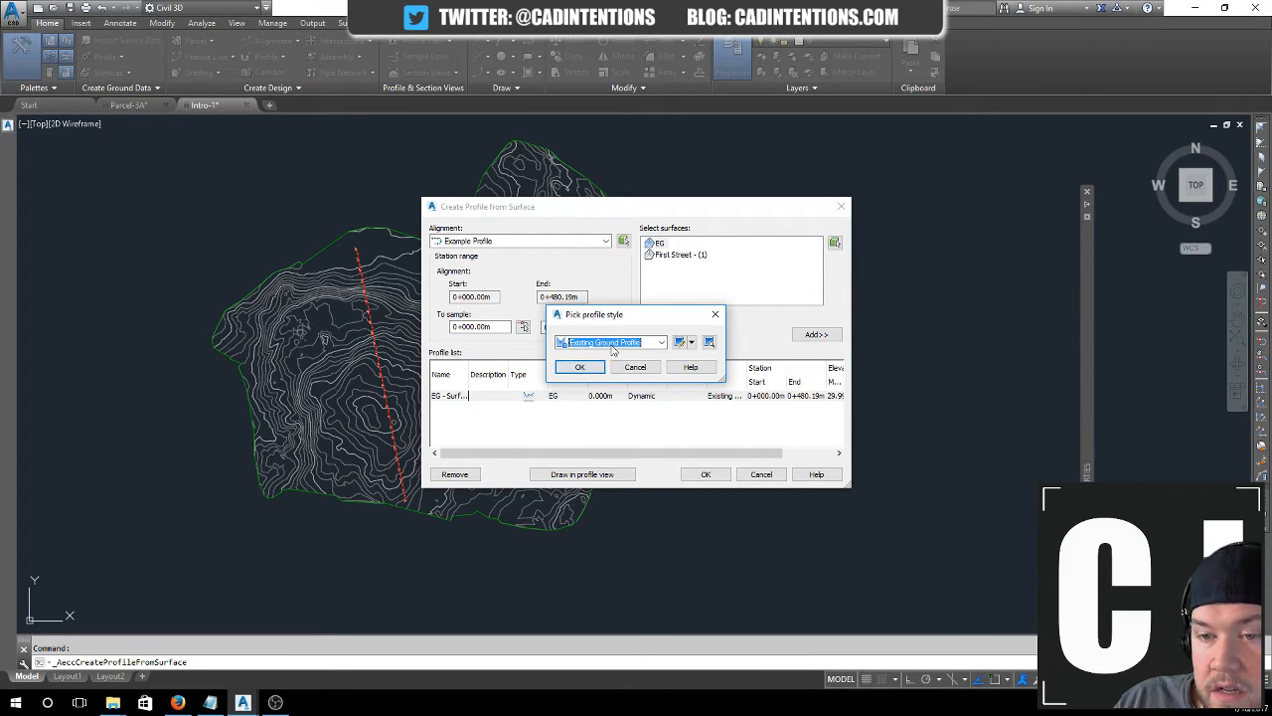
left_click(661, 342)
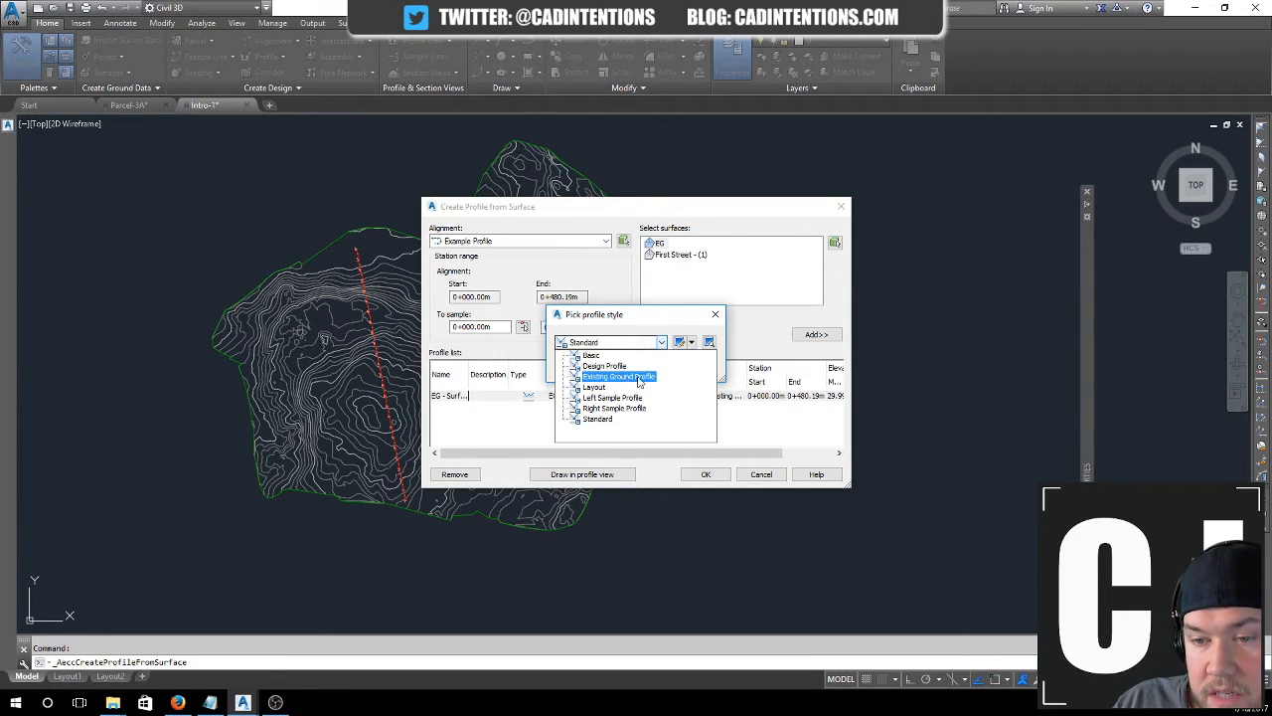
left_click(639, 378)
left_click(691, 342)
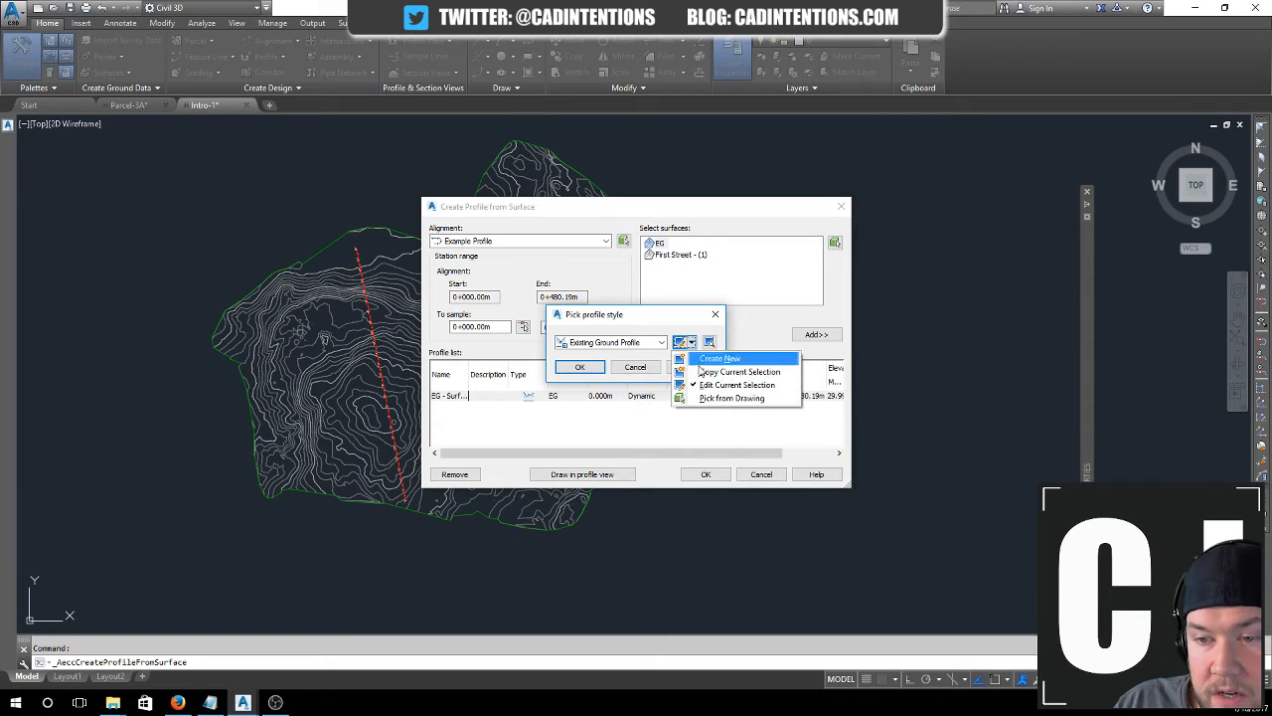
left_click_drag(630, 329, 634, 324)
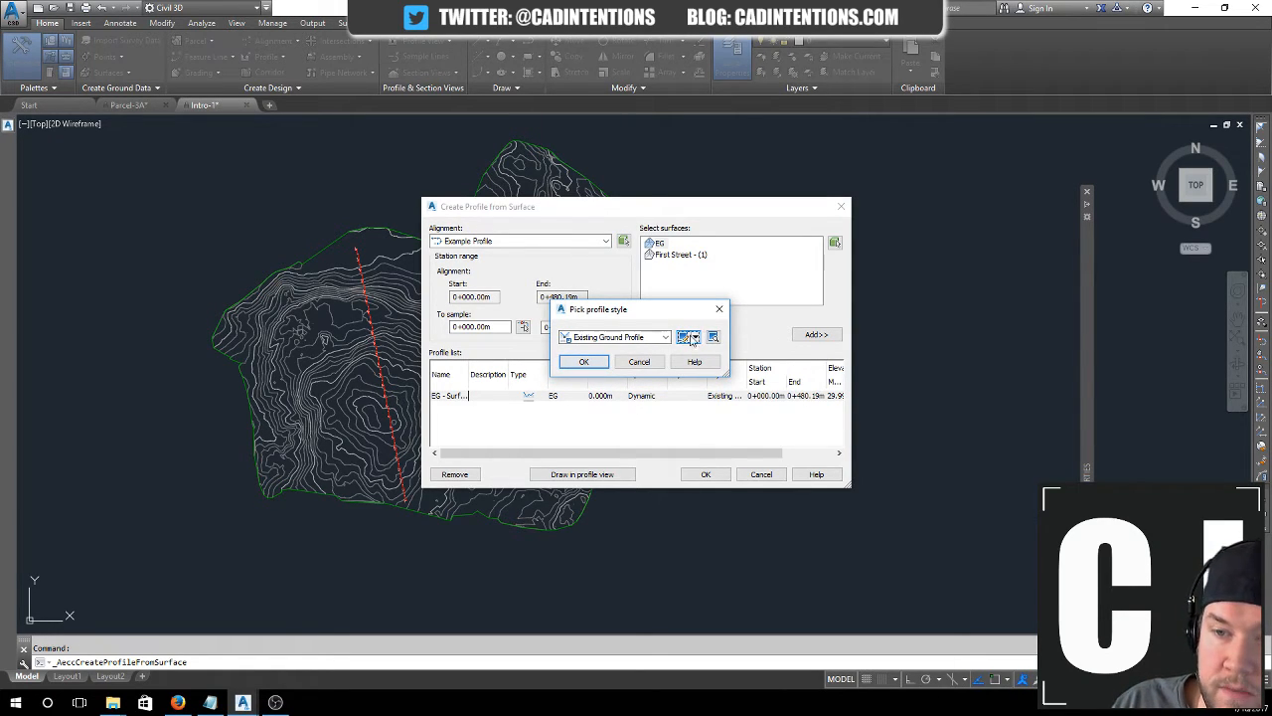
left_click(586, 361)
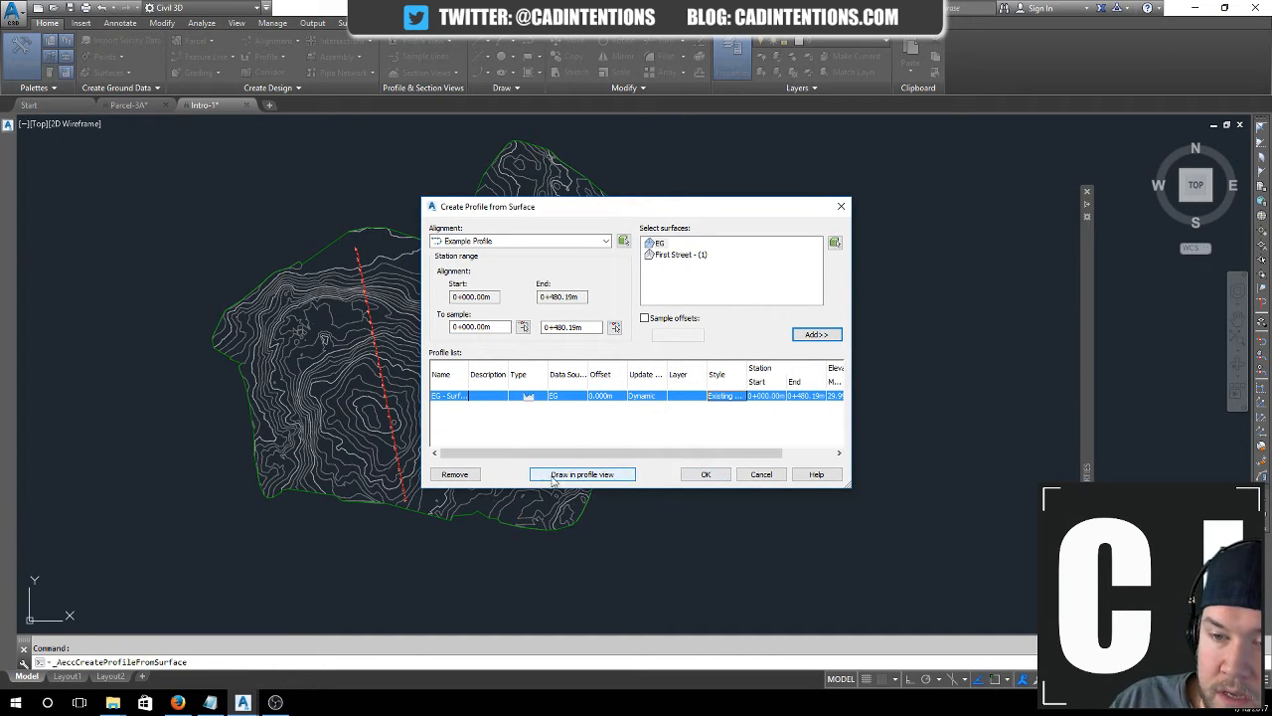
- Start drawing the EG profile in a profile view, using the Profile View style
left_click(587, 475)
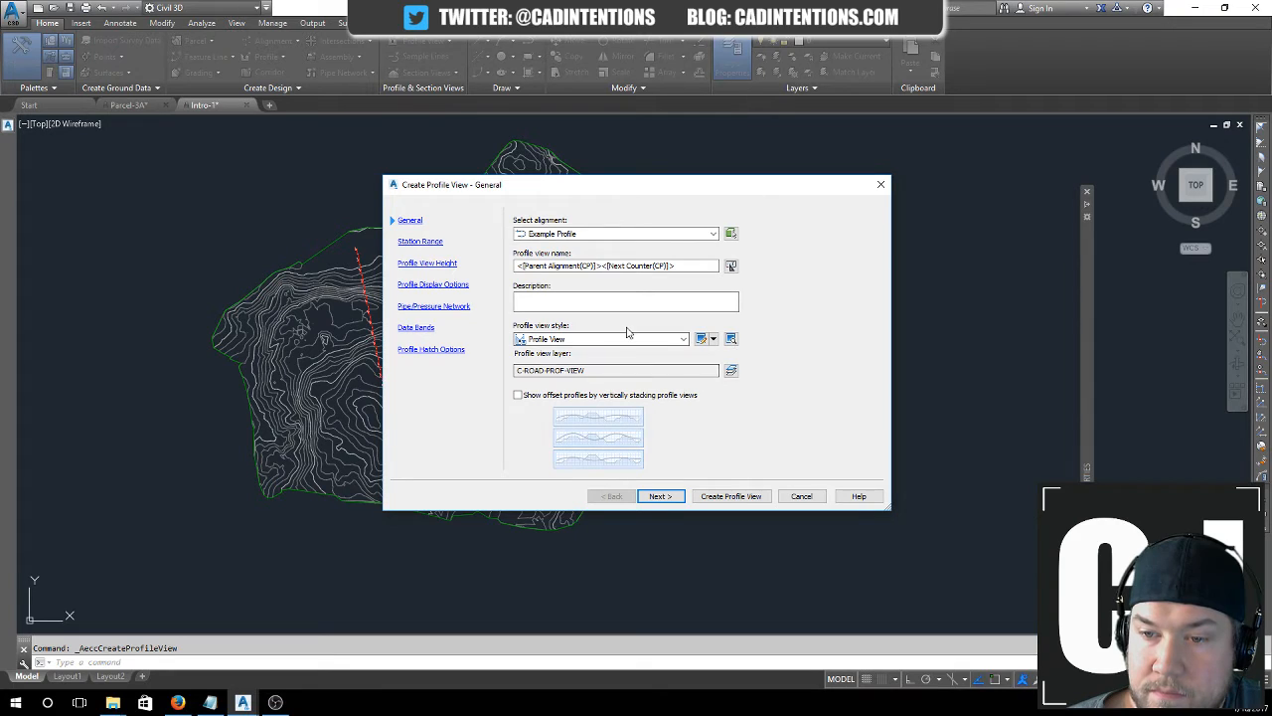
left_click(579, 339)
left_click(579, 339)
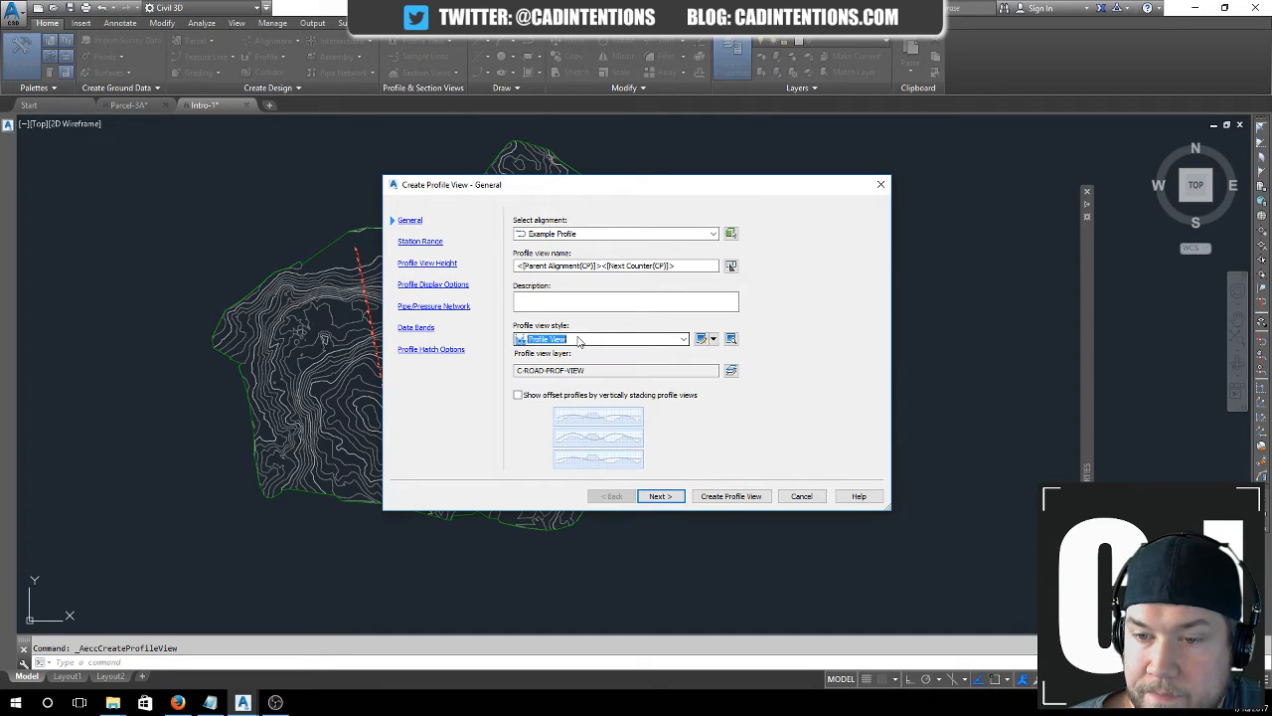
left_click(684, 339)
left_click(684, 339)
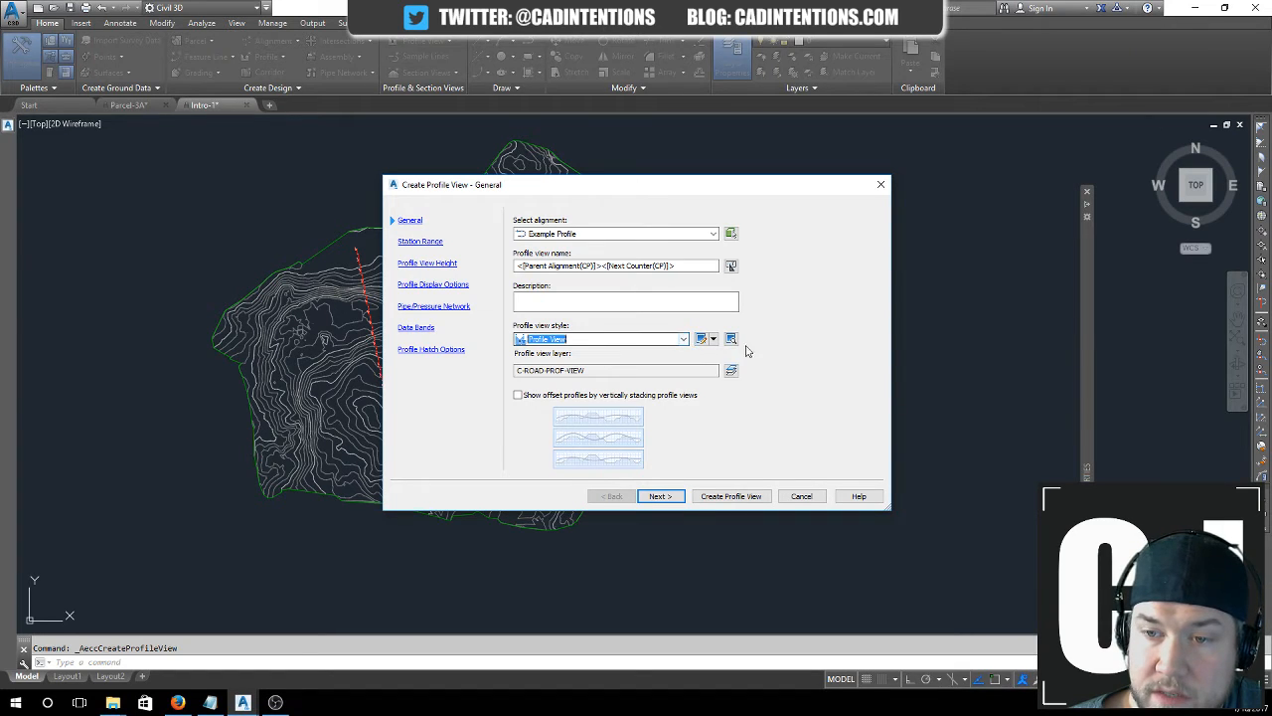
- Check the vertical scale and vertical exaggeration settings of the Profile View style
left_click(714, 340)
left_click(745, 382)
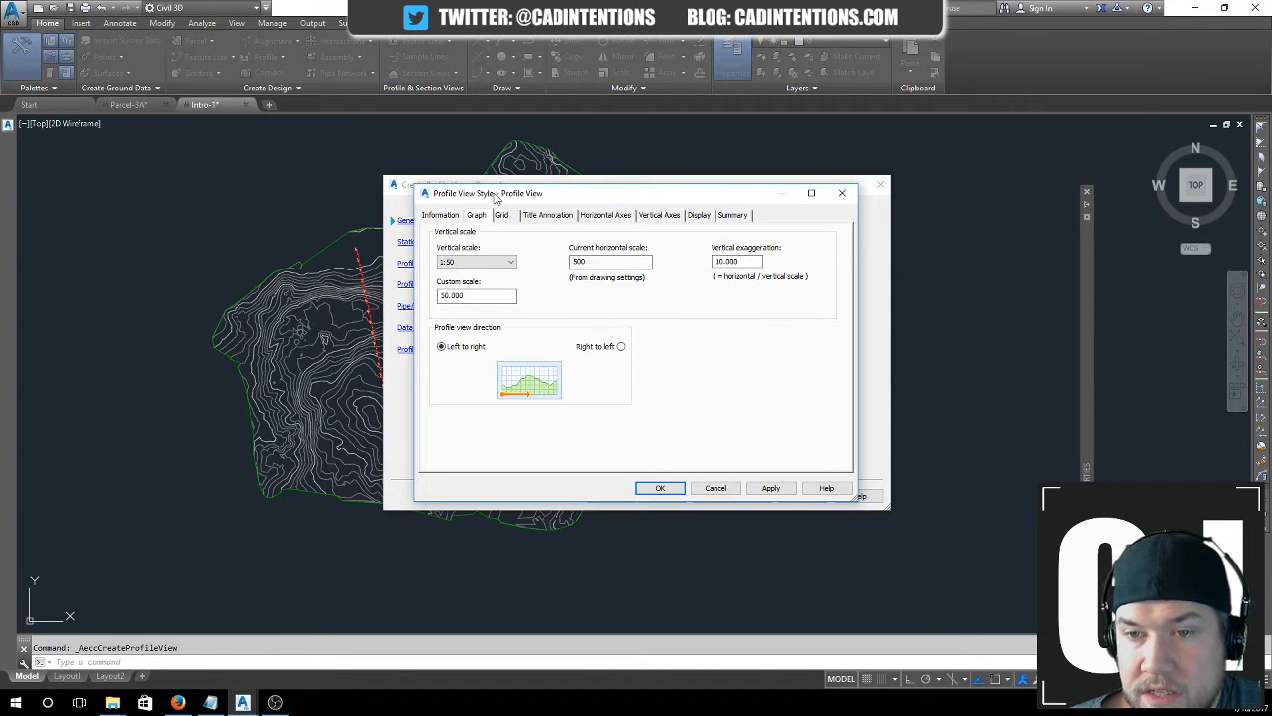
left_click_drag(747, 262, 691, 261)
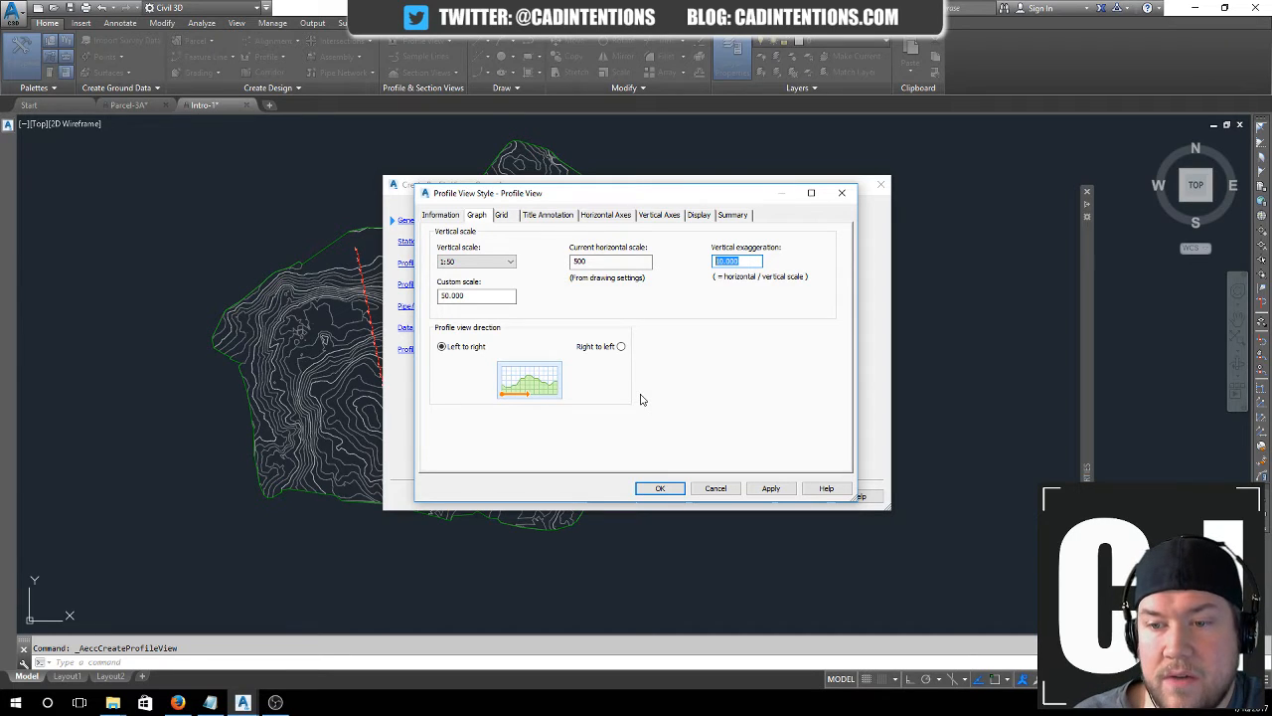
left_click(661, 488)
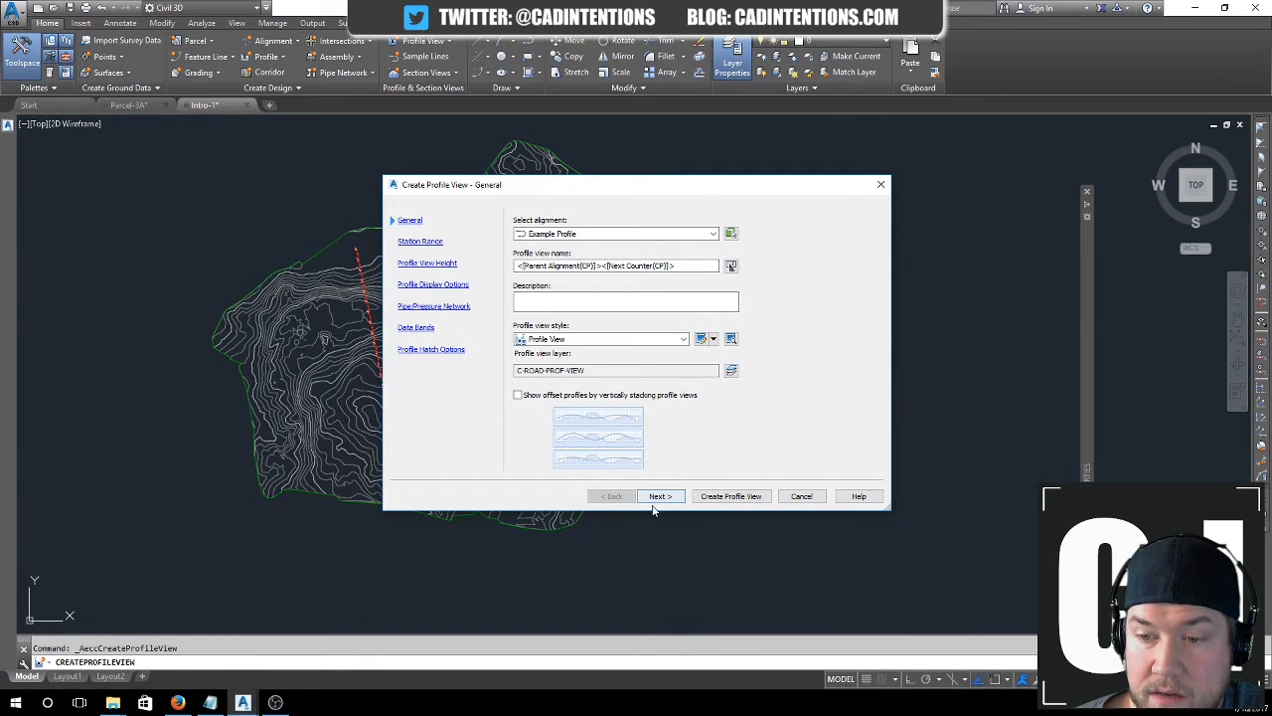
- Review the remaining profile view settings, from station range and view height to pipe networks, data bands and hatching
left_click(660, 499)
left_click(662, 500)
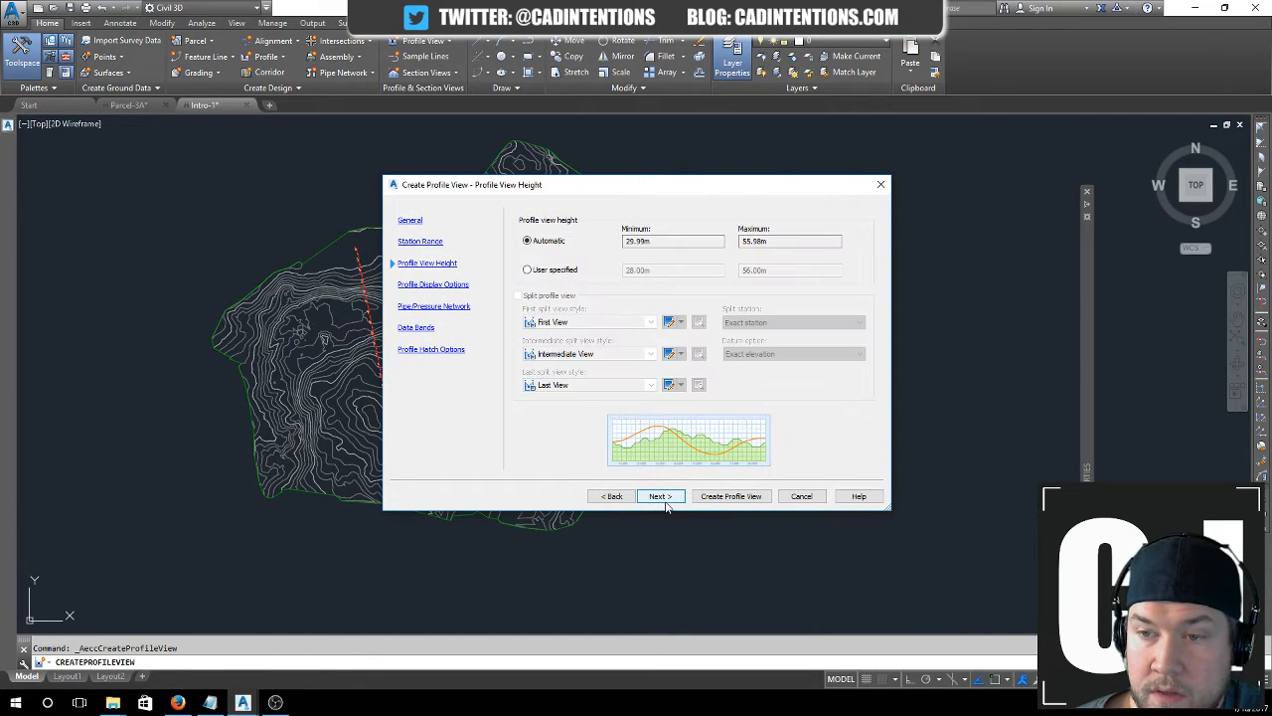
left_click(665, 502)
left_click(664, 500)
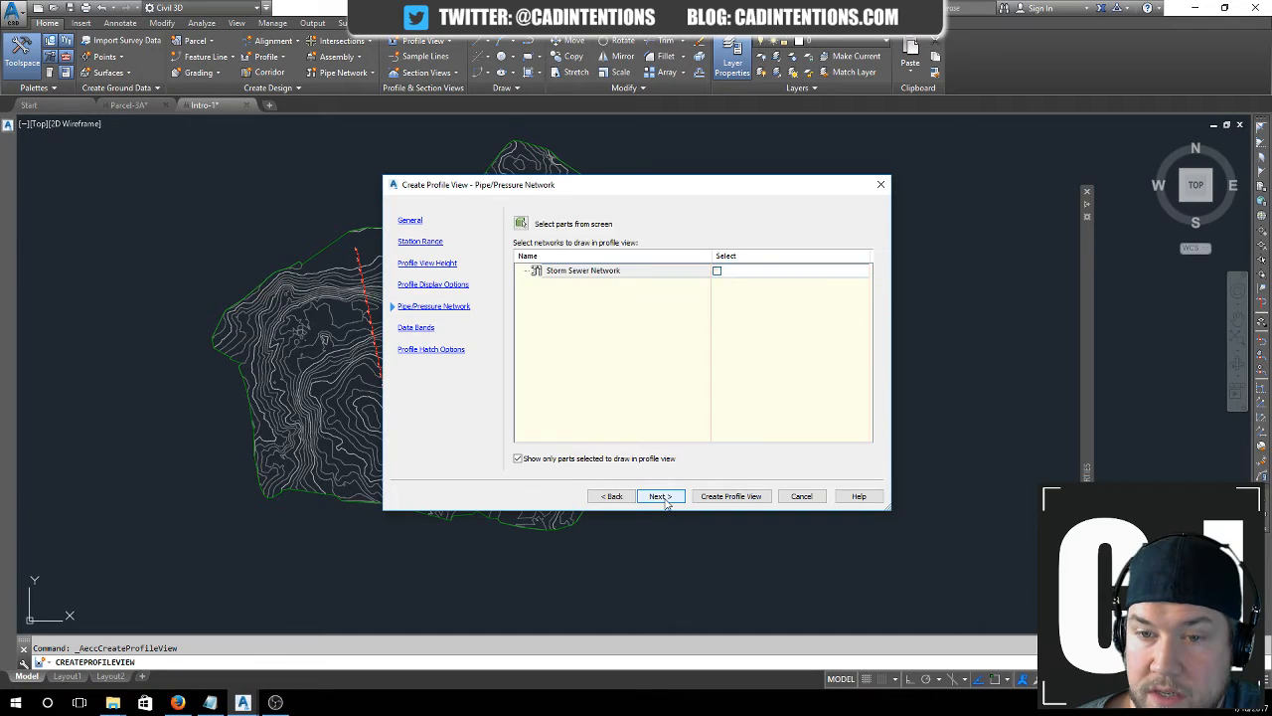
left_click(664, 500)
left_click(664, 500)
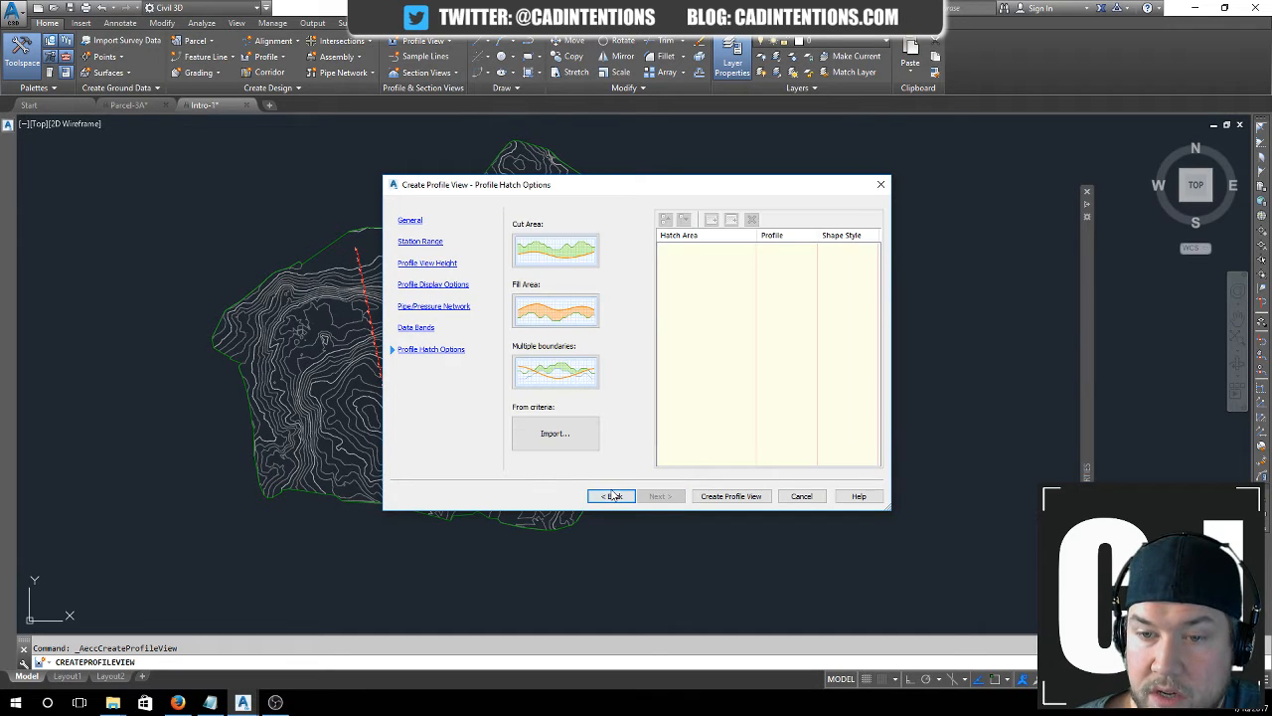
left_click(614, 496)
left_click(613, 496)
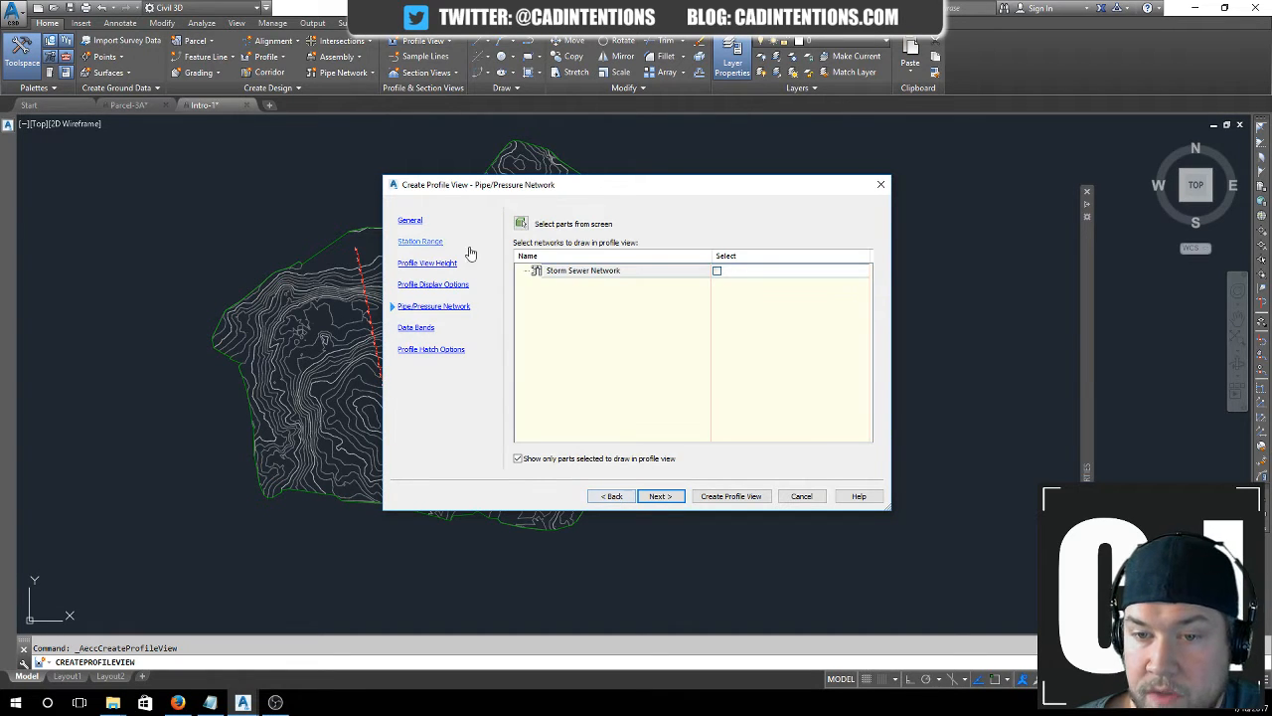
left_click(662, 496)
left_click(662, 496)
- Create the profile view and place its origin in the empty area east of the surface
left_click(747, 497)
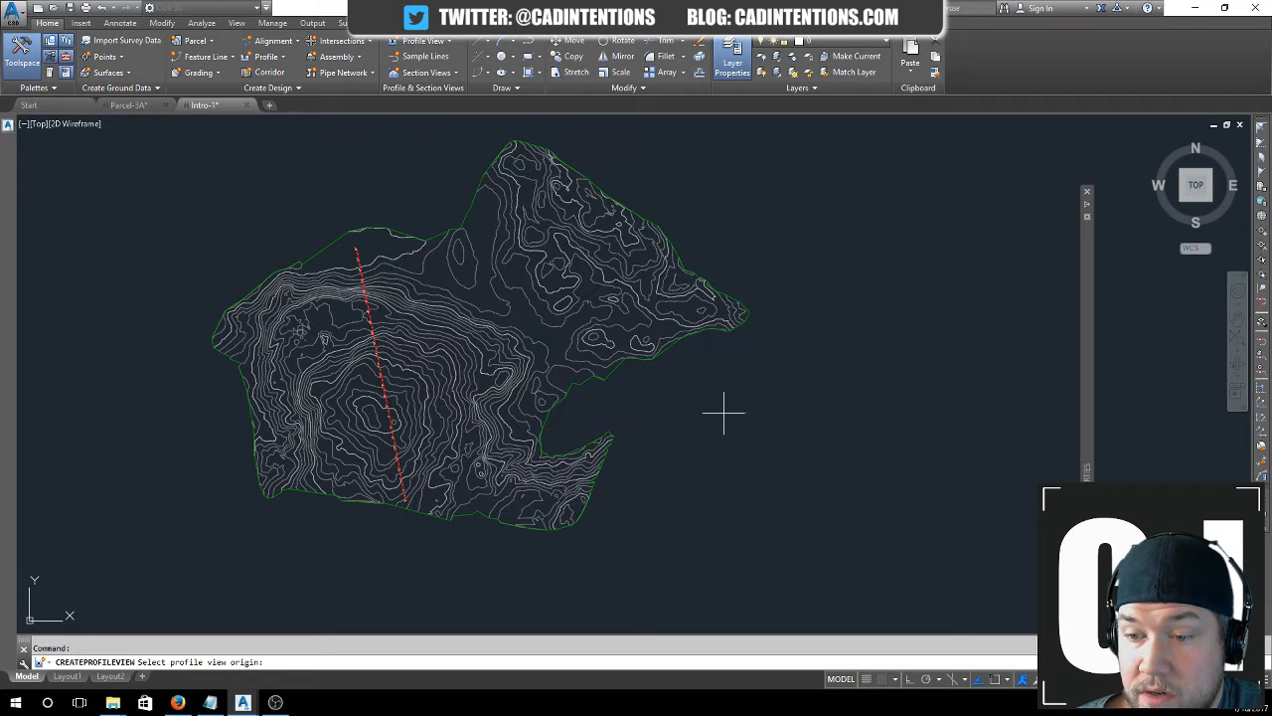
middle_click_drag(859, 428, 717, 403)
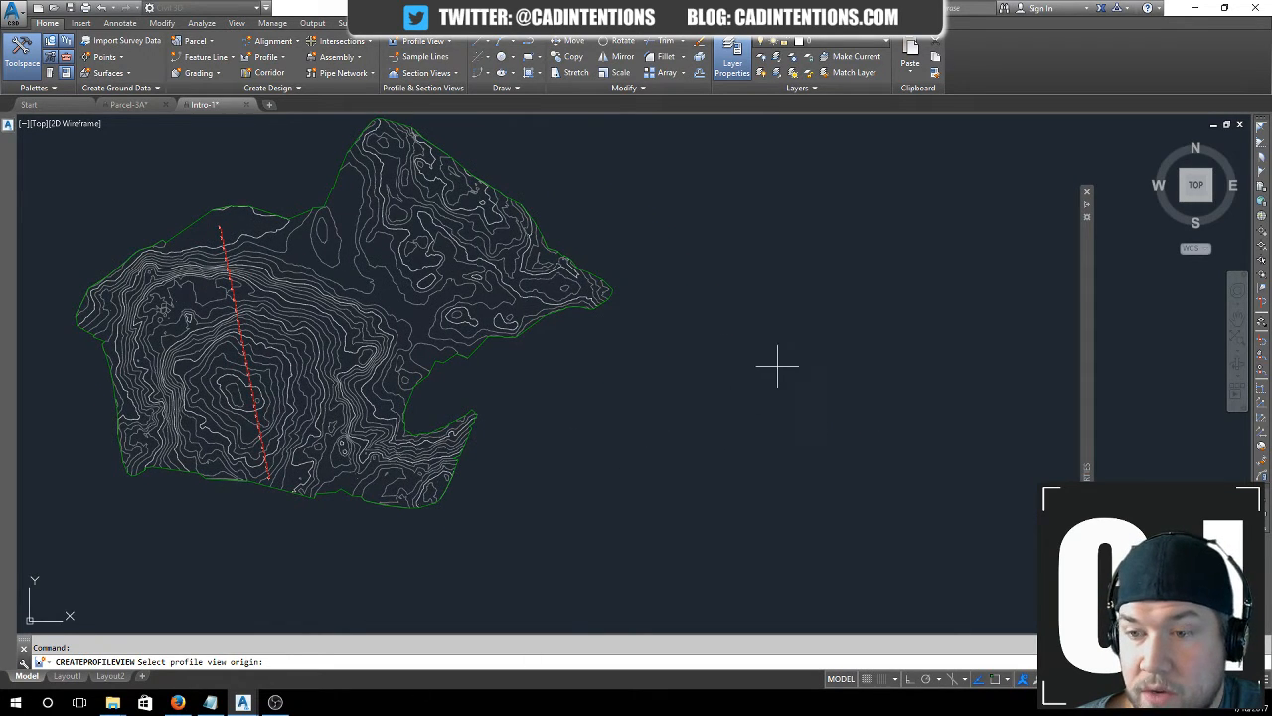
middle_click_drag(778, 367, 613, 318)
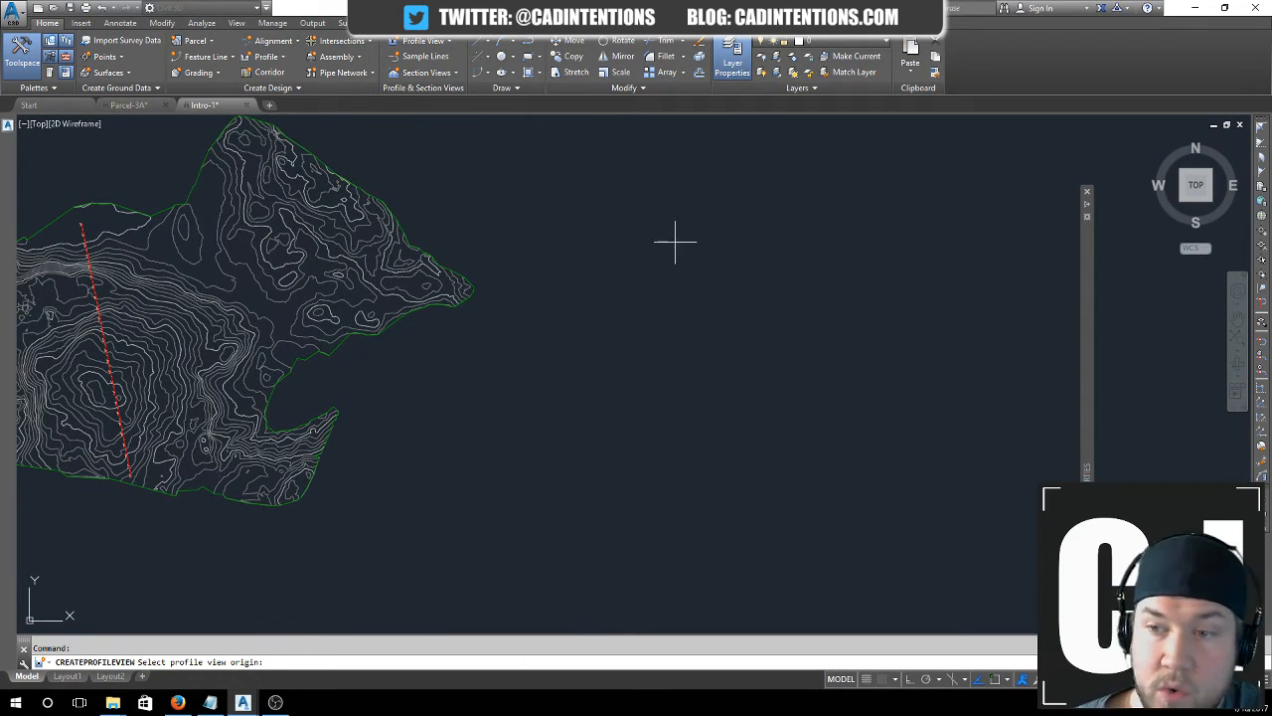
left_click(728, 243)
- Examine the new profile view beside the surface and follow its red ground line along the grid
scroll(742, 249, "down", 3)
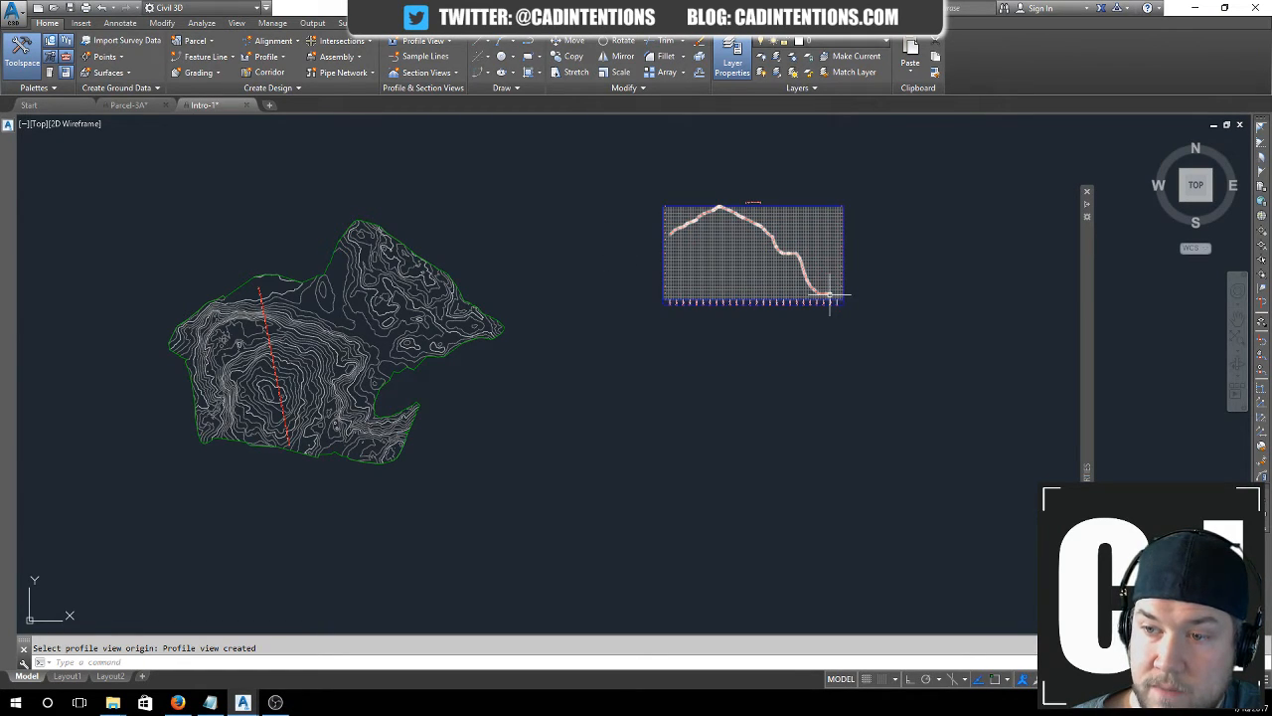
left_click(620, 159)
scroll(651, 156, "up", 2)
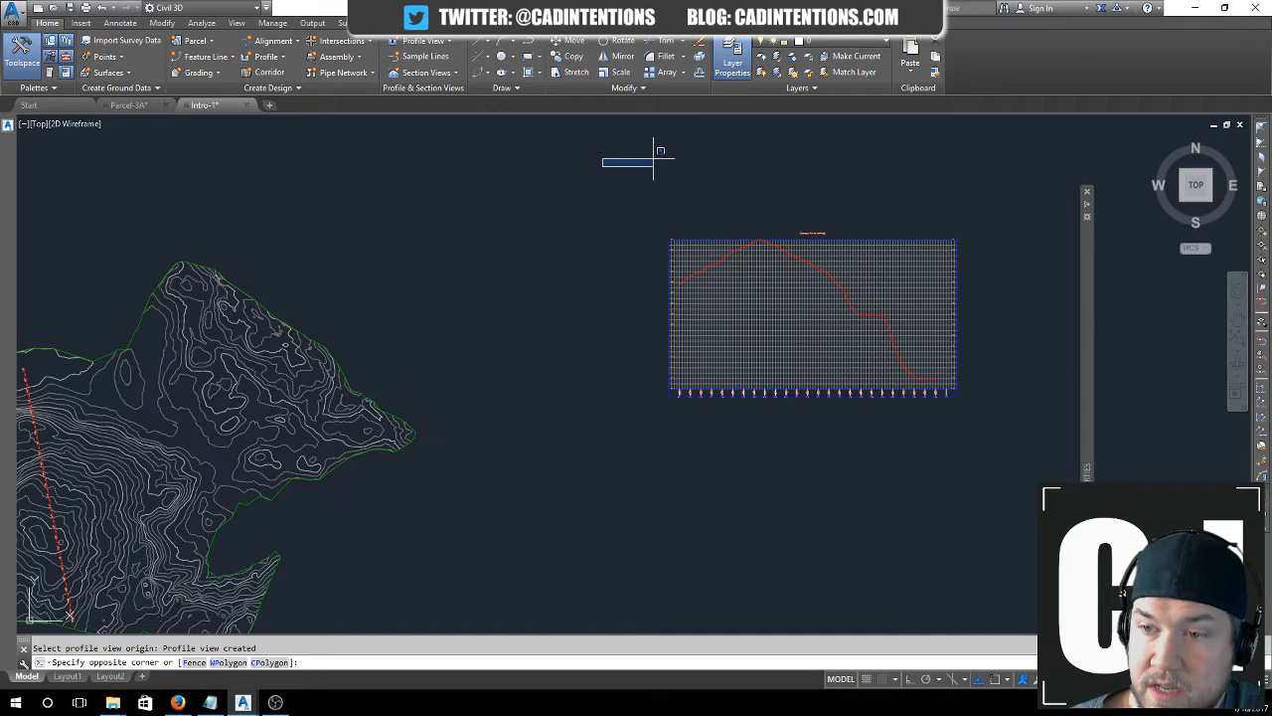
left_click(654, 162)
middle_click_drag(112, 503, 209, 385)
middle_click_drag(505, 361, 457, 389)
key("Escape")
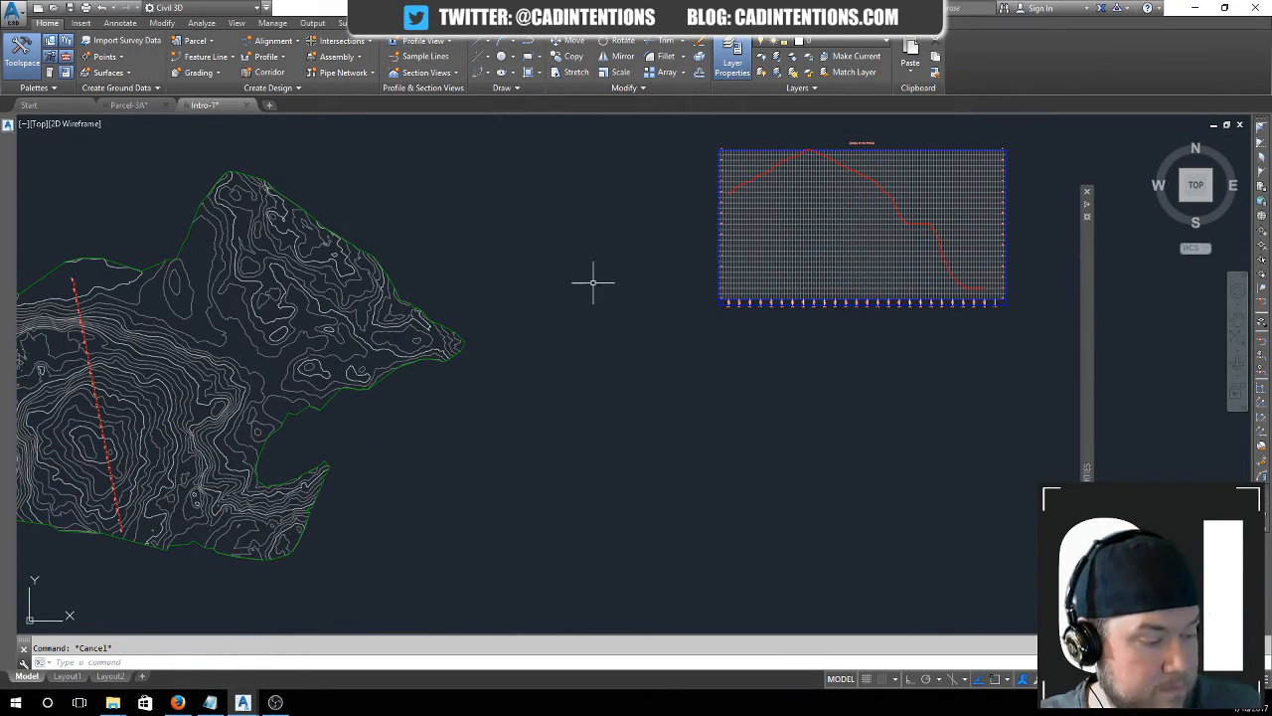
middle_click_drag(630, 246, 606, 269)
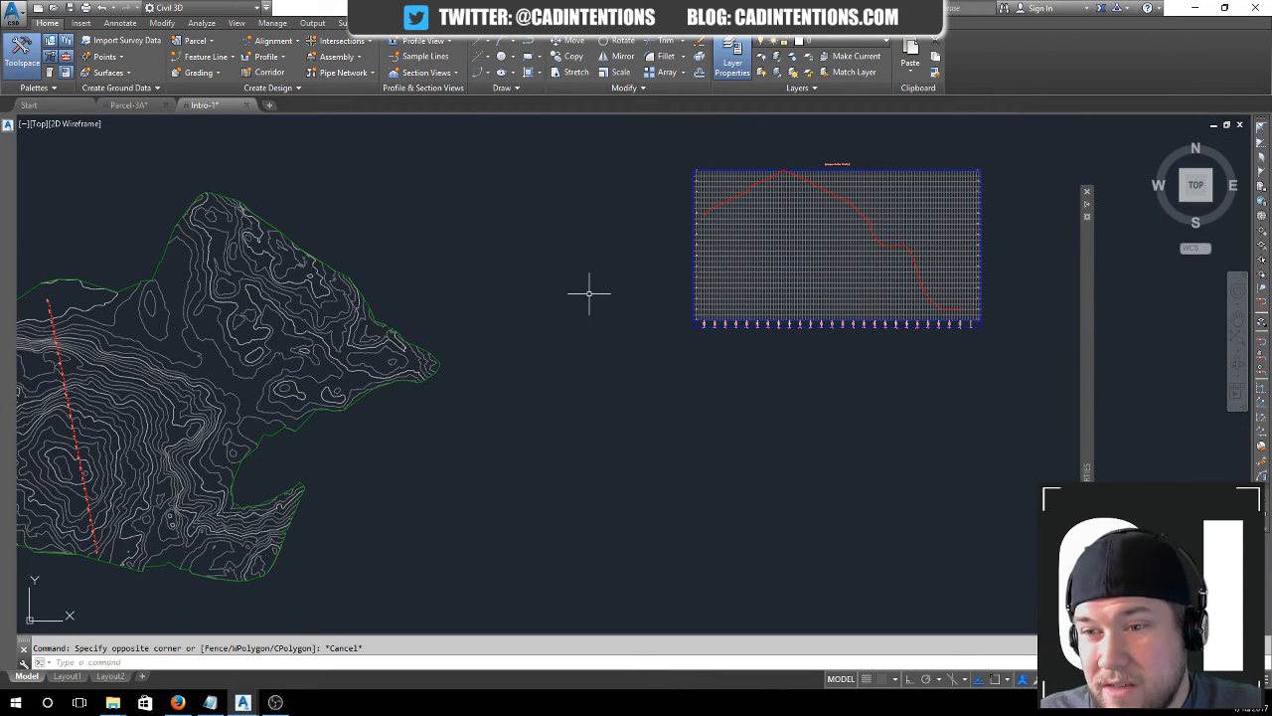
scroll(803, 189, "up", 2)
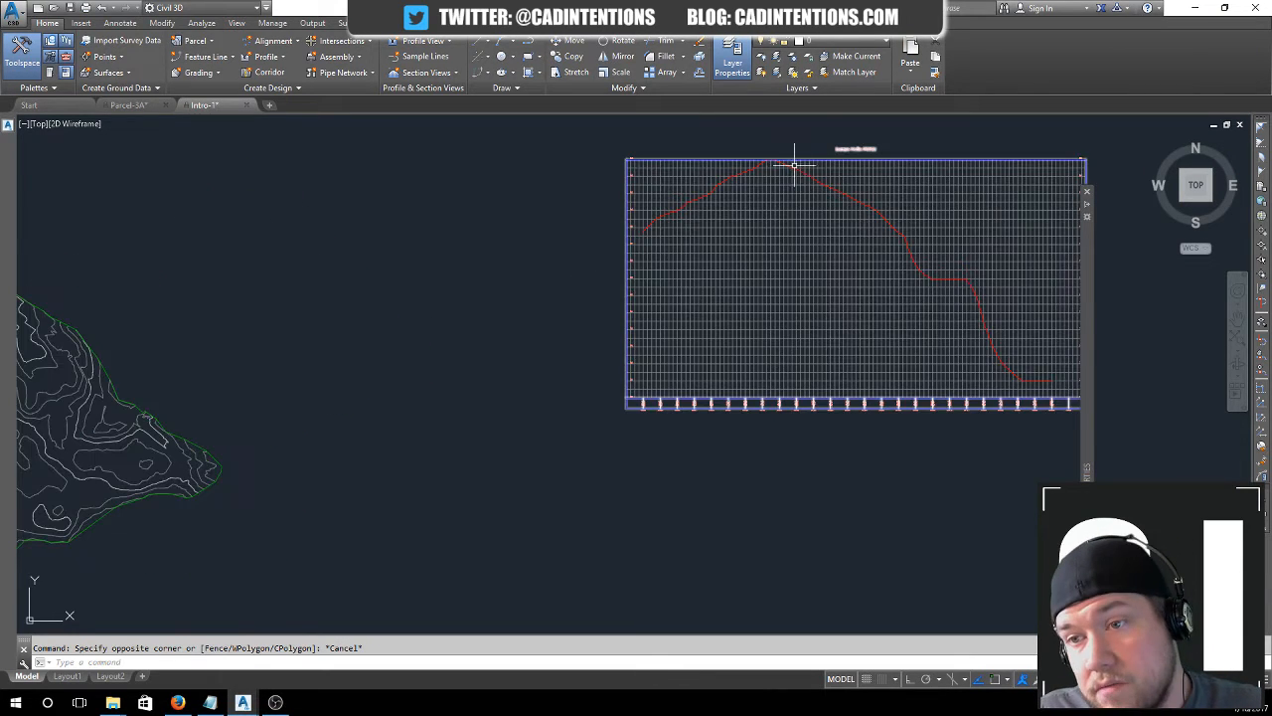
middle_click_drag(795, 162, 619, 162)
key("Escape")
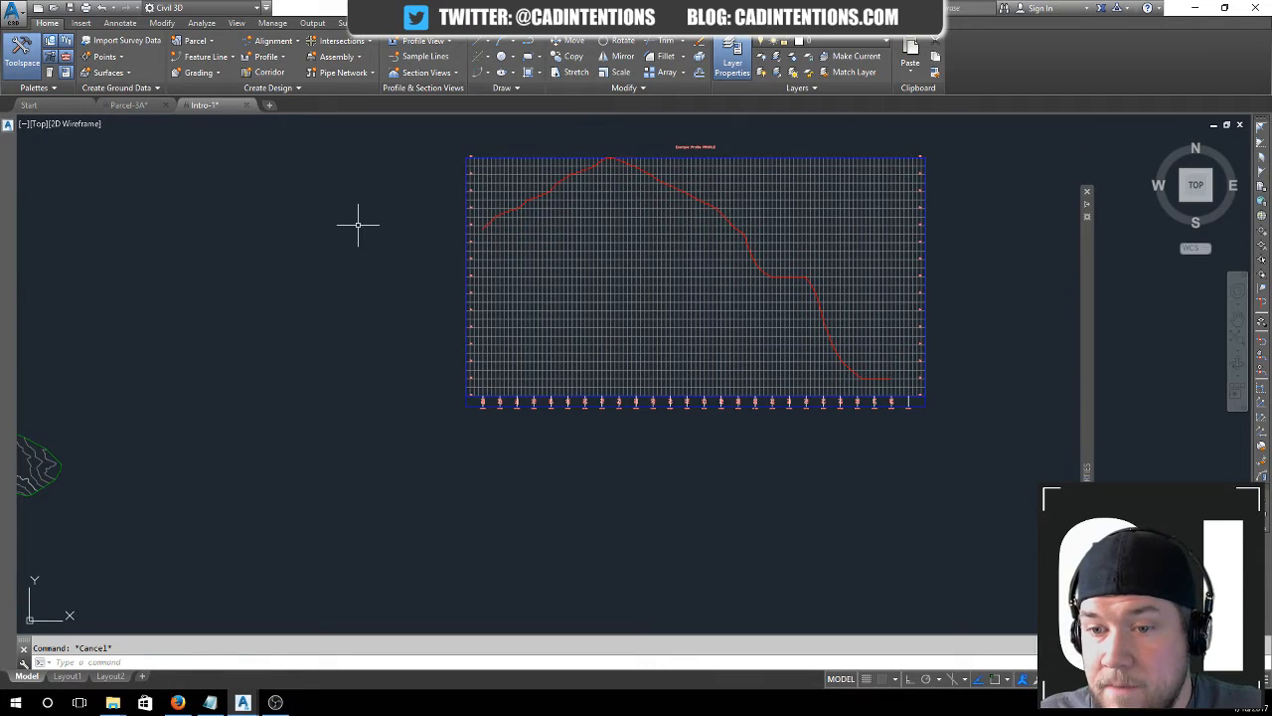
- Compare the profile view with the alignment's course across the surface contours
scroll(358, 223, "down", 1)
middle_click_drag(328, 239, 469, 215)
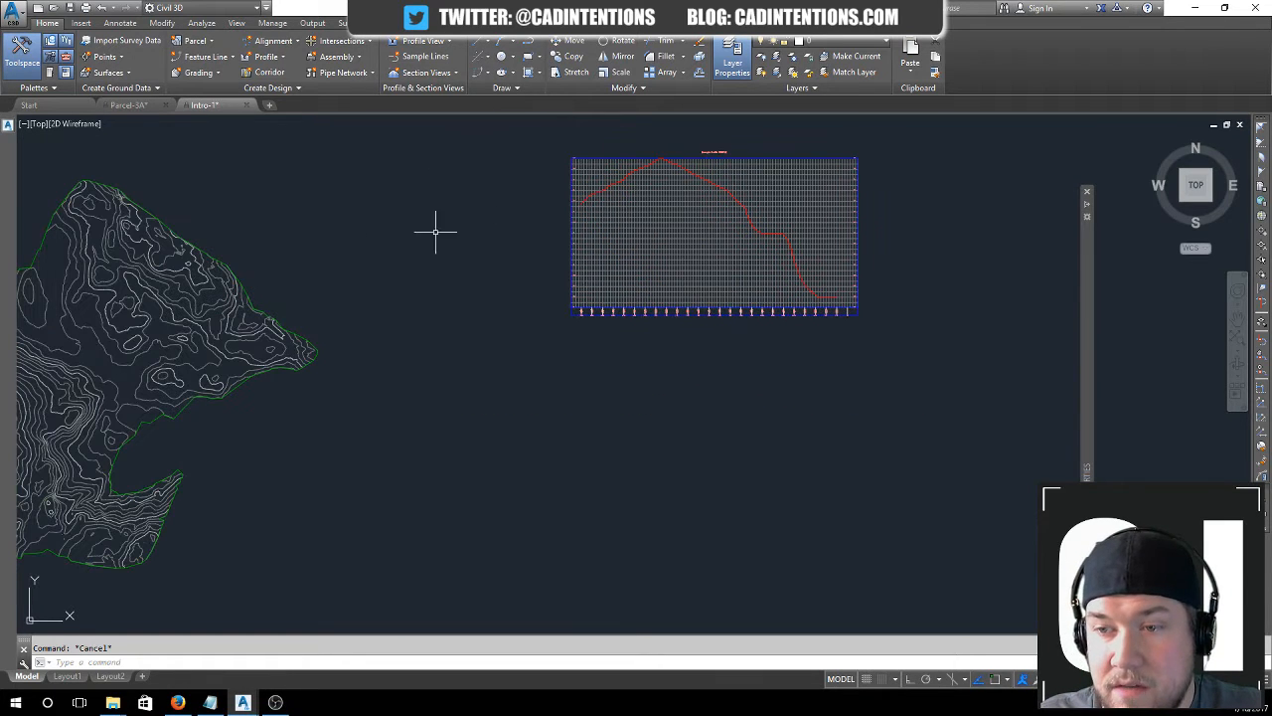
scroll(487, 259, "down", 2)
middle_click_drag(554, 273, 611, 250)
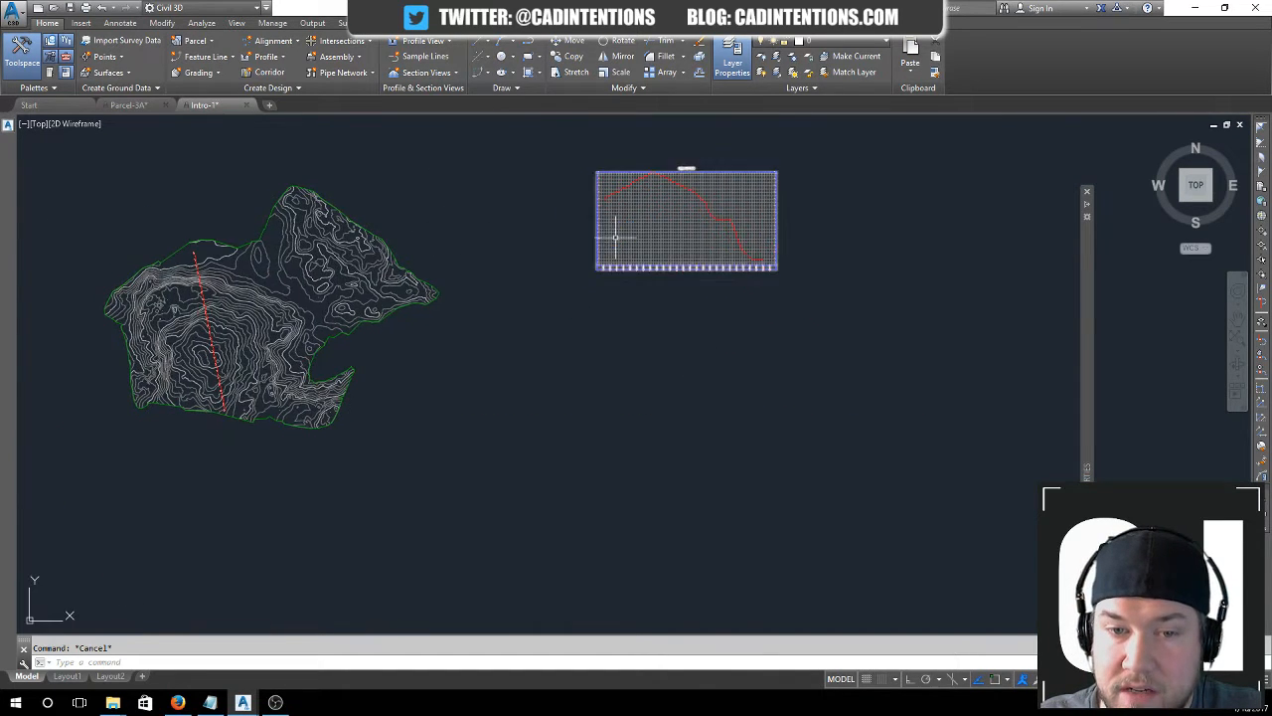
scroll(270, 288, "up", 2)
middle_click_drag(251, 276, 118, 306)
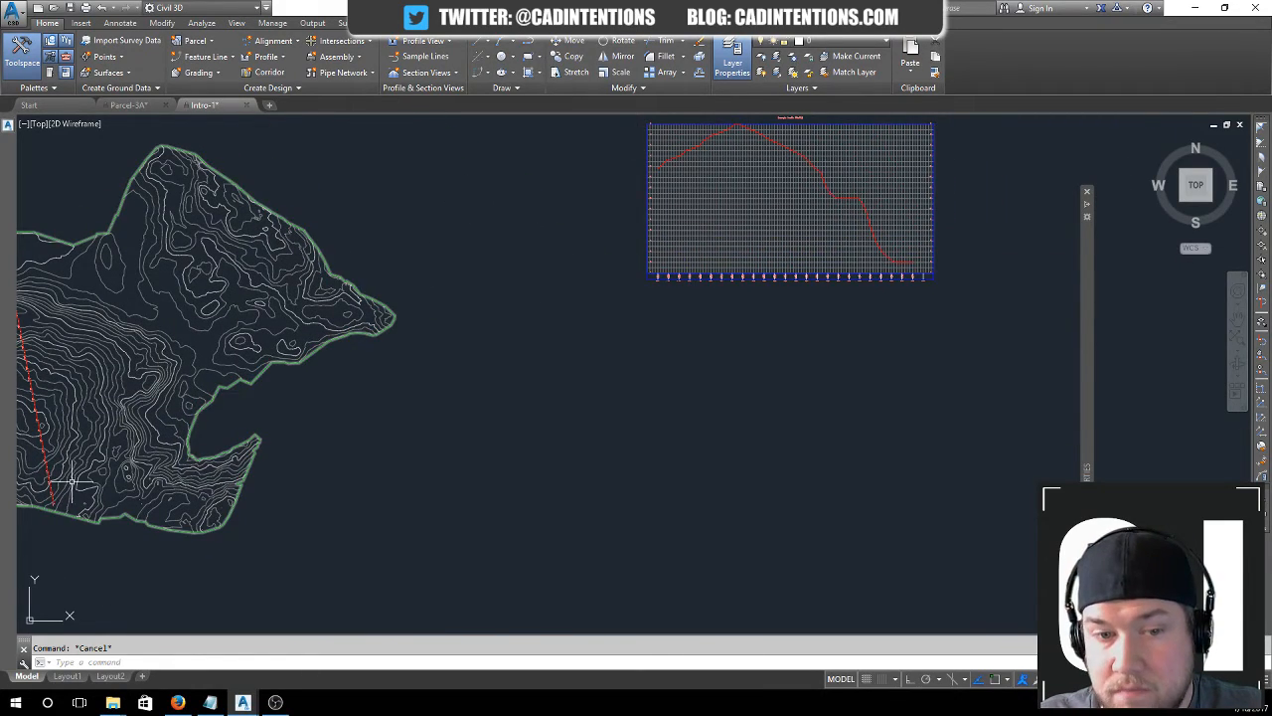
middle_click_drag(164, 335, 328, 303)
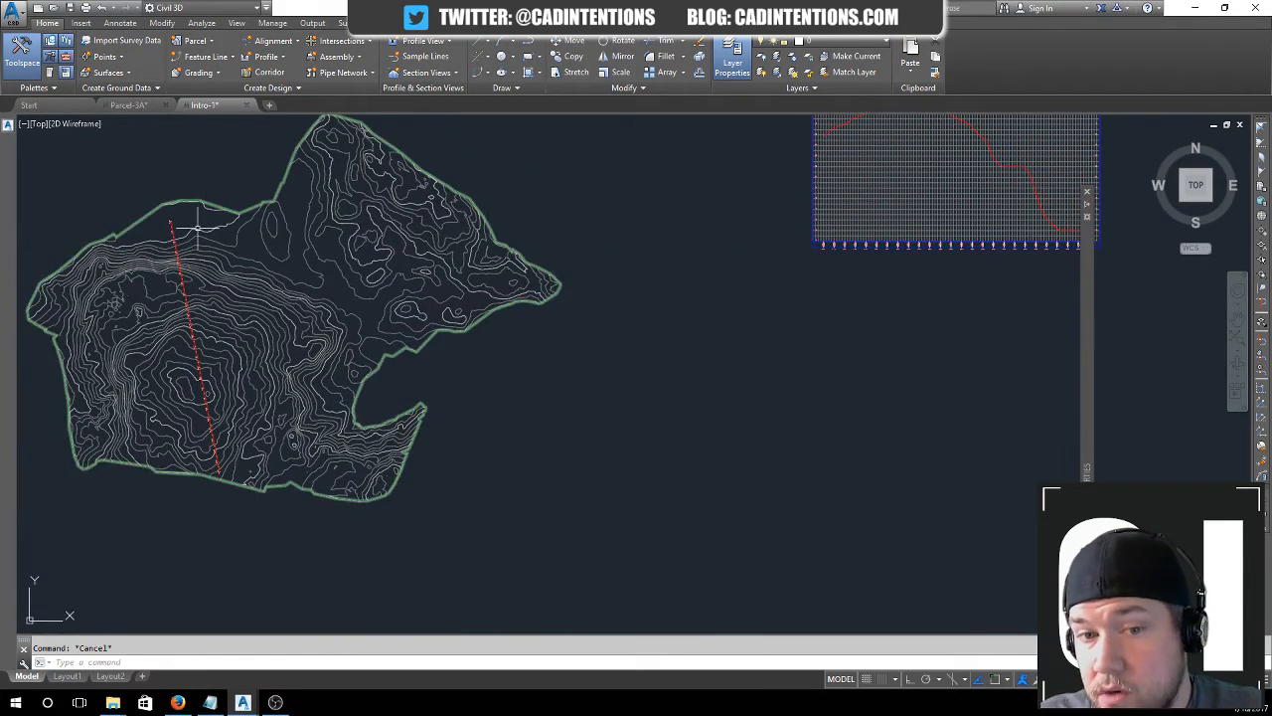
- Sketch a straight trial polyline across the profile view, from the ground line's start to its flat section, and erase it
middle_click_drag(679, 298, 610, 341)
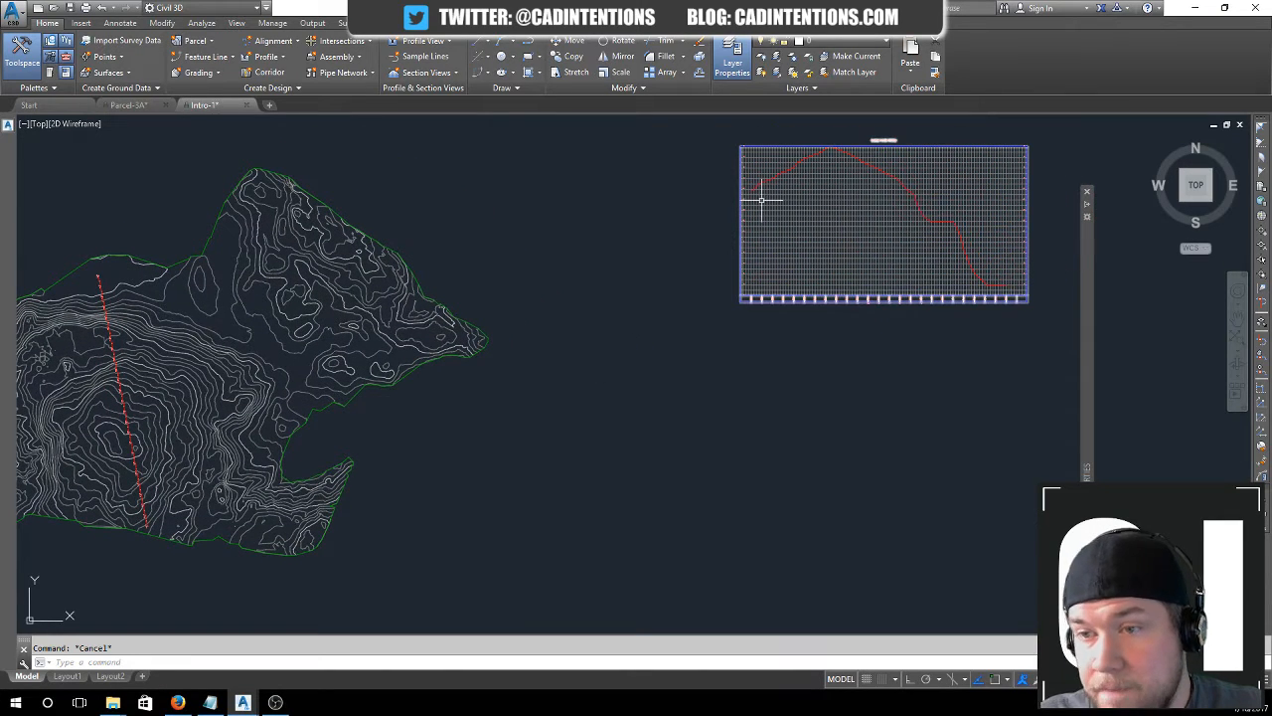
type("pl")
key("Return")
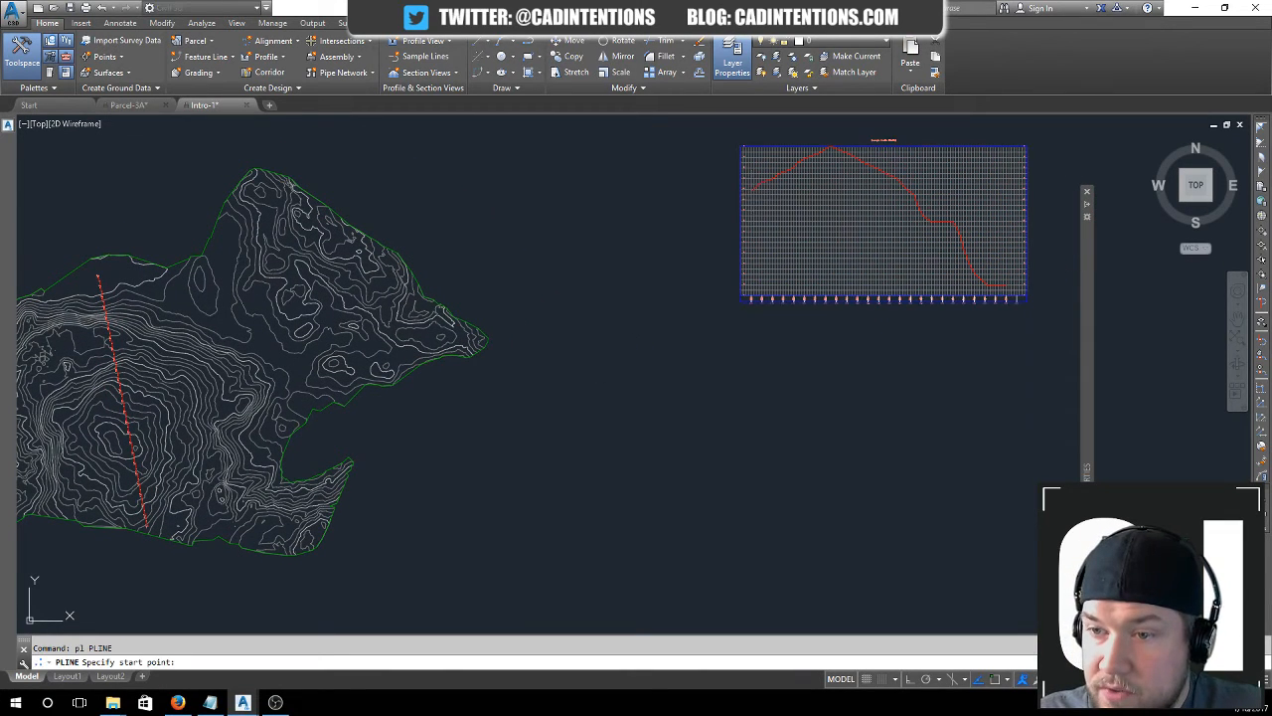
left_click(752, 191)
left_click(935, 219)
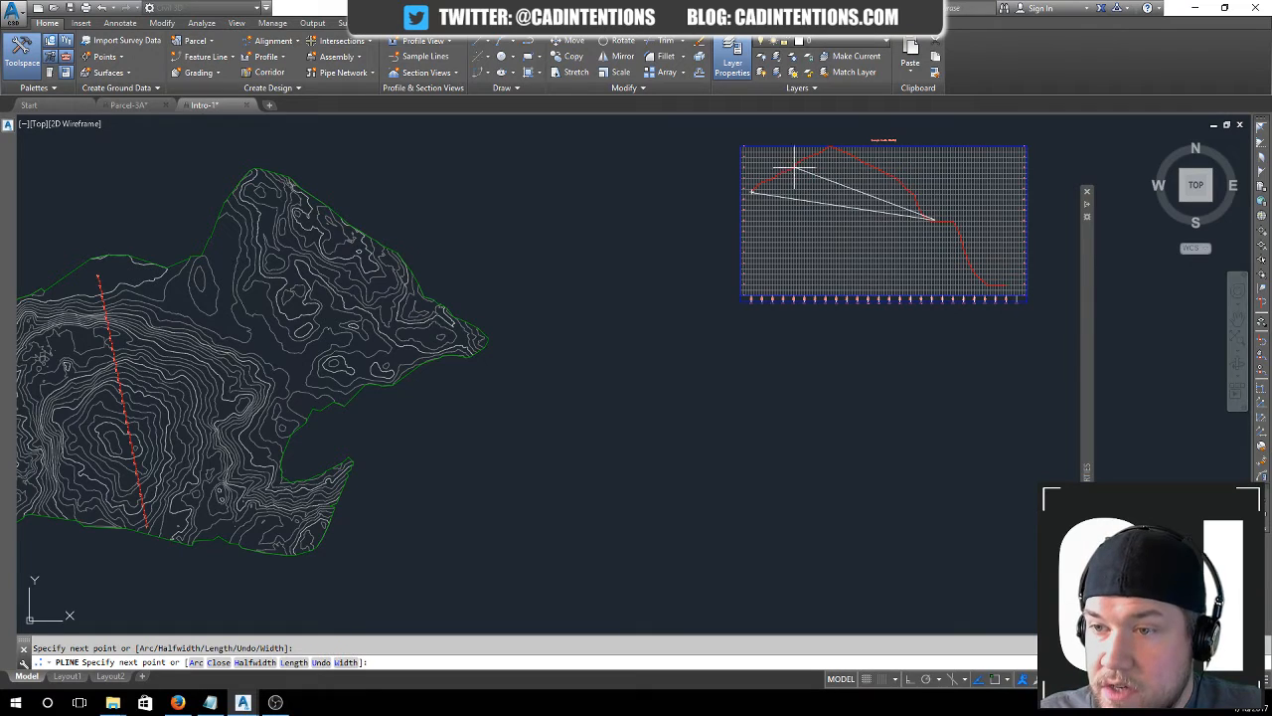
key("Escape")
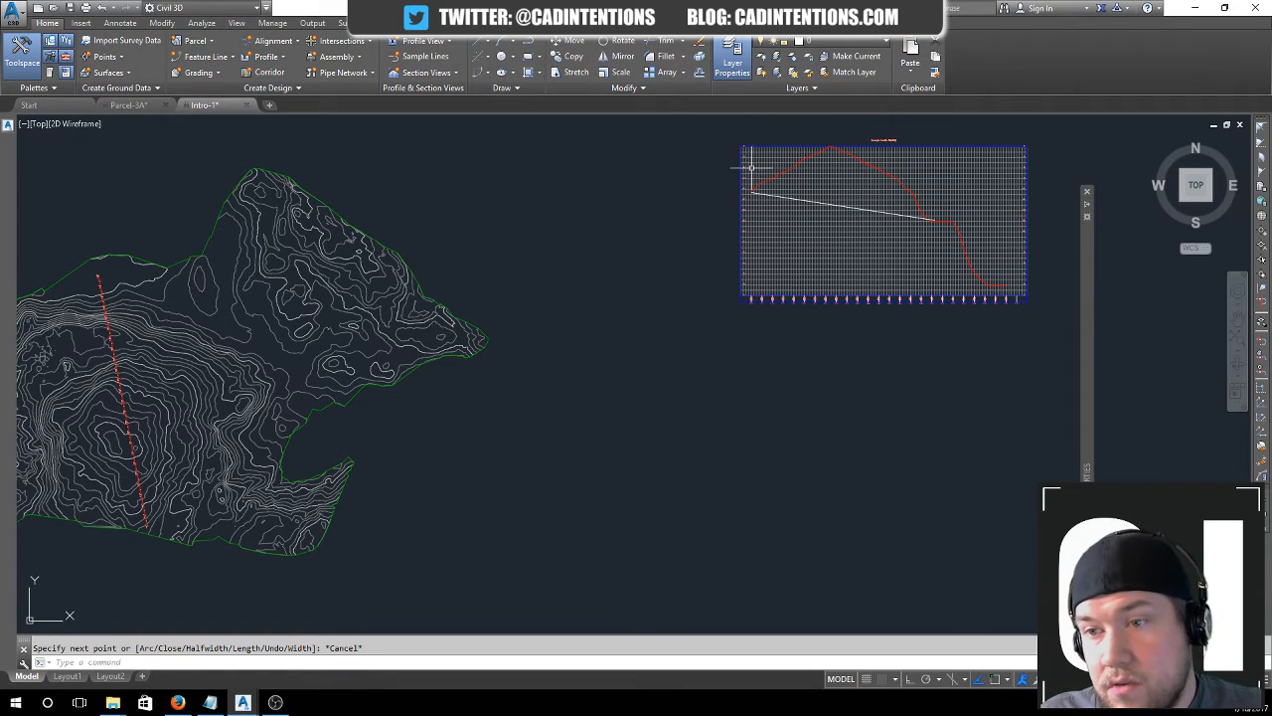
left_click(811, 202)
key("Delete")
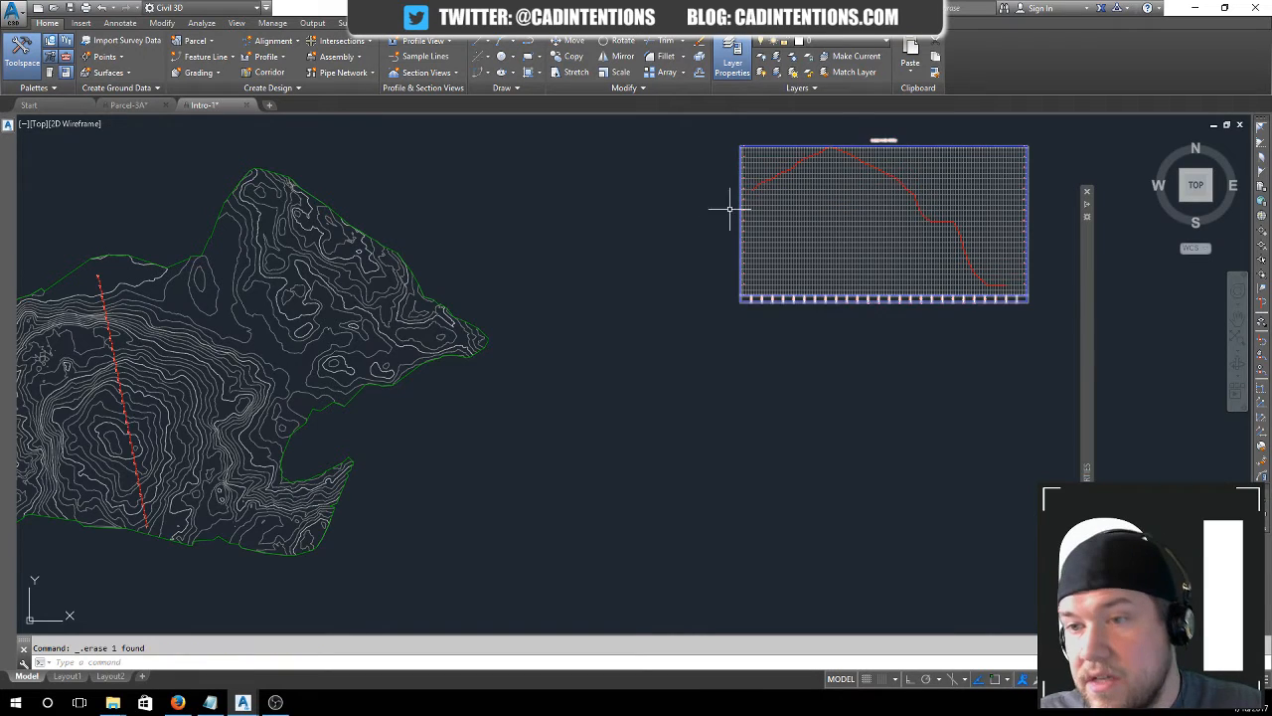
- Examine the profile view's elevation labels and ground line, and compare them with the alignment on the surface
scroll(540, 239, "up", 5)
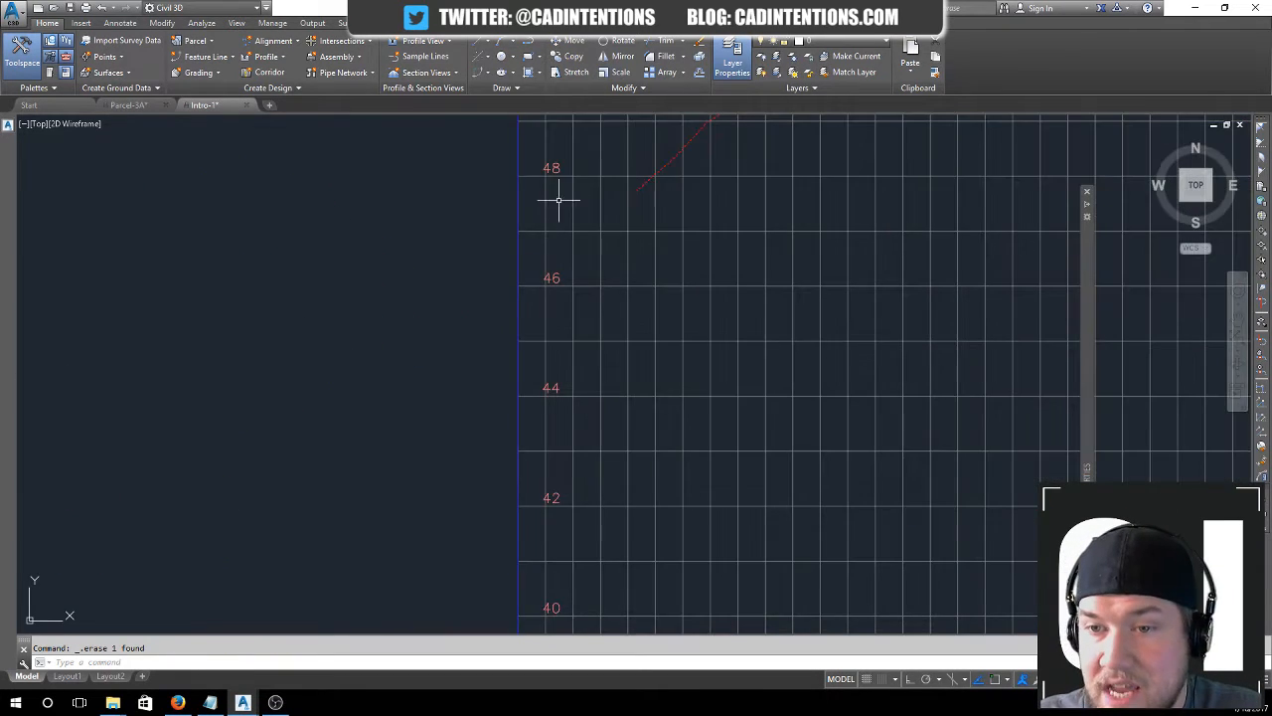
scroll(540, 247, "down", 4)
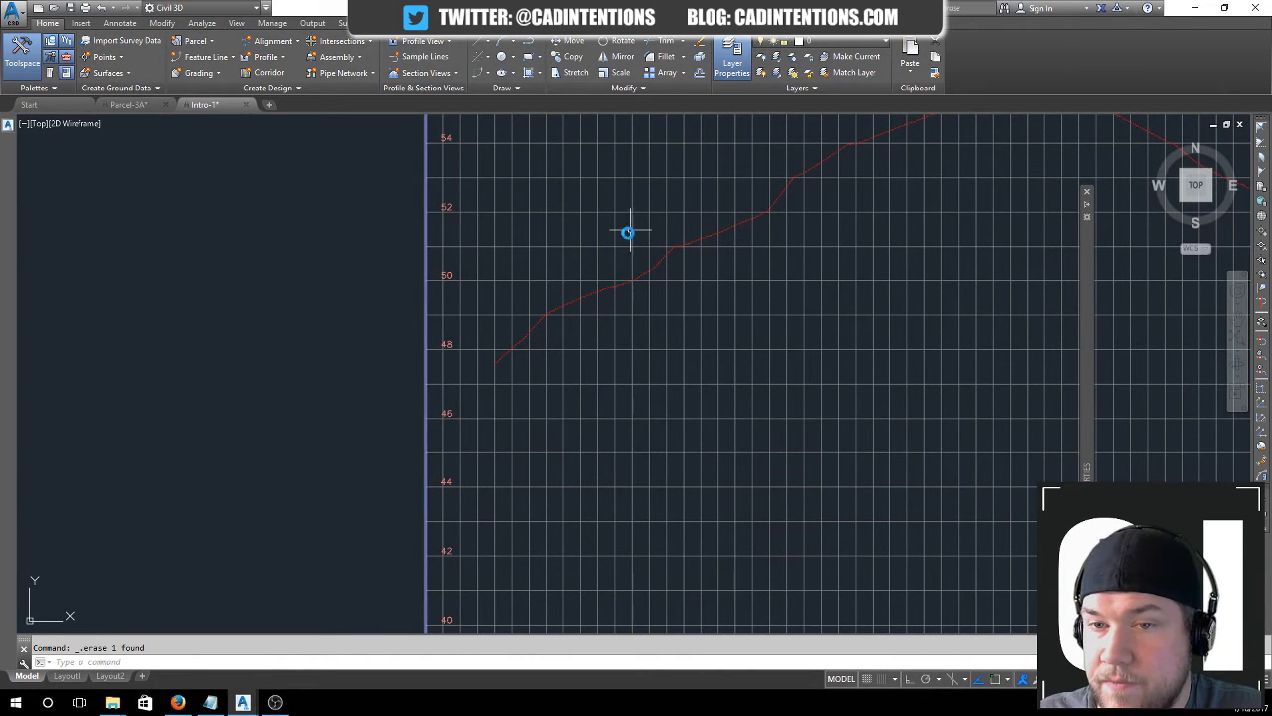
middle_click_drag(627, 229, 484, 420)
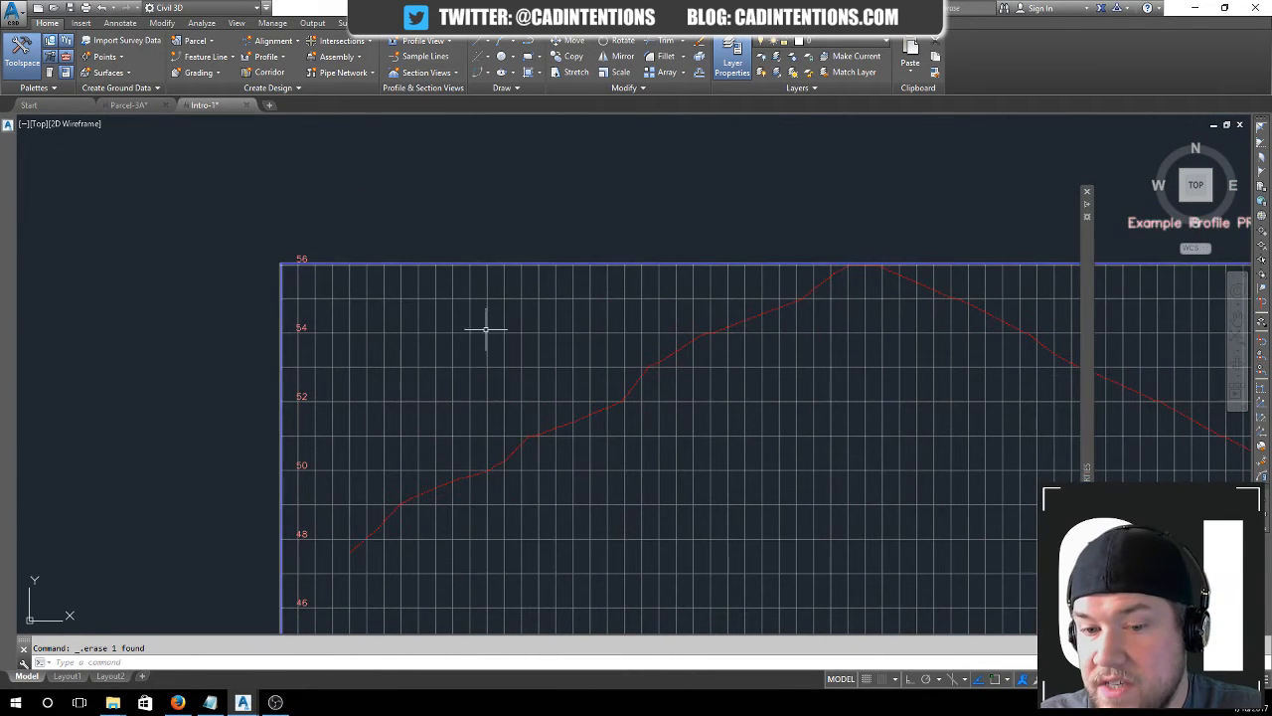
middle_click_drag(486, 329, 497, 255)
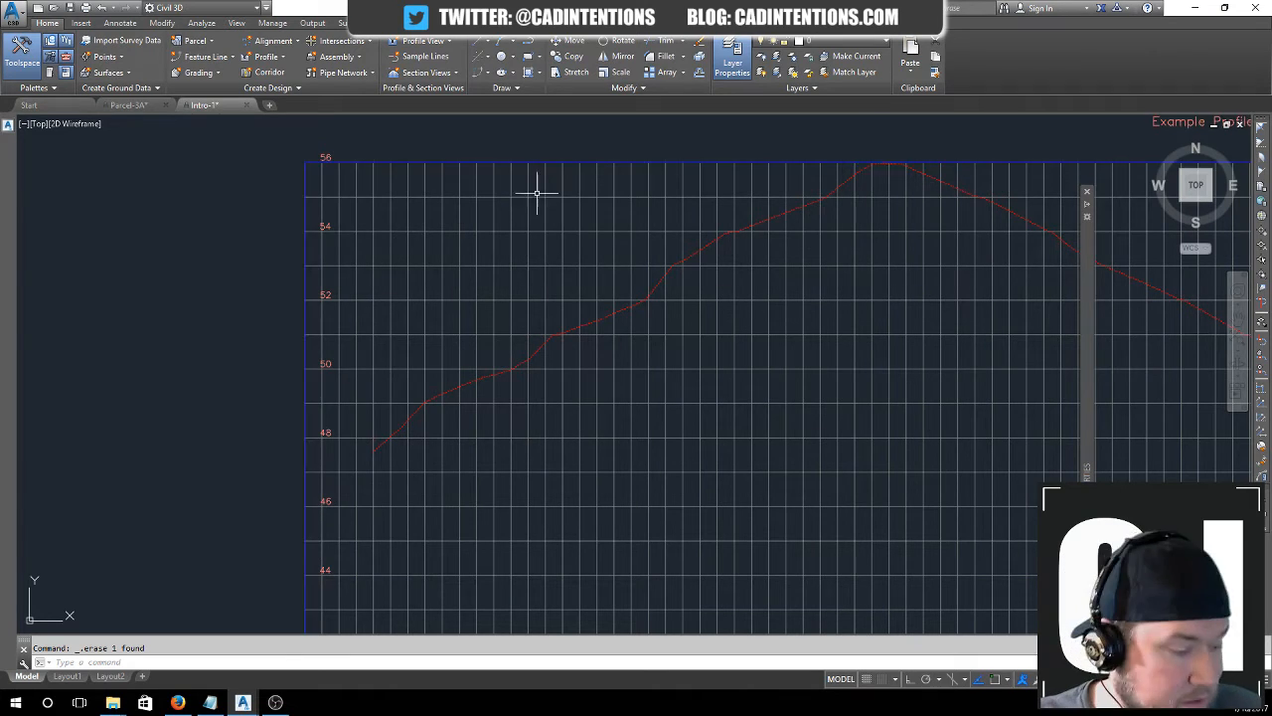
scroll(698, 288, "down", 3)
middle_click_drag(699, 287, 642, 264)
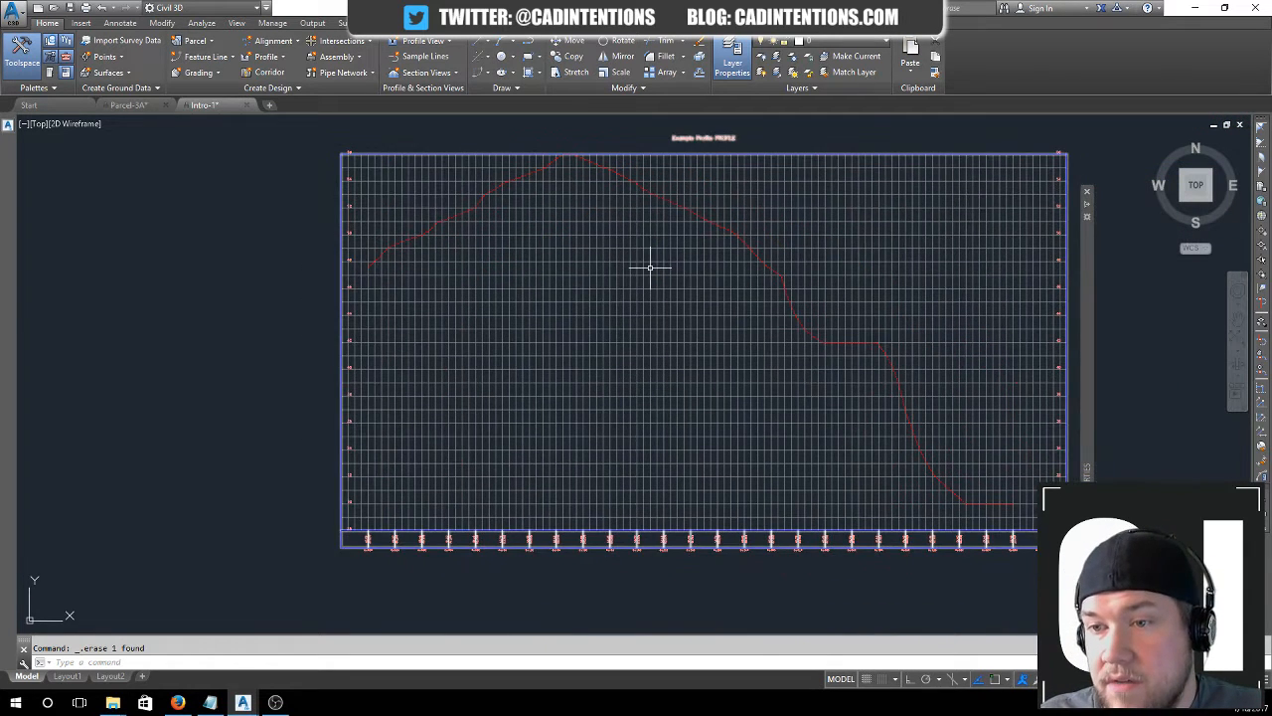
key("Escape")
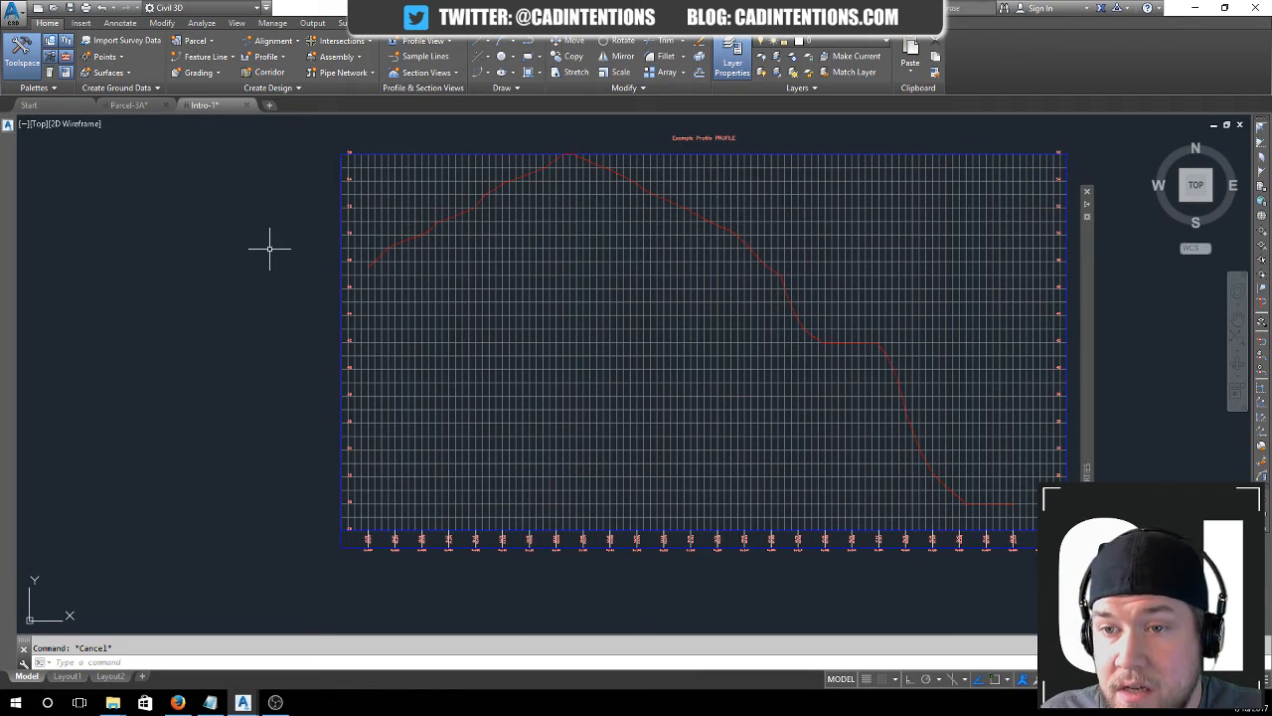
scroll(269, 250, "down", 4)
mouse_move(269, 249)
middle_mouse_down()
mouse_move(480, 241)
mouse_move(192, 318)
middle_mouse_up()
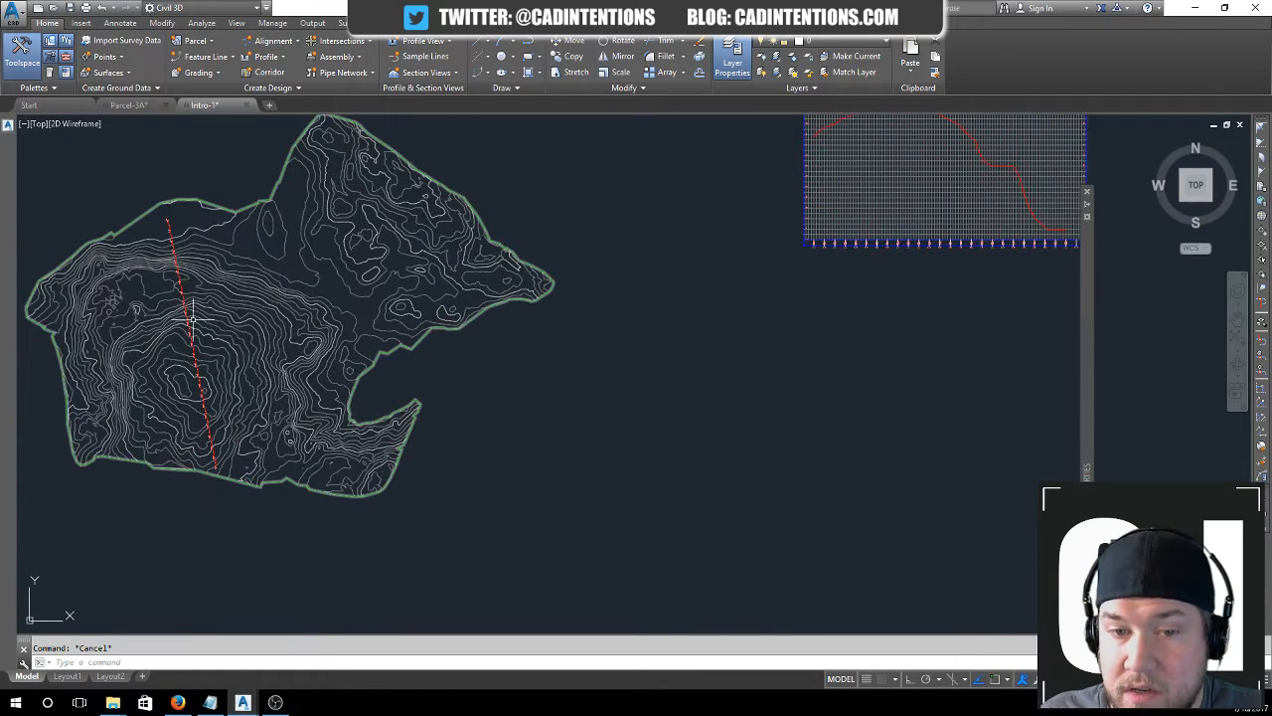
left_click(175, 260)
type("p")
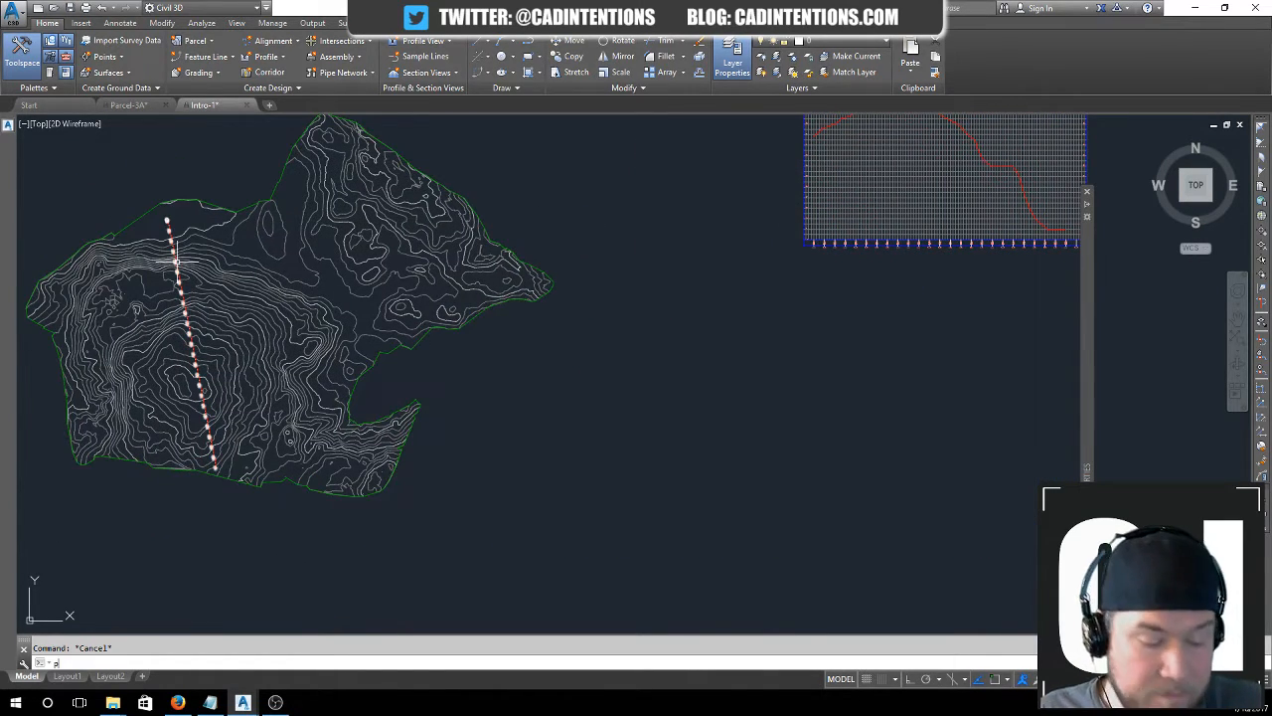
type("l")
key("Return")
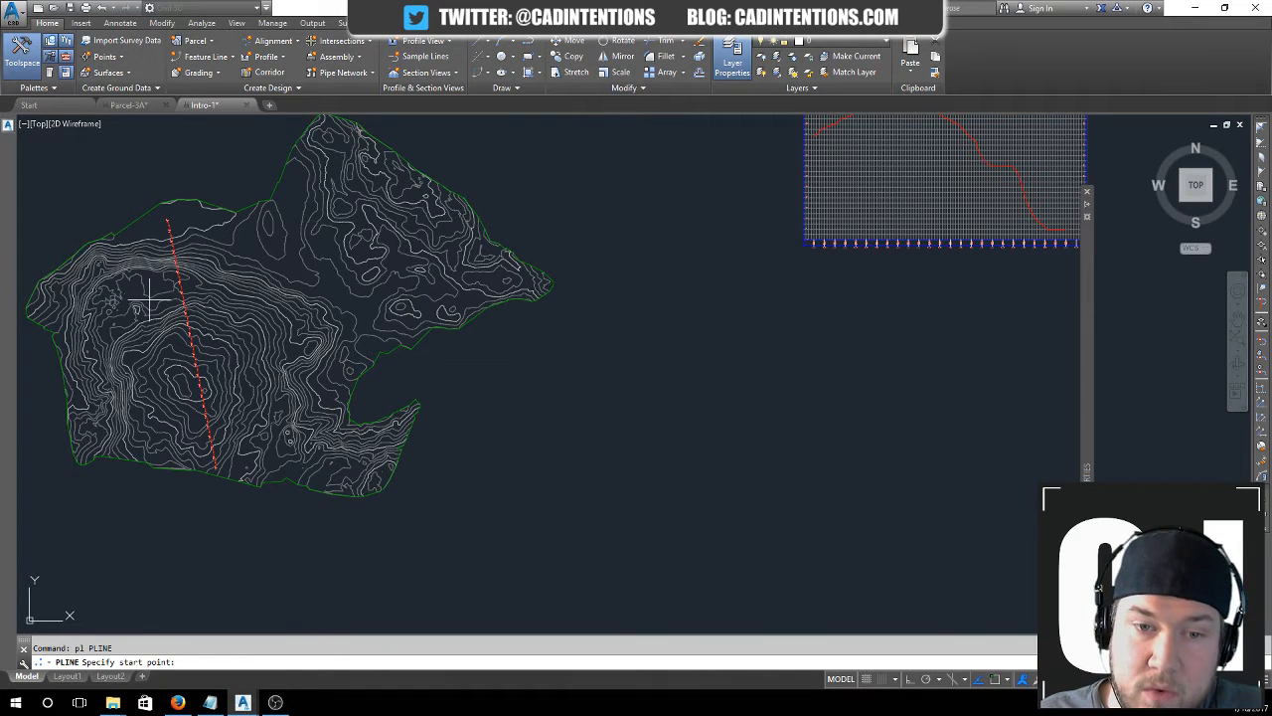
left_click(149, 296)
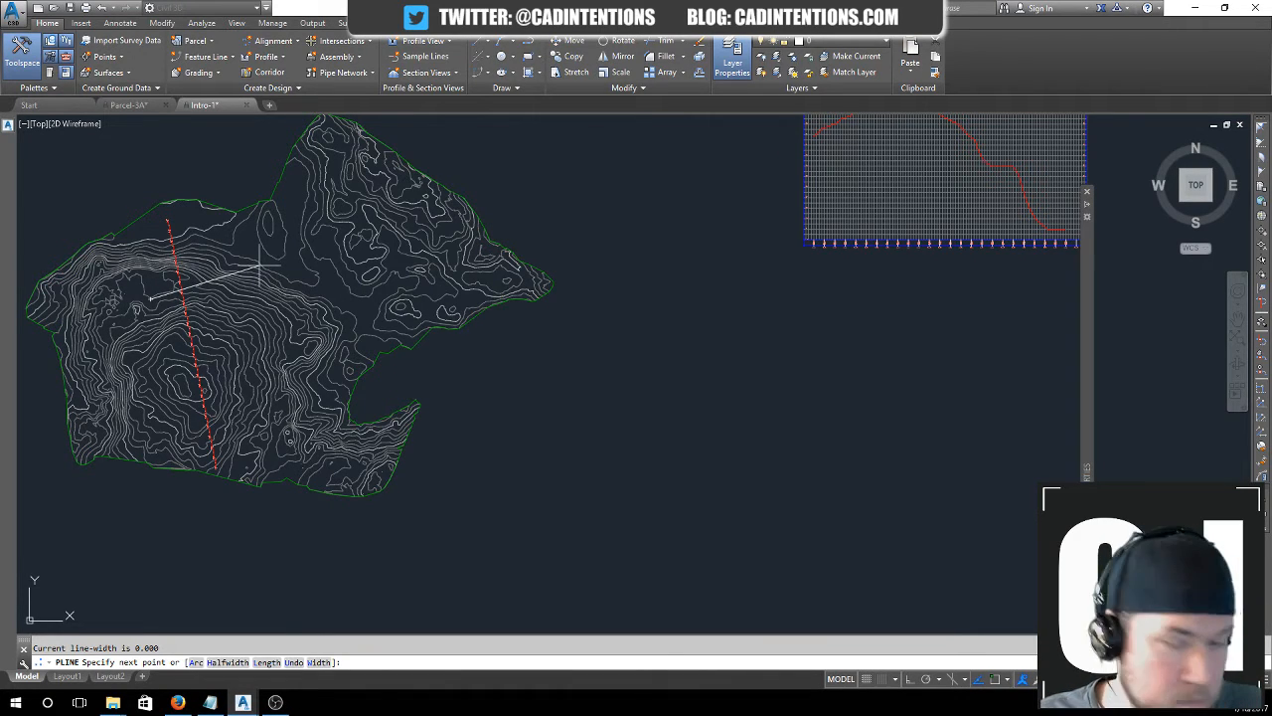
key("Escape")
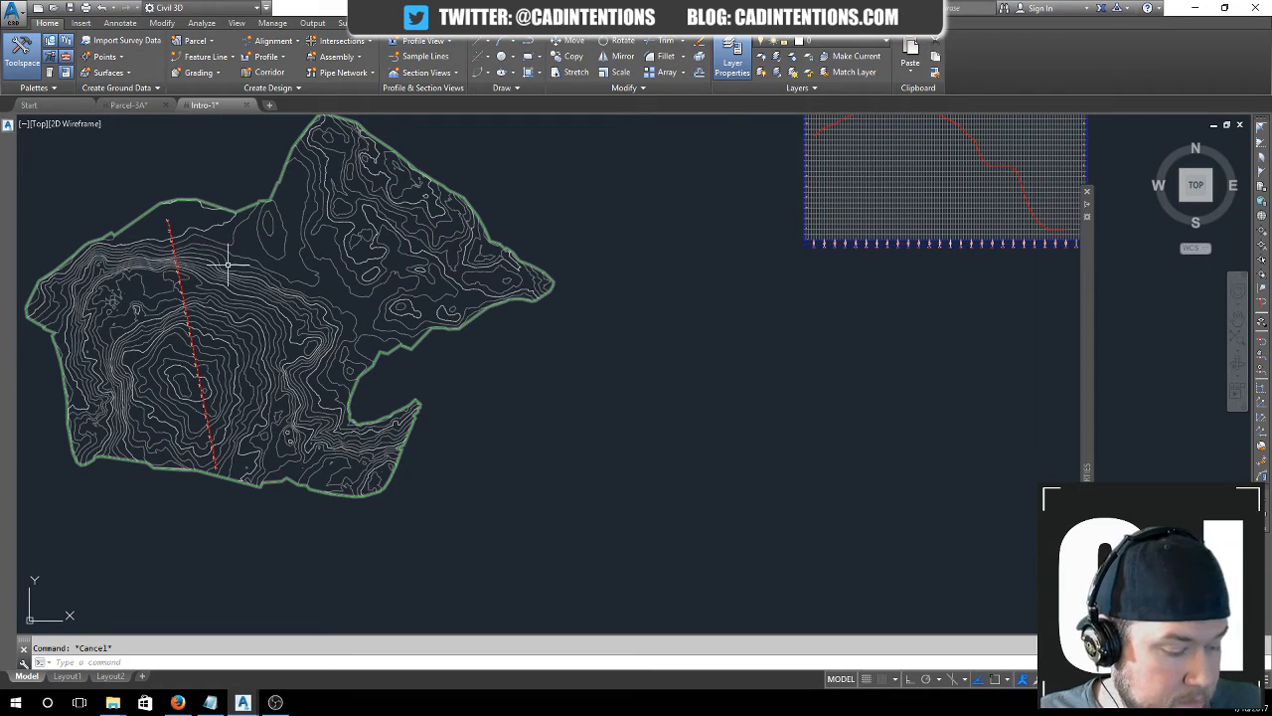
- Draw a curved polyline of connected arcs eastward across the surface, starting west of the existing alignment with a three-point arc
key("Return")
left_click(145, 298)
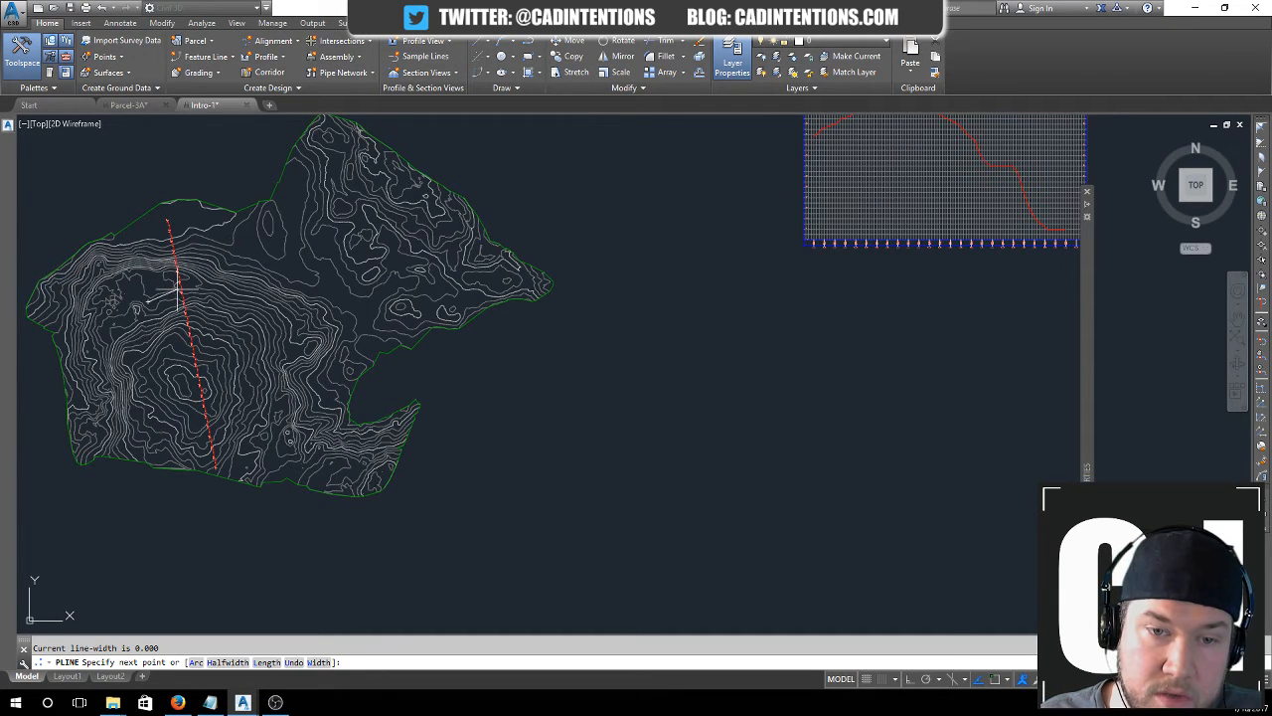
key("Return")
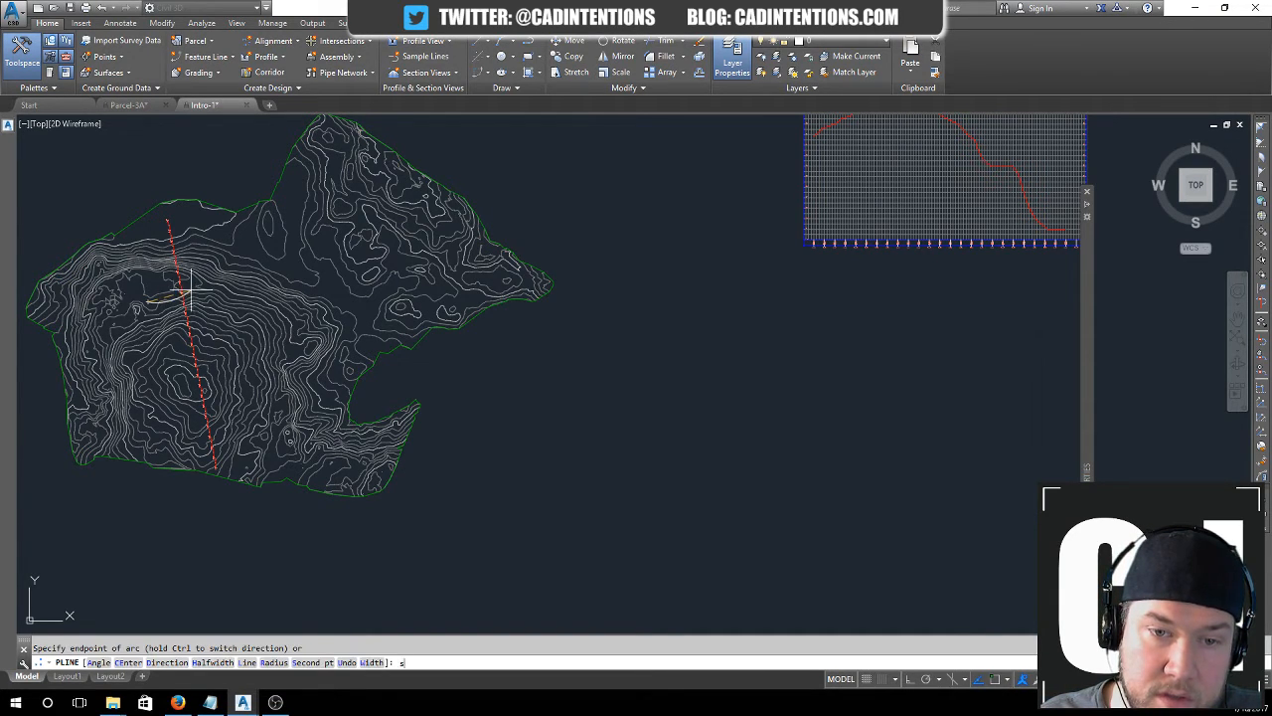
type("s")
key("Return")
left_click(192, 289)
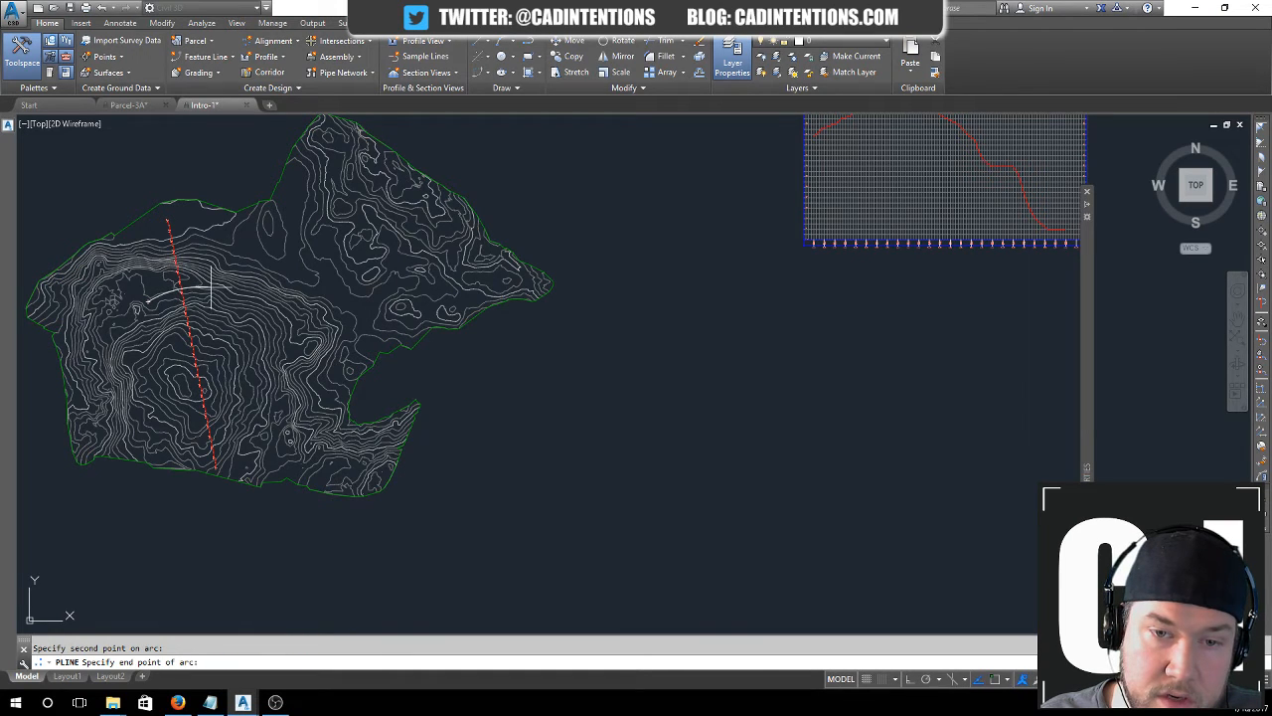
left_click(209, 288)
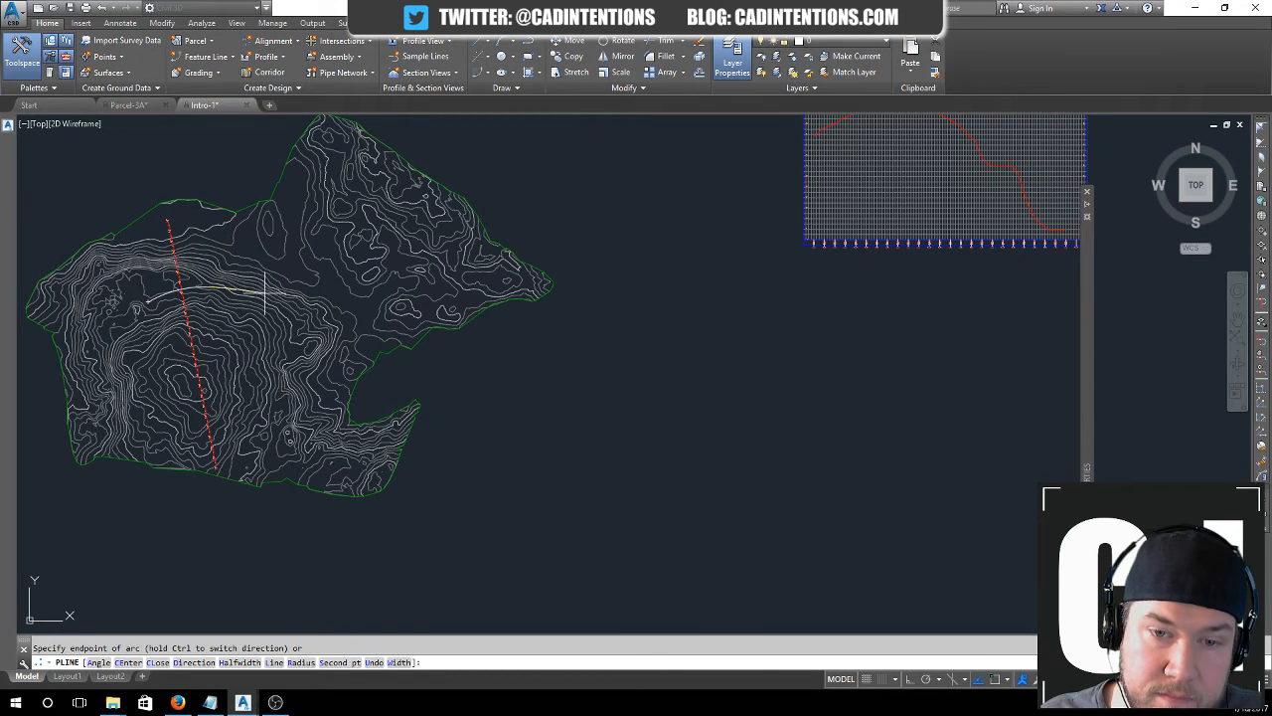
scroll(270, 288, "up", 2)
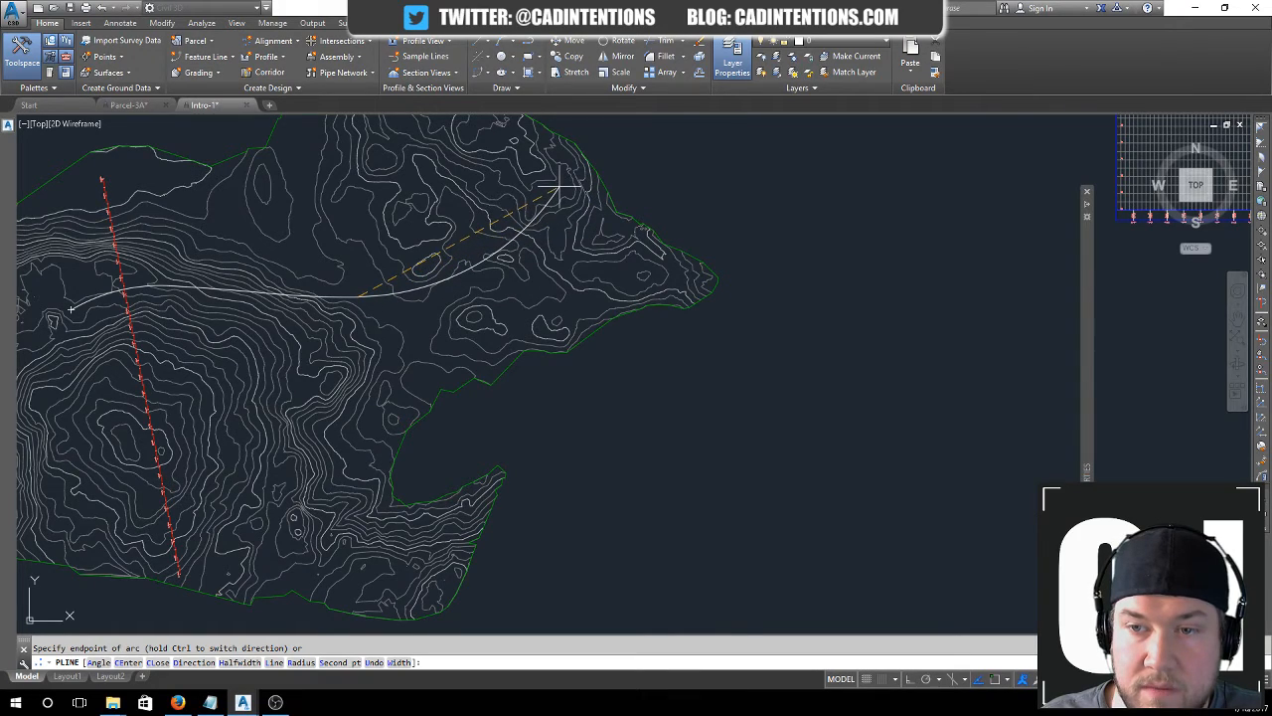
key("Escape")
- Examine the curved polyline's course across the surface contours and its position relative to the profile view
scroll(497, 229, "down", 5)
scroll(361, 213, "up", 5)
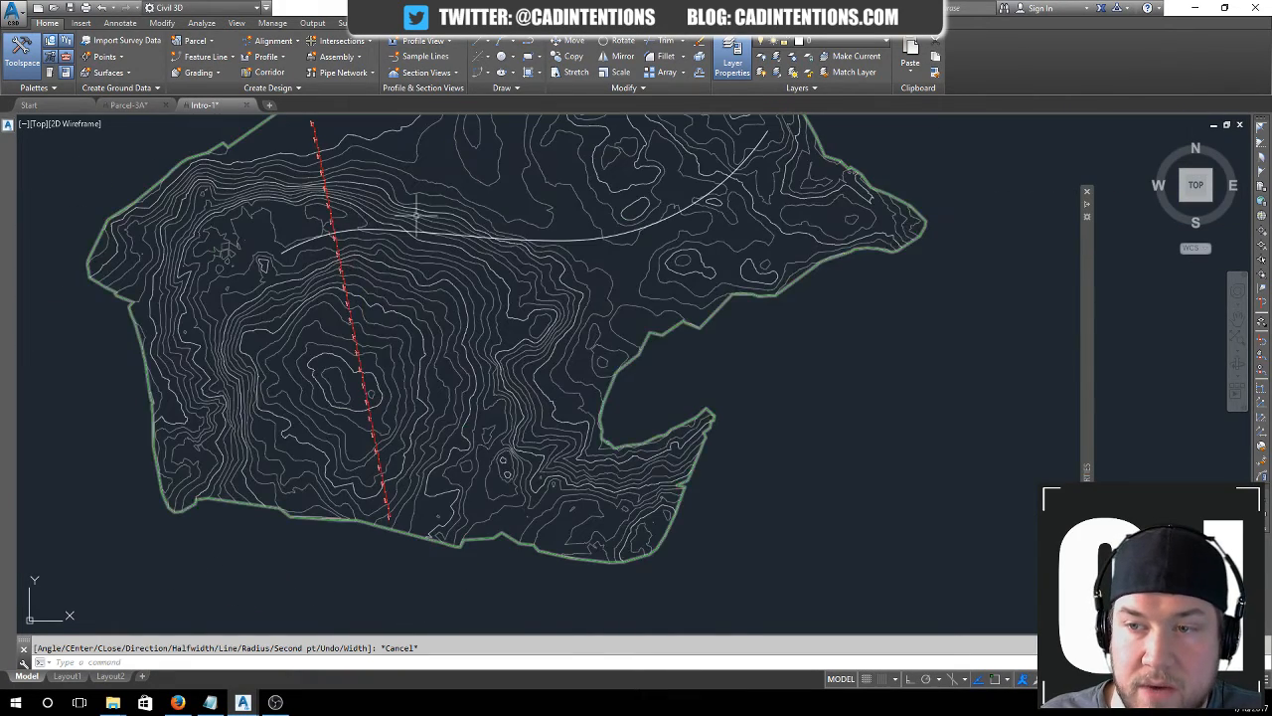
middle_click_drag(416, 215, 358, 266)
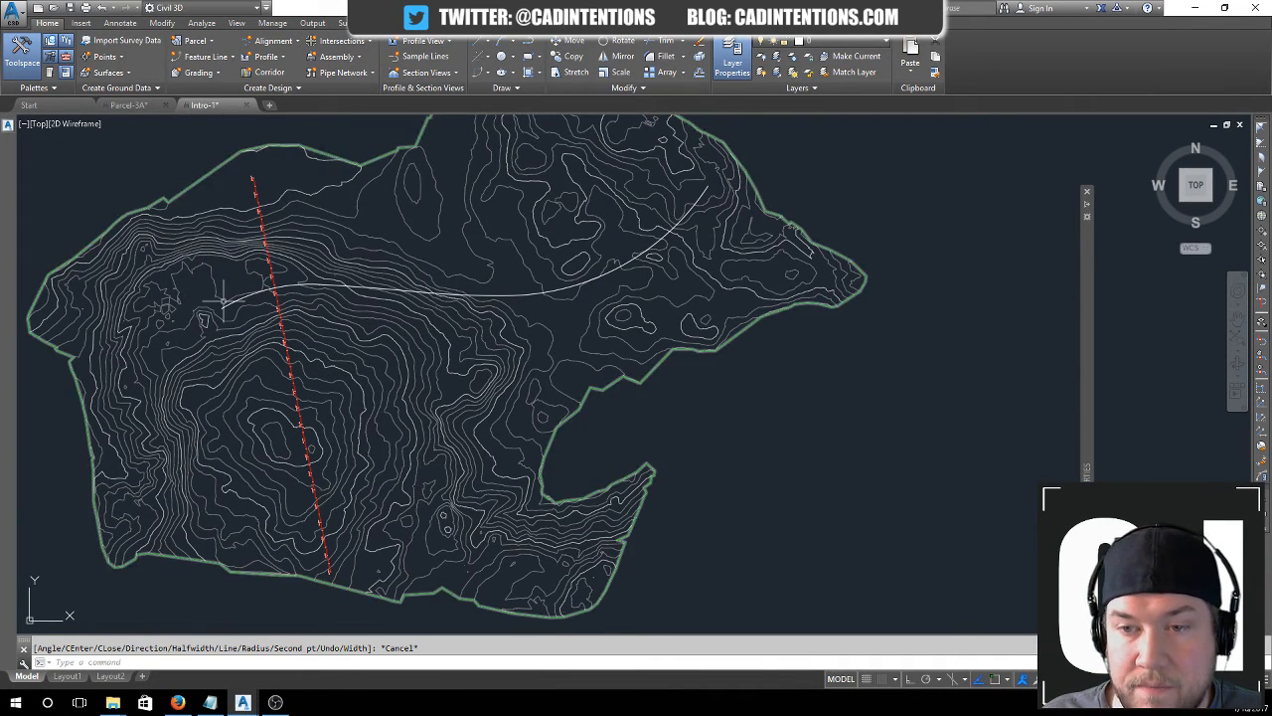
scroll(688, 219, "down", 4)
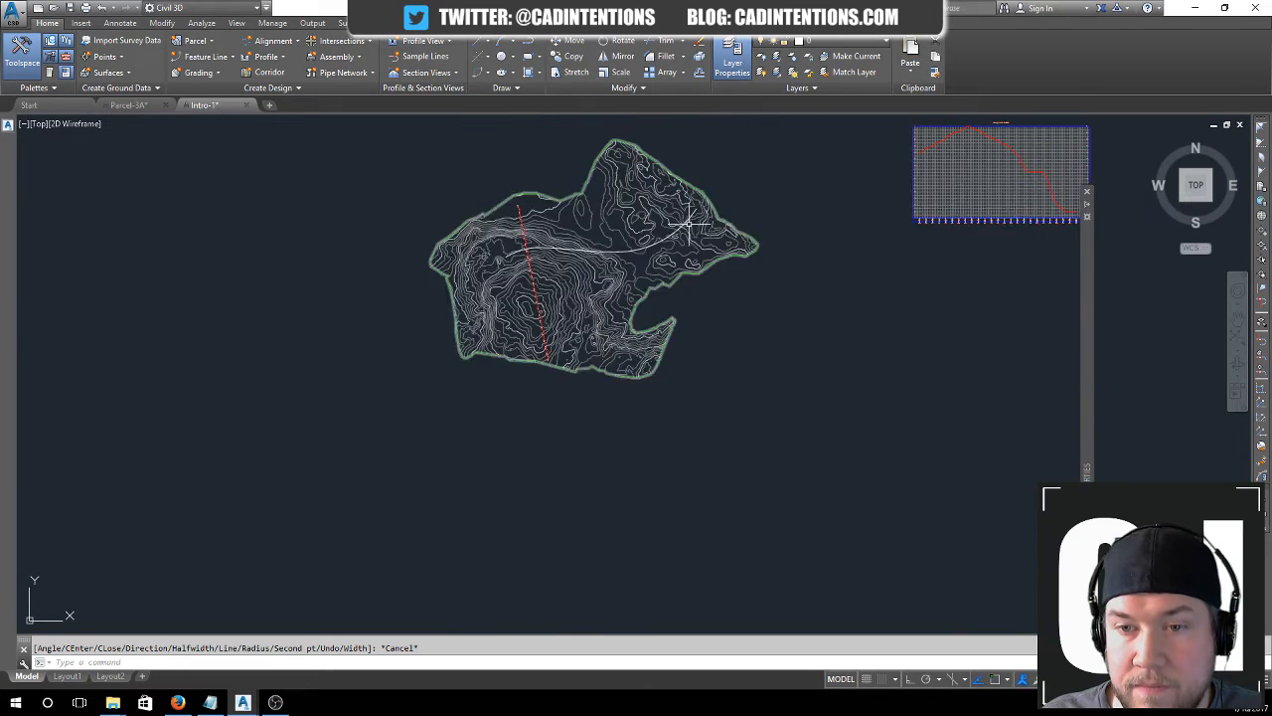
middle_click_drag(650, 227, 490, 264)
scroll(397, 249, "up", 2)
key("Escape")
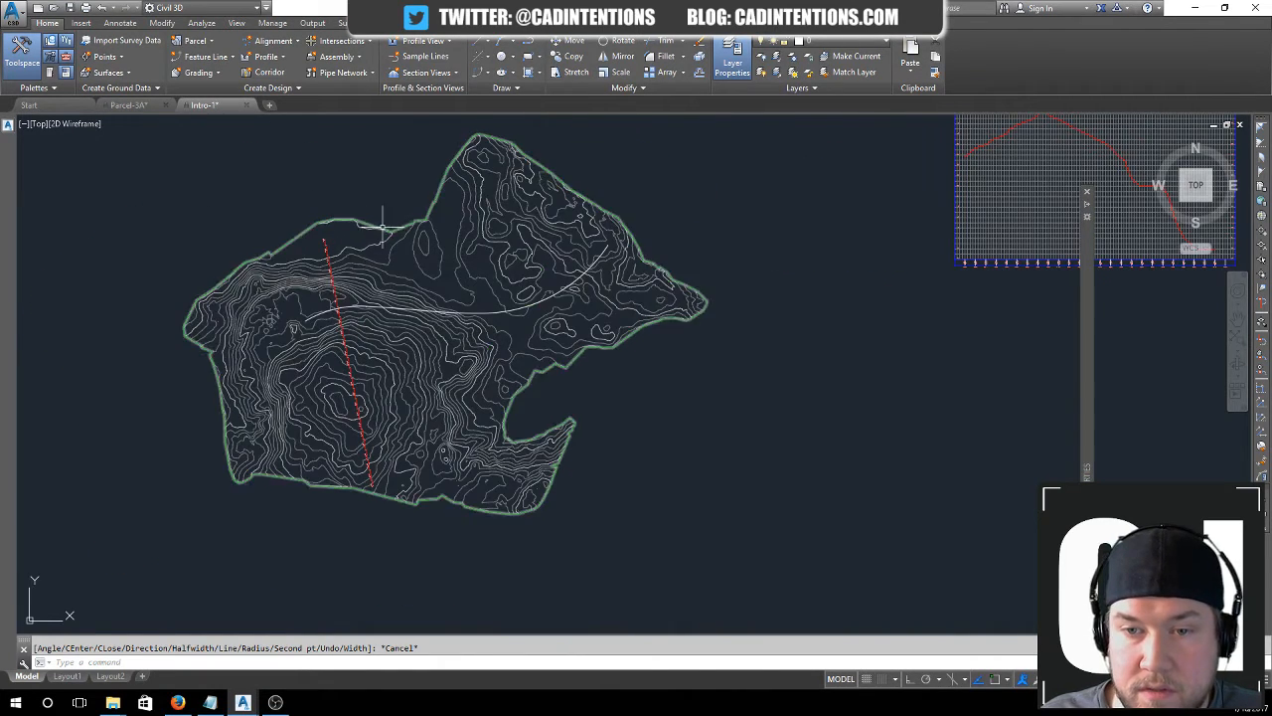
scroll(384, 223, "down", 3)
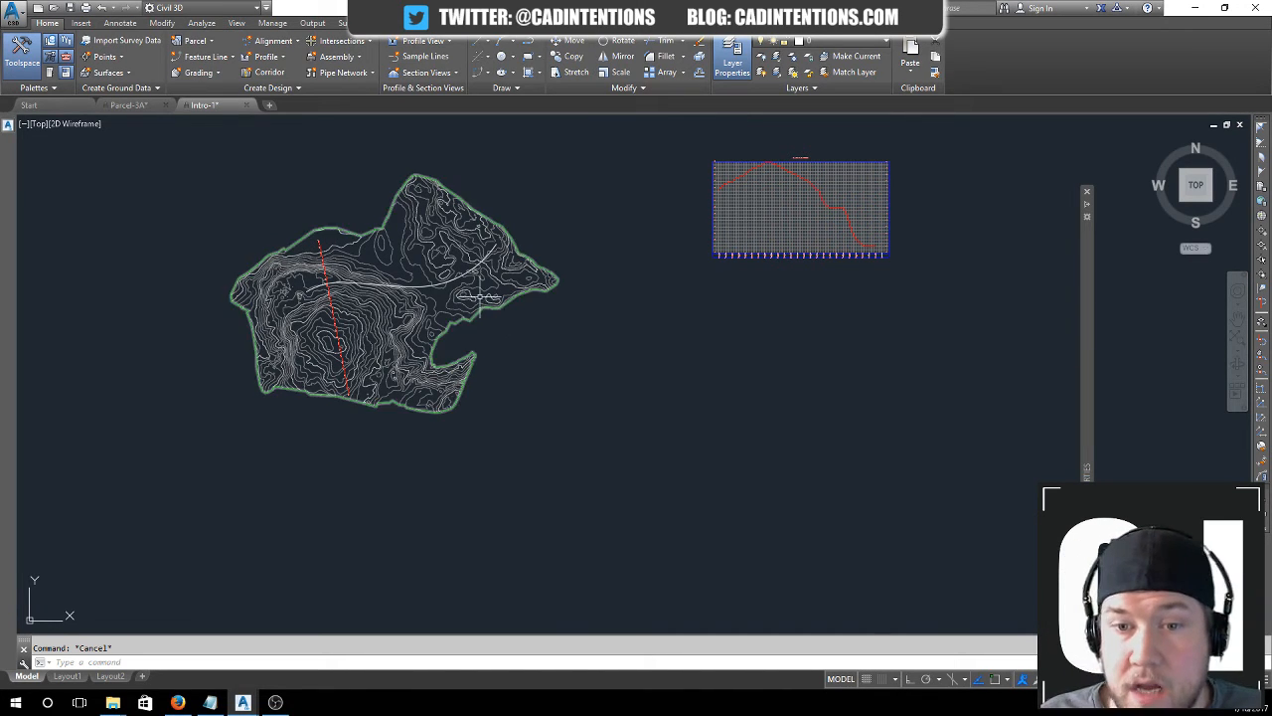
middle_click_drag(335, 283, 358, 278)
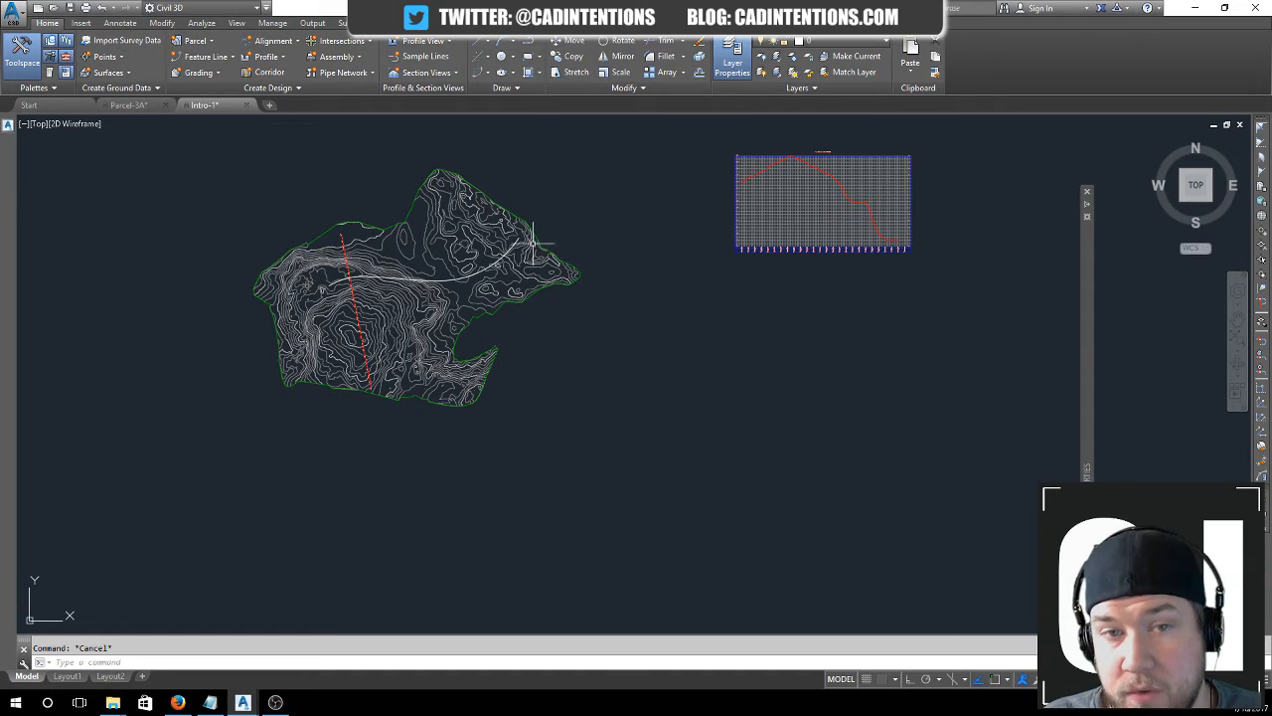
- Start creating an alignment from objects using the curved polyline, accepting its drawn direction
left_click(271, 40)
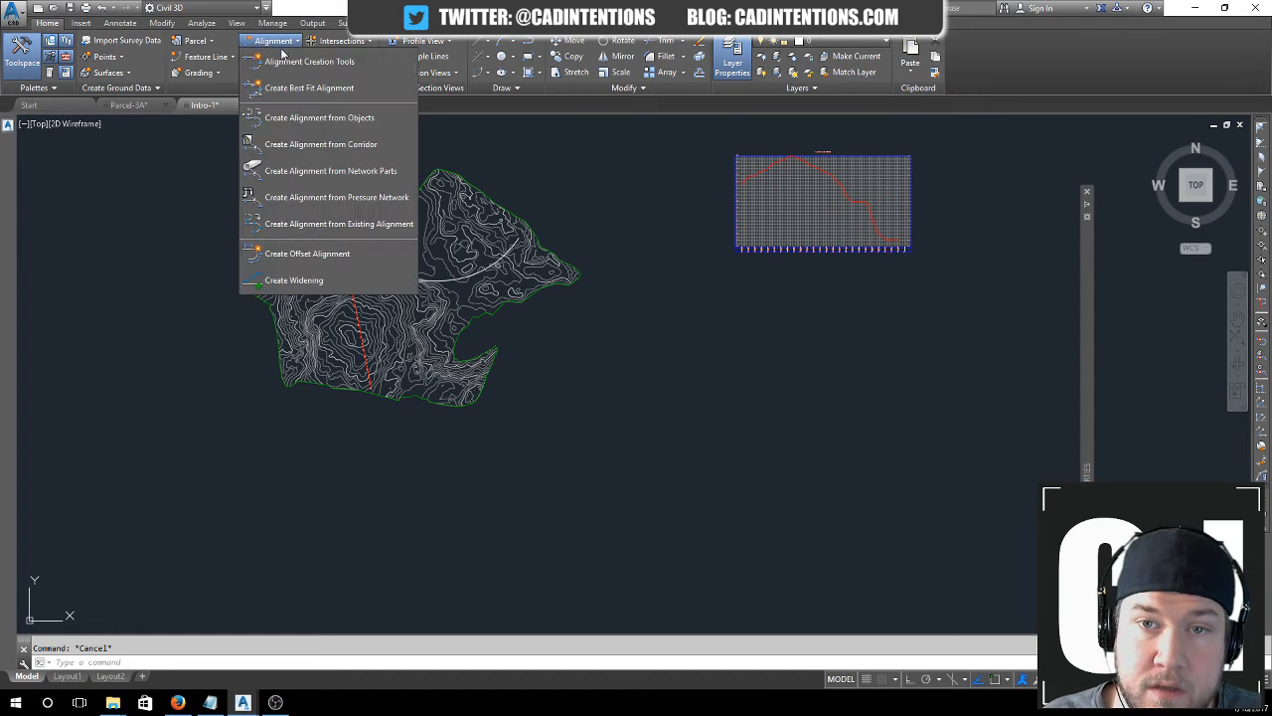
left_click(311, 118)
scroll(319, 276, "up", 3)
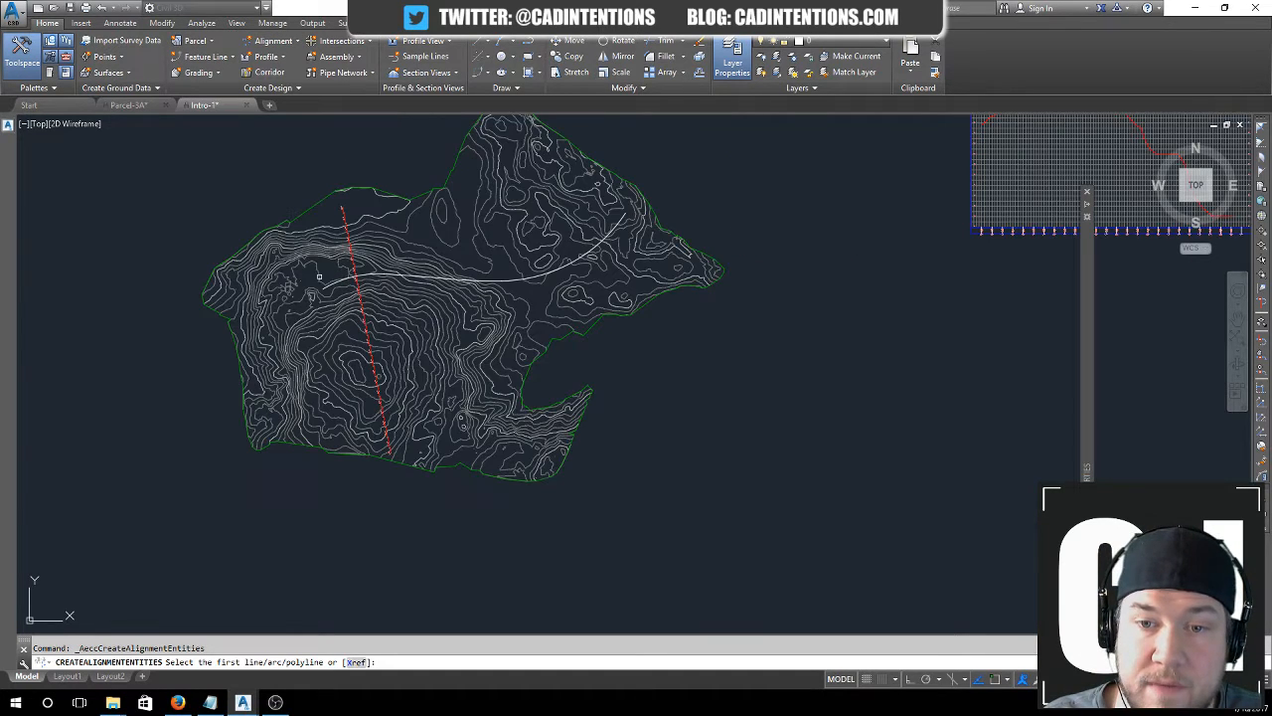
left_click(324, 283)
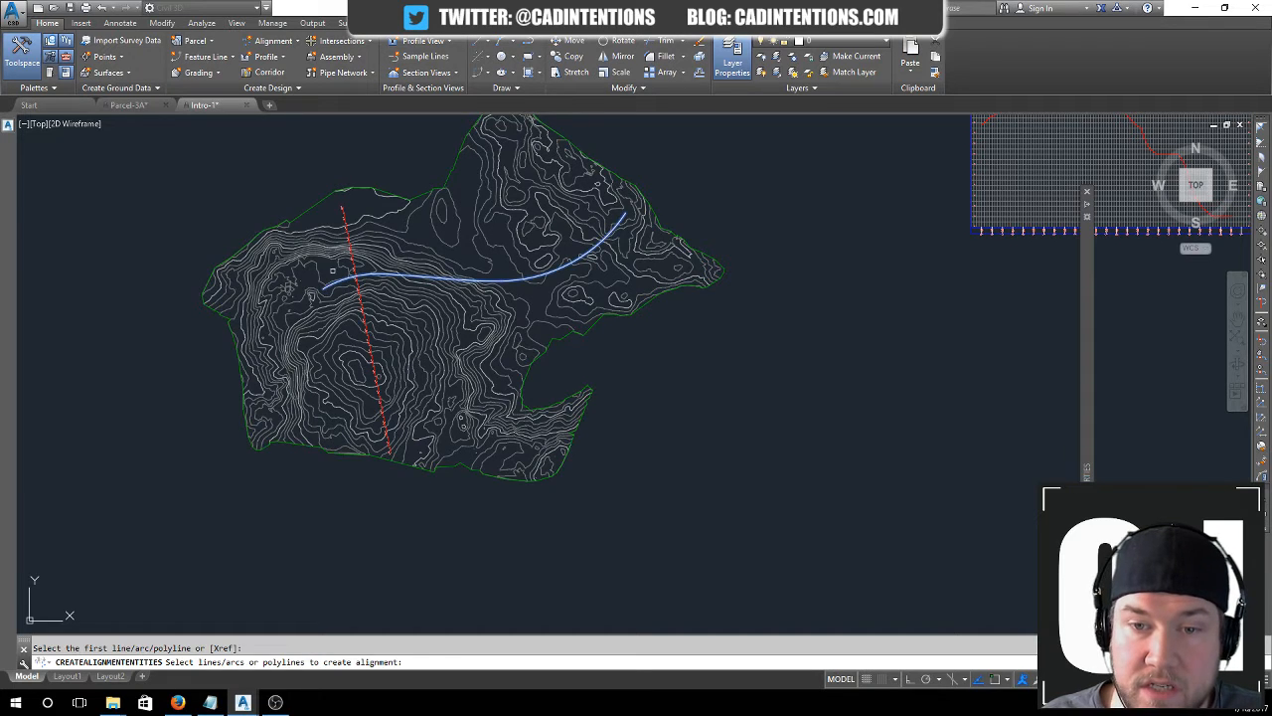
key("Return")
key("Return")
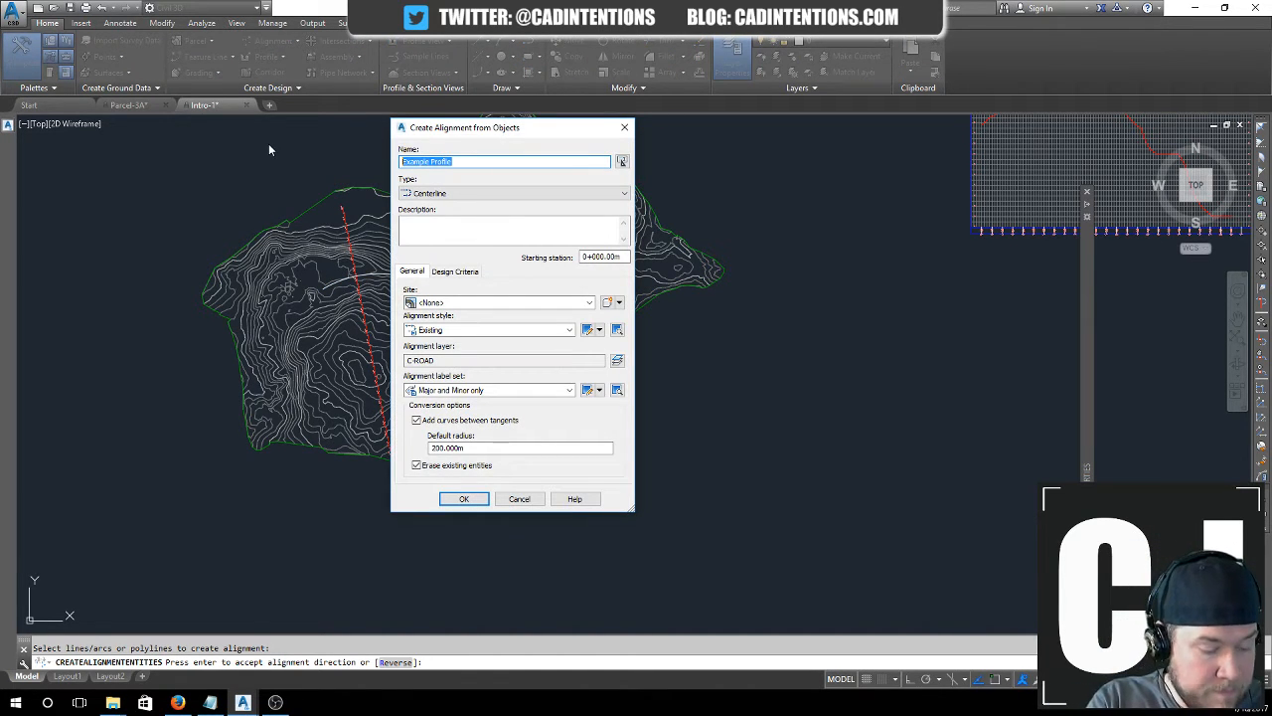
- Name the alignment Test Road, turn off adding curves between tangents and create it
key("BackSpace")
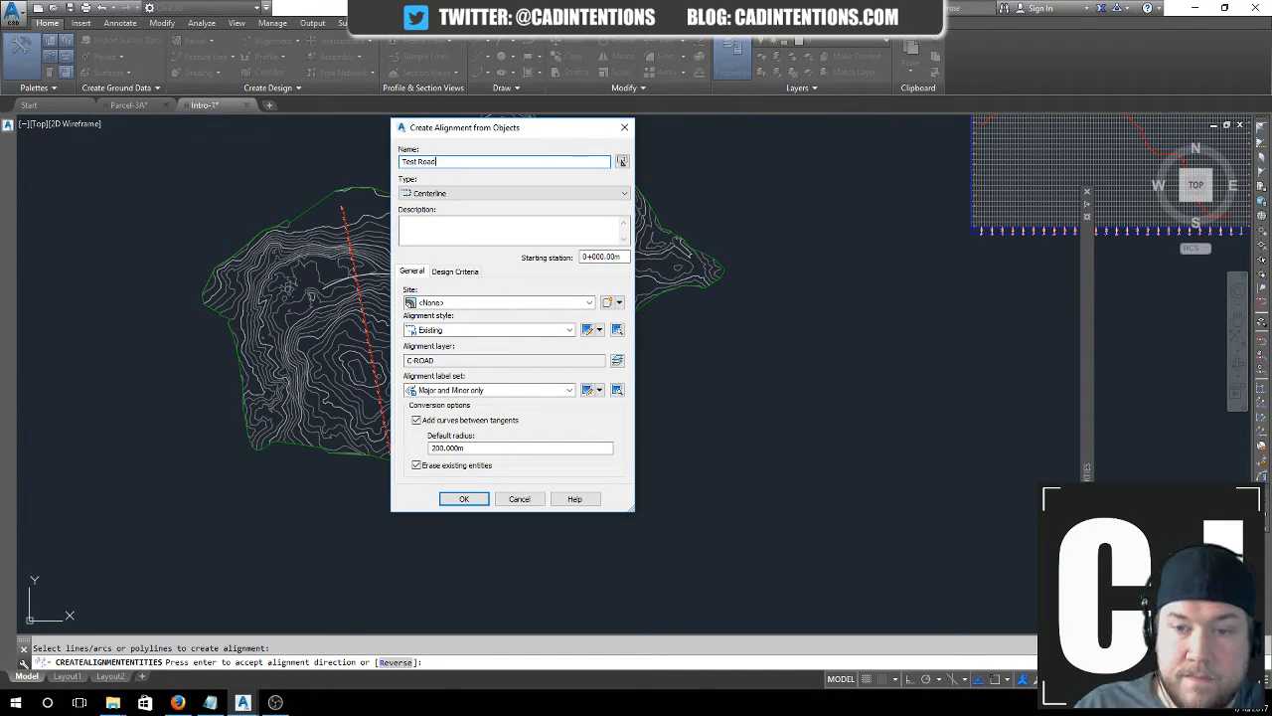
left_click(417, 422)
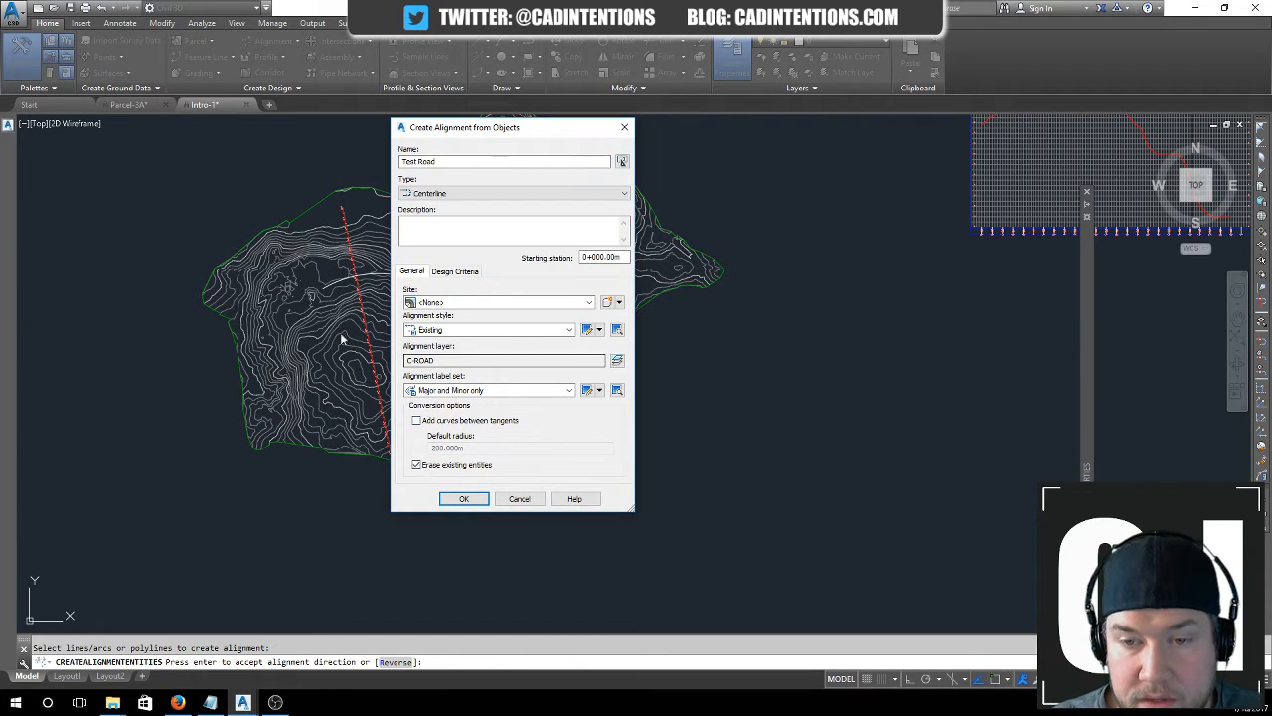
left_click(465, 499)
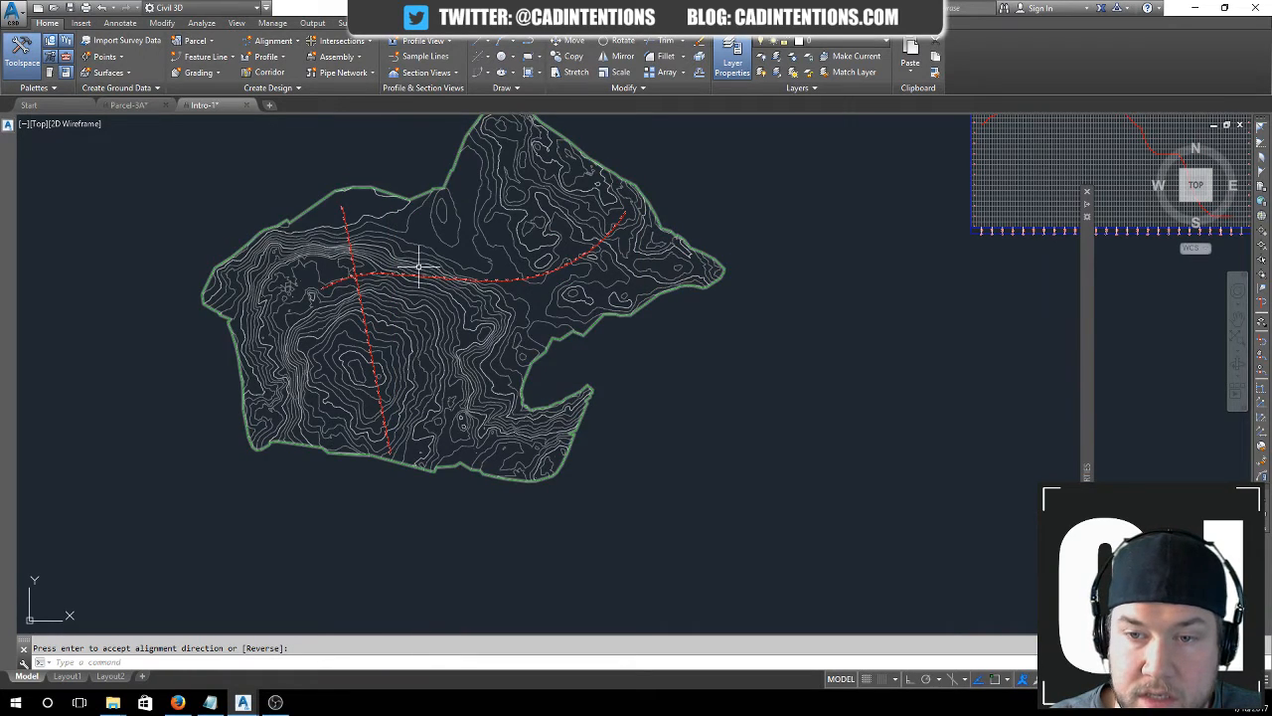
scroll(601, 271, "up", 9)
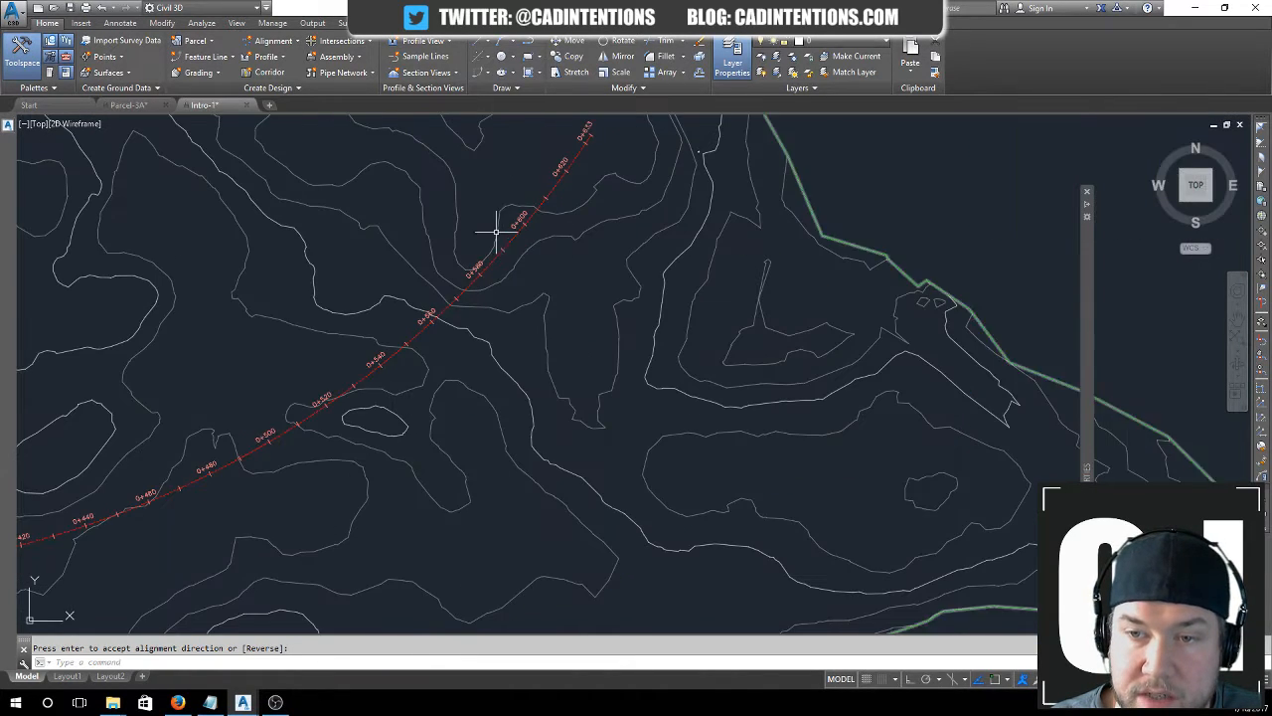
- Create a surface profile for Test Road sampled from the EG surface and proceed to drawing it in a profile view
scroll(596, 135, "up", 3)
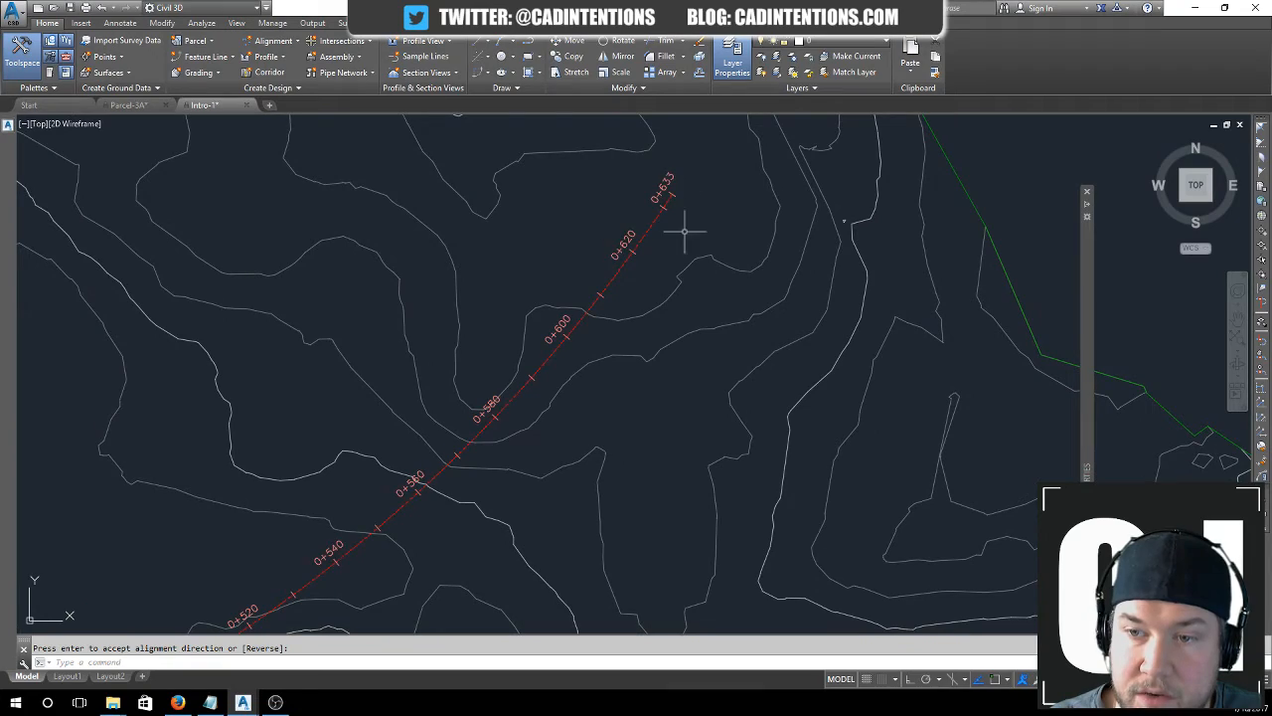
scroll(597, 219, "down", 12)
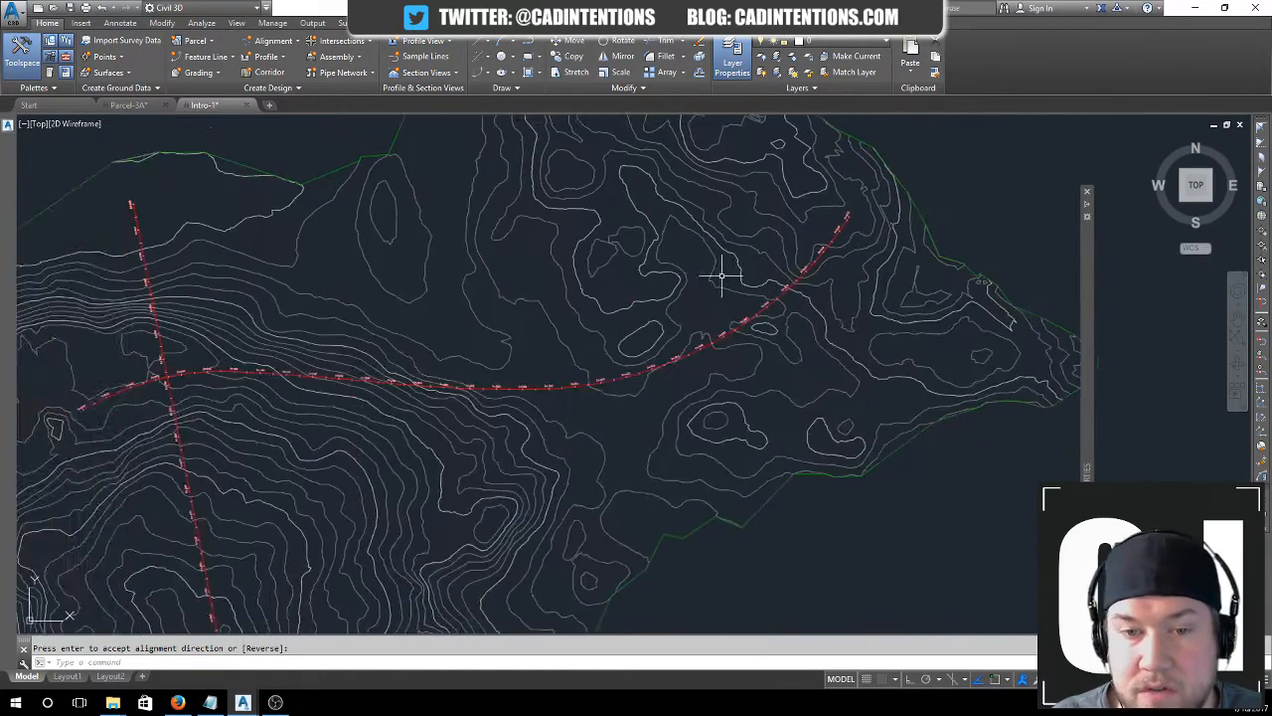
middle_click_drag(700, 286, 595, 271)
key("Escape")
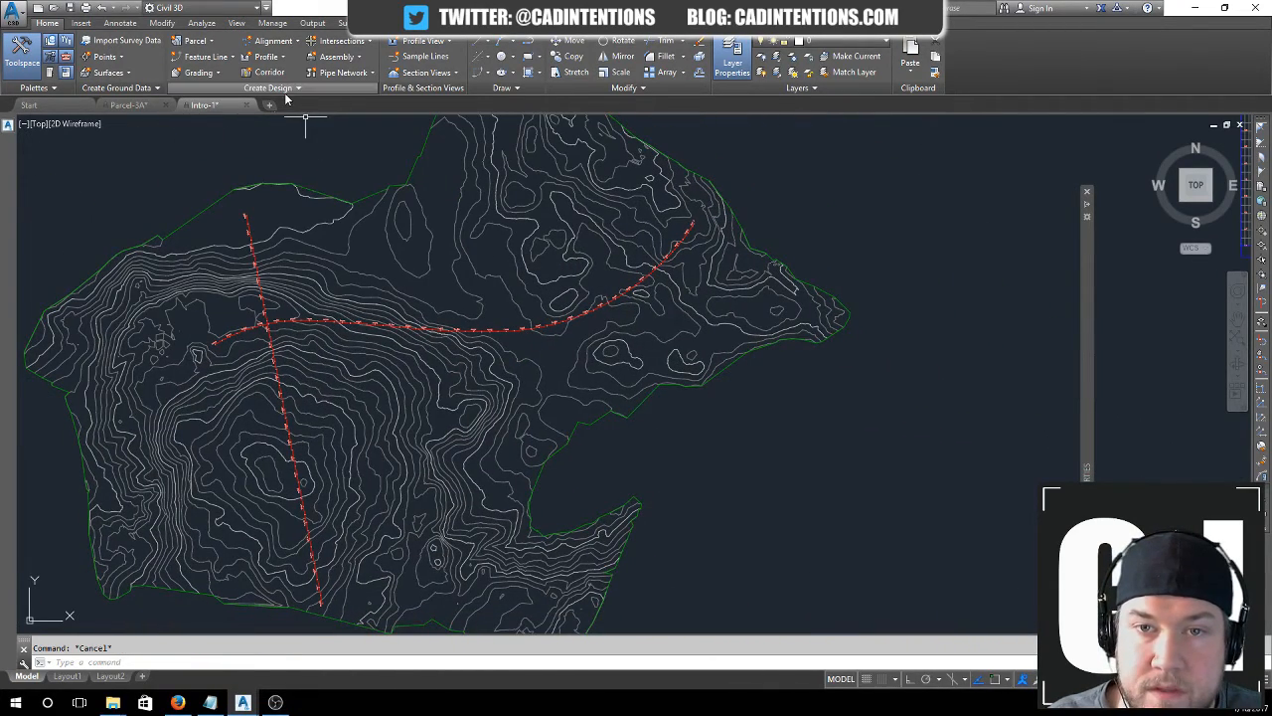
left_click(265, 56)
left_click(299, 84)
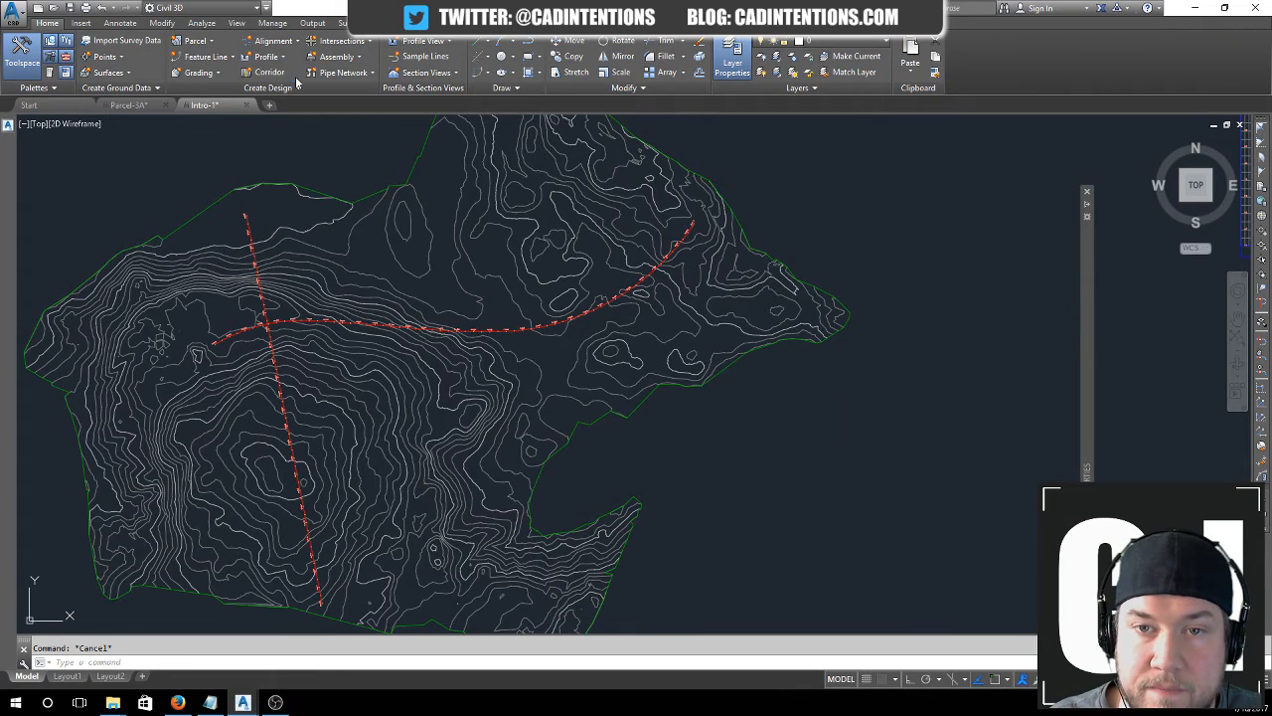
left_click(475, 265)
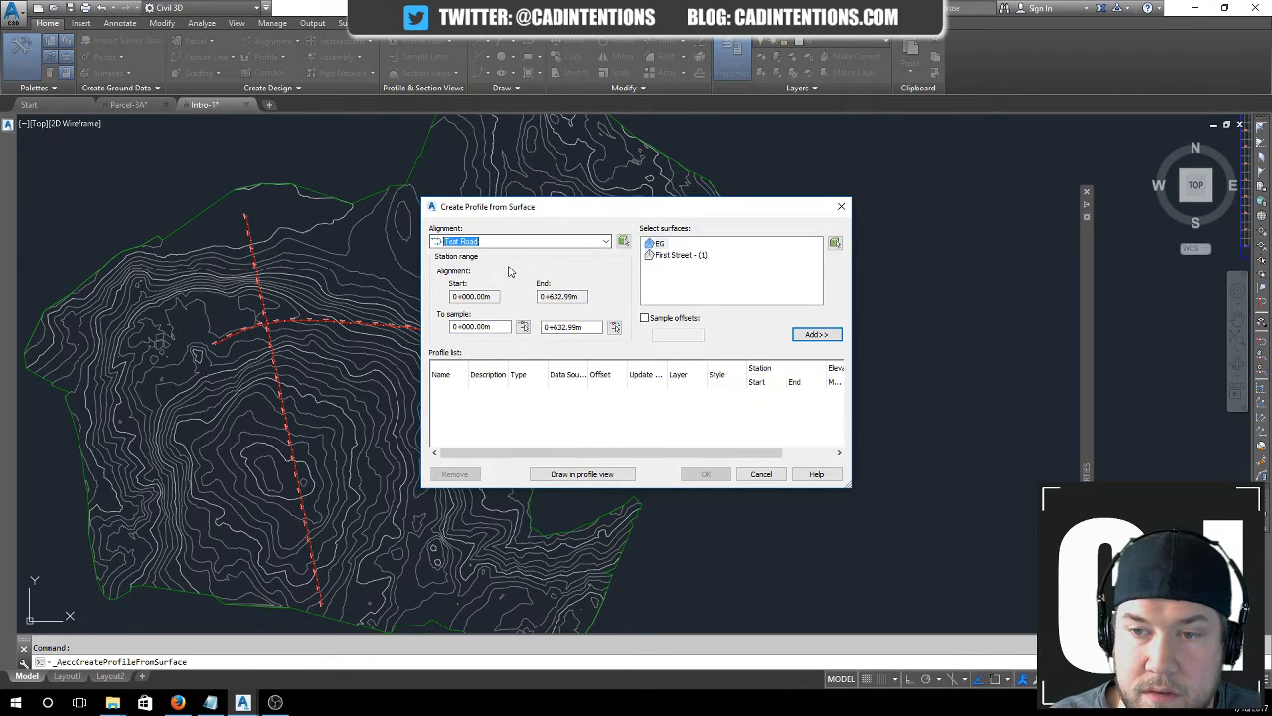
left_click(835, 336)
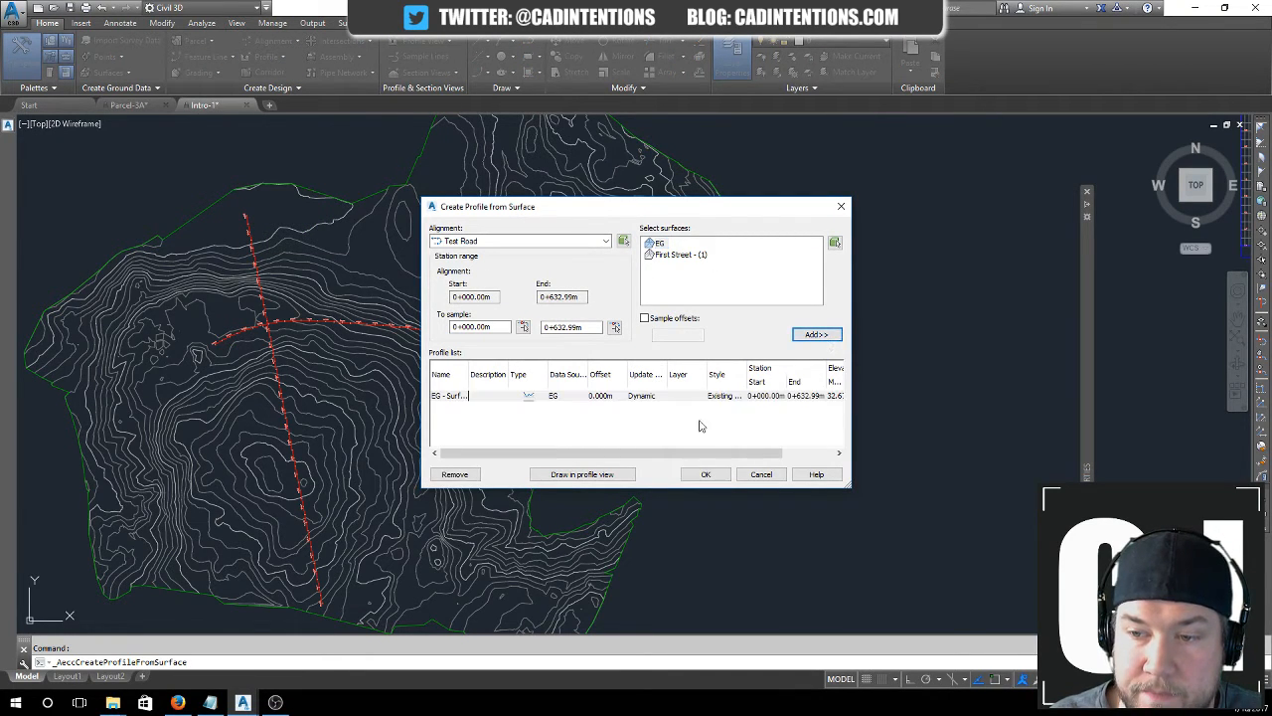
left_click(583, 474)
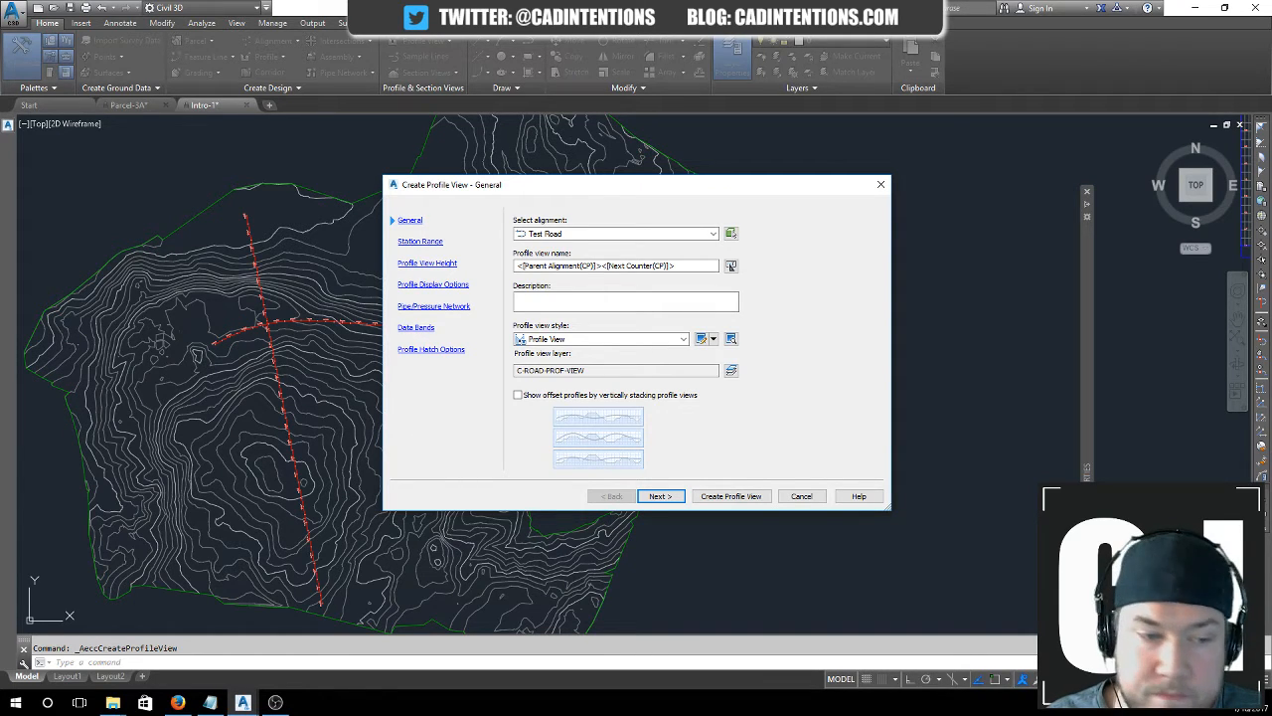
- Go through the profile view settings, keeping the automatic station range and height and leaving the Storm Sewer Network unselected
key("alt+Tab")
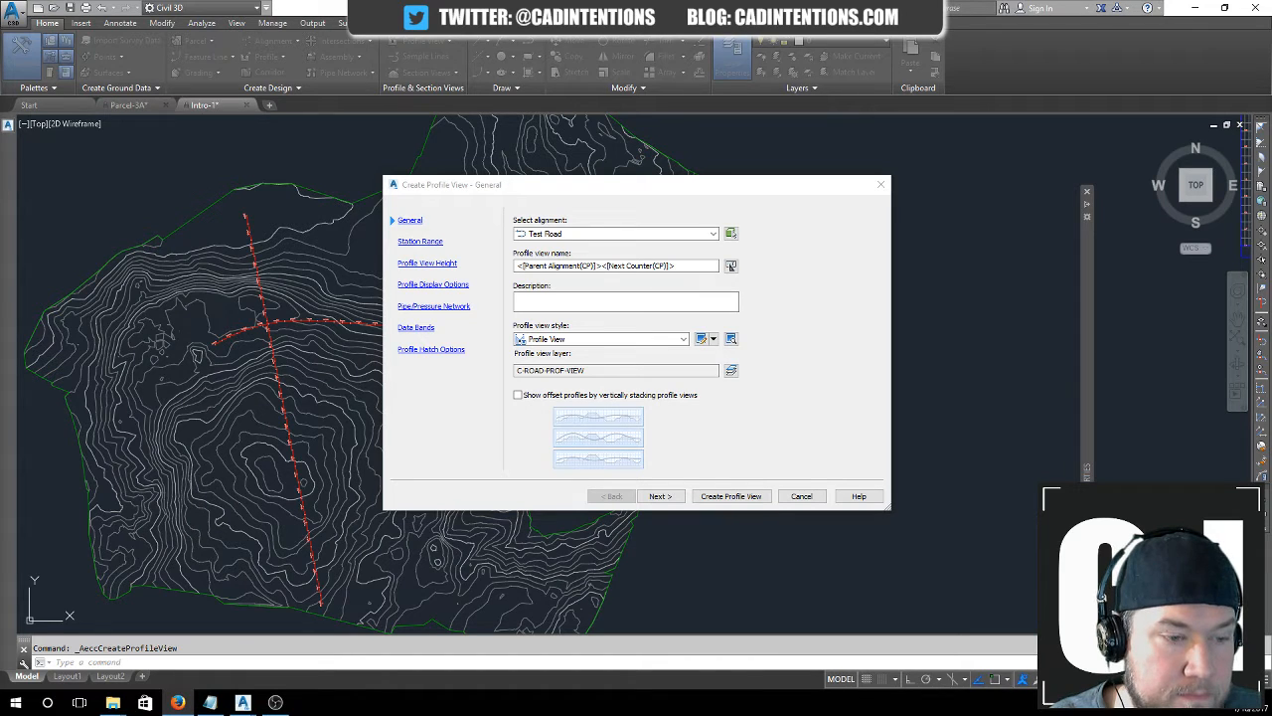
left_click(814, 410)
left_click(661, 496)
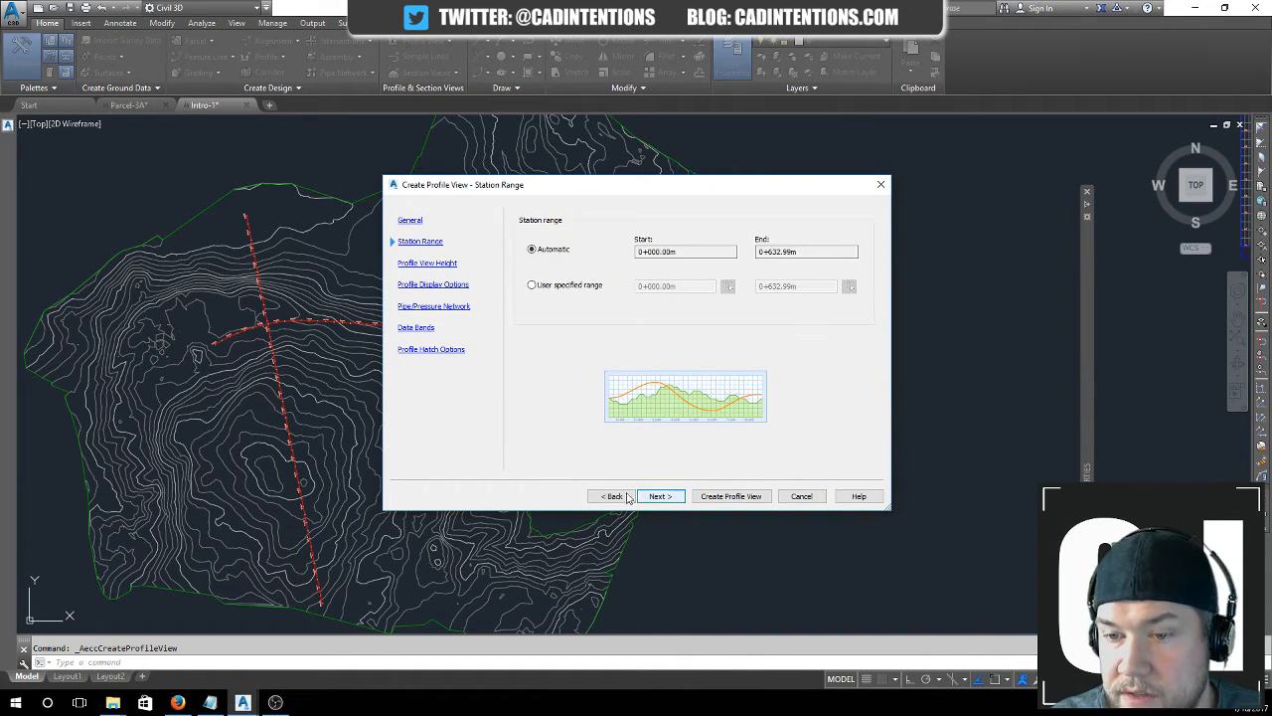
left_click(627, 496)
left_click(662, 496)
left_click(662, 496)
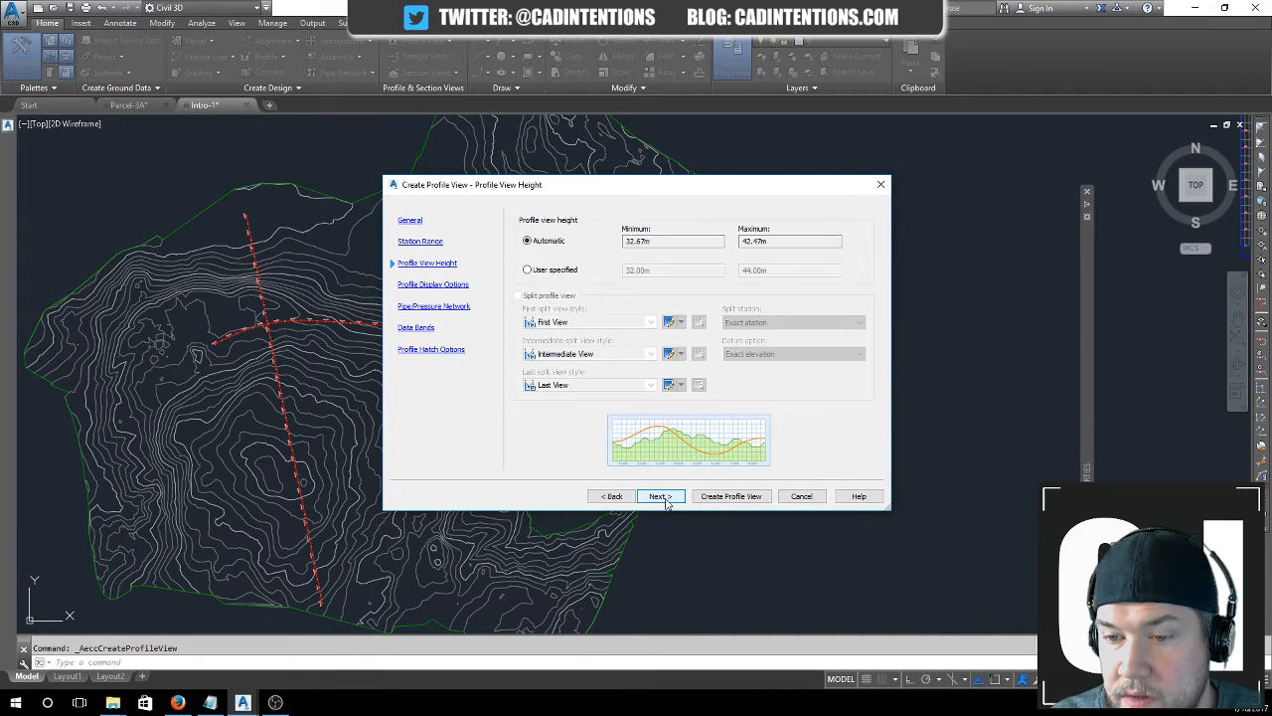
left_click(675, 499)
left_click(676, 499)
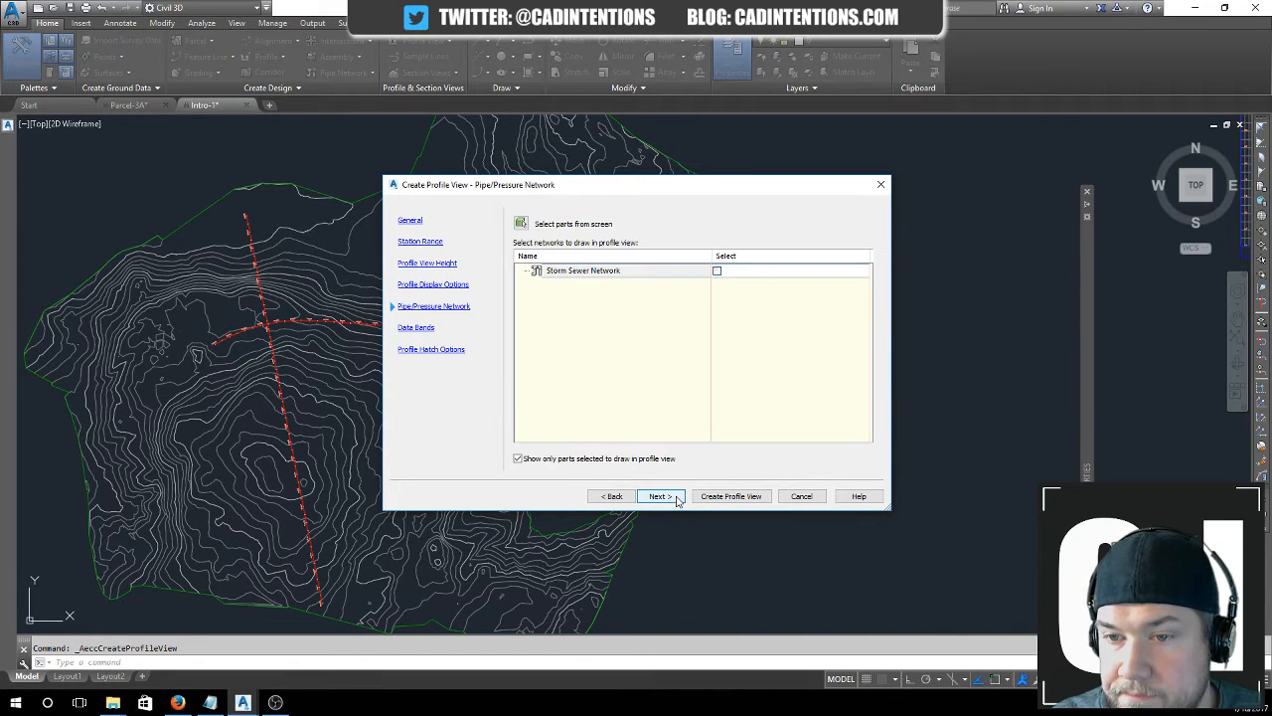
left_click(675, 499)
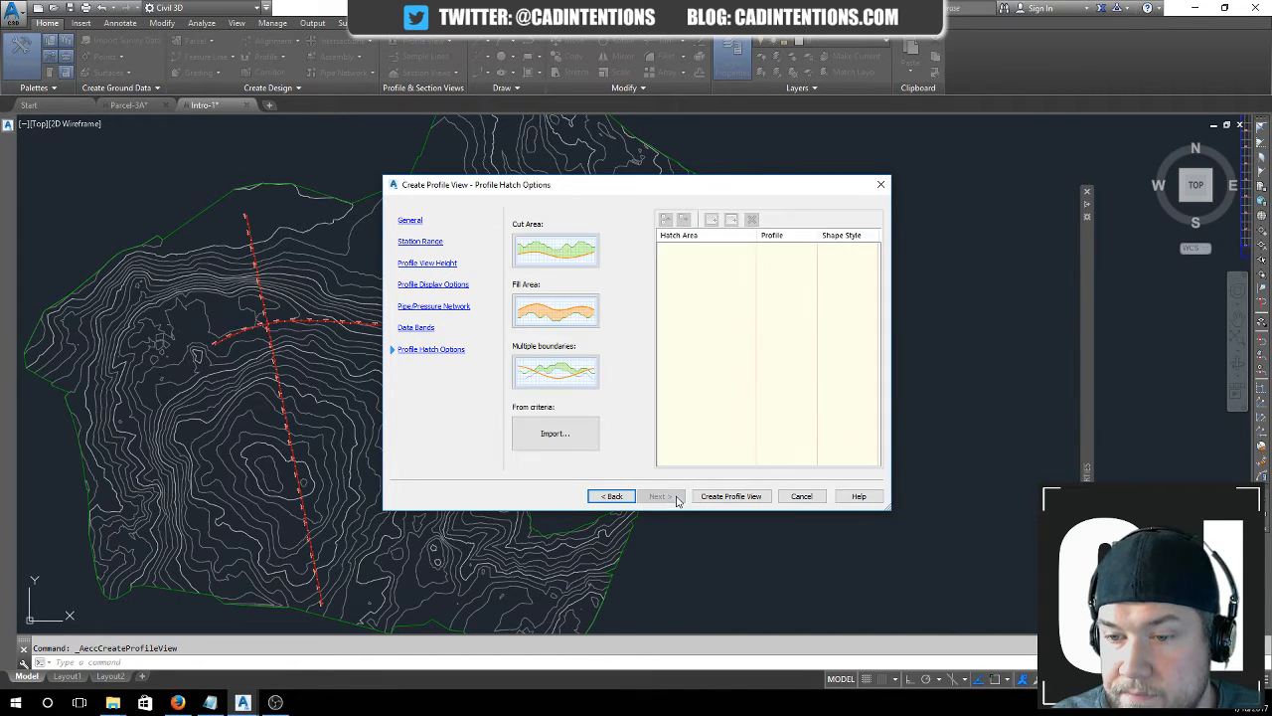
- Create the Test Road profile view and place its origin below the existing profile view
left_click(731, 496)
scroll(801, 370, "down", 5)
middle_click_drag(926, 389, 654, 329)
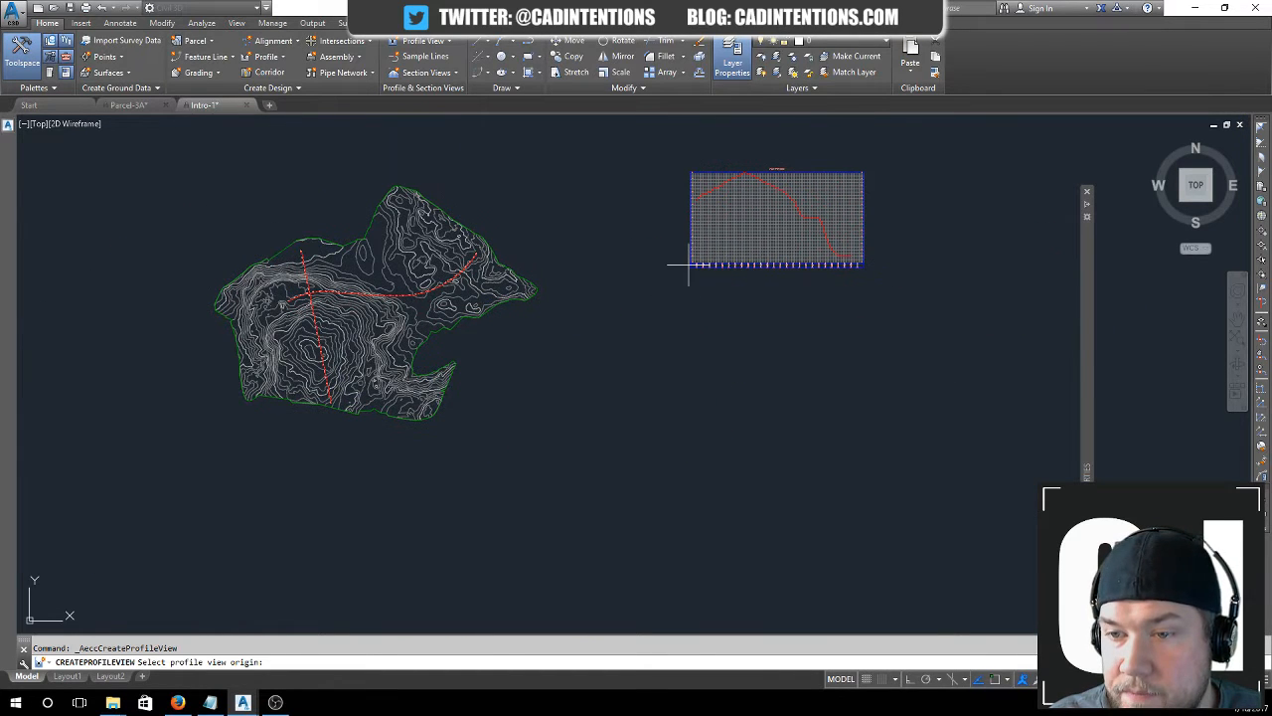
key("F3")
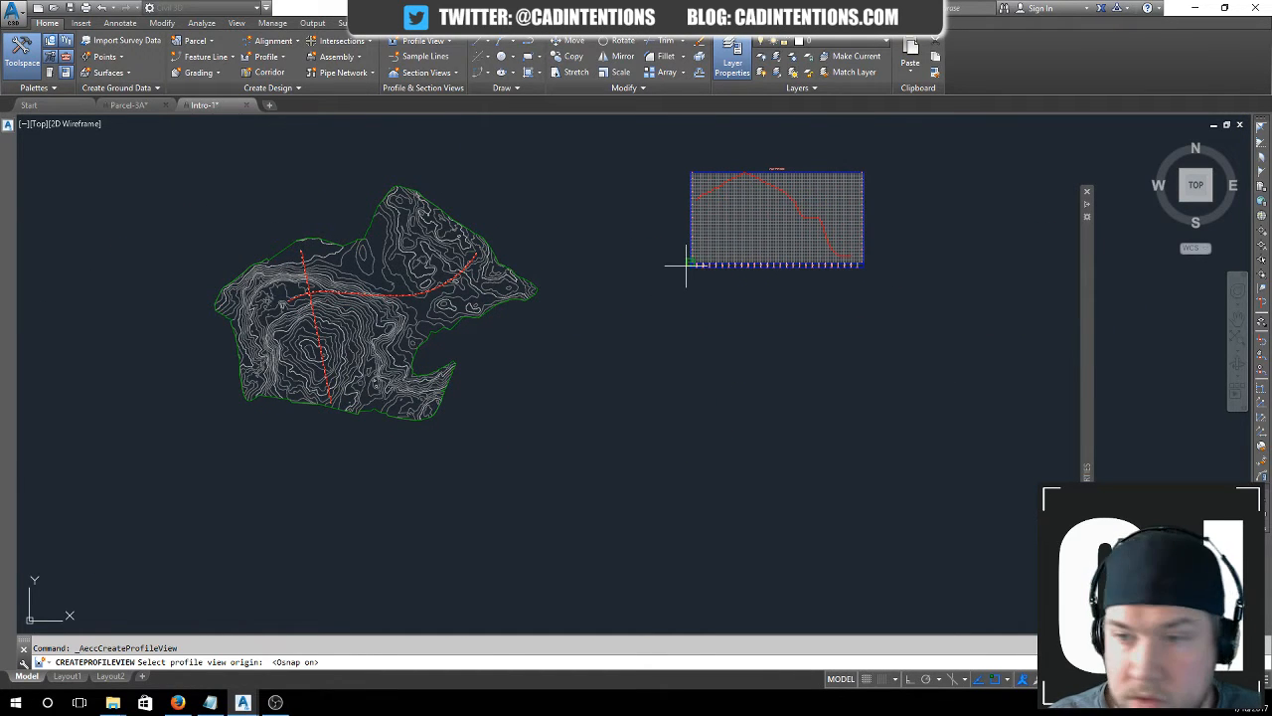
left_click(687, 414)
key("Escape")
- Examine the ground line and grid of the new Test Road profile view
scroll(751, 416, "up", 3)
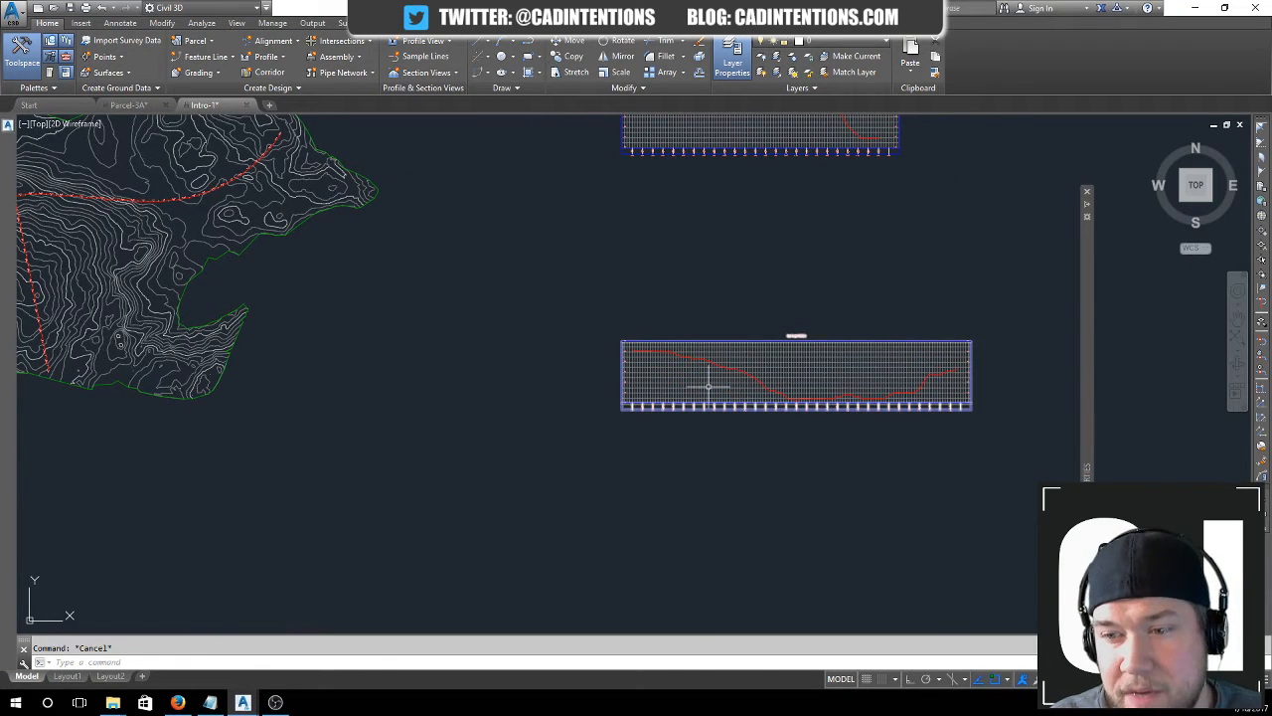
middle_click_drag(709, 387, 651, 364)
middle_click_drag(598, 326, 614, 318)
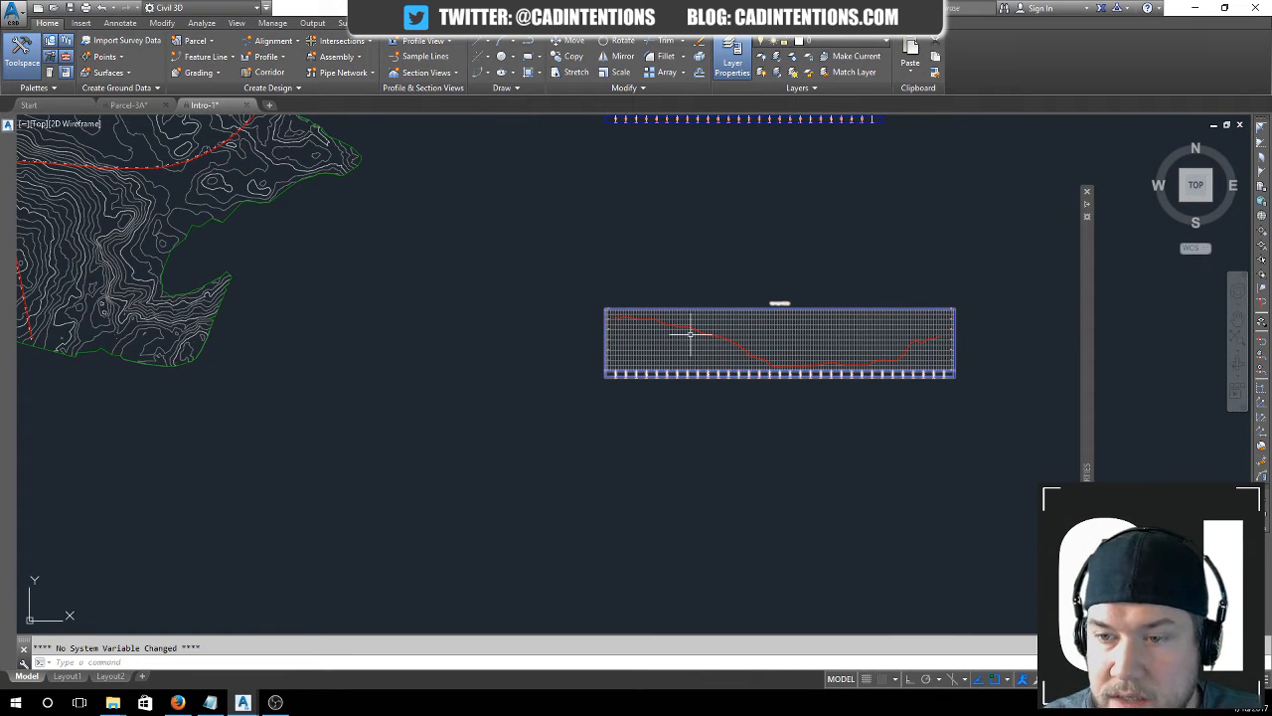
scroll(739, 320, "up", 2)
middle_click_drag(733, 322, 541, 270)
key("Escape")
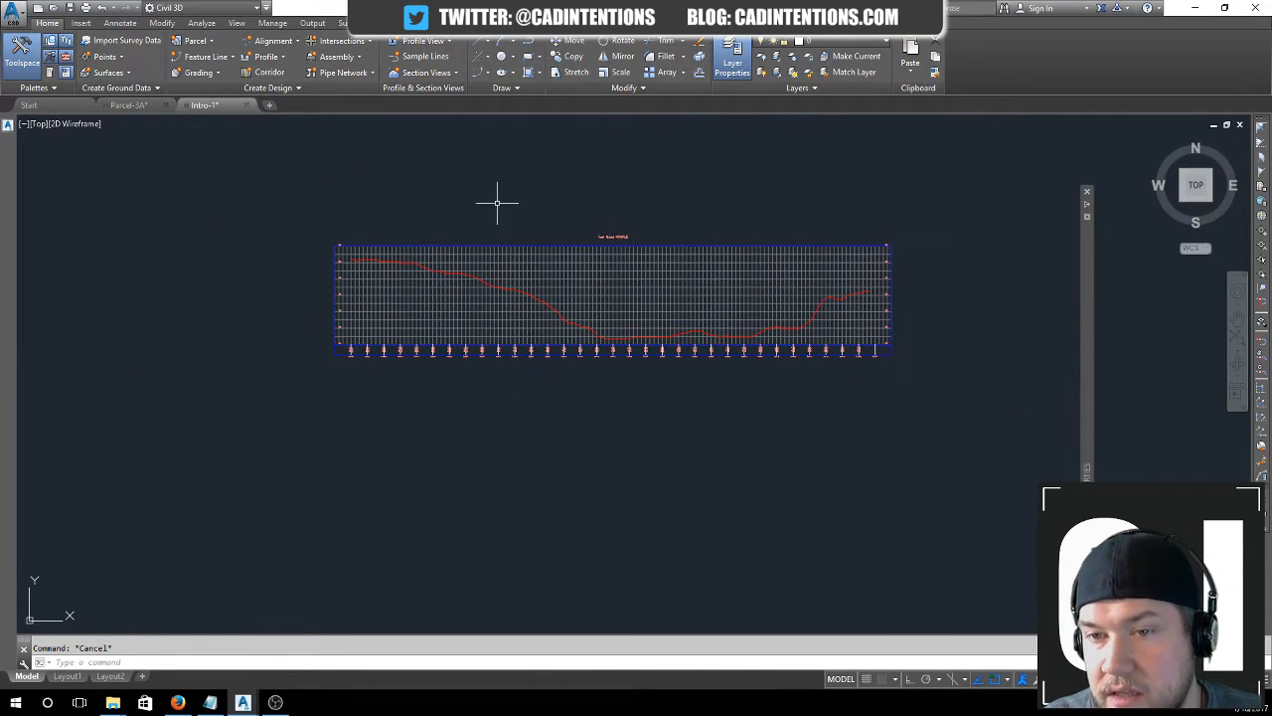
left_click(467, 206)
key("Escape")
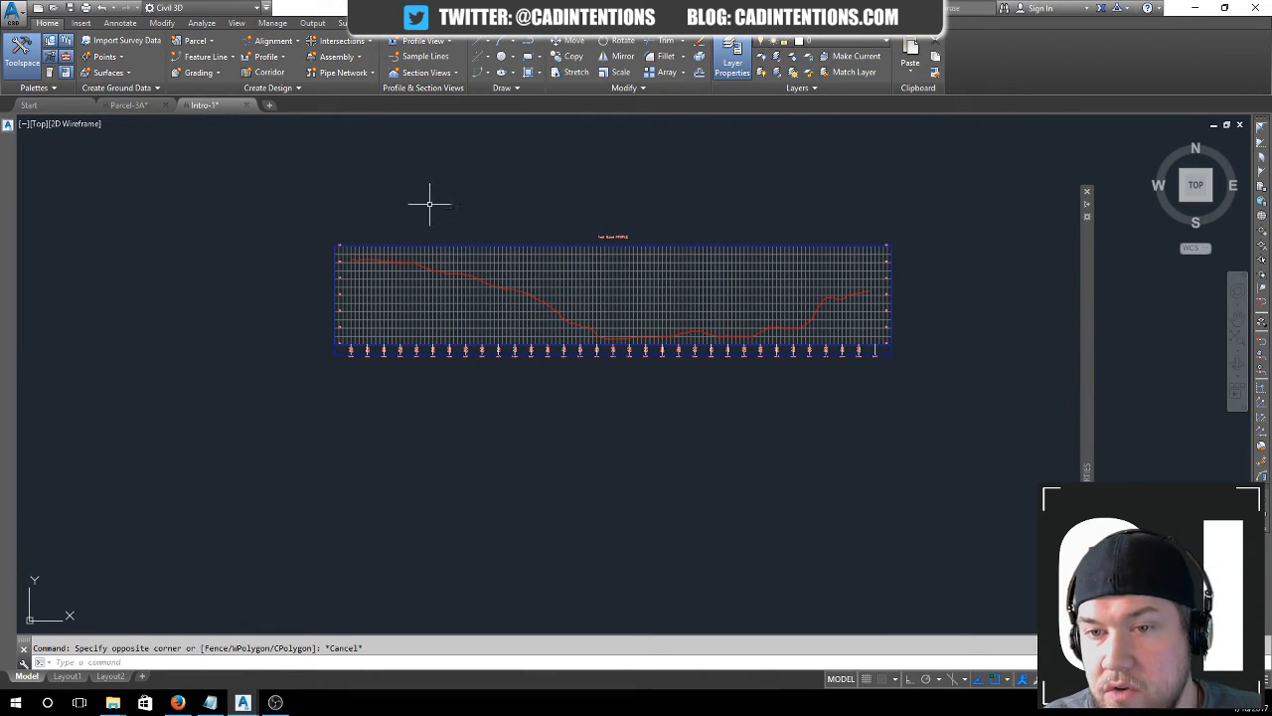
left_click(428, 287)
key("Escape")
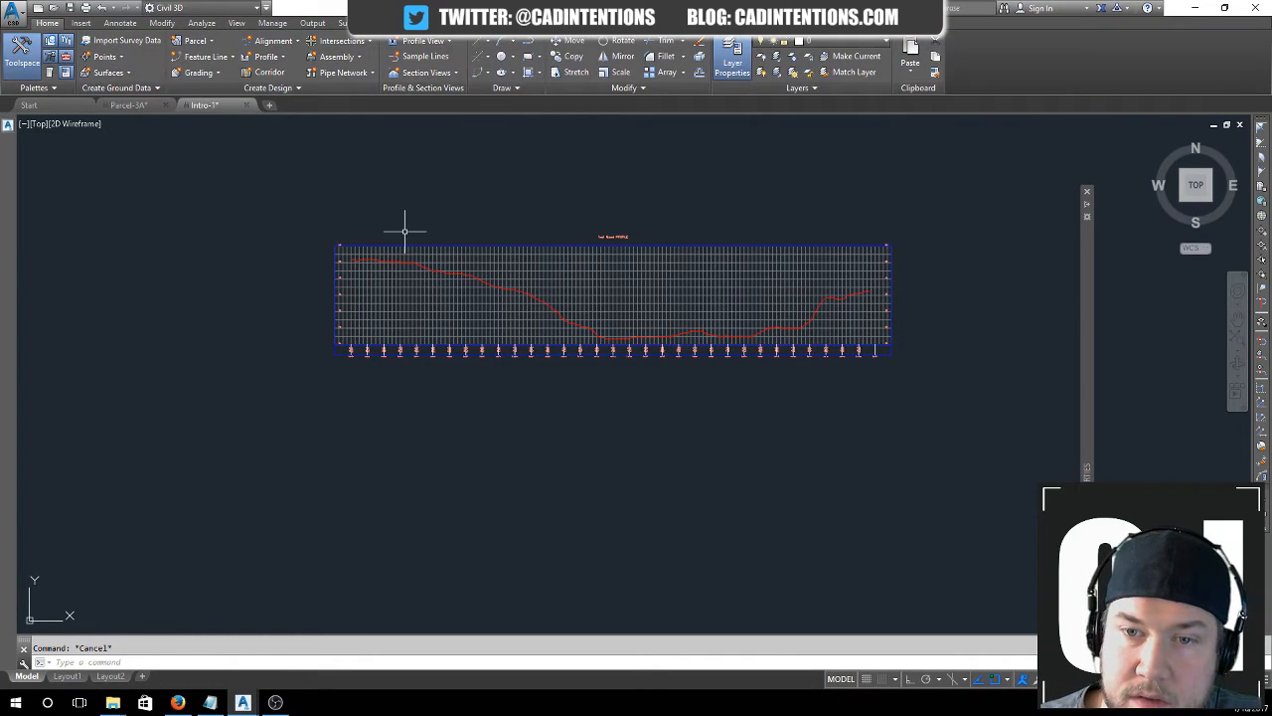
left_click(267, 56)
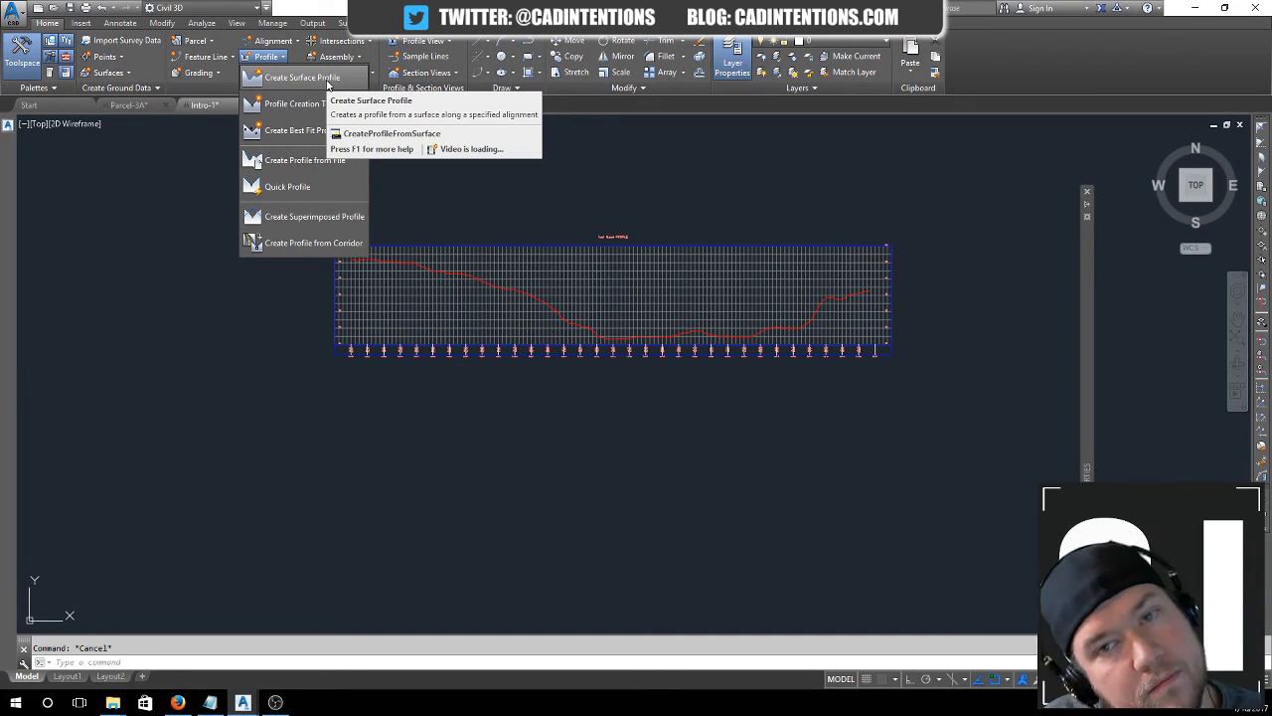
left_click(275, 42)
left_click(309, 61)
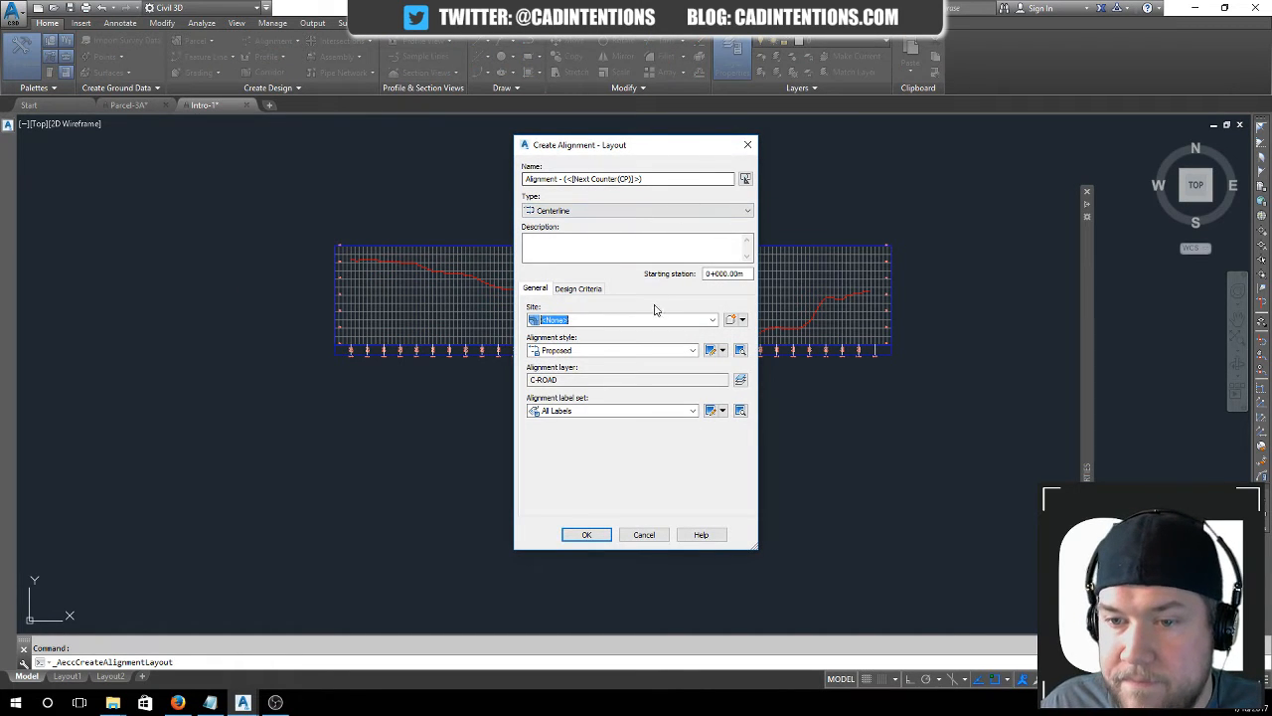
key("Escape")
left_click(548, 261)
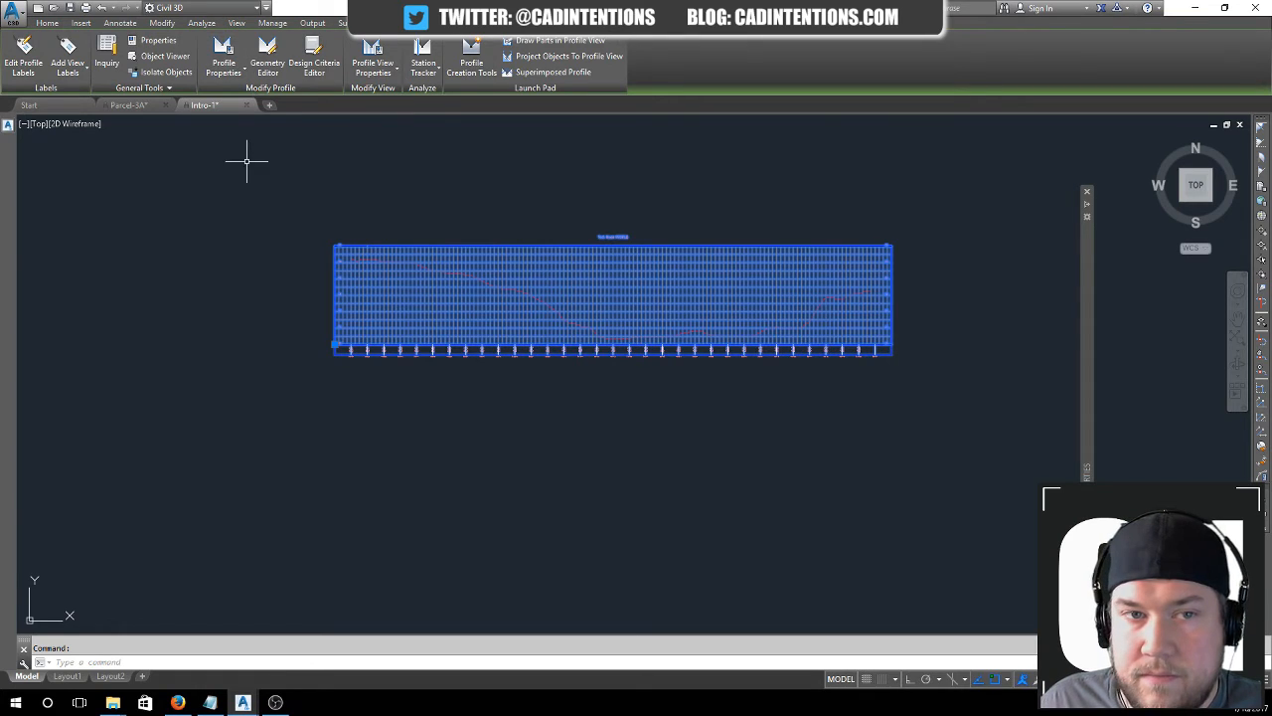
key("Escape")
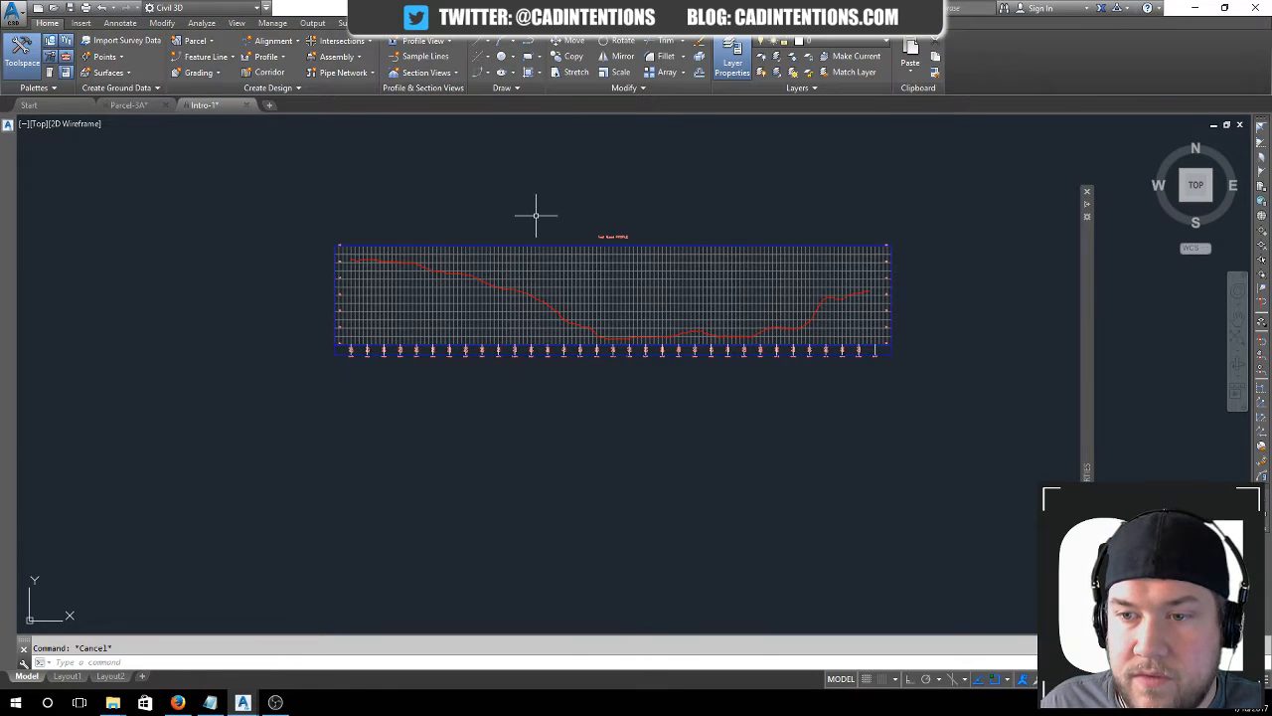
- Compare the two profile views with the surface and its alignments, ending at the Test Road profile view
scroll(536, 215, "down", 1)
middle_click_drag(346, 171, 664, 206)
middle_click_drag(434, 188, 497, 311)
scroll(440, 288, "down", 1)
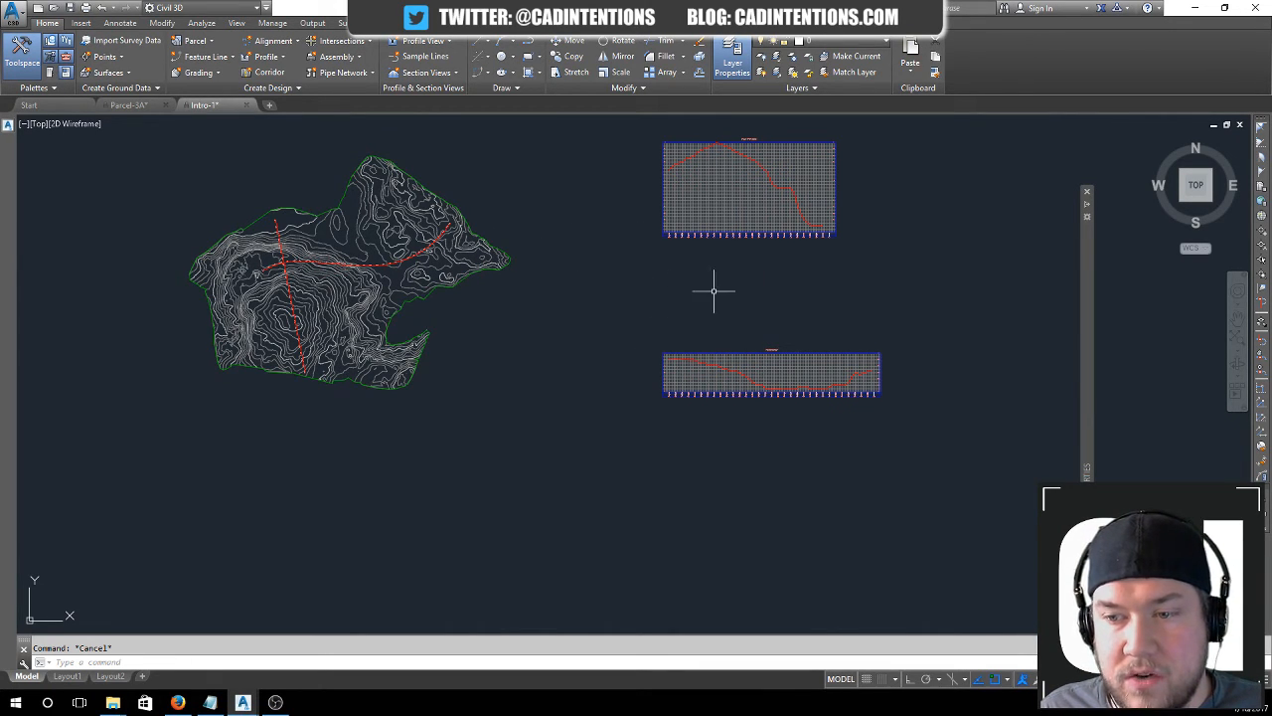
middle_click_drag(714, 292, 605, 255)
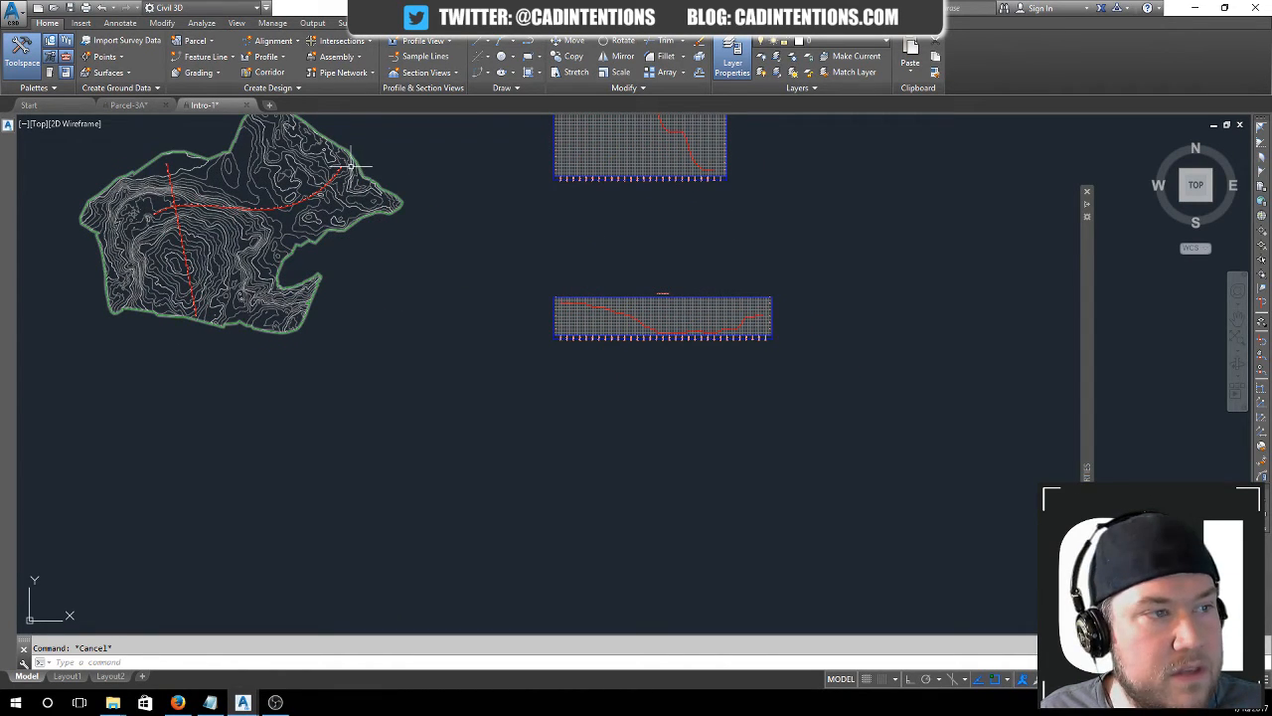
scroll(350, 159, "up", 2)
middle_click_drag(732, 363, 630, 294)
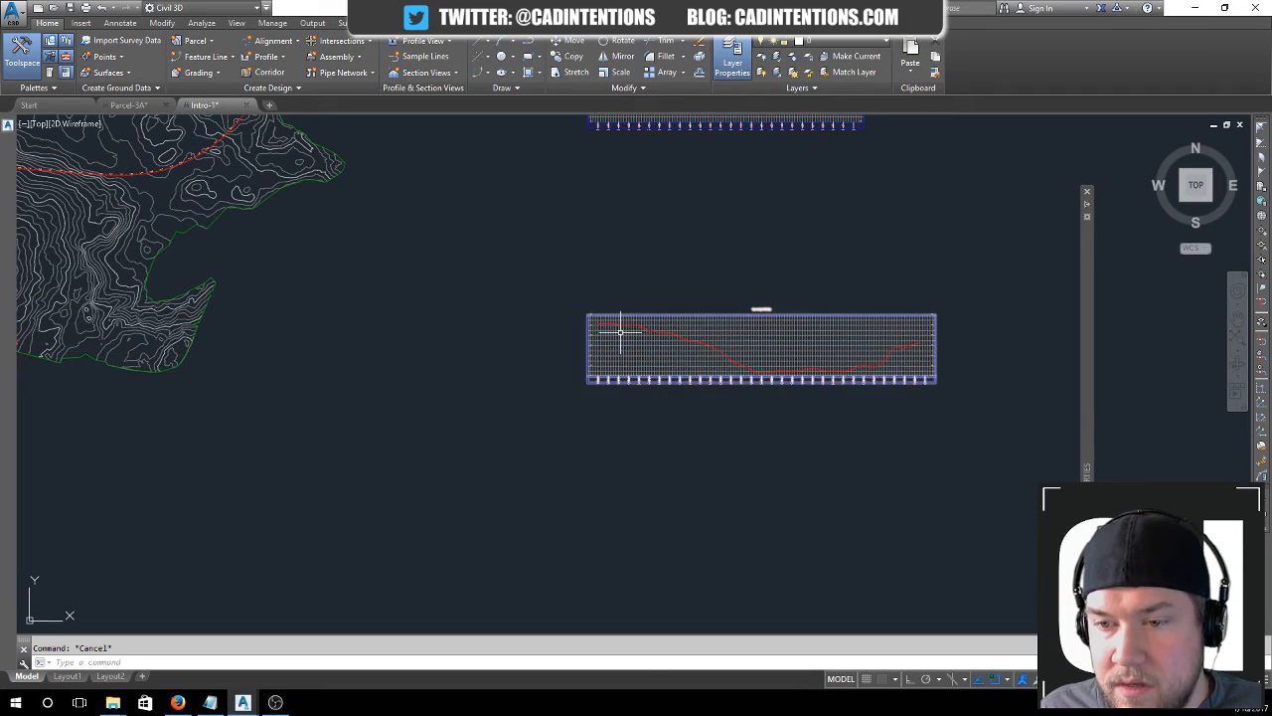
- Start a new layout profile with the Profile Creation Tools on the Test Road profile view
left_click(619, 333)
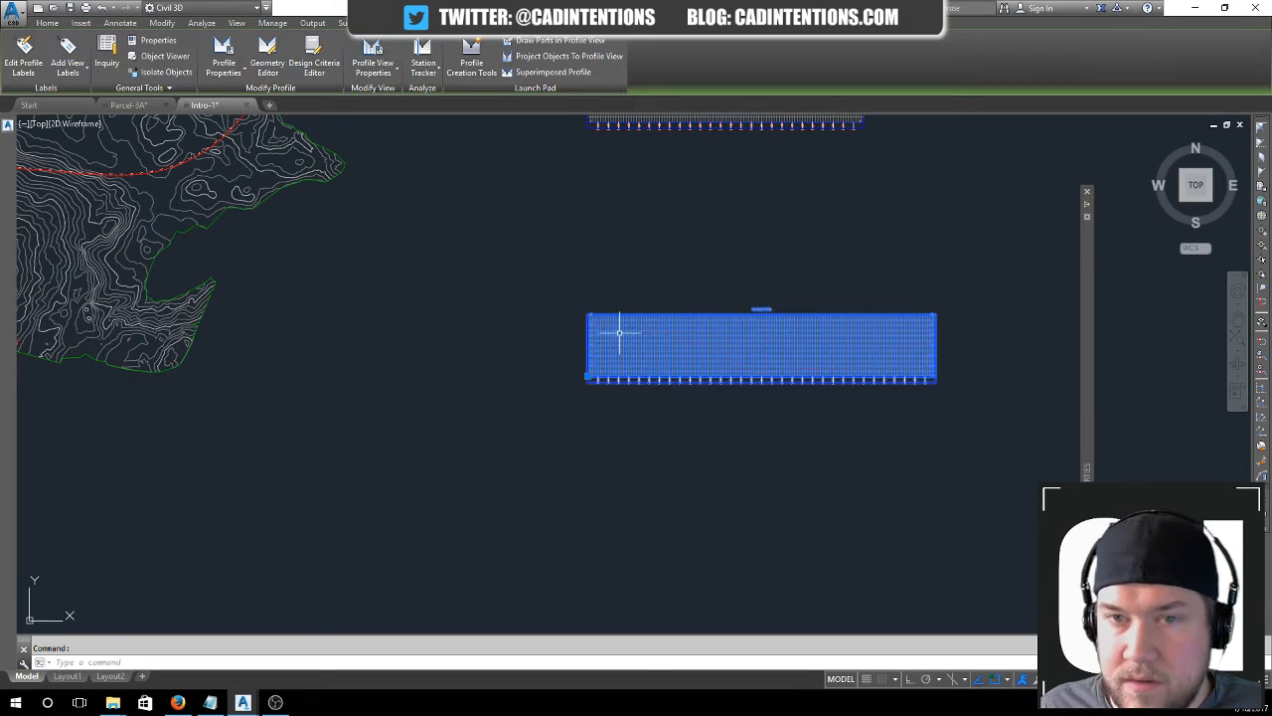
left_click(268, 60)
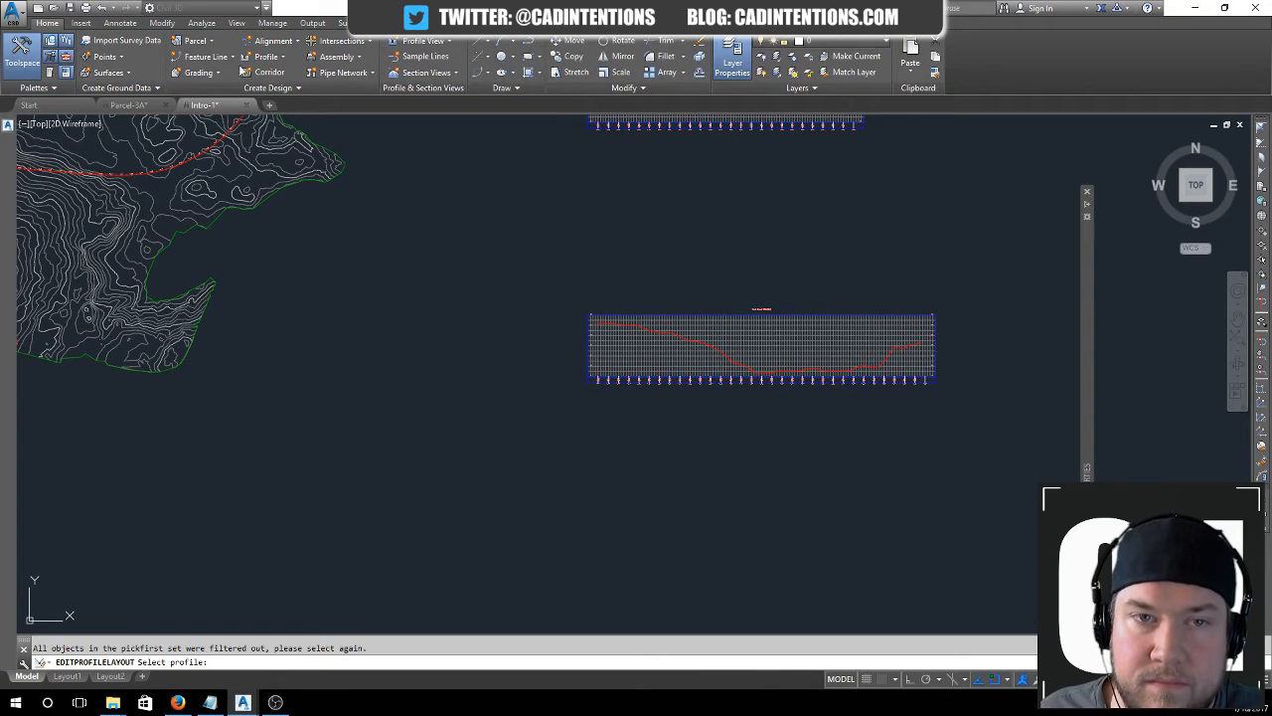
left_click(607, 342)
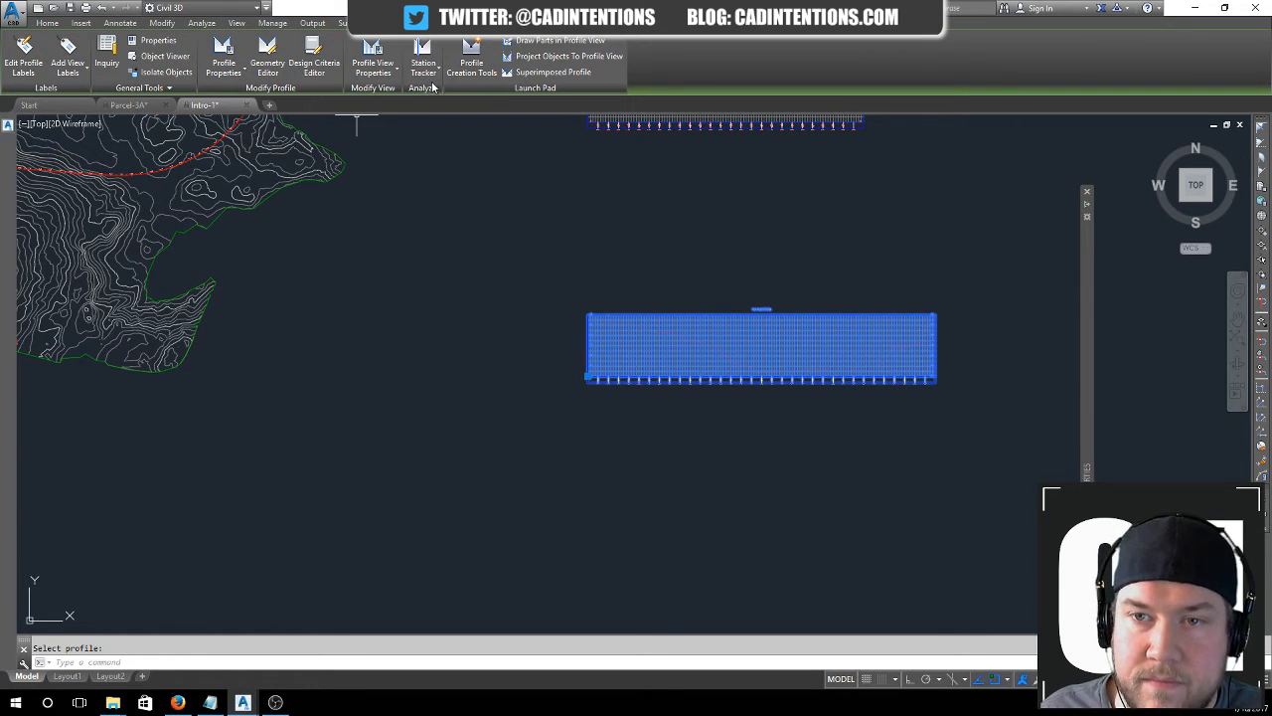
left_click(80, 23)
left_click(64, 23)
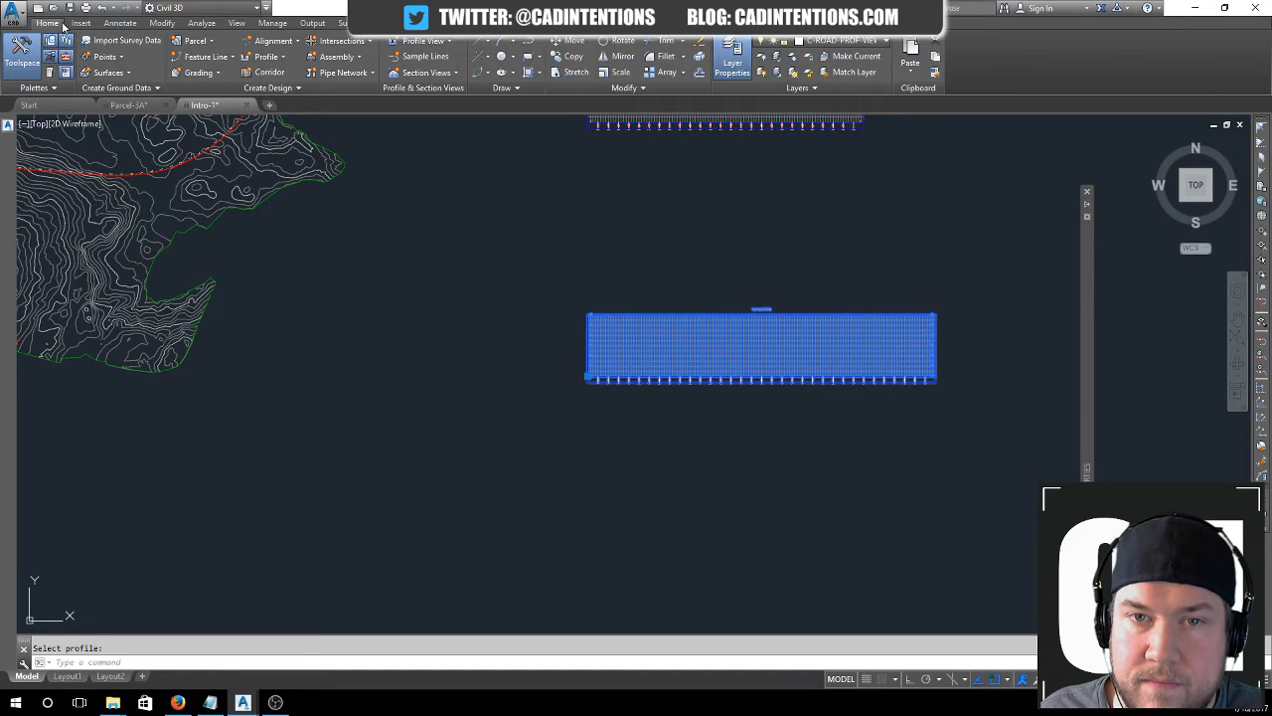
left_click(285, 58)
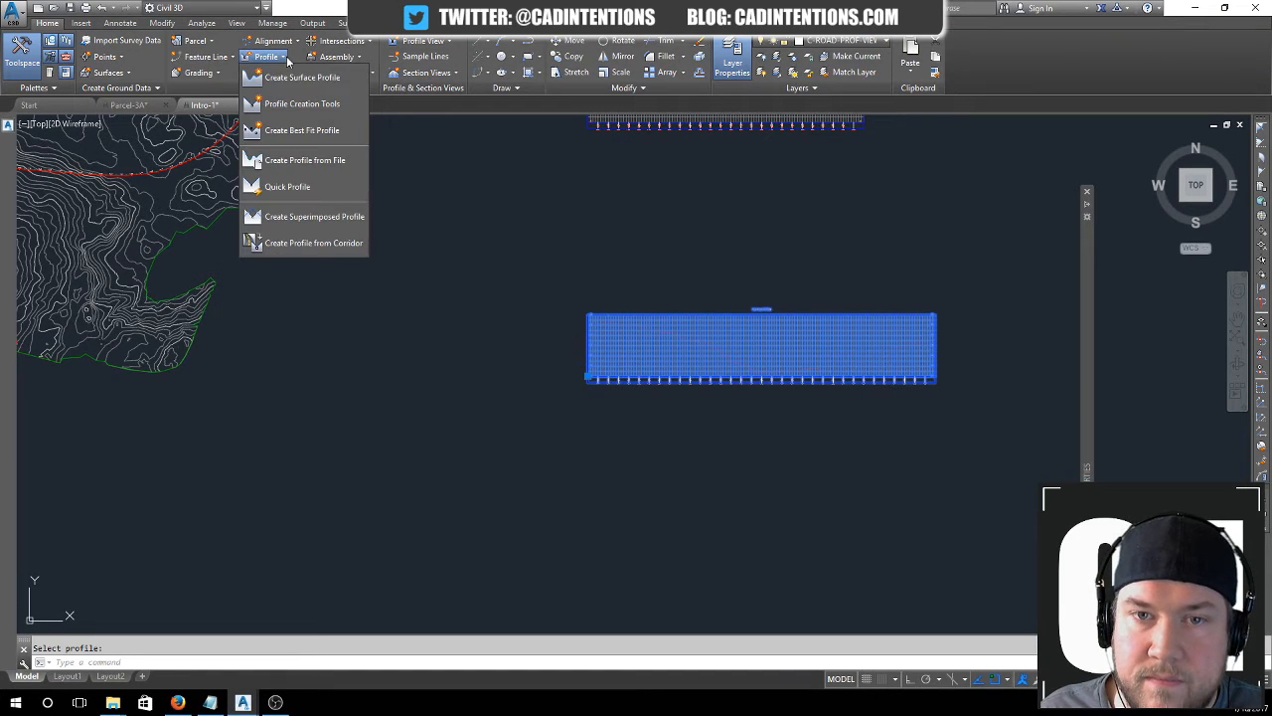
left_click(303, 104)
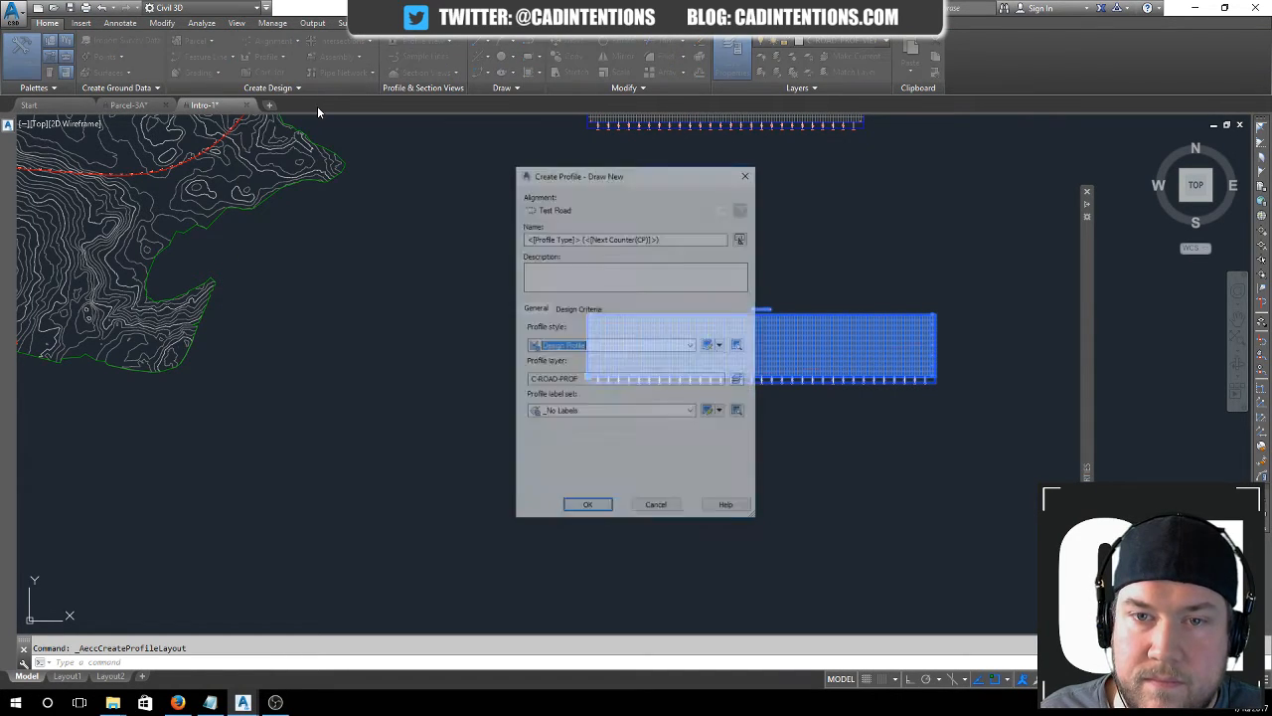
- Name the new Test Road layout profile Design Road Profile and create it with the Design Profile style and no labels
left_click_drag(614, 180, 409, 135)
left_click(453, 194)
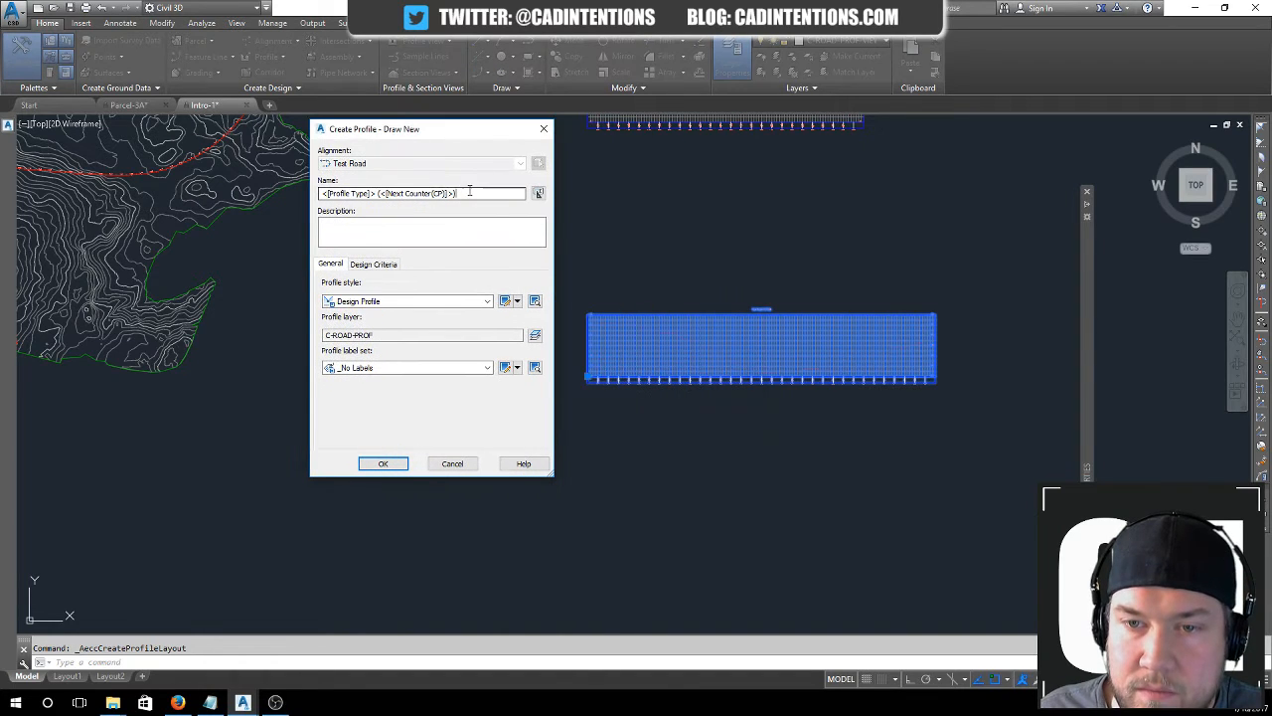
left_click_drag(467, 193, 321, 194)
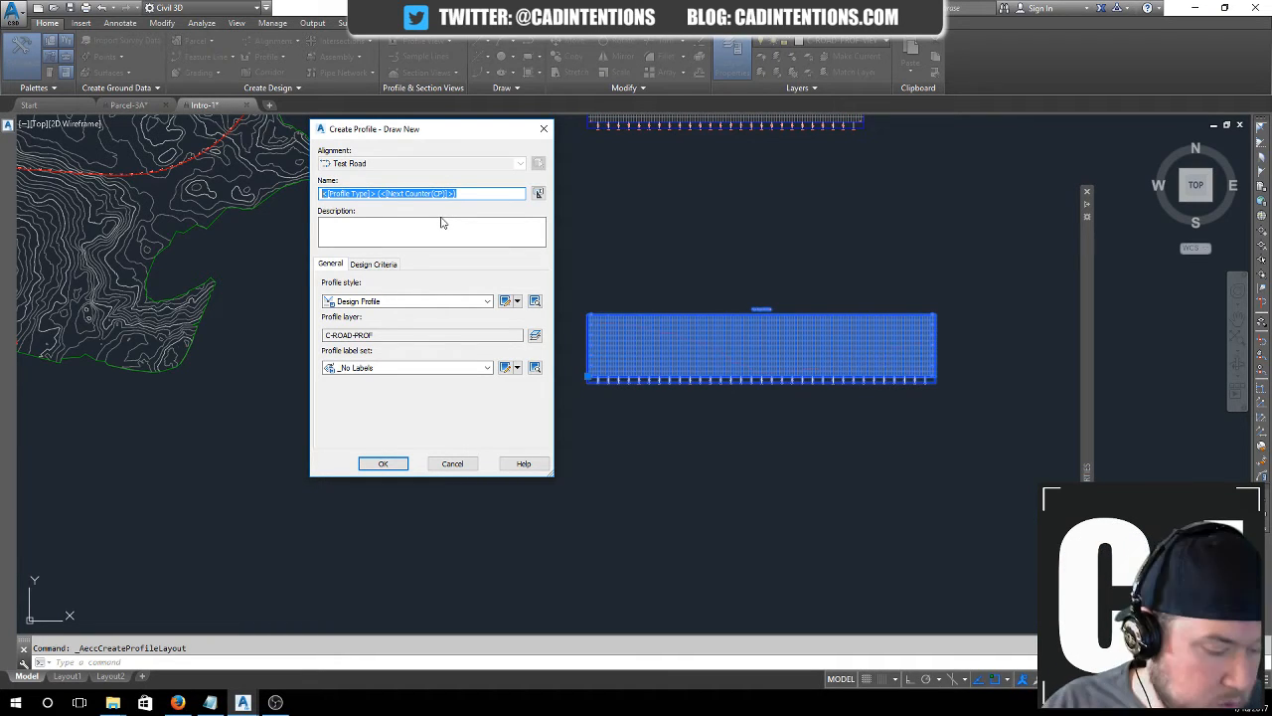
type("c")
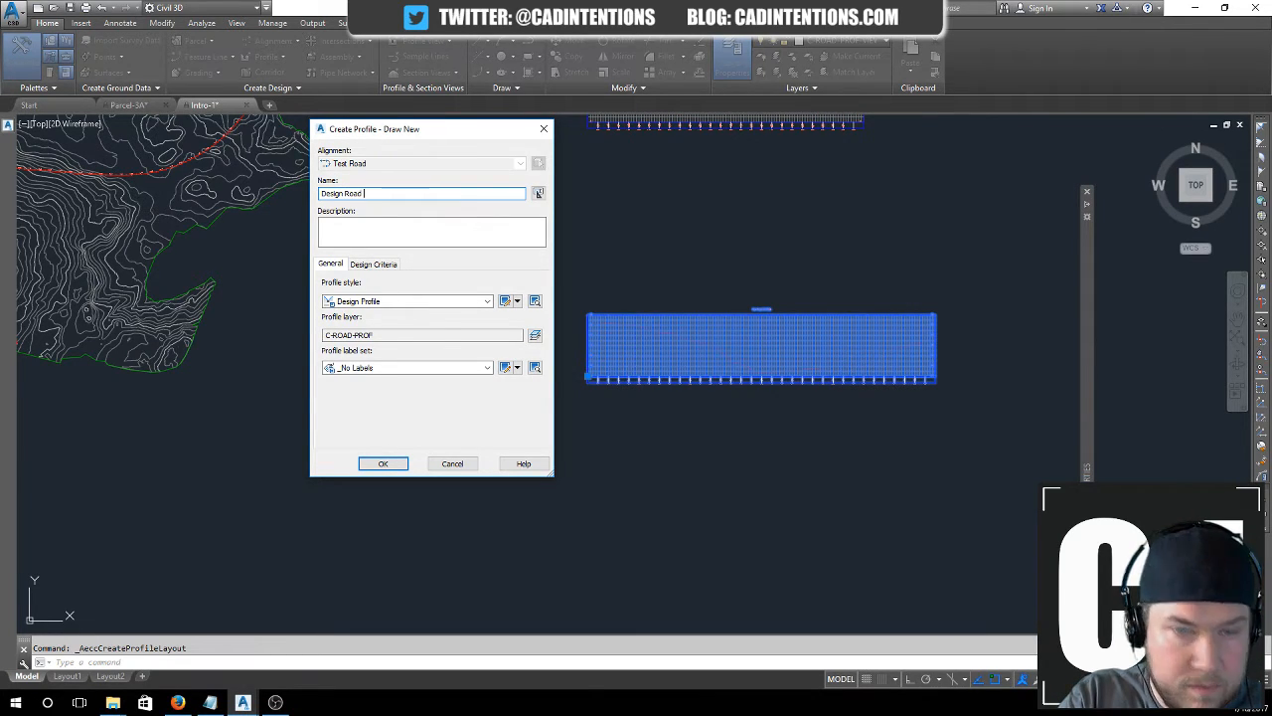
type("esign Road Profile")
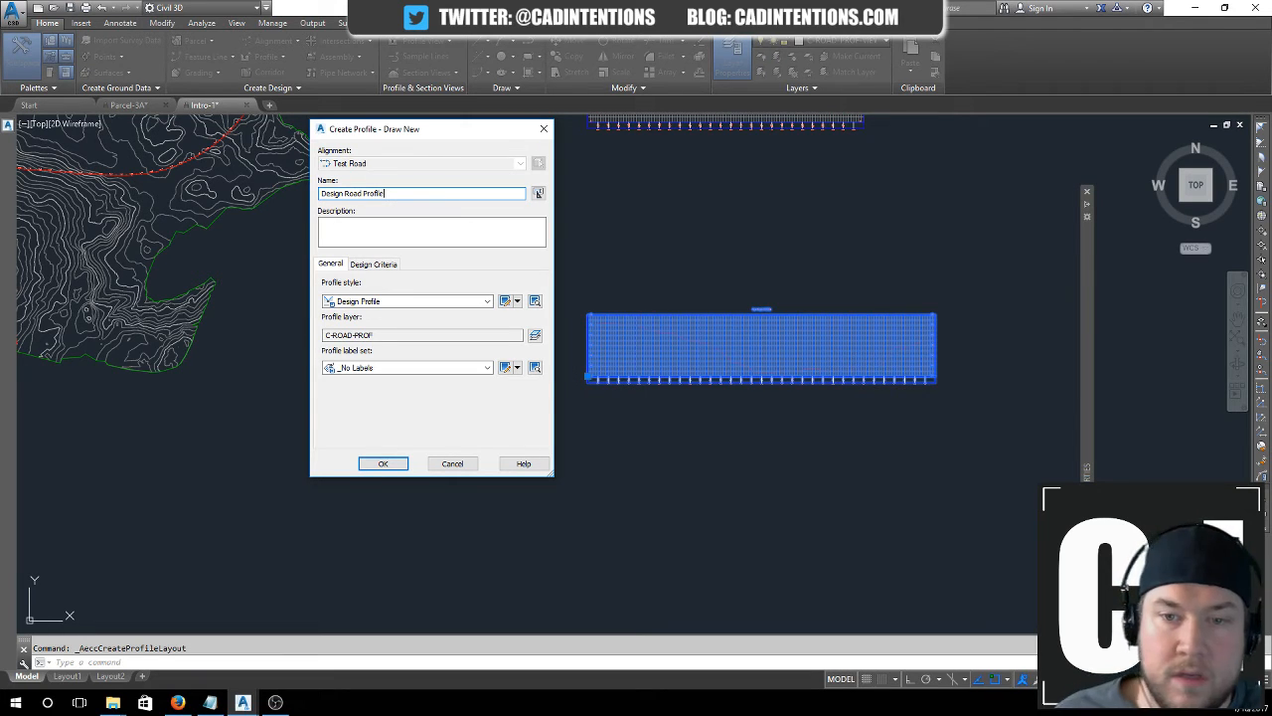
left_click(391, 465)
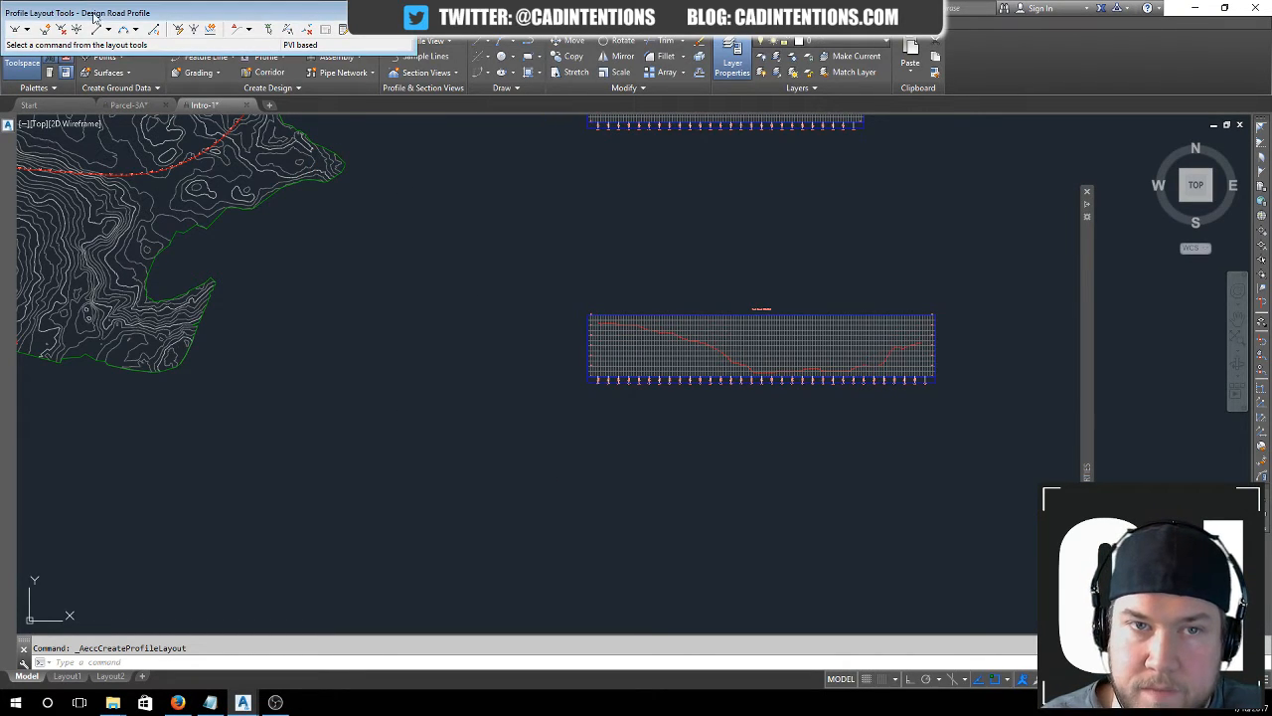
mouse_move(92, 17)
left_mouse_down()
mouse_move(212, 165)
mouse_move(394, 140)
left_mouse_up()
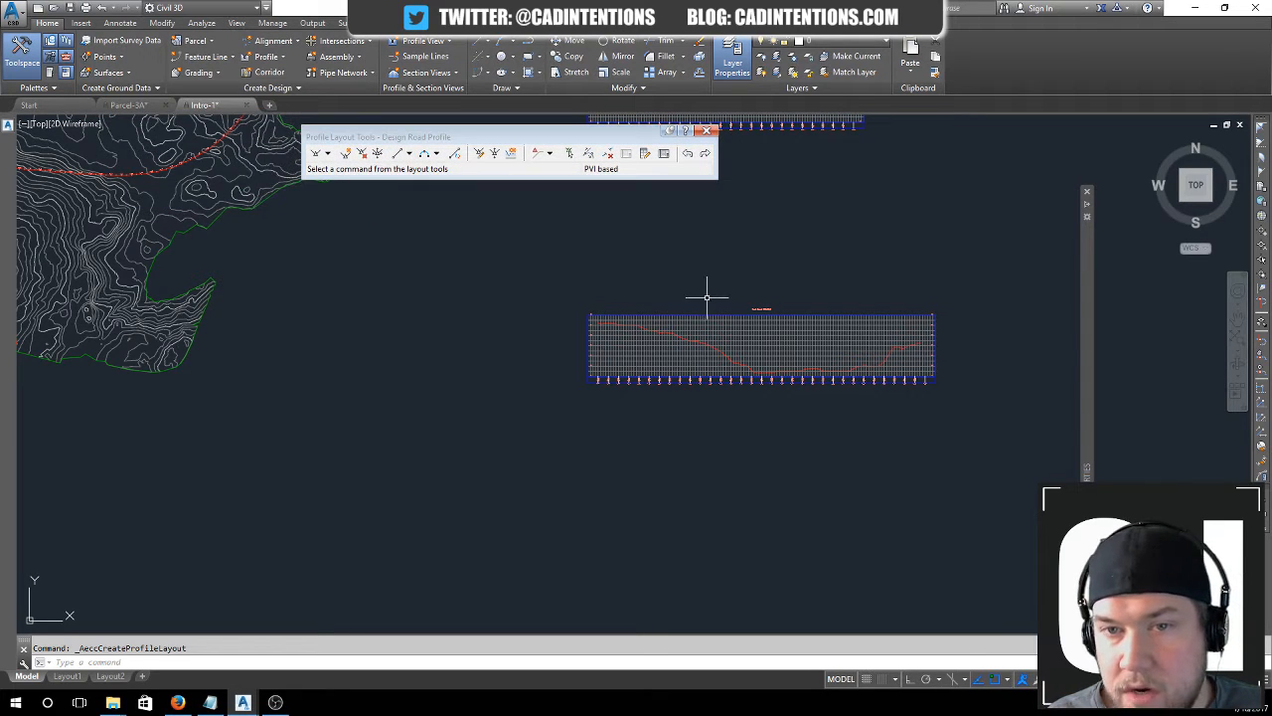
scroll(707, 296, "up", 2)
middle_click_drag(733, 335, 468, 273)
scroll(384, 284, "up", 2)
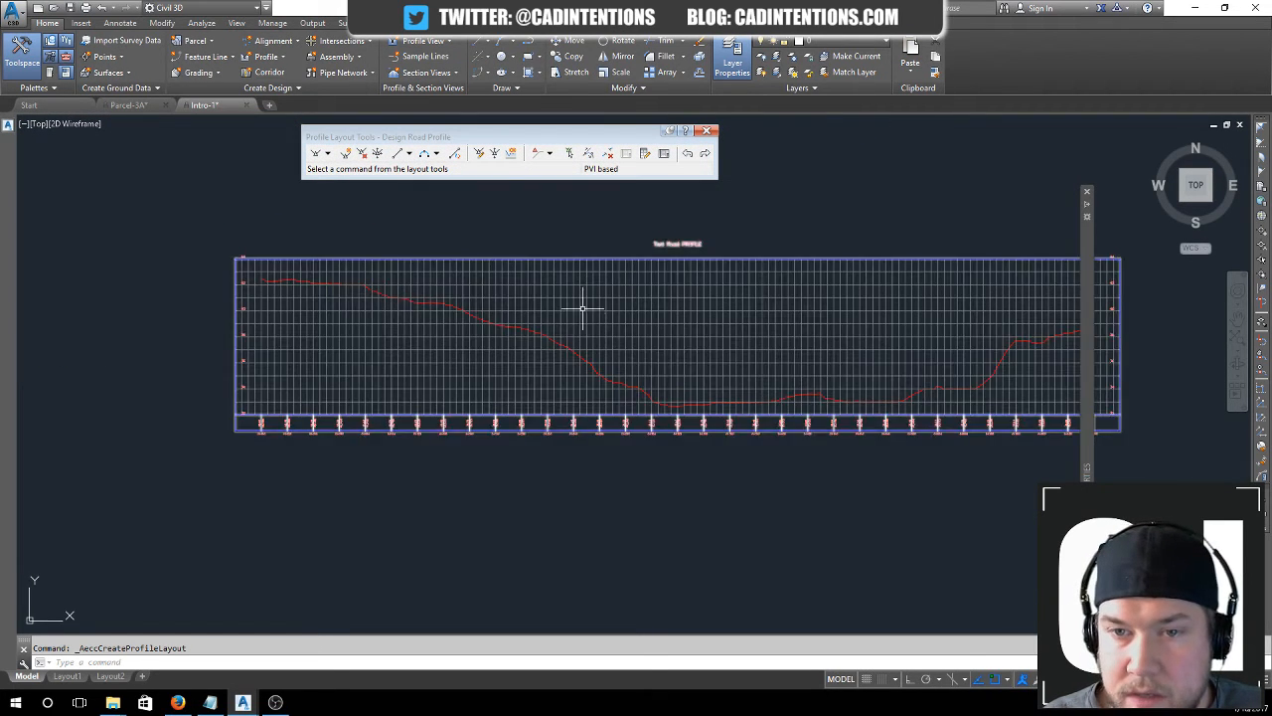
middle_click_drag(582, 309, 477, 286)
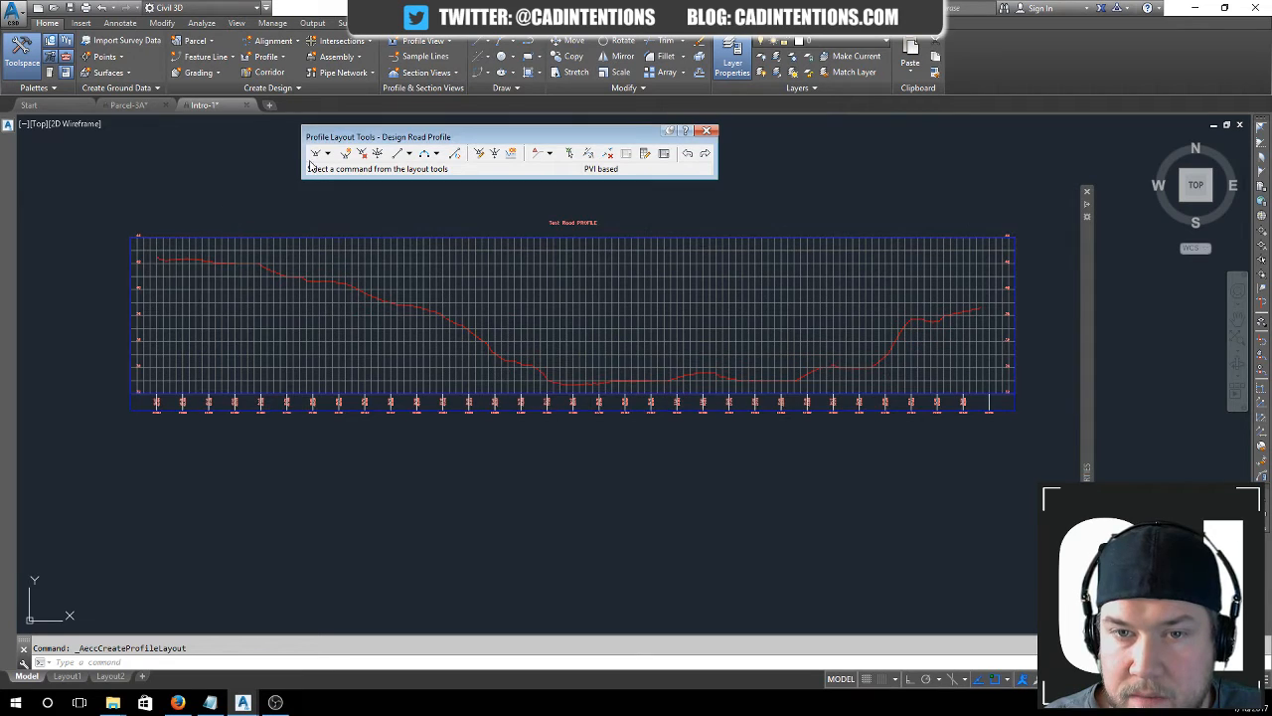
left_click(304, 236)
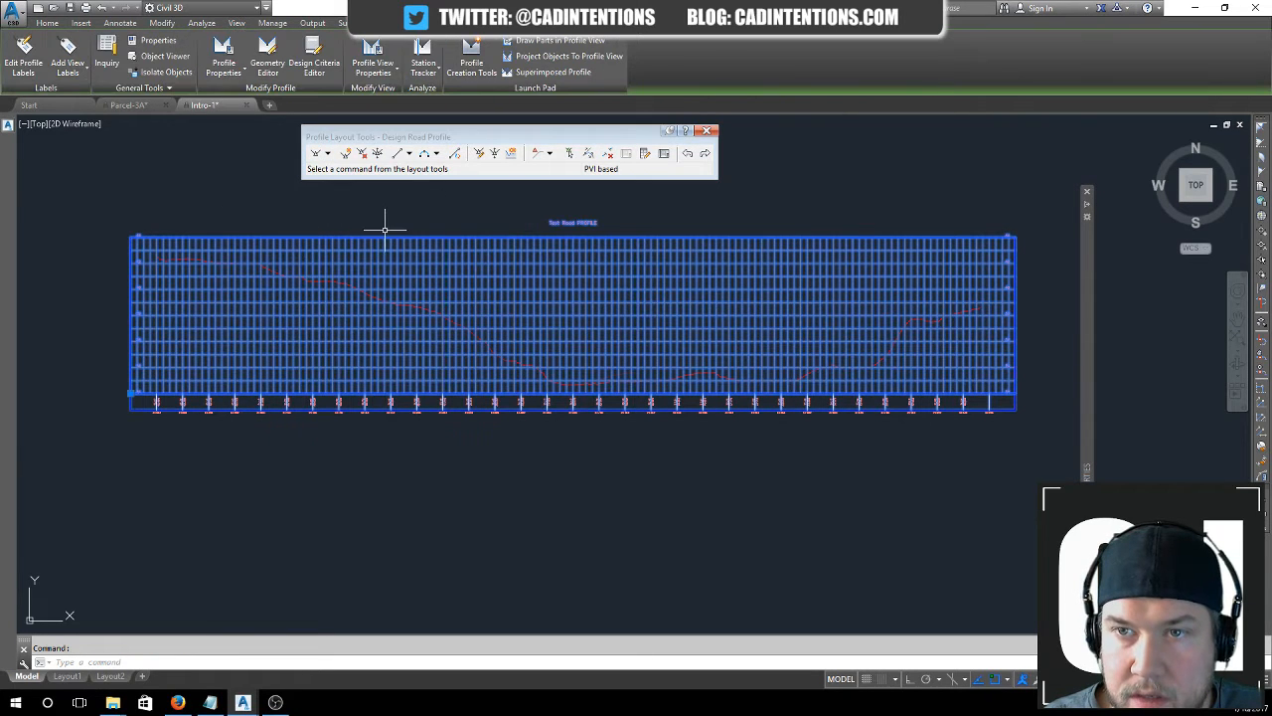
left_click(321, 155)
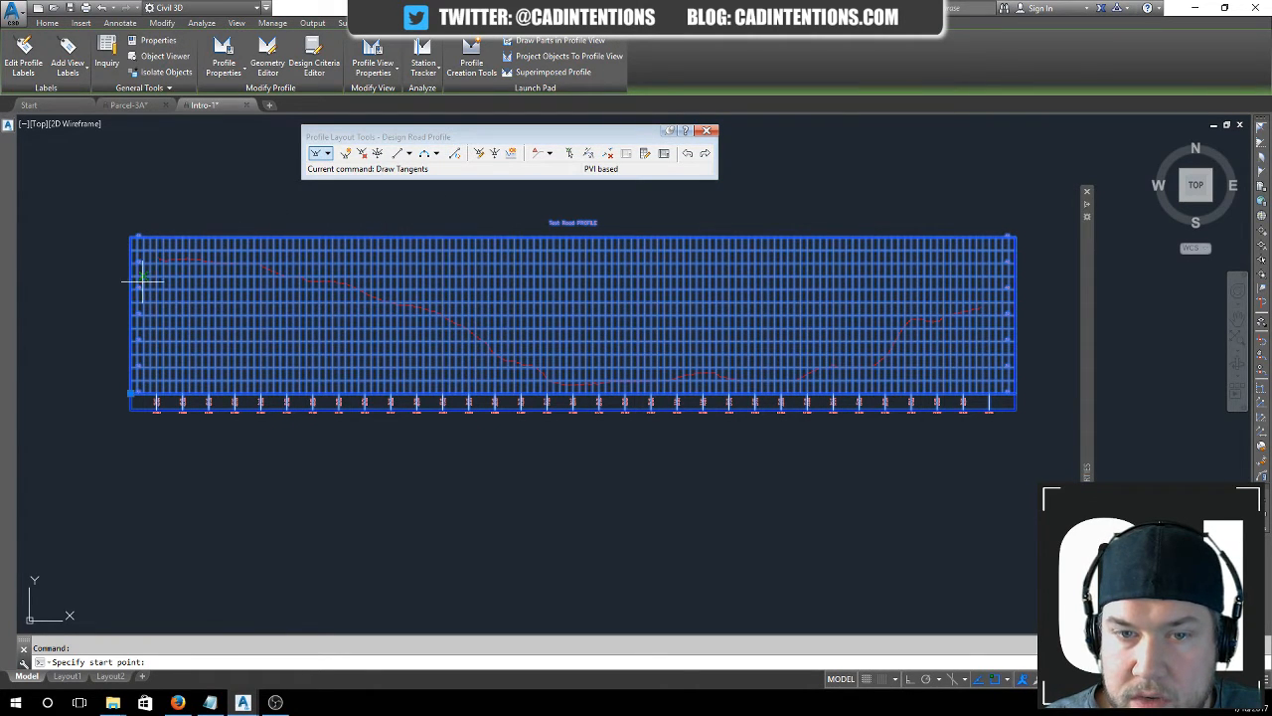
key("Escape")
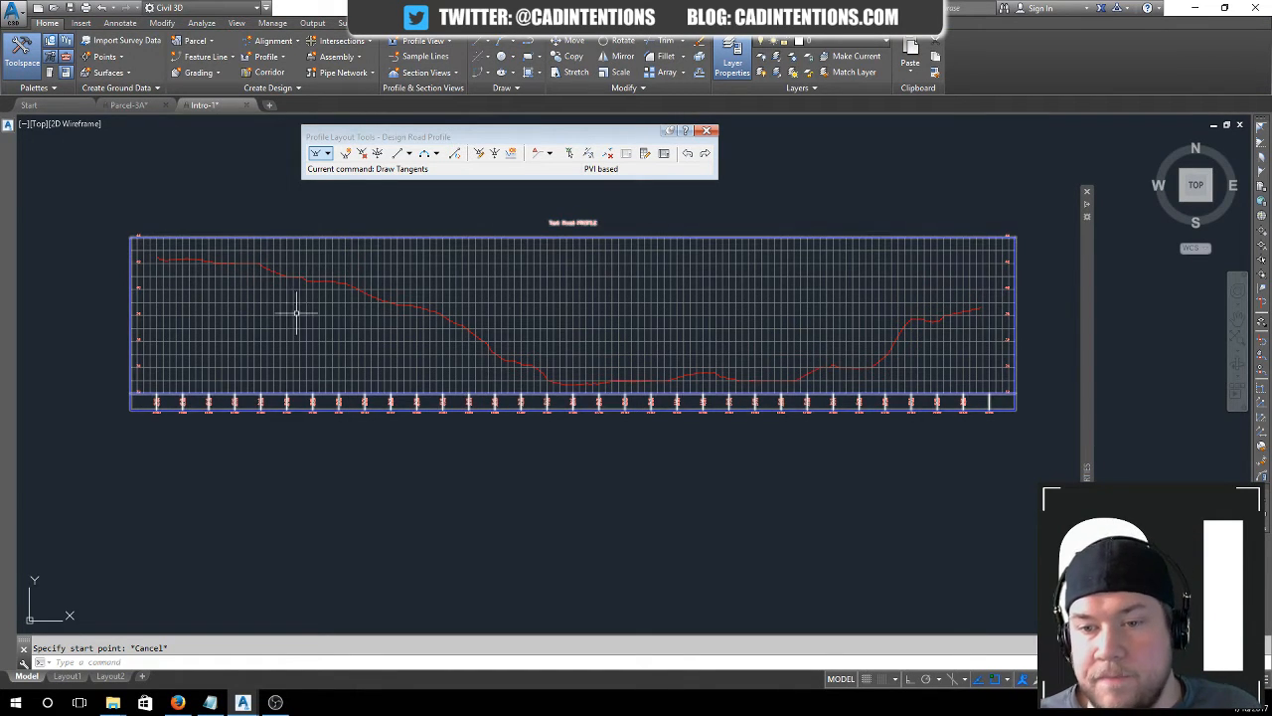
- Draw the first design tangent from the start of the ground line to the ground line at about station 0+270
left_click(316, 154)
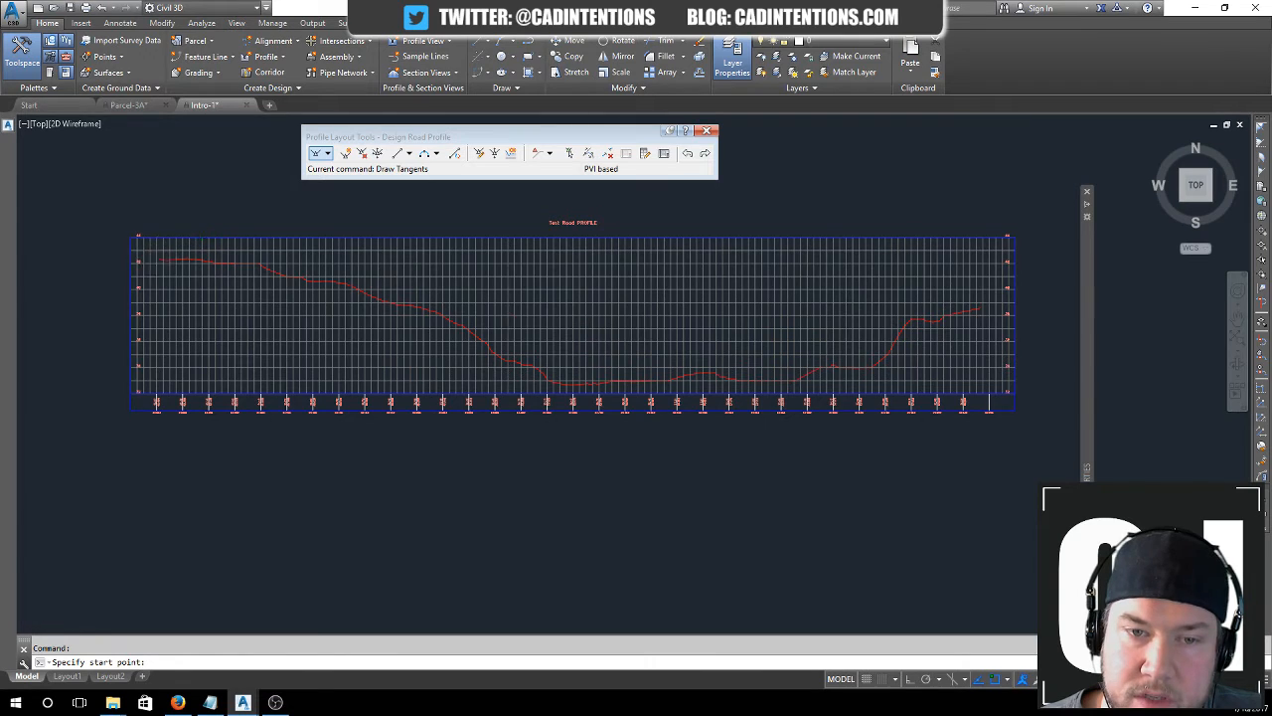
scroll(156, 259, "up", 2)
left_click(156, 258)
scroll(159, 263, "up", 3)
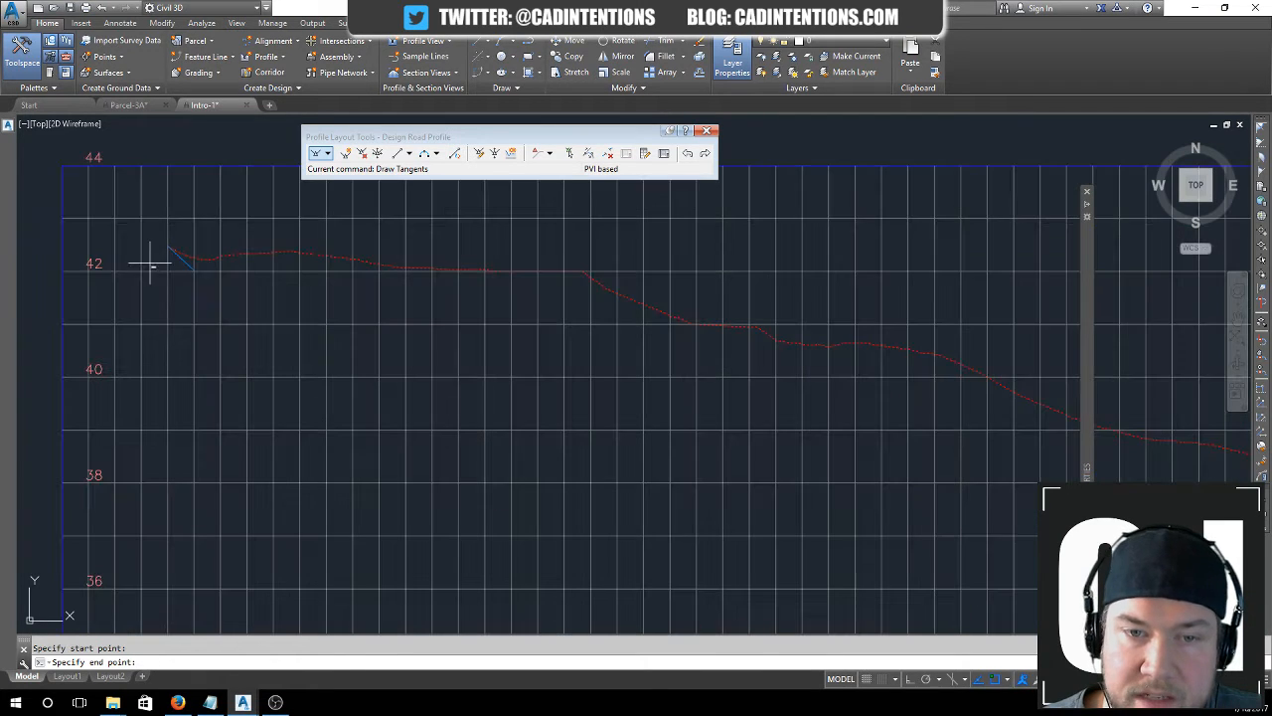
key("F3")
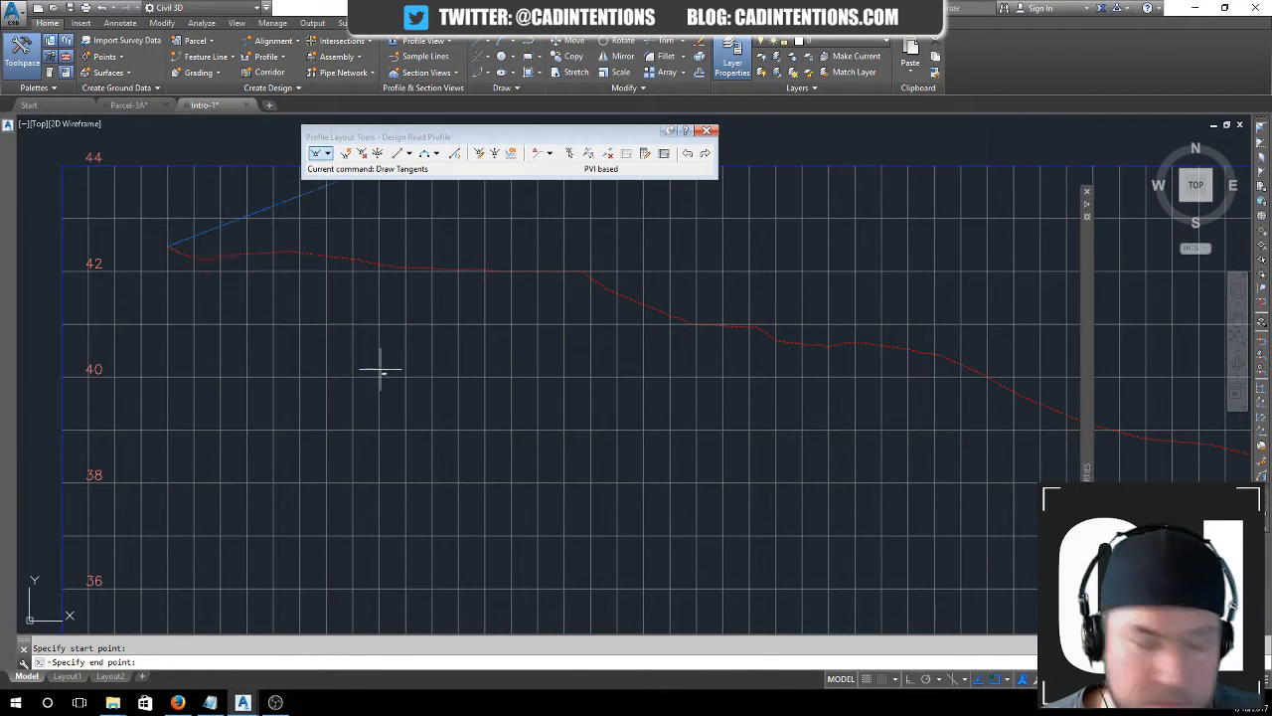
scroll(537, 377, "down", 5)
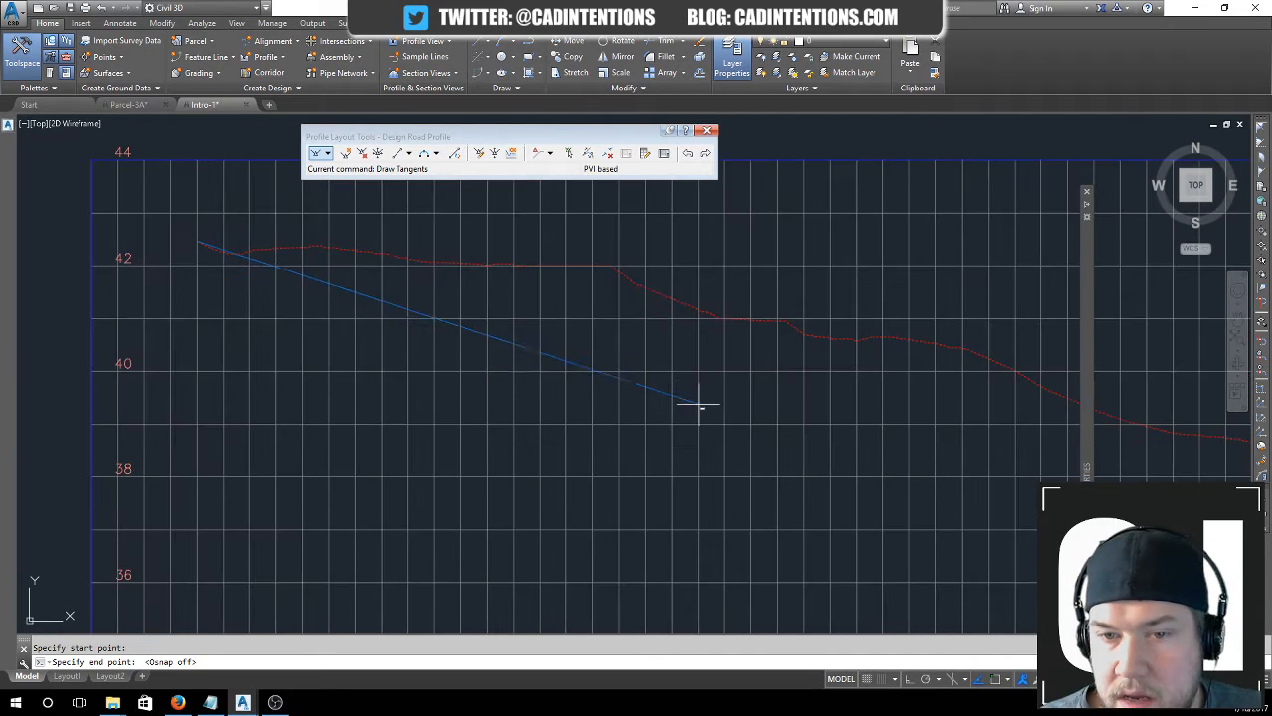
scroll(590, 348, "down", 2)
scroll(648, 335, "down", 1)
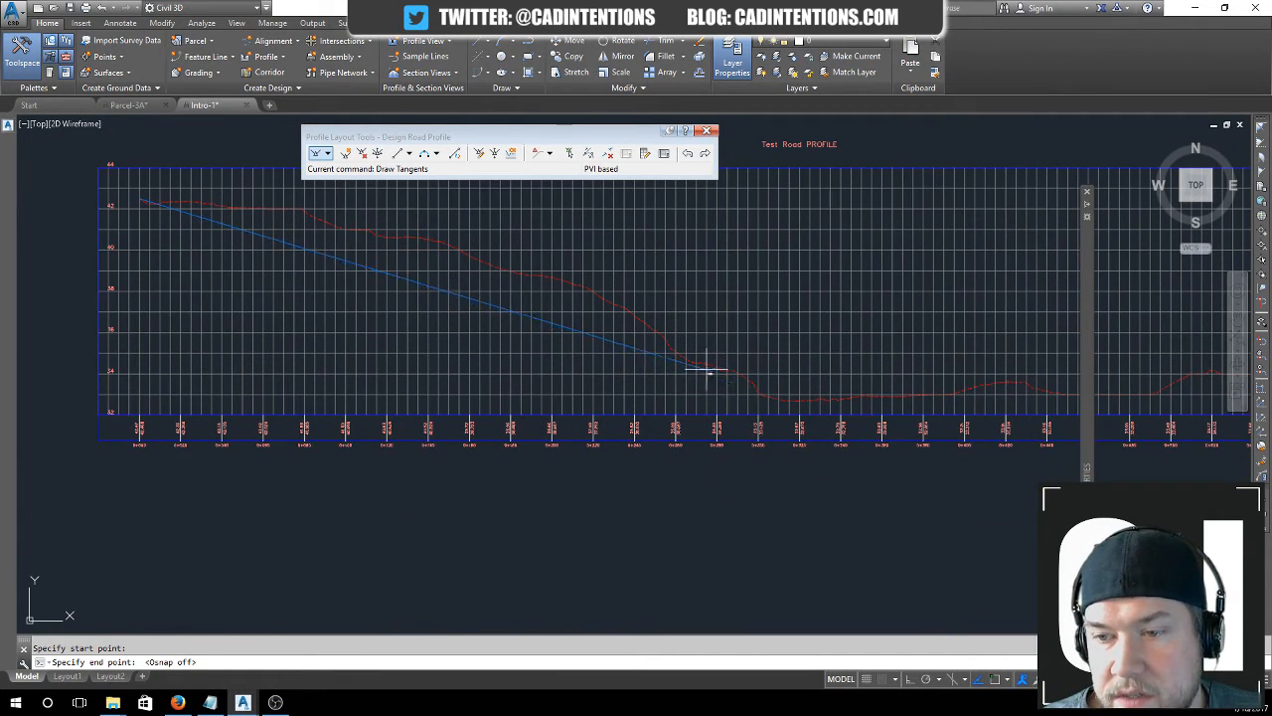
scroll(698, 368, "up", 1)
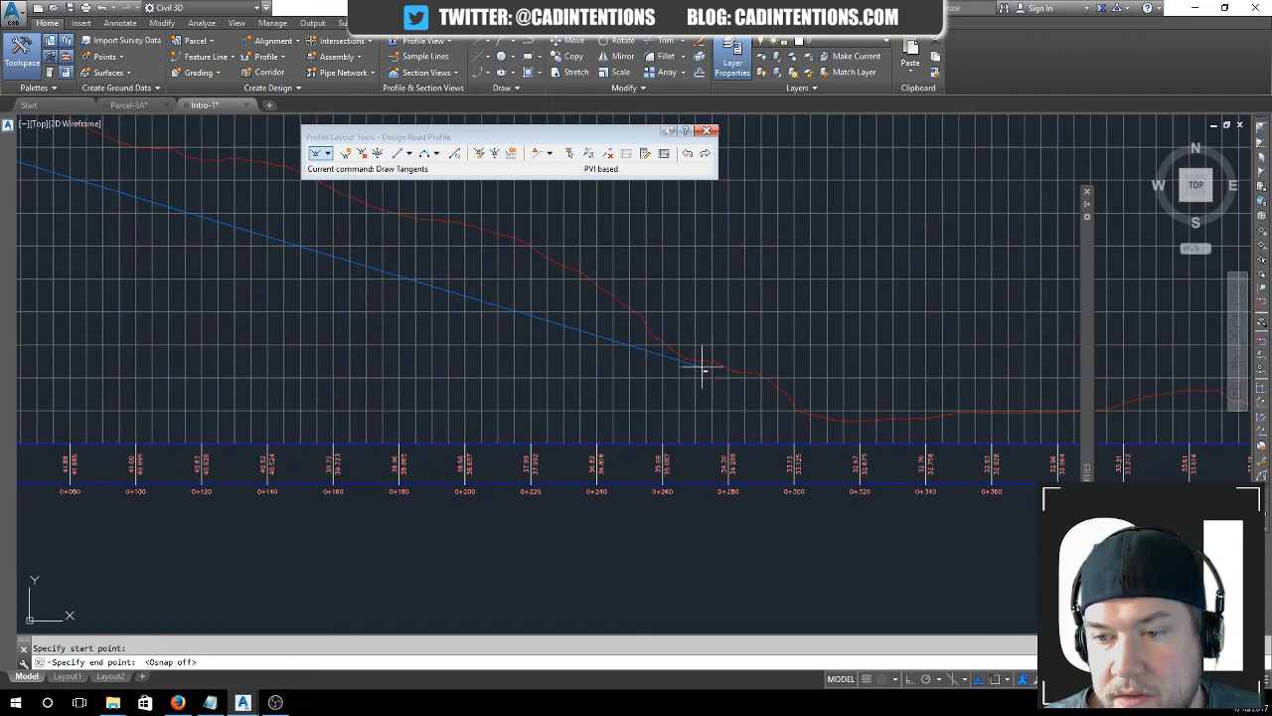
key("F3")
left_click(698, 366)
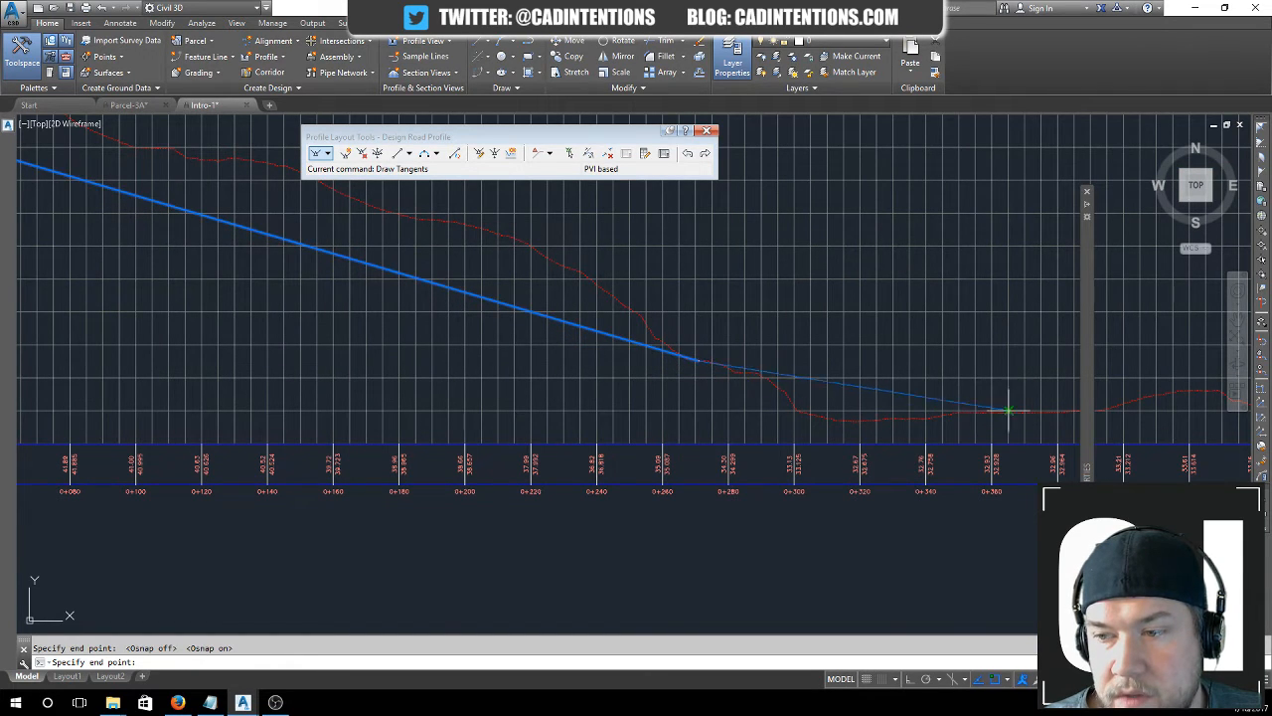
- Continue the design profile with a tangent down to the ground line at about station 0+300
middle_click_drag(1008, 411, 659, 332)
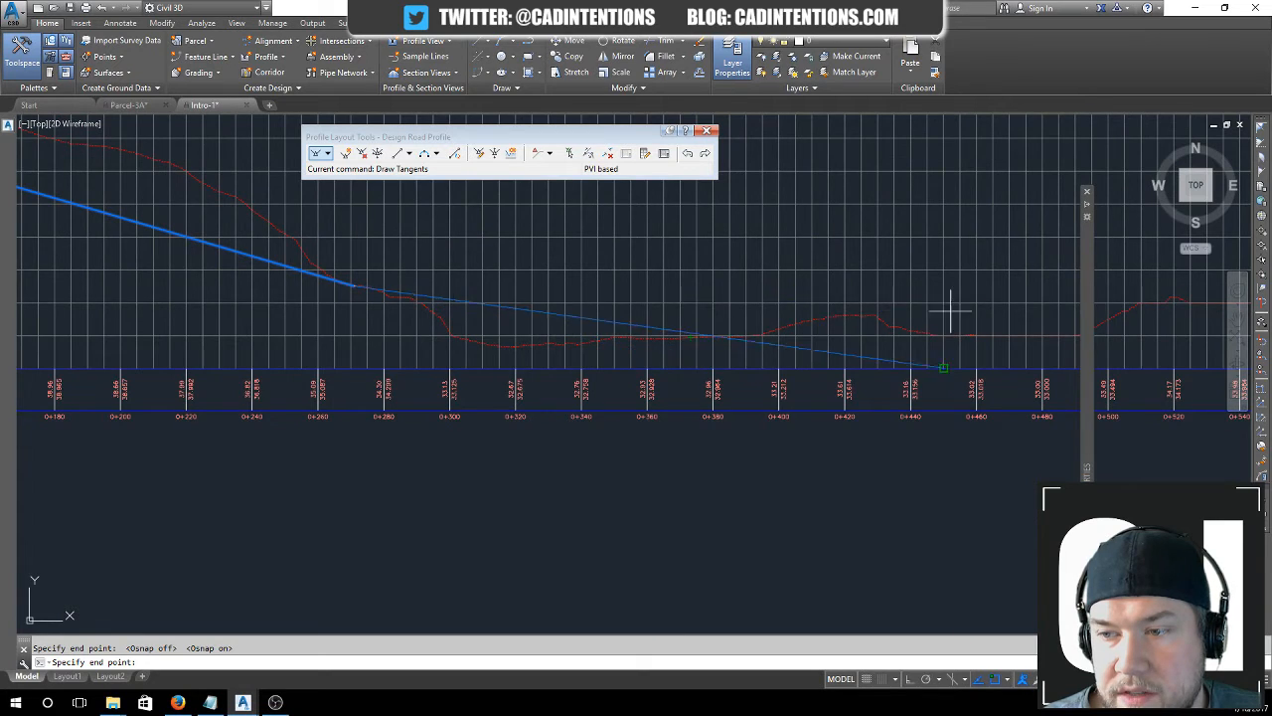
scroll(988, 301, "down", 2)
middle_click_drag(988, 301, 703, 273)
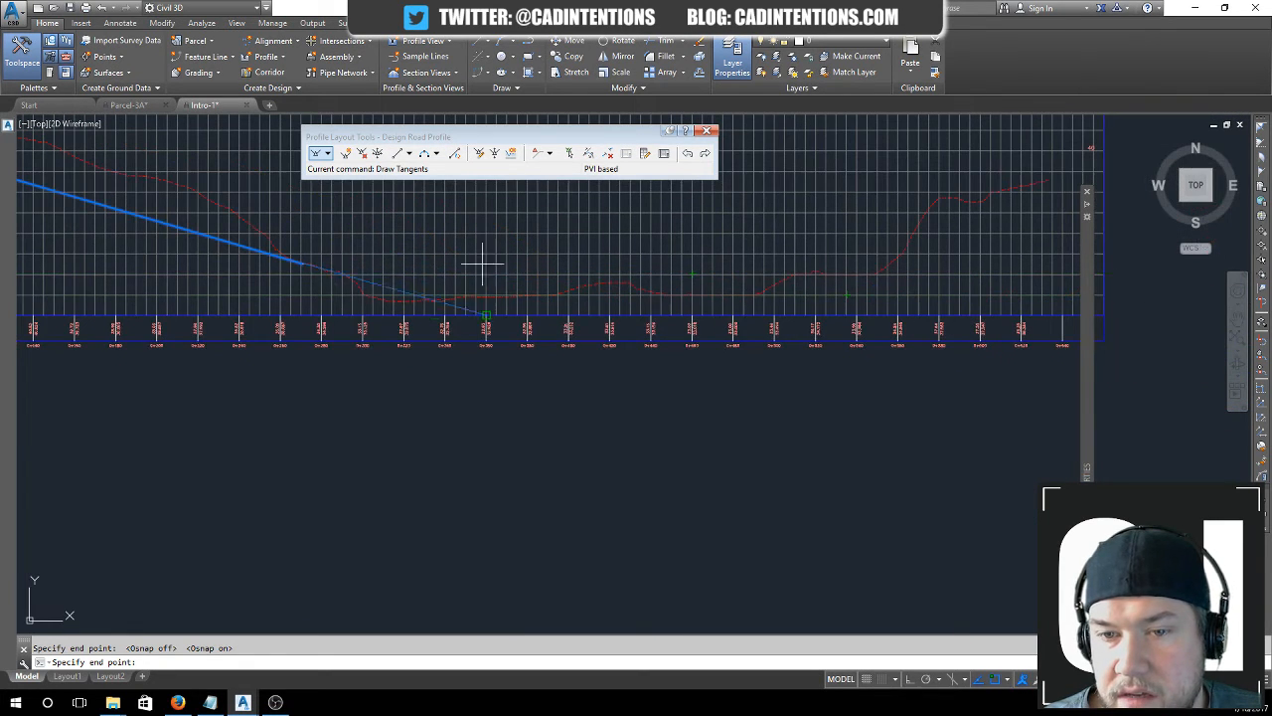
scroll(356, 256, "up", 2)
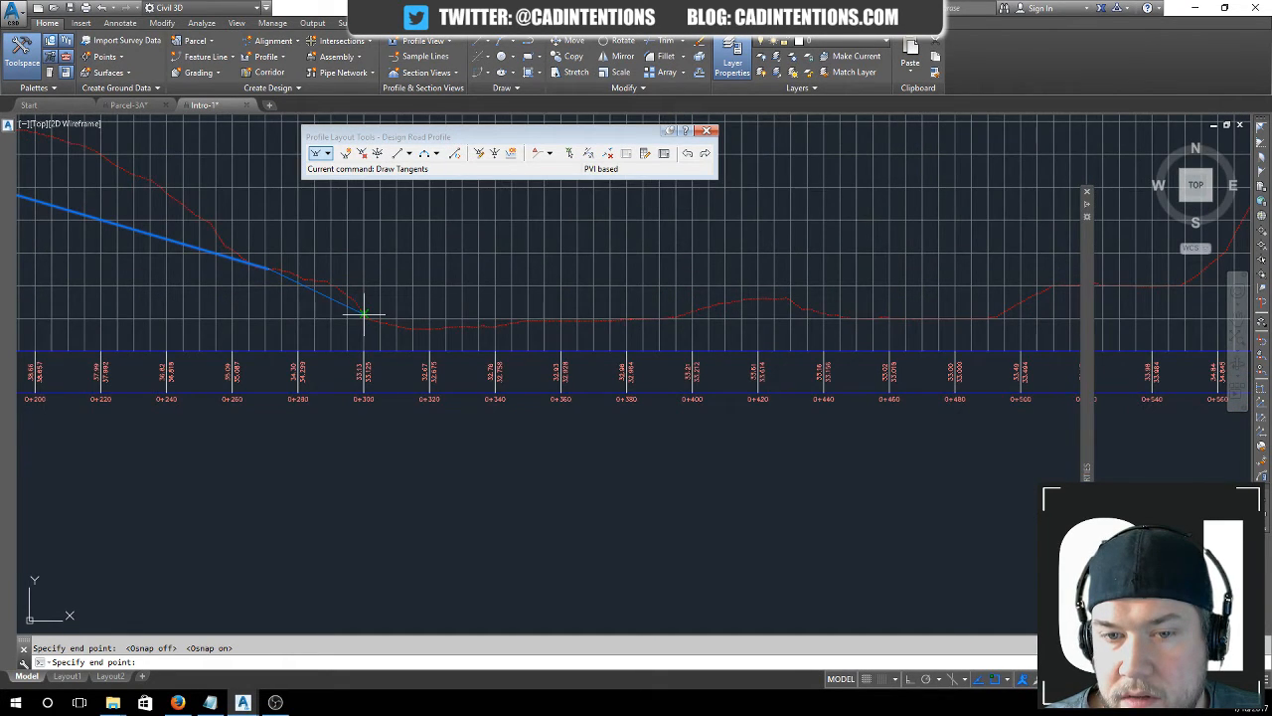
scroll(364, 315, "up", 2)
left_click(375, 327)
scroll(618, 329, "down", 2)
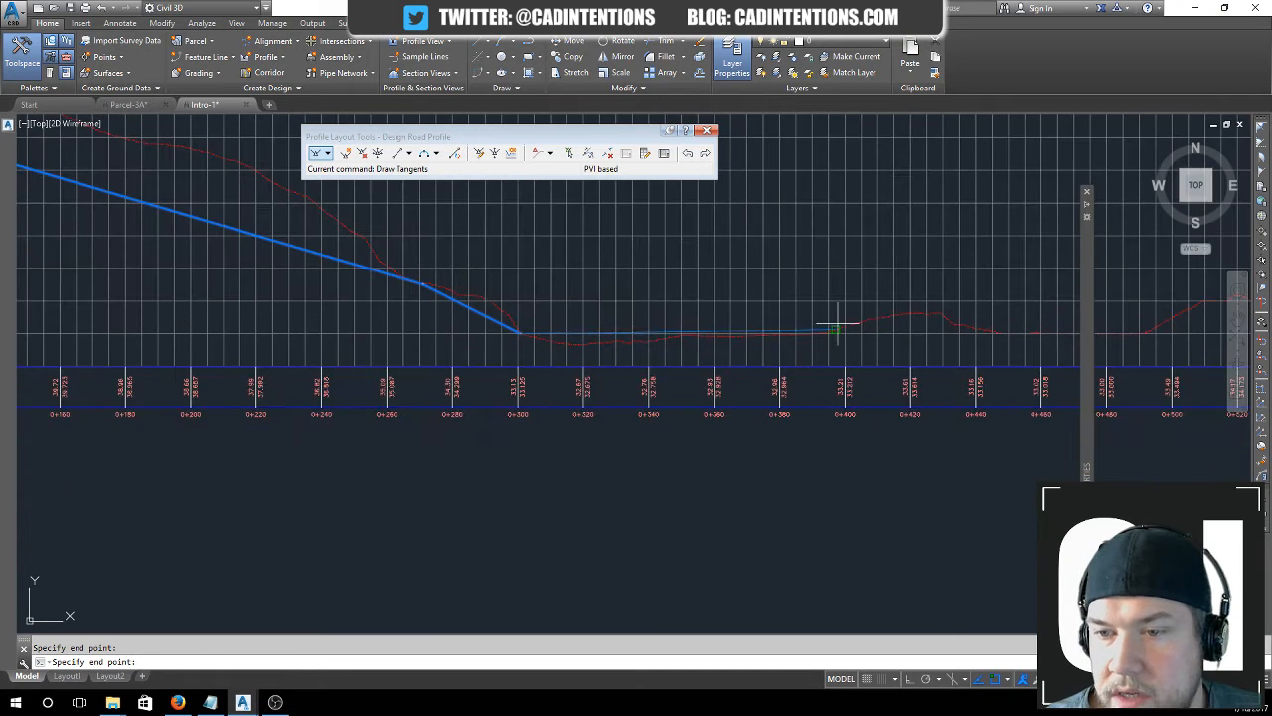
- Add a long, nearly flat tangent ending on the ground line at station 0+500
middle_click_drag(838, 323, 705, 319)
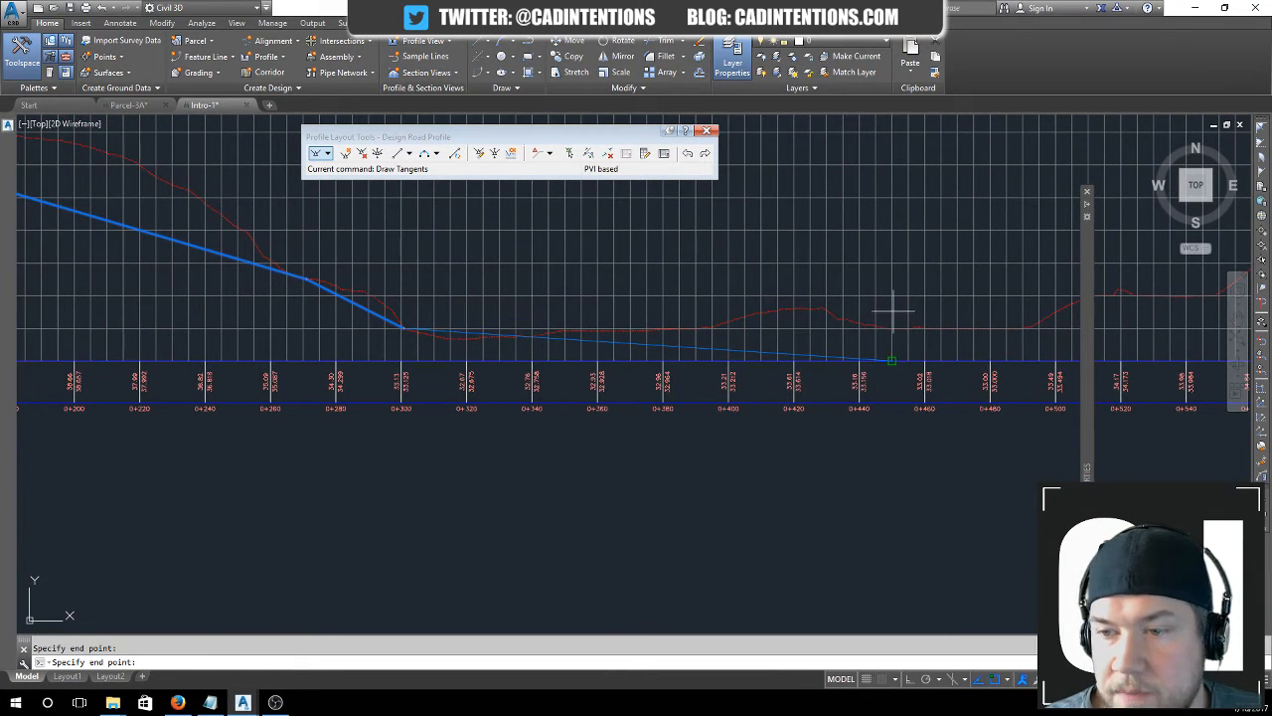
middle_click_drag(893, 311, 686, 291)
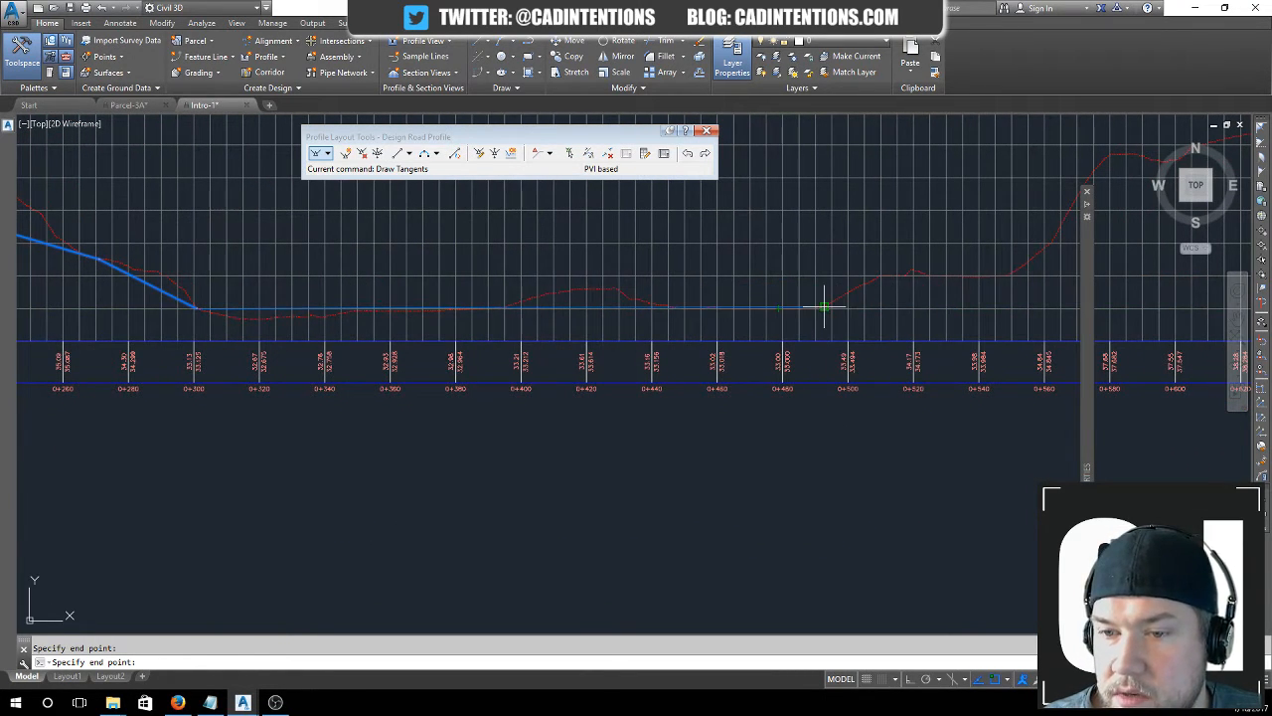
scroll(824, 307, "up", 2)
left_click(889, 269)
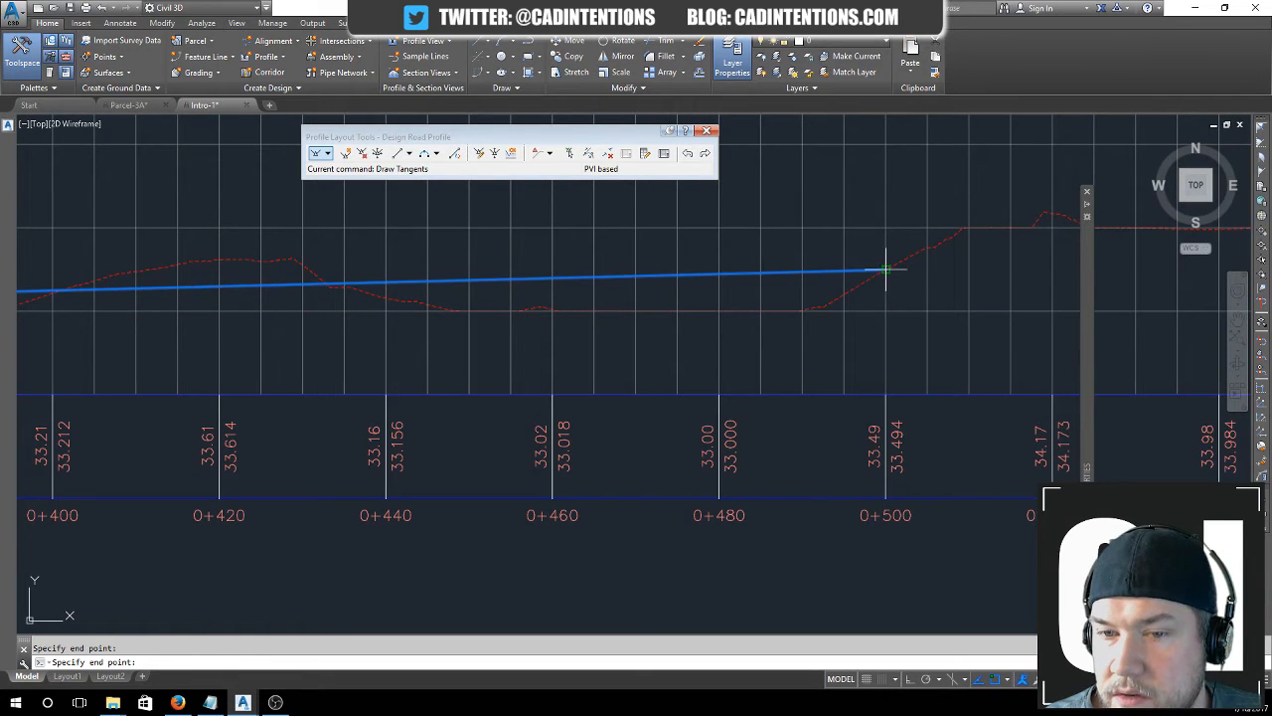
- Extend the design profile with tangents to about station 0+549 and the end of the ground line, completing the layout
scroll(931, 256, "down", 2)
middle_click_drag(891, 256, 547, 256)
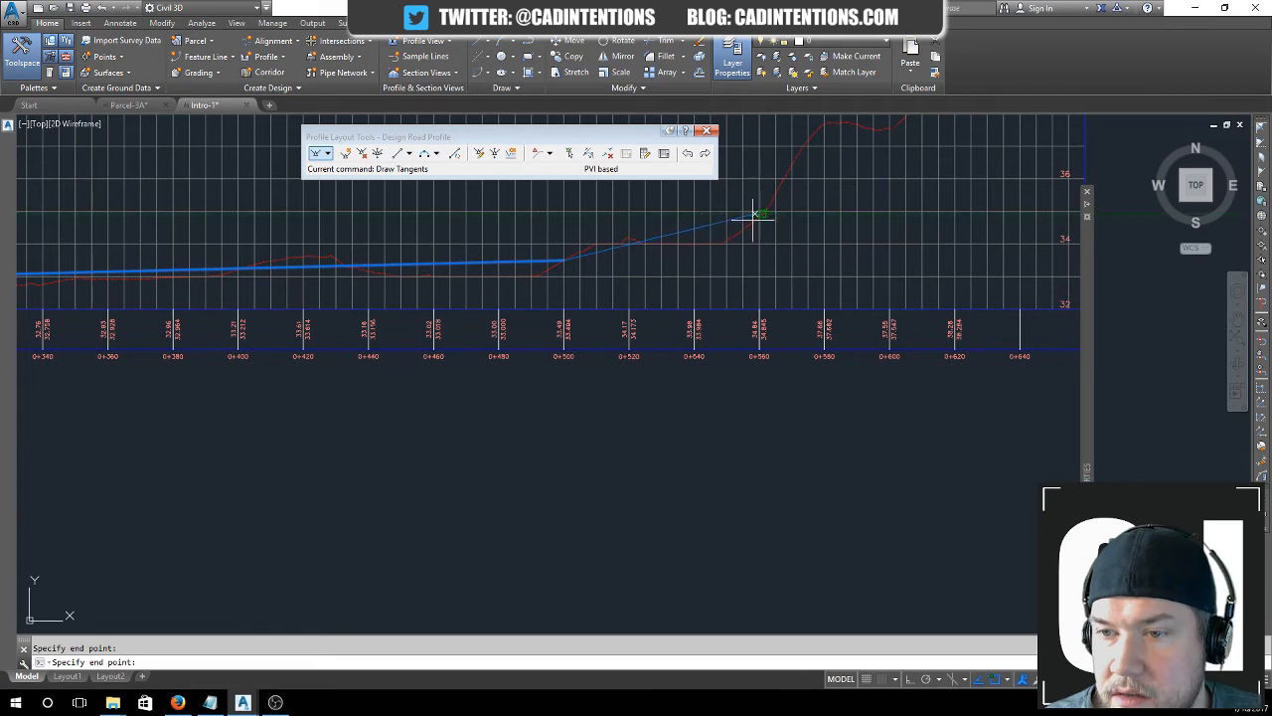
left_click(723, 244)
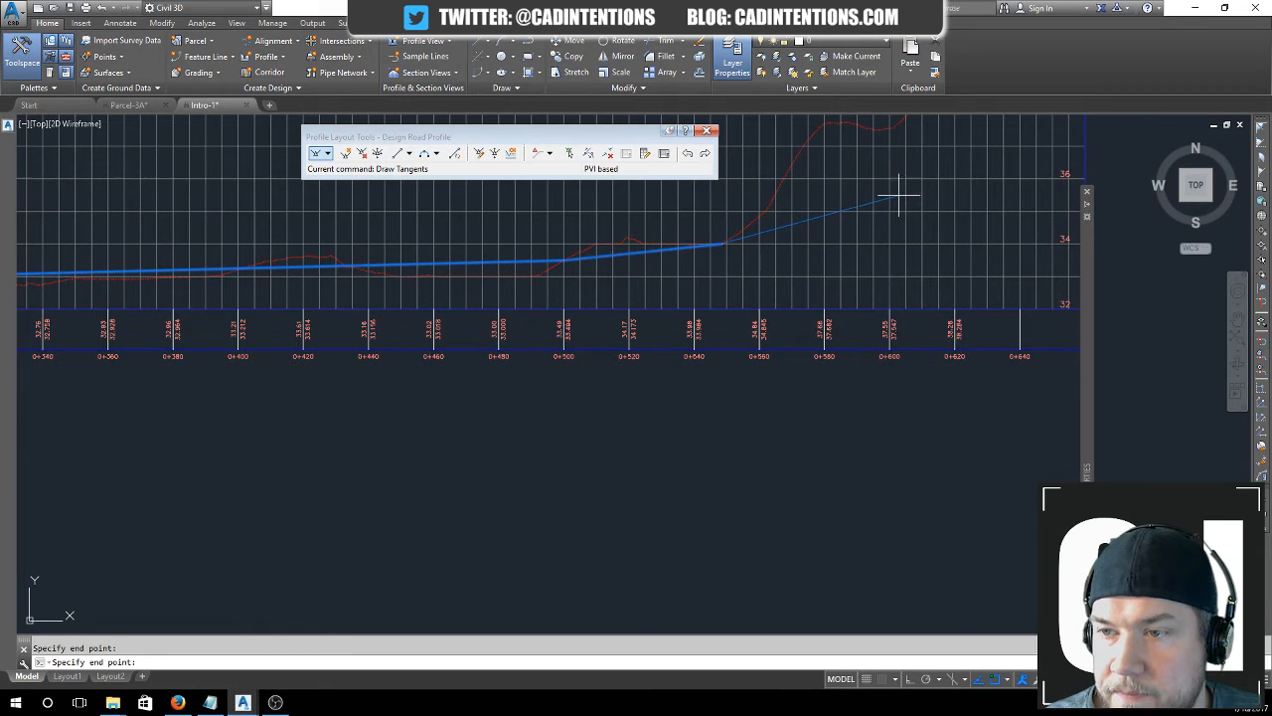
middle_click_drag(880, 131, 699, 222)
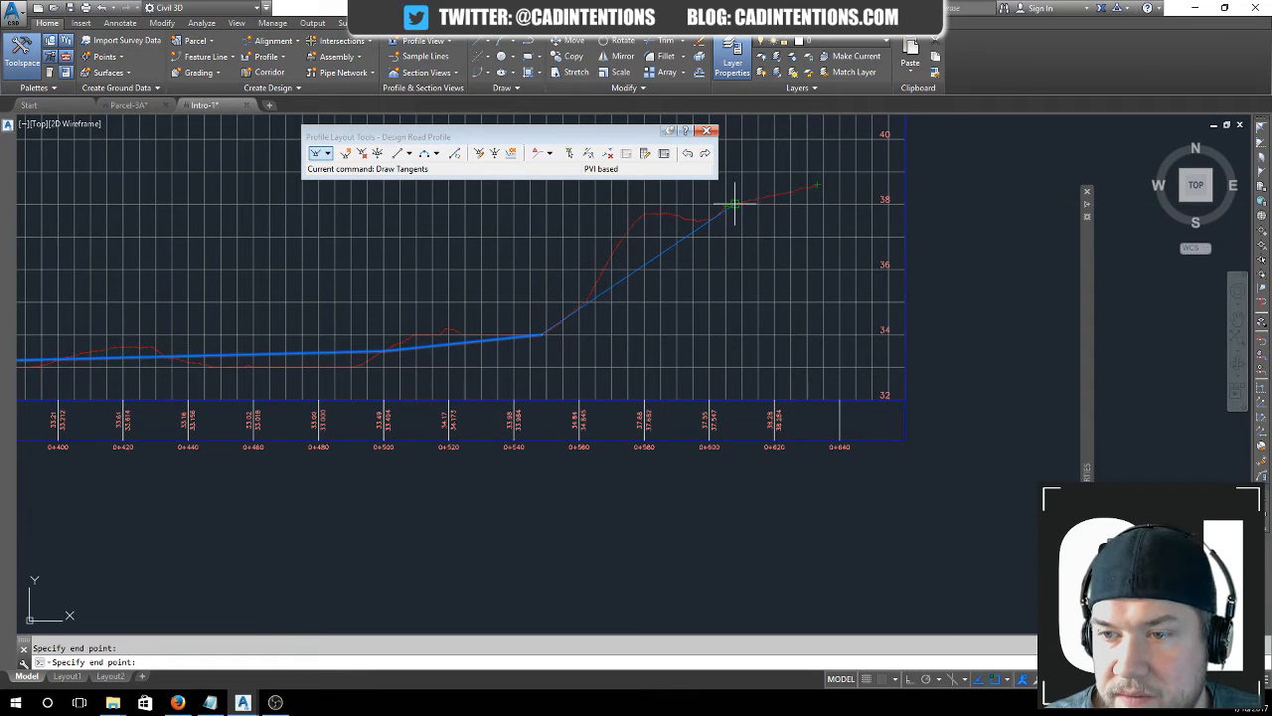
left_click(816, 186)
key("Return")
- Compare the finished design profile with the ground line, the other profile view and the alignments on the surface
scroll(567, 213, "down", 3)
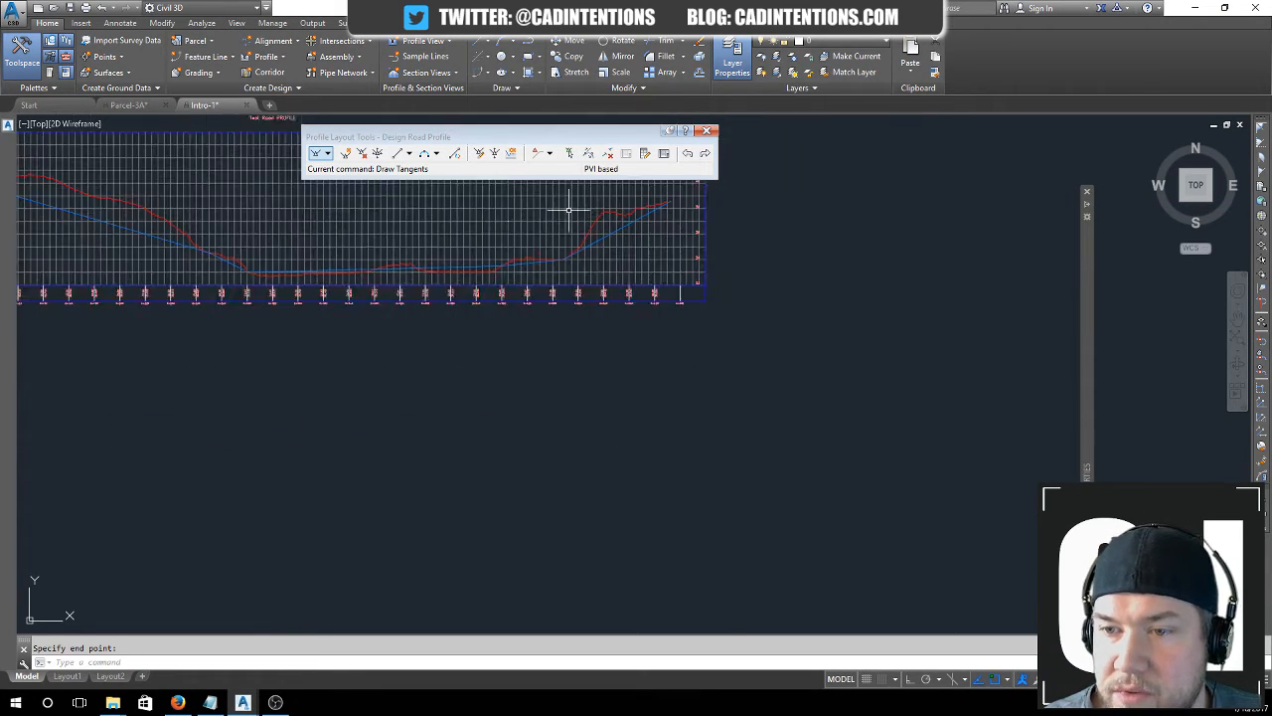
scroll(338, 228, "down", 3)
left_click(314, 308)
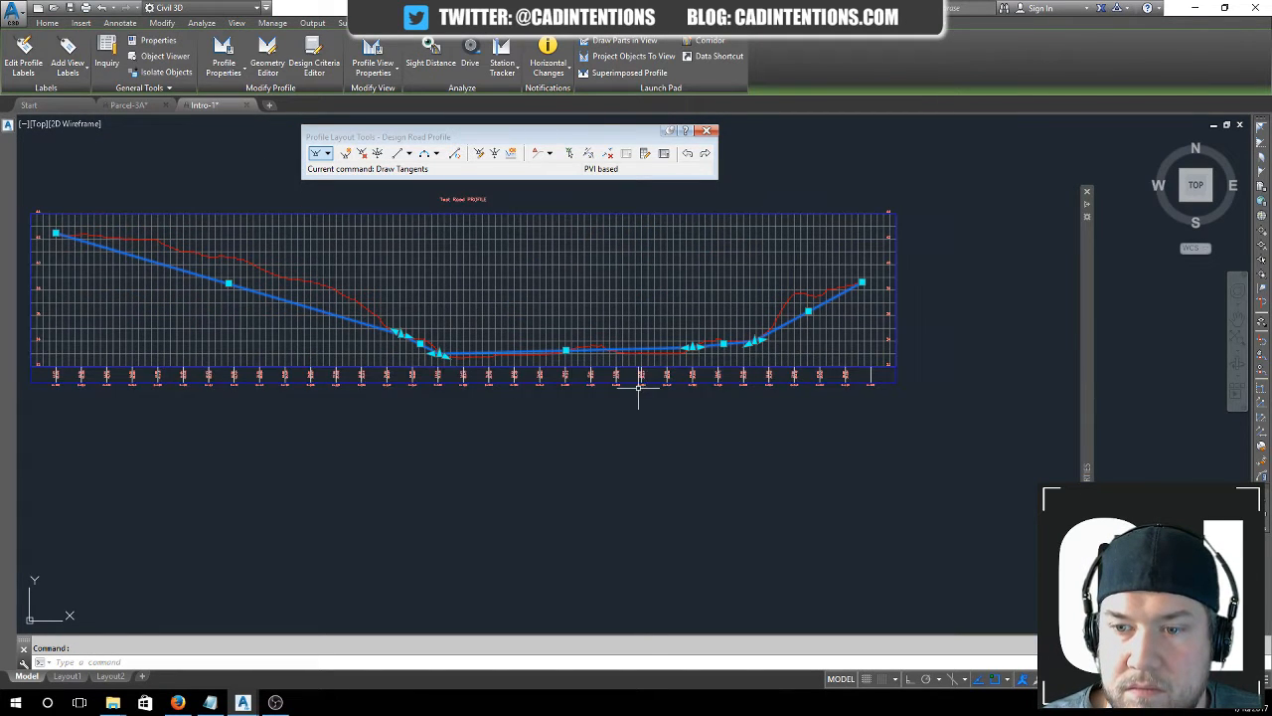
key("Escape")
middle_click_drag(478, 299, 574, 304)
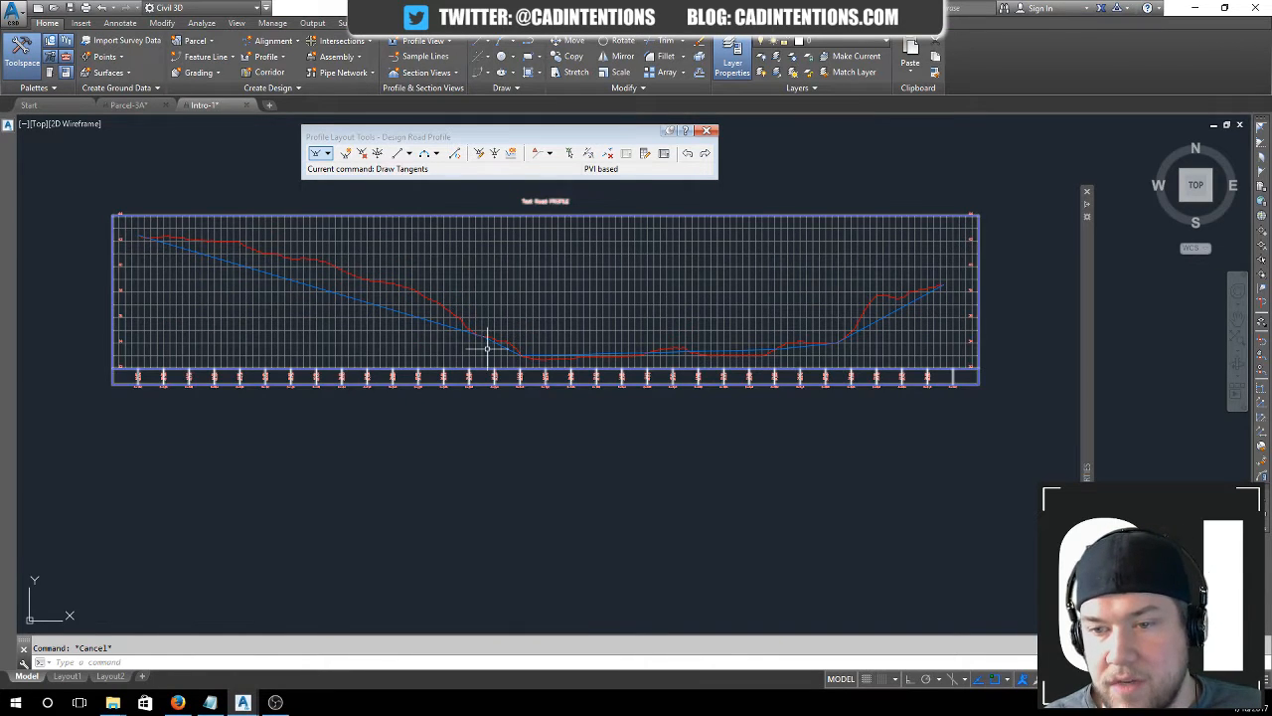
scroll(545, 318, "down", 2)
middle_click_drag(411, 287, 535, 294)
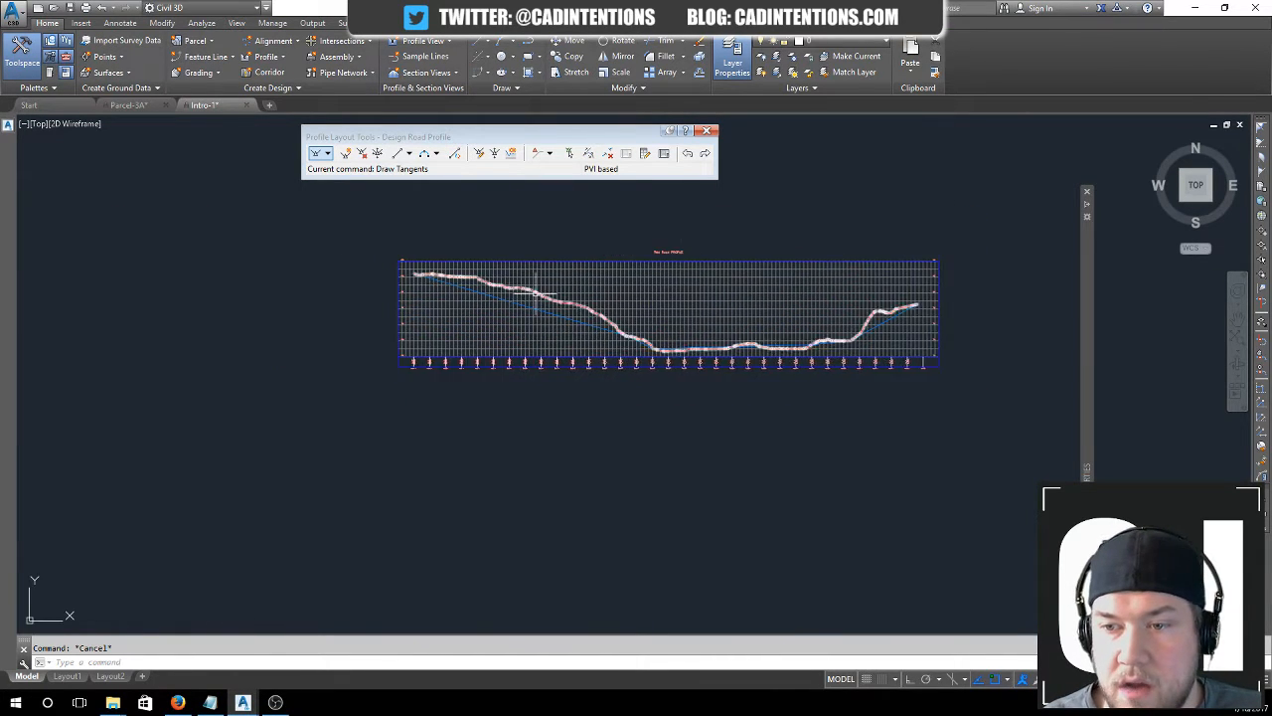
scroll(347, 257, "down", 2)
middle_click_drag(254, 253, 603, 379)
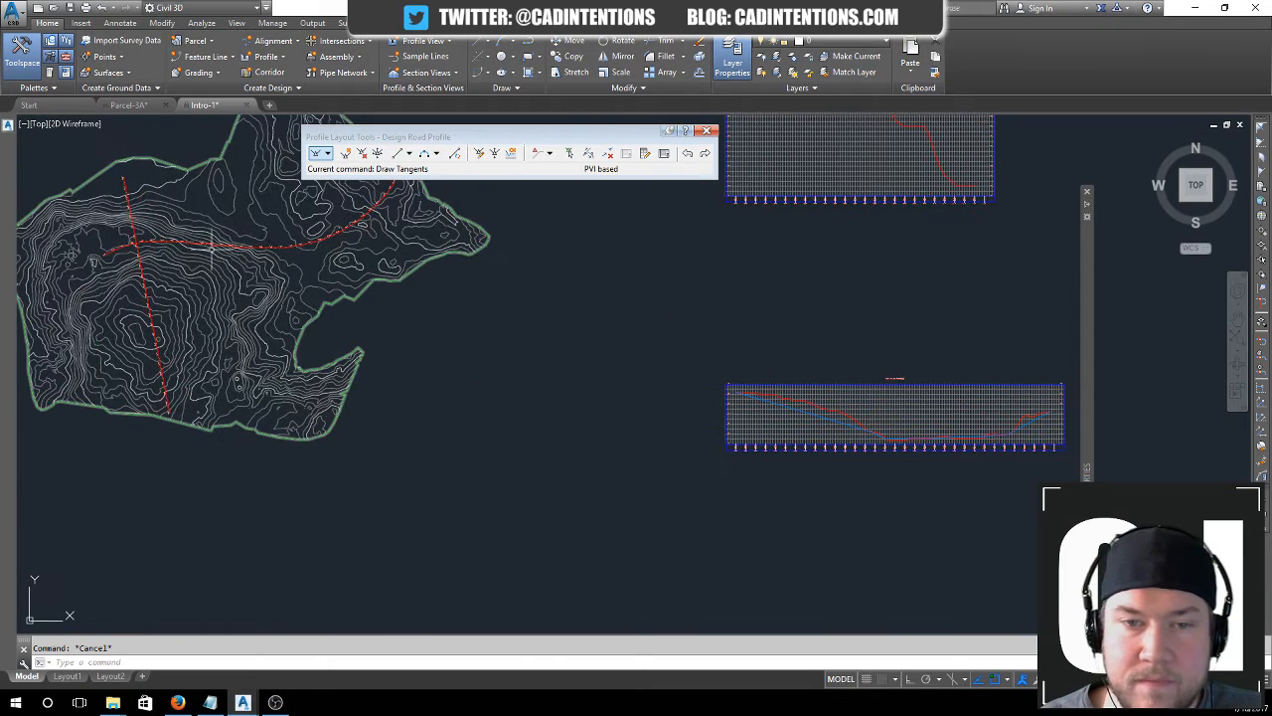
middle_click_drag(640, 301, 534, 368)
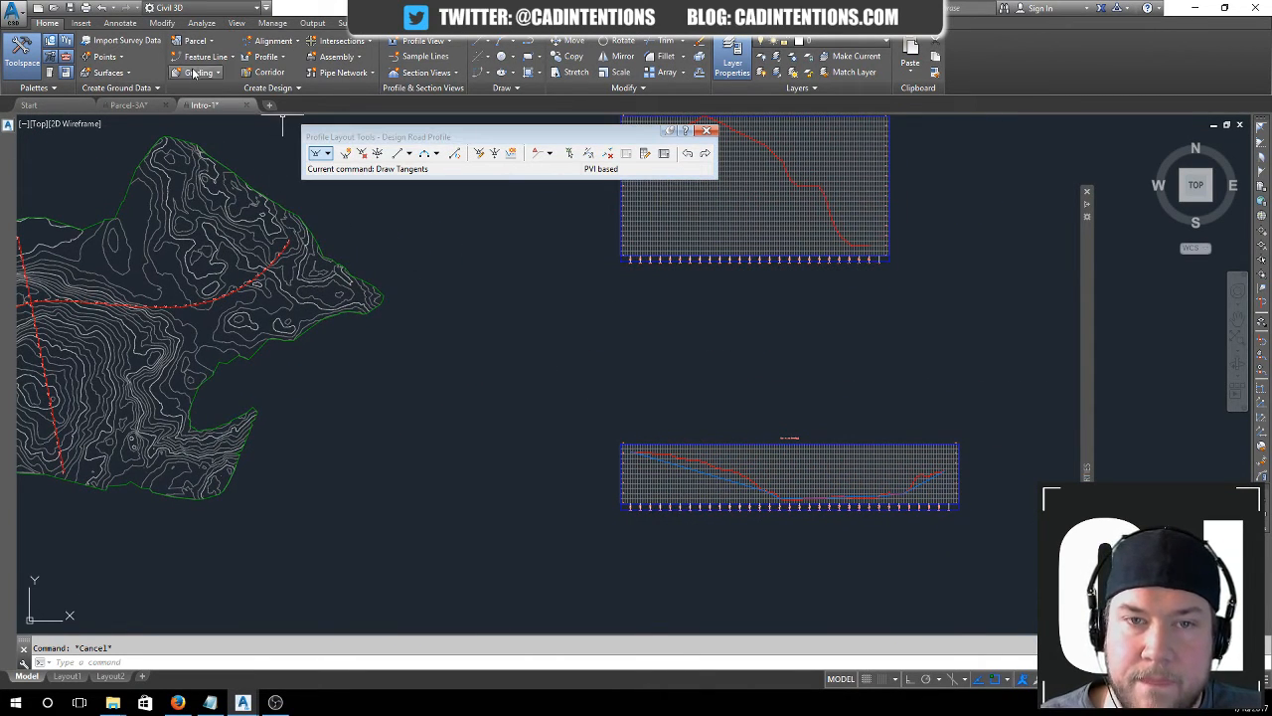
left_click(282, 44)
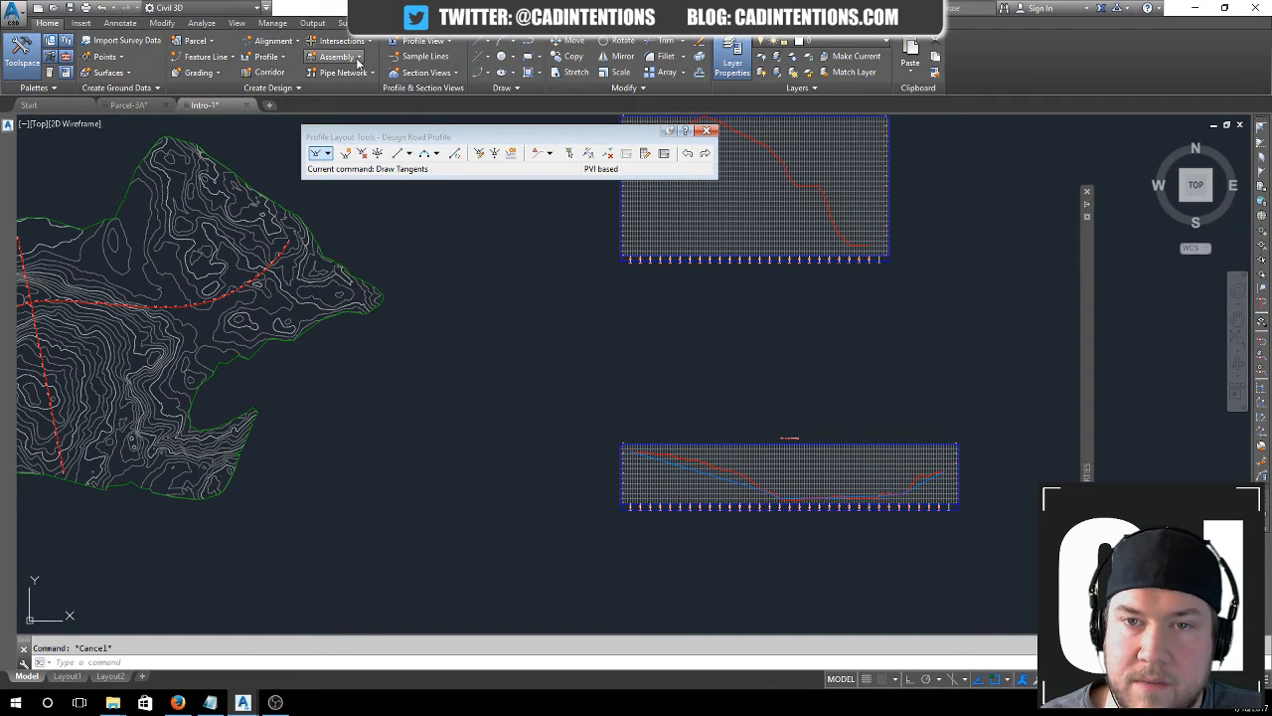
left_click(569, 319)
key("Escape")
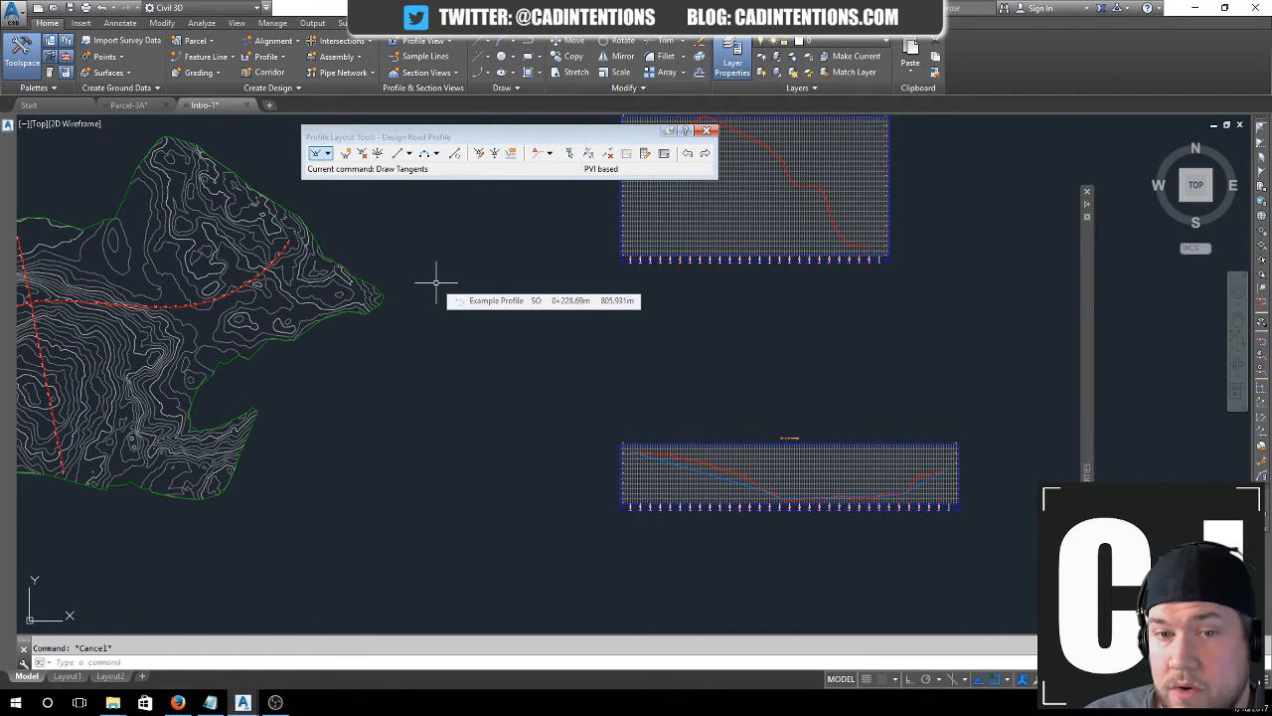
middle_click_drag(491, 285, 494, 299)
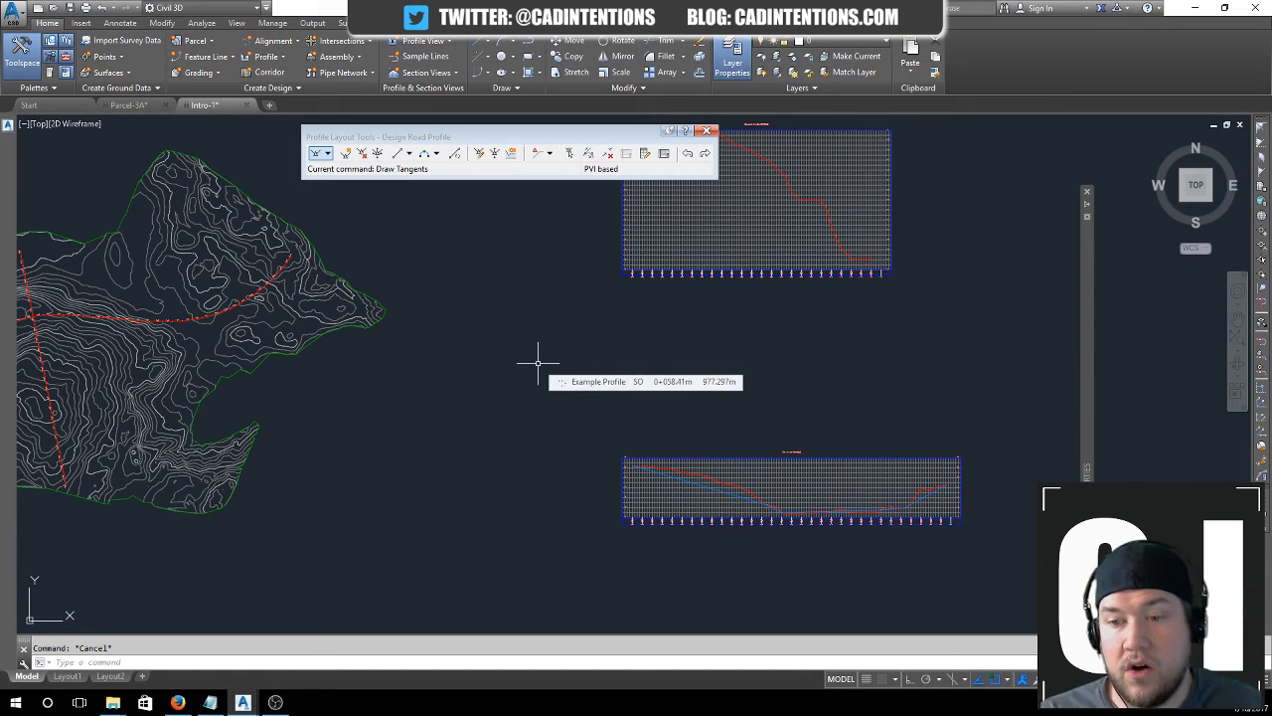
middle_click_drag(378, 418, 417, 381)
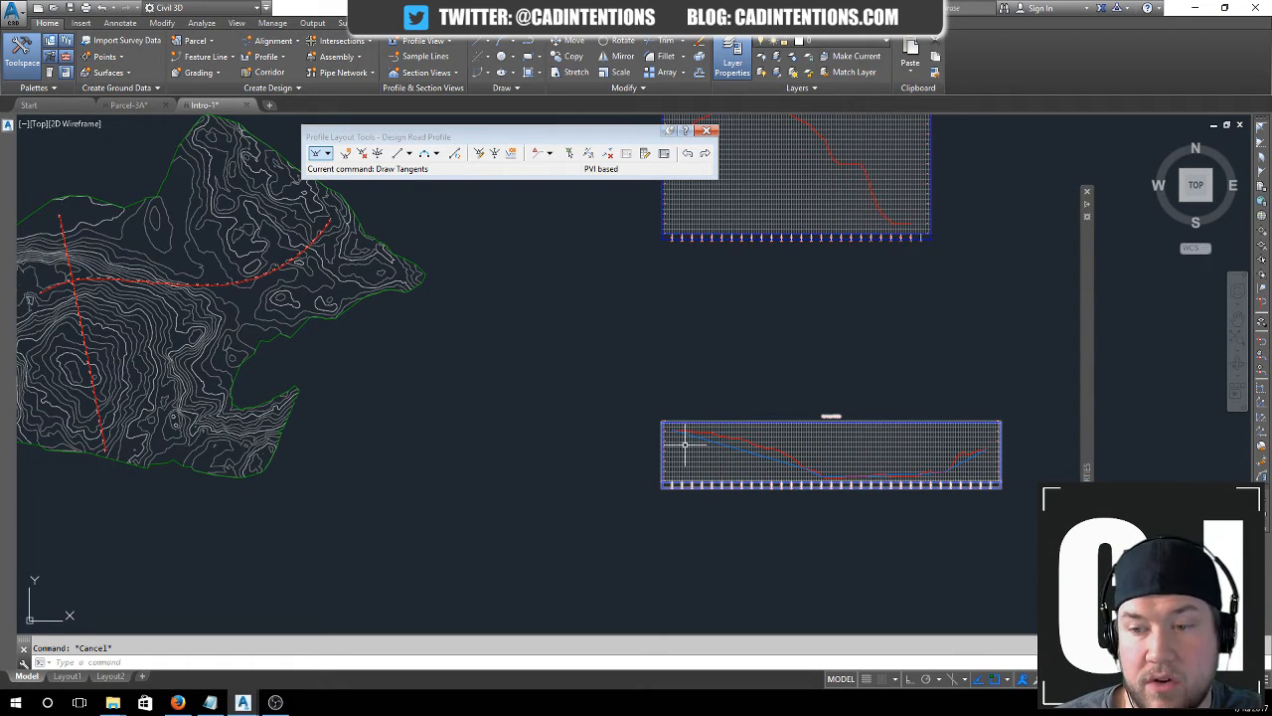
middle_click_drag(766, 461, 562, 391)
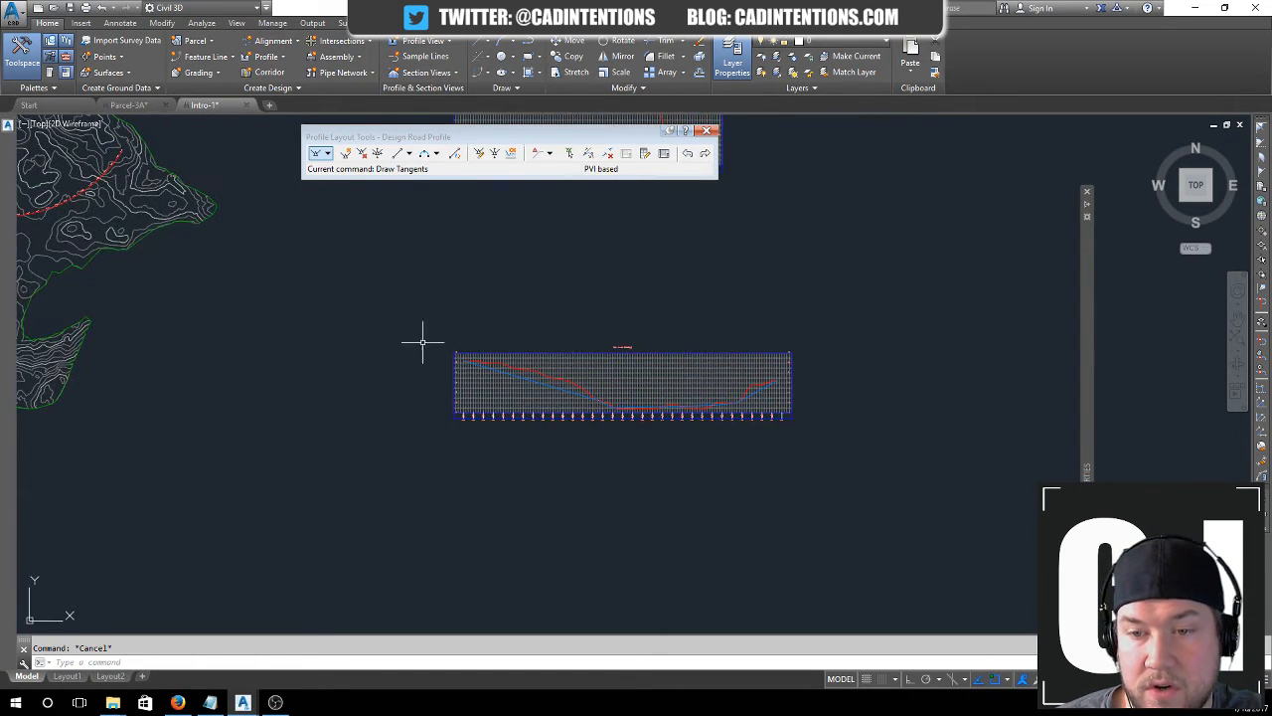
middle_click_drag(399, 350, 625, 388)
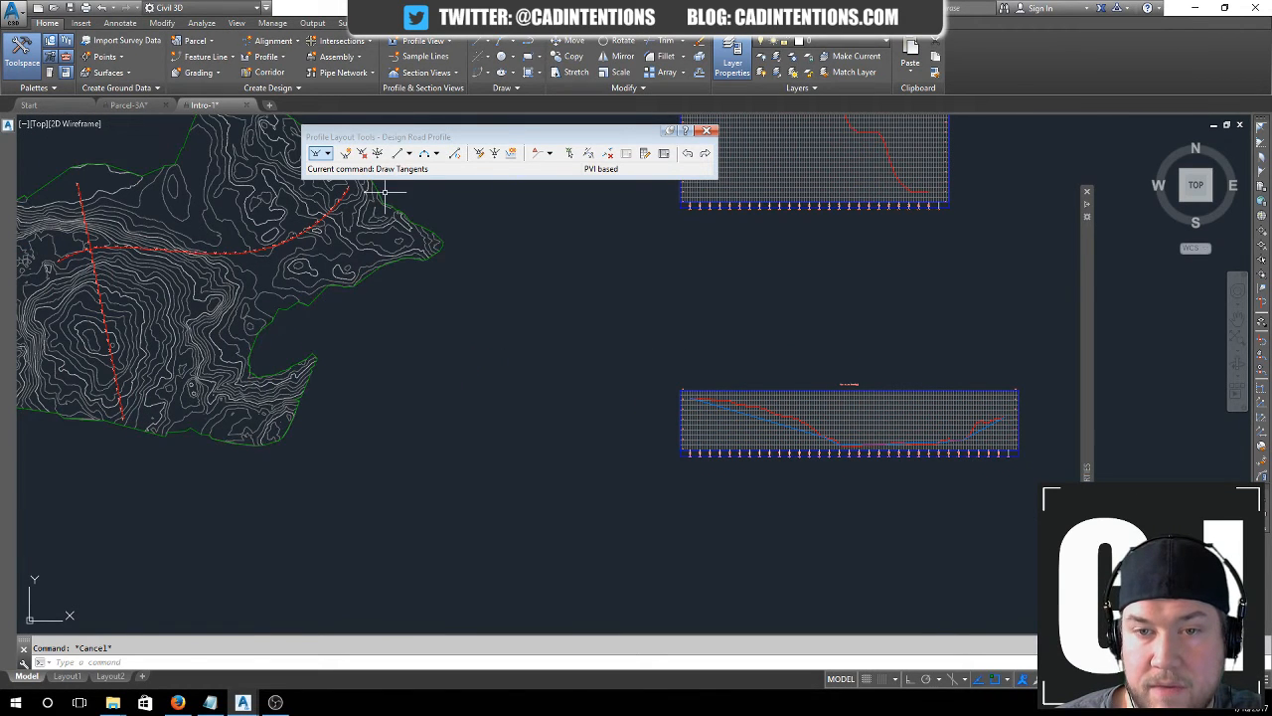
middle_click_drag(687, 241, 557, 249)
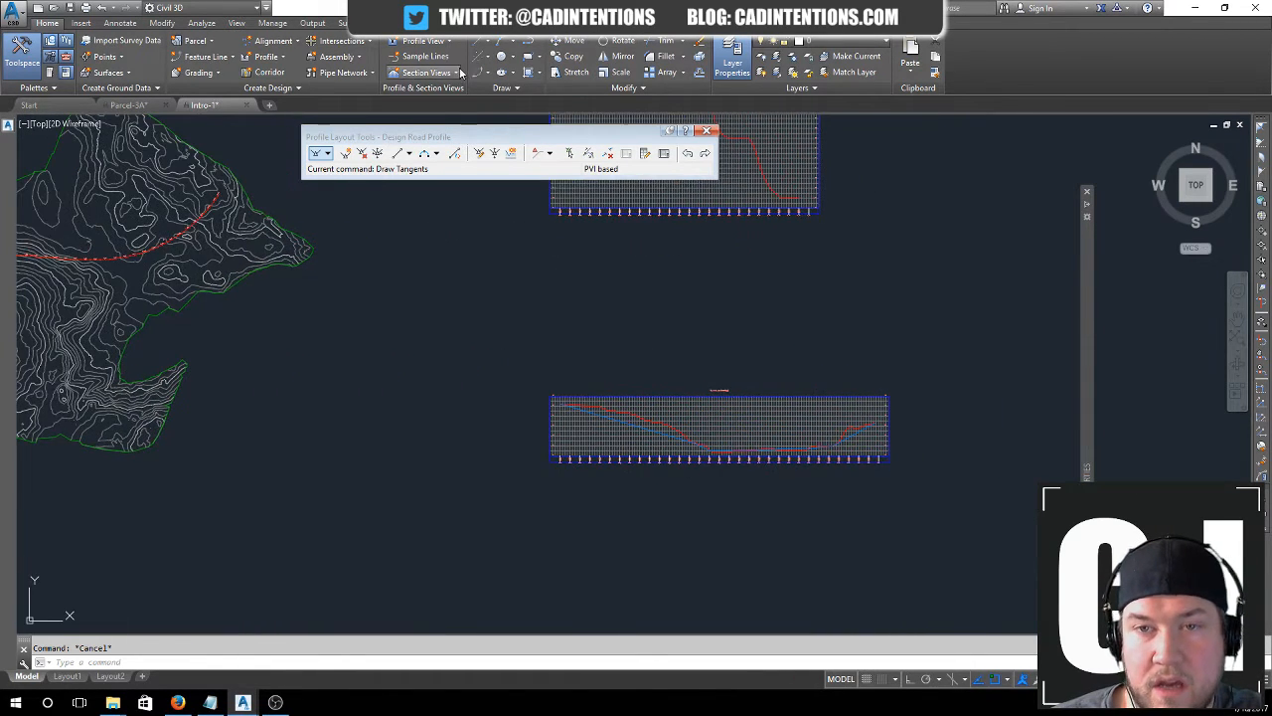
- Create an assembly named Primary Road Full Section with the Basic style and place its baseline in empty space away from the profile views
left_click(343, 57)
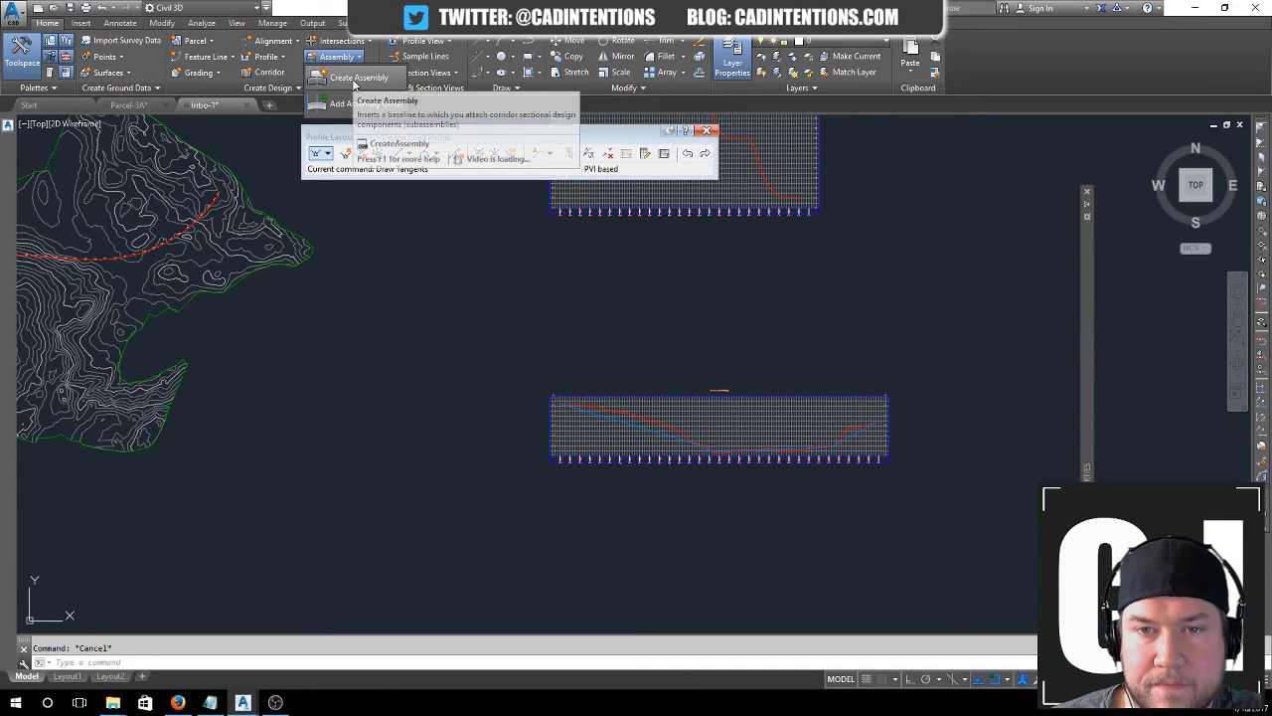
left_click(356, 80)
left_click(652, 259)
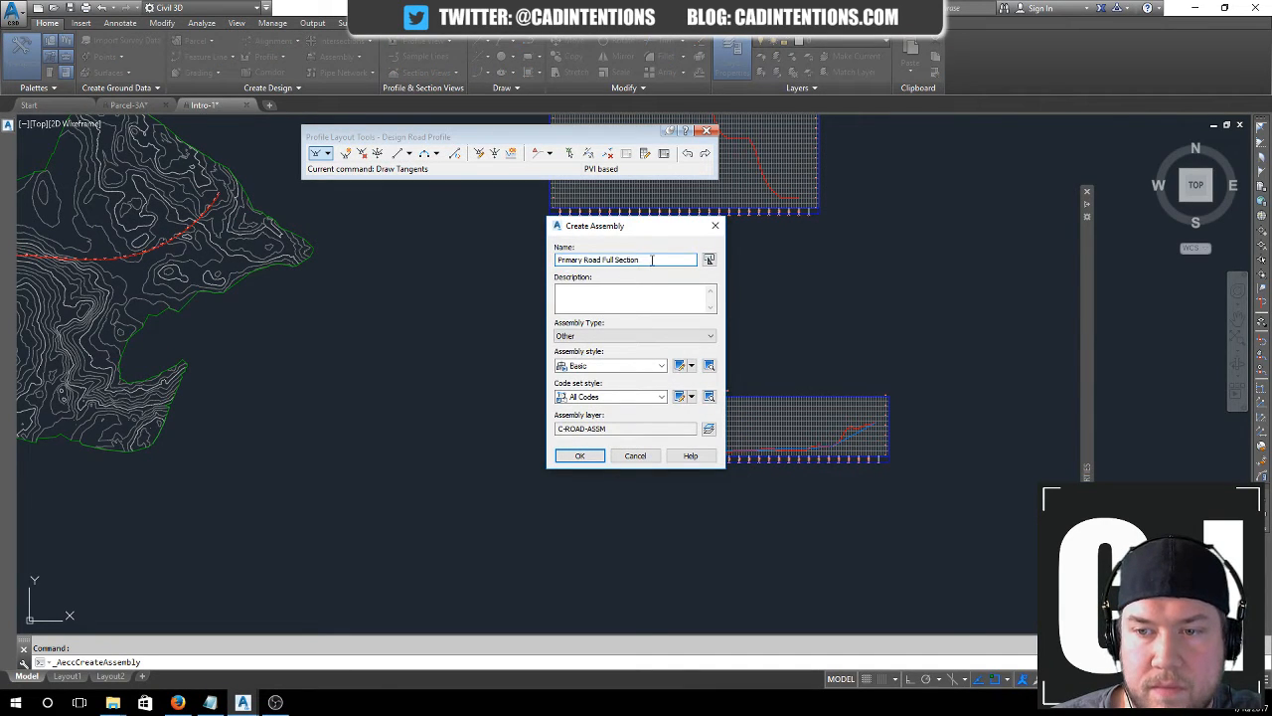
left_click(578, 455)
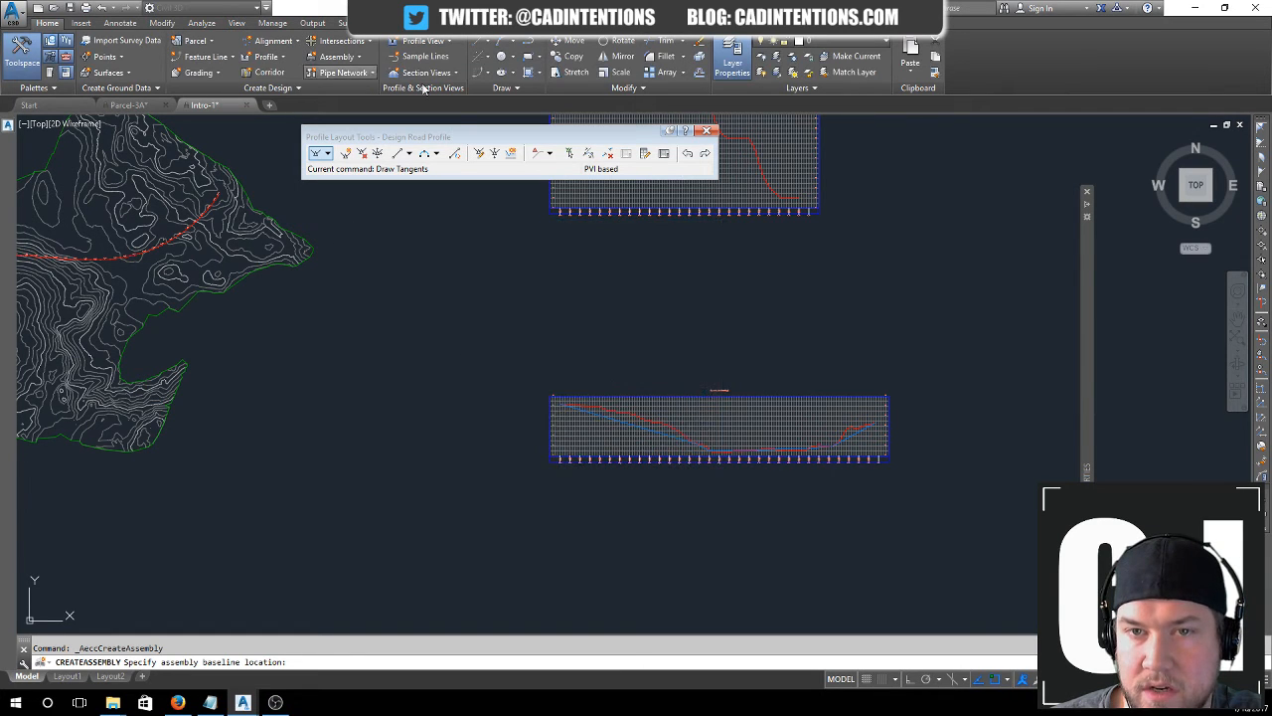
mouse_move(687, 298)
middle_mouse_down()
mouse_move(550, 278)
mouse_move(611, 259)
middle_mouse_up()
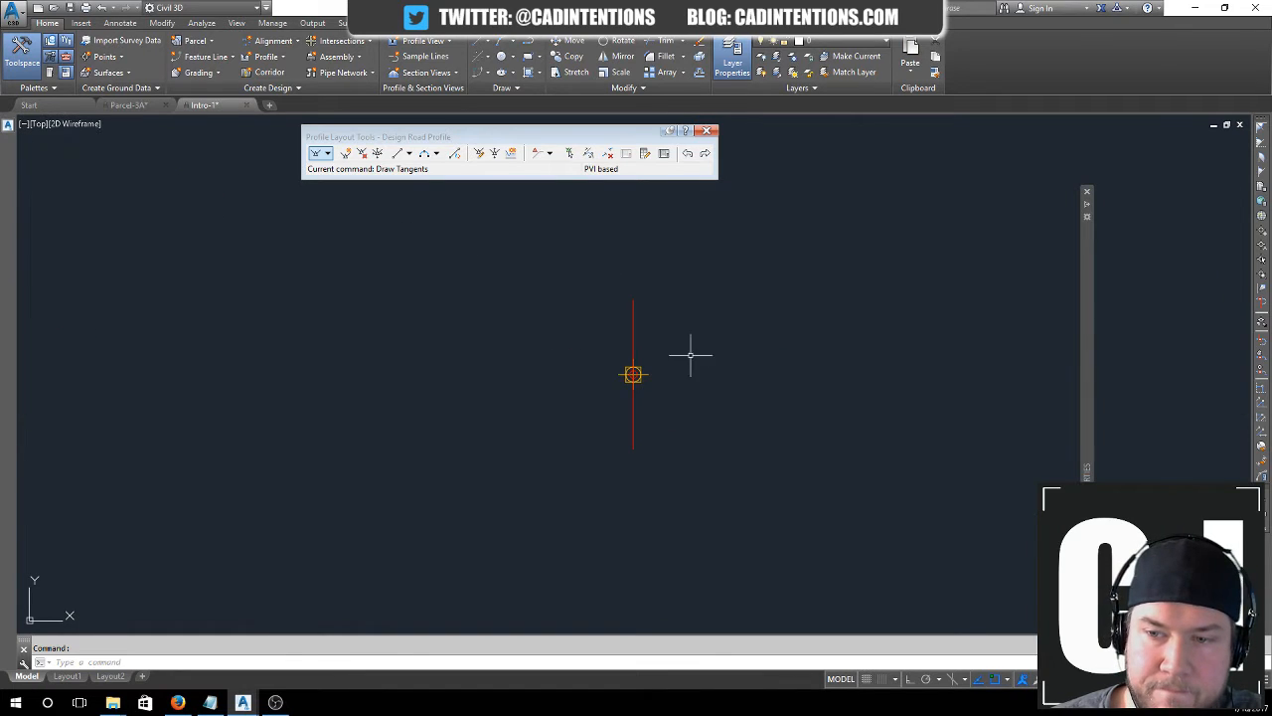
middle_click_drag(685, 369, 543, 341)
- Select the new assembly, bring up the Civil Imperial Subassemblies tool palettes and lengthen the palette
left_click(534, 417)
left_click(449, 391)
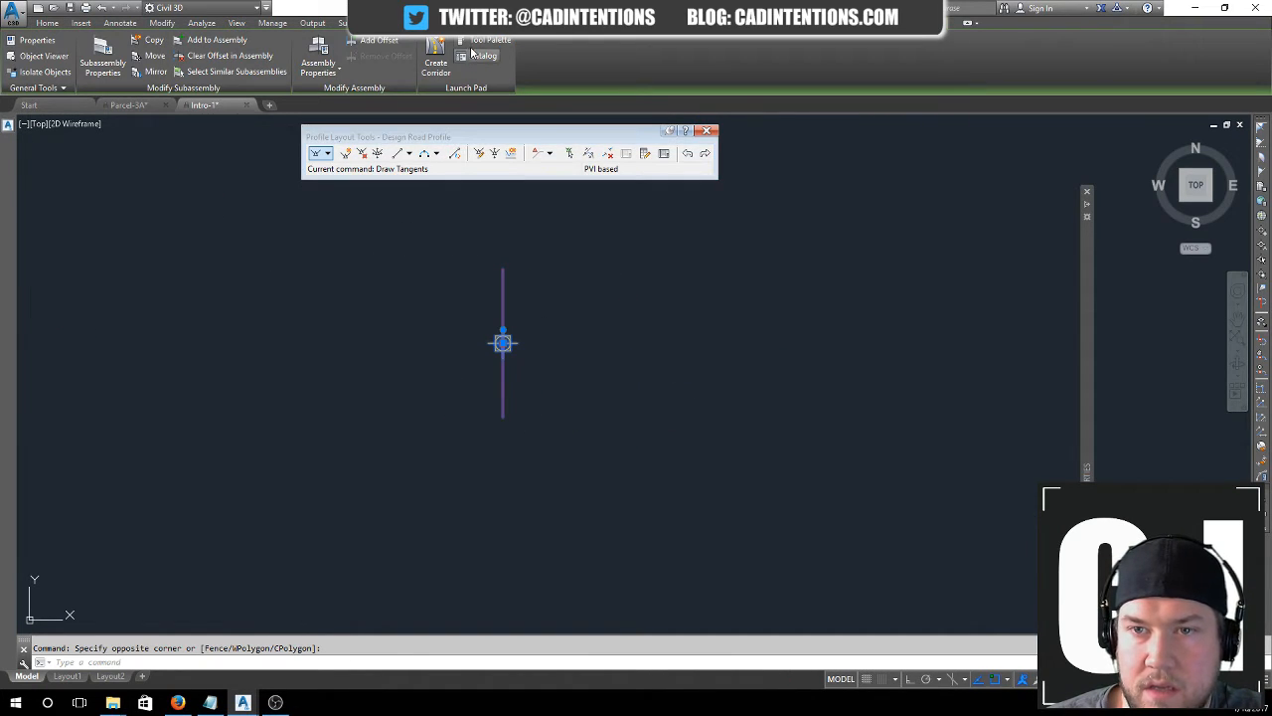
left_click(481, 41)
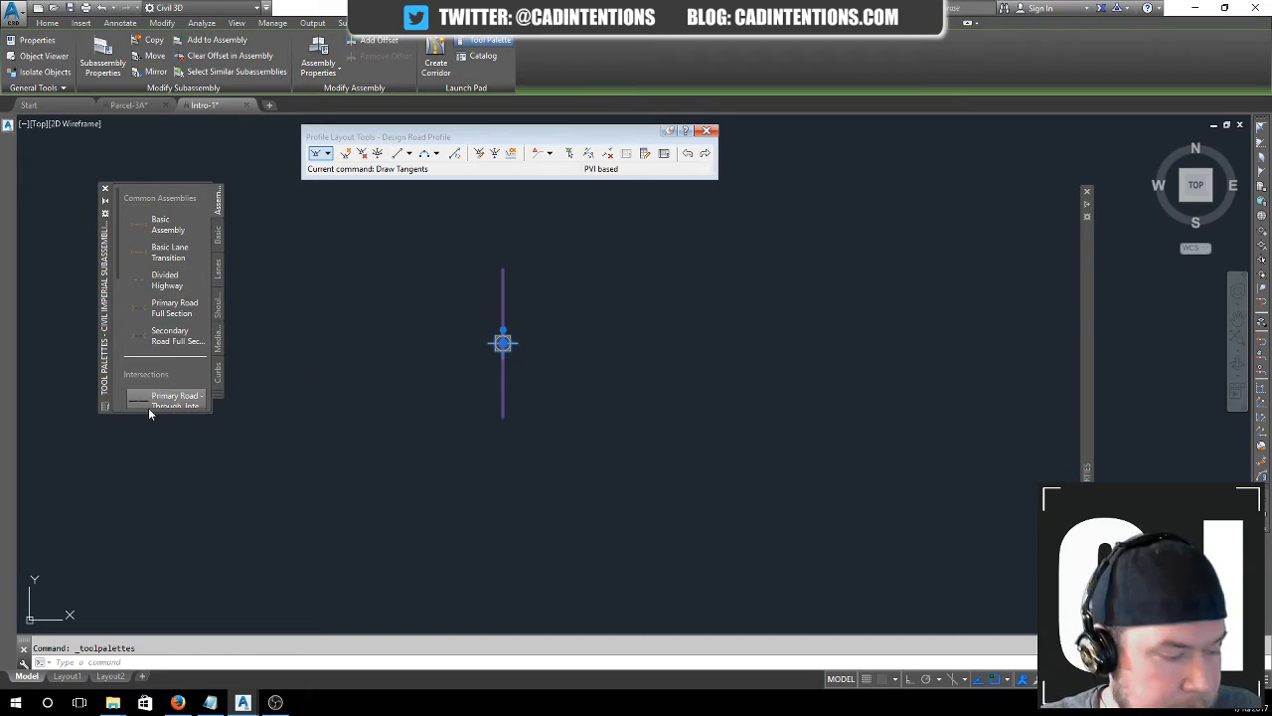
left_click_drag(158, 415, 159, 601)
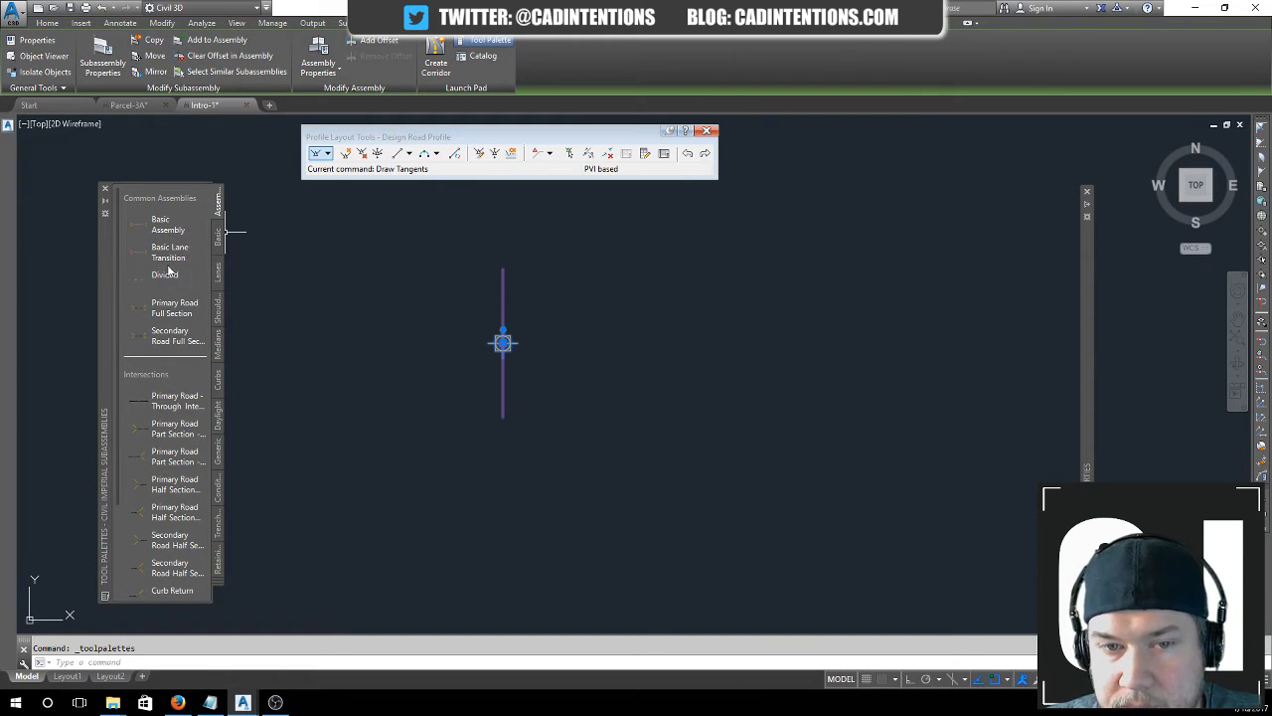
left_click(169, 229)
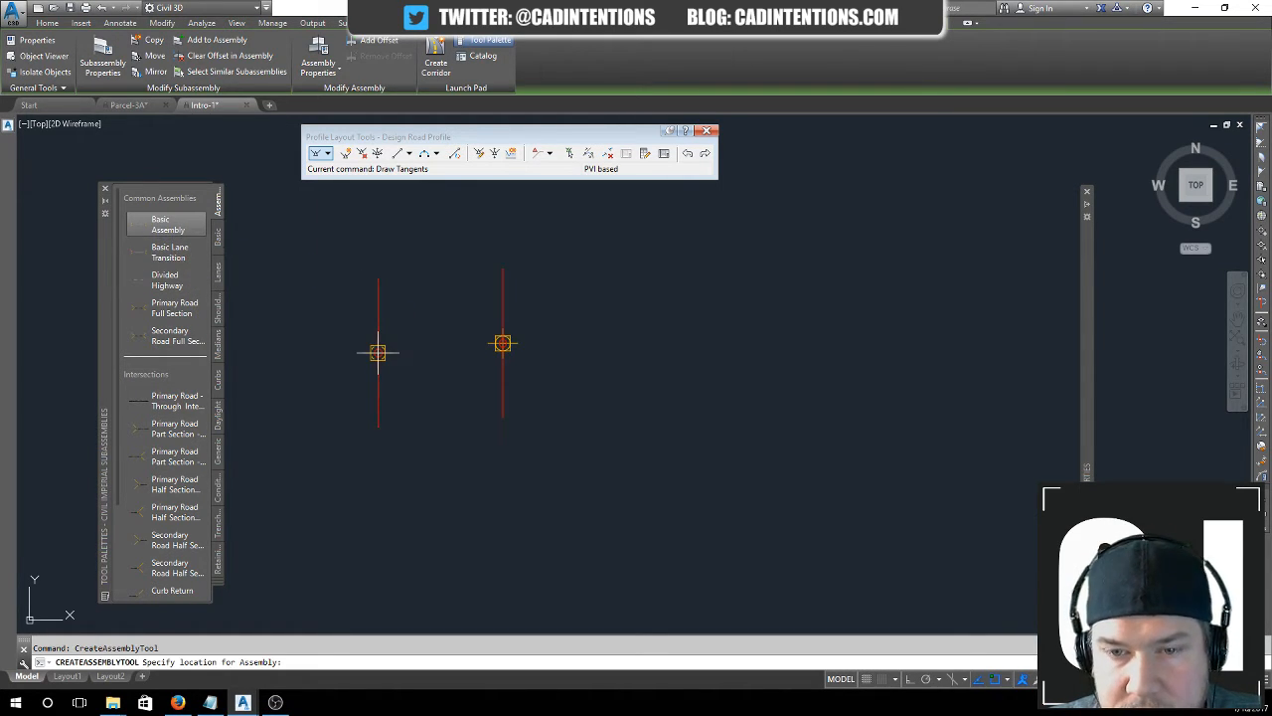
key("Escape")
left_click(217, 237)
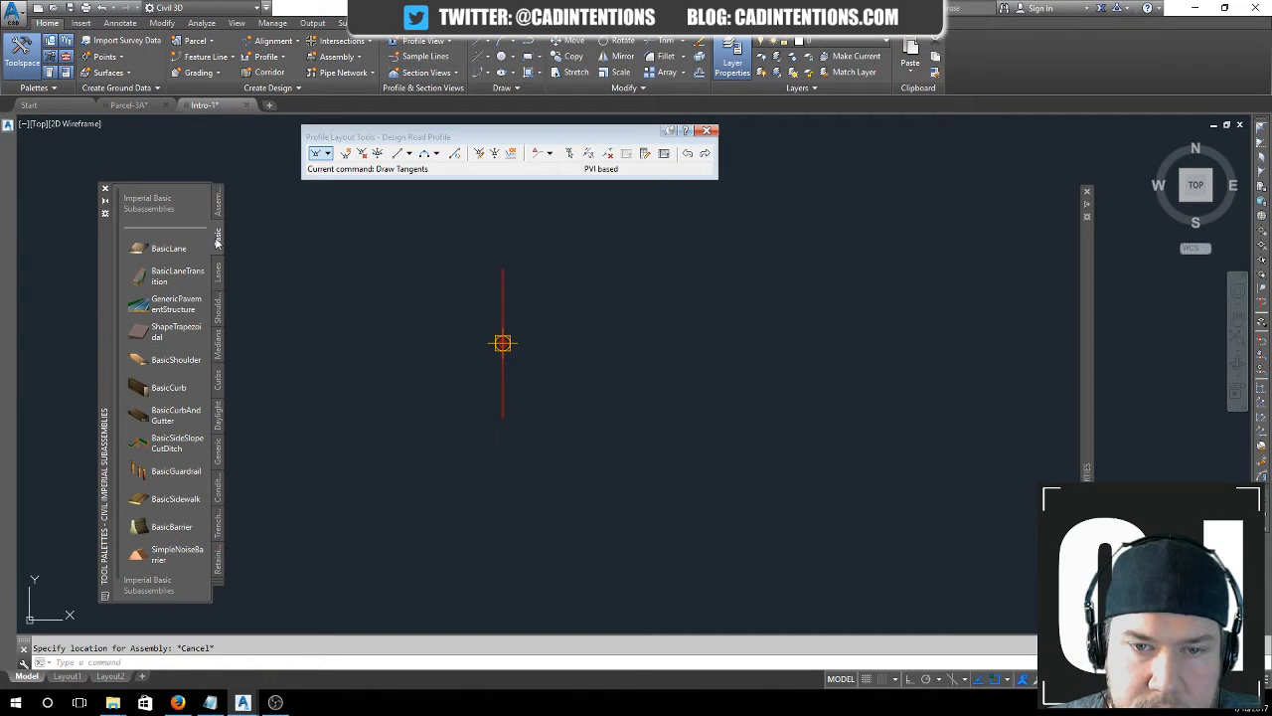
left_click(218, 204)
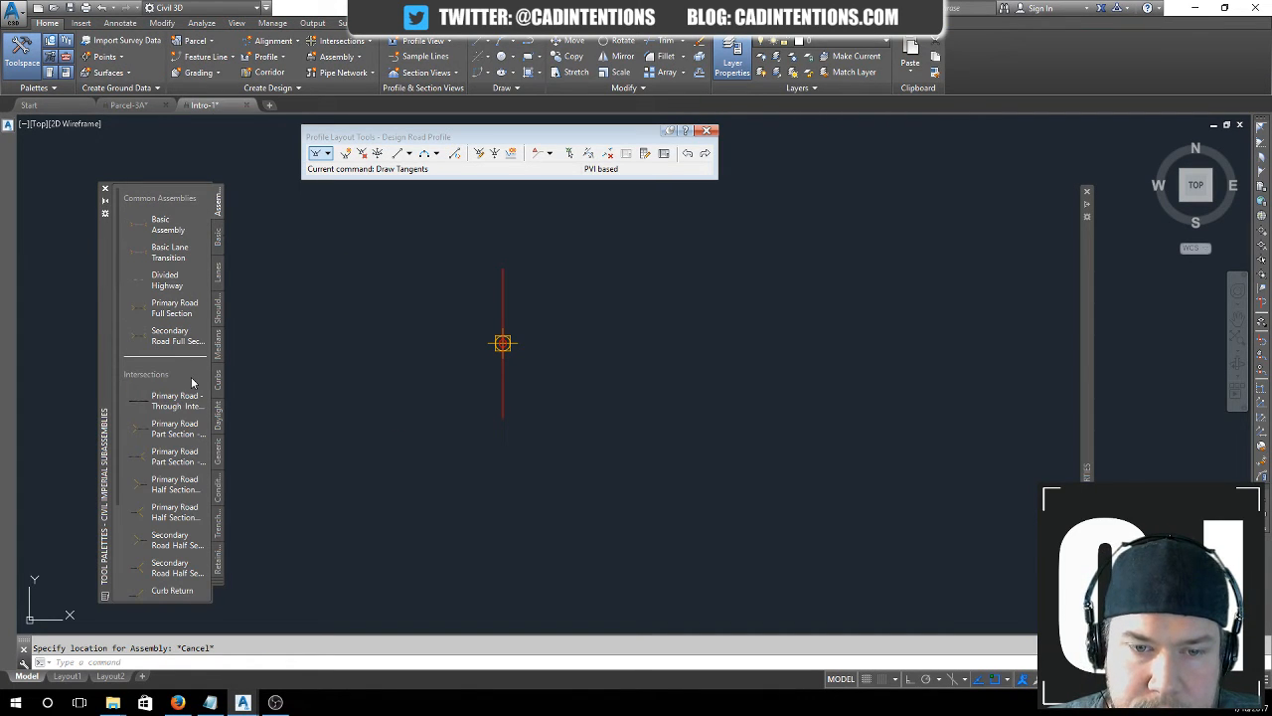
- Show the generic subassemblies and widen the palette enough to read their full names
left_click(218, 447)
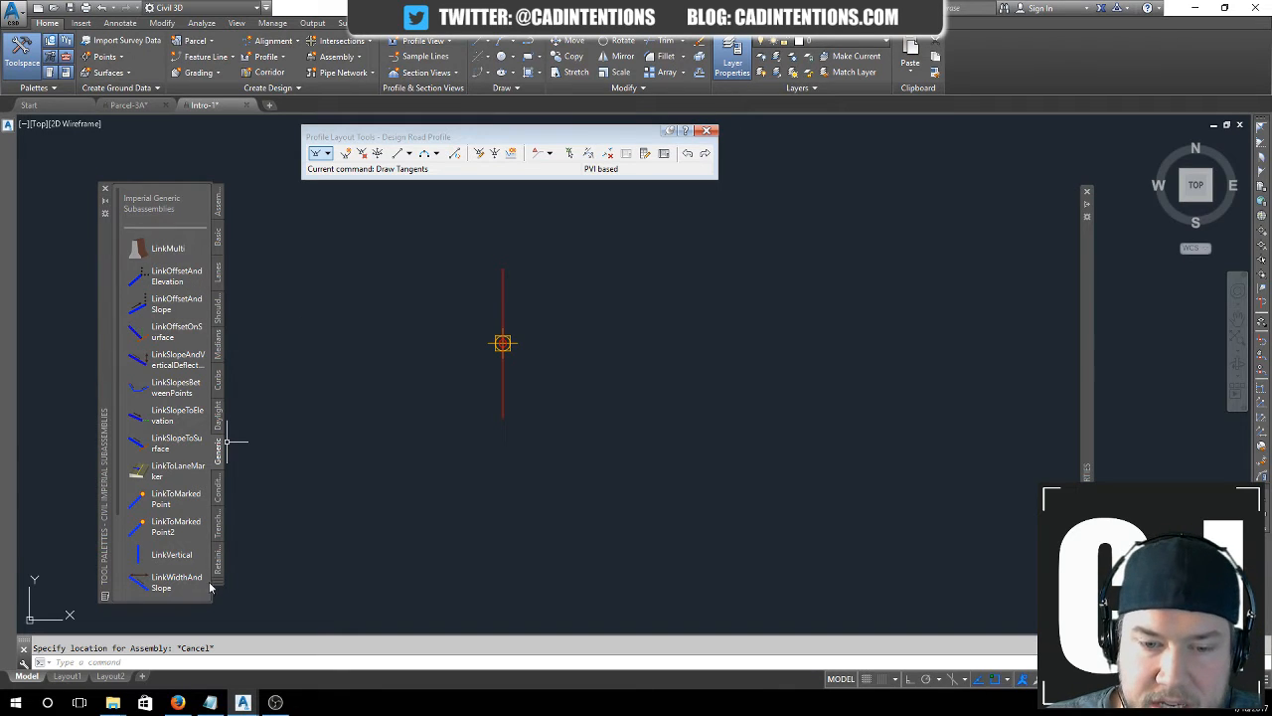
left_click_drag(211, 592, 306, 592)
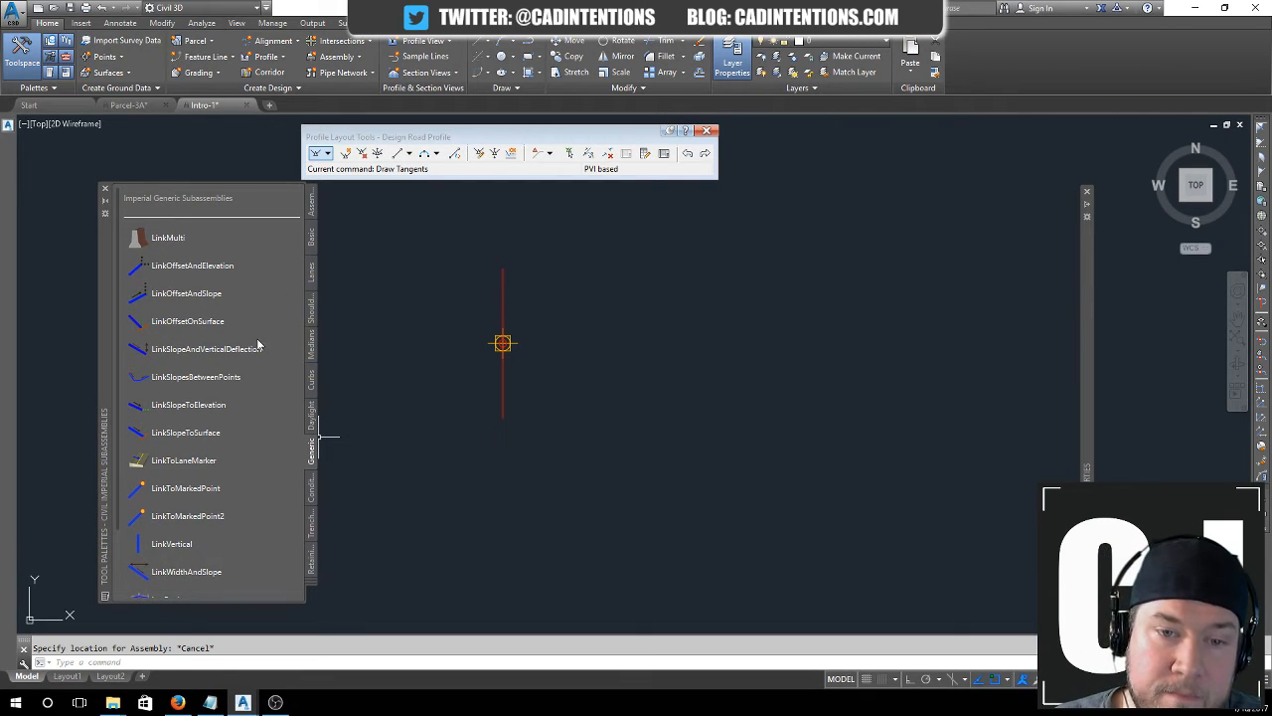
scroll(230, 467, "down", 2)
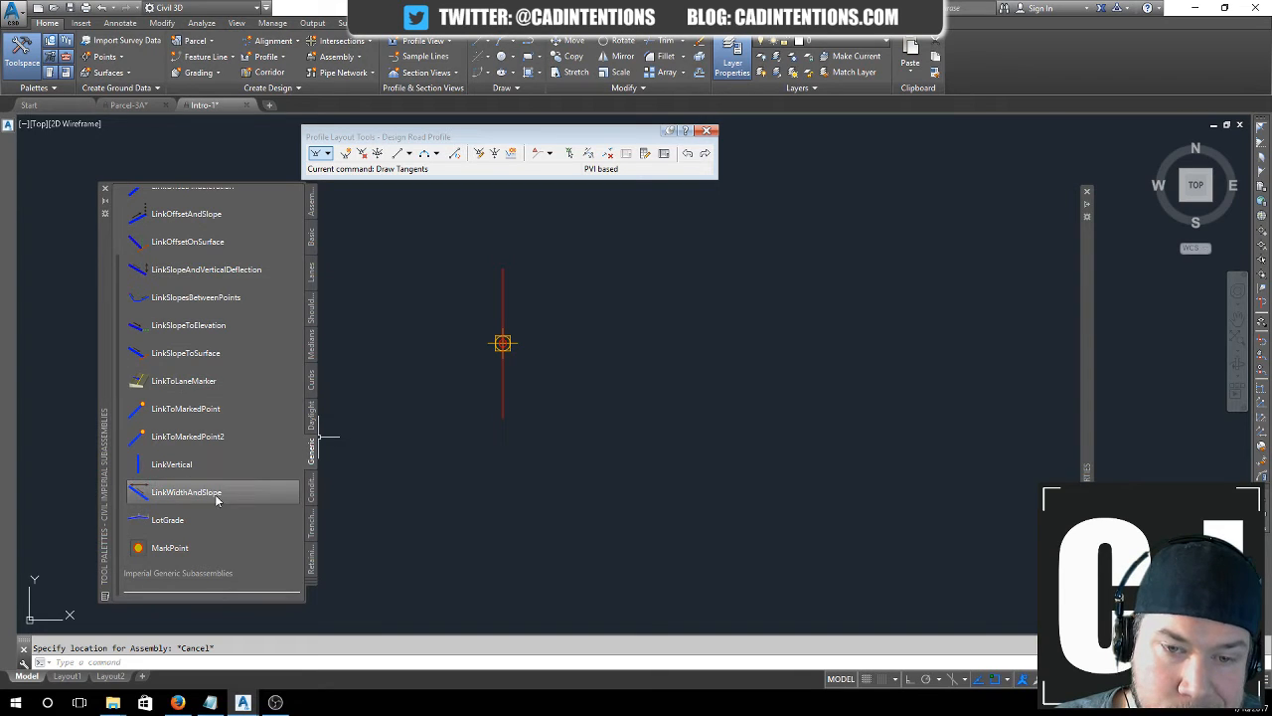
scroll(221, 324, "up", 2)
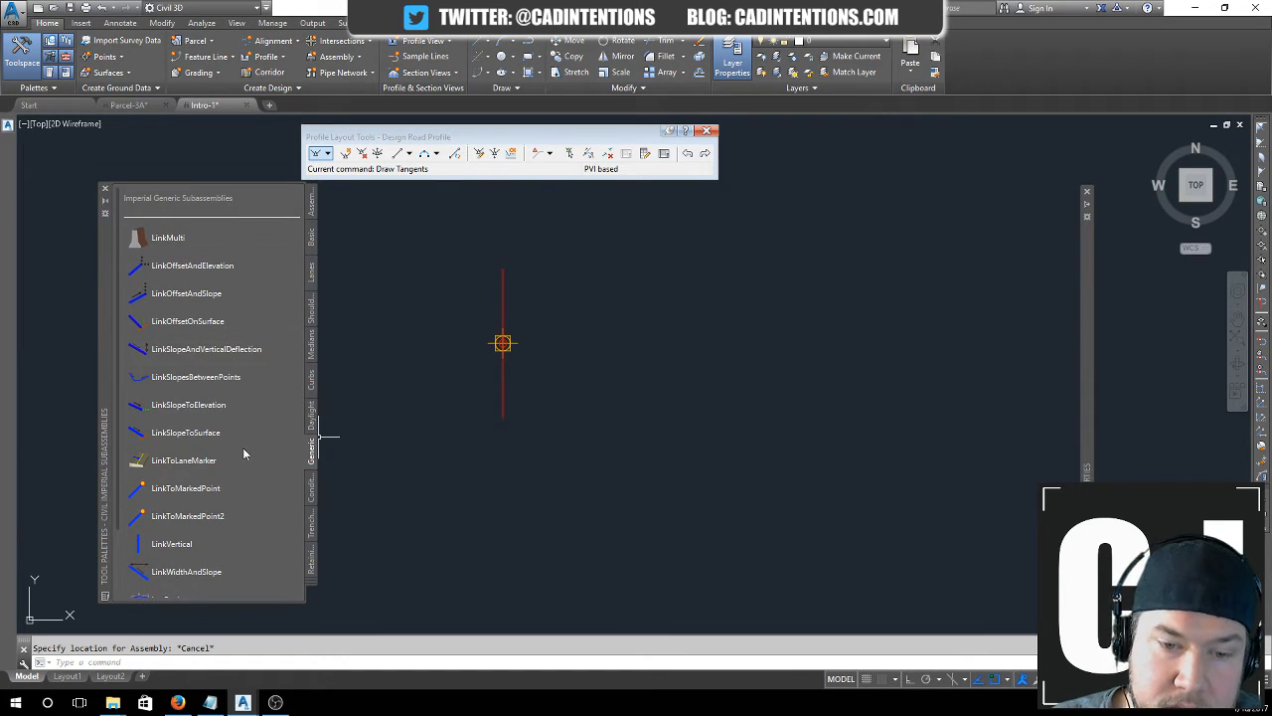
- Attach a LinkWidthAndSlope subassembly to the right side of the assembly baseline, with its width set to 5 m
left_click(183, 573)
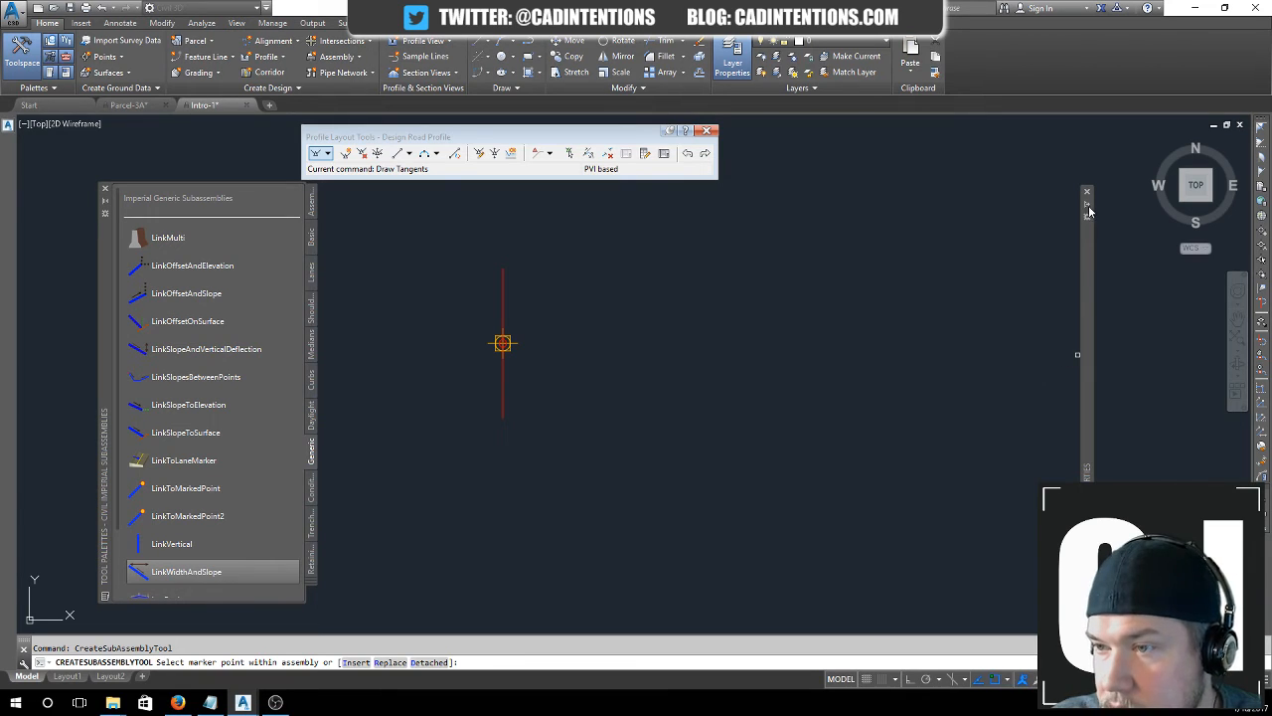
mouse_move(1088, 209)
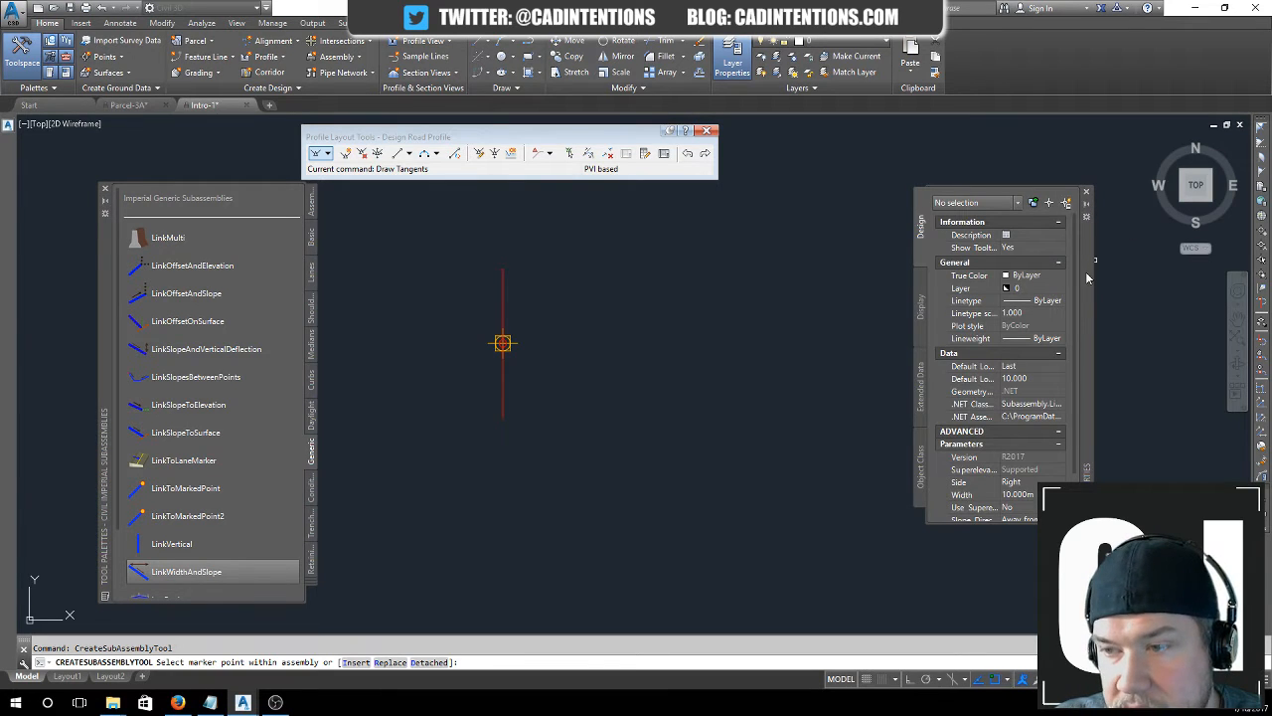
left_click_drag(1088, 279, 1006, 237)
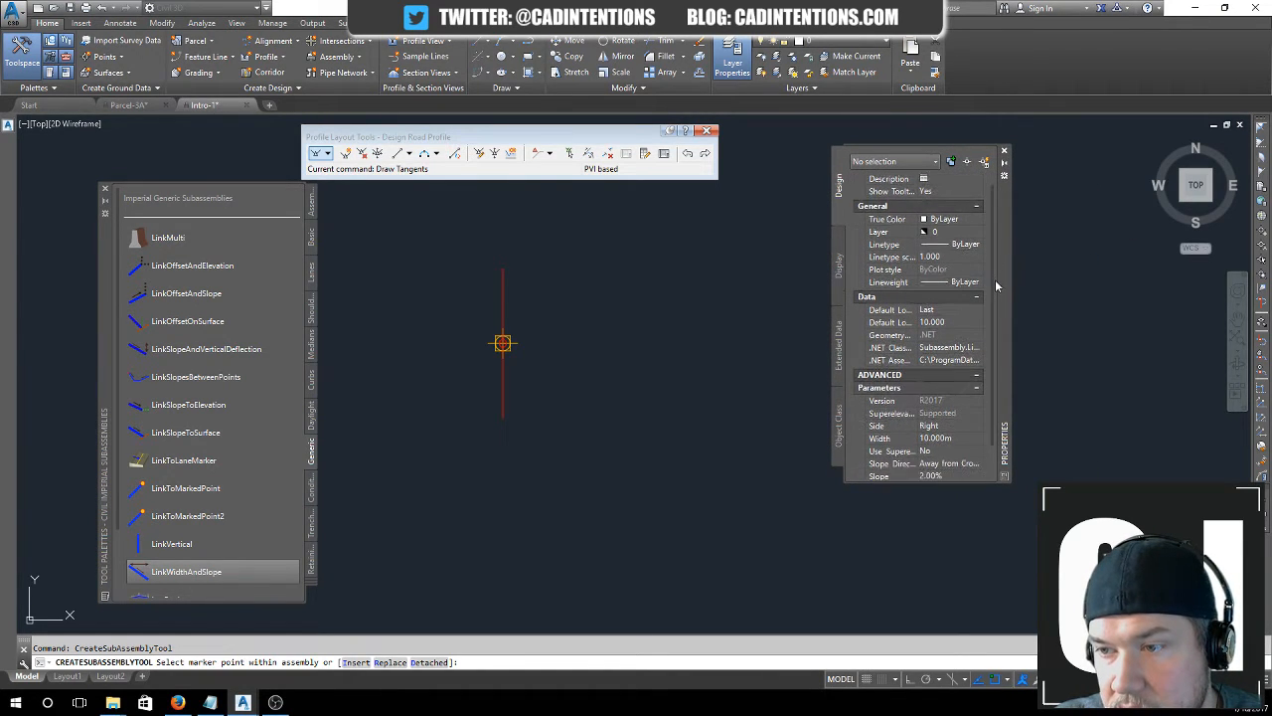
left_click_drag(995, 287, 992, 338)
left_click(936, 398)
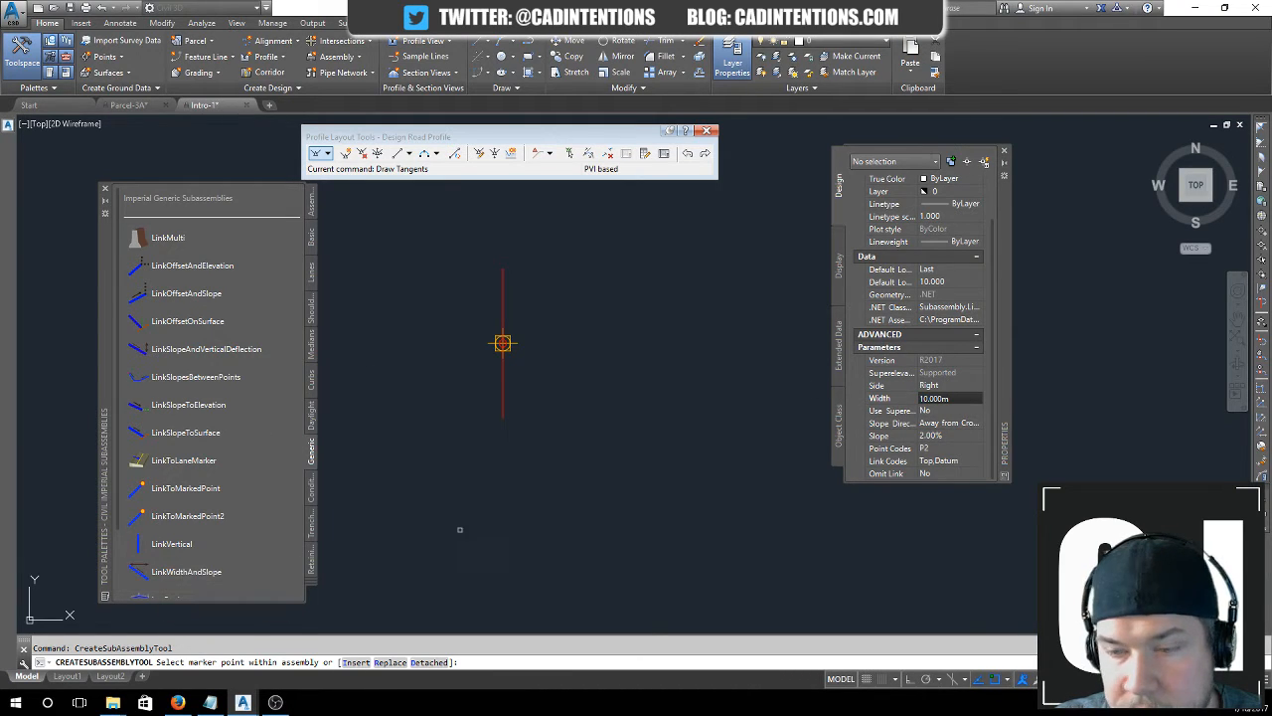
left_click(955, 435)
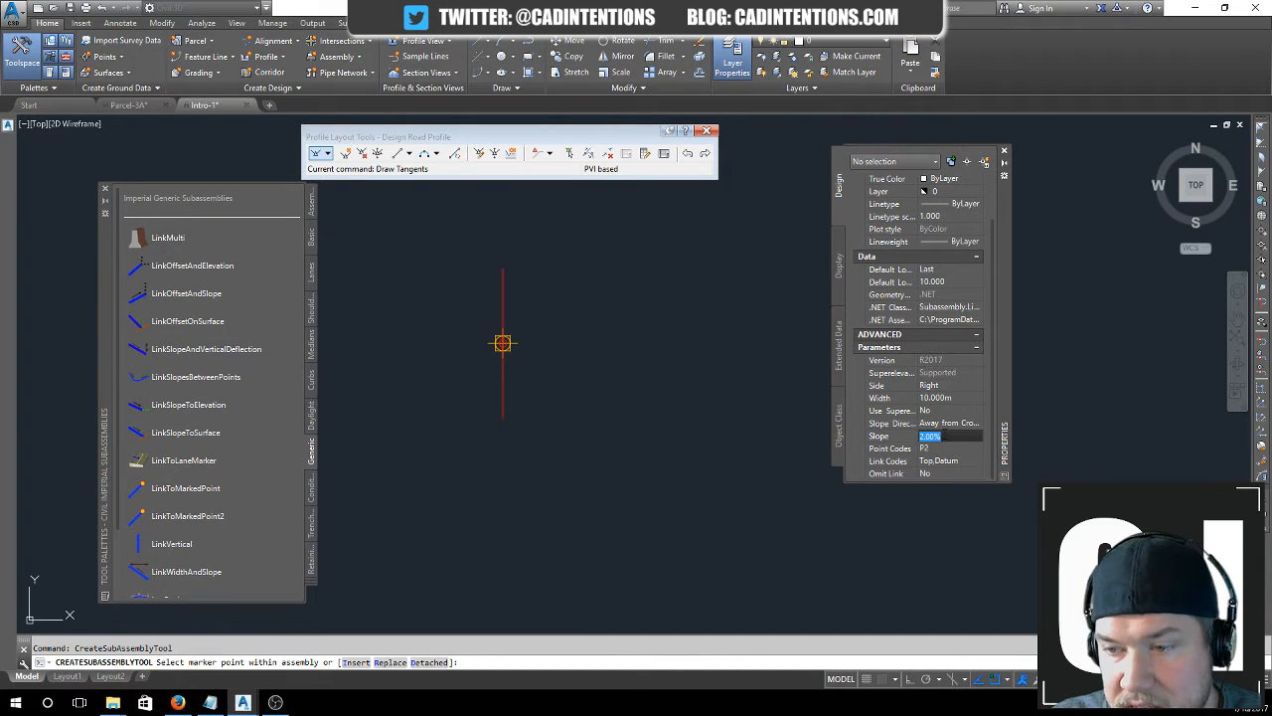
left_click(974, 398)
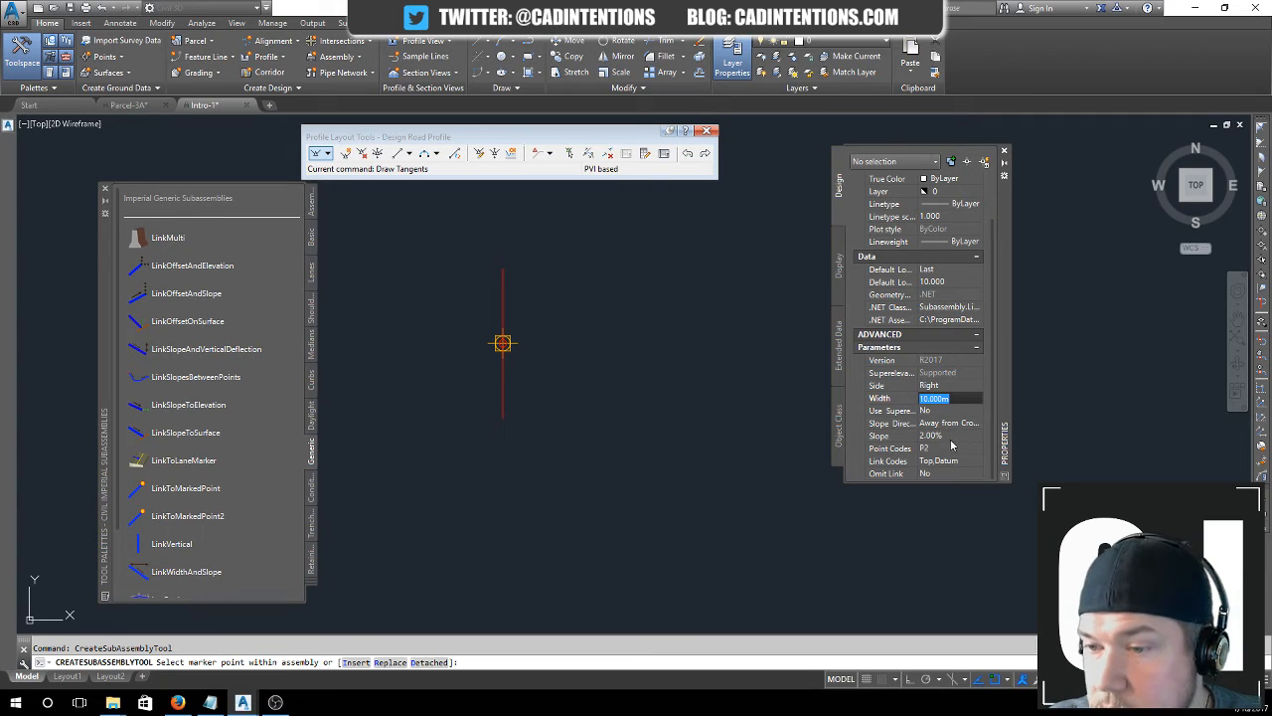
type("5")
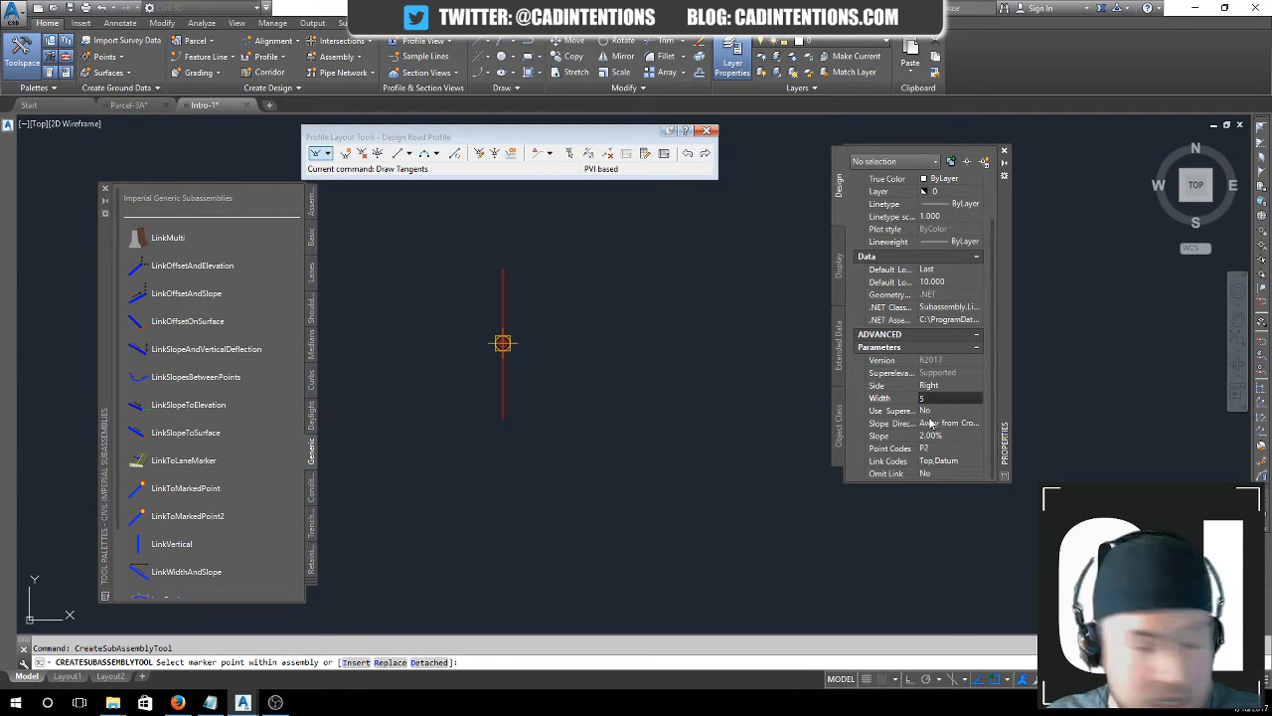
left_click(923, 411)
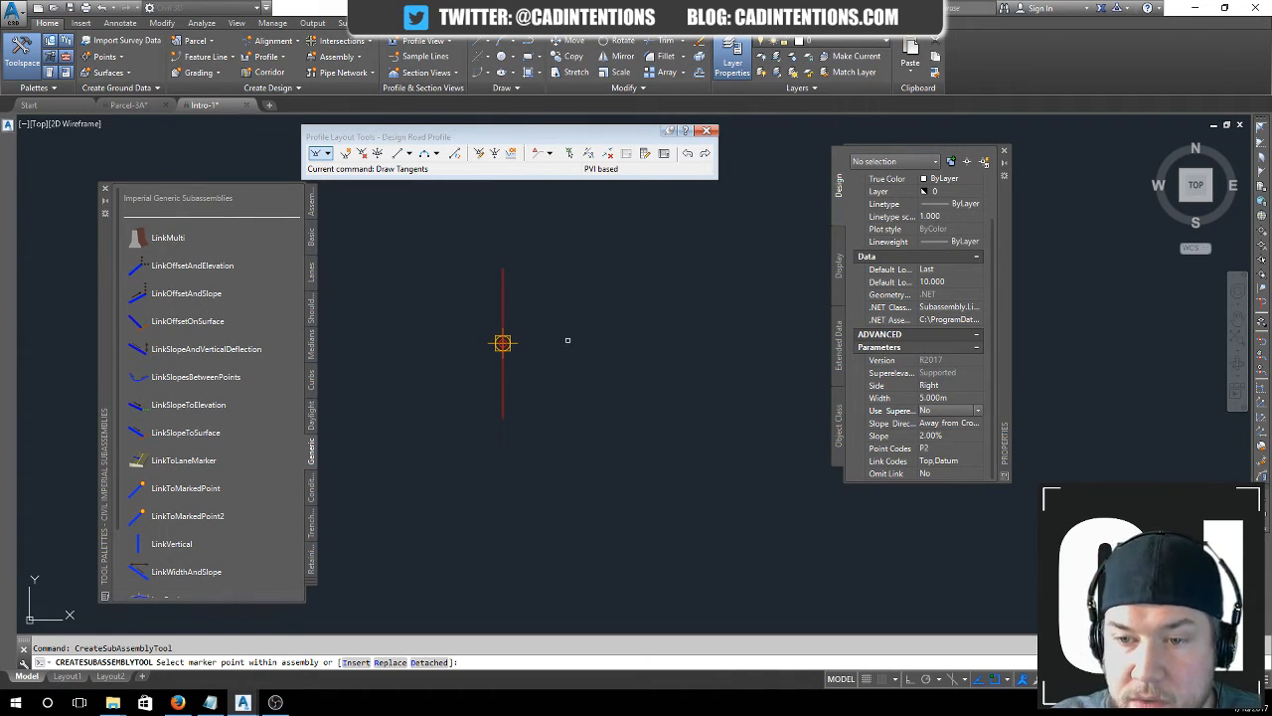
left_click(503, 343)
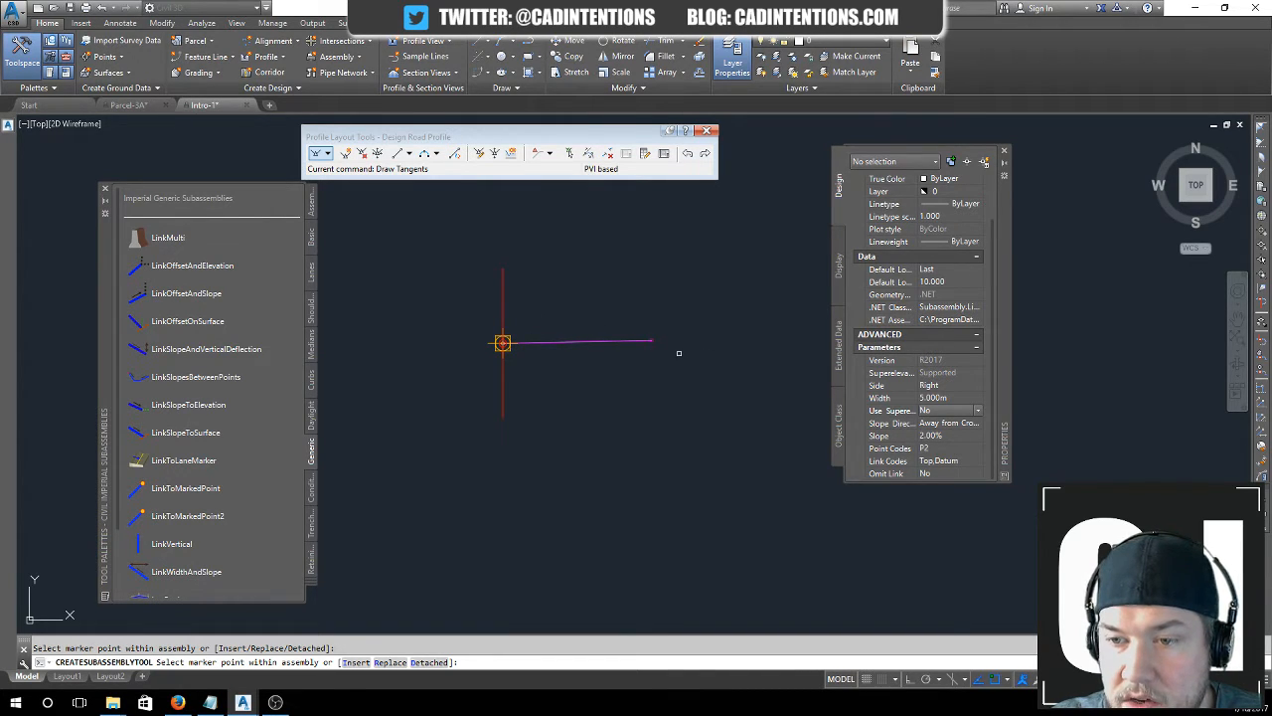
- Attach a matching LinkWidthAndSlope on the left side of the assembly and end the placement
left_click(937, 387)
left_click(942, 388)
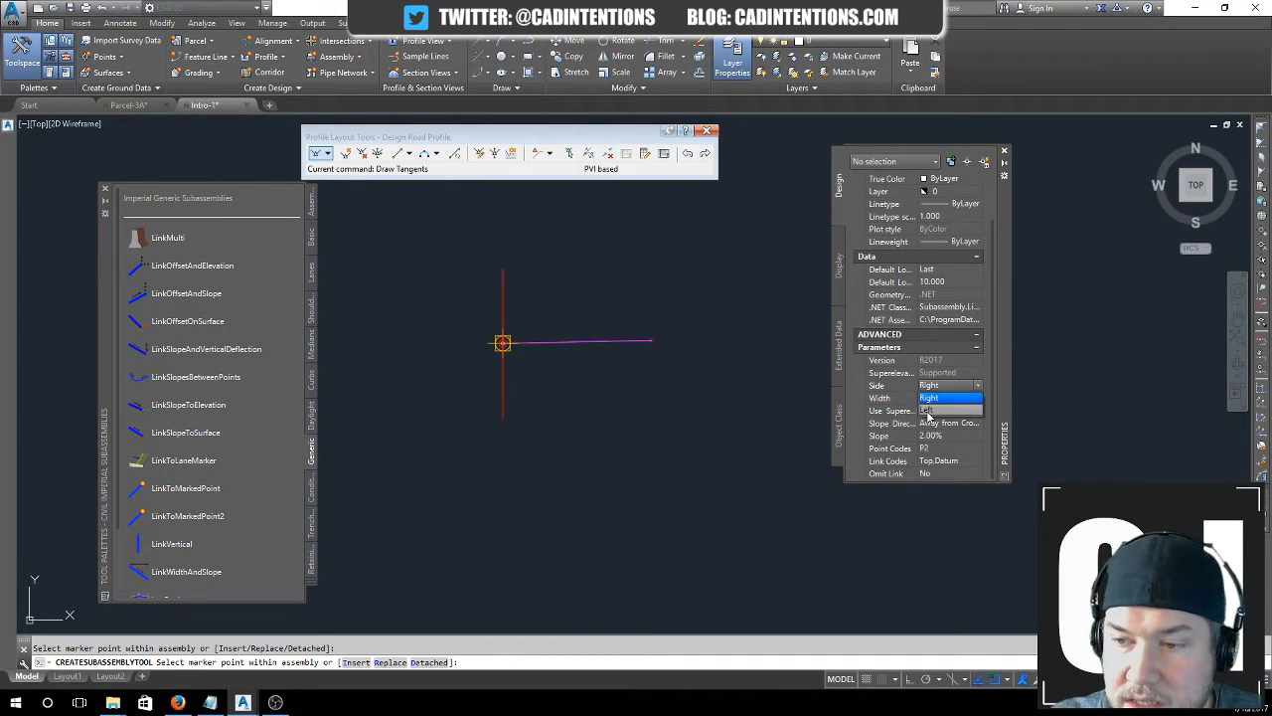
left_click(934, 416)
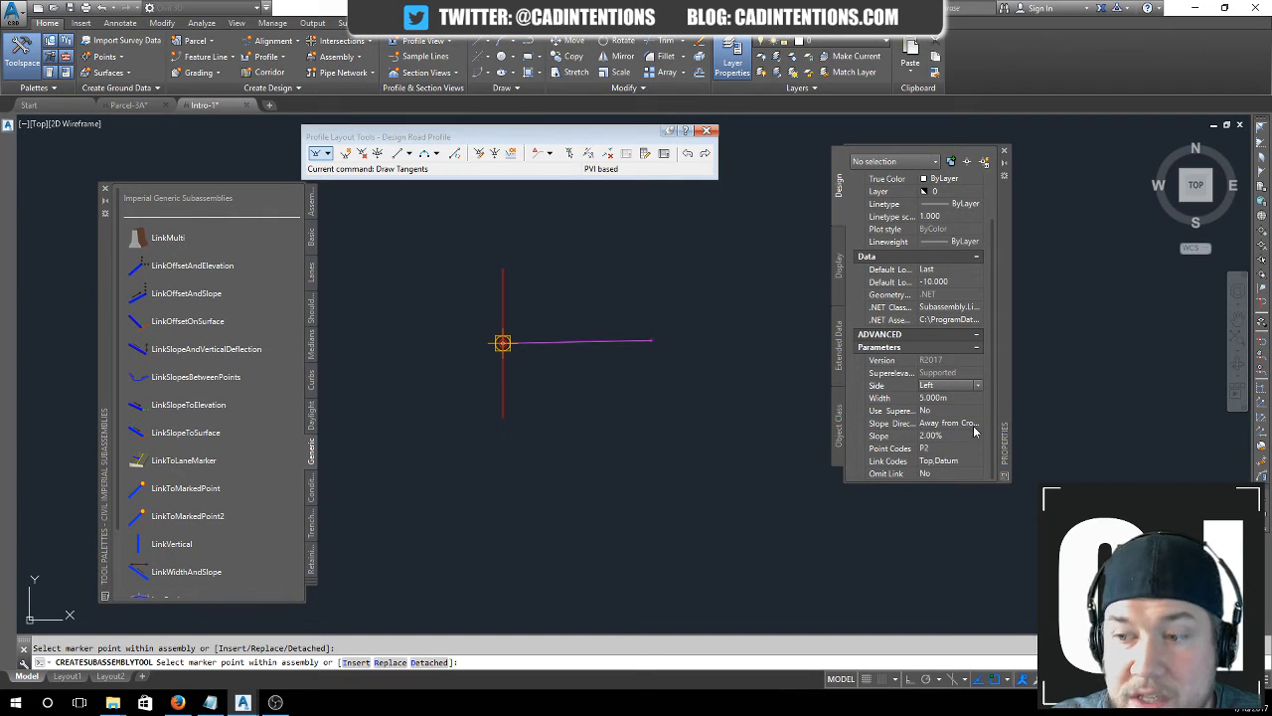
left_click(502, 343)
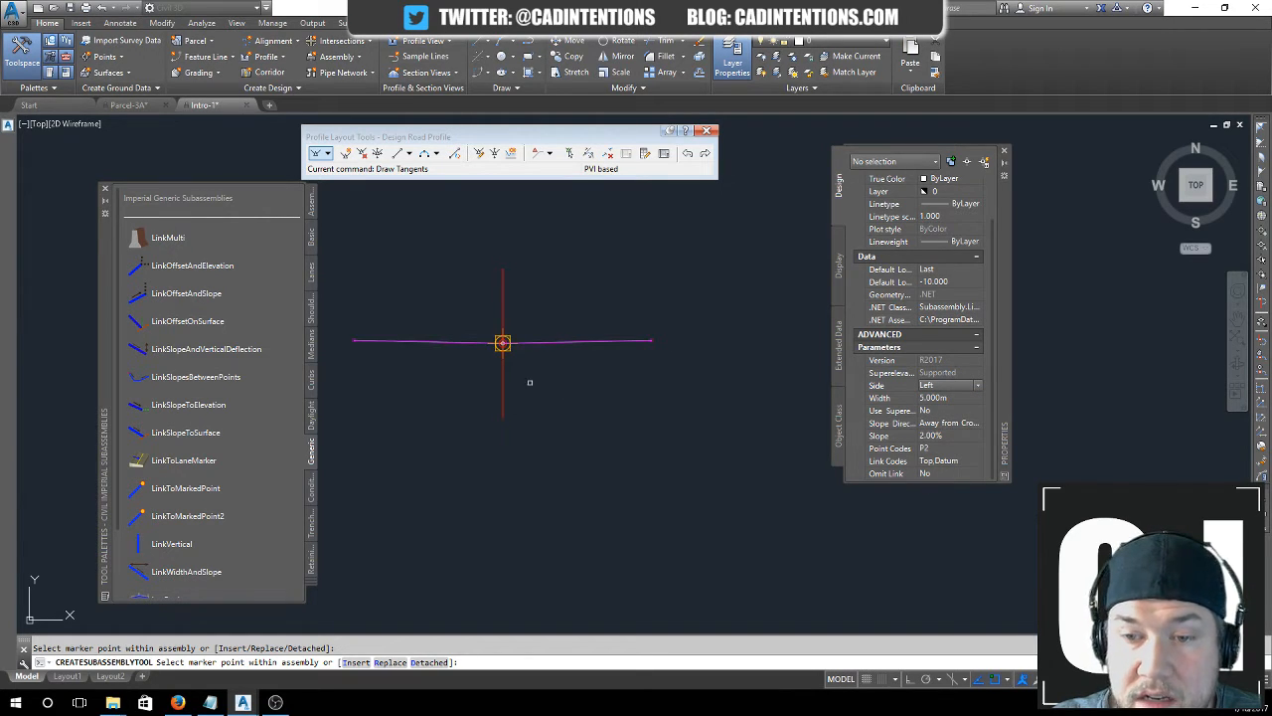
middle_click_drag(438, 360, 500, 370)
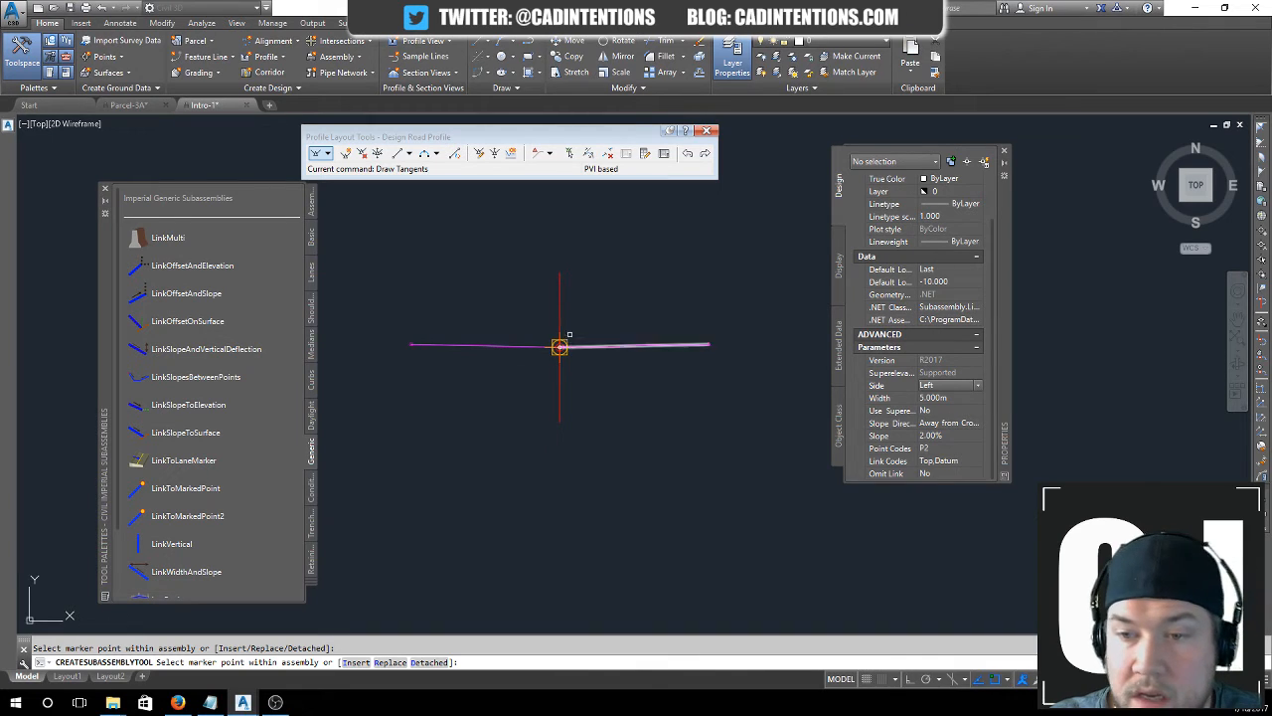
key("Escape")
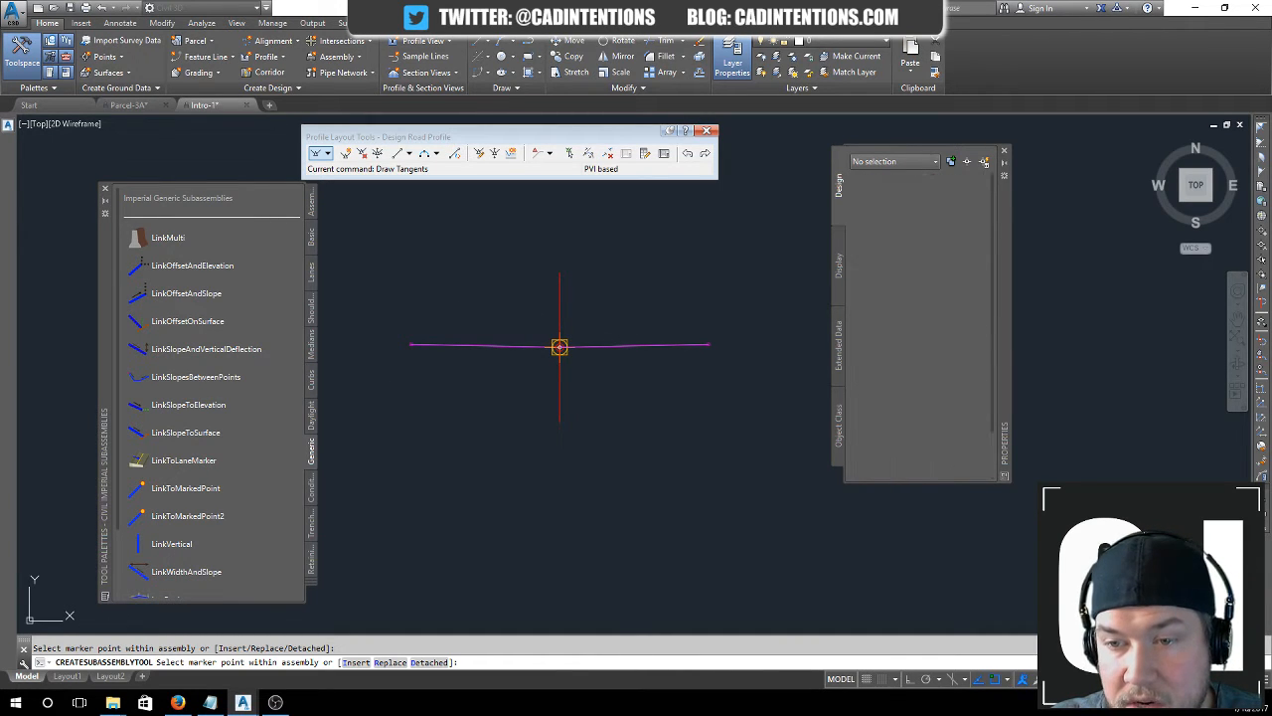
- Set the slope direction of both LinkWidthAndSlope subassemblies to Towards Crown and clear the selection
left_click(662, 363)
left_click(631, 309)
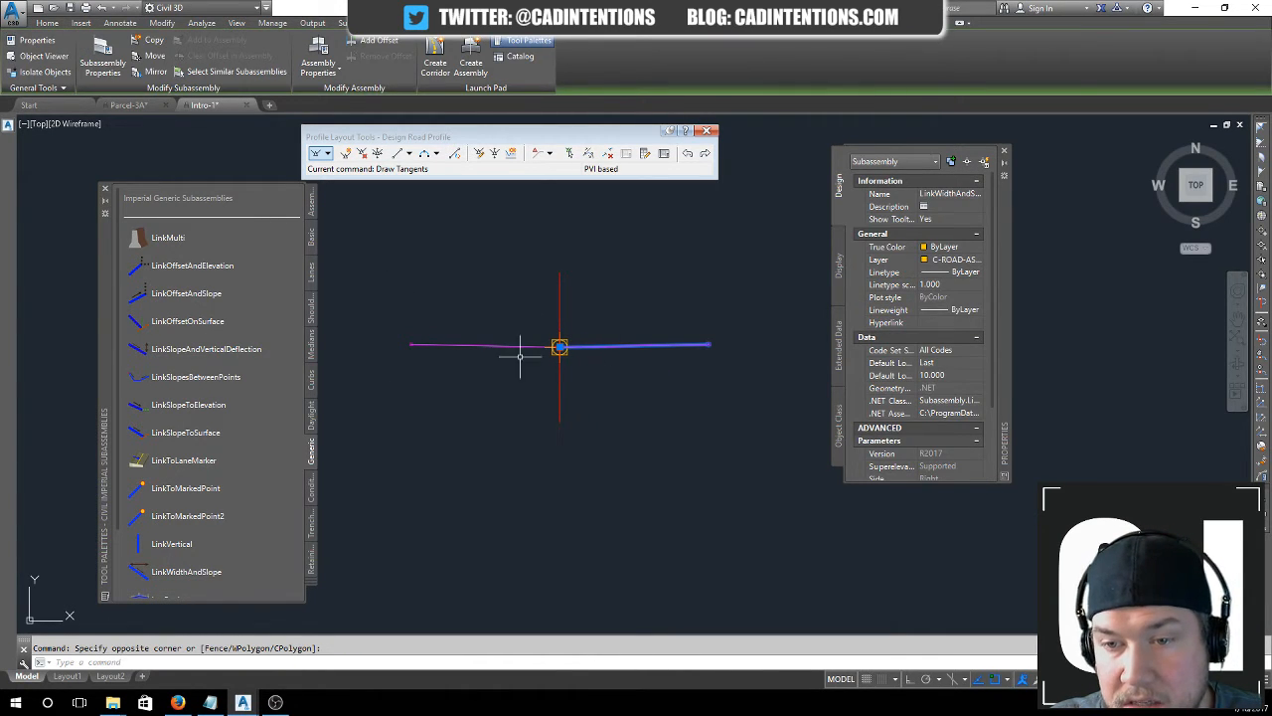
left_click(476, 372)
left_click(424, 312)
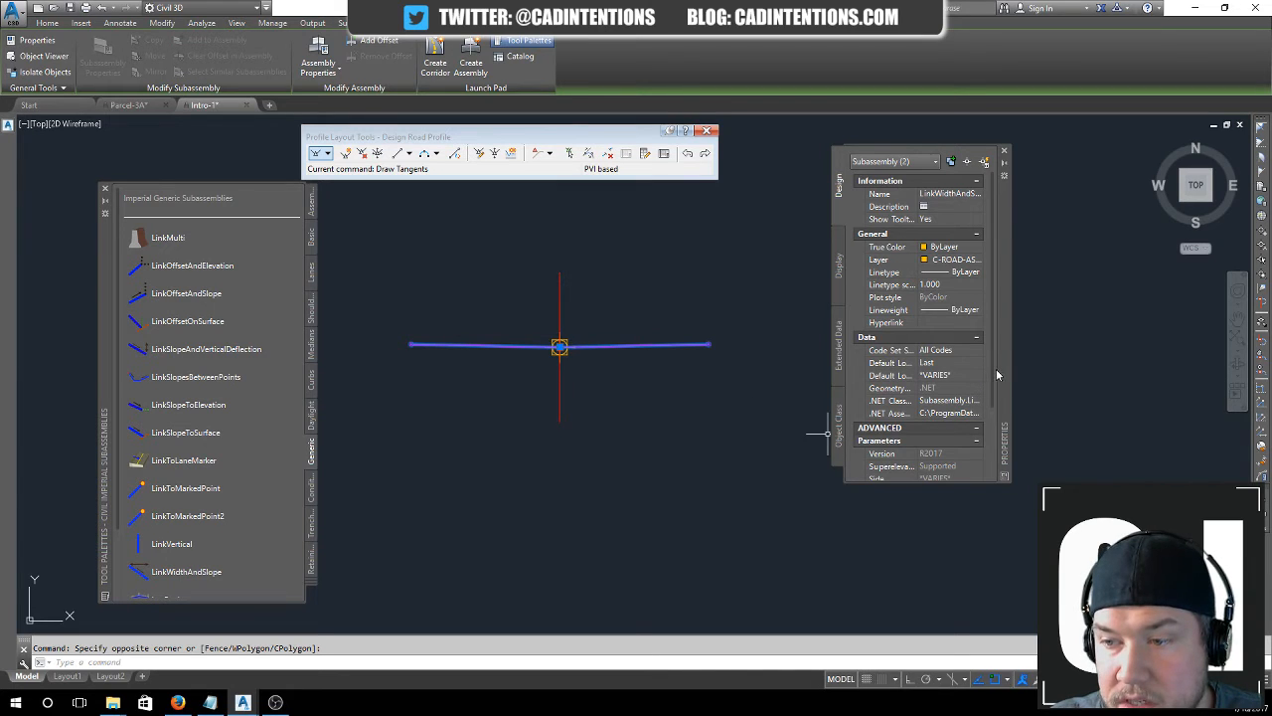
scroll(997, 410, "down", 3)
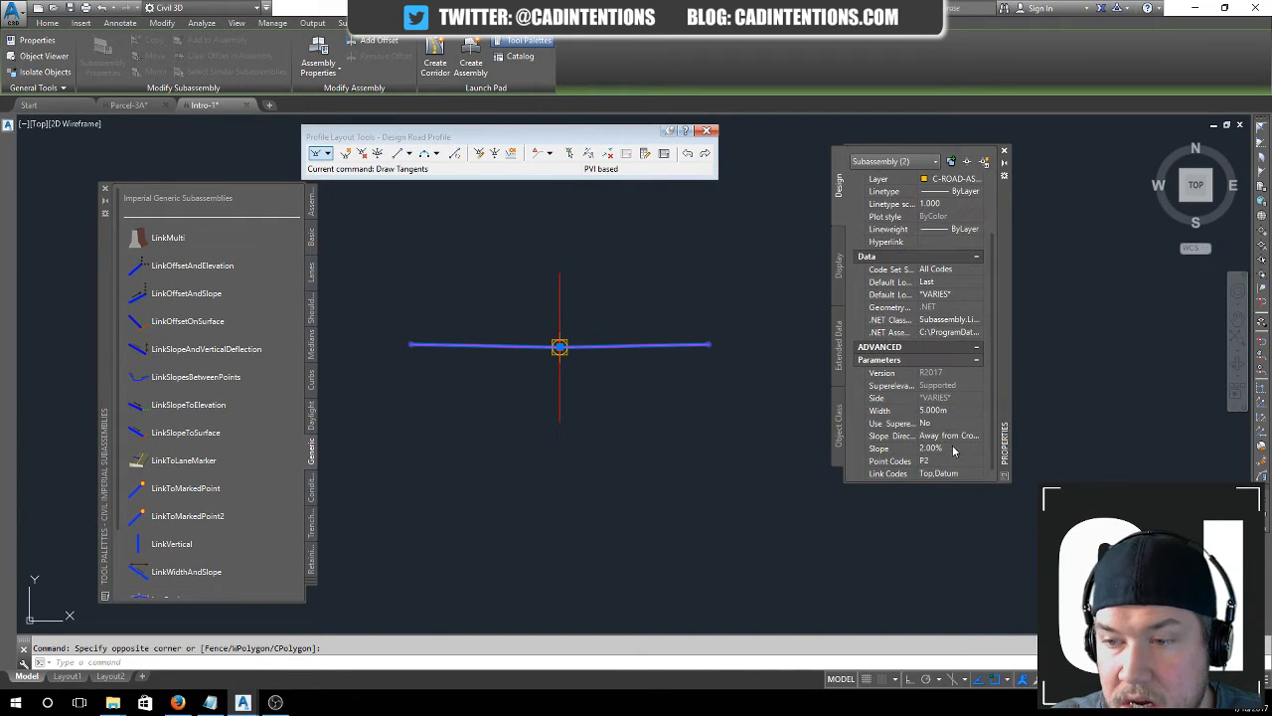
left_click(955, 441)
left_click(954, 442)
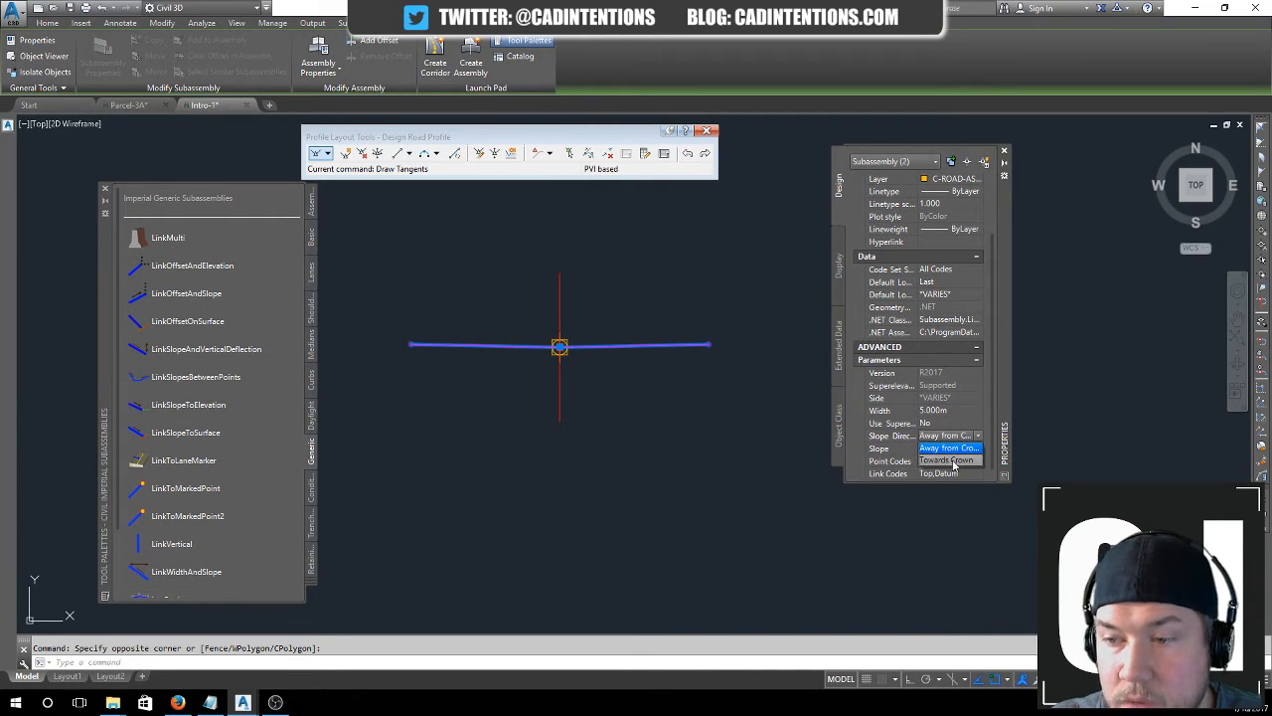
left_click(952, 461)
key("Escape")
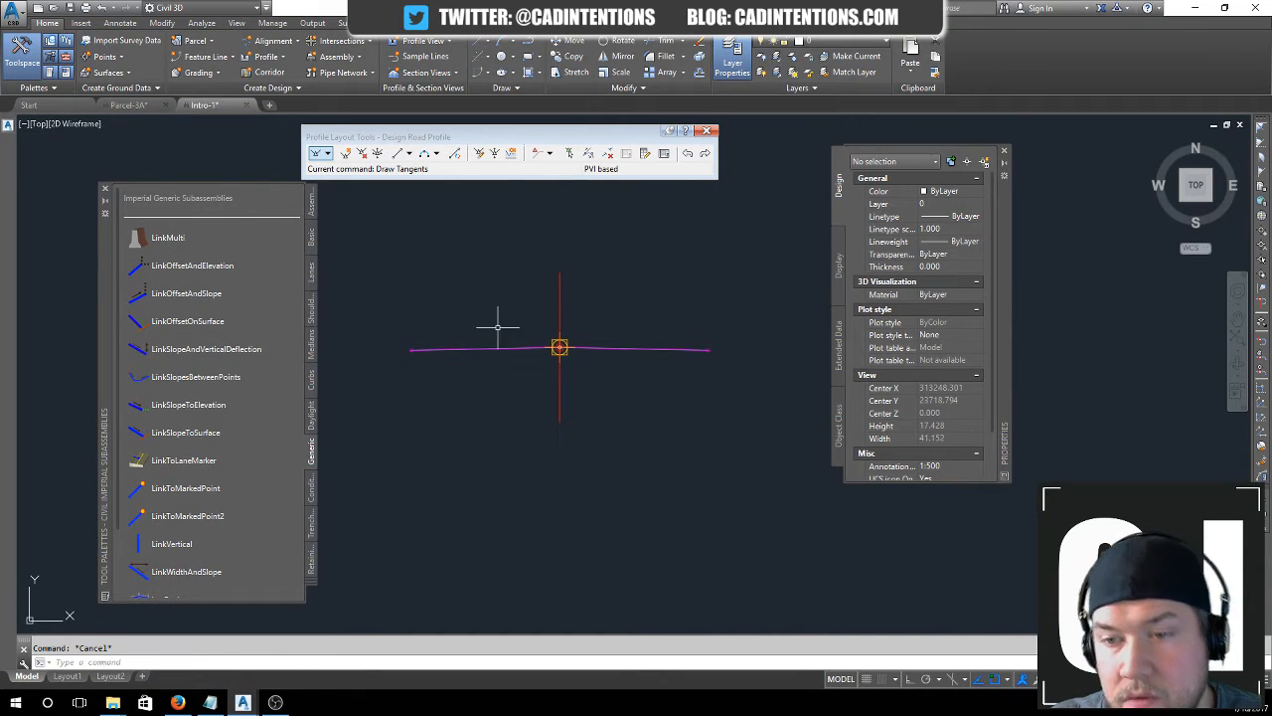
- Attach a LinkSlopeToSurface subassembly with a 3:1 slope and side Right to the outer end of the assembly's right link
middle_click_drag(604, 350, 519, 333)
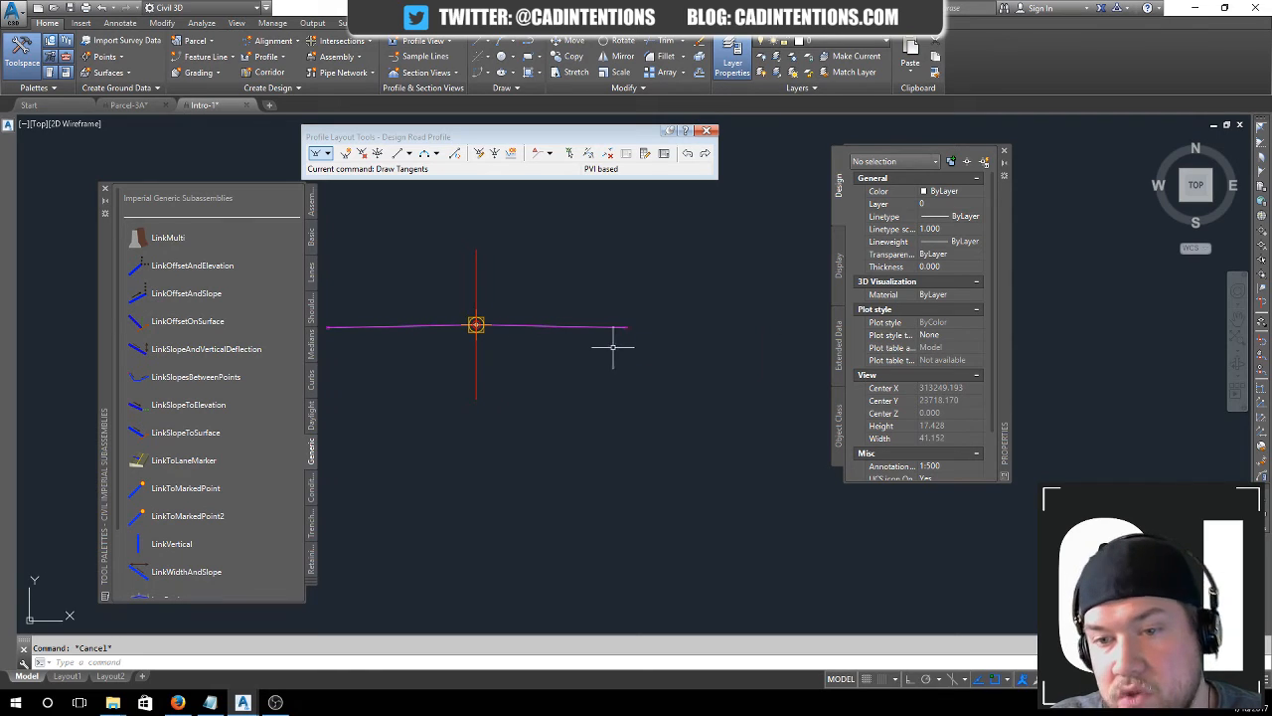
middle_click_drag(616, 348, 736, 360)
middle_click_drag(636, 368, 583, 366)
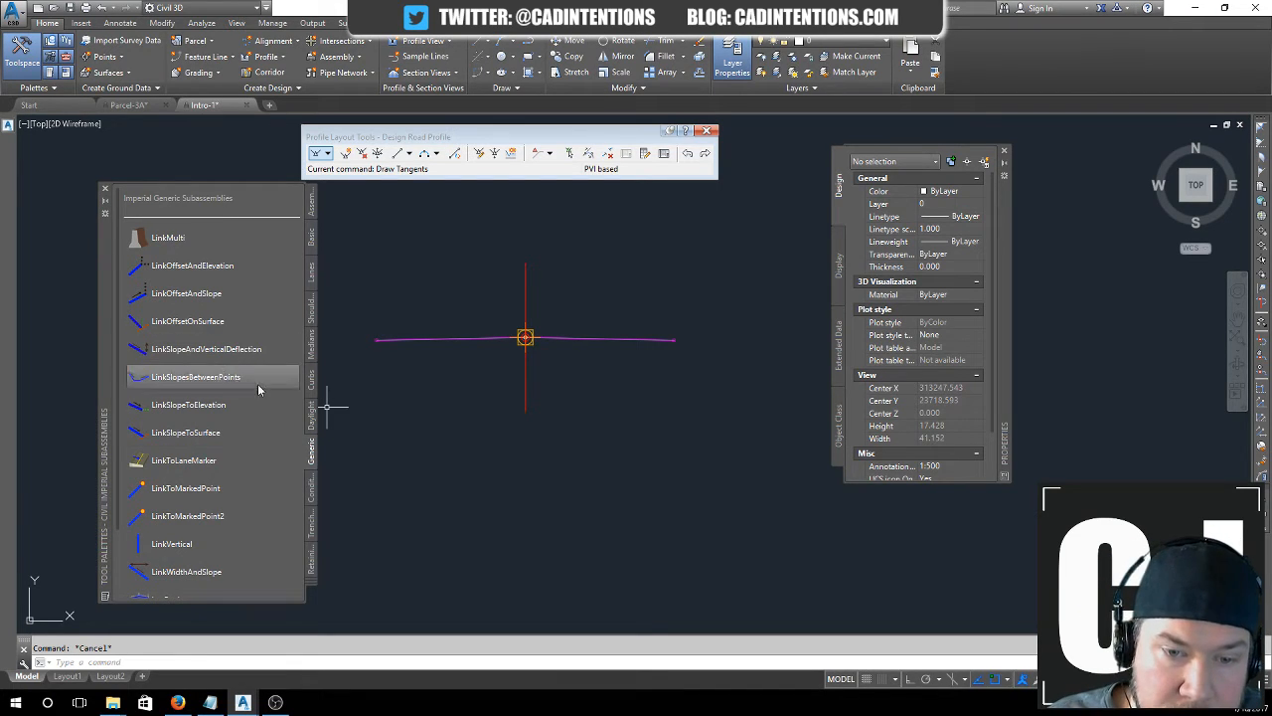
left_click(161, 438)
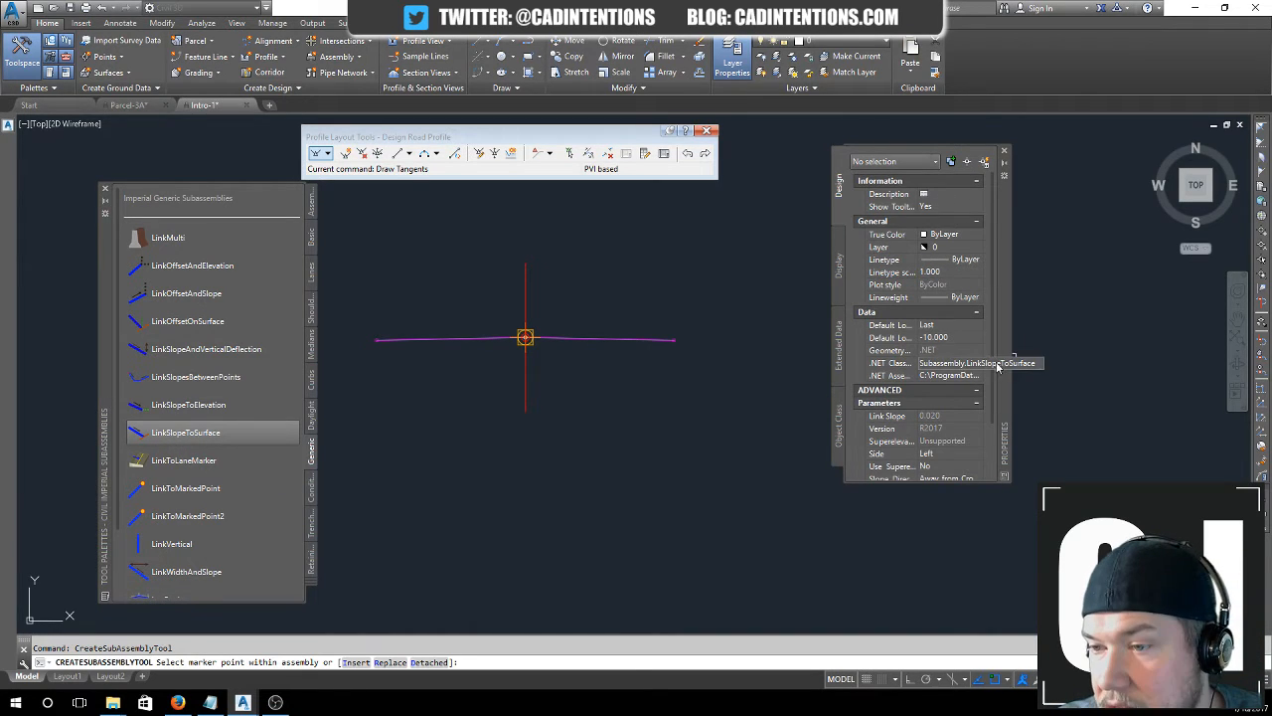
scroll(995, 375, "down", 3)
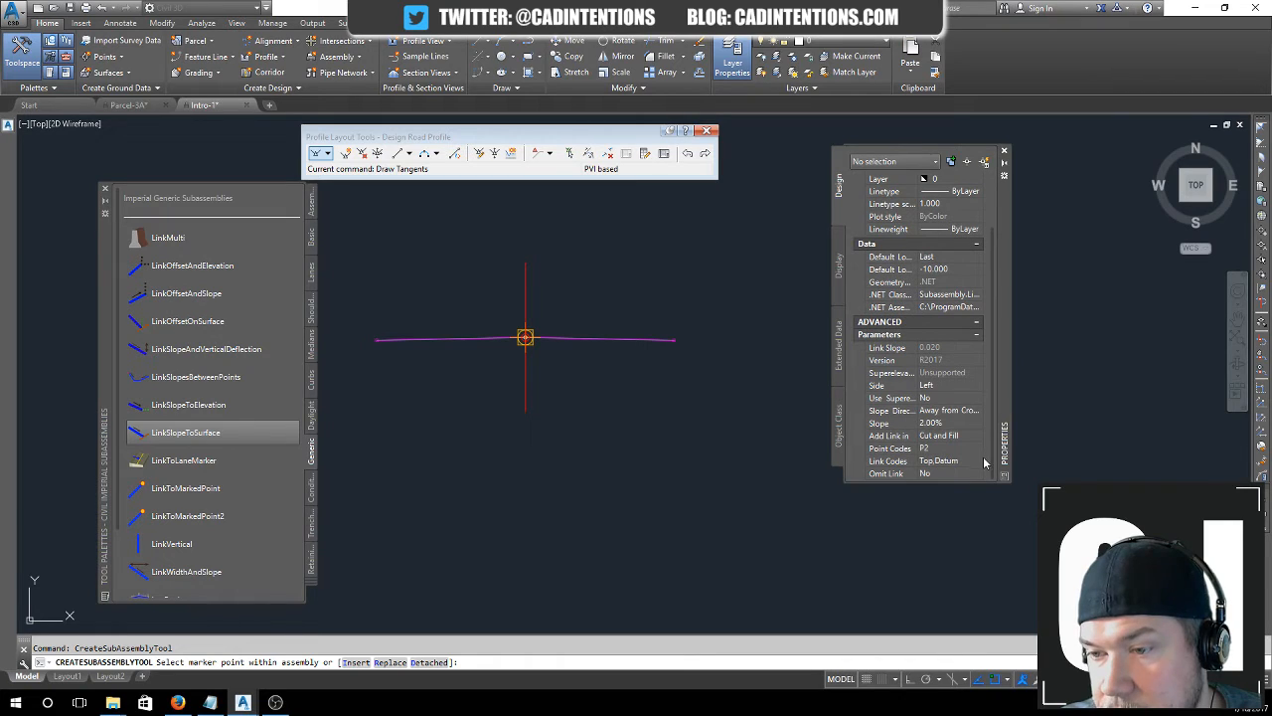
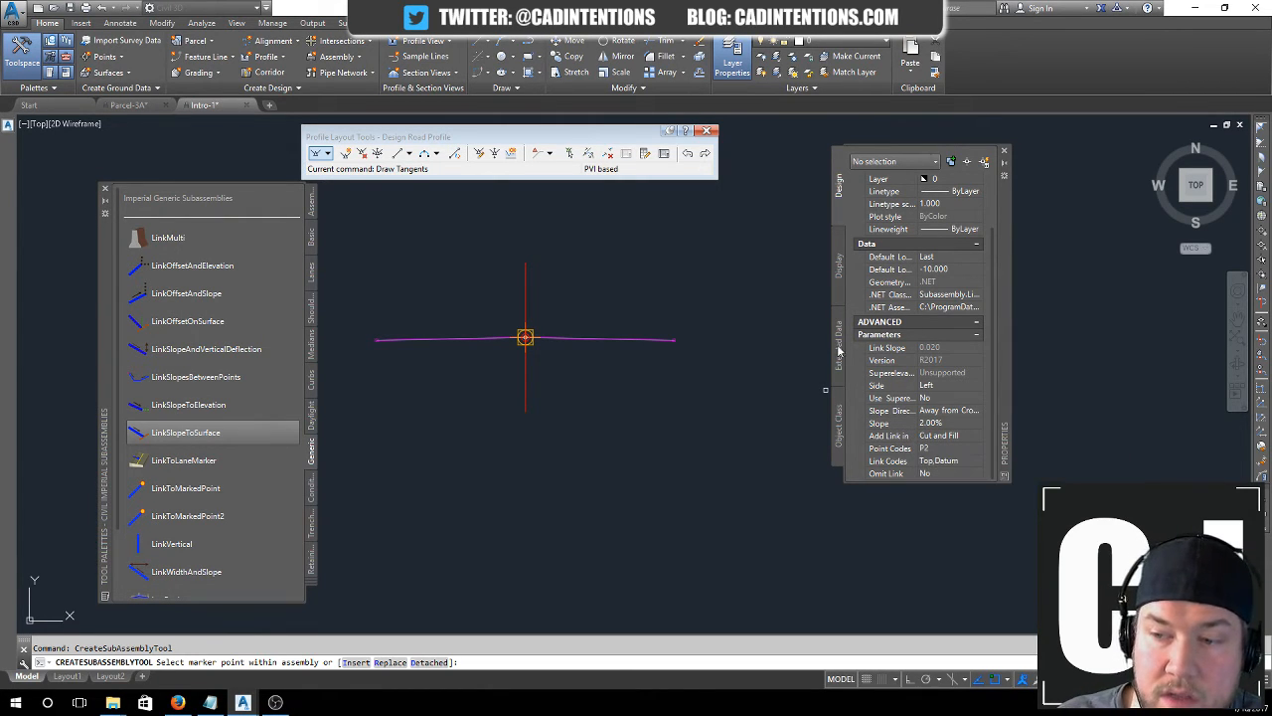
left_click(950, 423)
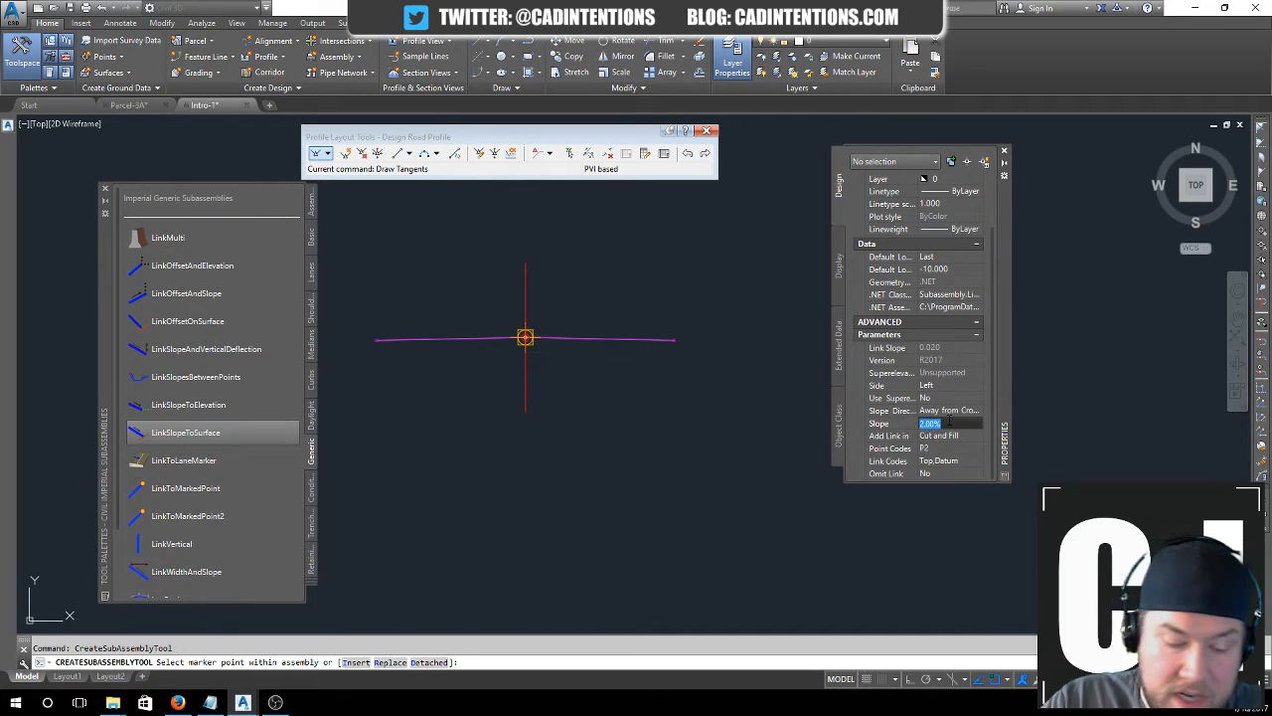
type("3:1")
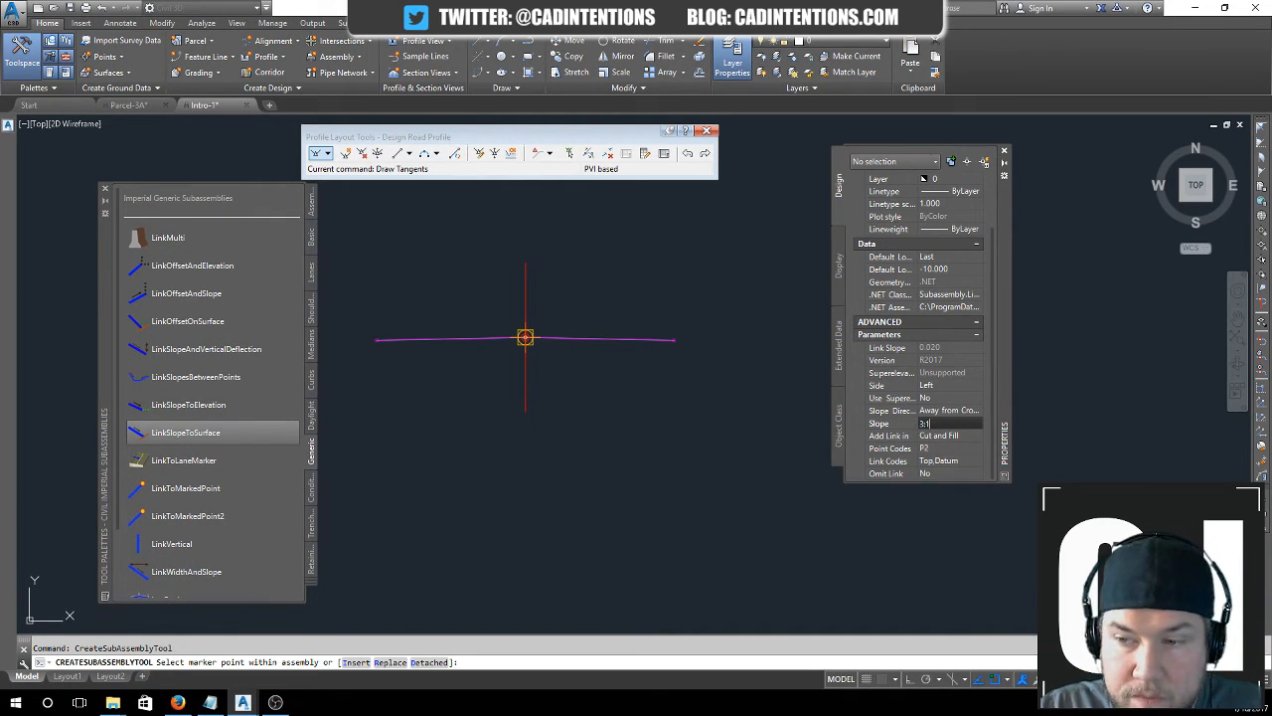
key("Return")
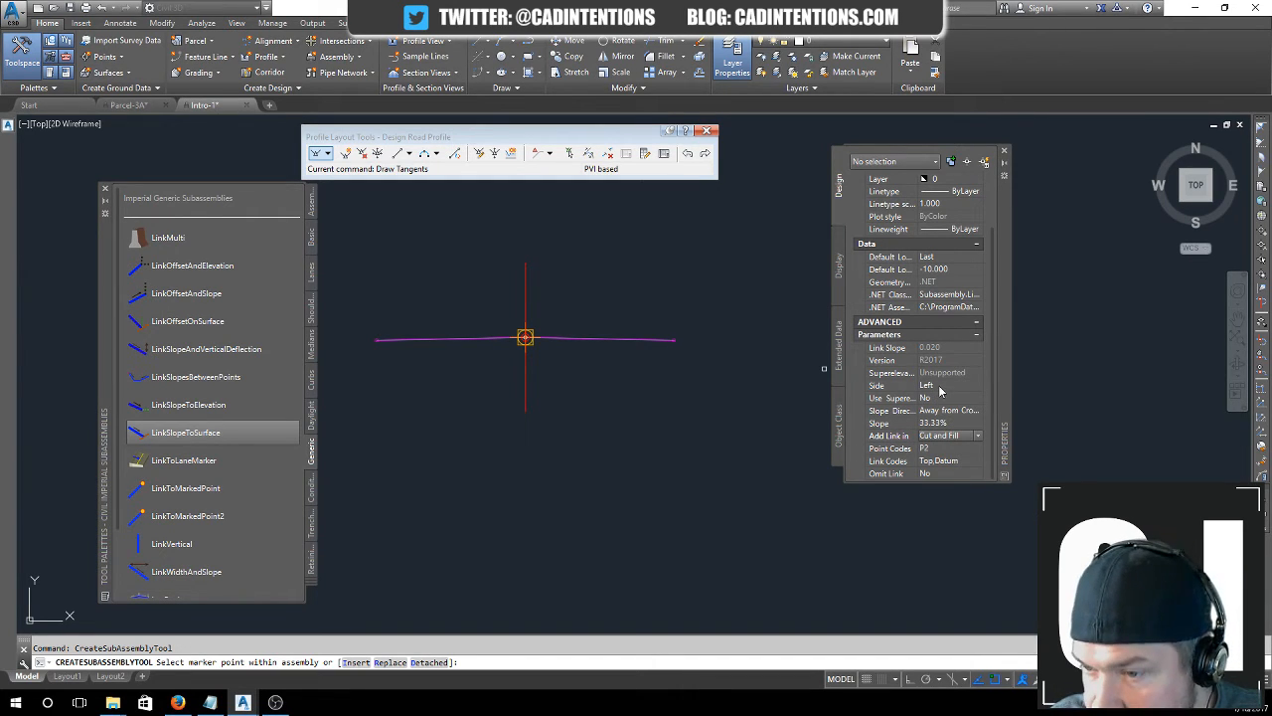
left_click(940, 387)
left_click(940, 387)
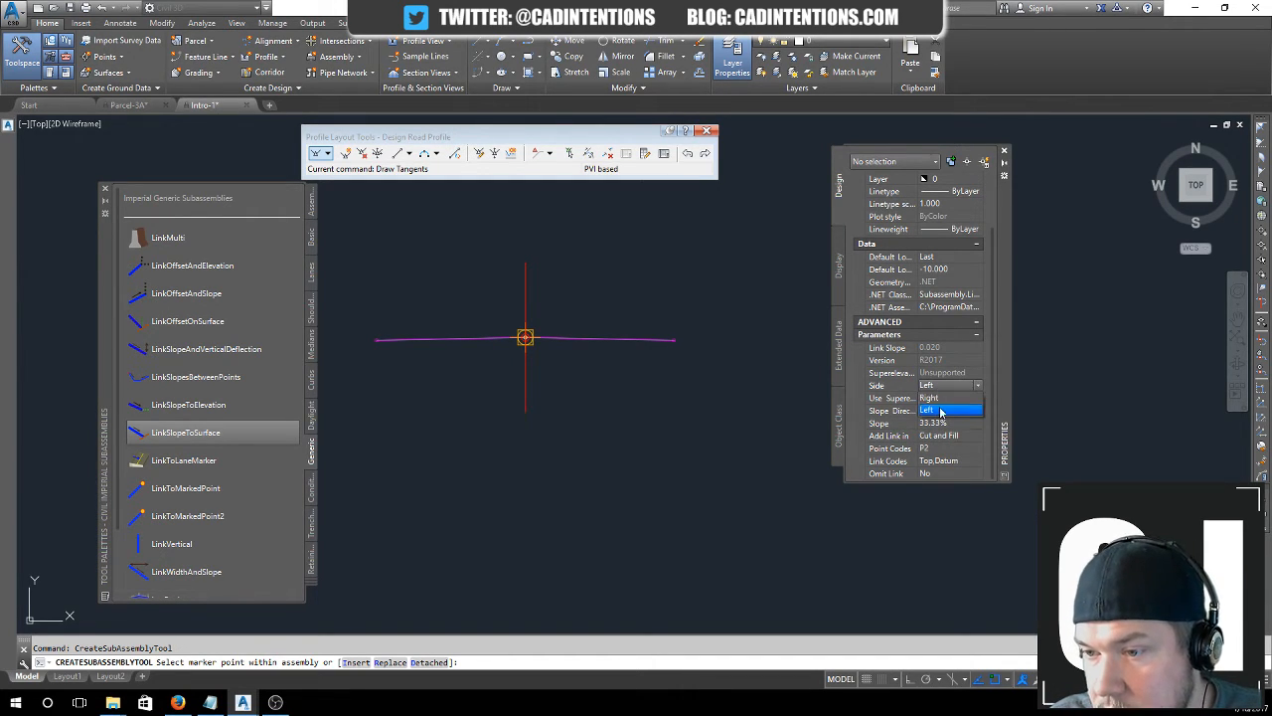
left_click(940, 404)
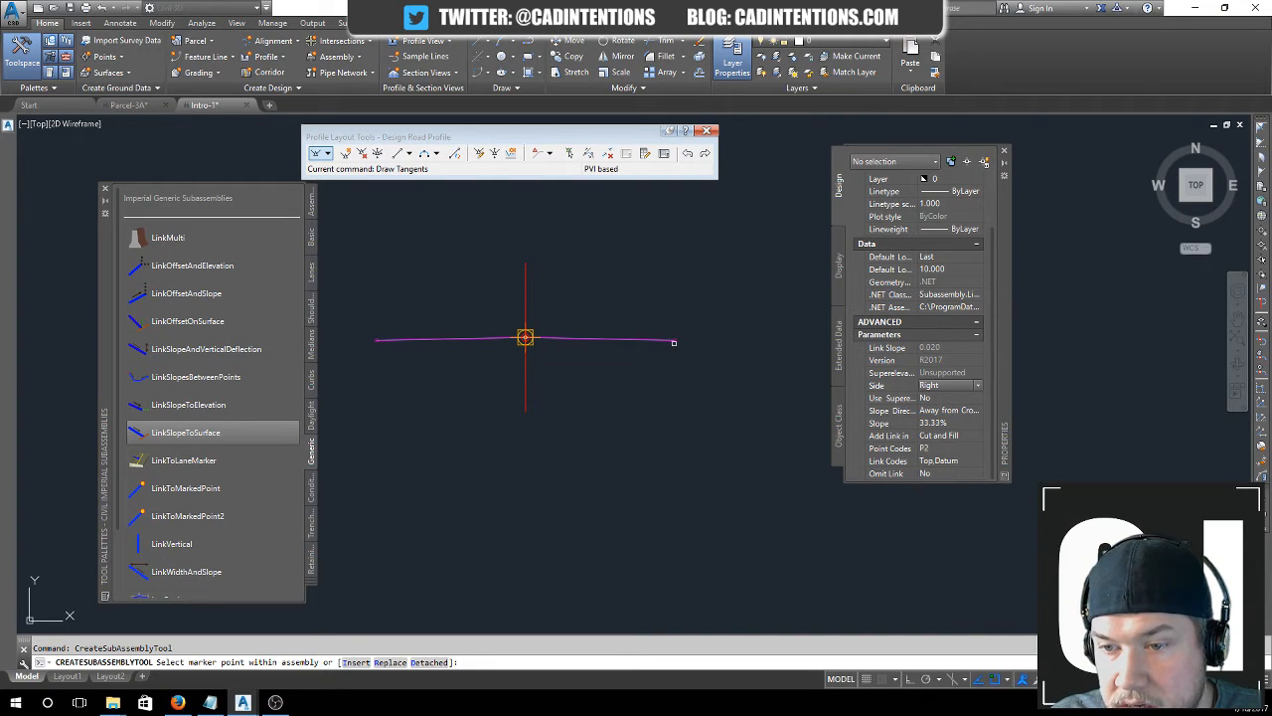
- Attach a matching LinkSlopeToSurface with side Left to the outer end of the left link and end the placement
left_click(938, 386)
left_click(929, 405)
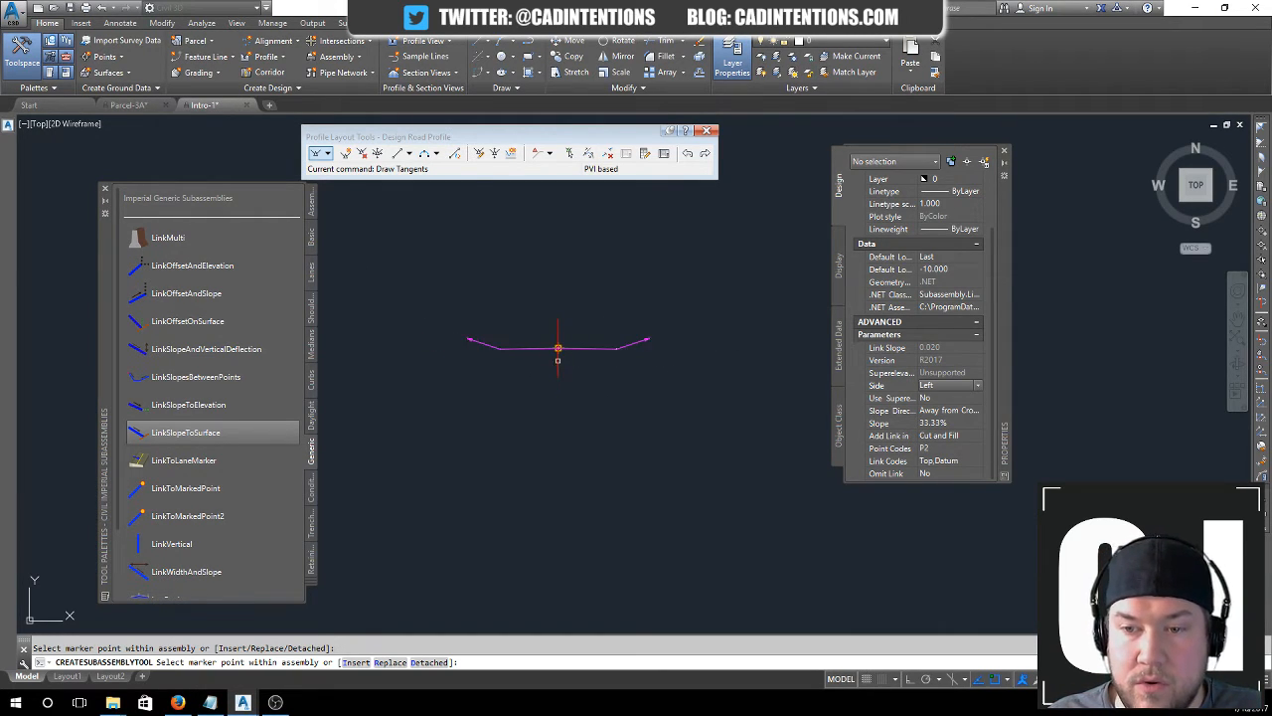
key("Escape")
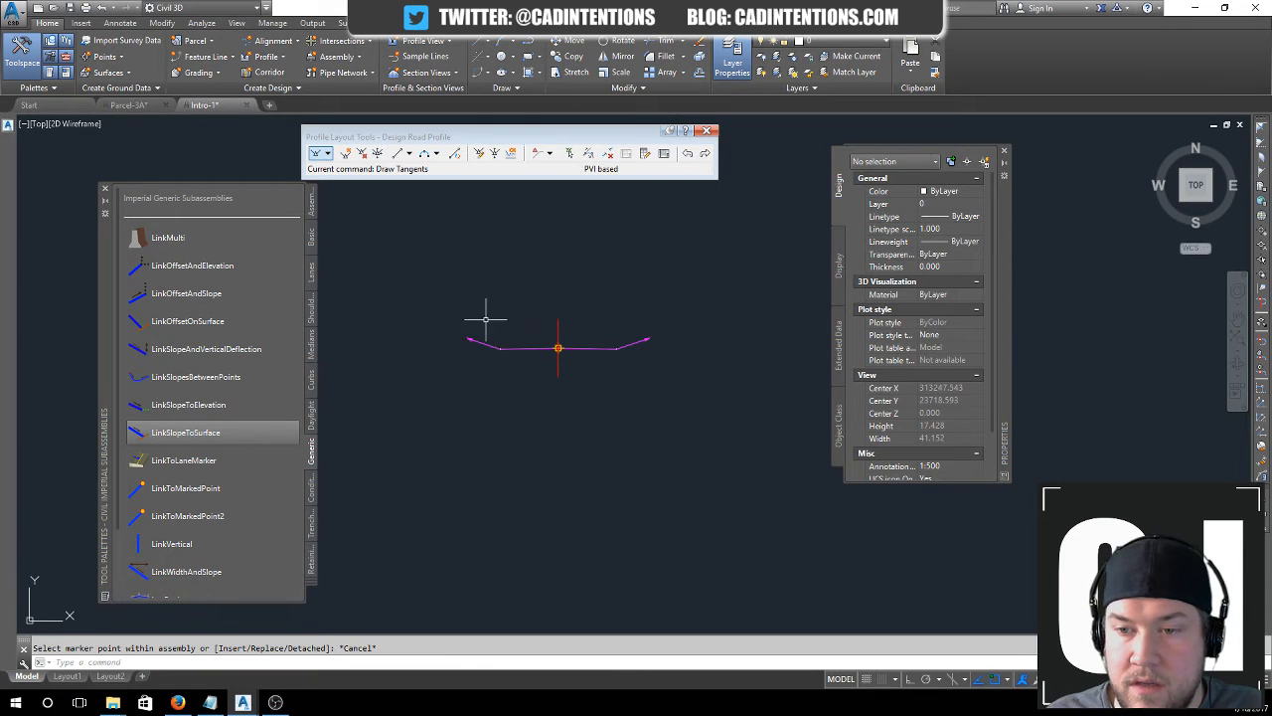
- Review the finished assembly, the two profile views and the alignments on the contoured surface
scroll(610, 353, "down", 2)
scroll(636, 360, "up", 4)
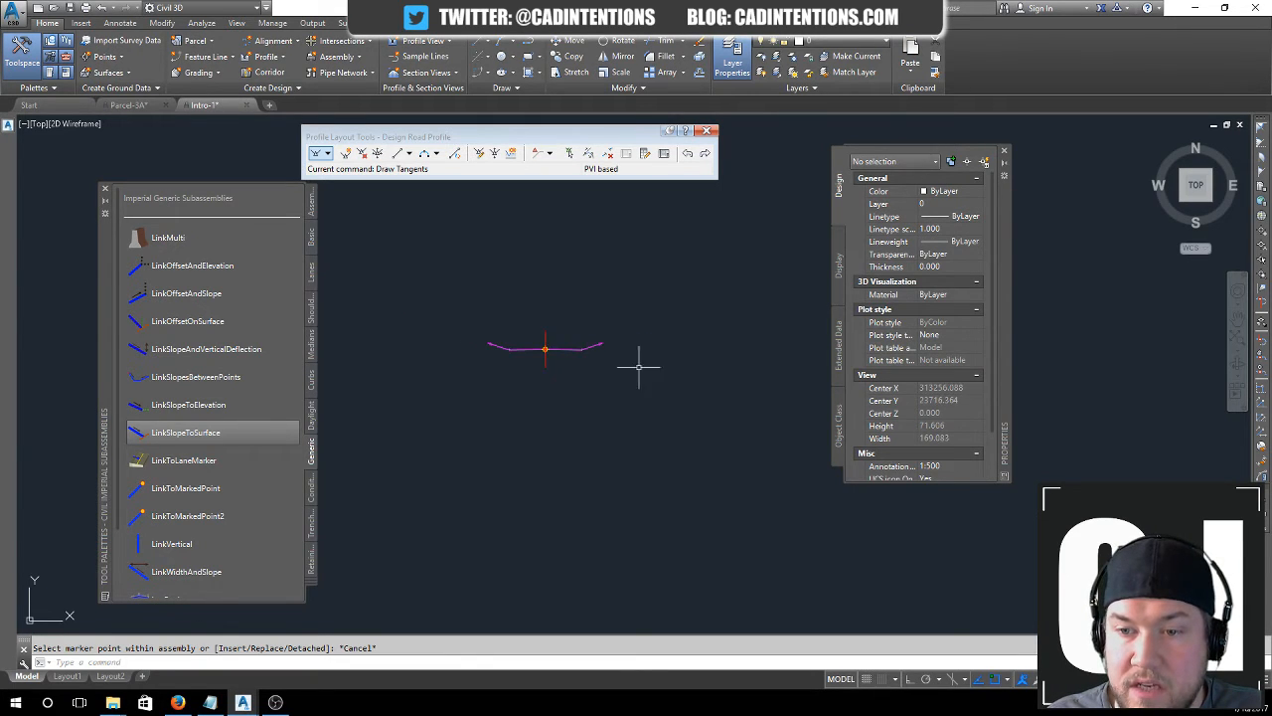
scroll(532, 338, "down", 5)
scroll(518, 329, "down", 6)
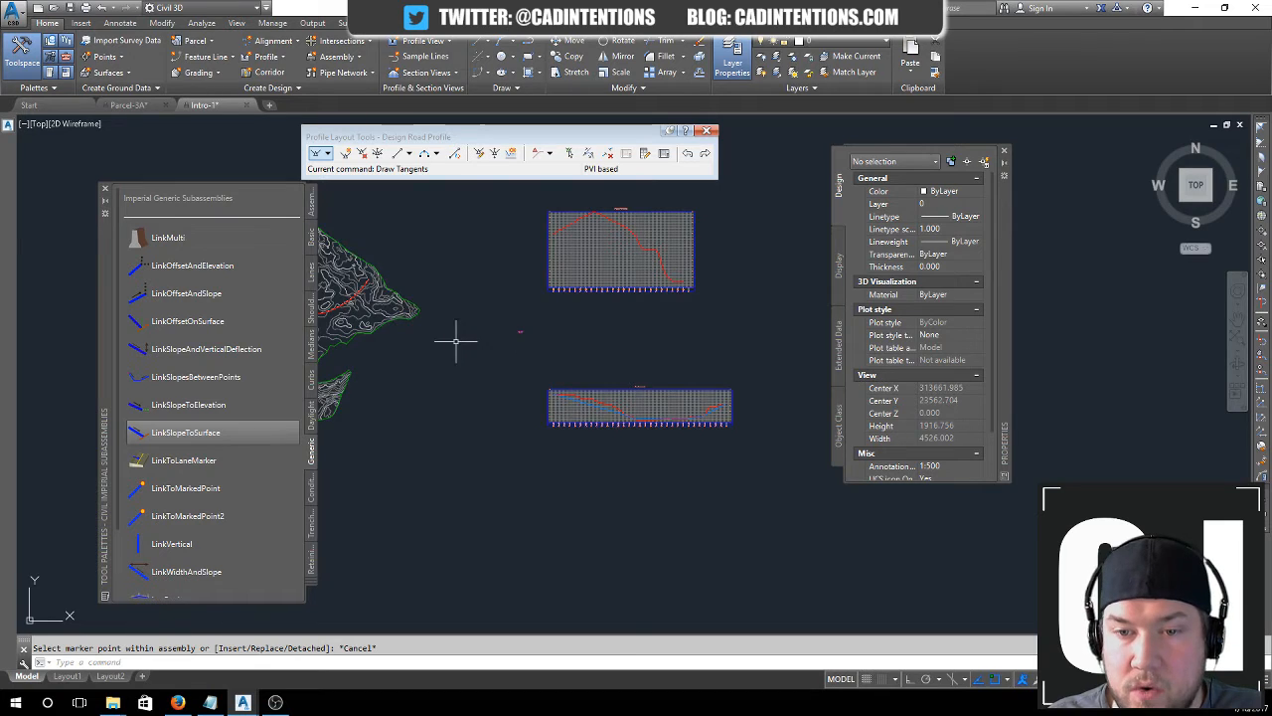
middle_click_drag(443, 343, 572, 348)
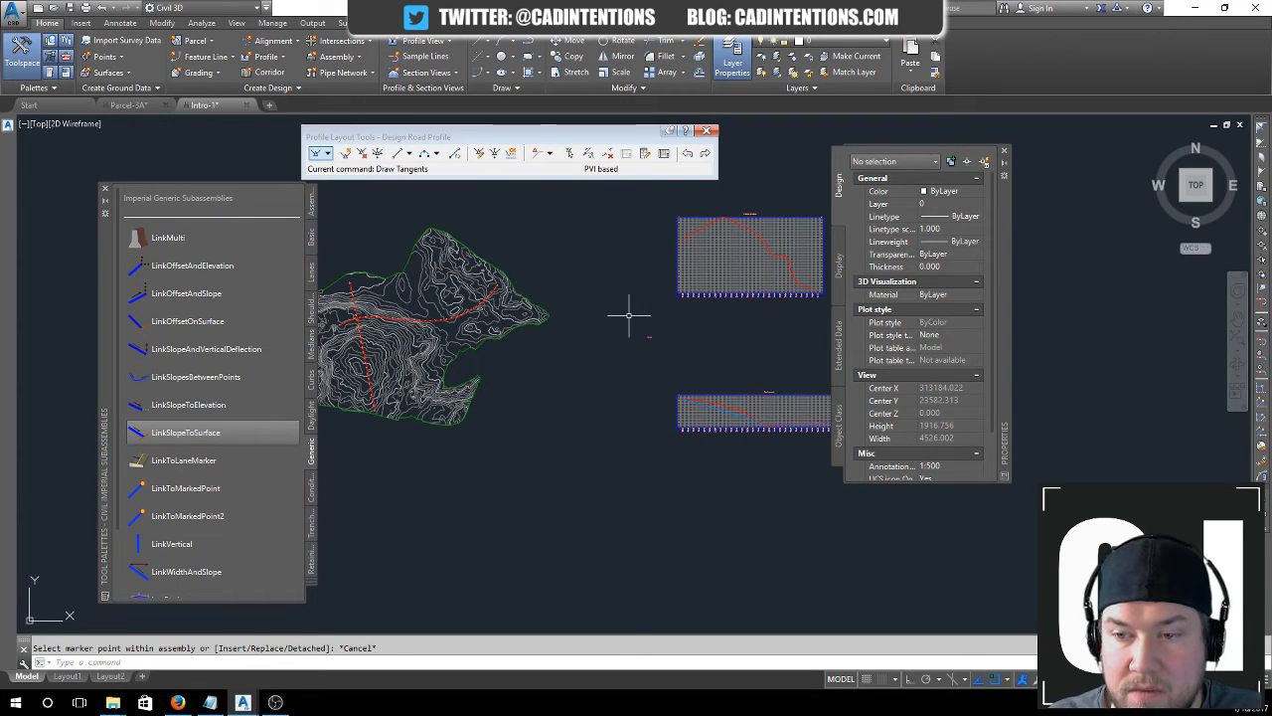
middle_click_drag(630, 312, 531, 267)
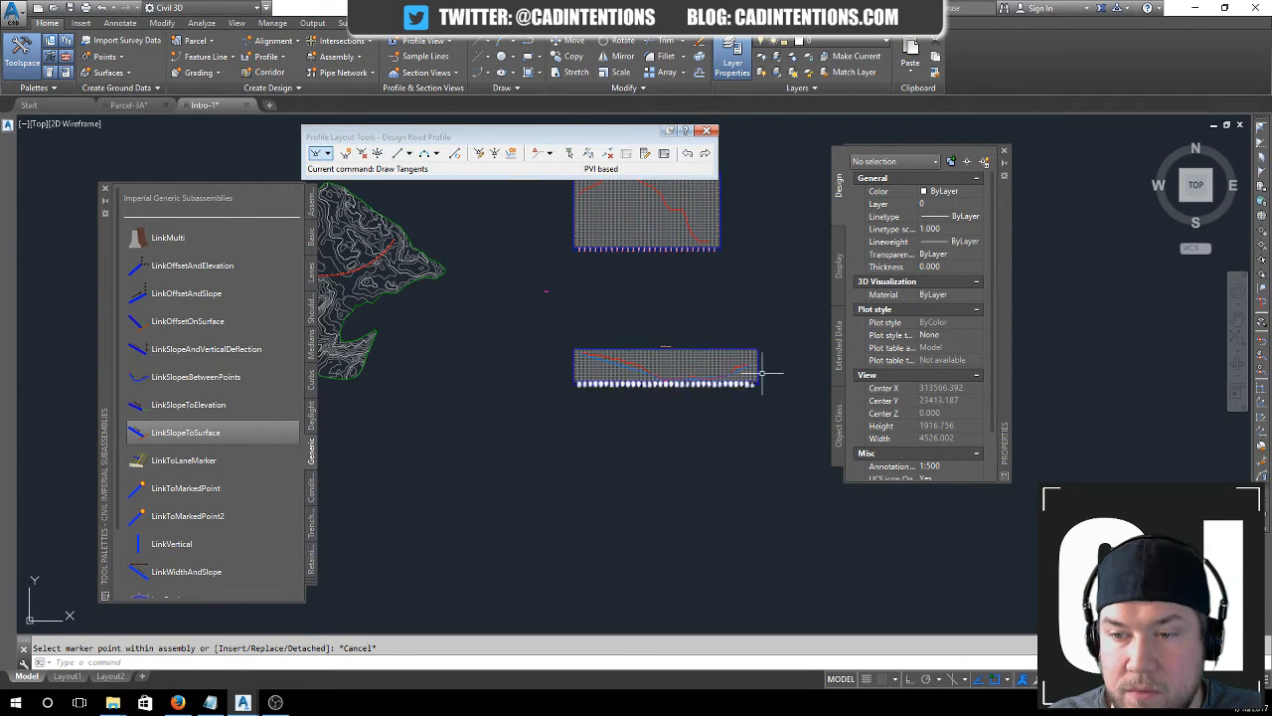
scroll(555, 277, "up", 6)
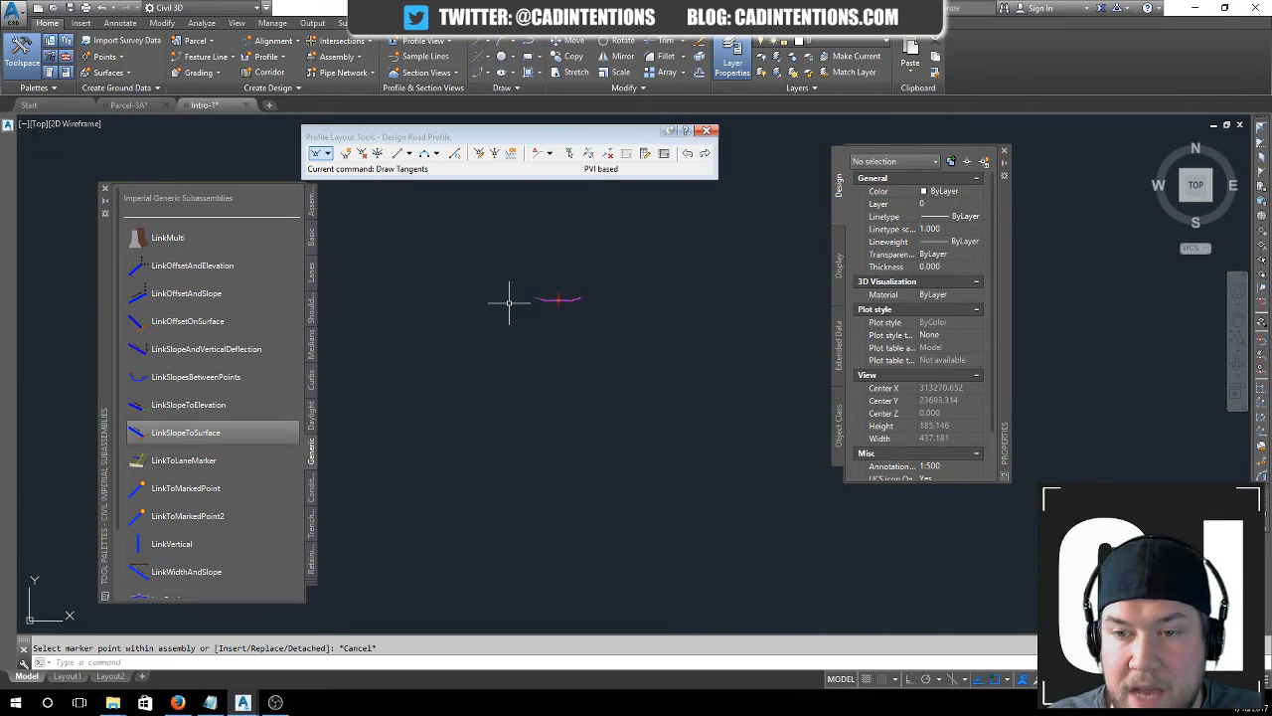
scroll(489, 295, "down", 4)
middle_click_drag(490, 295, 648, 325)
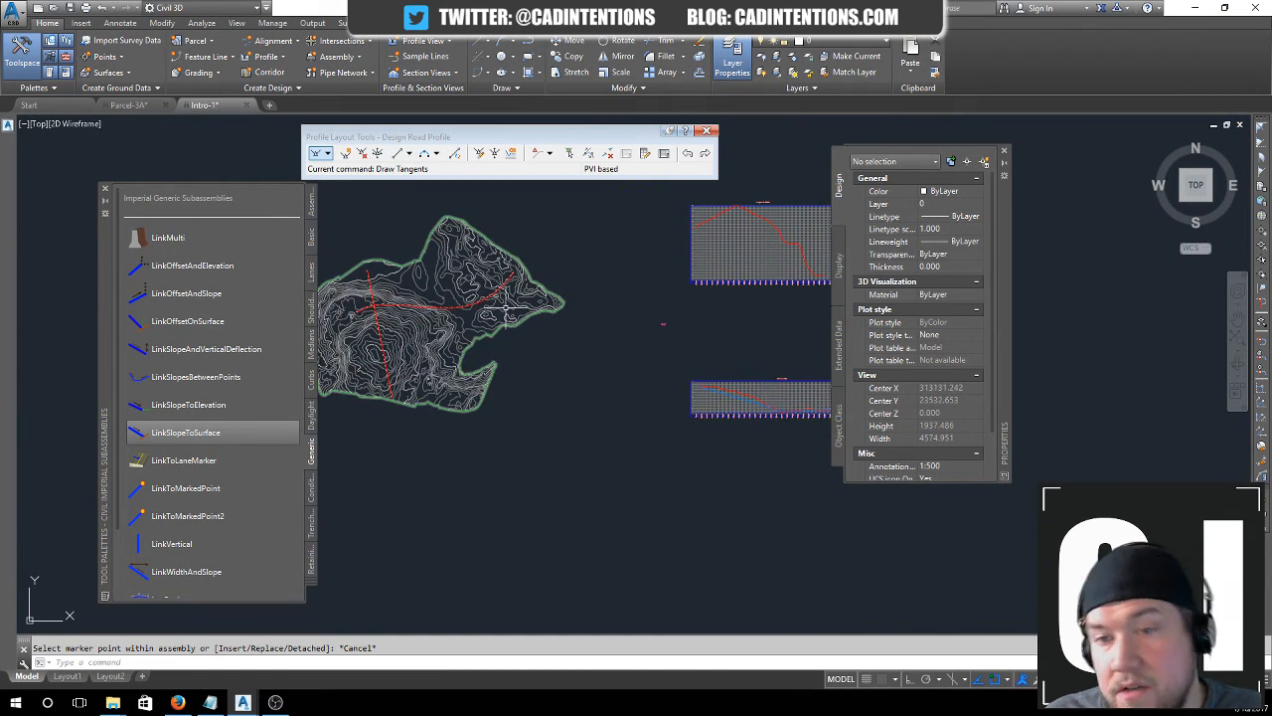
scroll(503, 308, "up", 4)
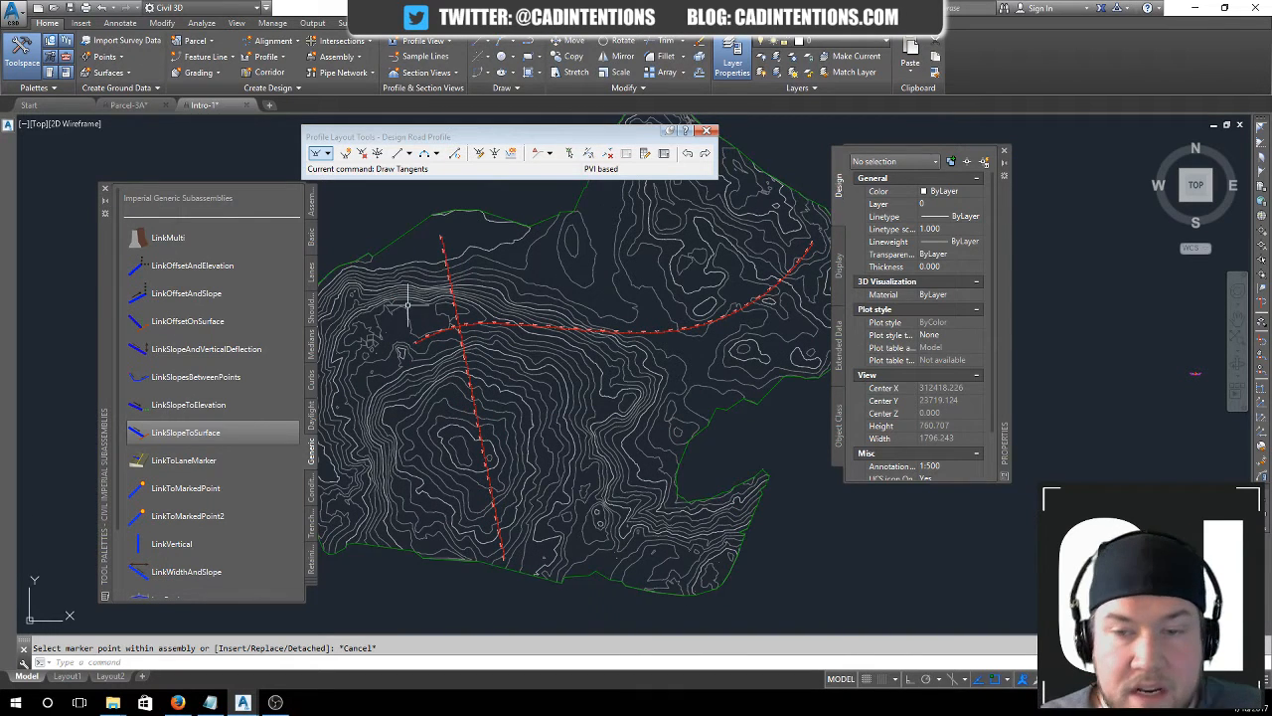
- Move the Properties palette clear of the surface and bring the crossing of the two alignments into close view
left_click_drag(1005, 220, 1163, 256)
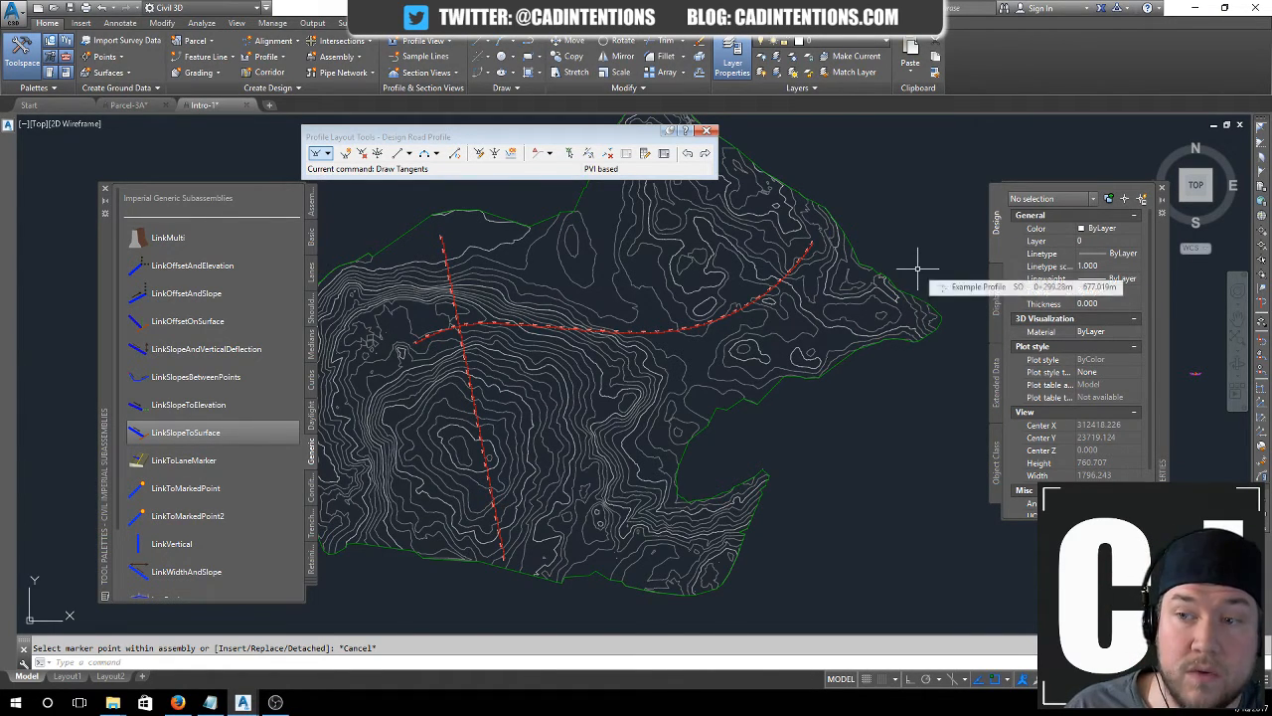
middle_click_drag(895, 230, 823, 177)
middle_click_drag(715, 184, 814, 177)
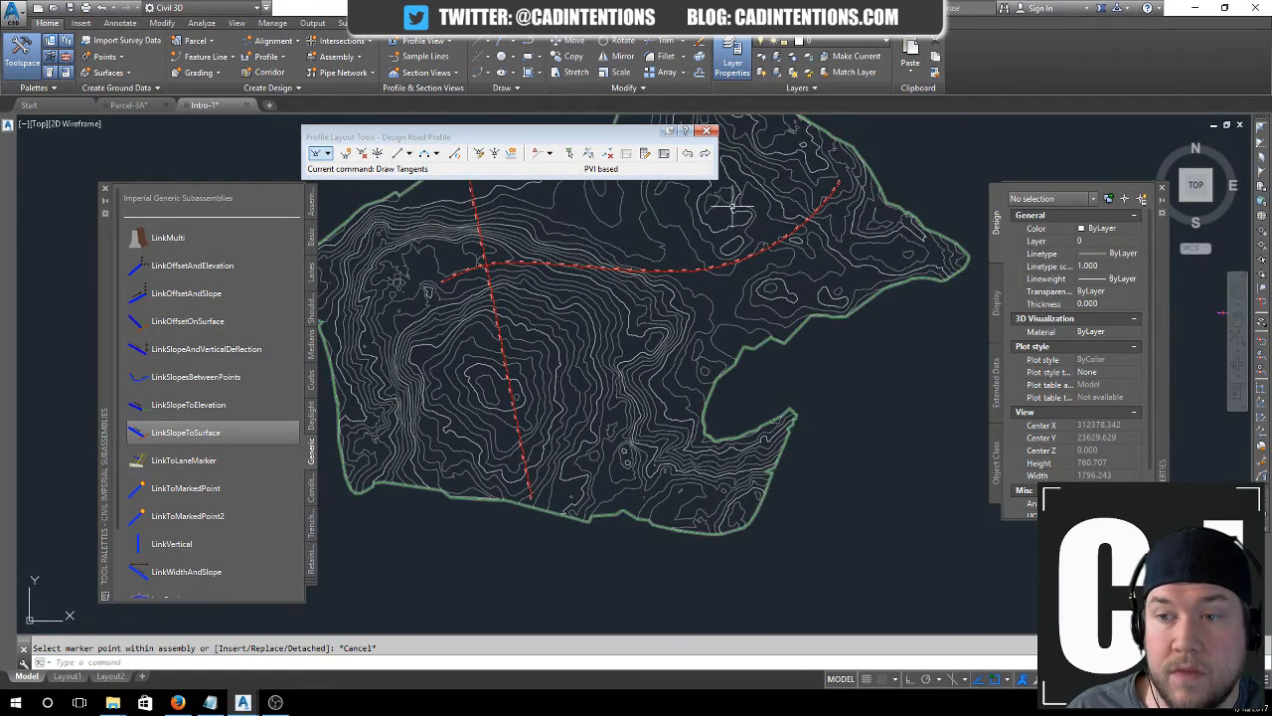
scroll(488, 273, "up", 2)
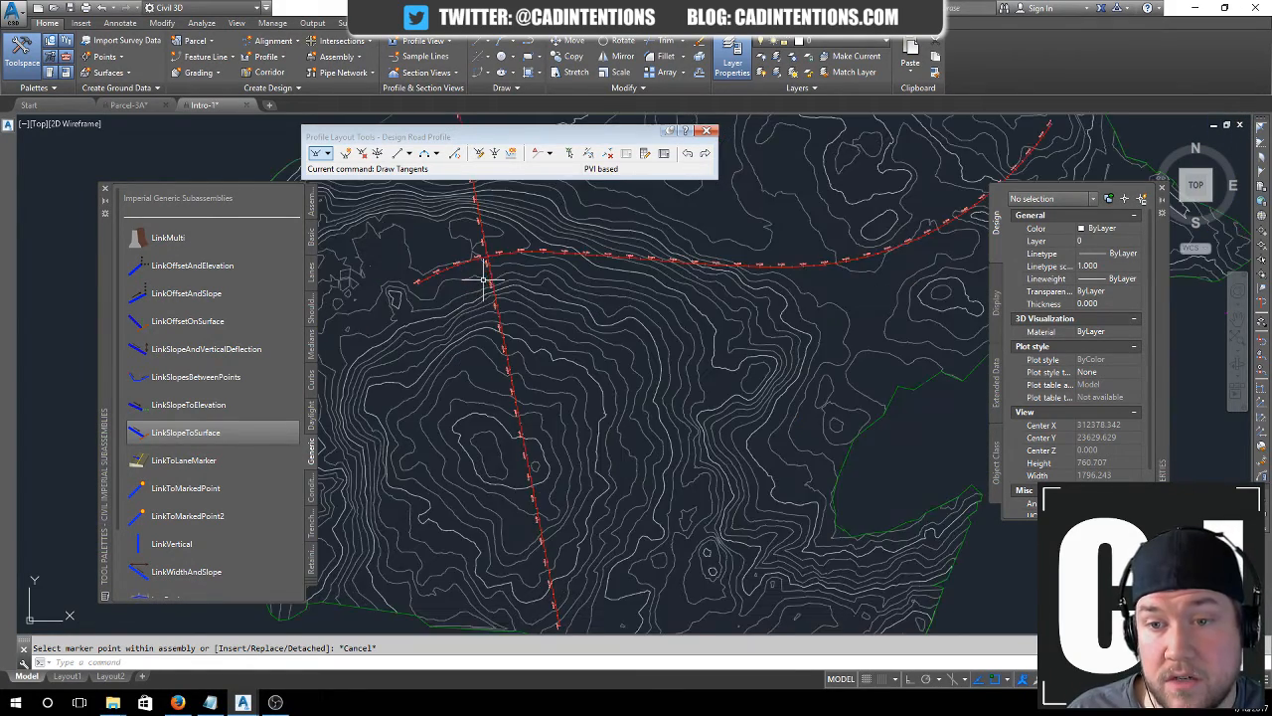
scroll(537, 257, "up", 2)
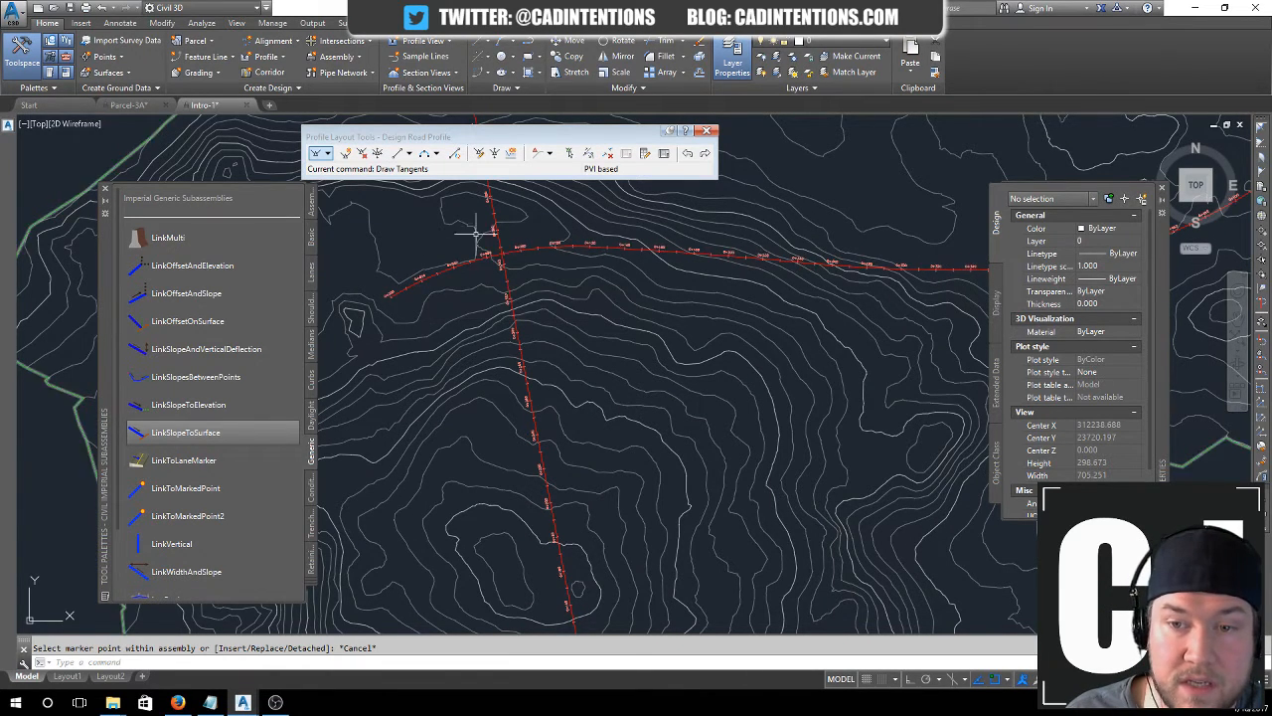
middle_click_drag(427, 220, 398, 211)
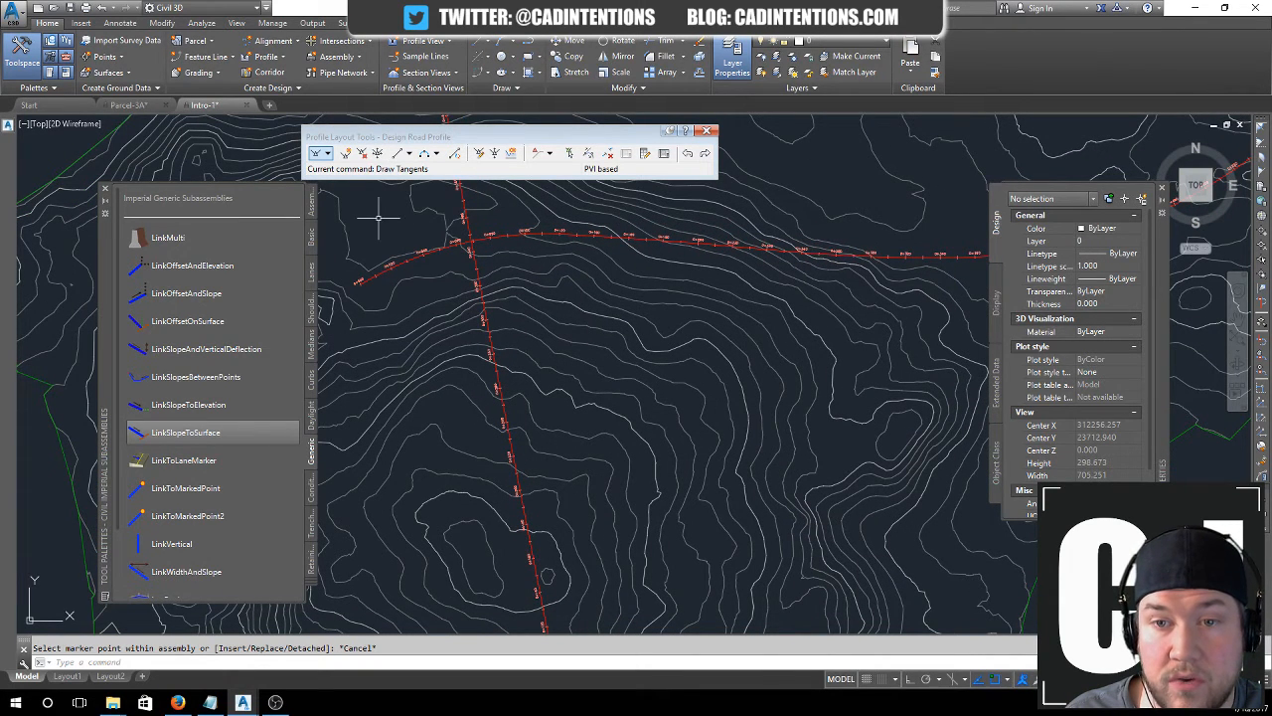
left_click(264, 72)
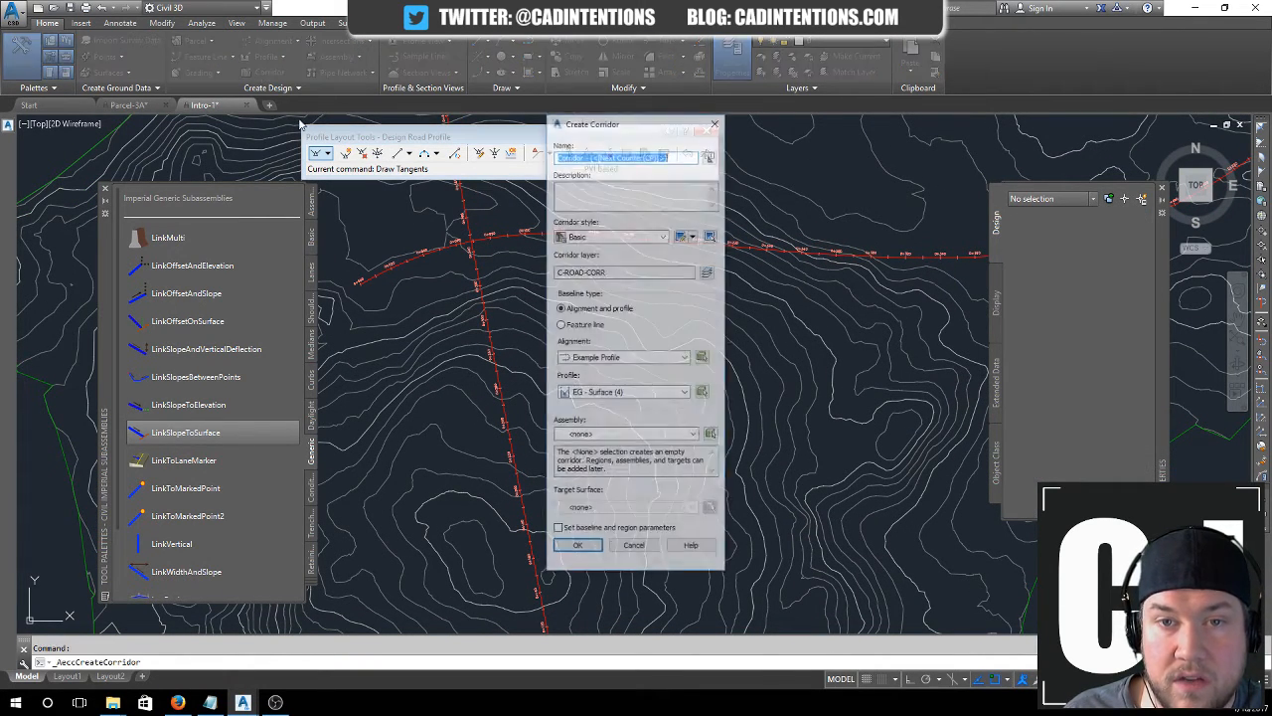
left_click(643, 360)
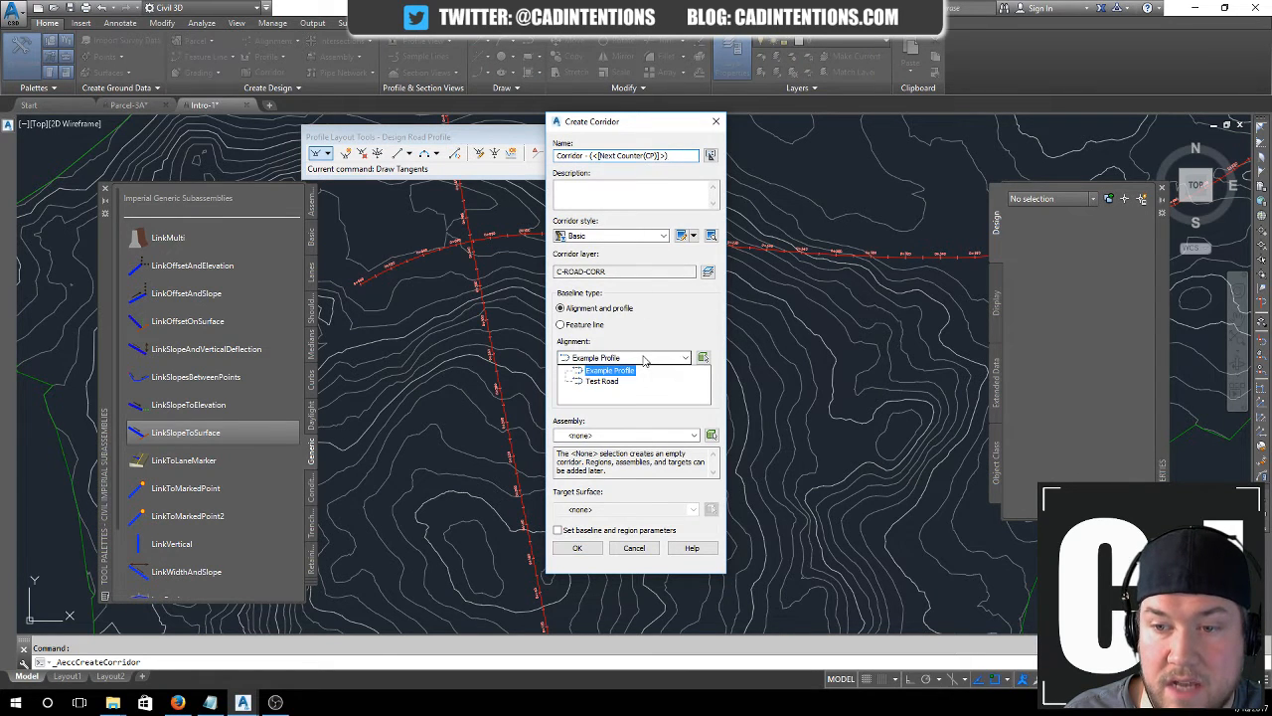
left_click(601, 382)
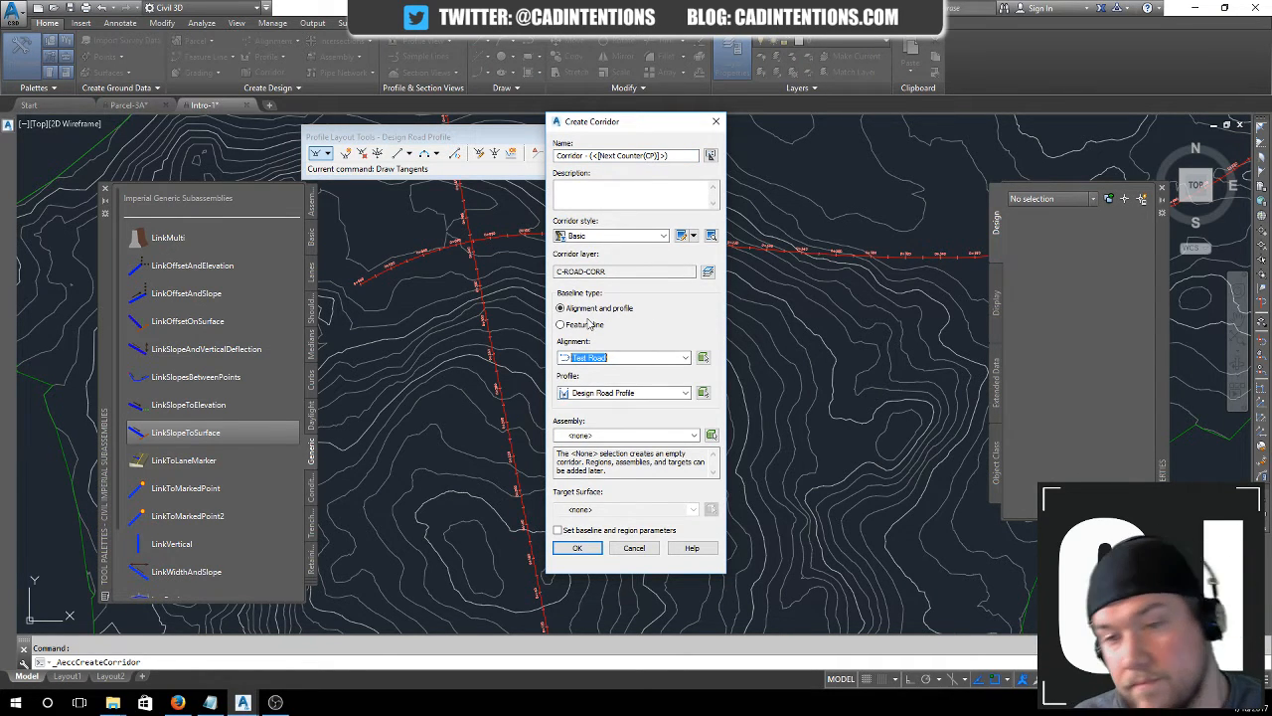
left_click(716, 122)
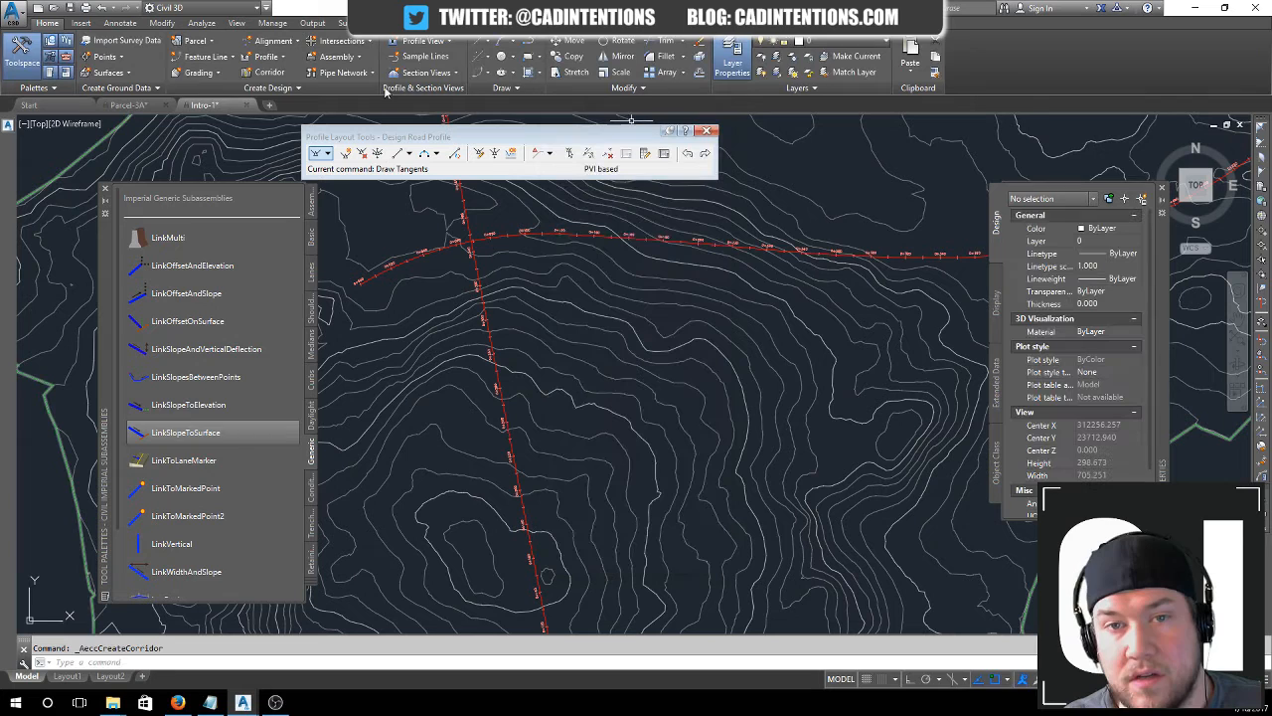
- Start a new corridor and name it Corridor - TEST ROAD
left_click(266, 74)
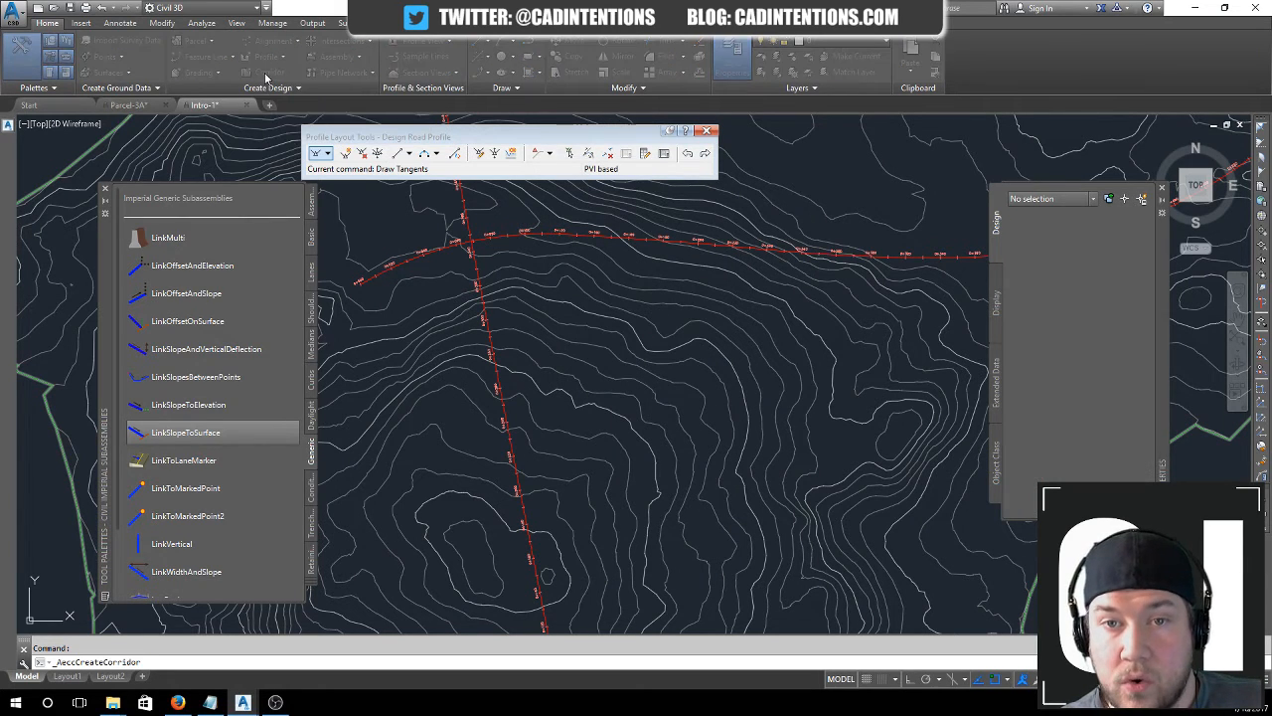
left_click(689, 156)
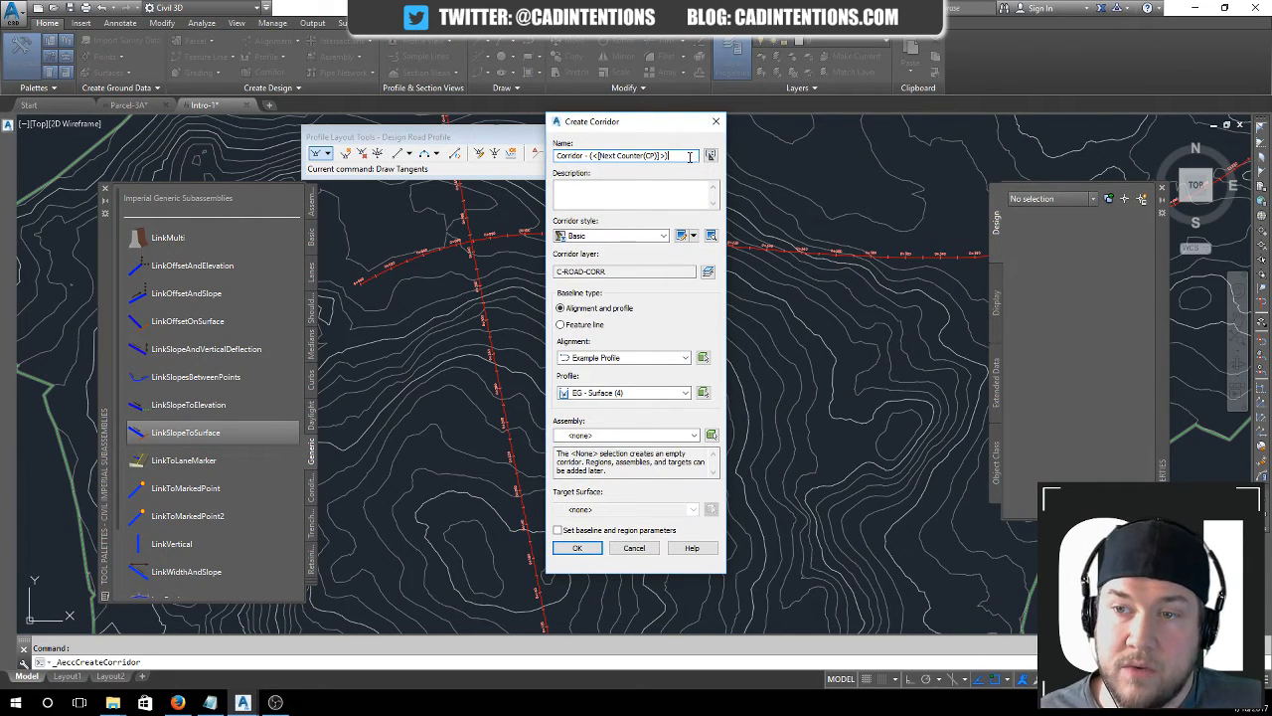
left_click_drag(652, 156, 587, 151)
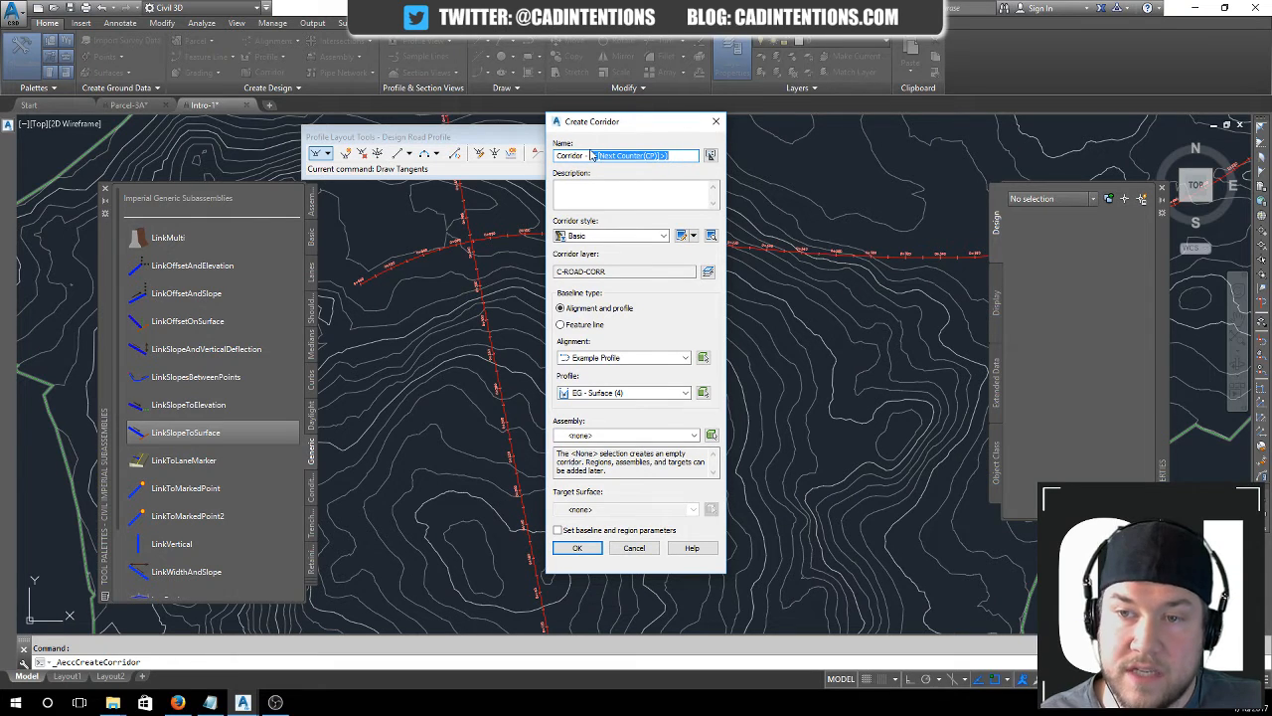
type("TEST ROAD")
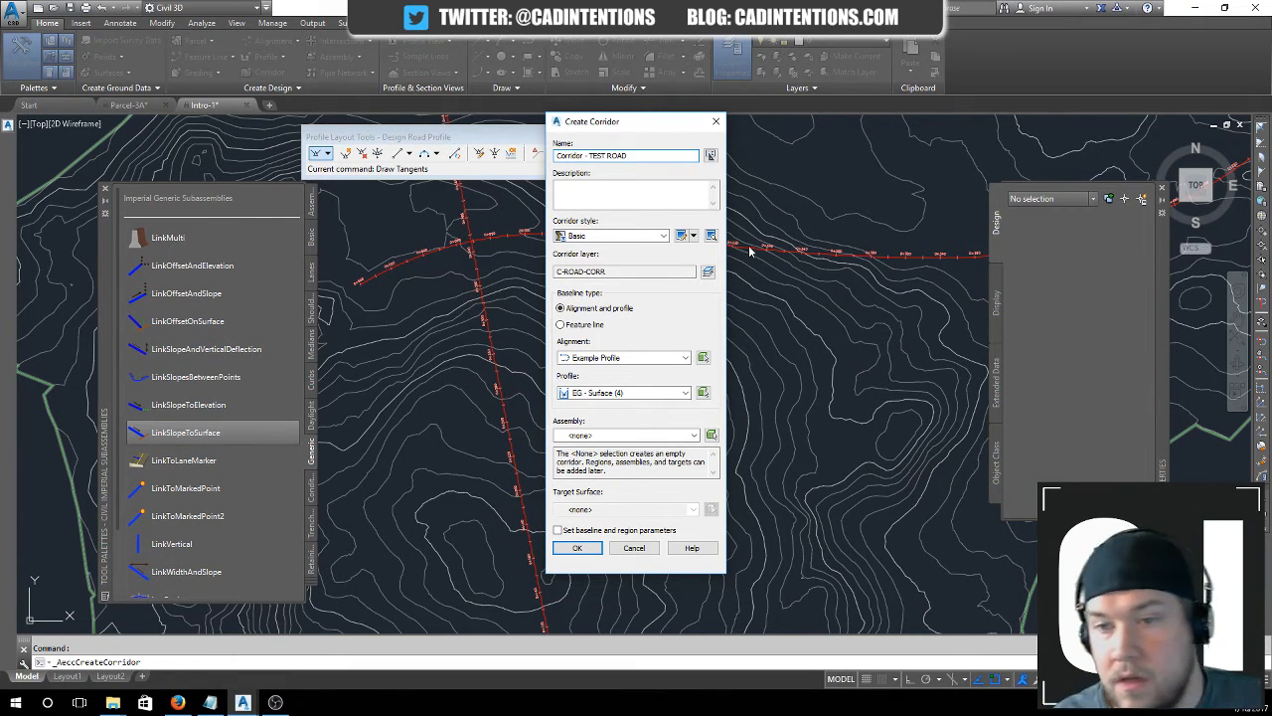
- Set the corridor's baseline alignment to Test Road and its profile to Design Road Profile
left_click(626, 358)
left_click(603, 383)
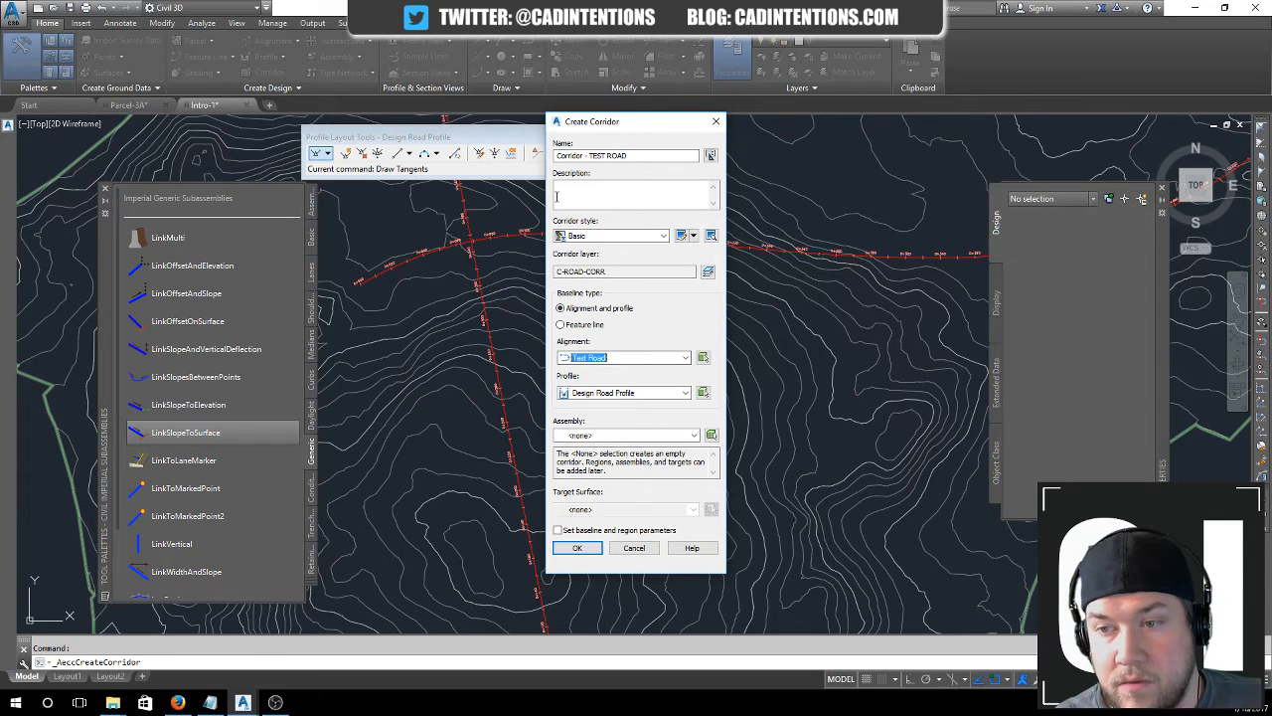
left_click(633, 393)
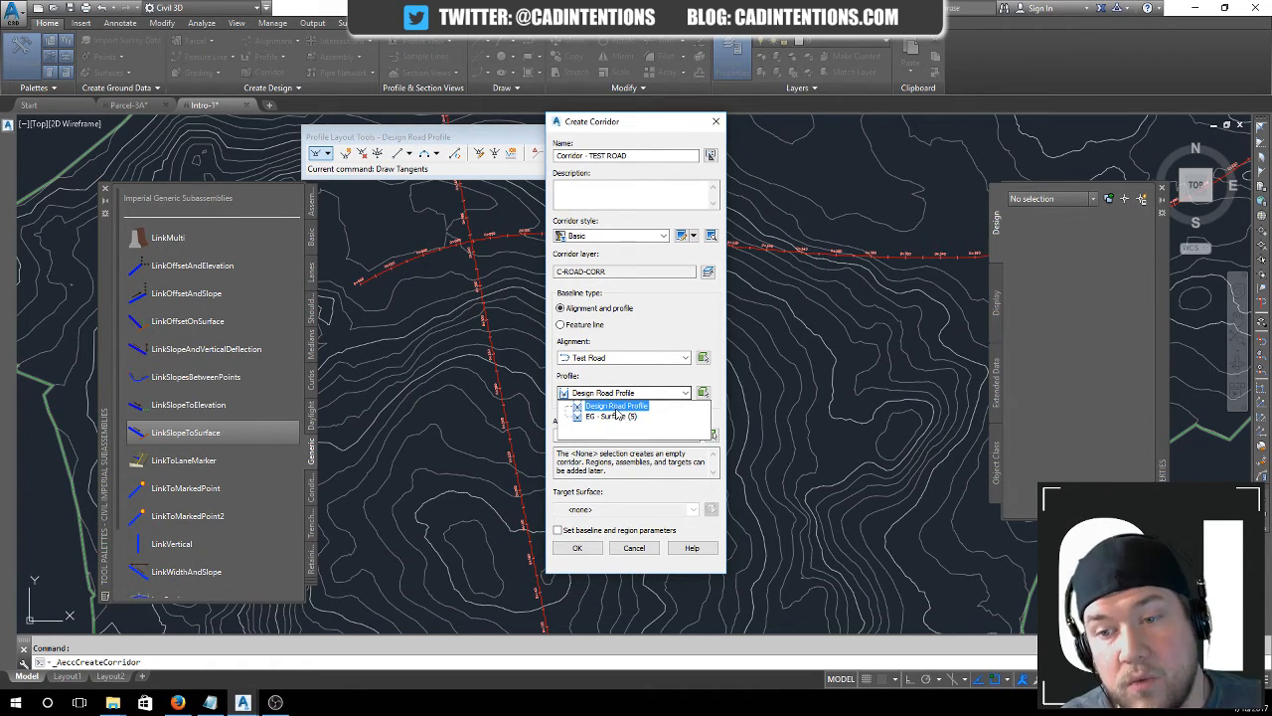
left_click(618, 408)
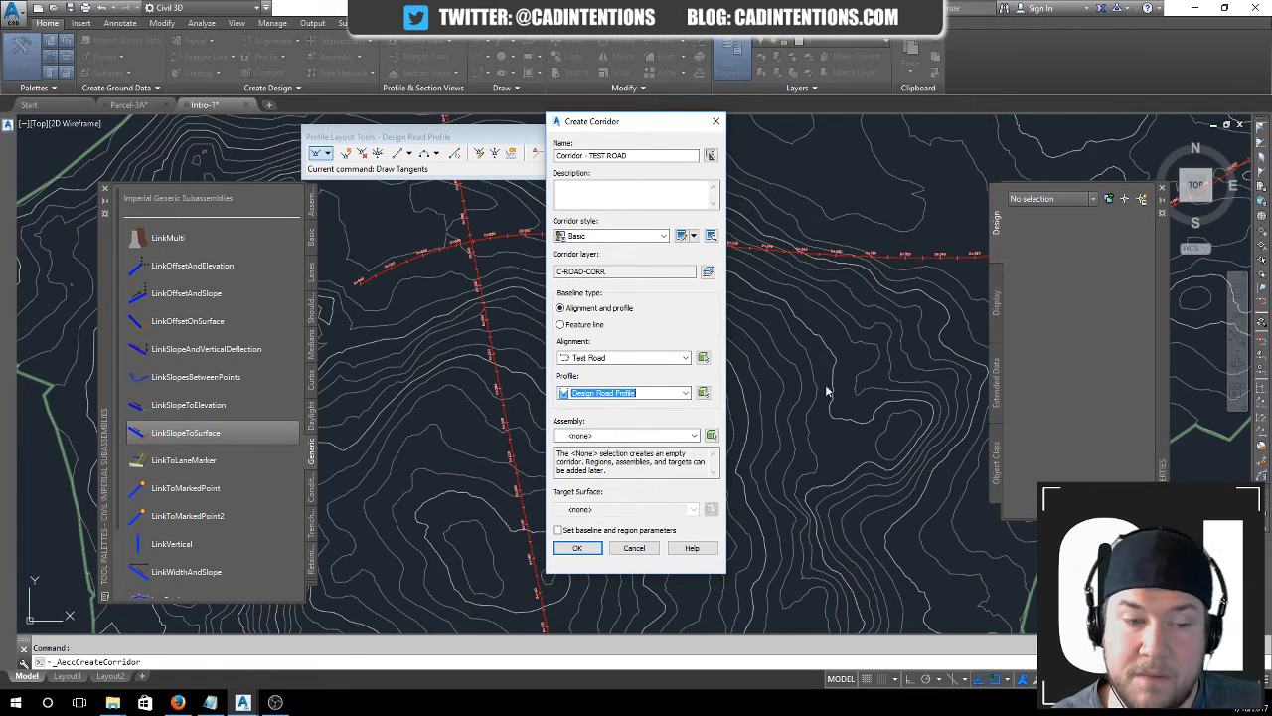
- Assign the Primary Road Full Section assembly and the EG target surface, then accept the corridor settings with baseline and region parameters enabled
left_click(604, 436)
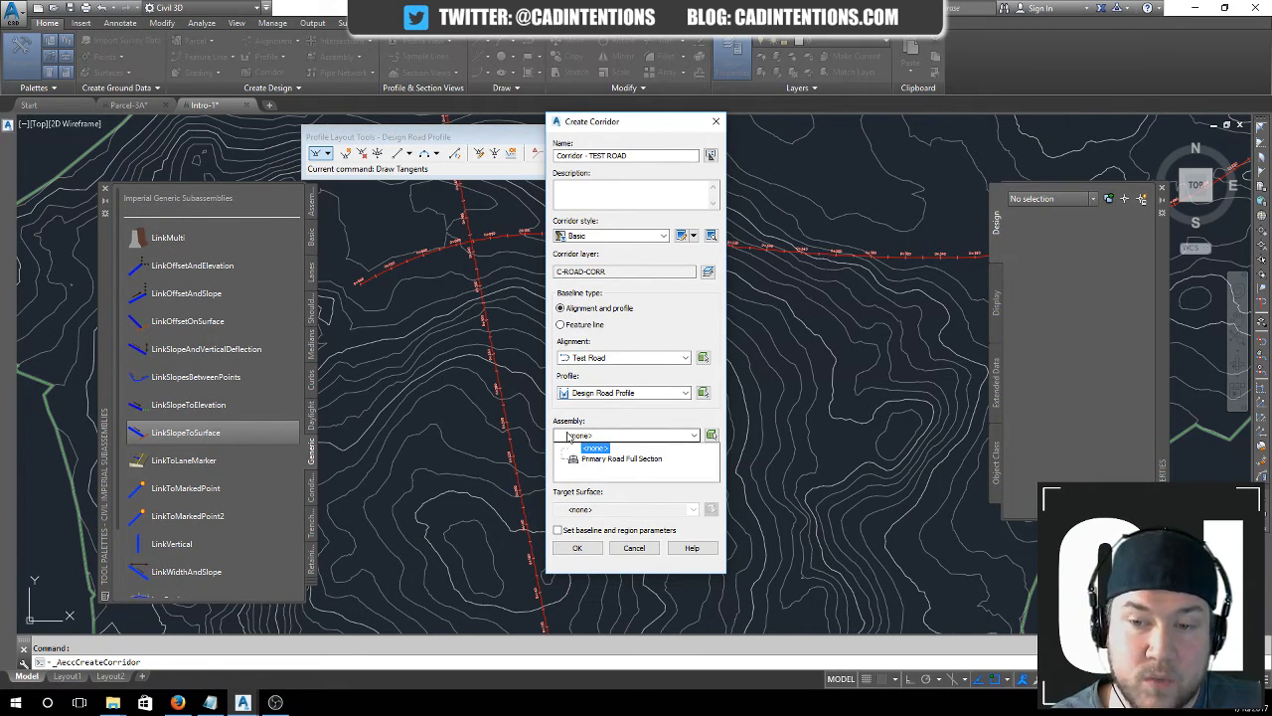
left_click(637, 464)
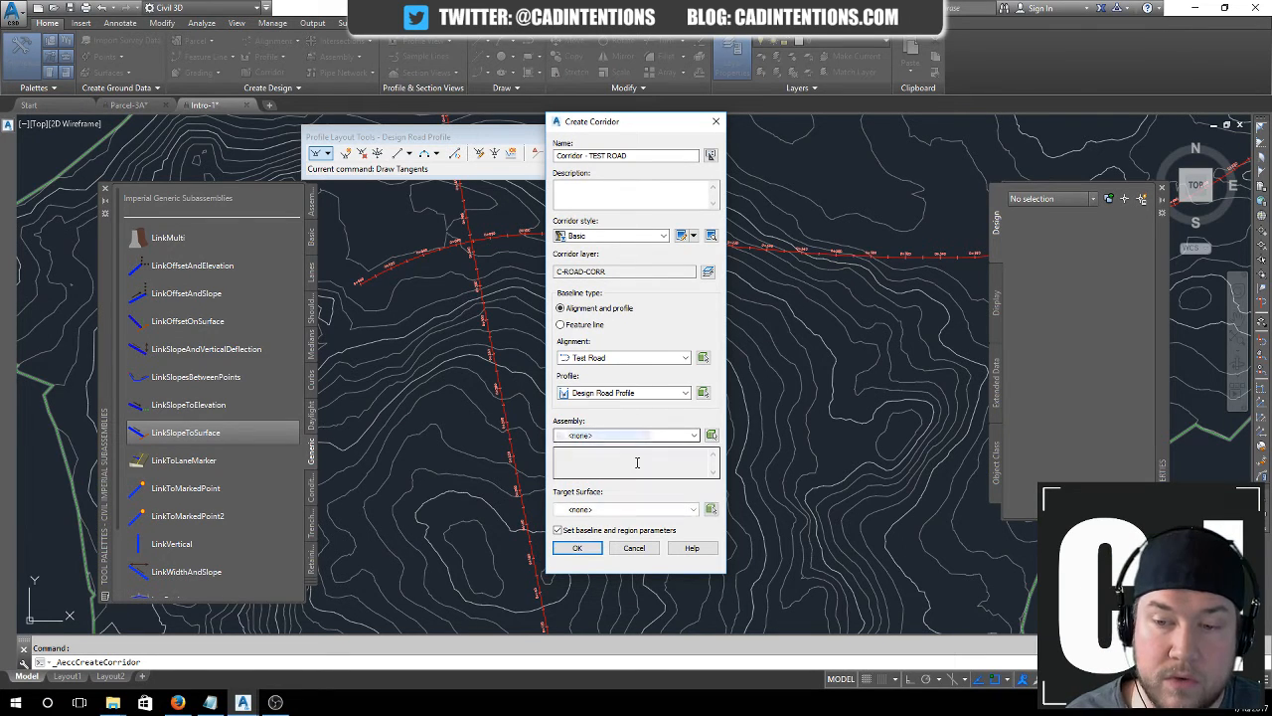
left_click(613, 511)
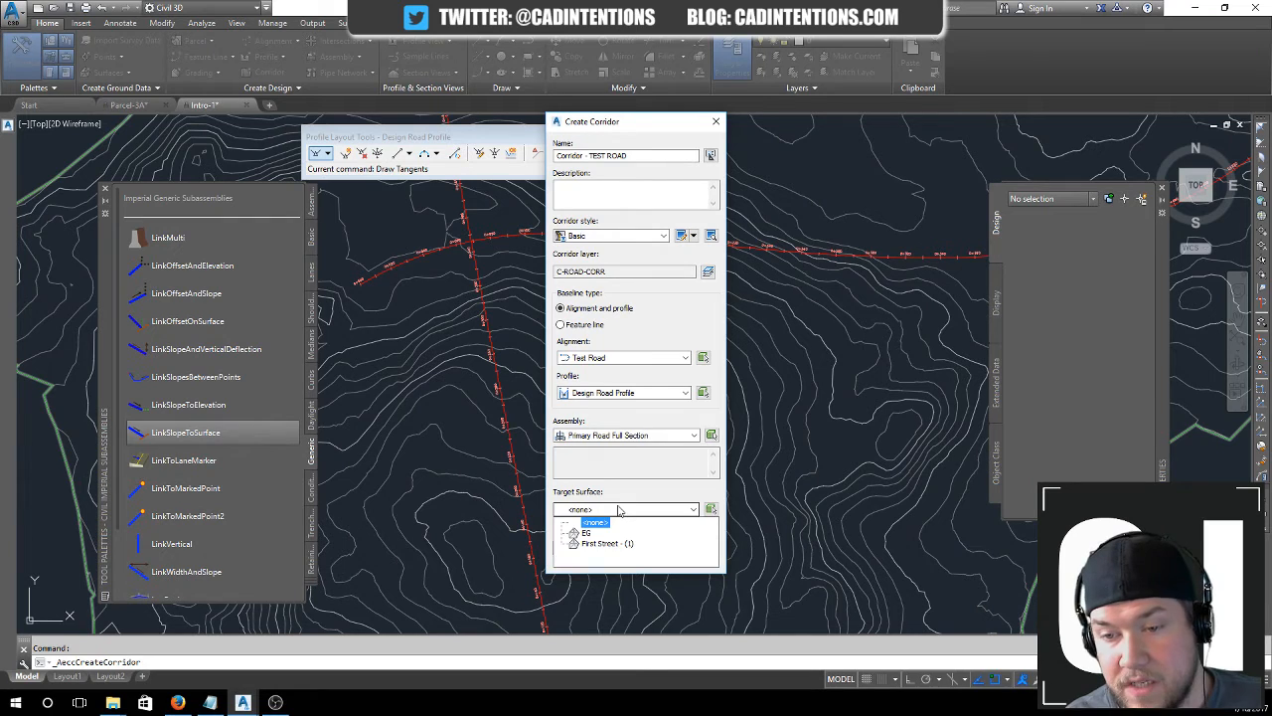
left_click(636, 509)
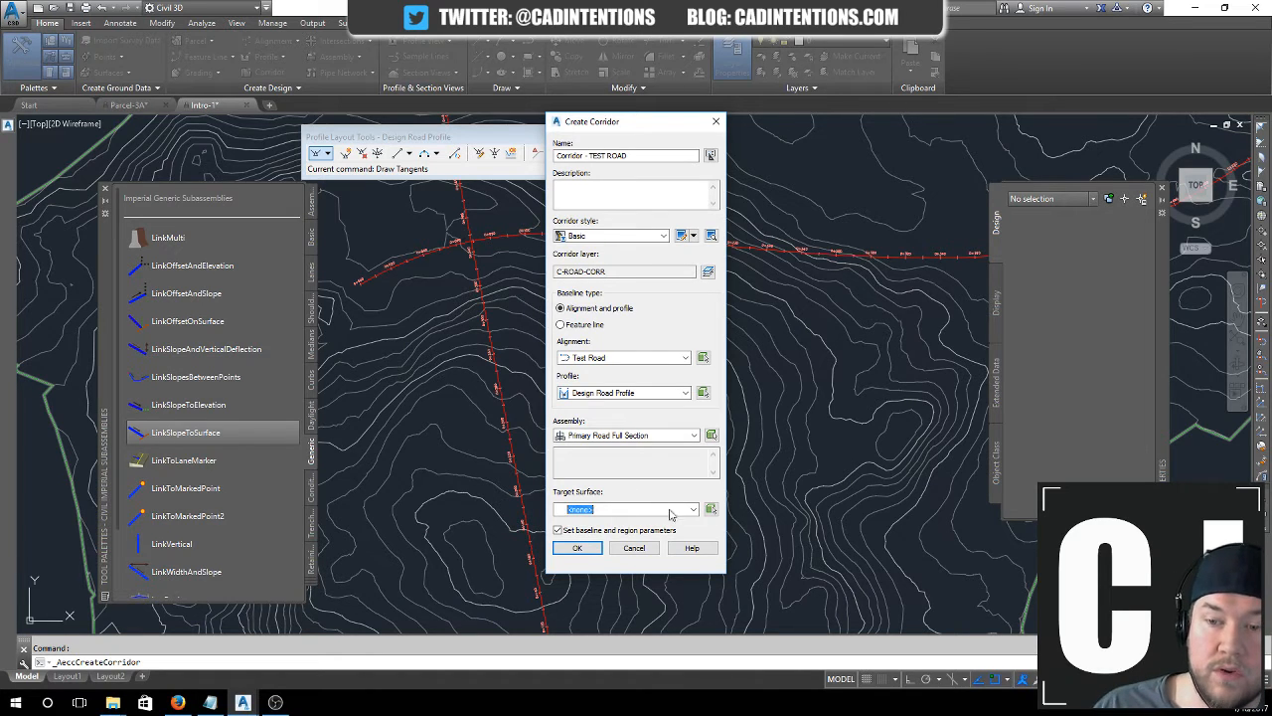
left_click(672, 511)
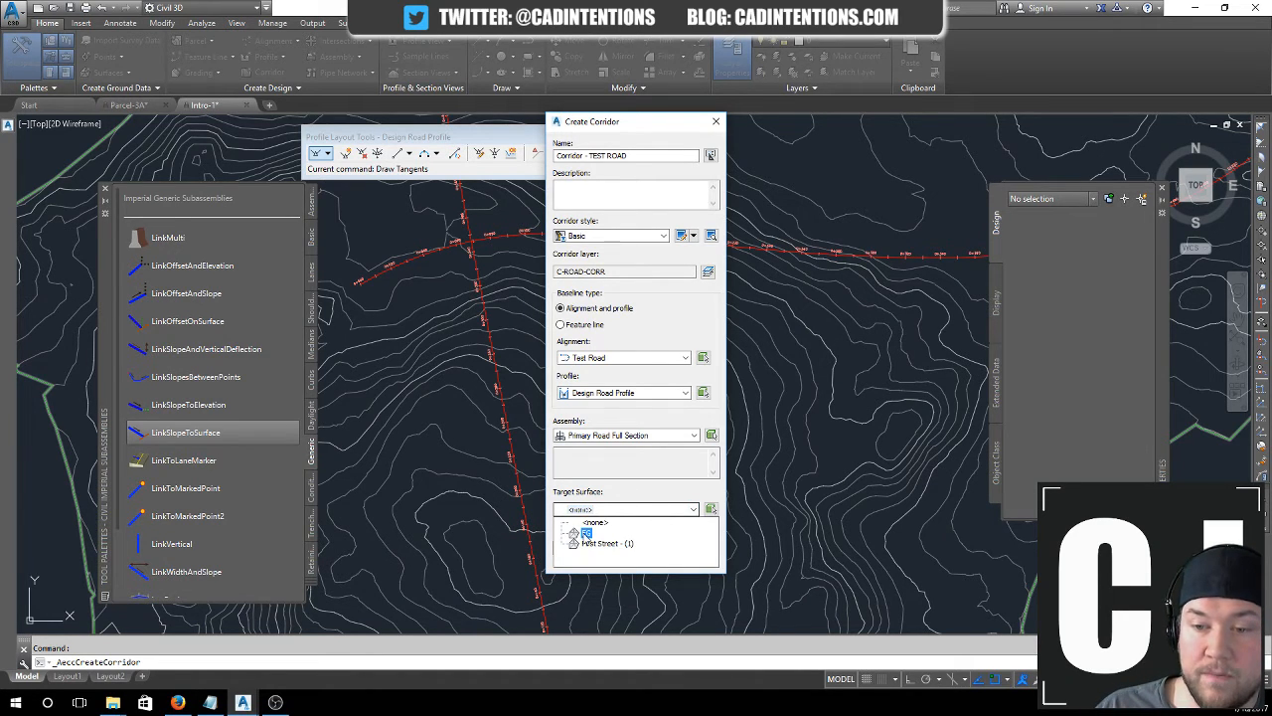
left_click(586, 533)
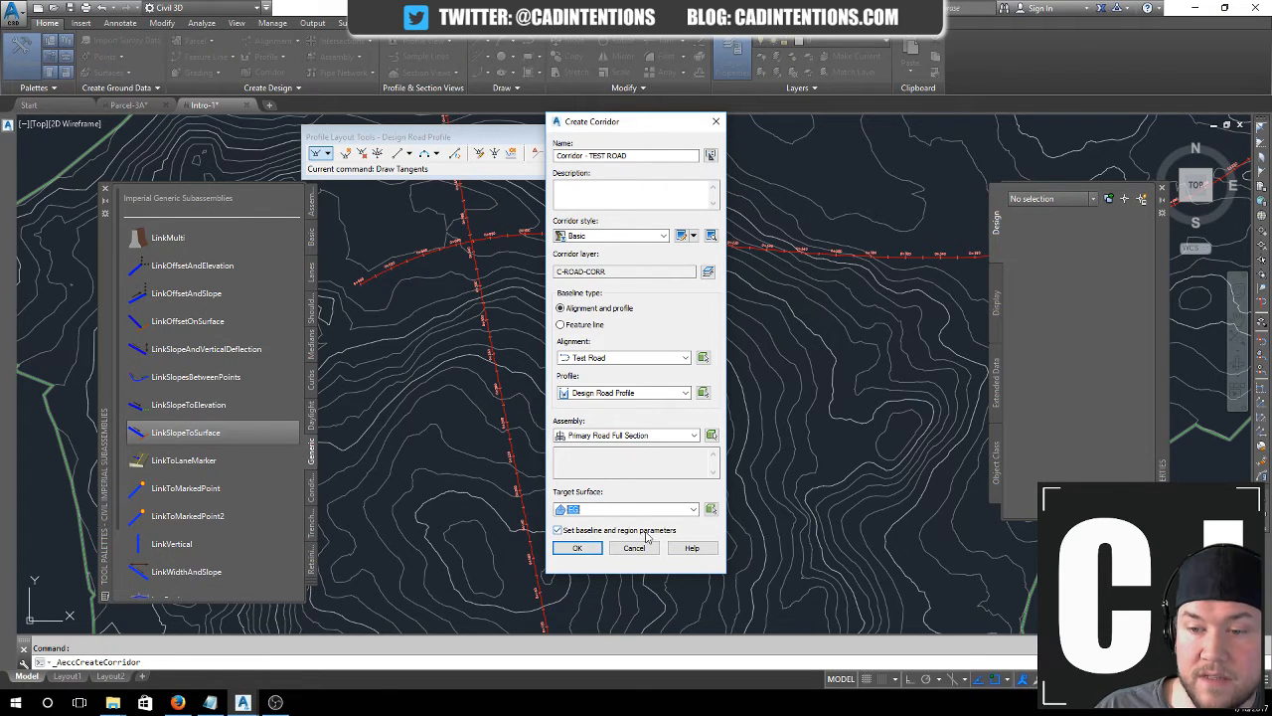
left_click(577, 549)
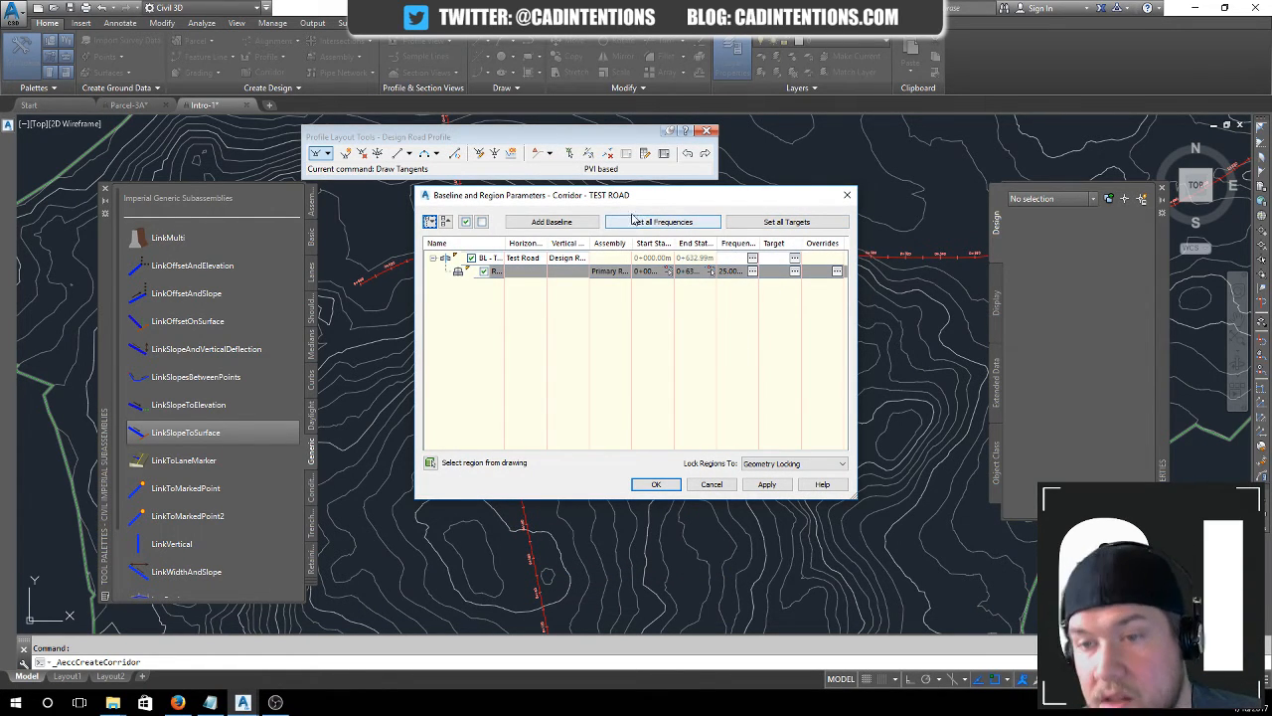
- Set the assembly frequency for all regions to 5 m along horizontal tangents, curves and spirals
left_click(663, 225)
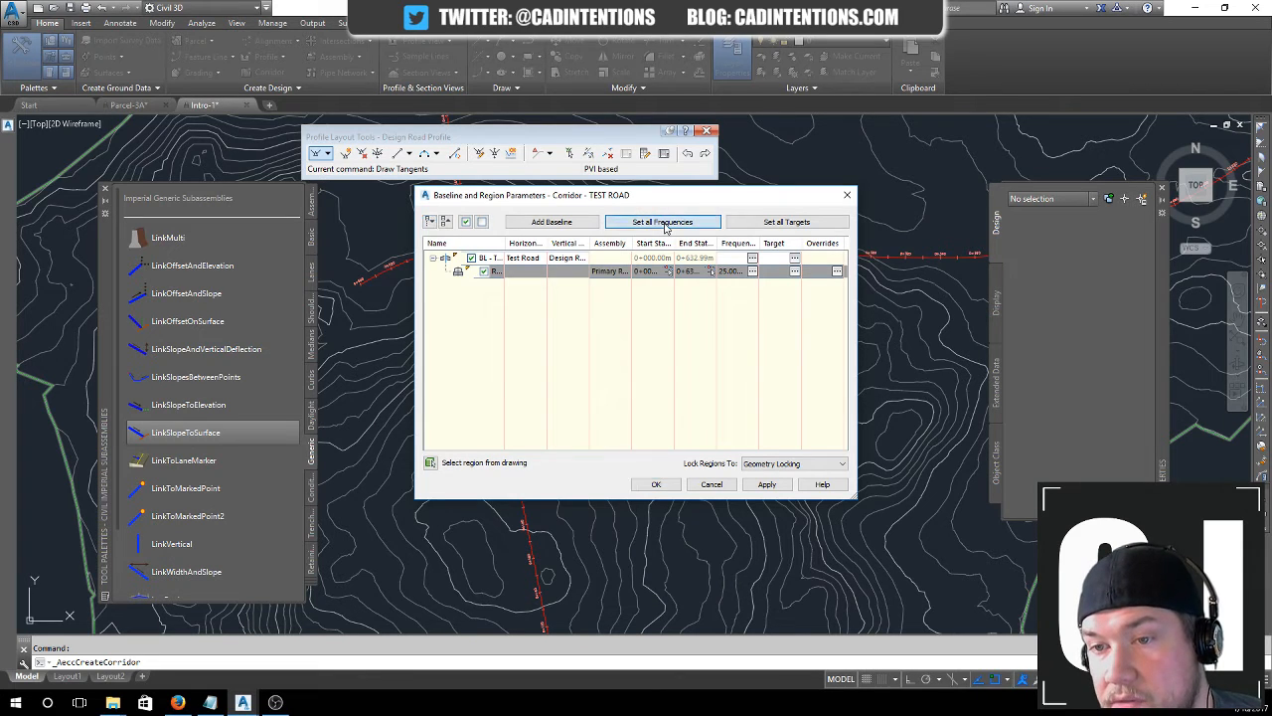
left_click(672, 214)
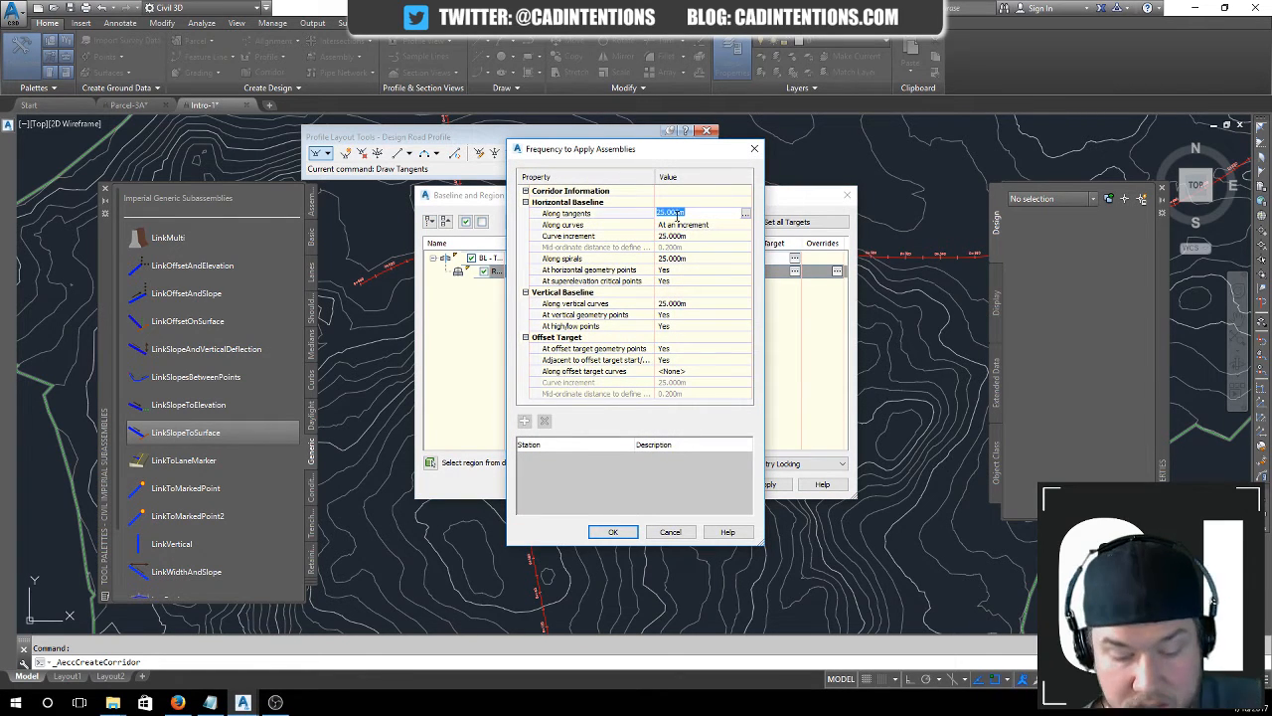
type("5")
key("Return")
left_click(686, 238)
type("5")
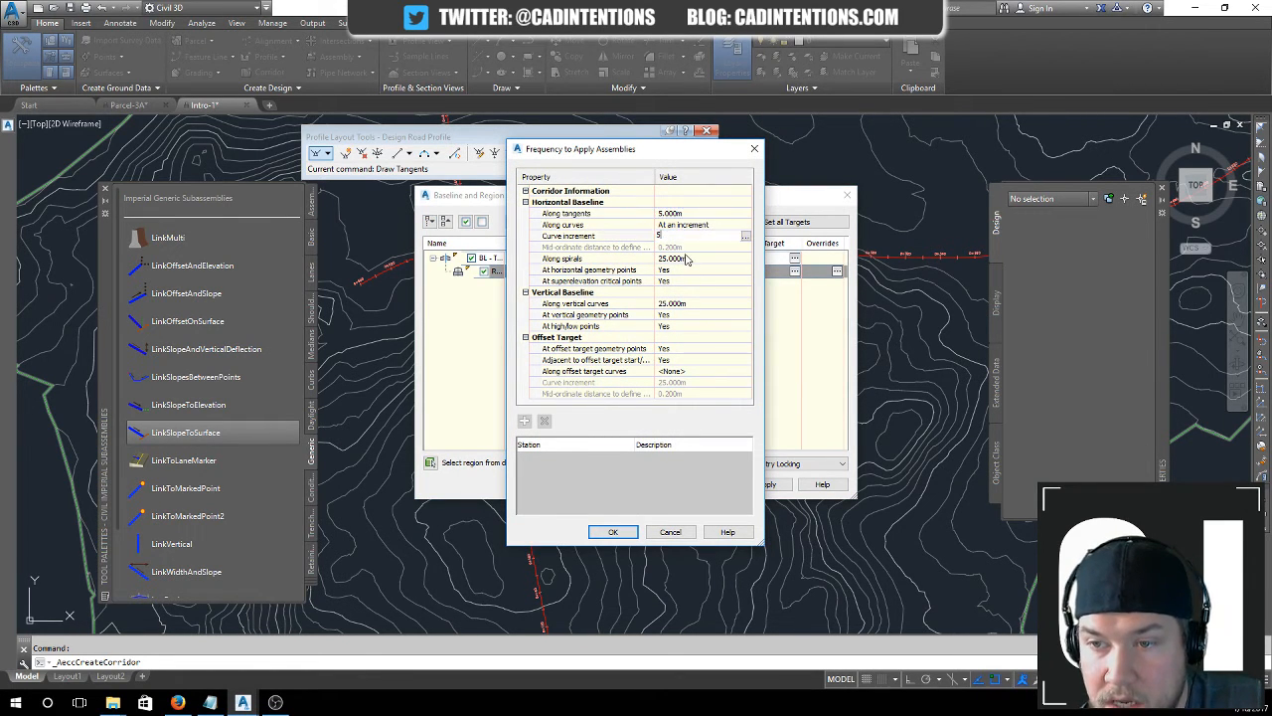
key("Return")
left_click(686, 258)
type("5")
key("Return")
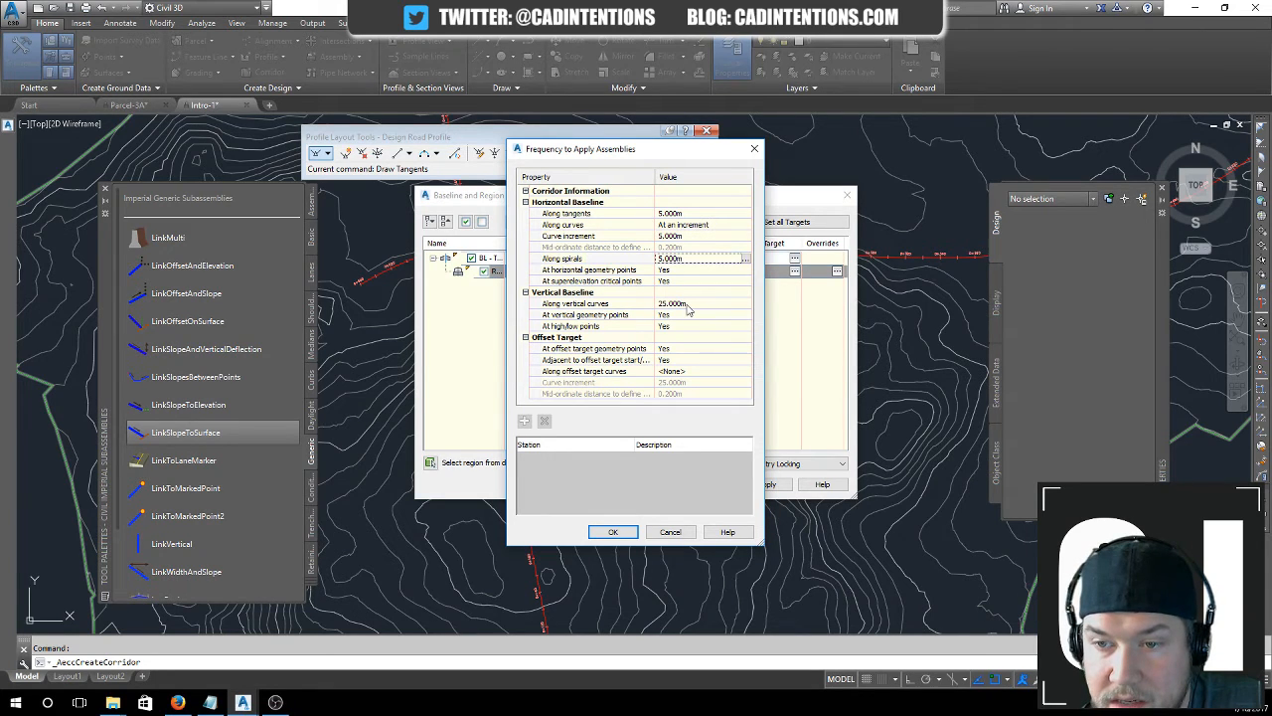
- Set the assembly frequency along vertical curves to 5 m and accept the frequency settings
left_click(676, 303)
type("5")
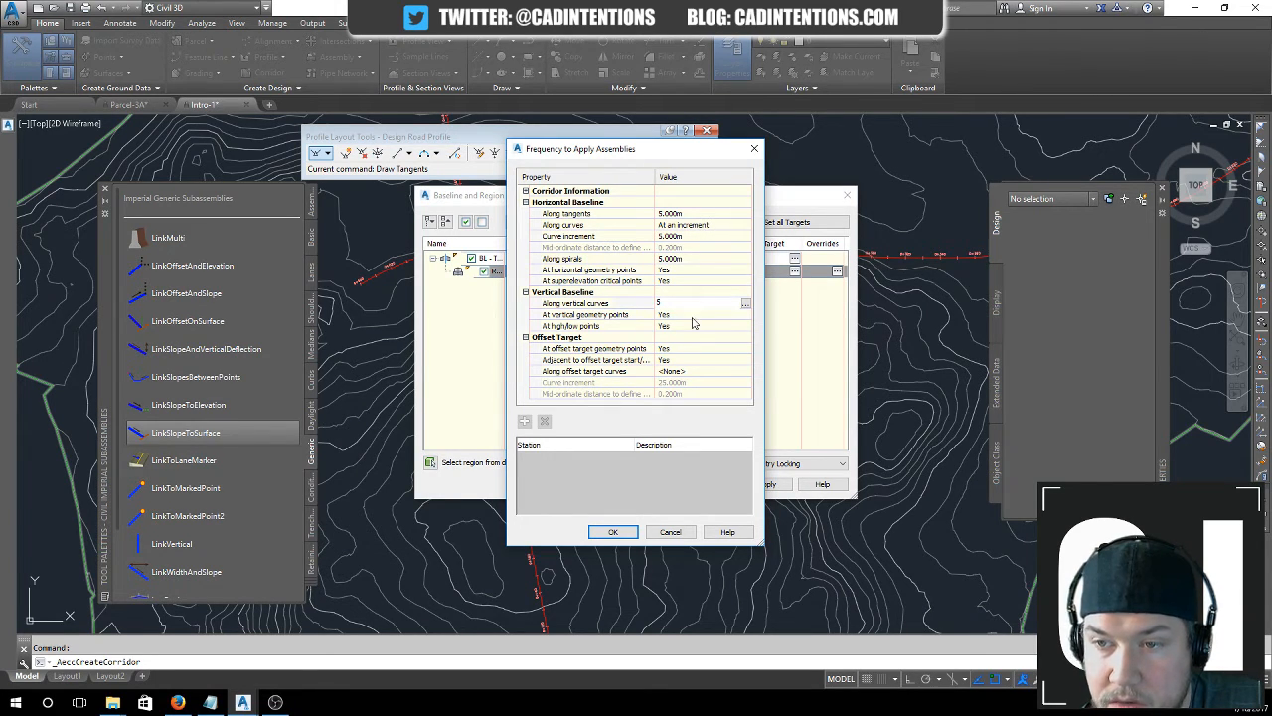
key("Return")
left_click(613, 532)
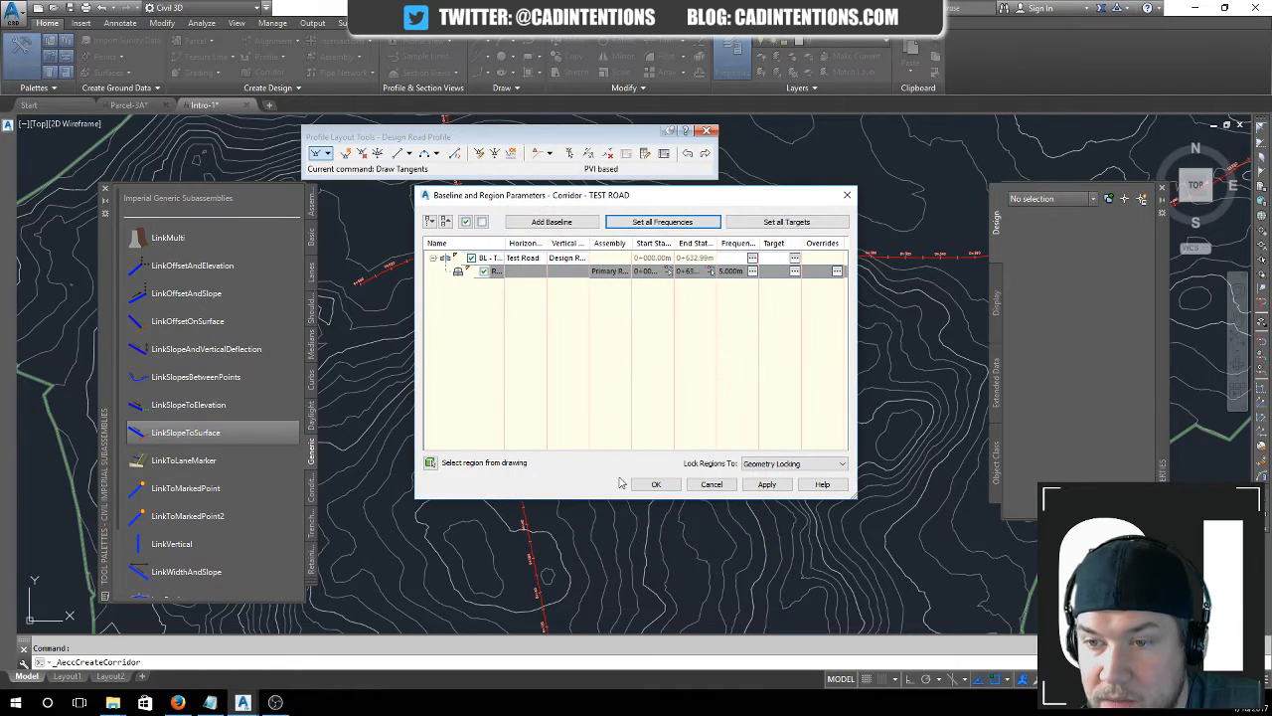
- Map all surface targets of the corridor's assembly to the EG surface and accept the target mapping
left_click(795, 271)
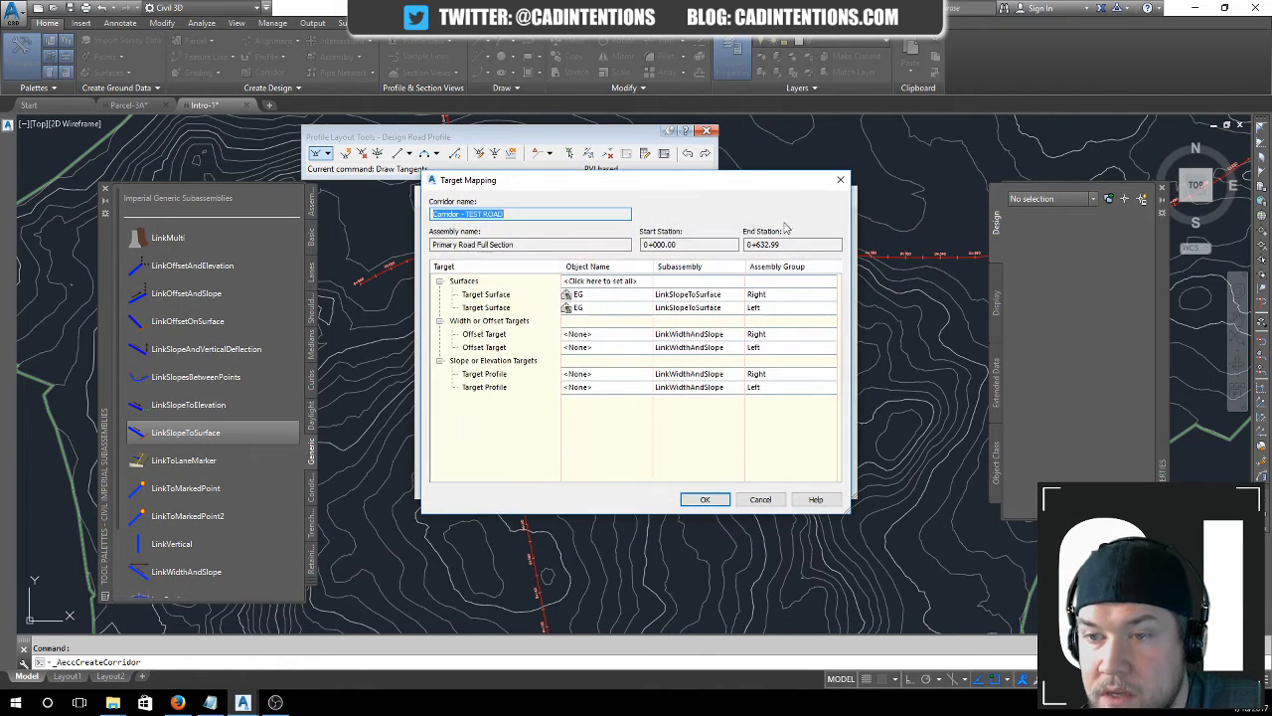
left_click(597, 291)
left_click(688, 426)
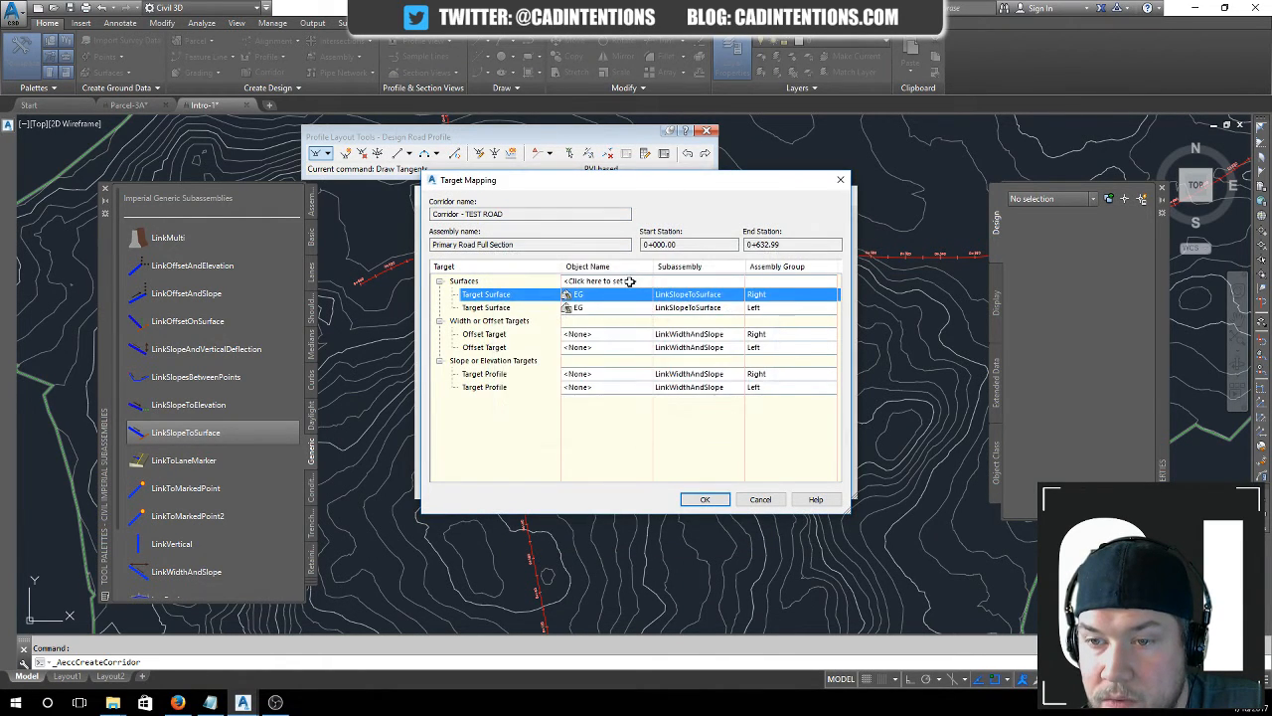
left_click(627, 294)
left_click(517, 308)
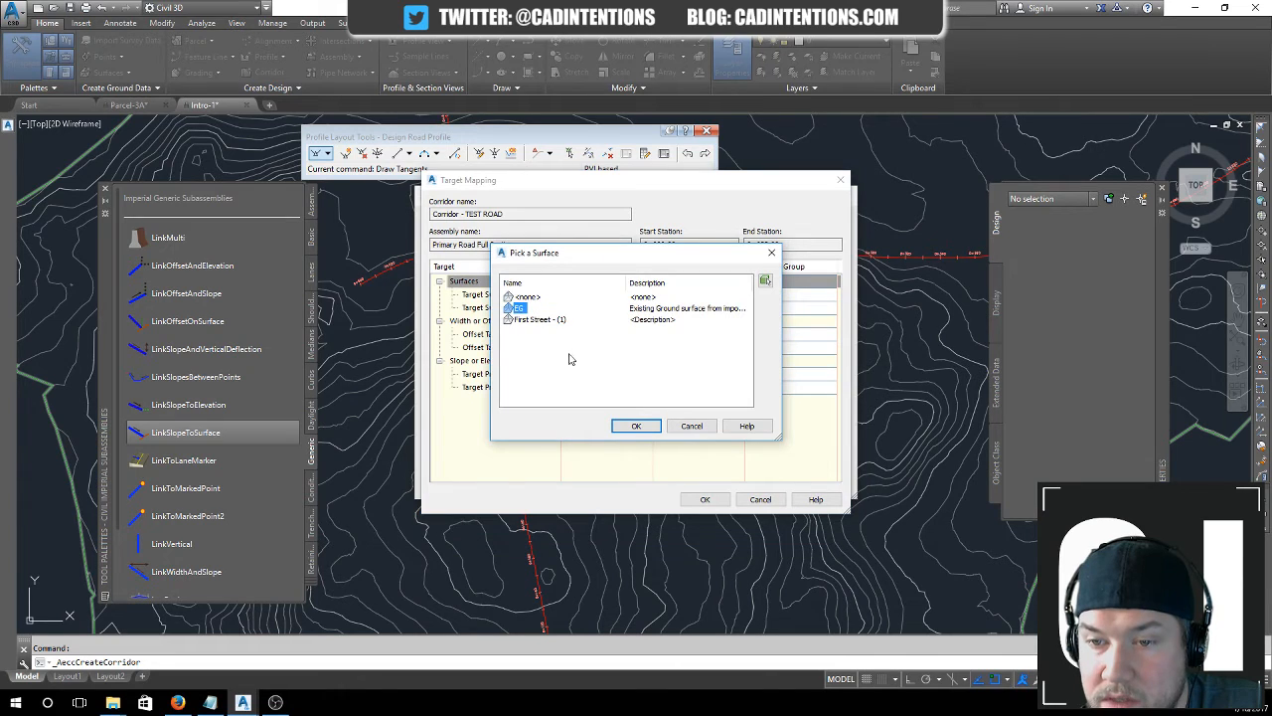
left_click(636, 425)
left_click(705, 499)
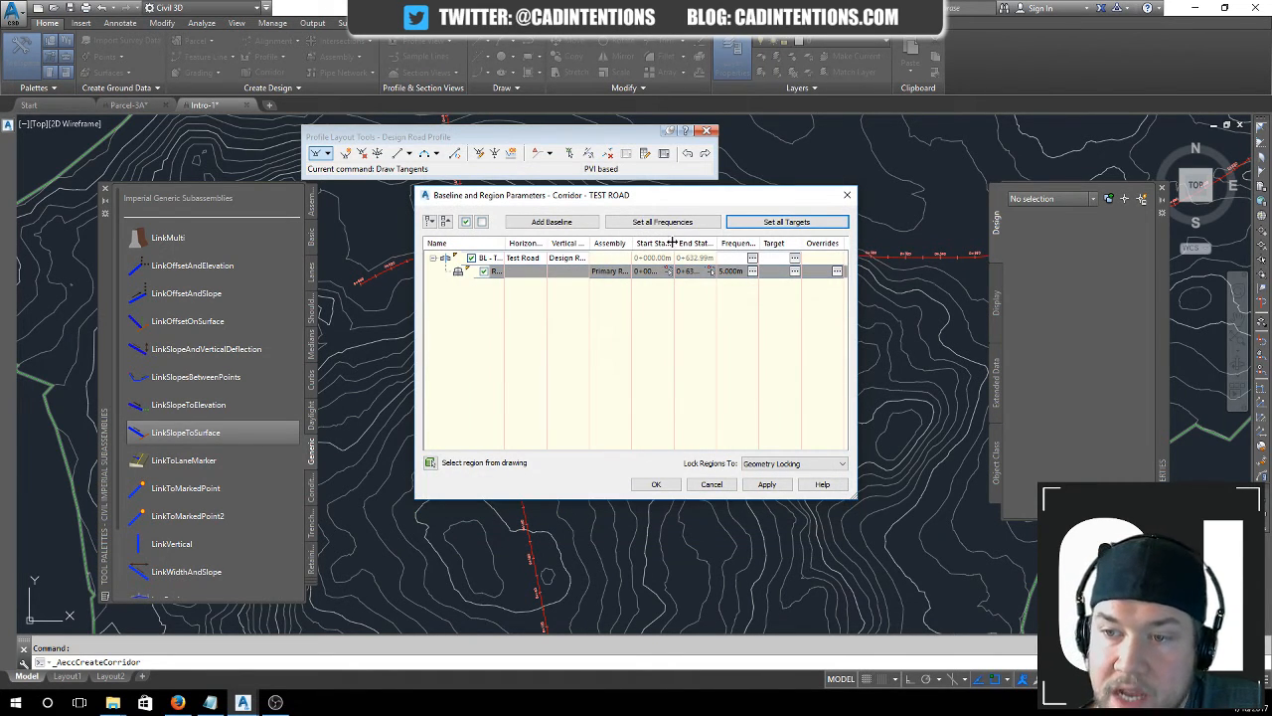
- Widen the start and end station columns to check the region's range, then accept the parameters and rebuild the corridor
mouse_move(672, 242)
left_mouse_down()
mouse_move(708, 243)
mouse_move(688, 243)
left_mouse_up()
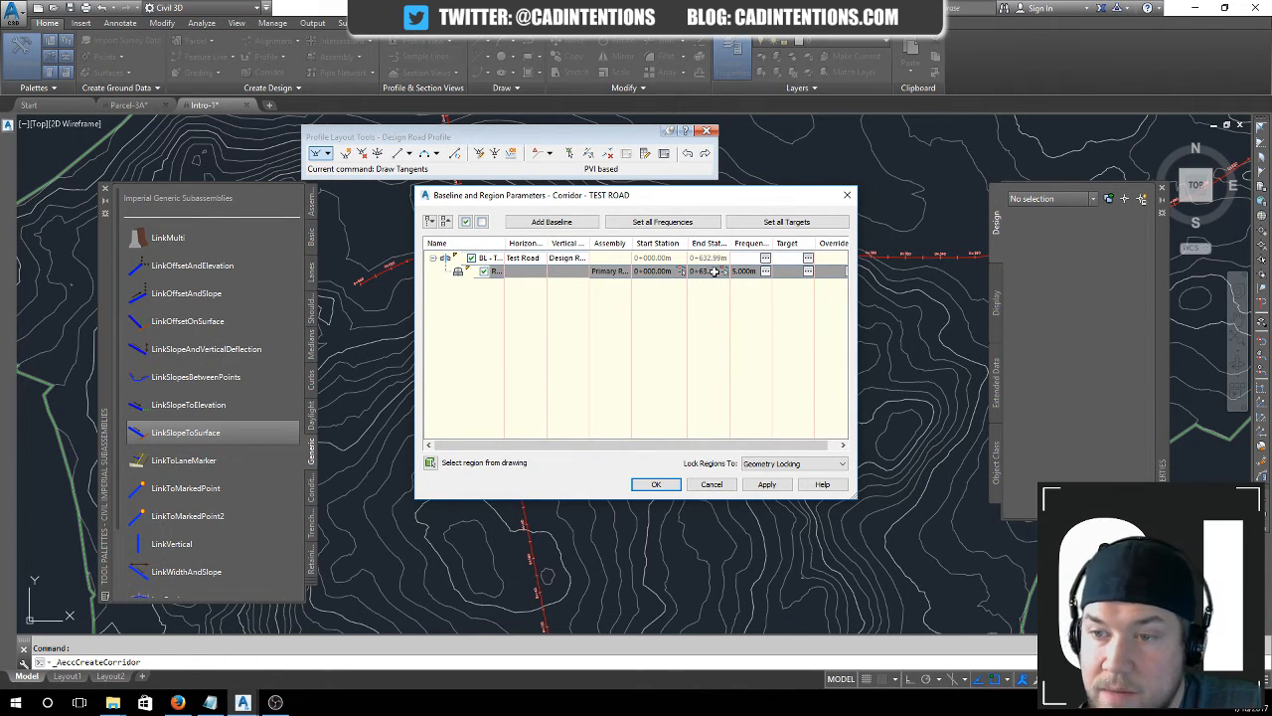
left_click_drag(730, 243, 762, 242)
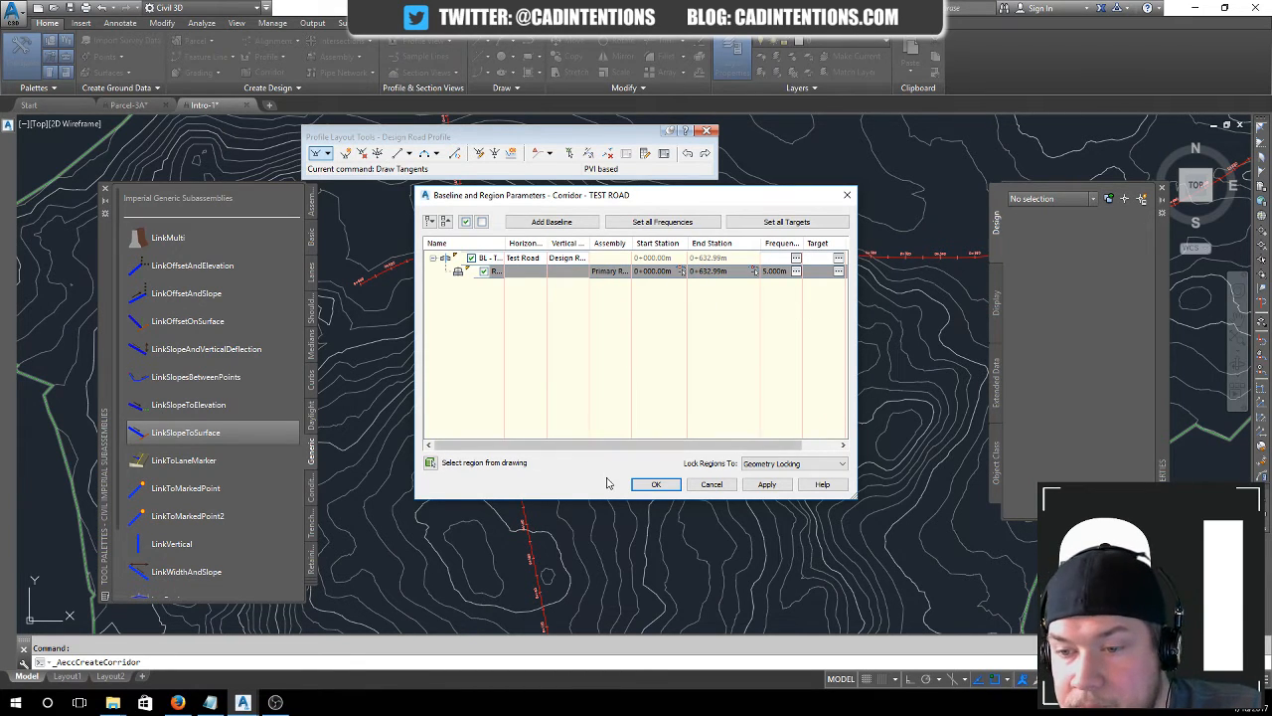
left_click(656, 485)
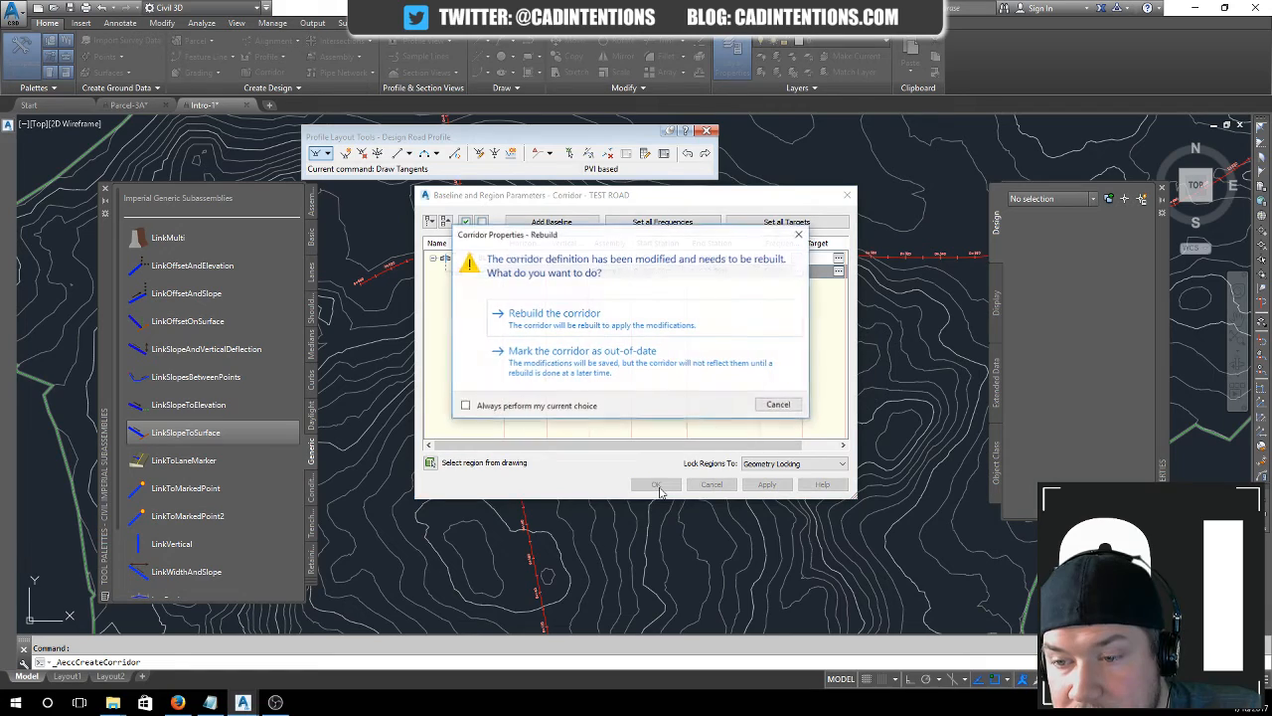
left_click(548, 317)
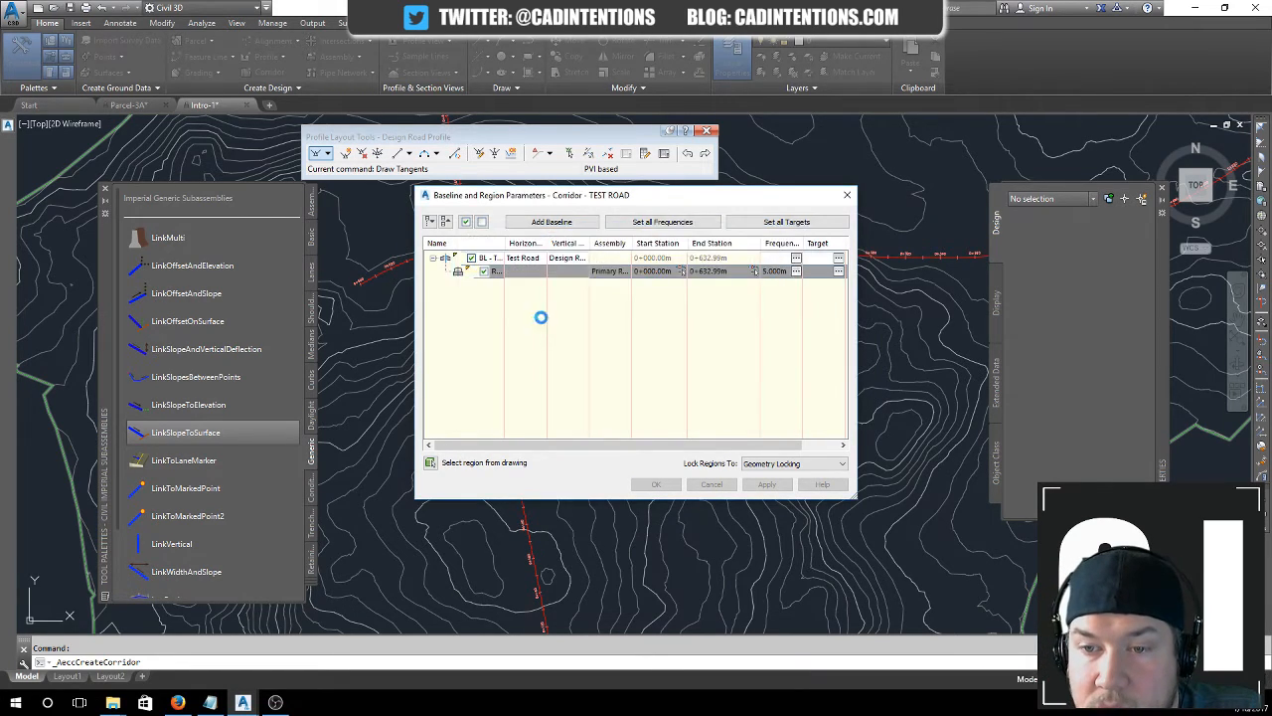
- Examine the new corridor along Test Road, including its daylight extents around the alignment crossing
scroll(731, 293, "down", 2)
middle_click_drag(848, 281, 675, 312)
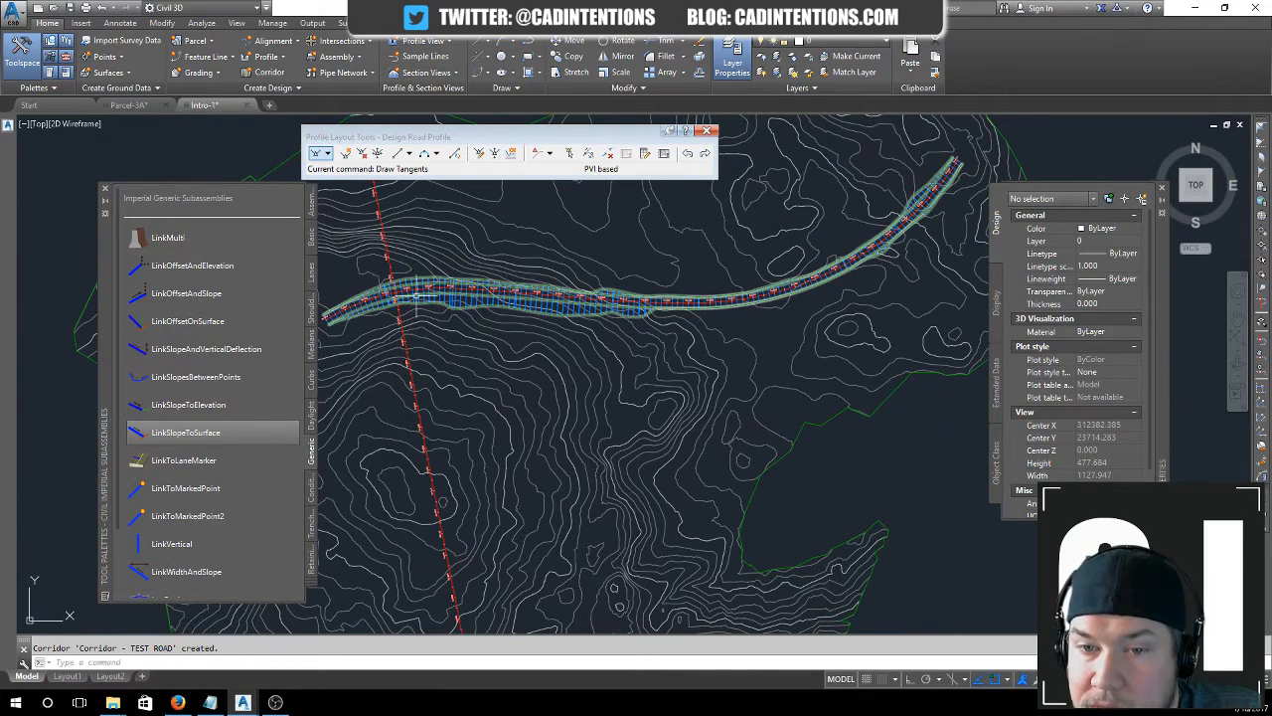
scroll(323, 303, "up", 2)
scroll(397, 288, "up", 2)
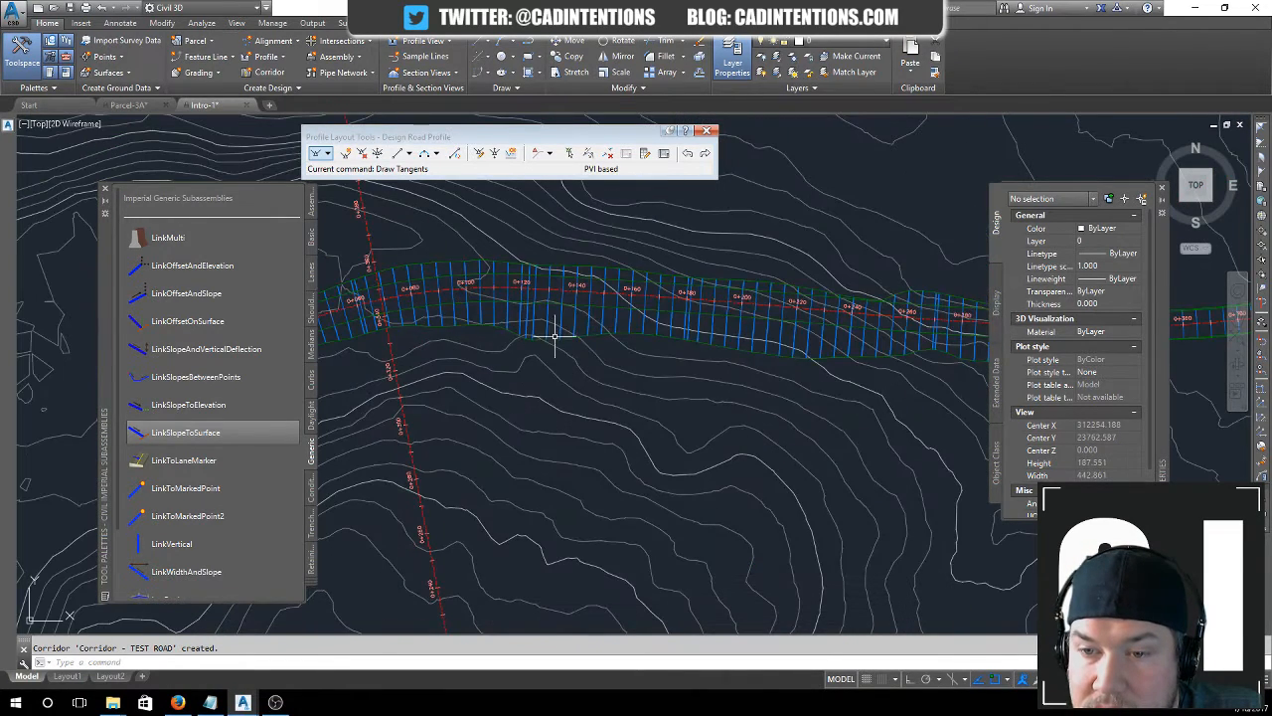
scroll(696, 362, "down", 2)
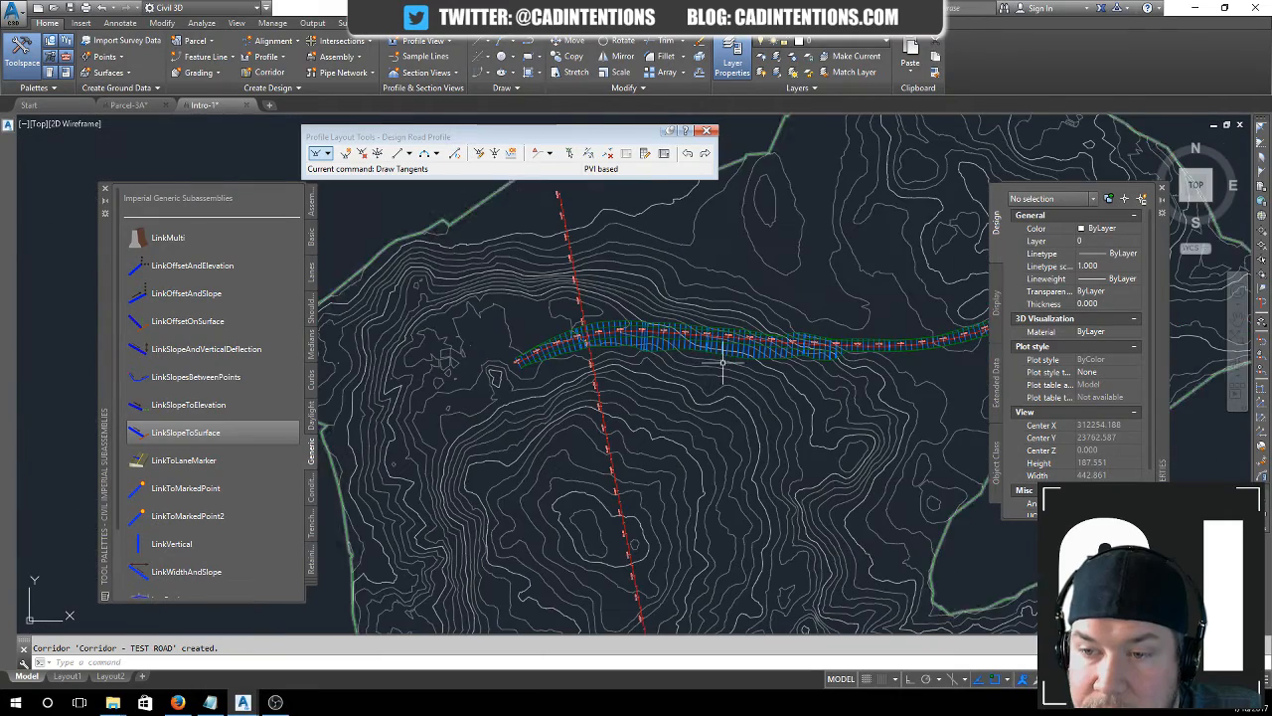
key("Escape")
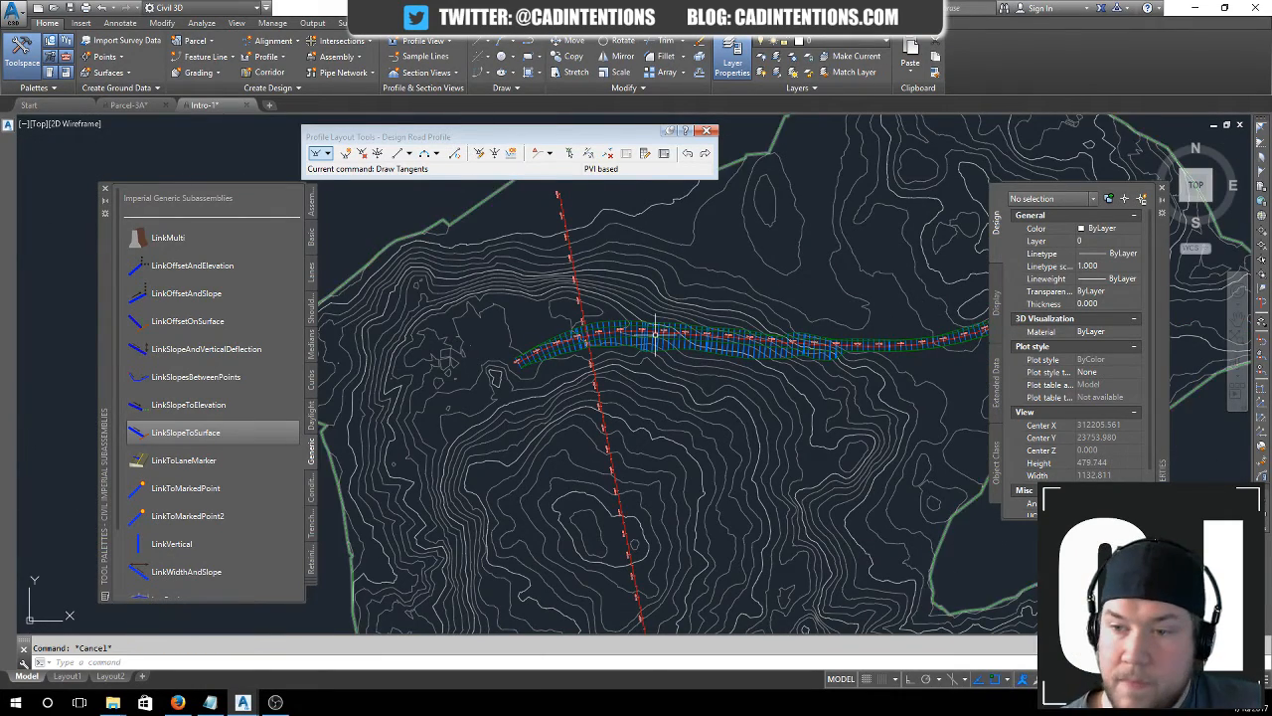
middle_click_drag(682, 369, 527, 317)
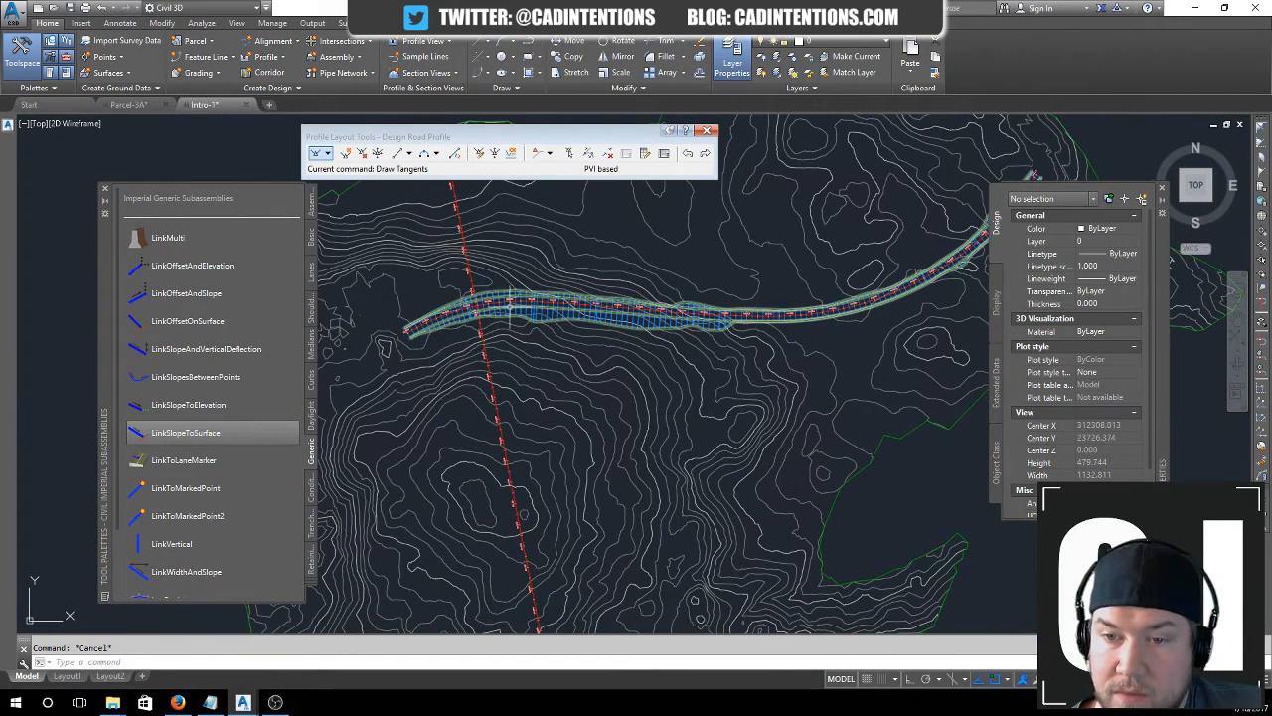
- Create a new corridor surface for the TEST ROAD corridor in its corridor properties
left_click(514, 308)
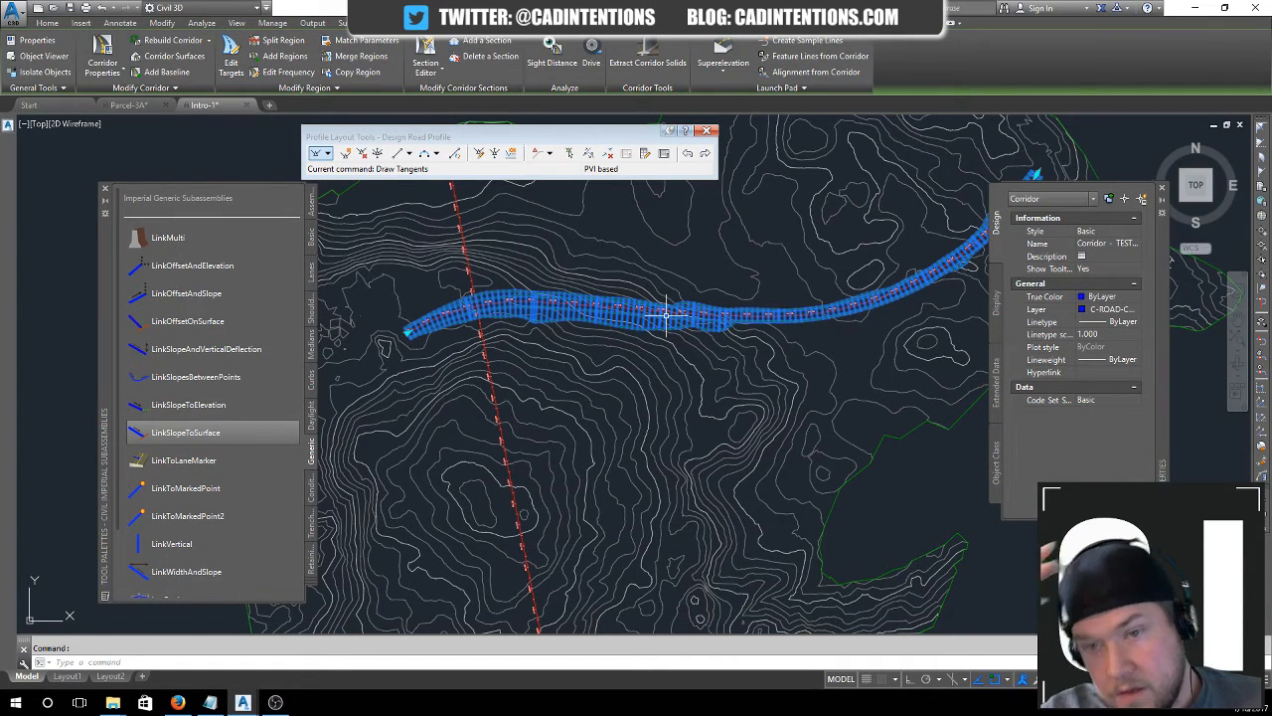
right_click(688, 286)
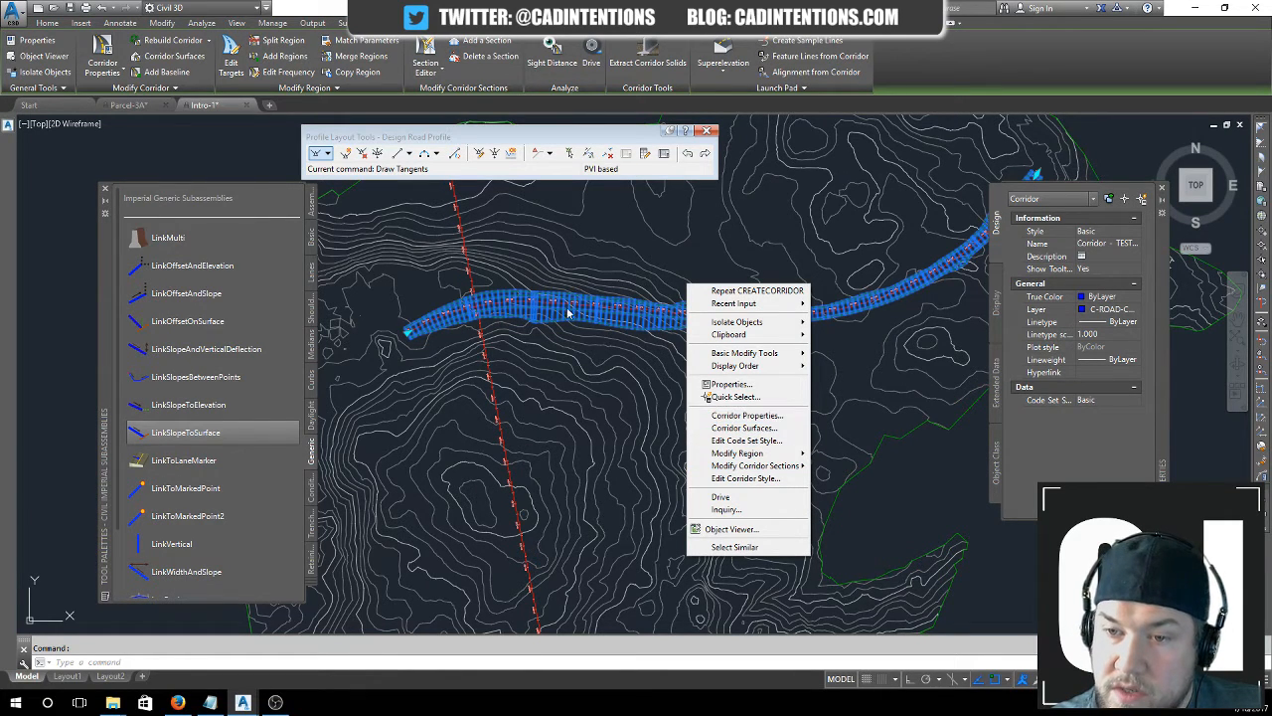
left_click(747, 416)
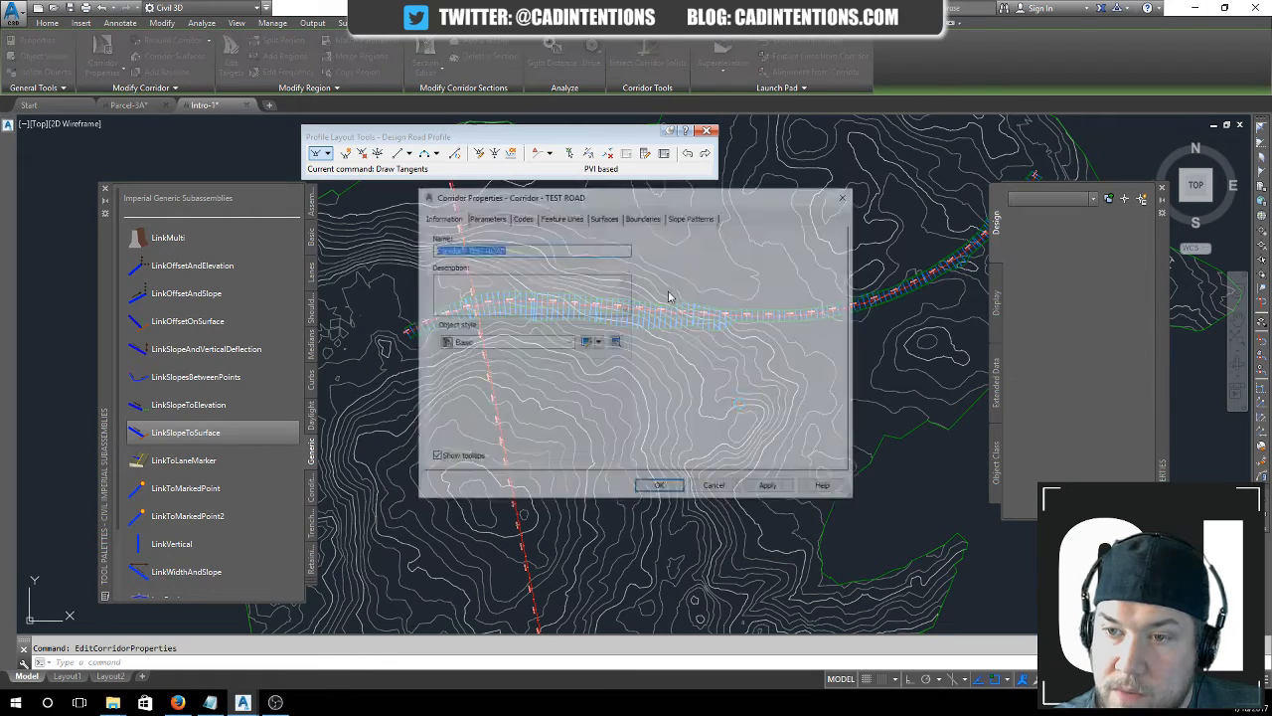
left_click(604, 217)
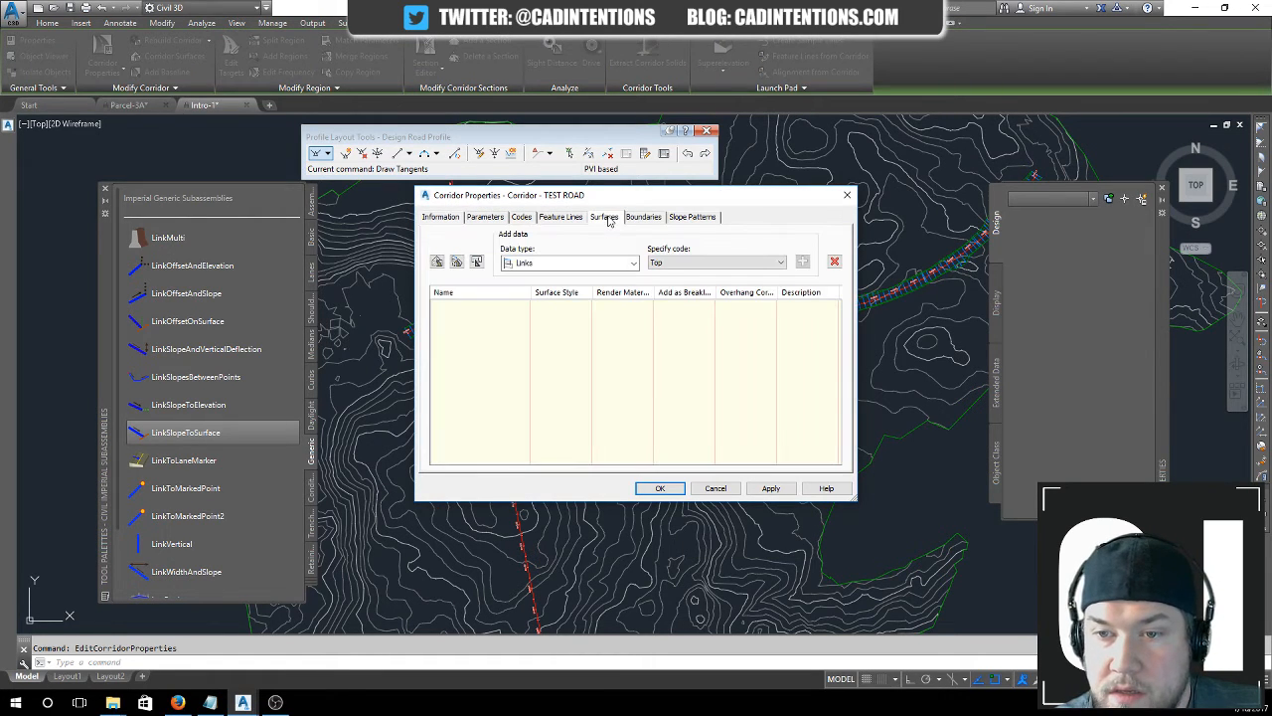
left_click(437, 262)
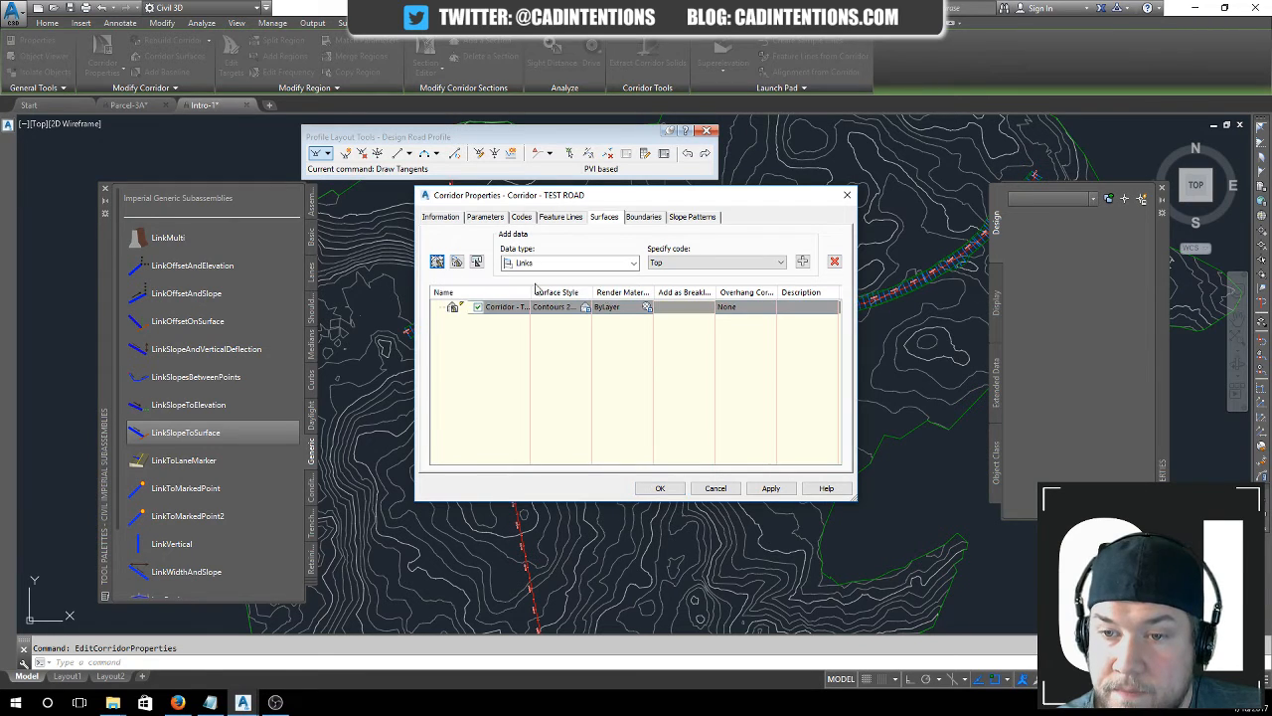
- Add the links coded Datum to the new corridor surface
left_click(780, 262)
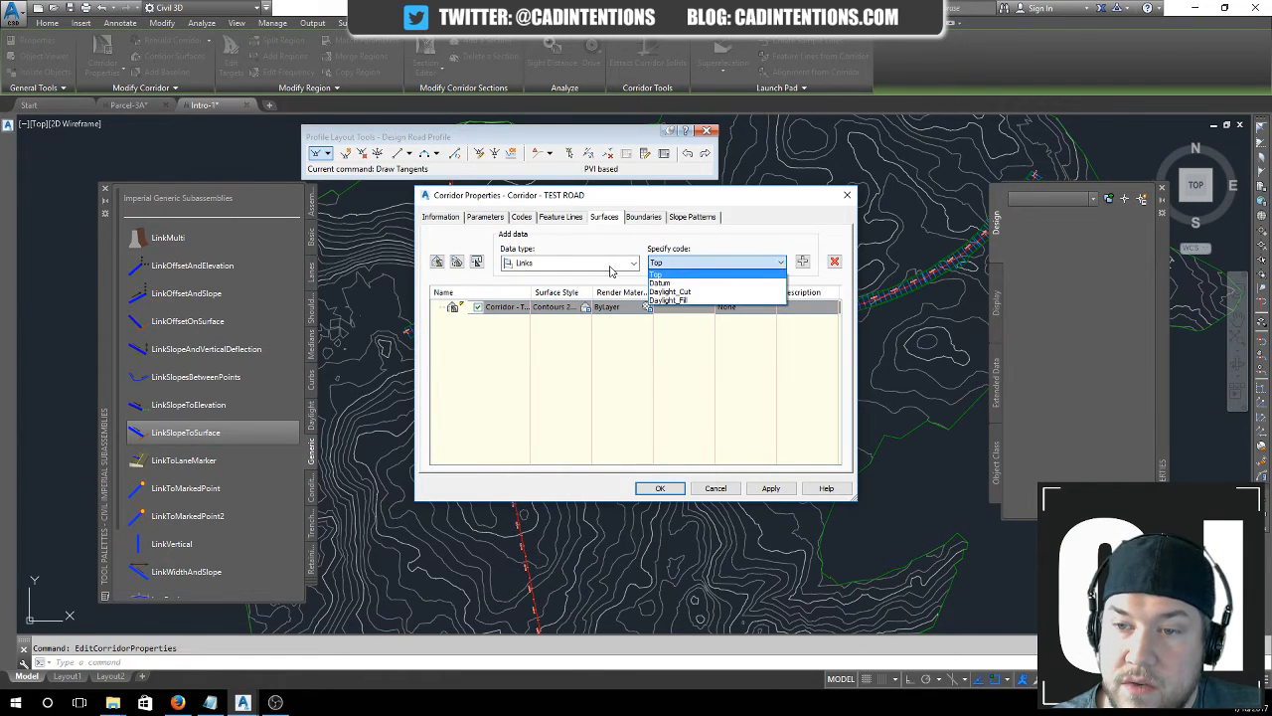
left_click(614, 264)
left_click(536, 288)
left_click(716, 262)
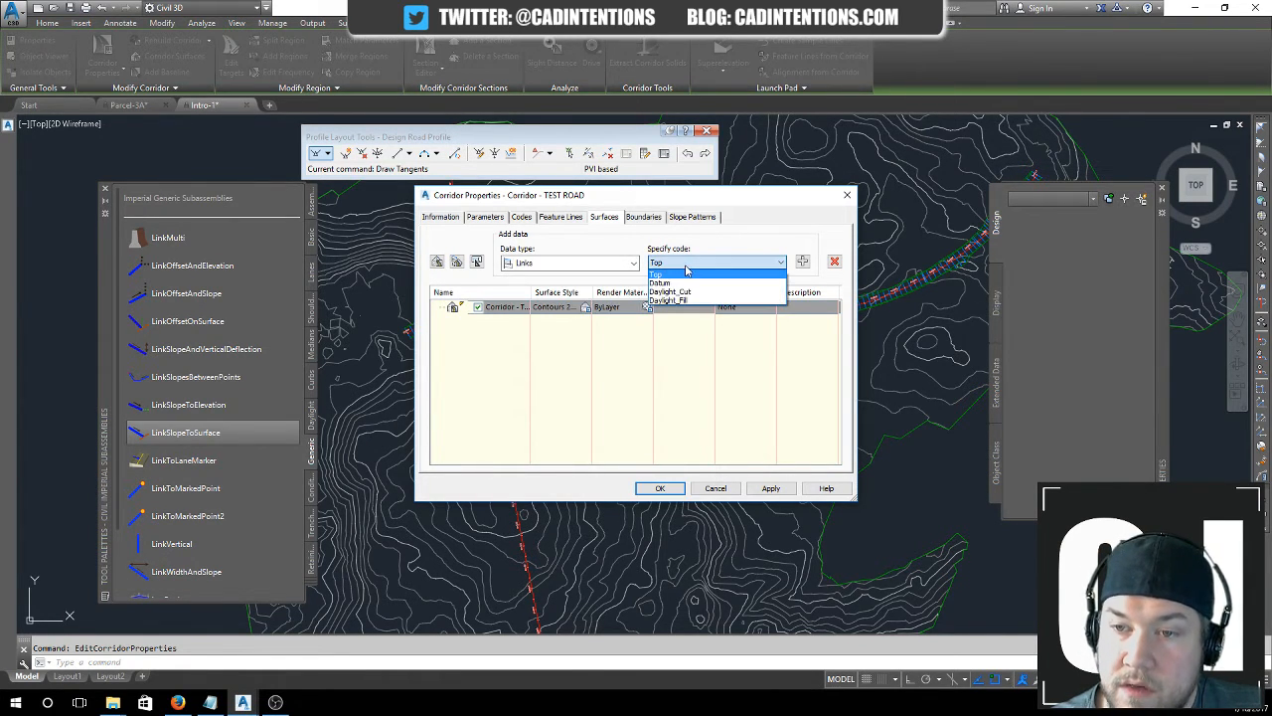
left_click(674, 283)
left_click(802, 261)
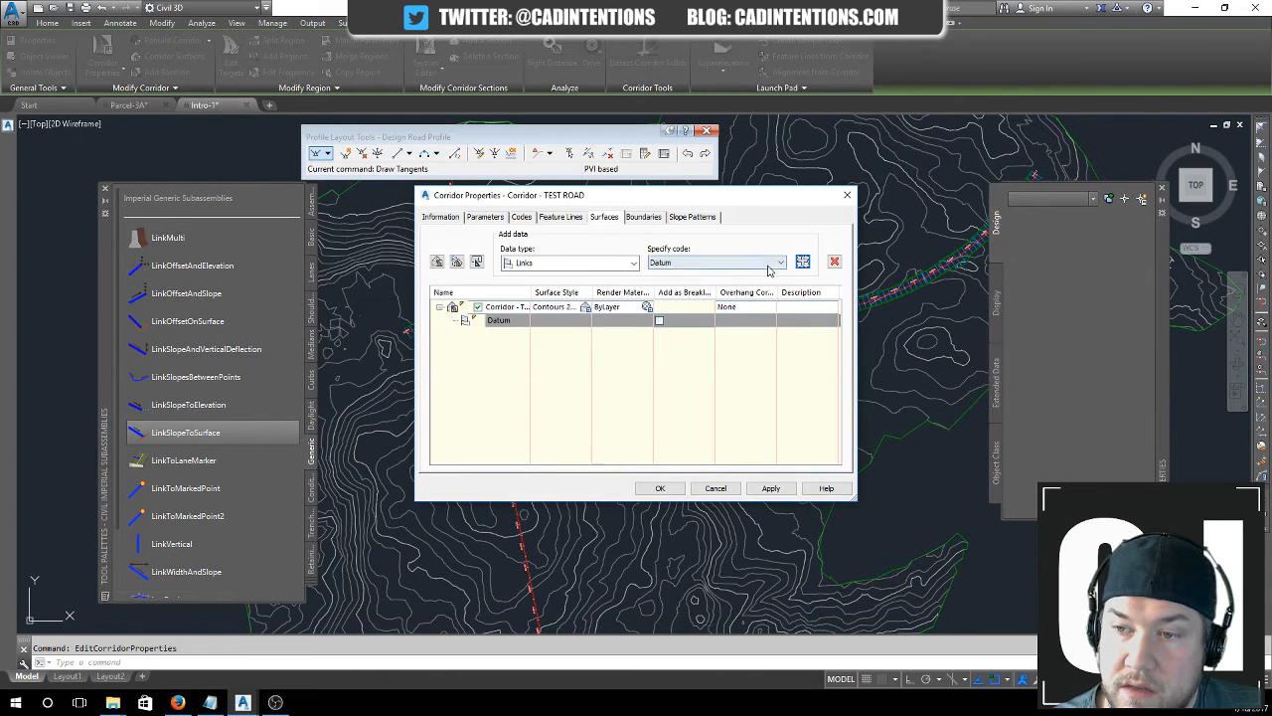
- Add the Daylight_Cut and Daylight_Fill links to the corridor surface, including Daylight_Cut as breaklines
left_click(780, 262)
left_click(671, 291)
left_click(802, 261)
left_click(710, 264)
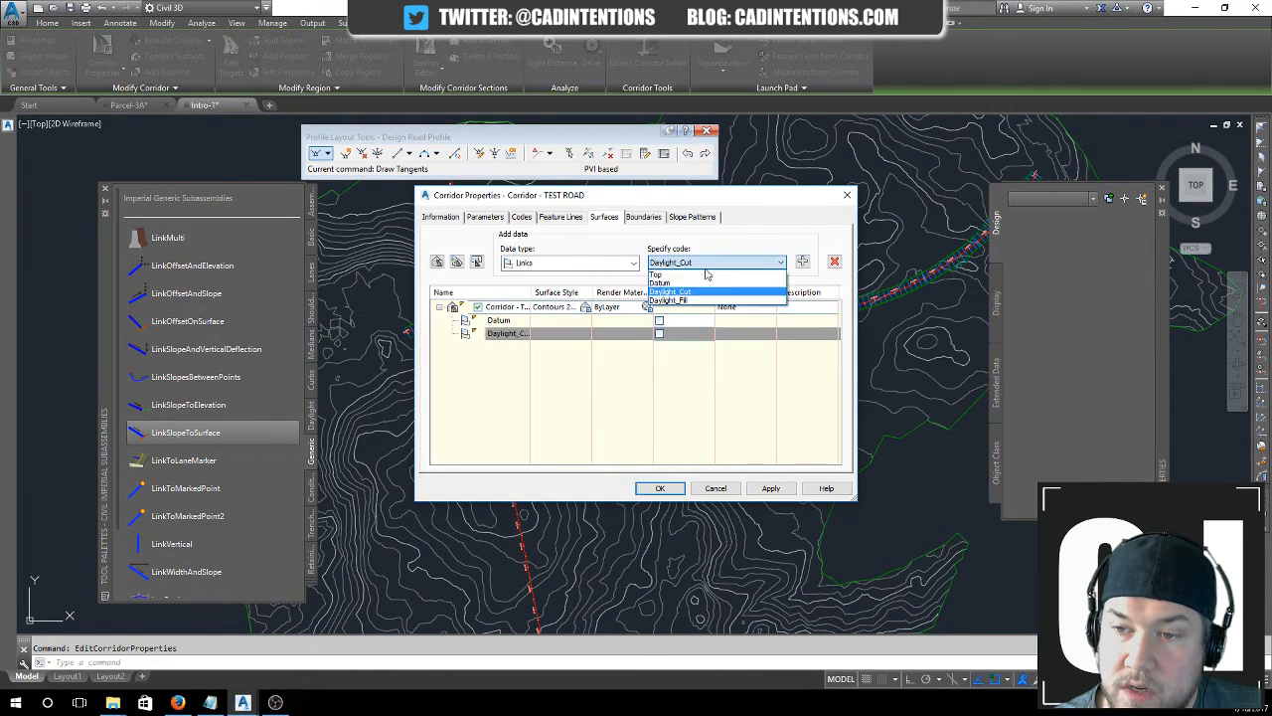
left_click(674, 305)
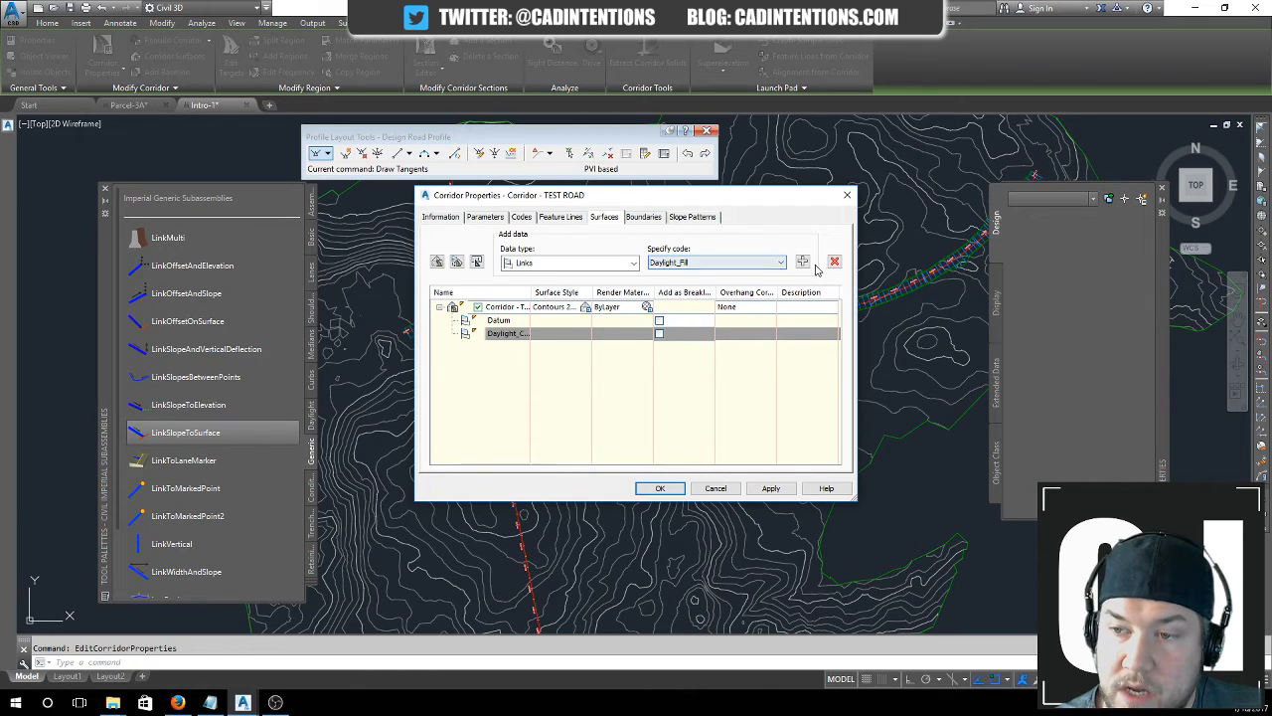
left_click(802, 263)
left_click(665, 334, "shift")
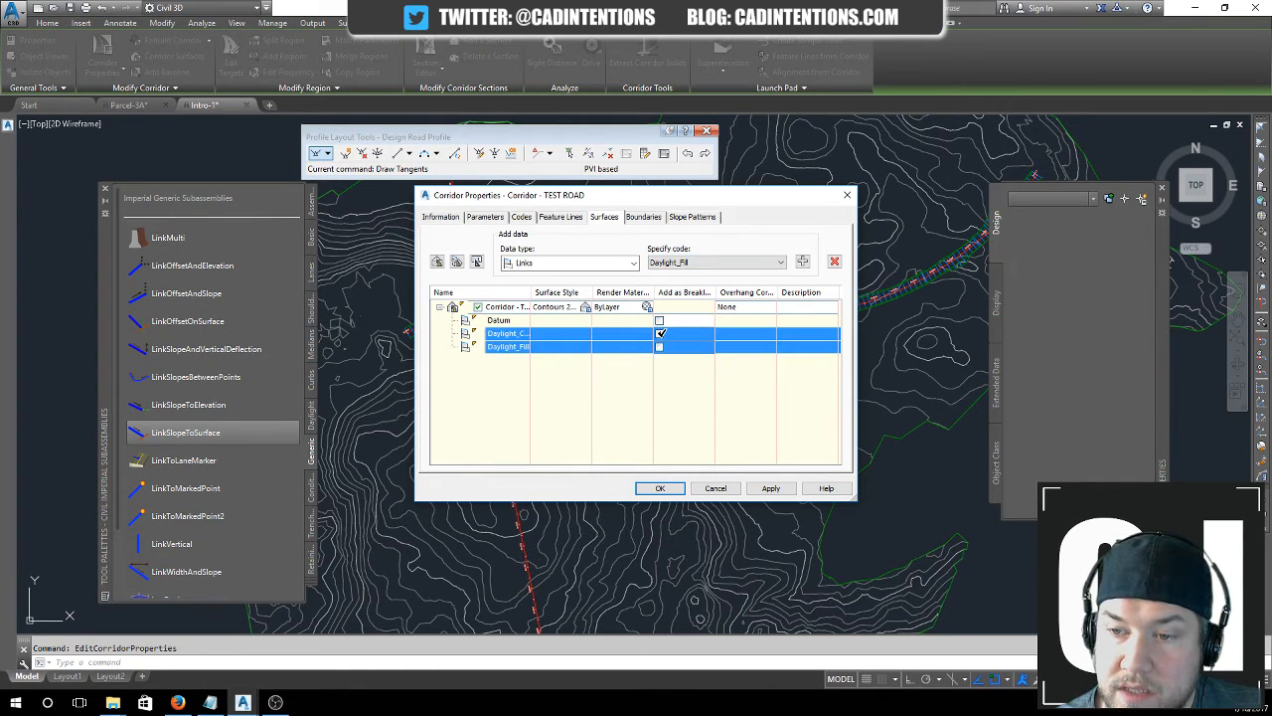
- Use the corridor extents as the surface's outer boundary, then accept the corridor properties and rebuild the corridor
left_click(642, 217)
right_click(505, 257)
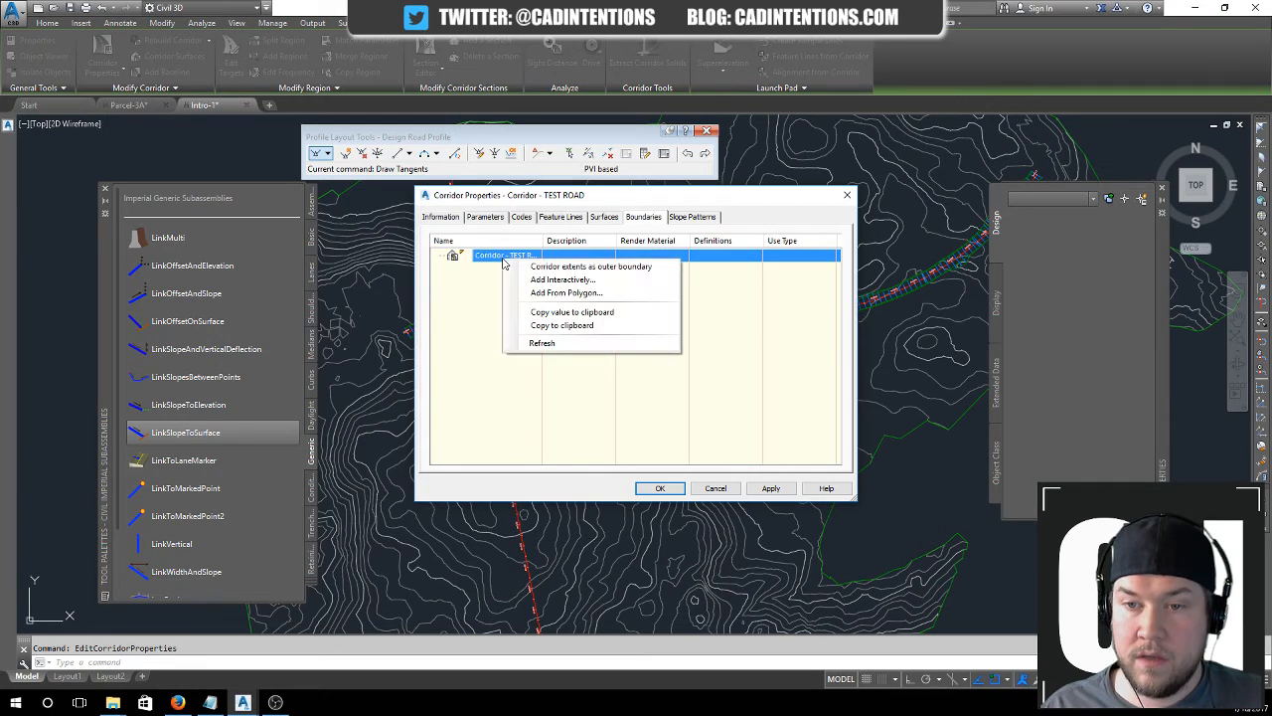
left_click(606, 266)
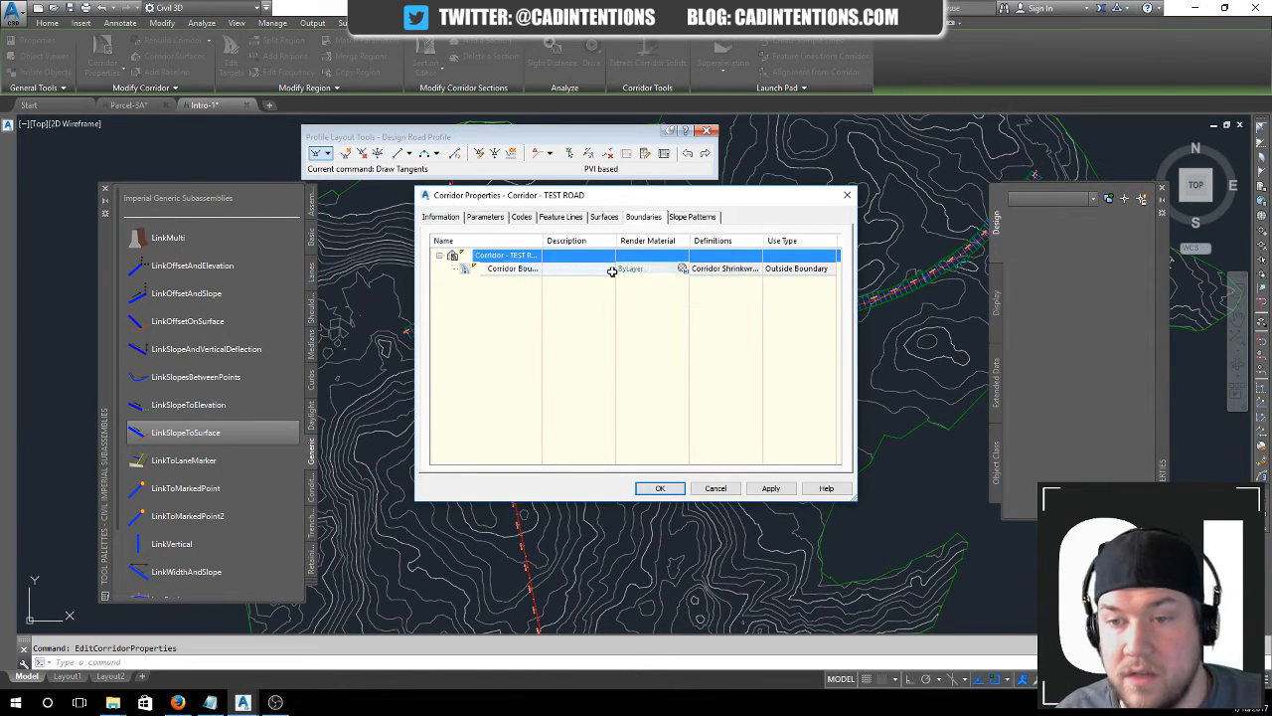
left_click(661, 490)
left_click(553, 315)
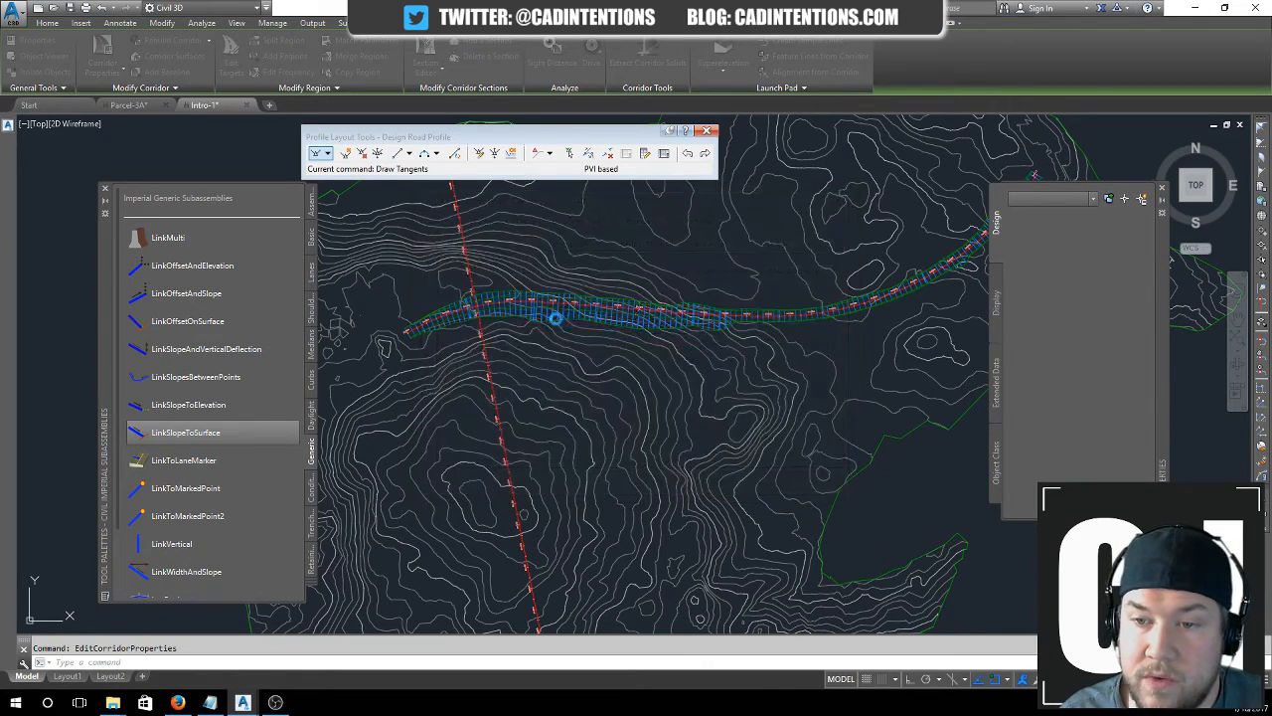
- Set the corridor surface's style to Contours 1m and 5m (Design) and accept the surface properties
scroll(560, 298, "up", 3)
scroll(537, 303, "up", 3)
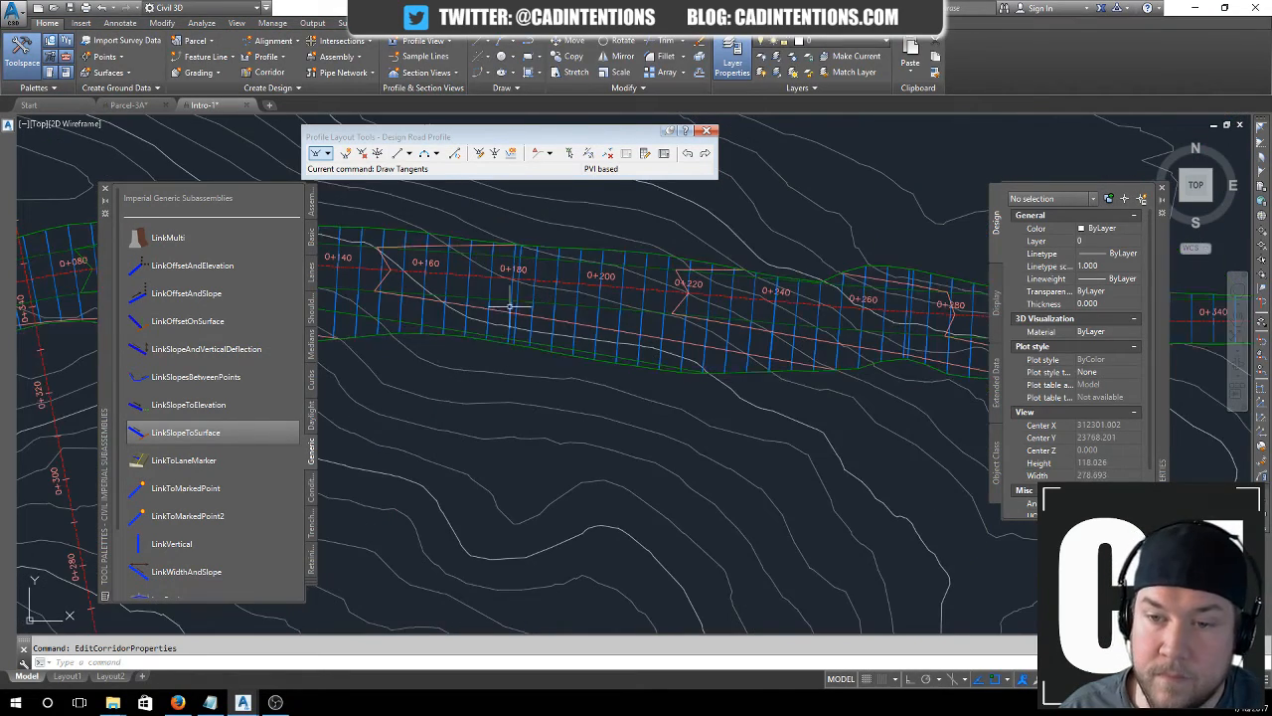
left_click(498, 311)
right_click(498, 311)
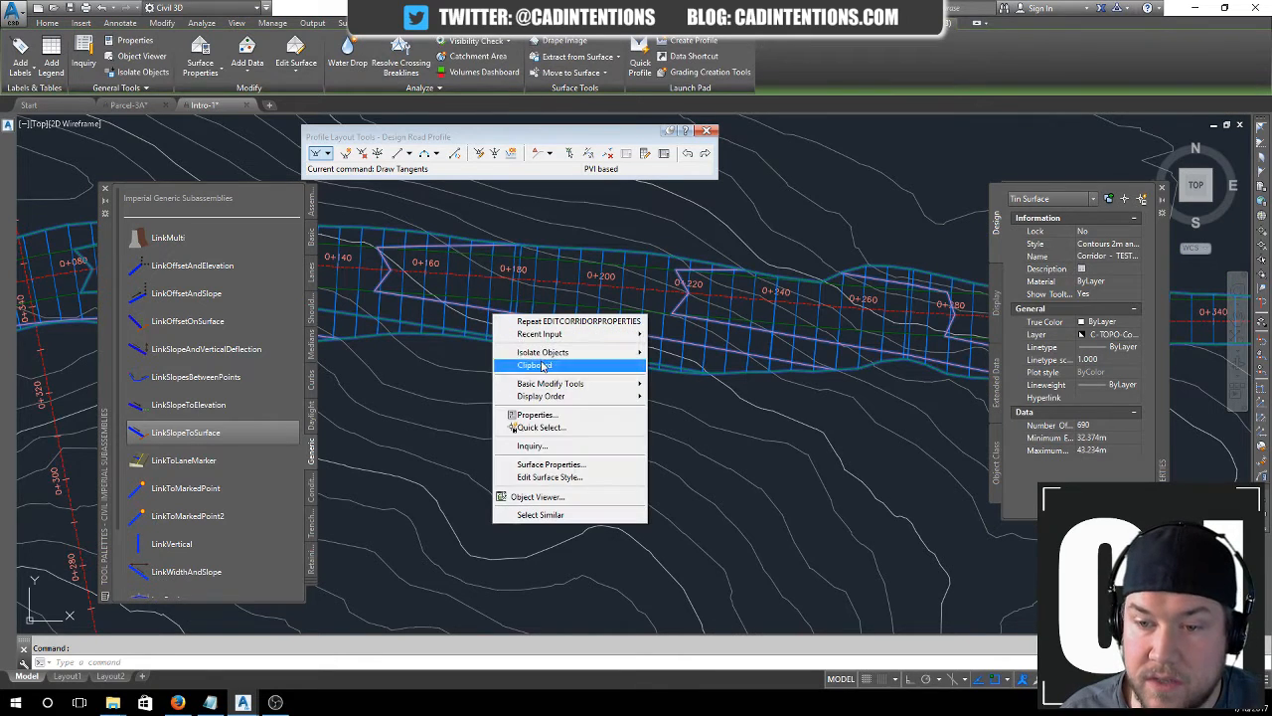
left_click(557, 464)
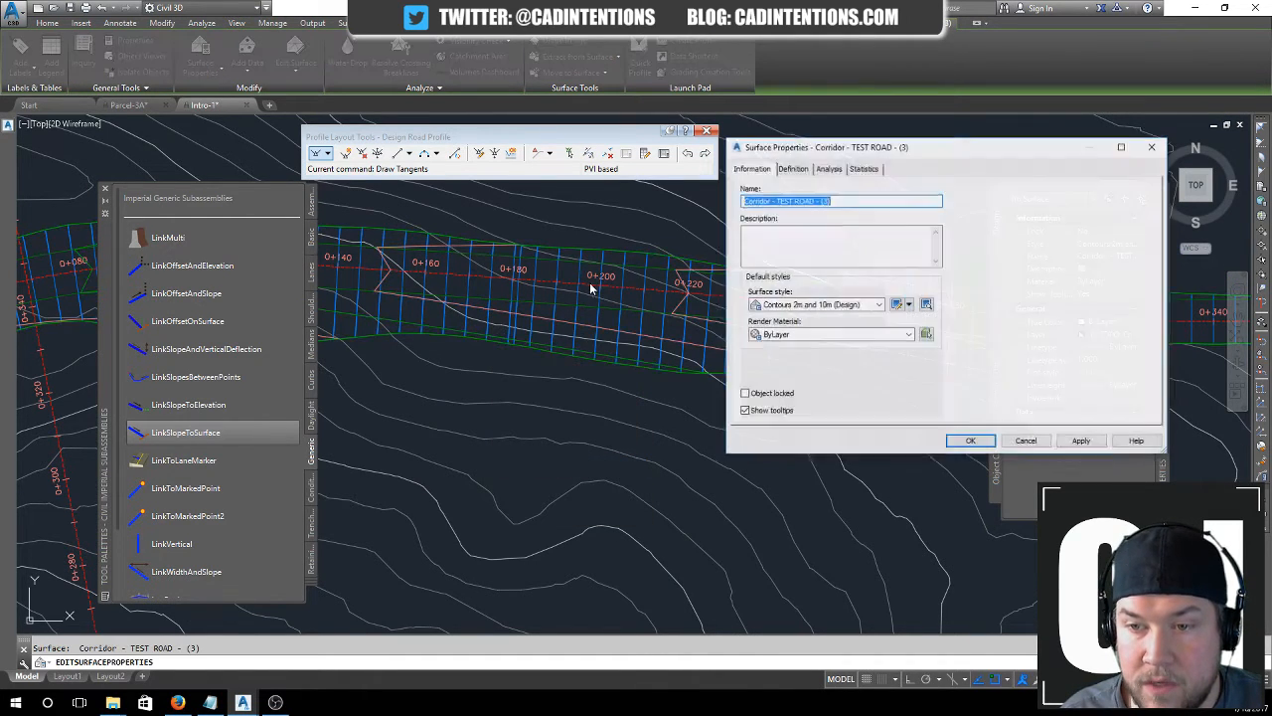
left_click(835, 305)
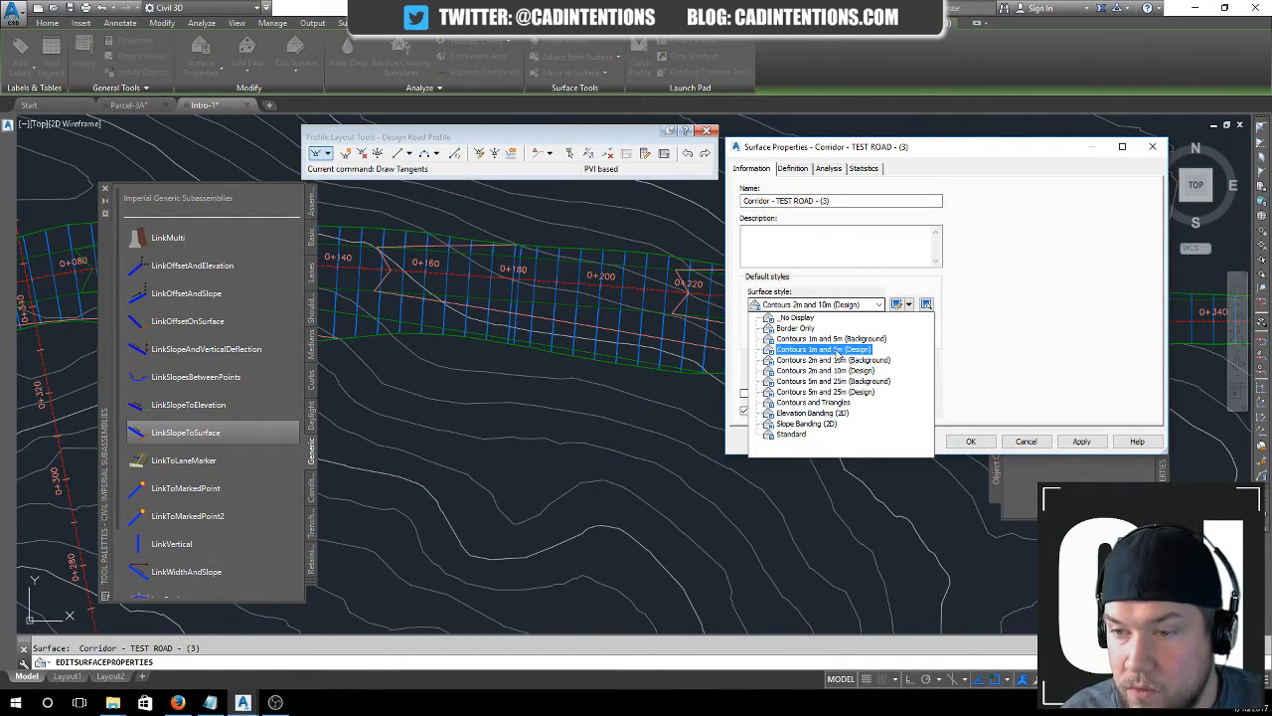
left_click(838, 350)
left_click(971, 440)
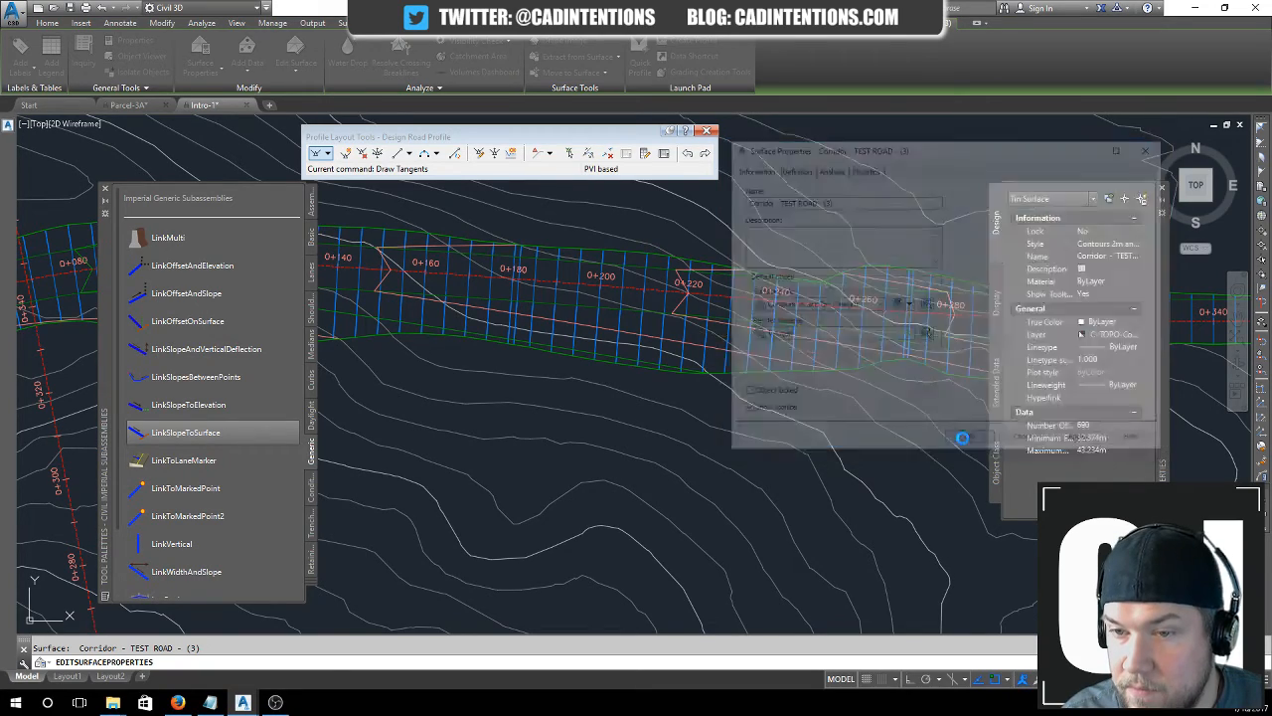
key("Escape")
scroll(686, 308, "down", 3)
scroll(686, 308, "up", 5)
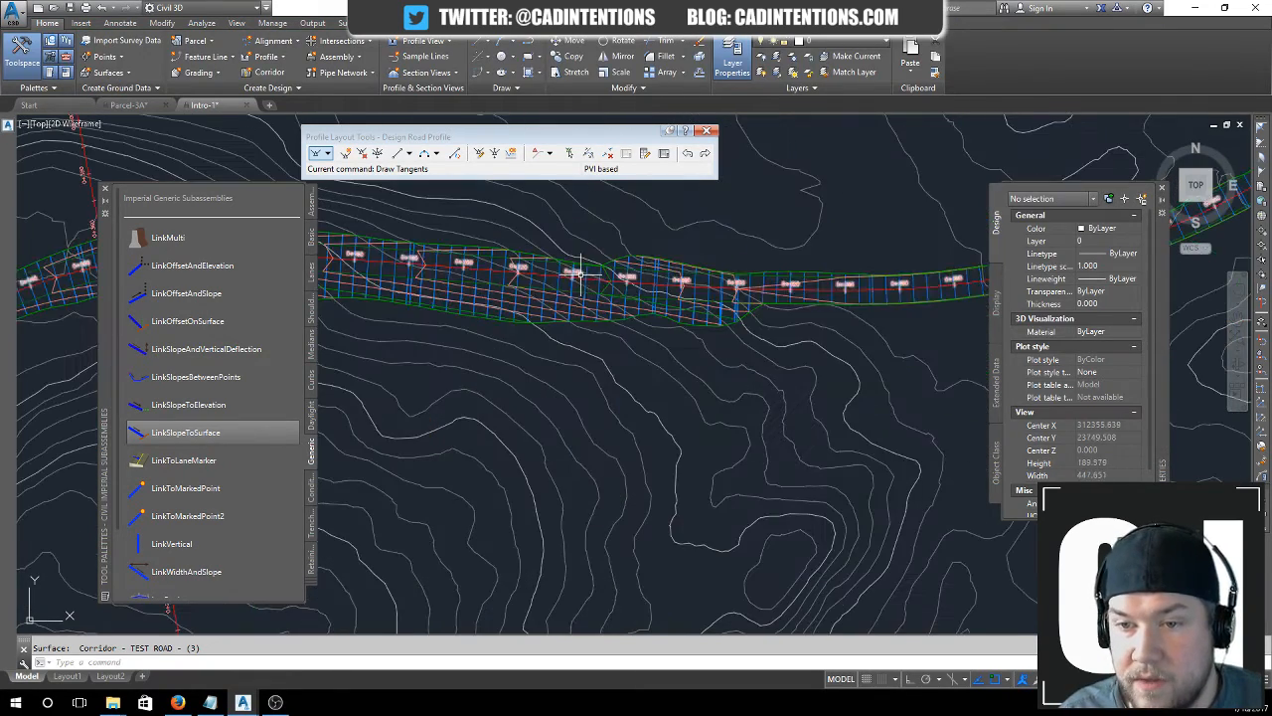
left_click(572, 288)
right_click(573, 288)
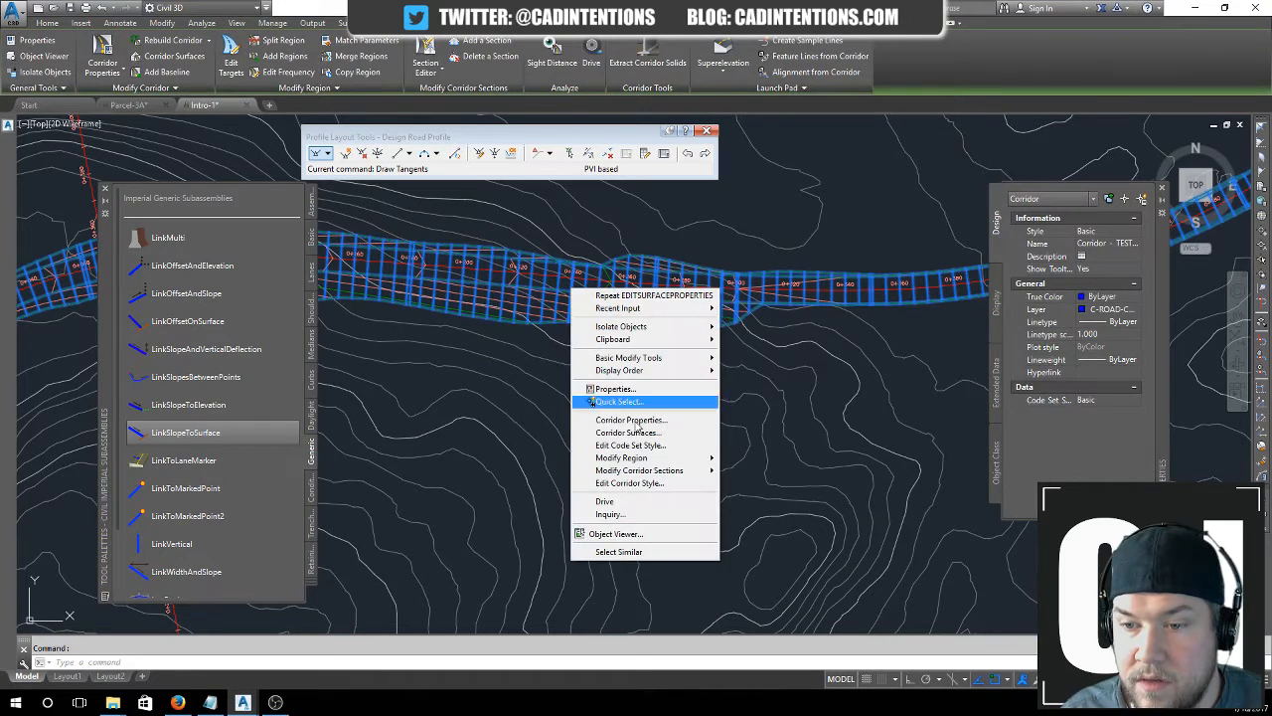
left_click(616, 419)
left_click(442, 218)
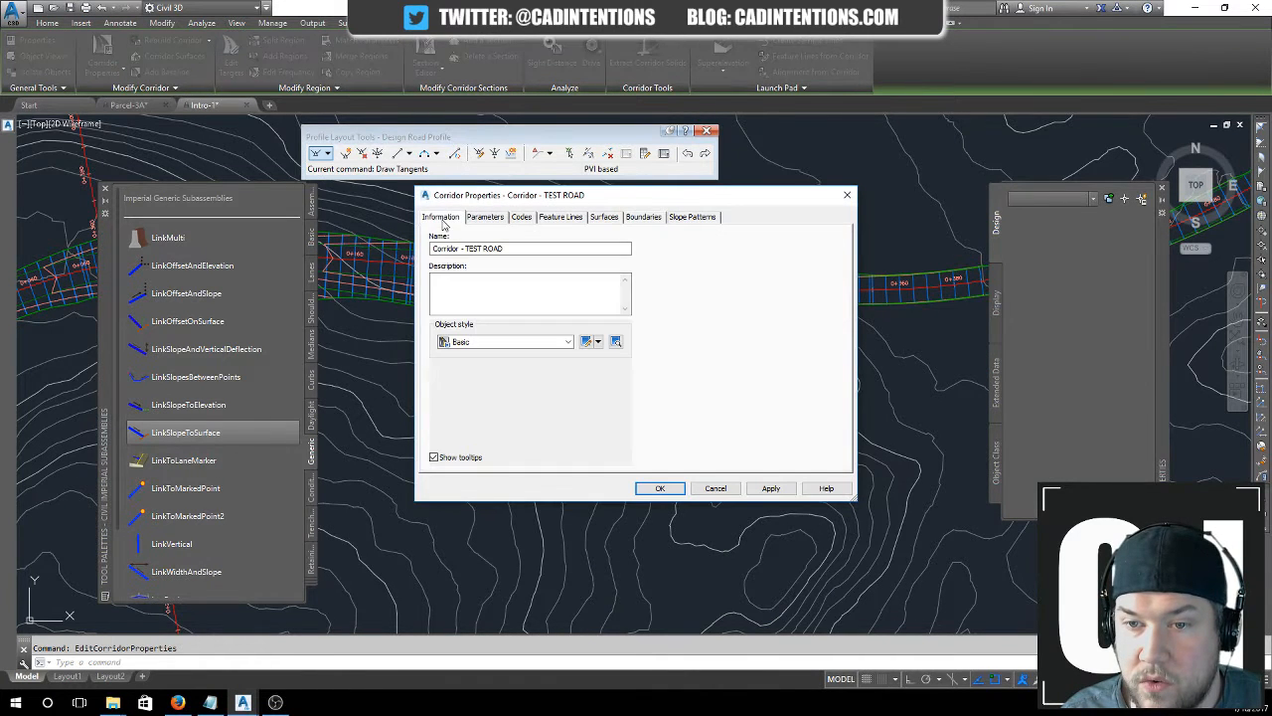
left_click(504, 342)
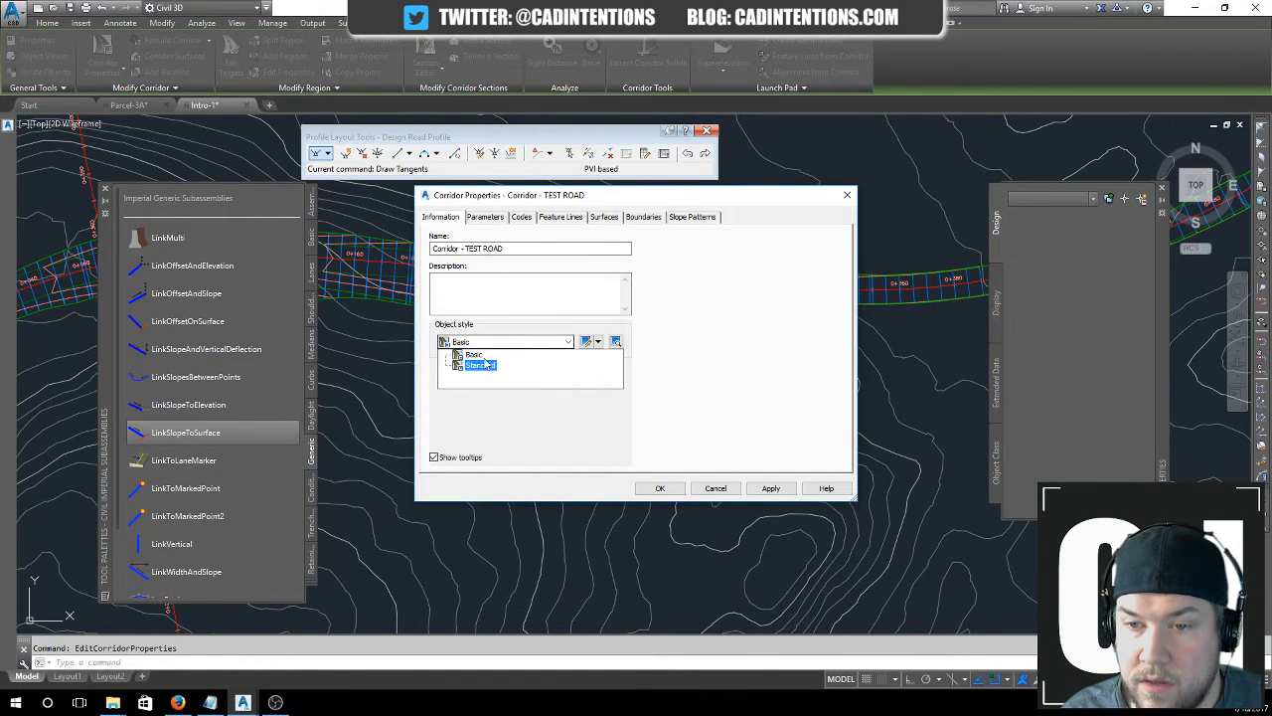
left_click(483, 364)
left_click(716, 488)
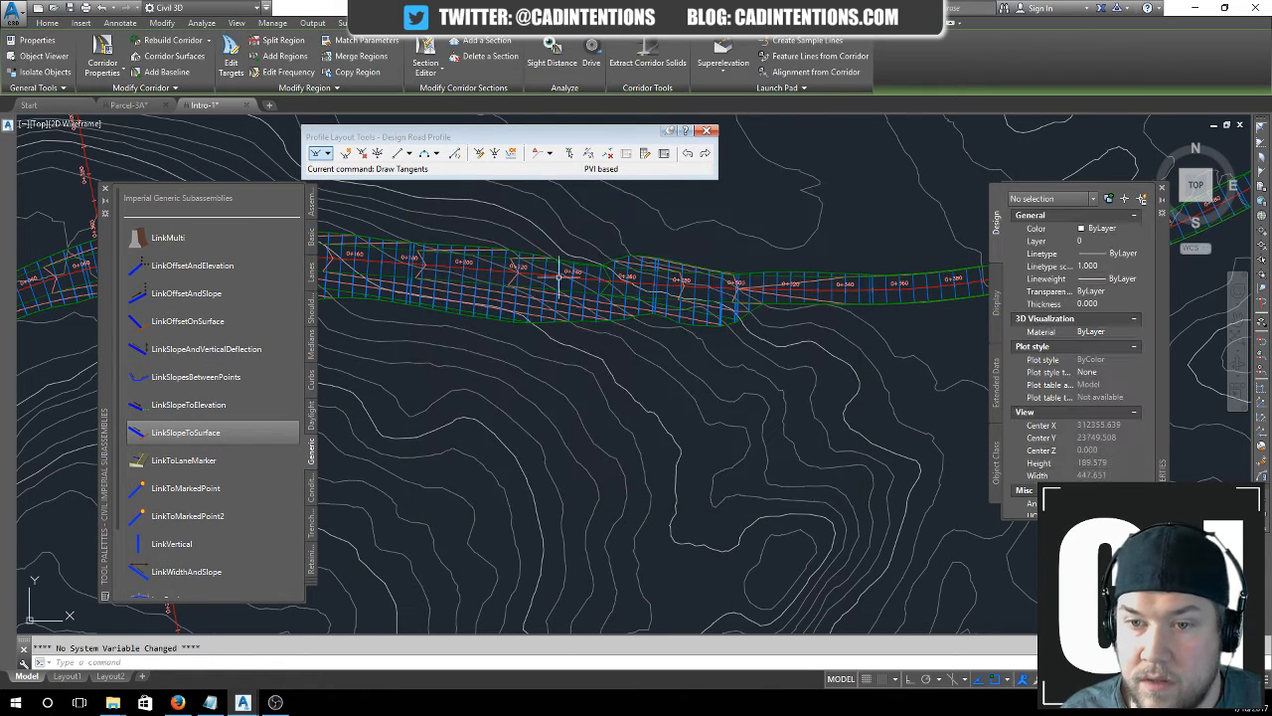
key("Escape")
- Try to hide the TEST ROAD corridor by switching off its layer, C-ROAD-CORR
left_click(476, 278)
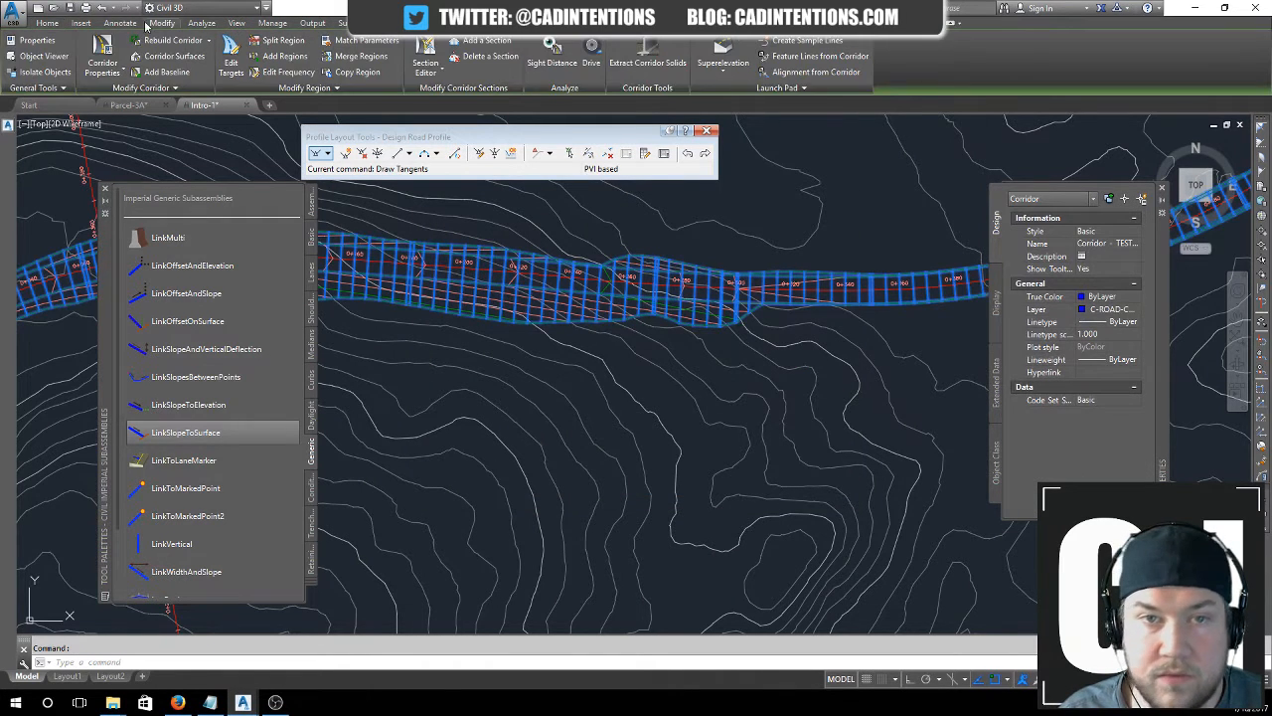
left_click(40, 23)
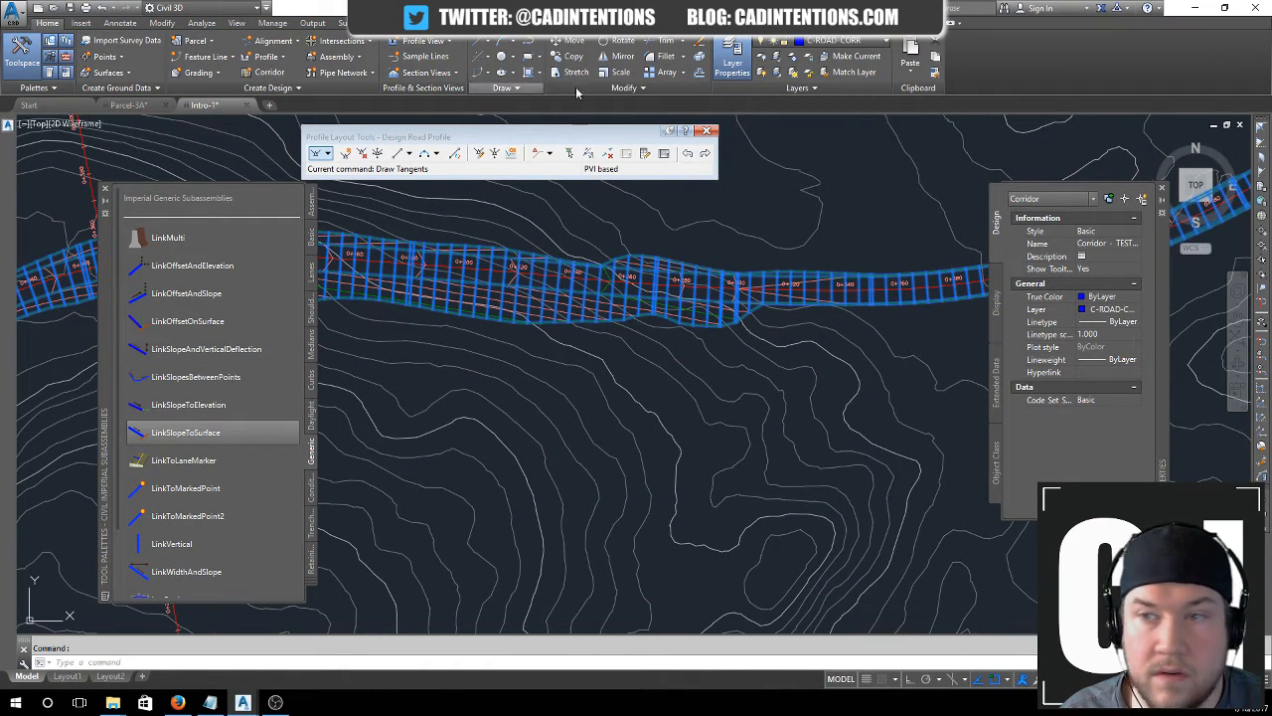
left_click(833, 41)
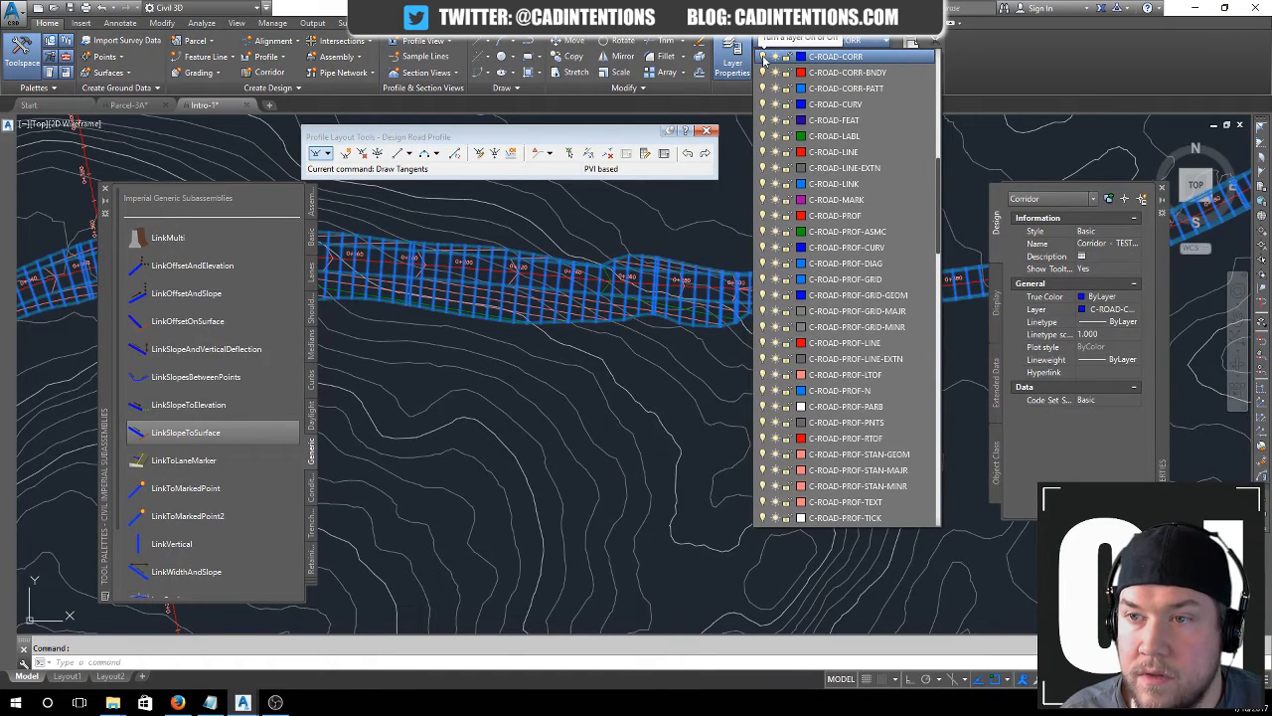
left_click(772, 57)
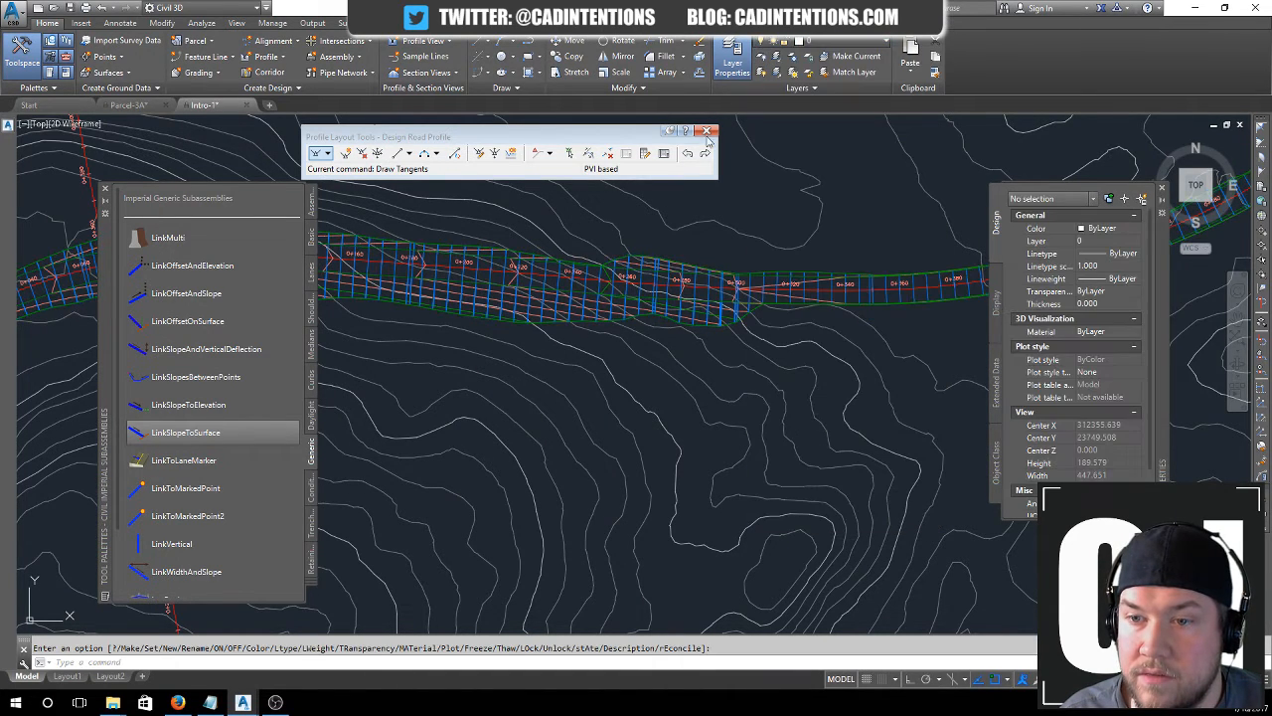
- Freeze the layer C-ROAD-CORR so only the surface and alignment display along the road
left_click(642, 267)
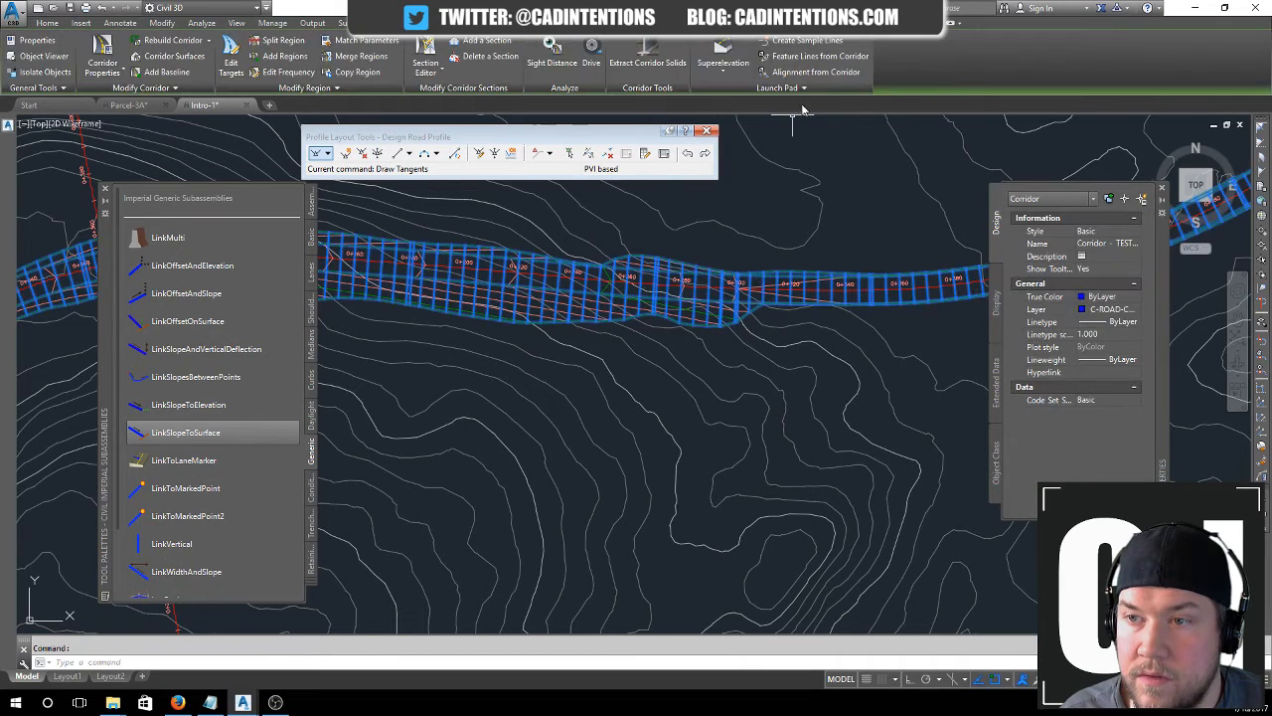
left_click(47, 21)
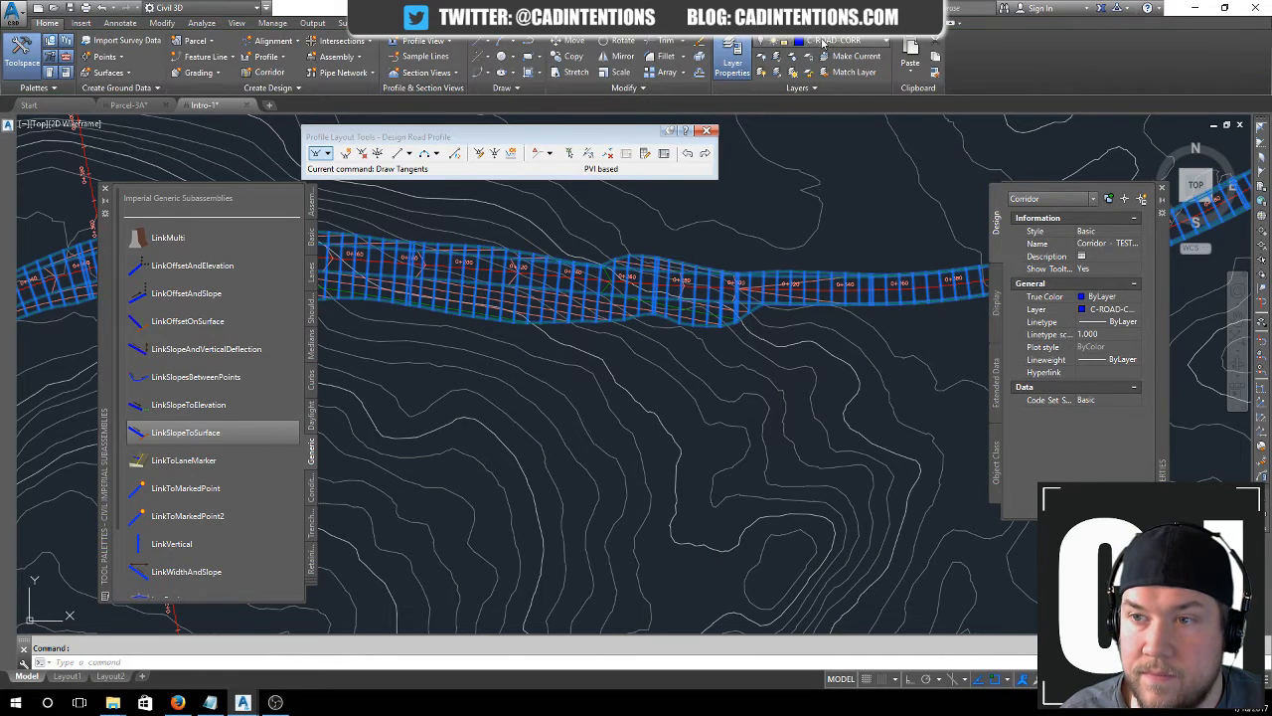
left_click(835, 42)
left_click(776, 58)
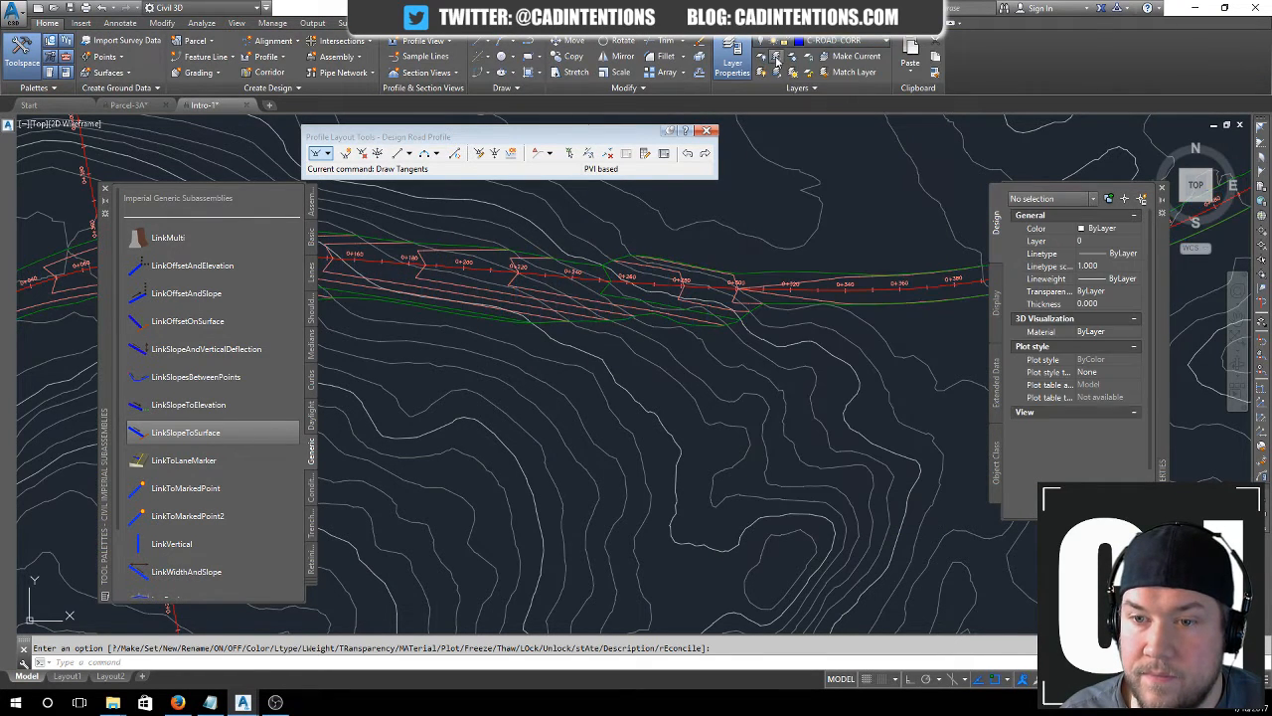
key("Escape")
- Select the corridor surface and examine its contours and boundary along Test Road
scroll(639, 221, "down", 6)
scroll(696, 238, "up", 4)
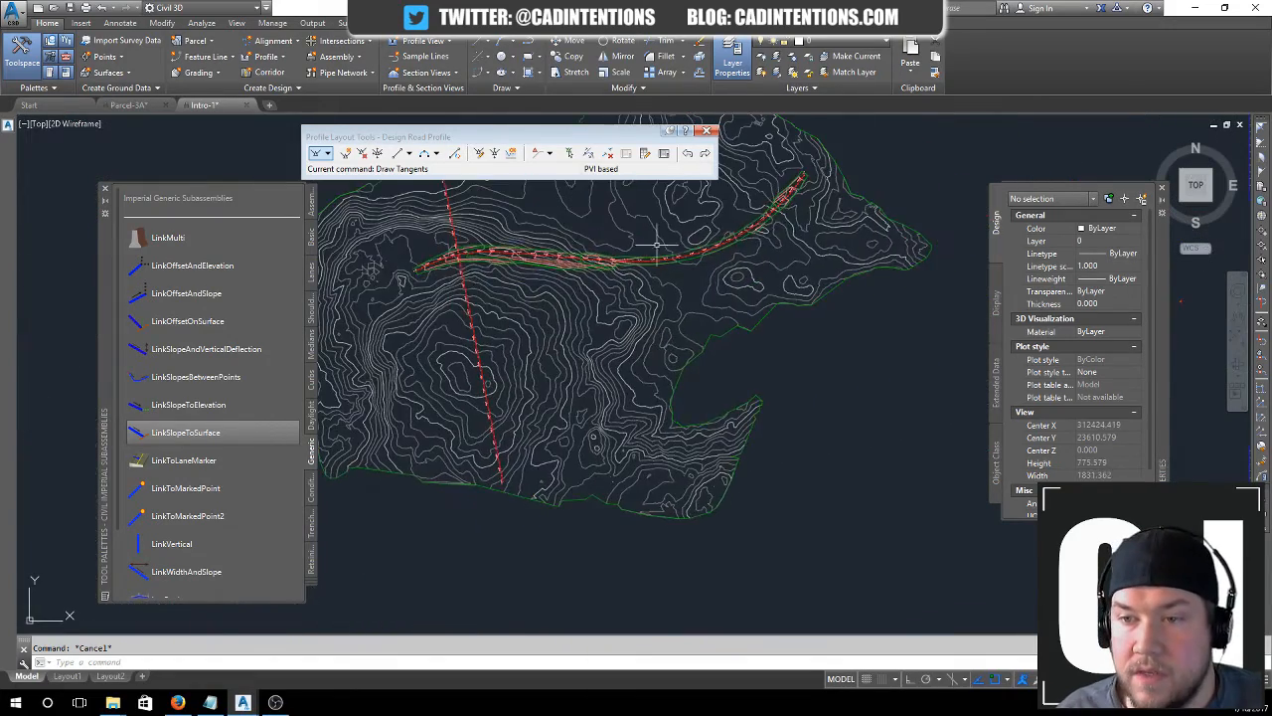
scroll(483, 301, "up", 5)
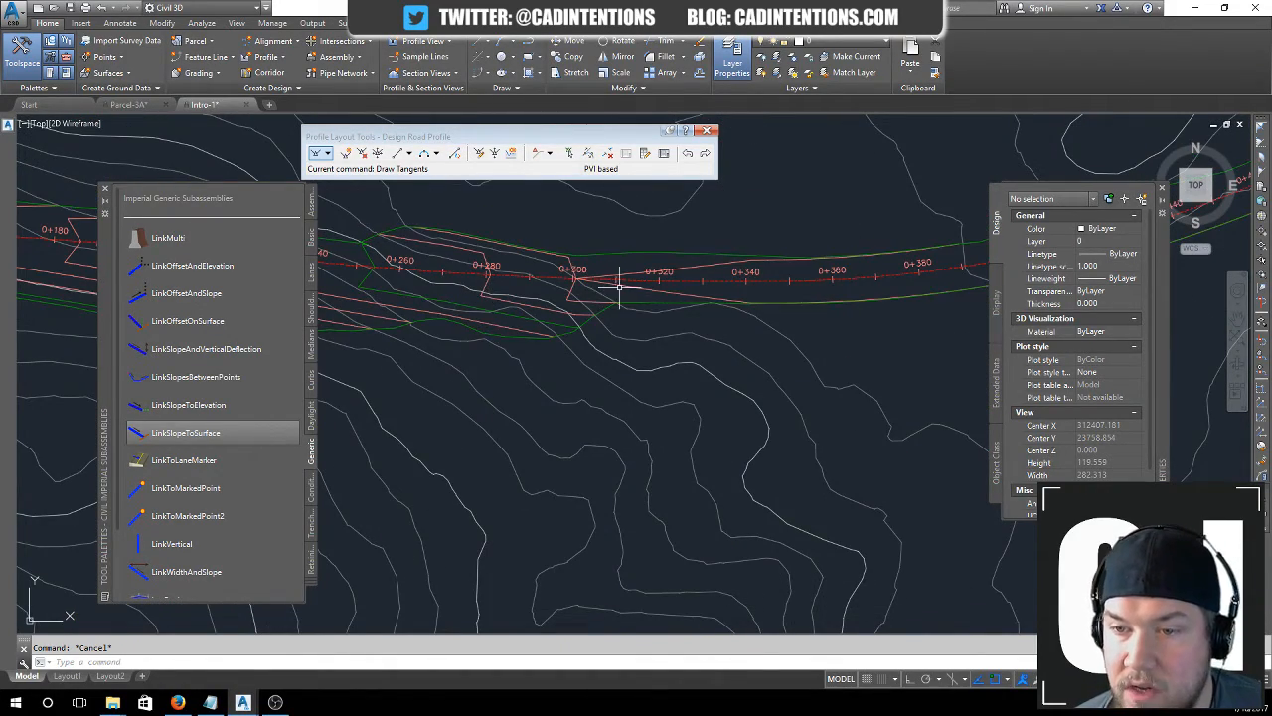
left_click(618, 287)
scroll(624, 293, "down", 3)
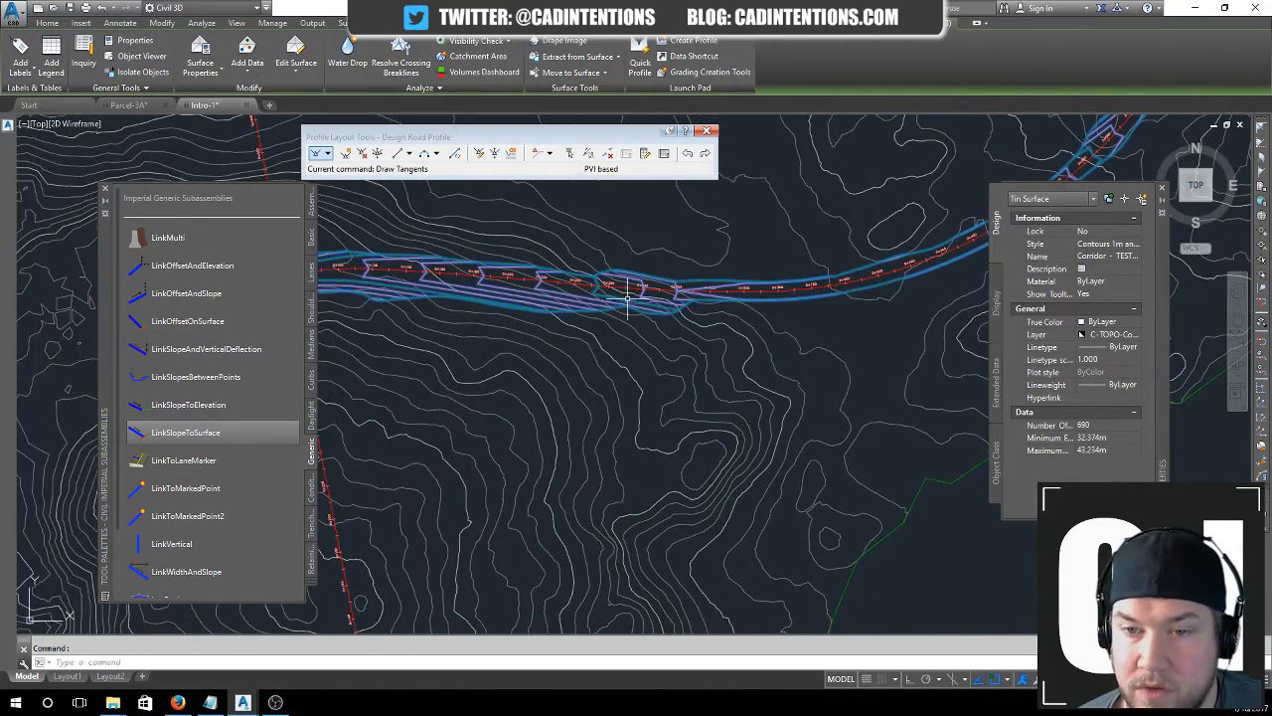
scroll(627, 296, "down", 3)
scroll(625, 298, "up", 2)
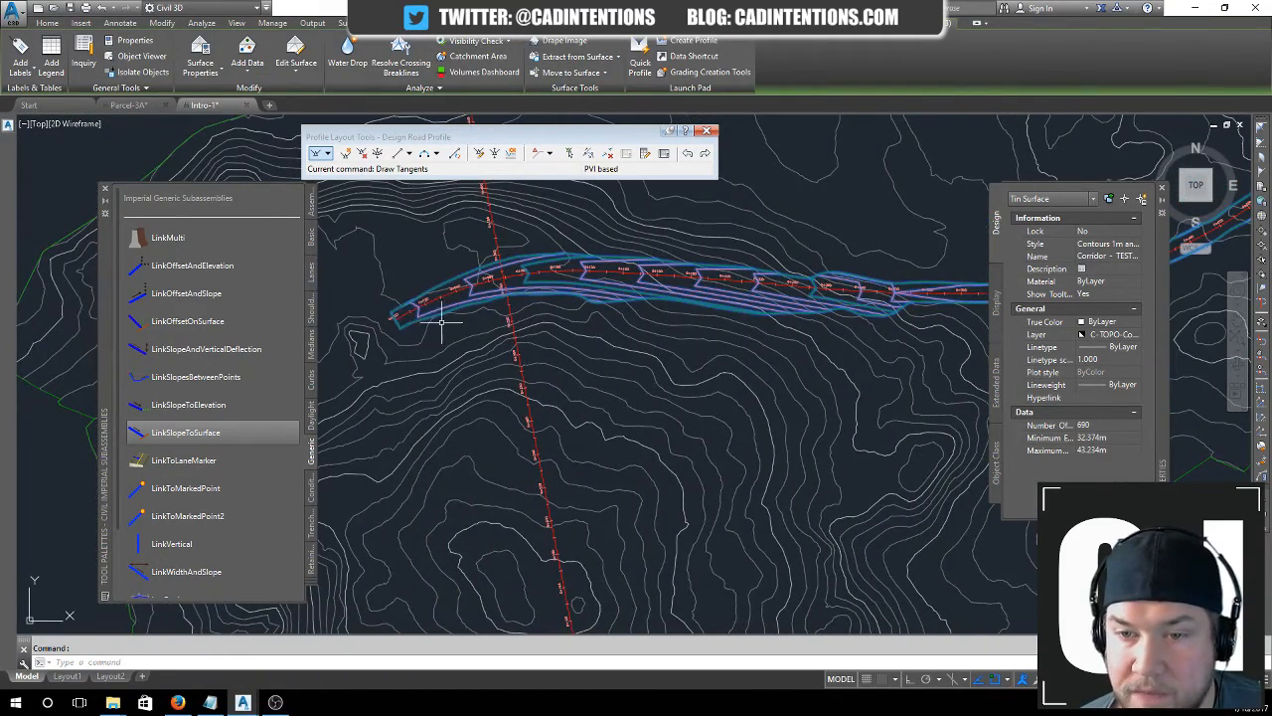
- Select the EG surface together with the Test Road corridor surface and open both in the Object Viewer
key("Escape")
left_click(682, 314)
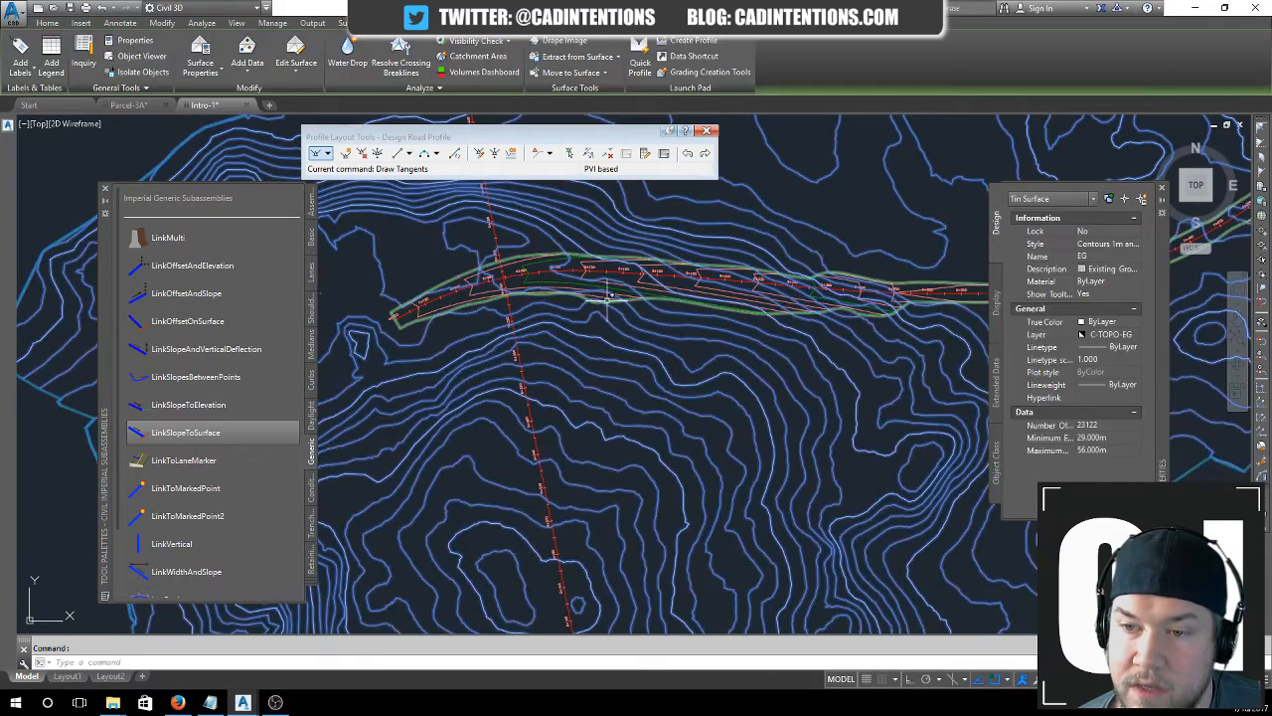
key("Escape")
scroll(597, 298, "up", 2)
left_click(648, 316)
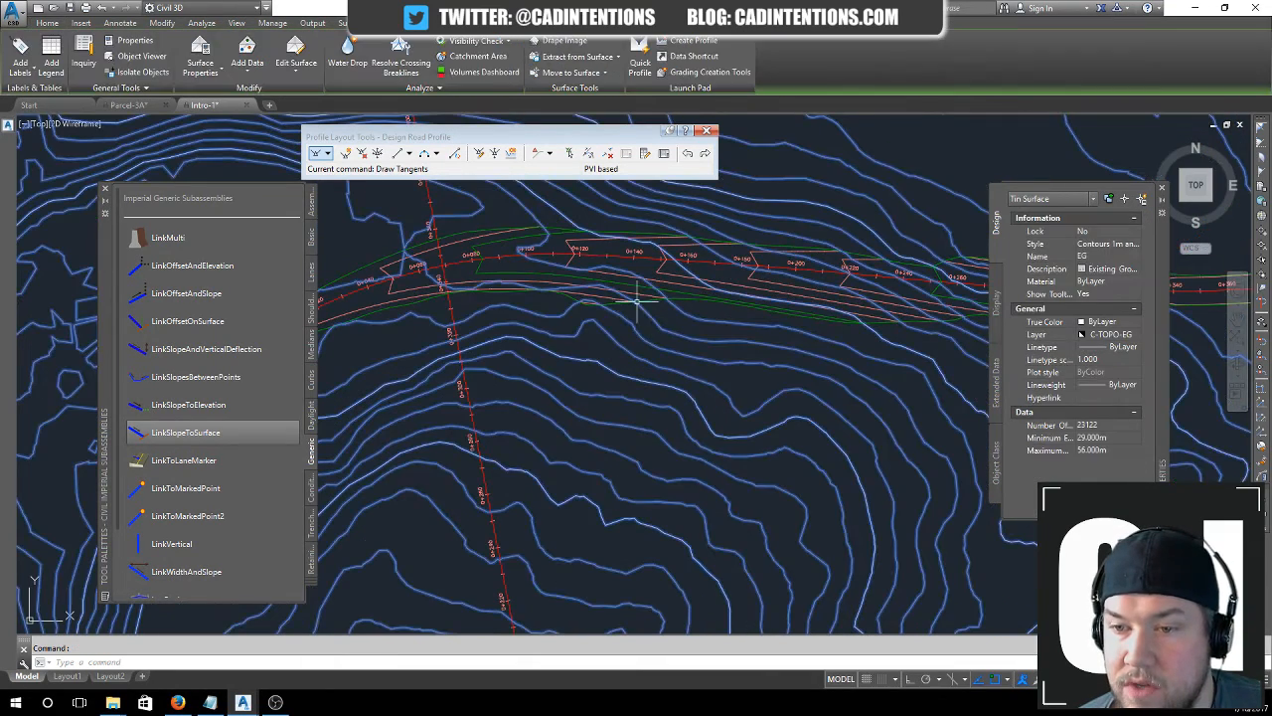
left_click(638, 296)
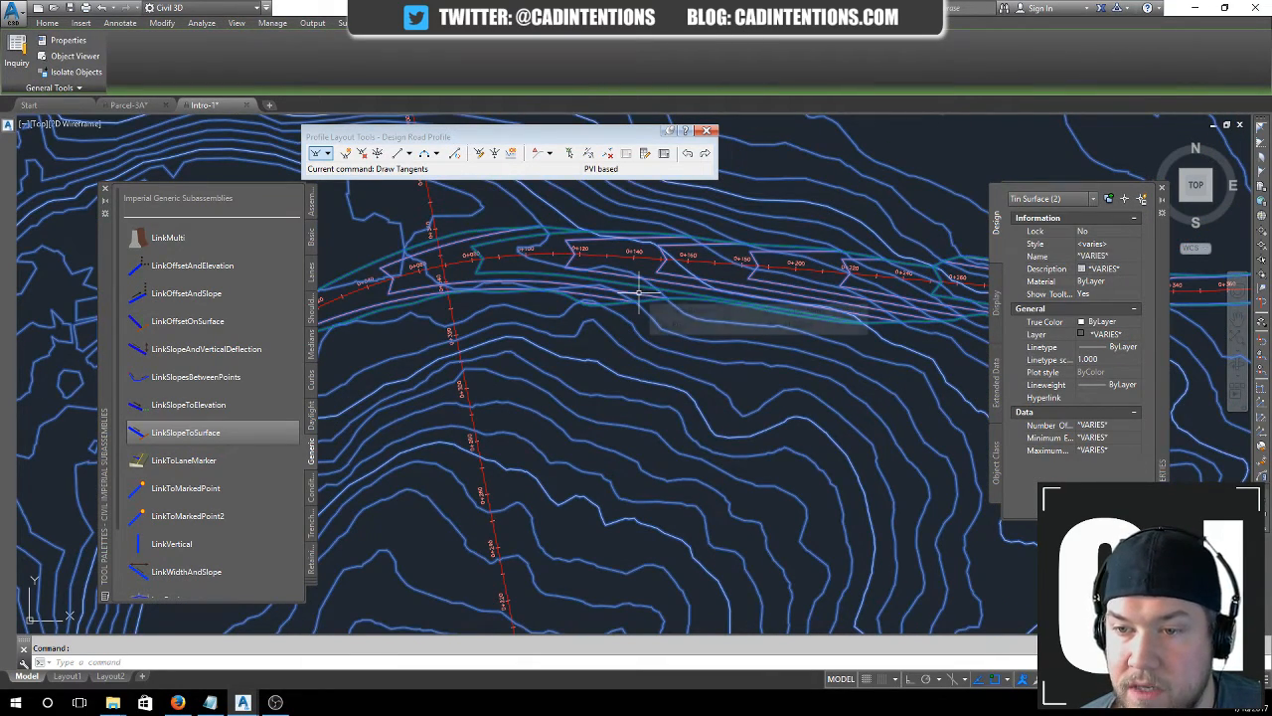
right_click(639, 297)
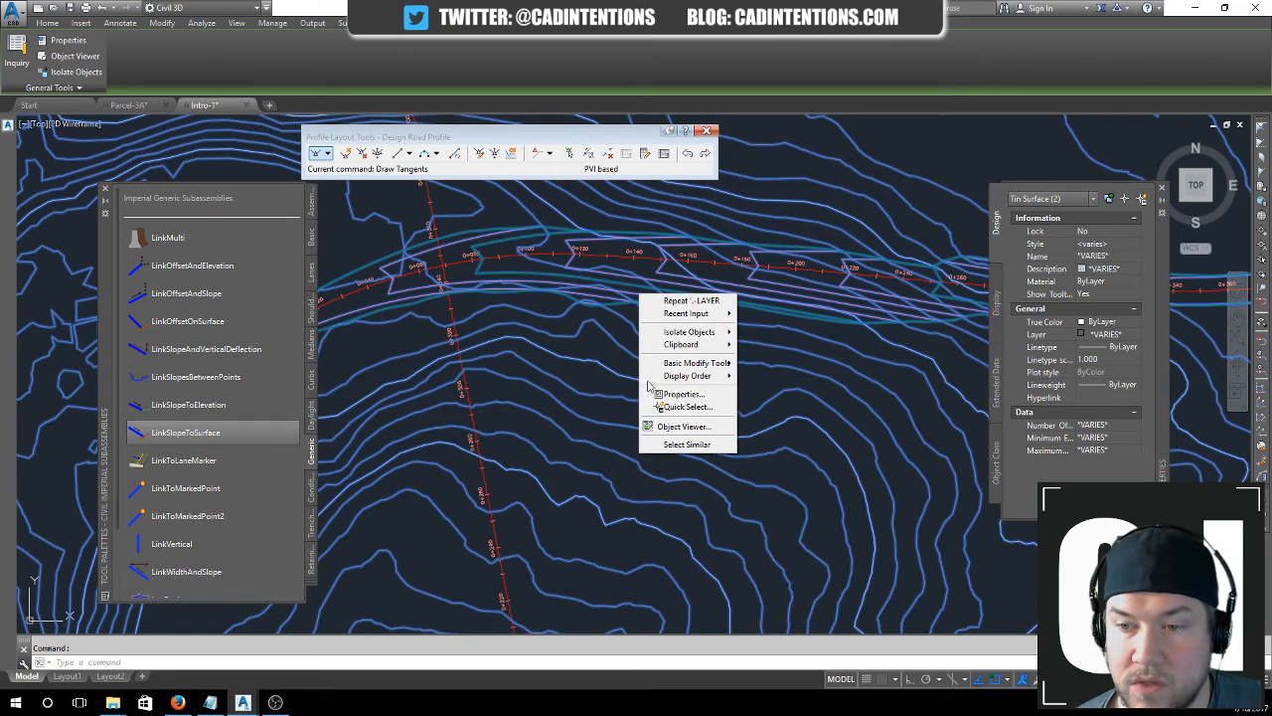
left_click(676, 428)
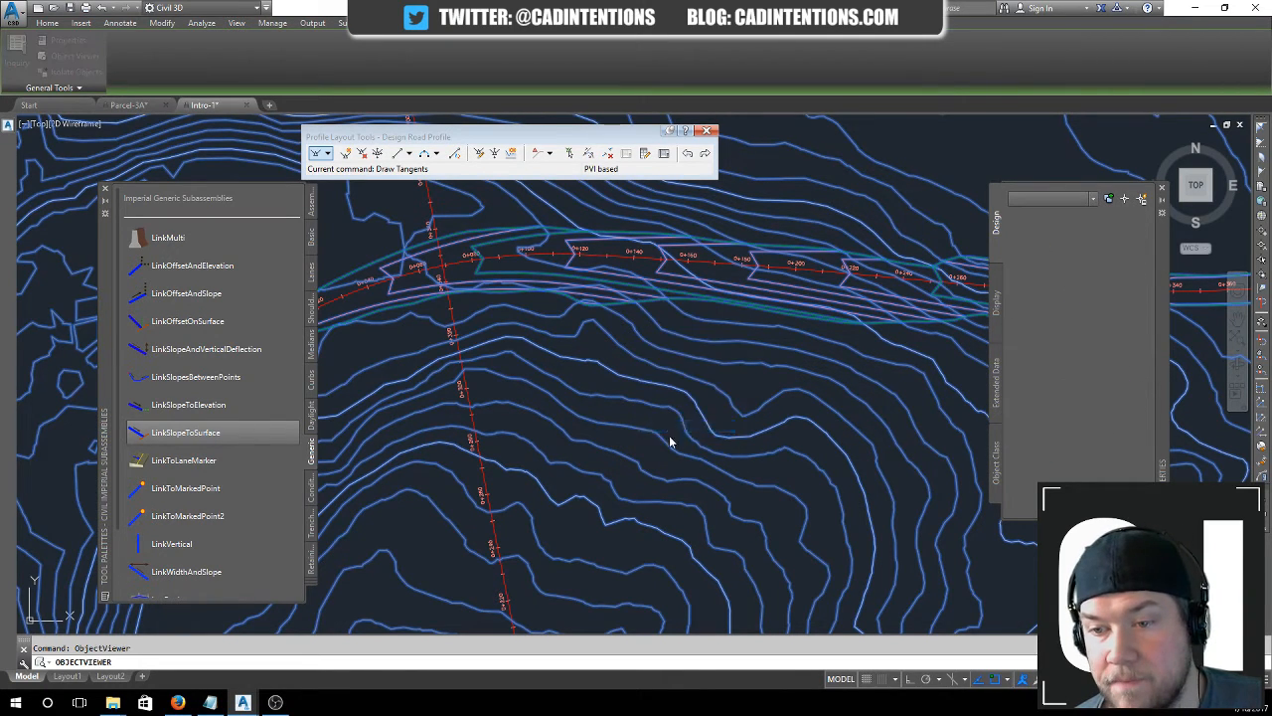
- Examine the shaded corridor surface against the existing ground from above and from an oblique 3D angle
mouse_move(0, 153)
left_mouse_down()
mouse_move(599, 130)
mouse_move(547, 93)
left_mouse_up()
scroll(475, 369, "up", 5)
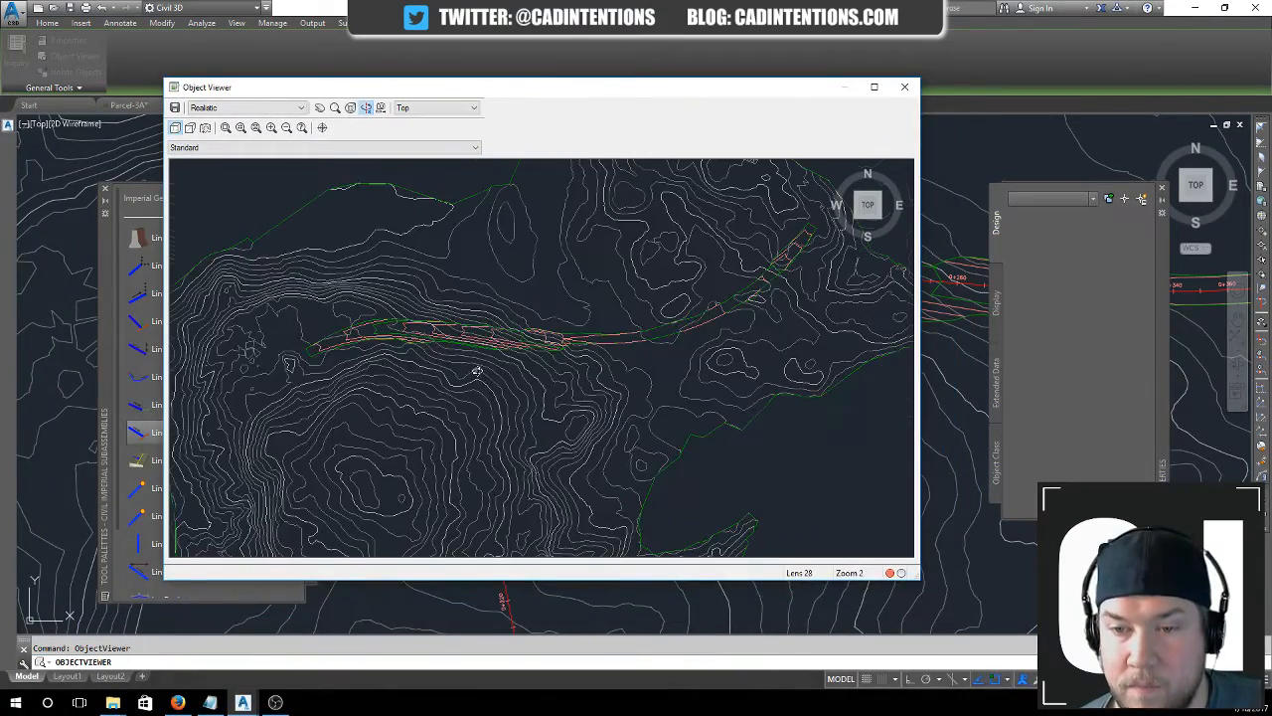
left_click_drag(466, 469, 448, 372)
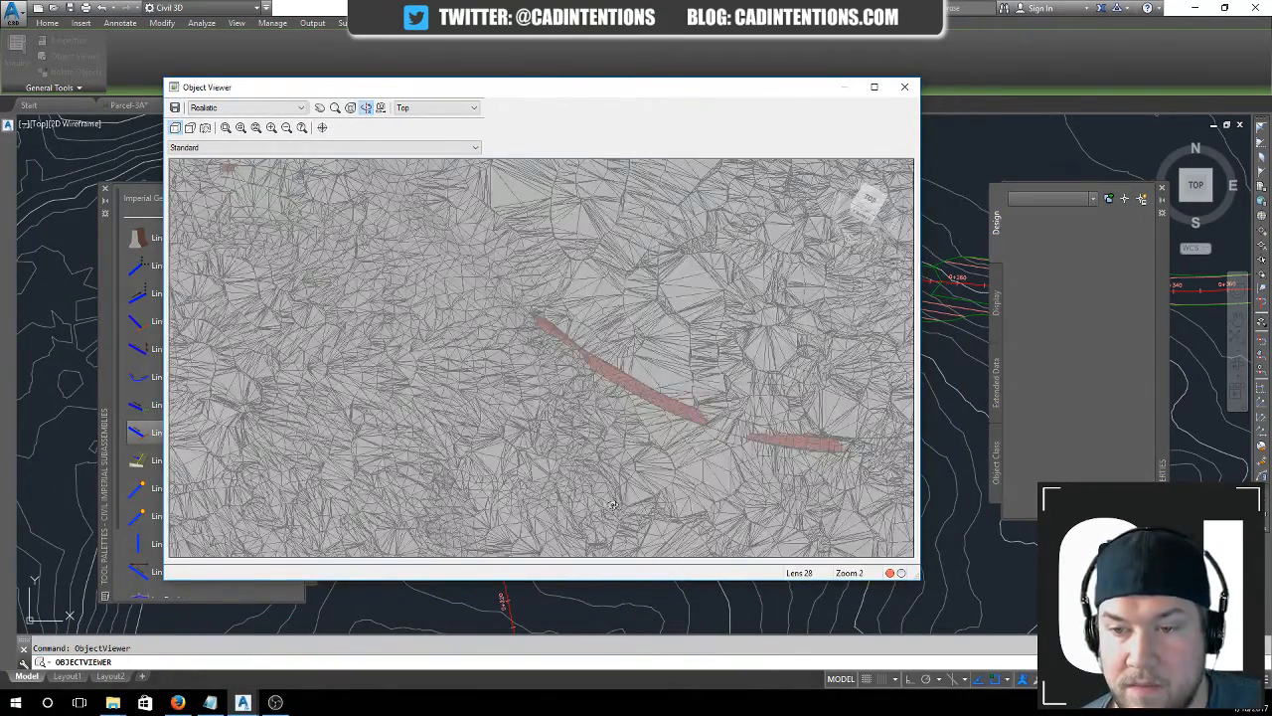
left_click_drag(613, 505, 659, 451)
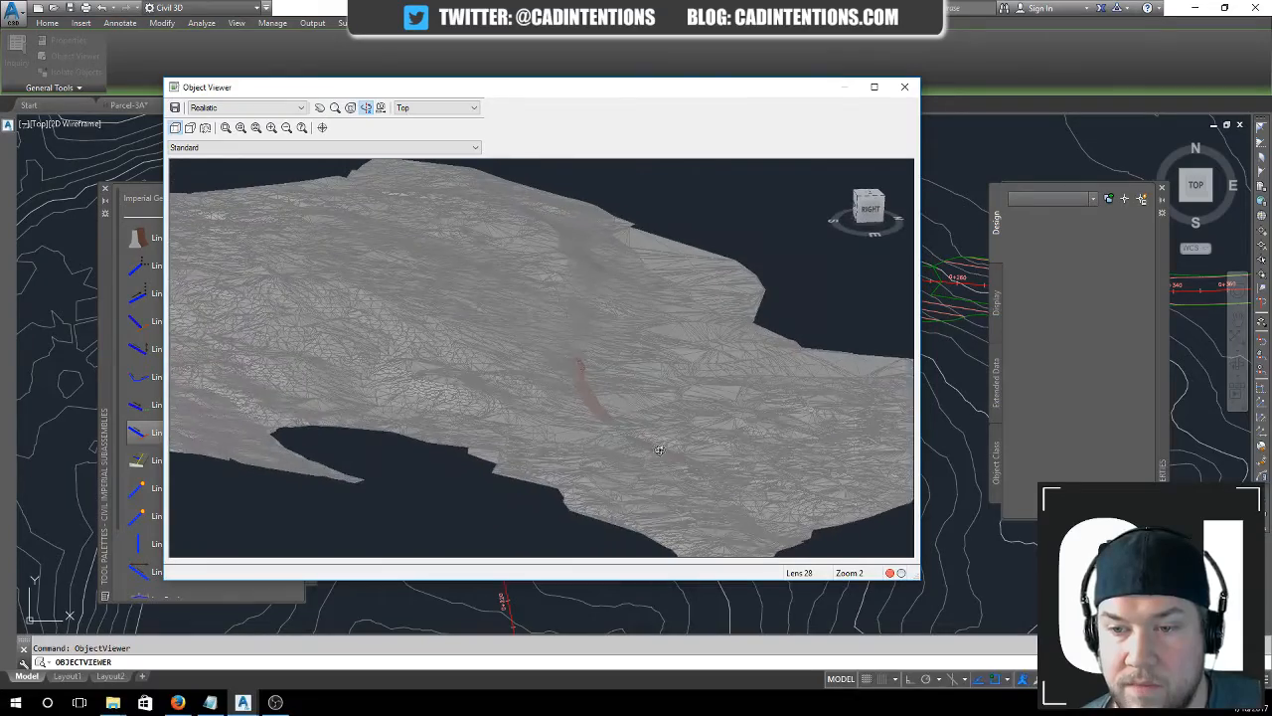
- Set the Object Viewer's visual style to 3dWireframe, inspect both surfaces from several angles, and close the viewer
left_click(253, 108)
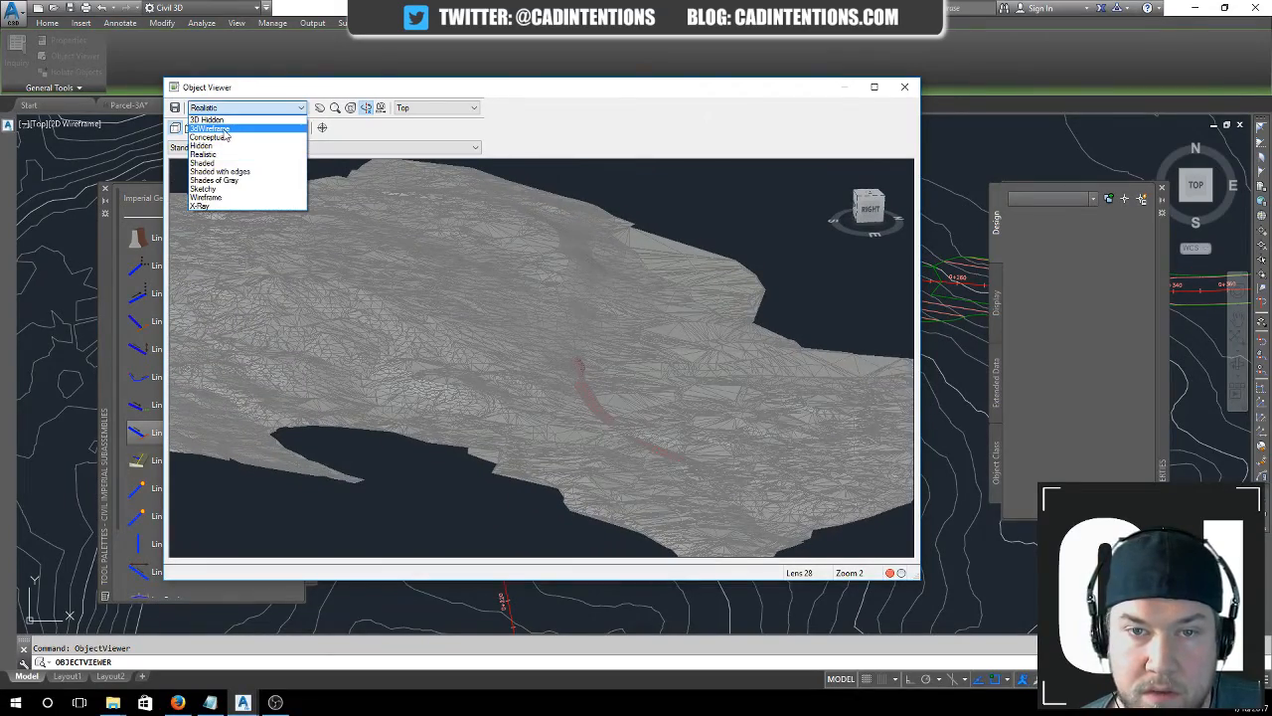
left_click(227, 129)
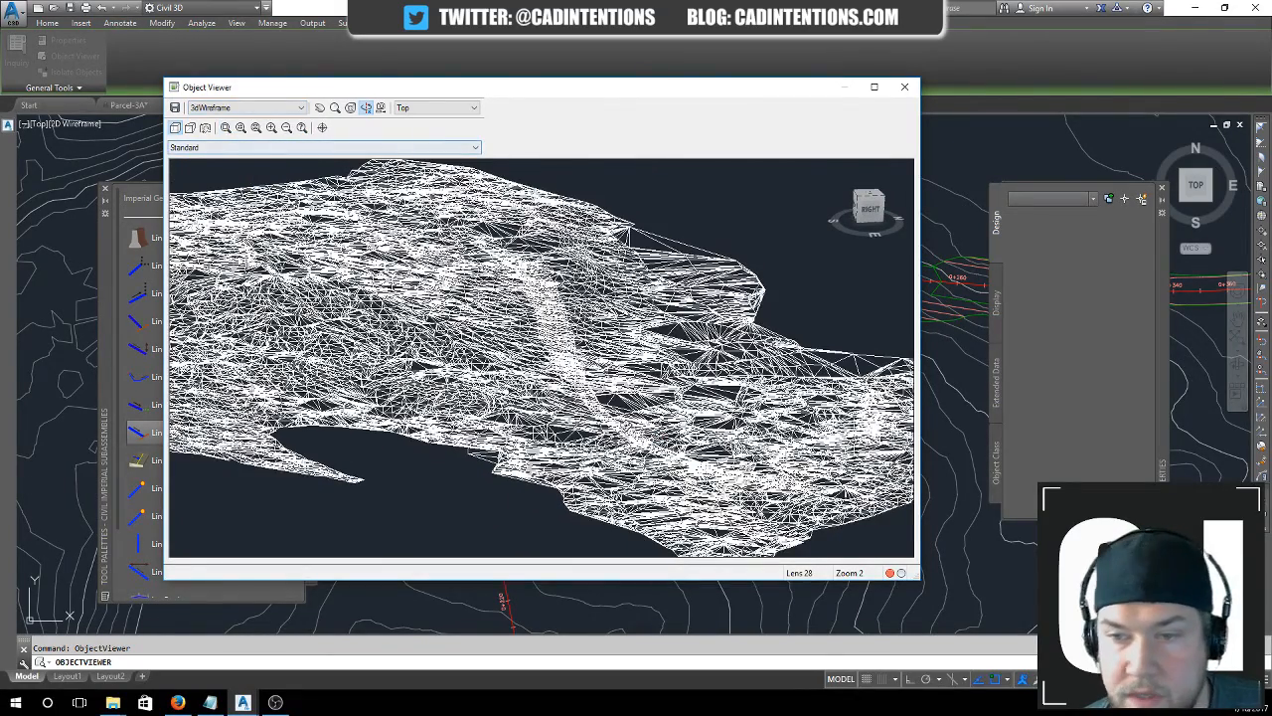
left_click_drag(659, 450, 696, 368)
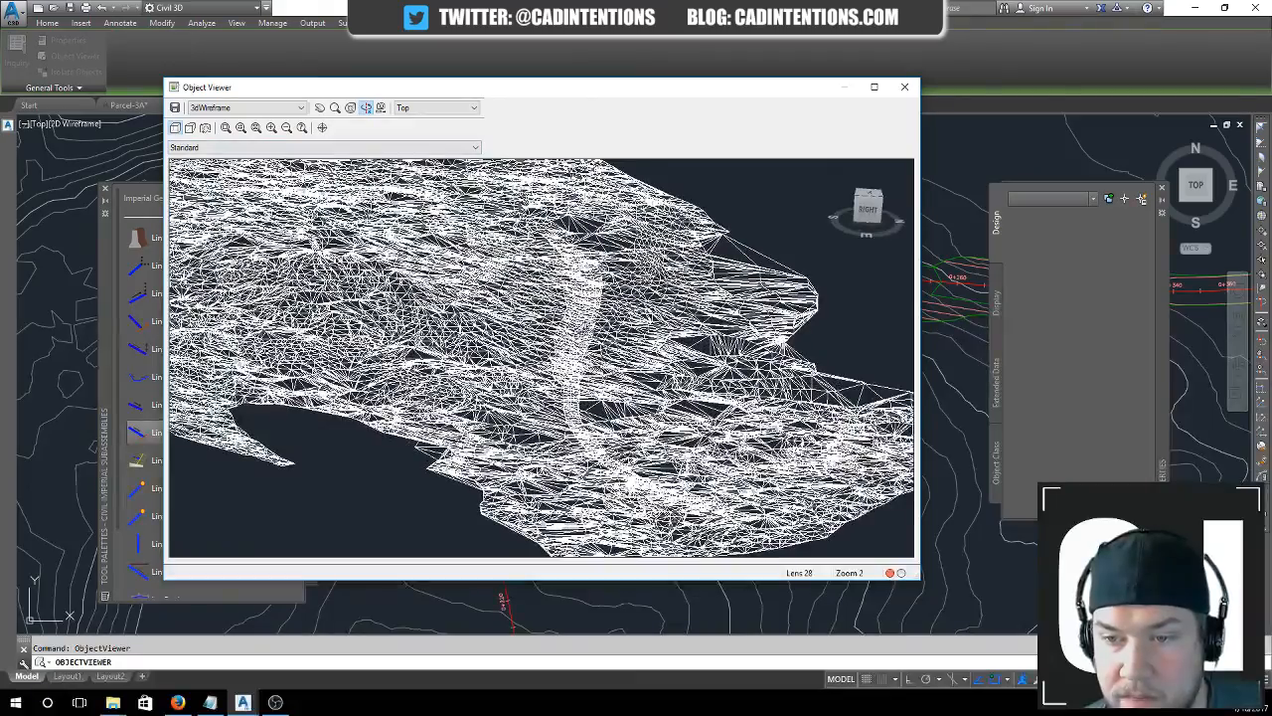
left_click_drag(596, 368, 467, 335)
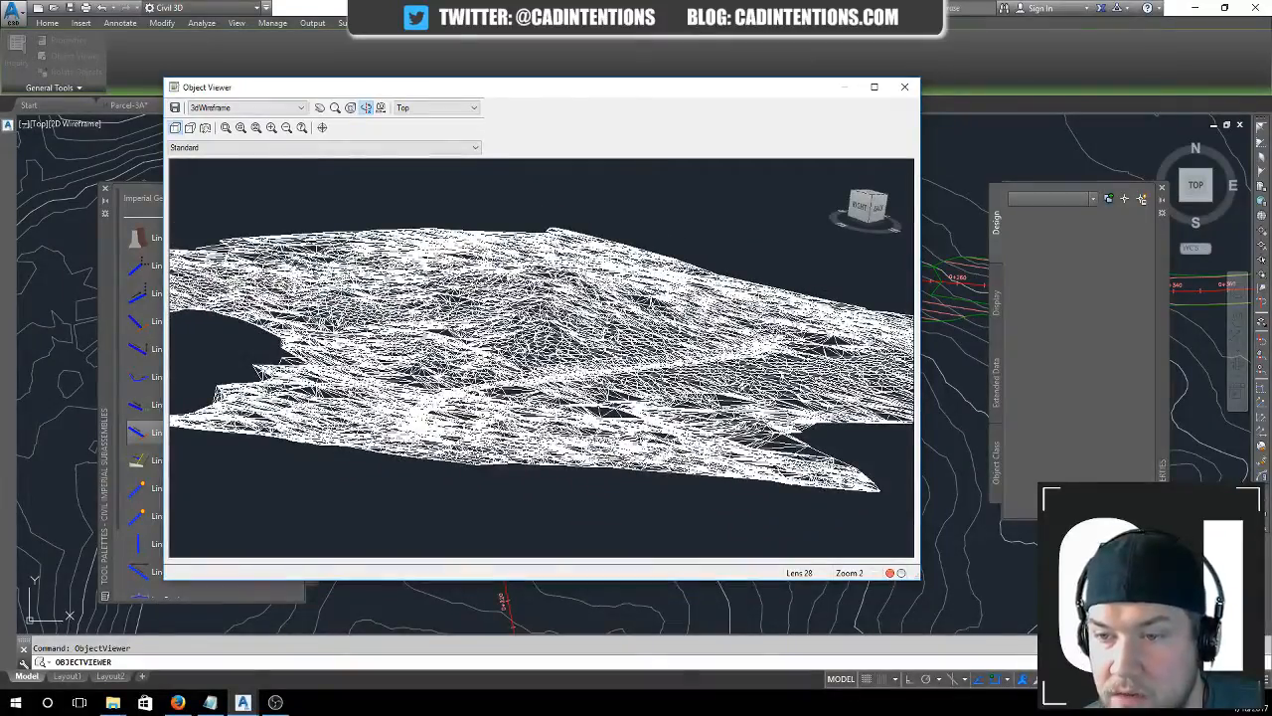
mouse_move(428, 438)
left_mouse_down()
mouse_move(372, 353)
mouse_move(397, 378)
left_mouse_up()
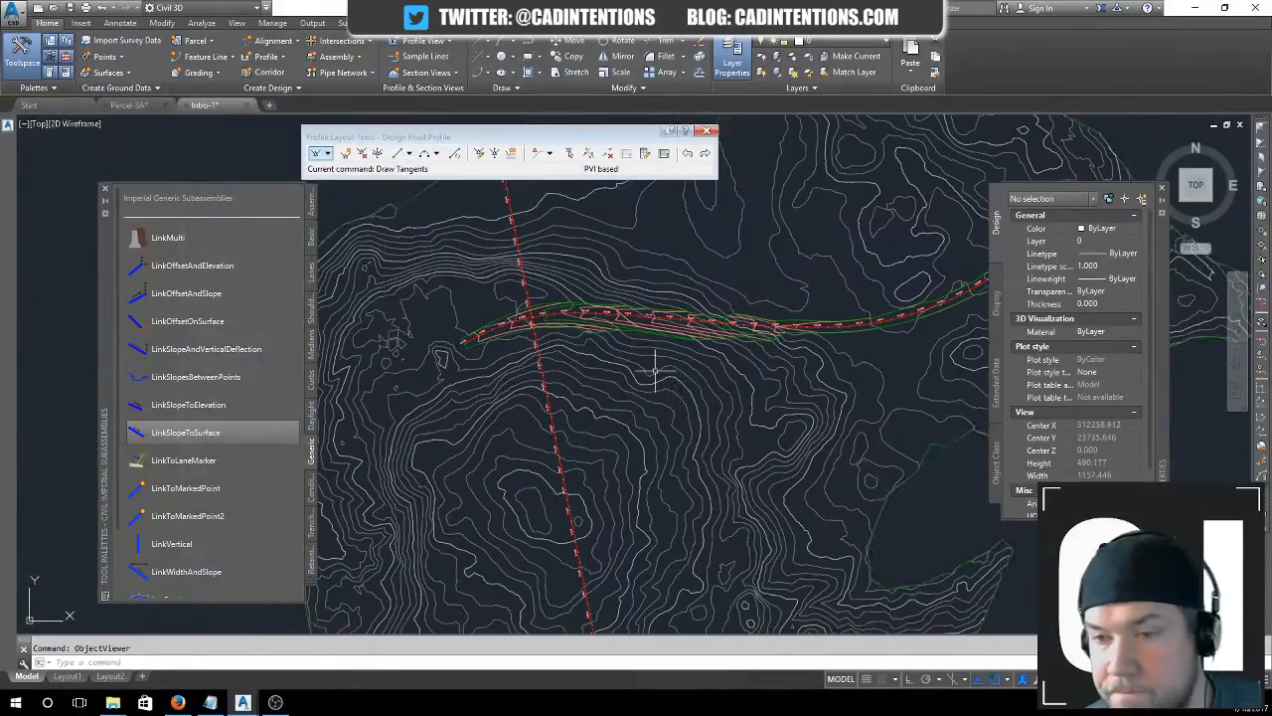
- Bring up the Prospector tree of the Intro-1 drawing
middle_click_drag(655, 370, 559, 335)
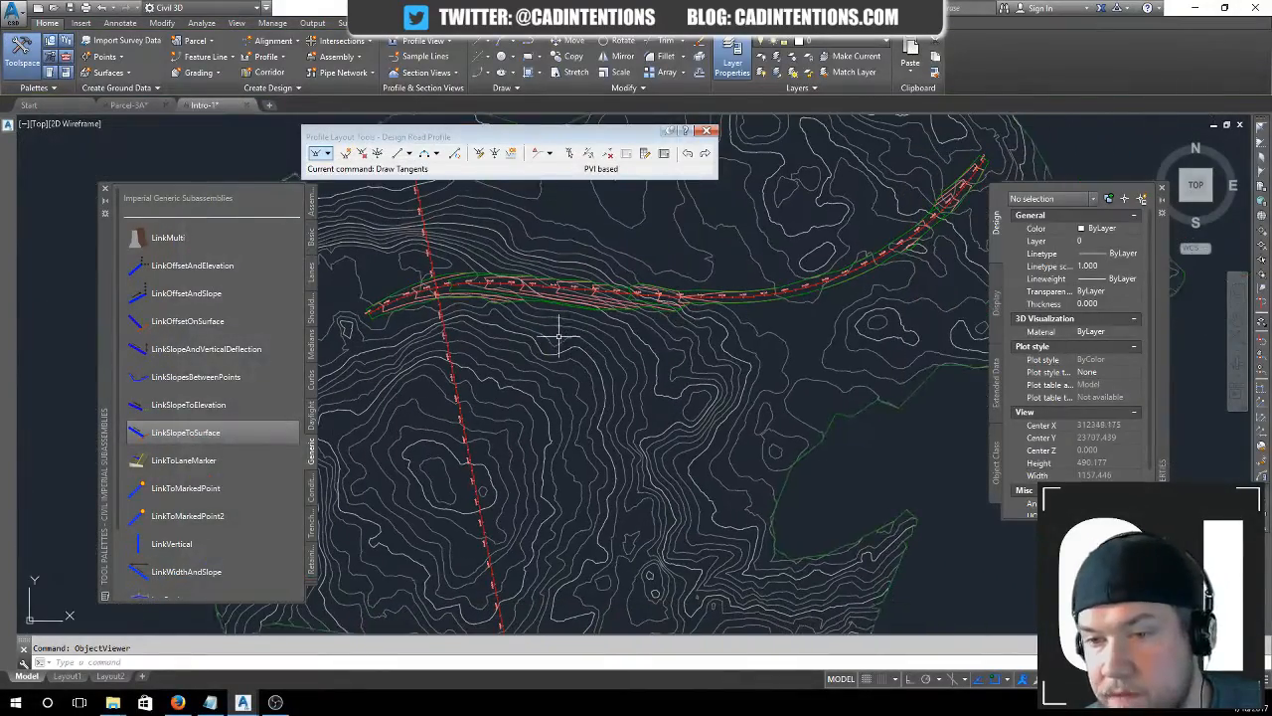
mouse_move(6, 130)
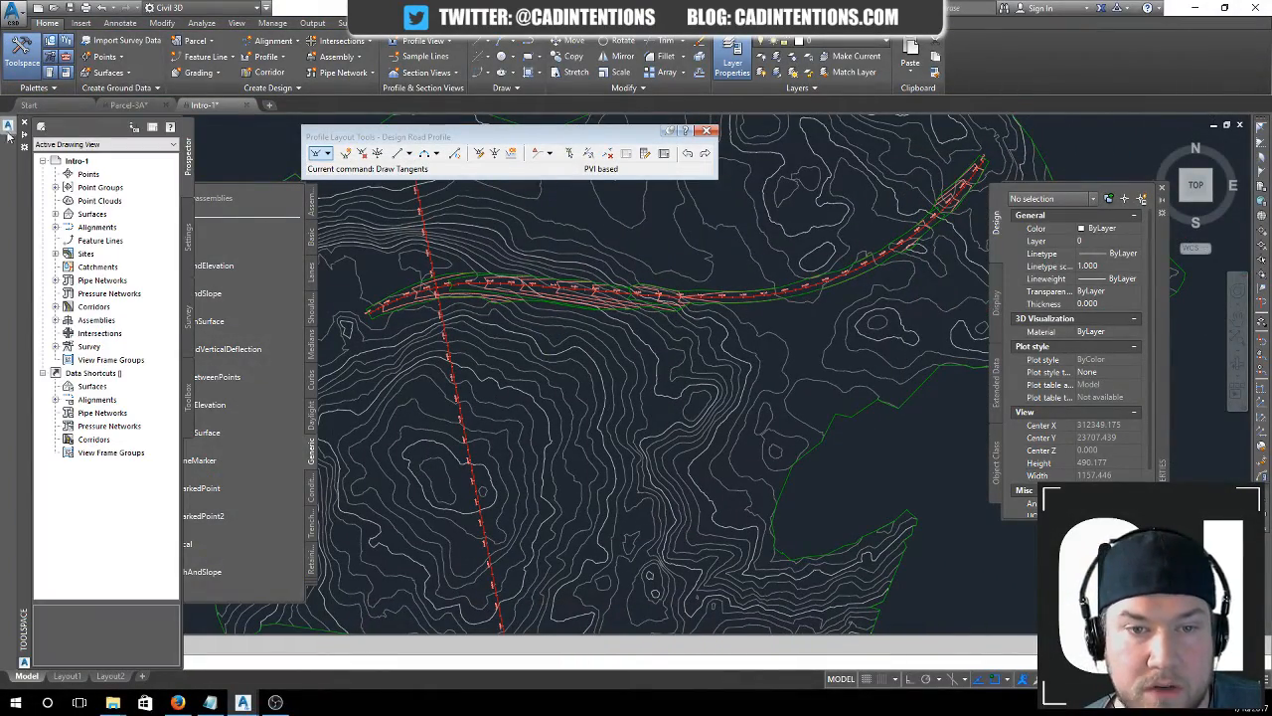
- Create a TIN surface named "PASTE-EG + DESIGN" with the Contours 1m and 5m (Background) style
double_click(91, 216)
right_click(91, 216)
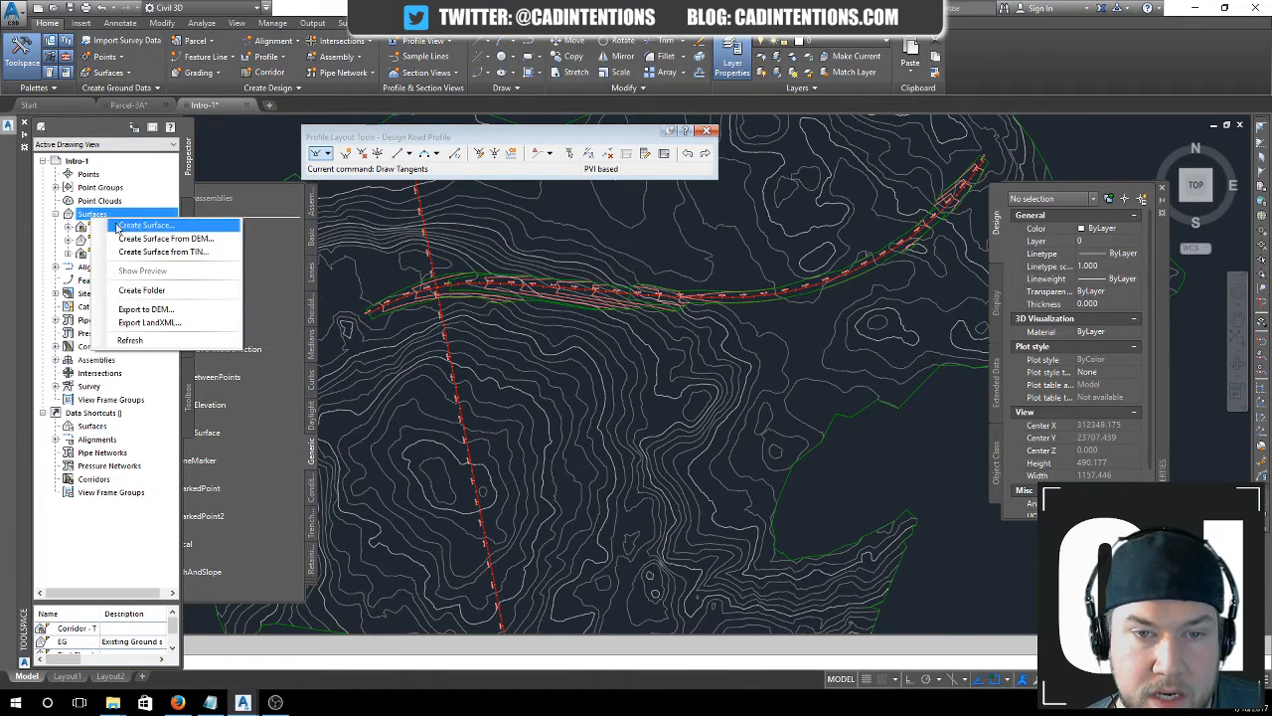
left_click(124, 226)
left_click(706, 307)
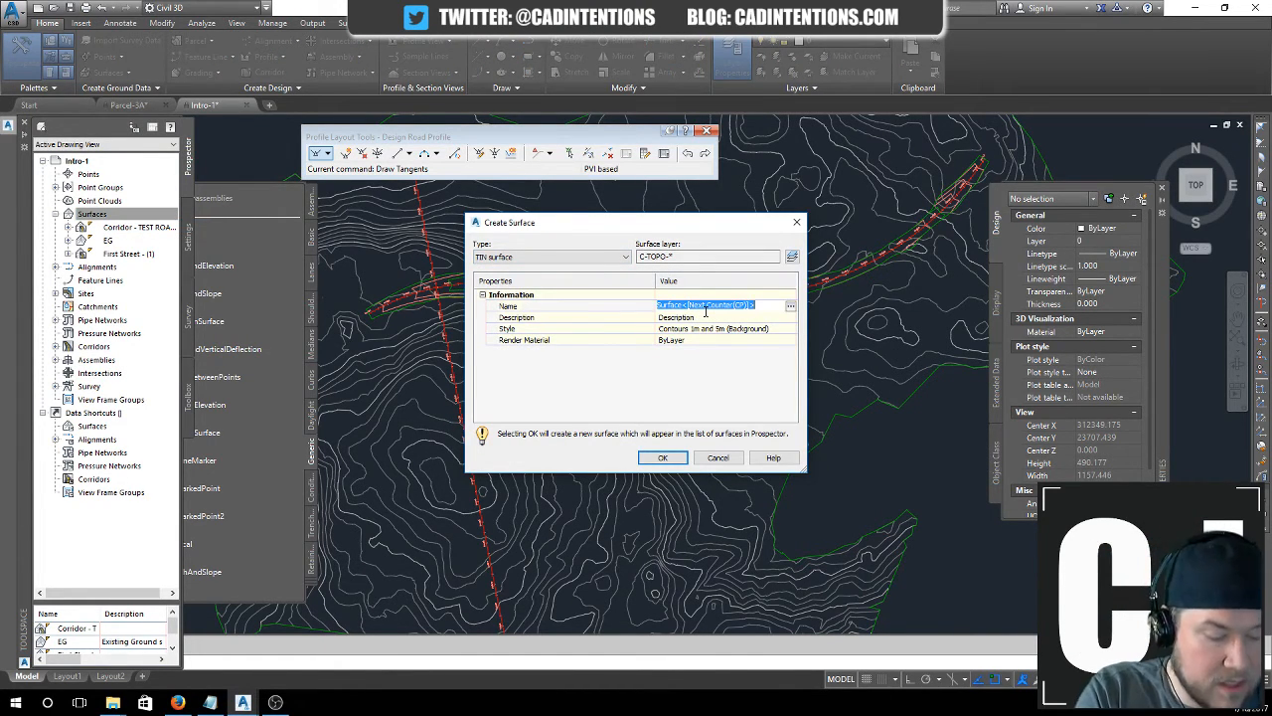
type("PASTE-EG + DESIGN")
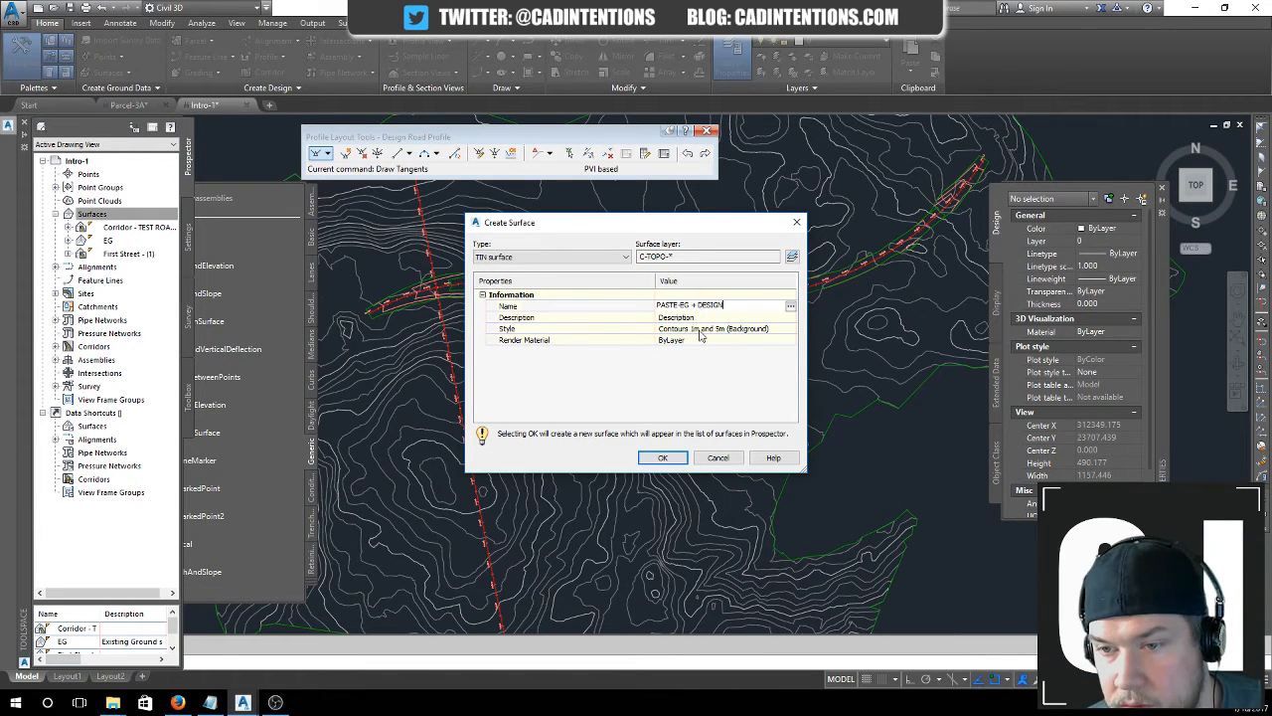
left_click(663, 456)
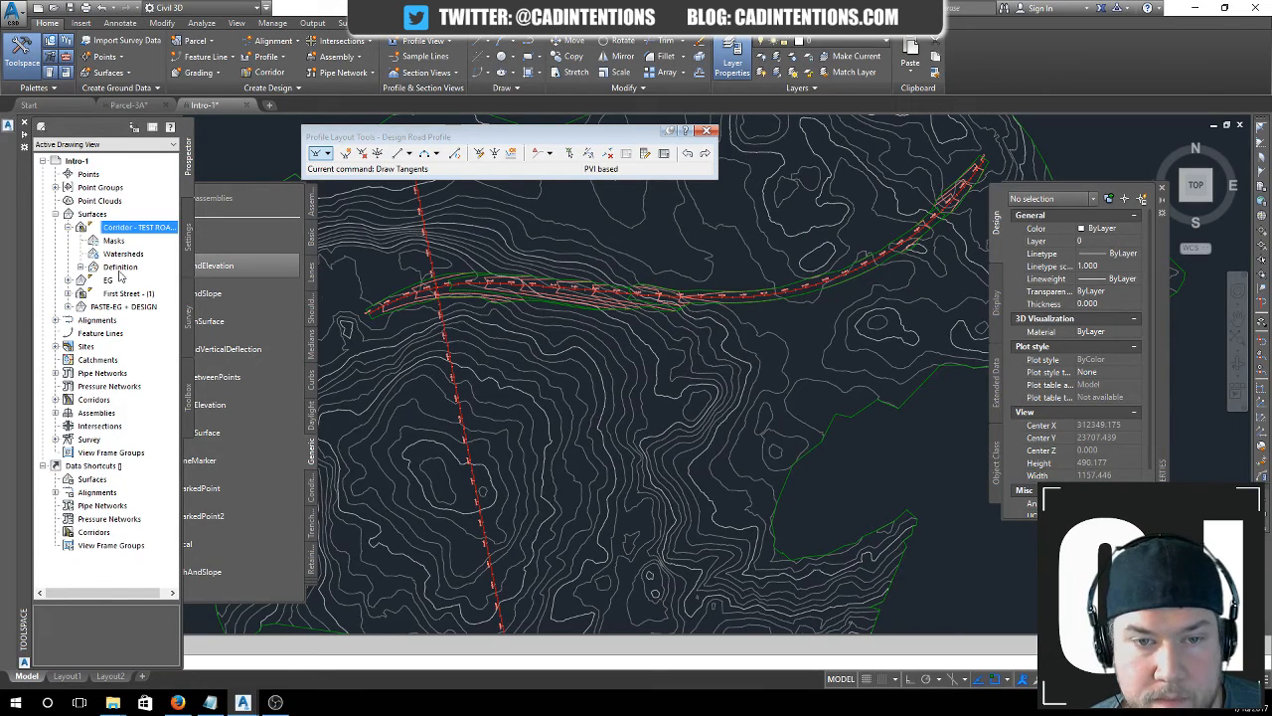
- Paste the EG surface into the Corridor - TEST ROAD surface's definition edits
double_click(120, 267)
left_click(134, 359)
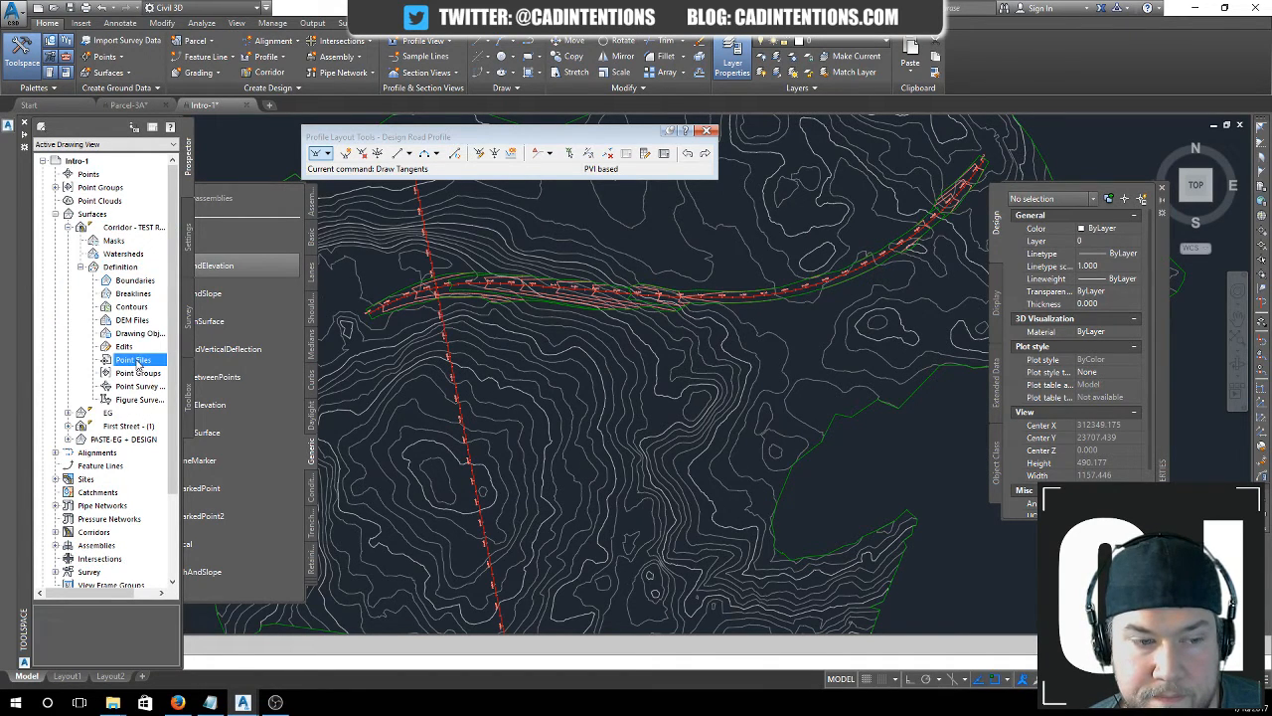
left_click(118, 338)
right_click(119, 348)
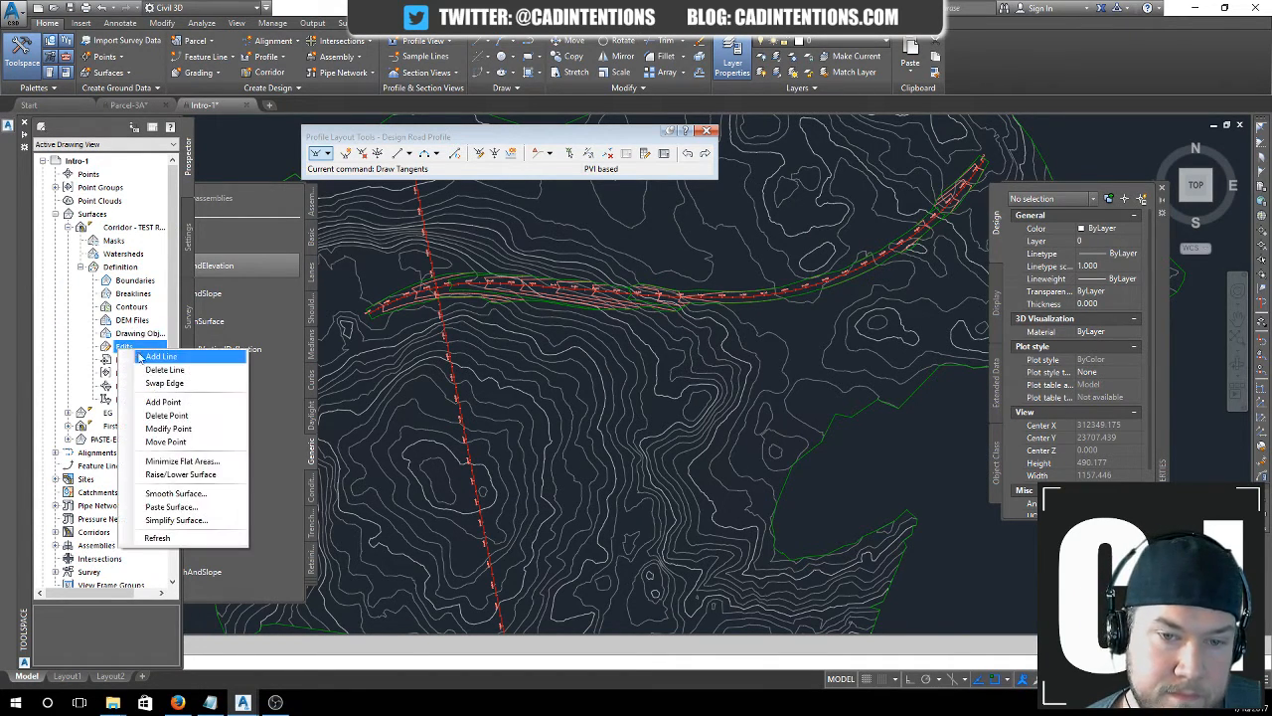
left_click(204, 518)
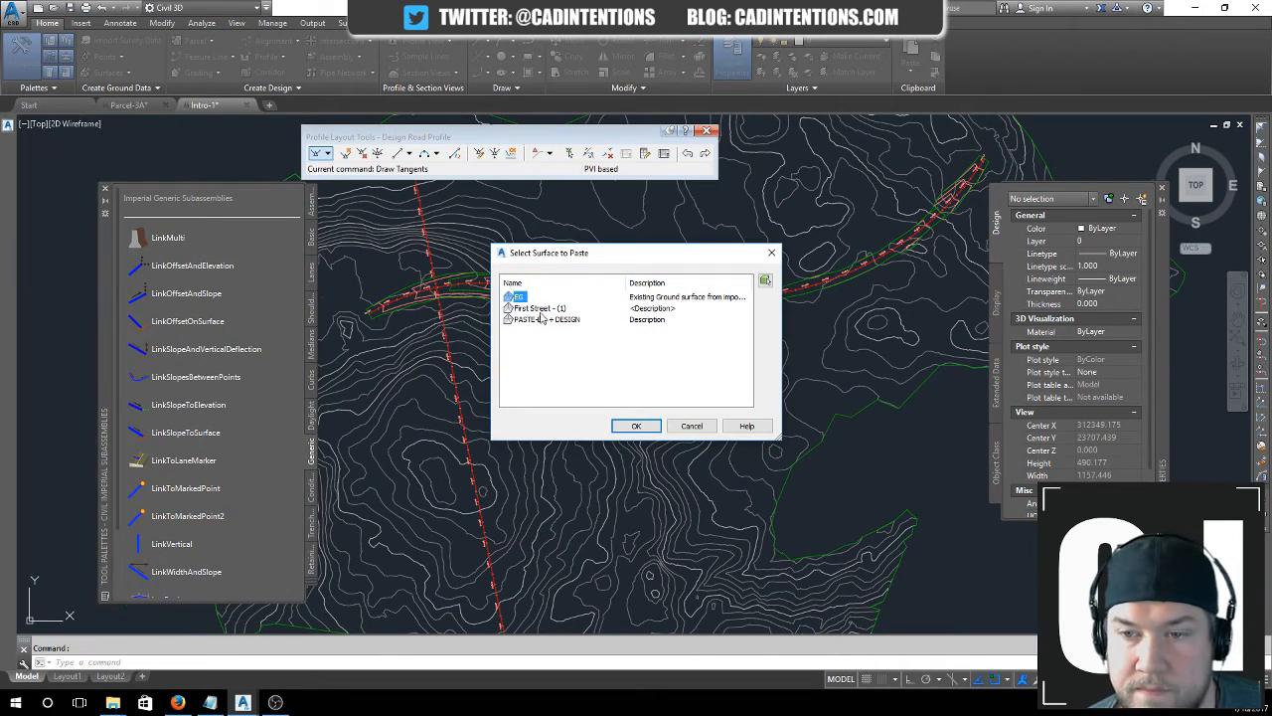
left_click(636, 426)
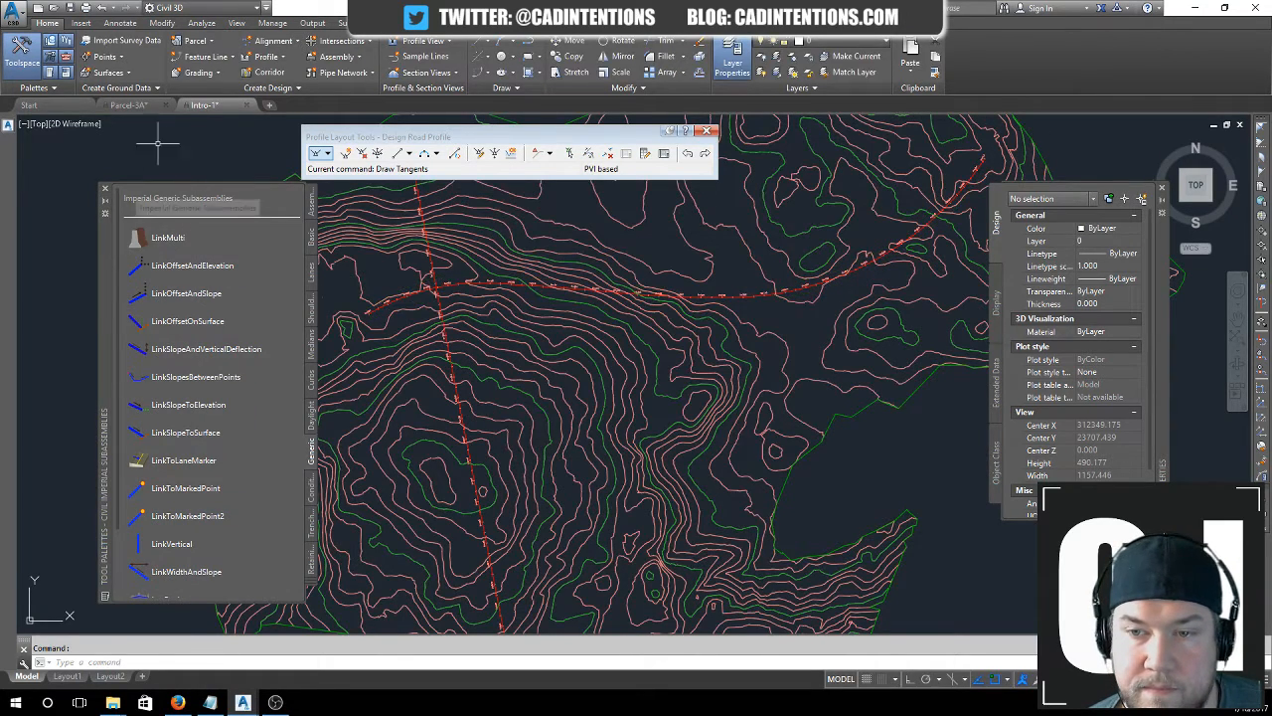
mouse_move(12, 132)
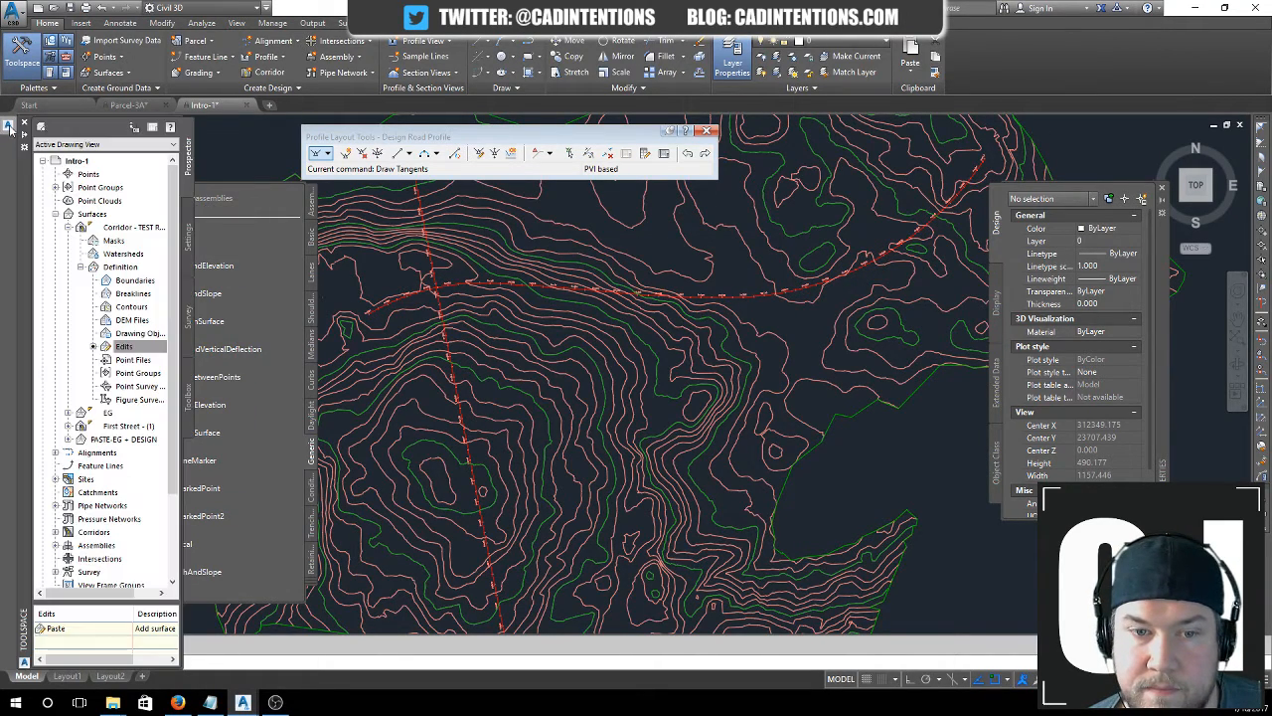
right_click(129, 348)
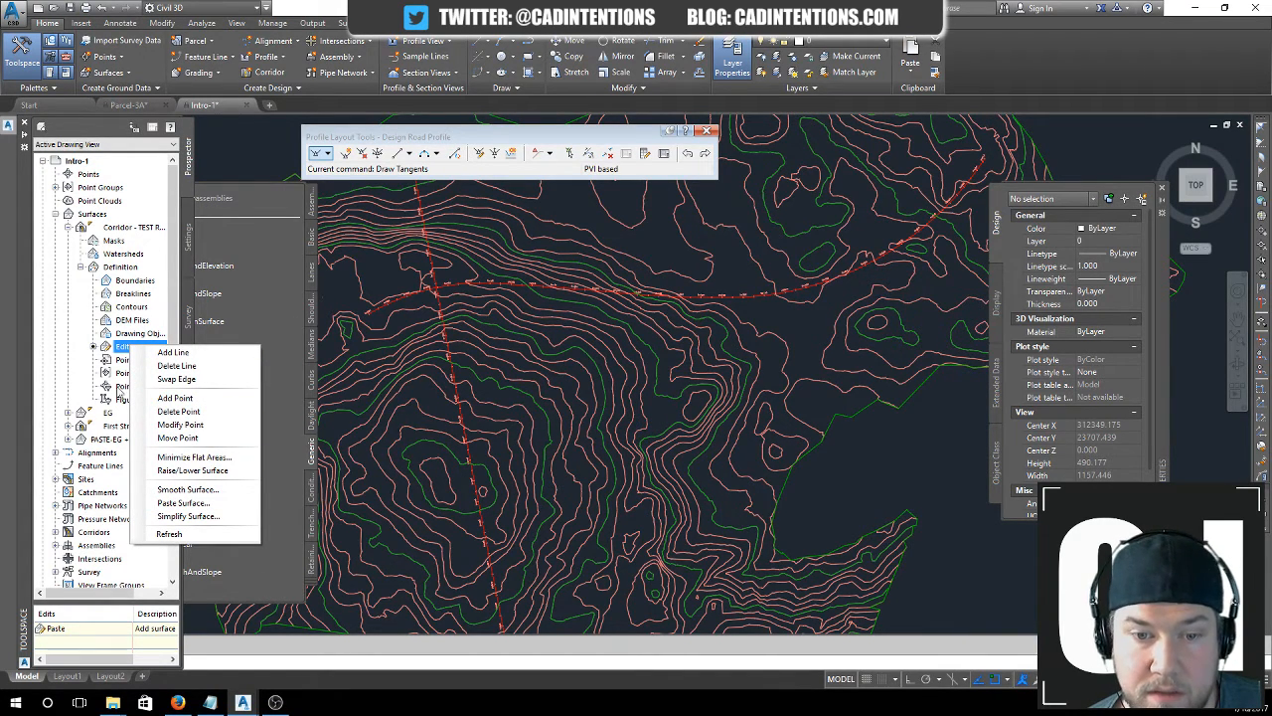
left_click(184, 503)
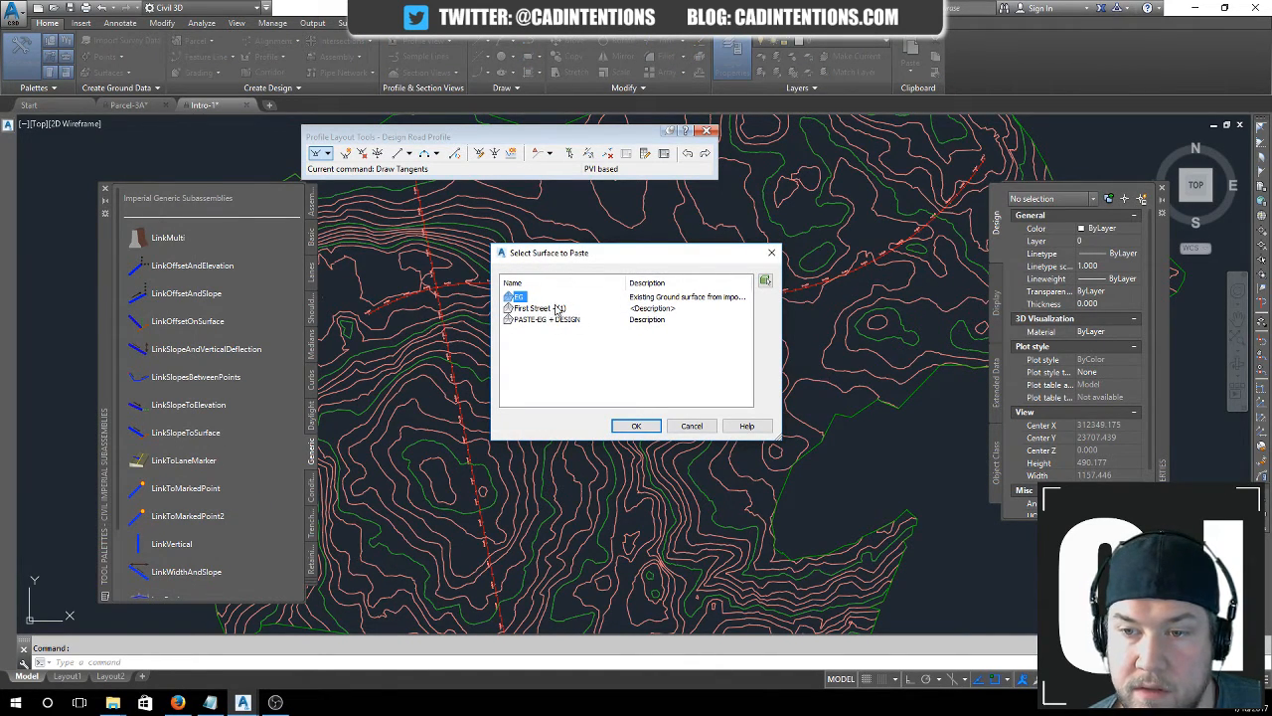
left_click(549, 310)
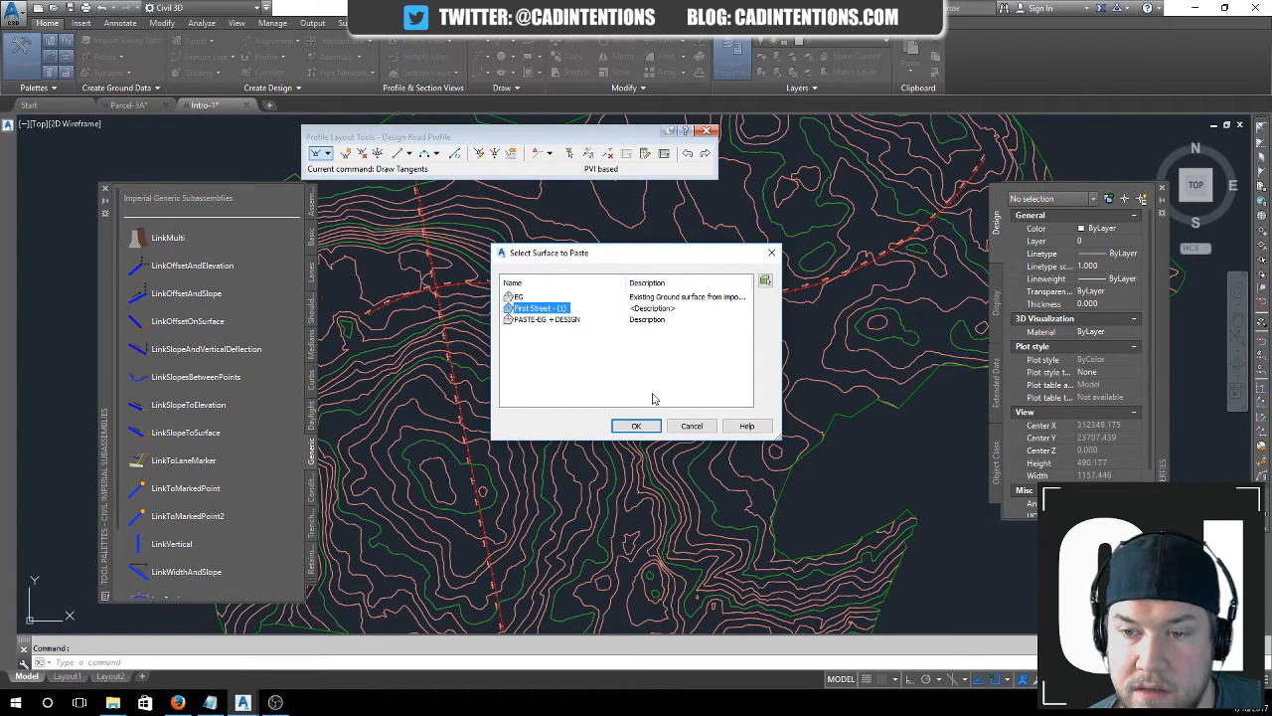
left_click(693, 427)
- Examine the contours of the edited corridor surface around the road alignment
scroll(596, 319, "down", 5)
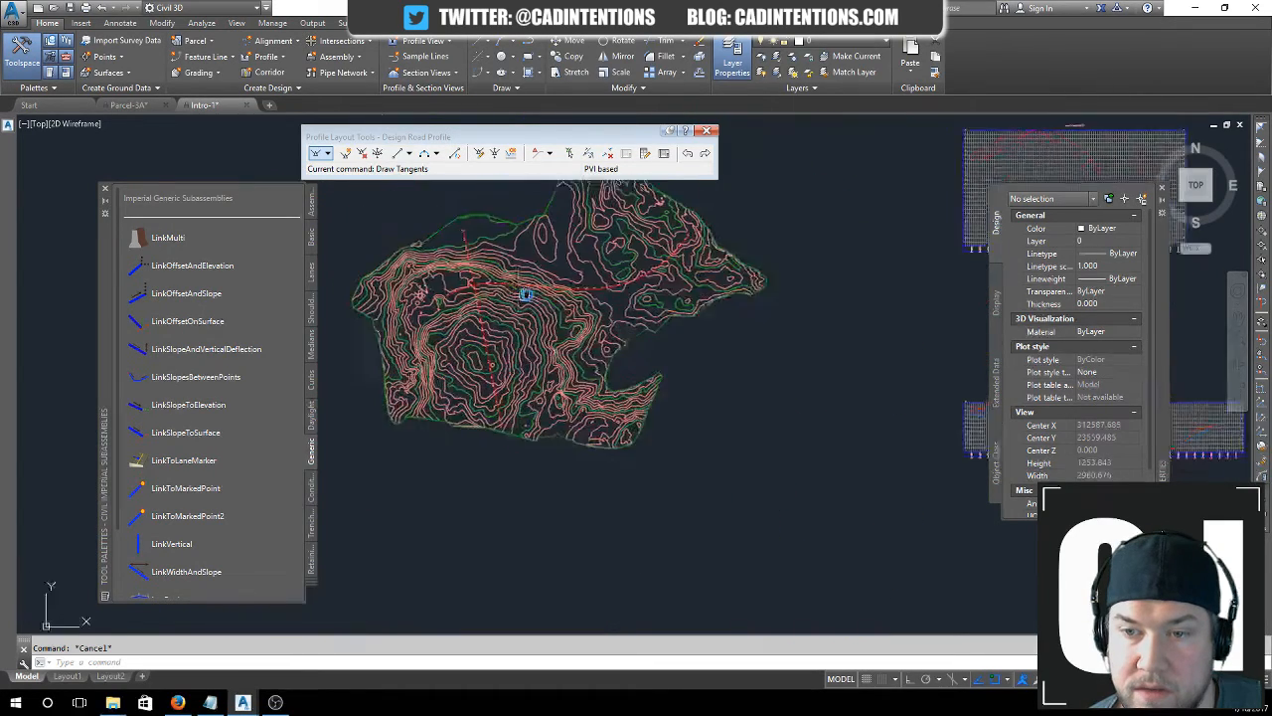
scroll(623, 319, "up", 1)
left_click(623, 319)
right_click(623, 320)
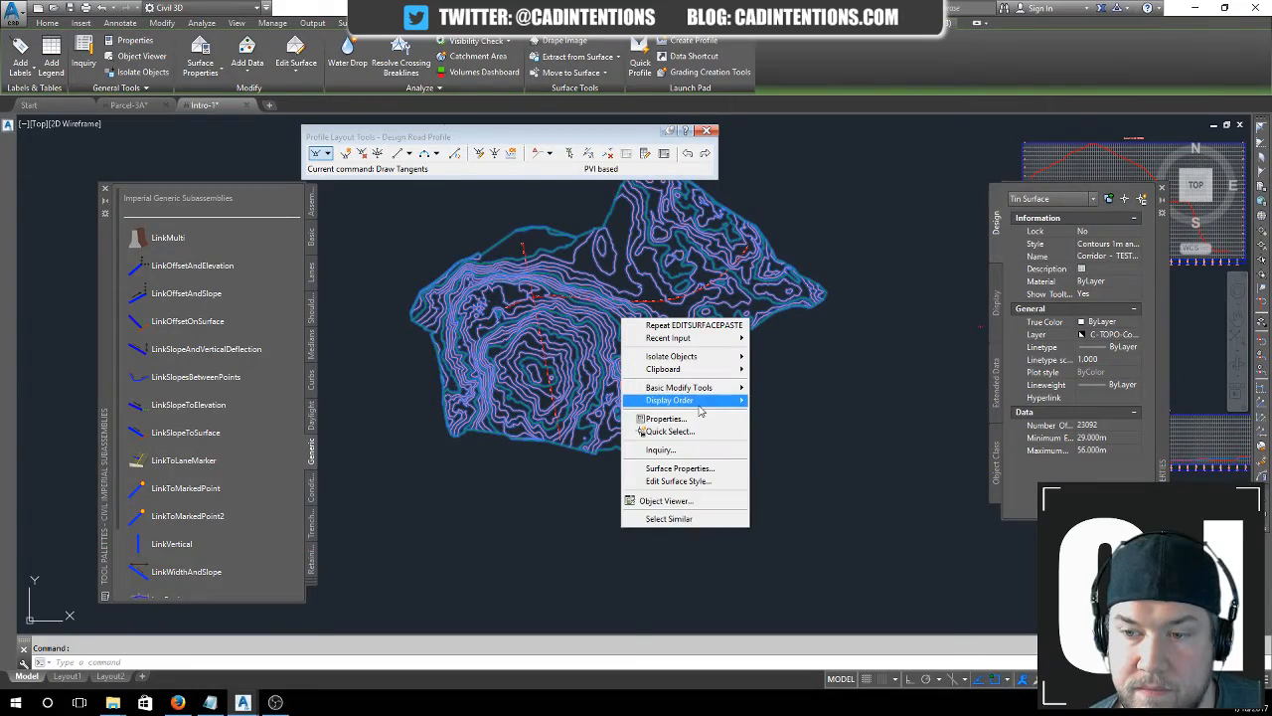
left_click(771, 416)
scroll(616, 295, "up", 6)
scroll(637, 290, "down", 4)
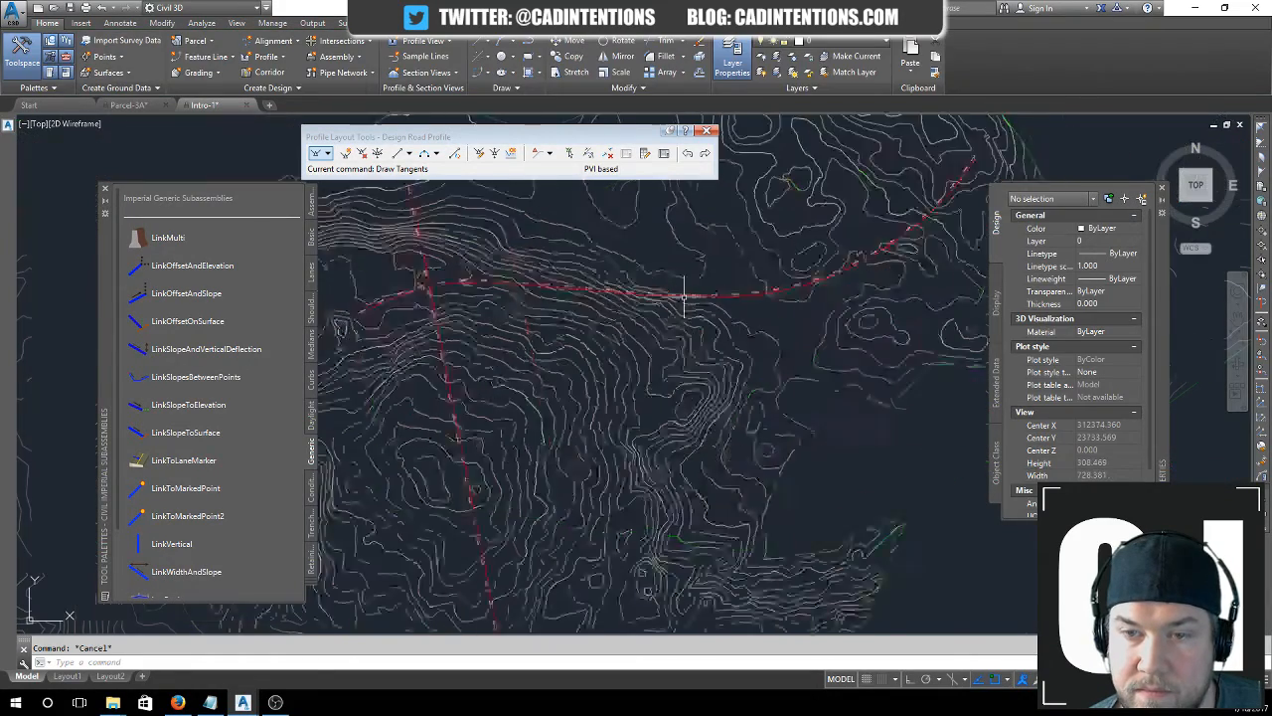
- Delete the paste operation from the Corridor - TEST ROAD surface's definition edits
mouse_move(10, 139)
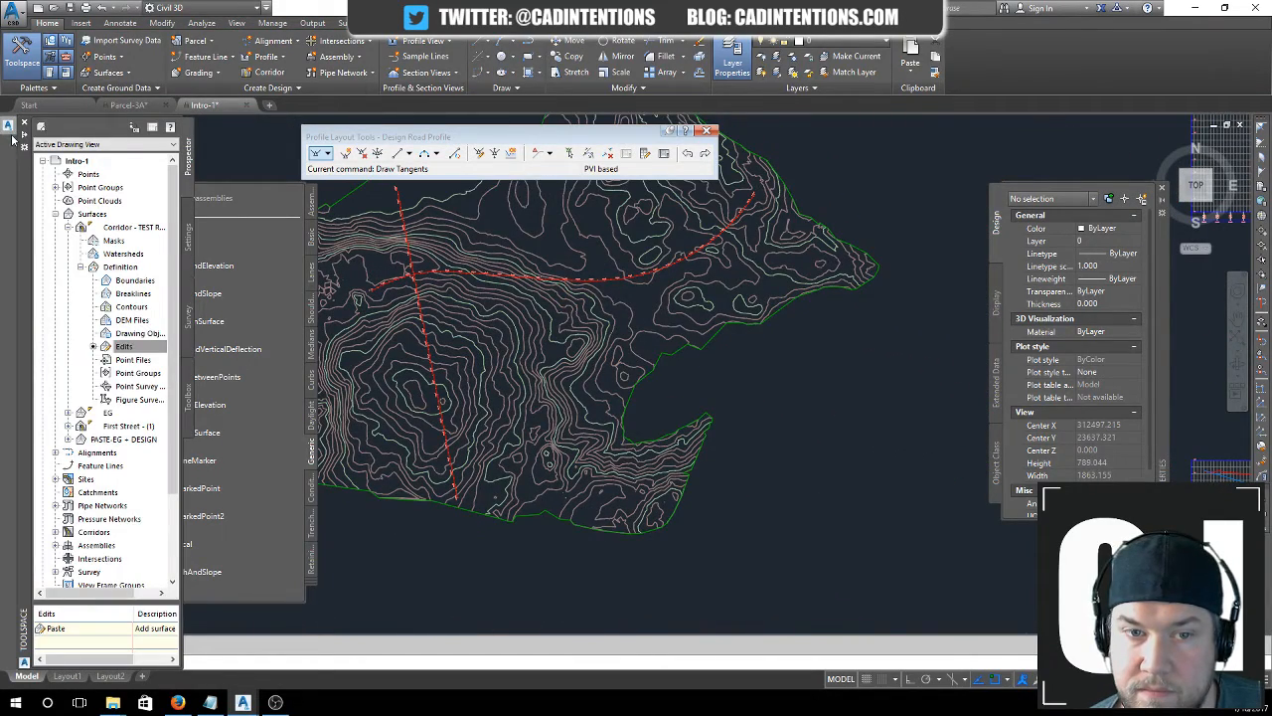
right_click(57, 629)
left_click(97, 523)
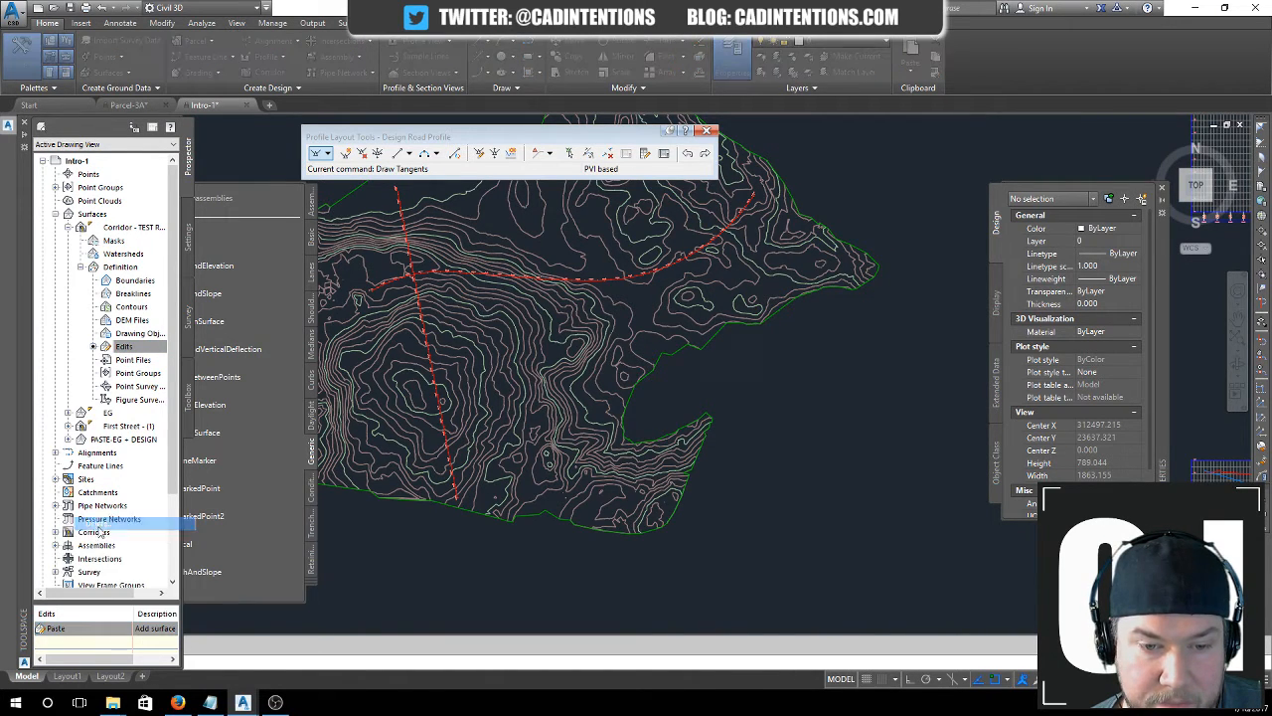
left_click(682, 385)
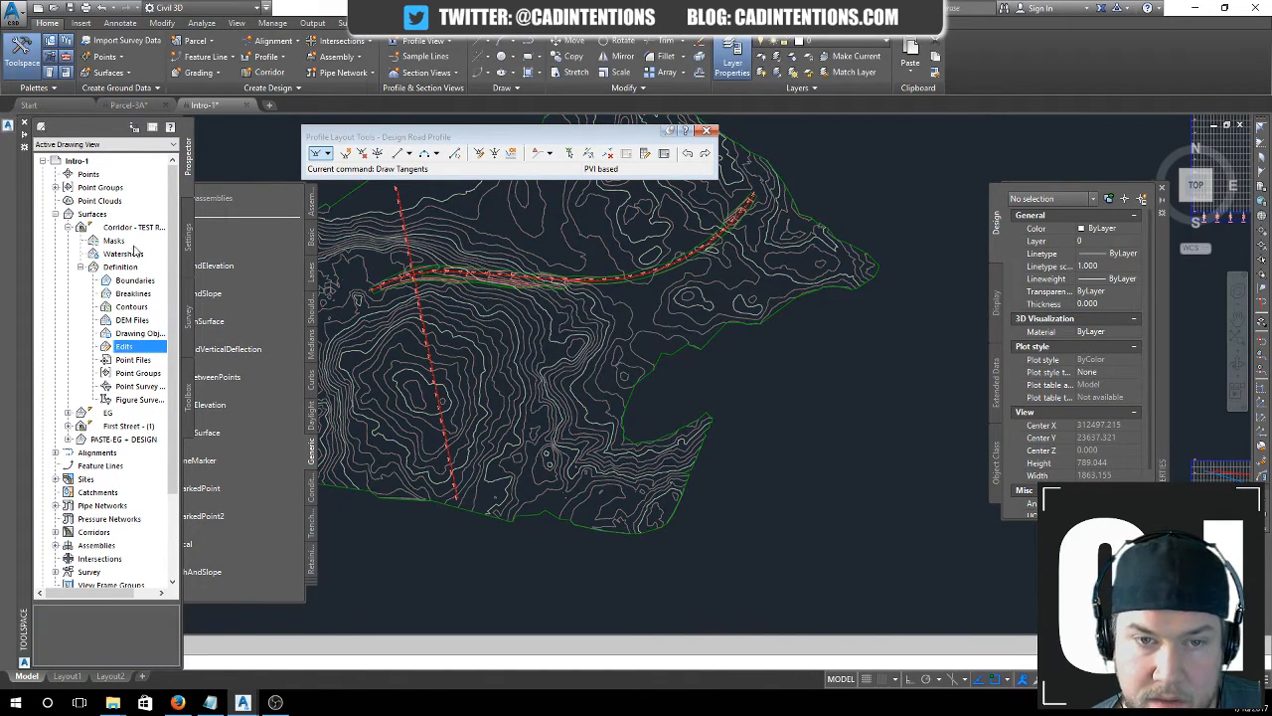
- Paste the EG surface into the PASTE-EG + DESIGN surface through its definition edits
double_click(109, 438)
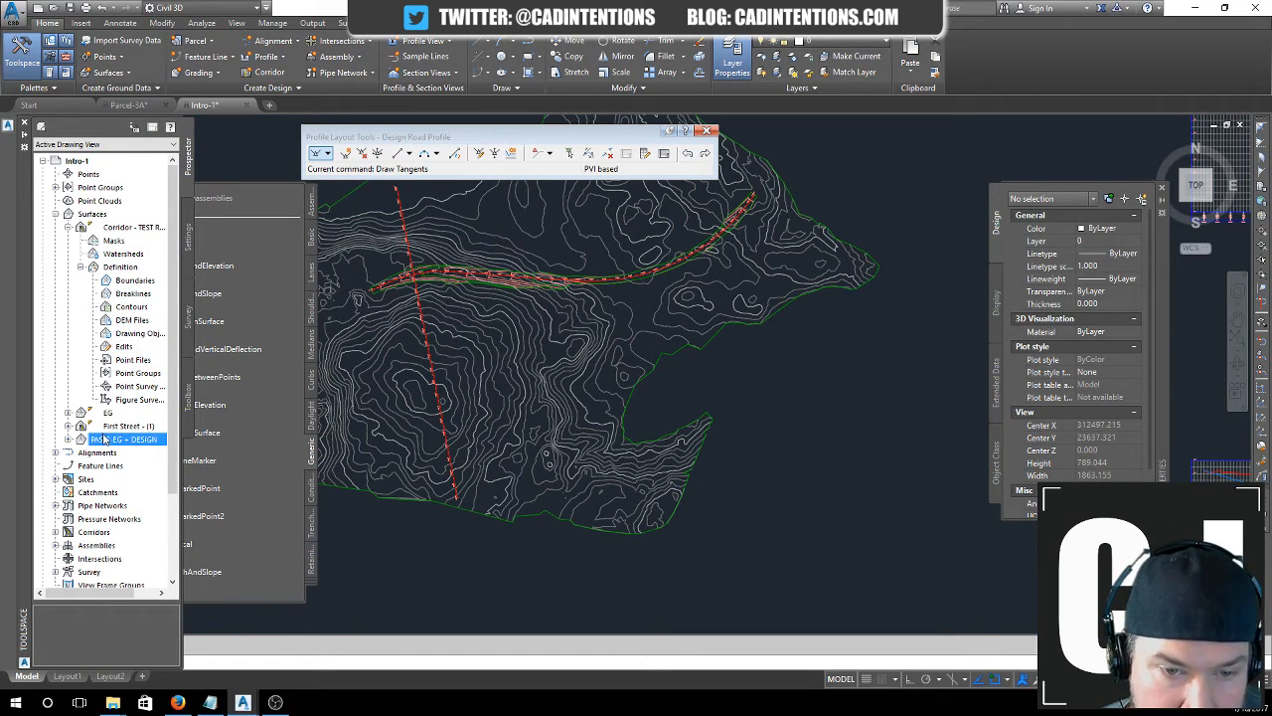
scroll(107, 428, "down", 2)
left_click(107, 413)
double_click(119, 399)
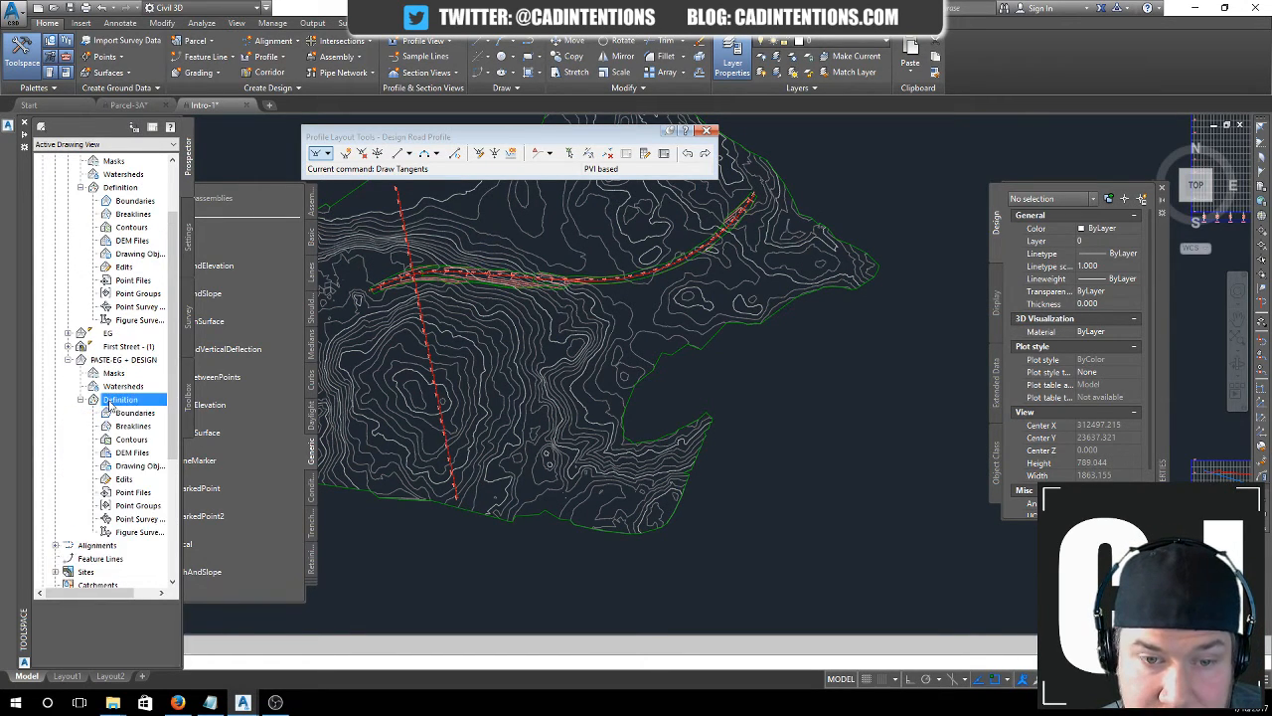
scroll(127, 396, "down", 2)
right_click(123, 399)
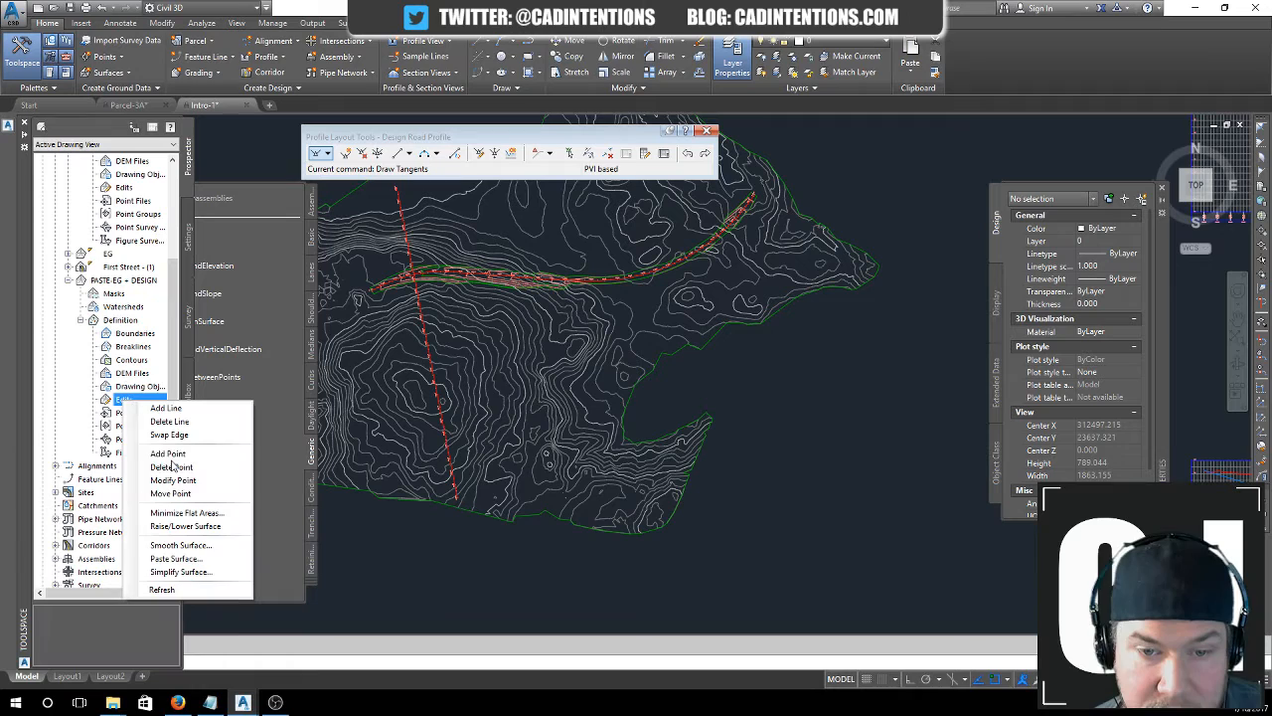
left_click(177, 558)
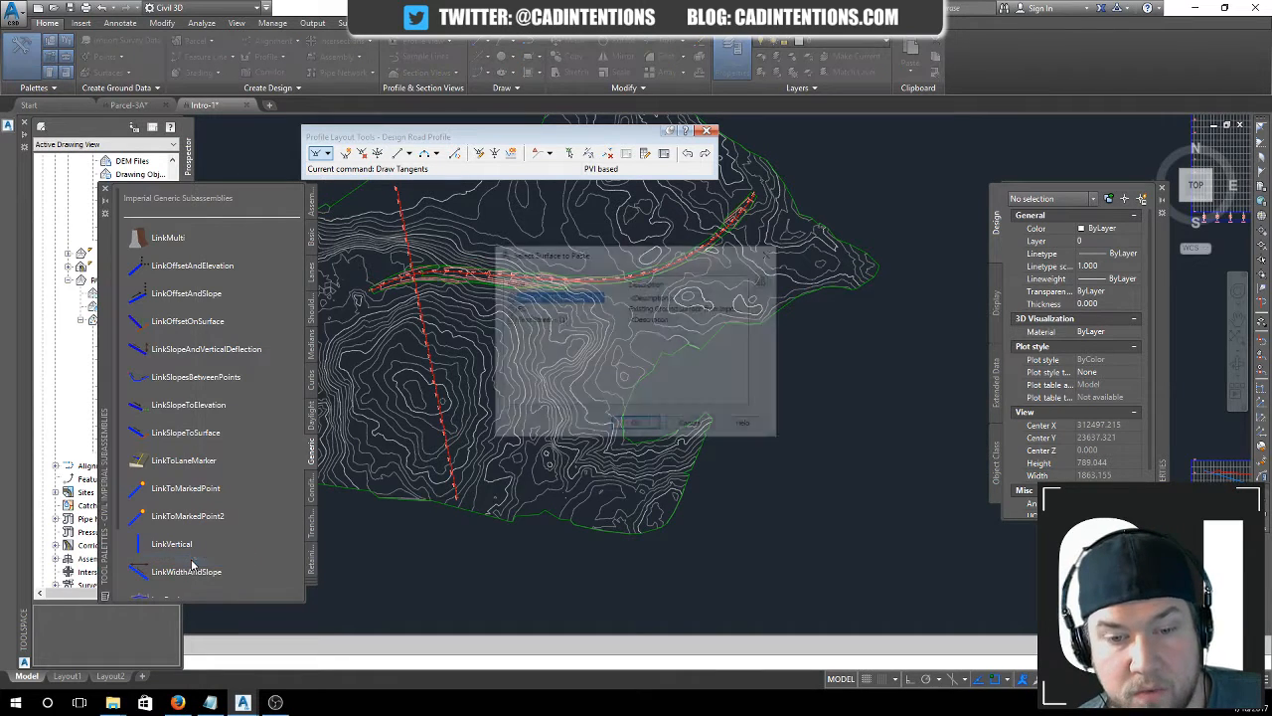
double_click(519, 309)
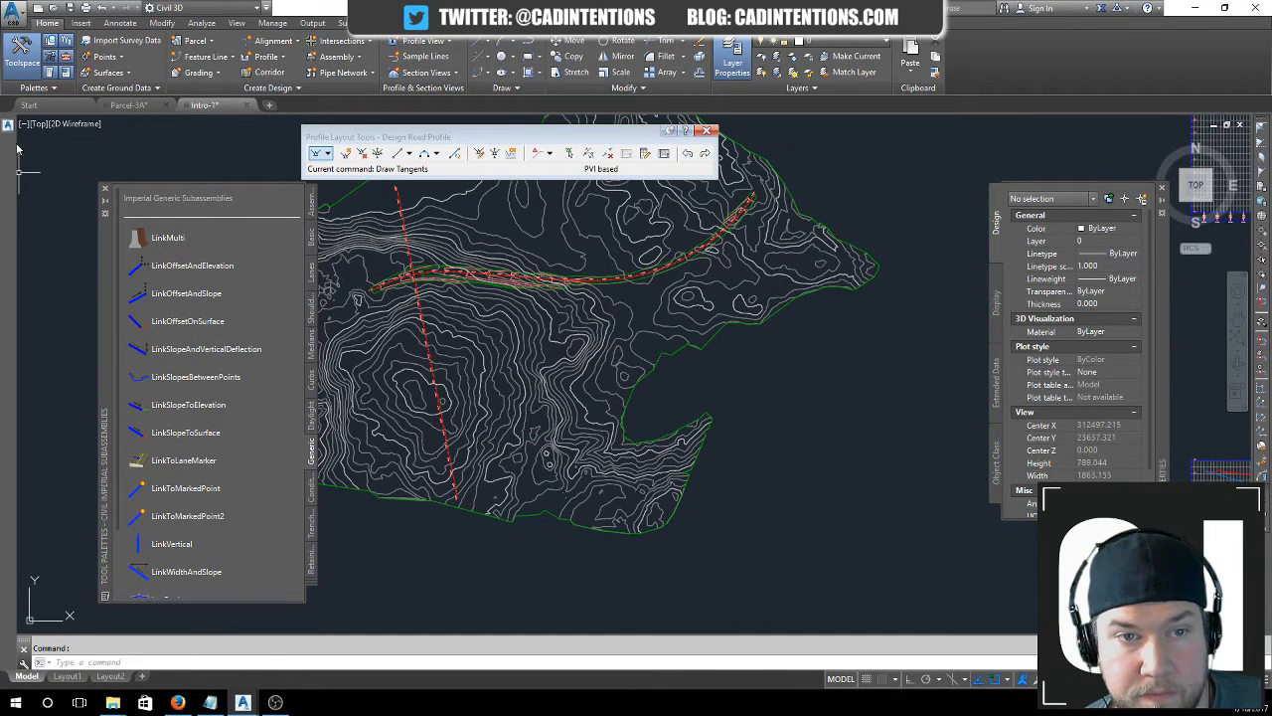
- Paste the Corridor - TEST ROAD - (3) surface into PASTE-EG + DESIGN on top of the existing ground
mouse_move(6, 149)
right_click(122, 400)
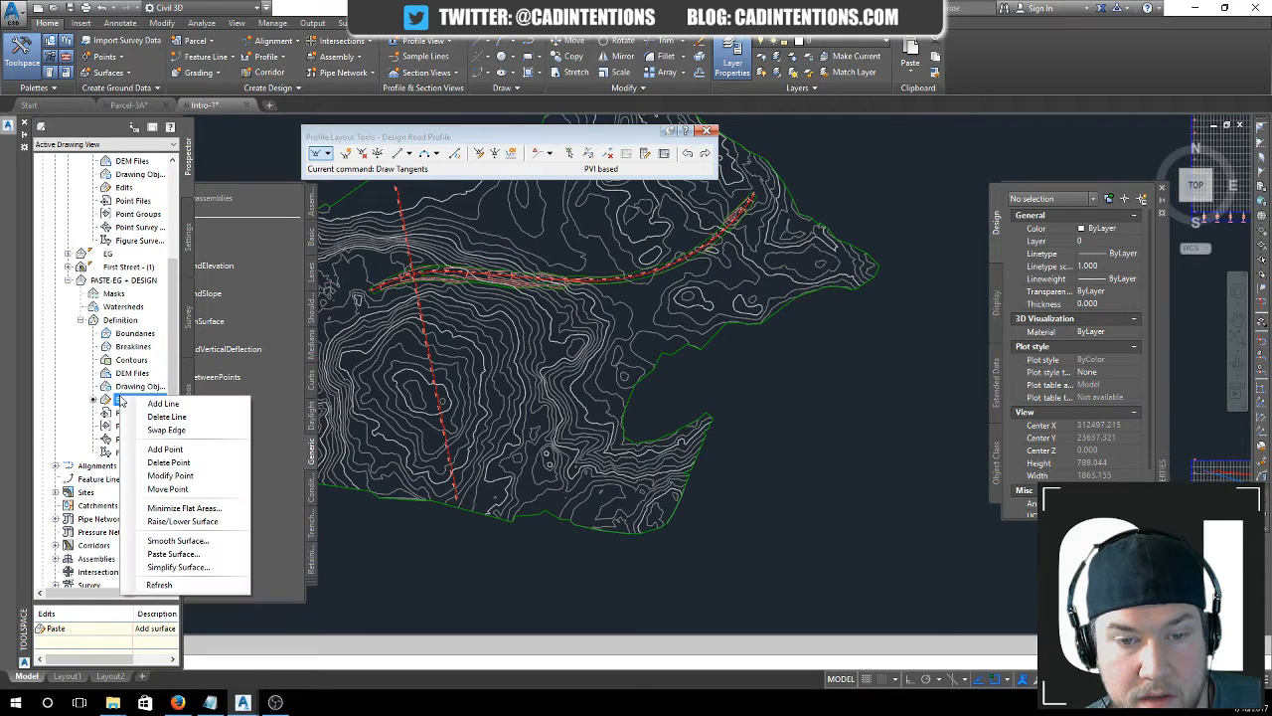
left_click(181, 556)
double_click(543, 296)
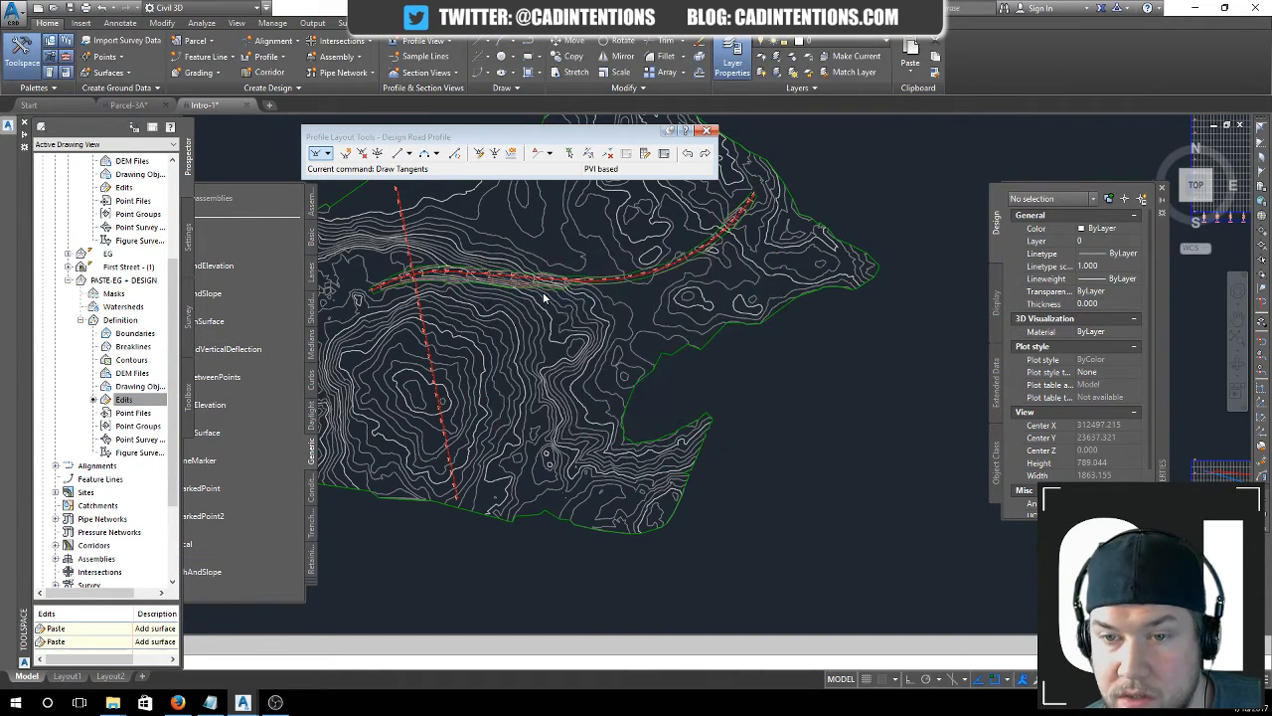
- Set the EG surface's style to _No Display in its surface properties
right_click(107, 255)
left_click(213, 254)
left_click(815, 304)
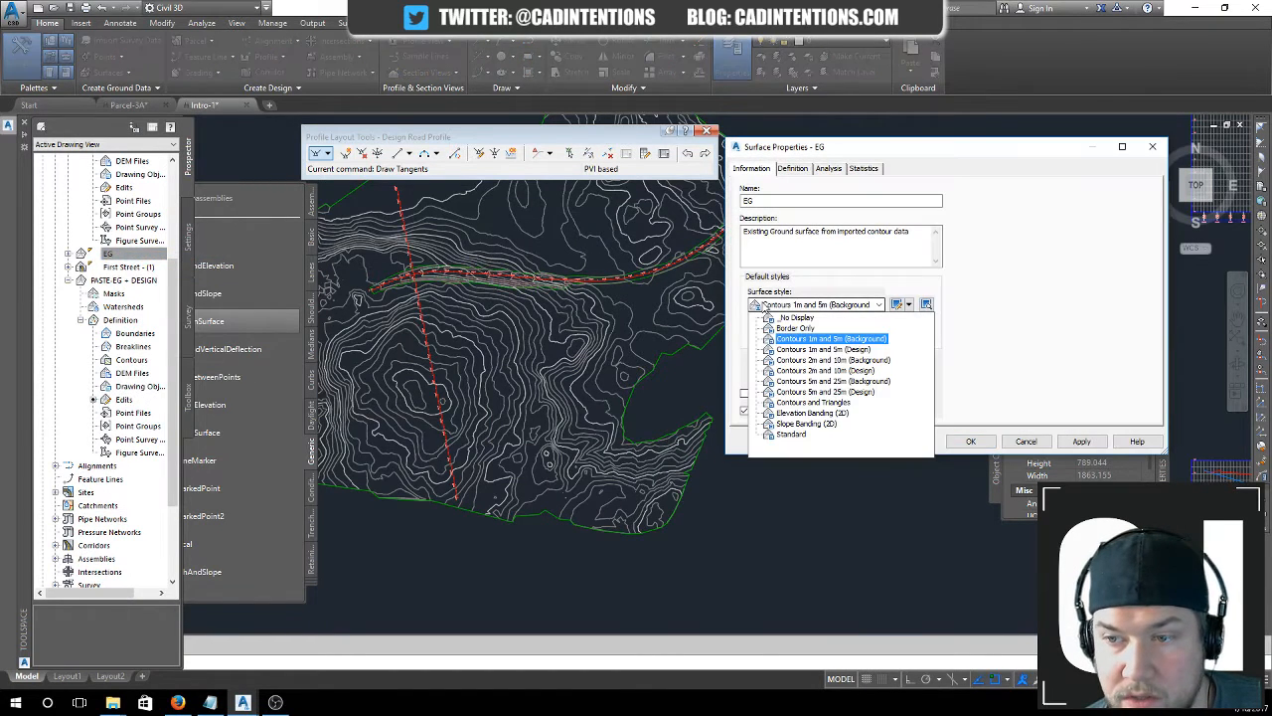
left_click(779, 319)
left_click(969, 440)
- Set the Corridor - TEST ROAD - (3) surface's style to _No Display in its surface properties
scroll(116, 201, "up", 4)
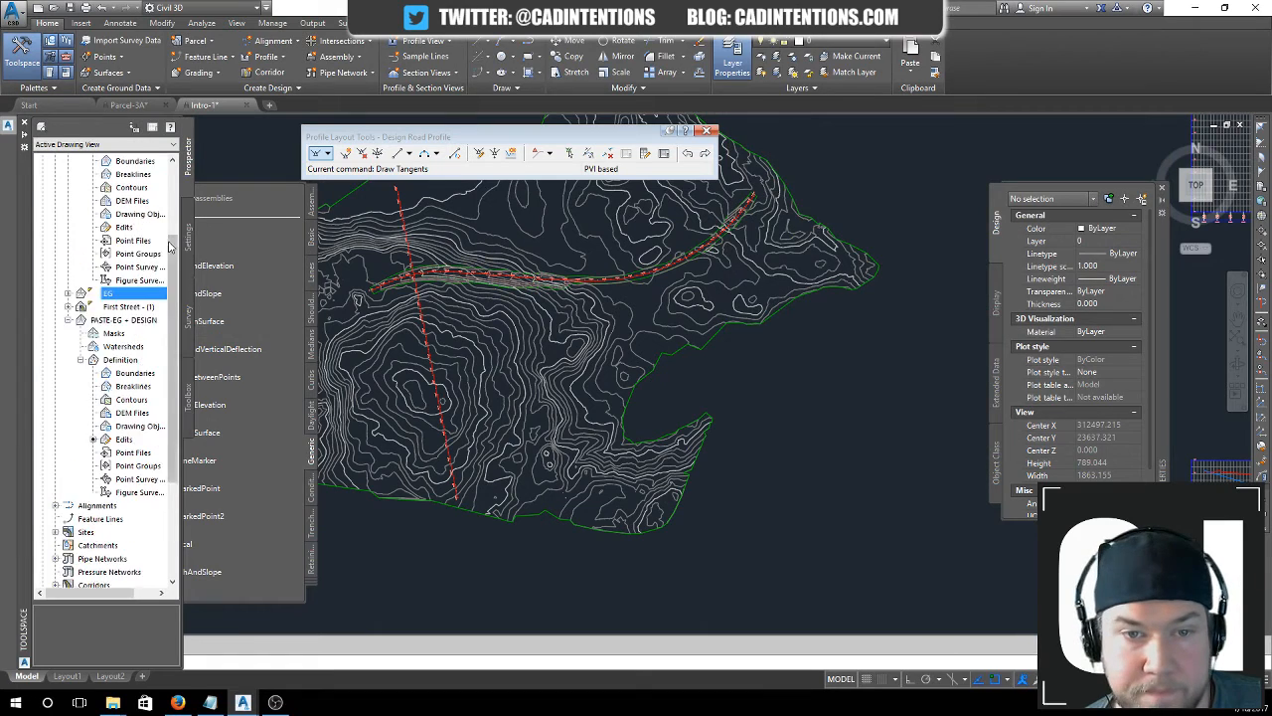
right_click(112, 231)
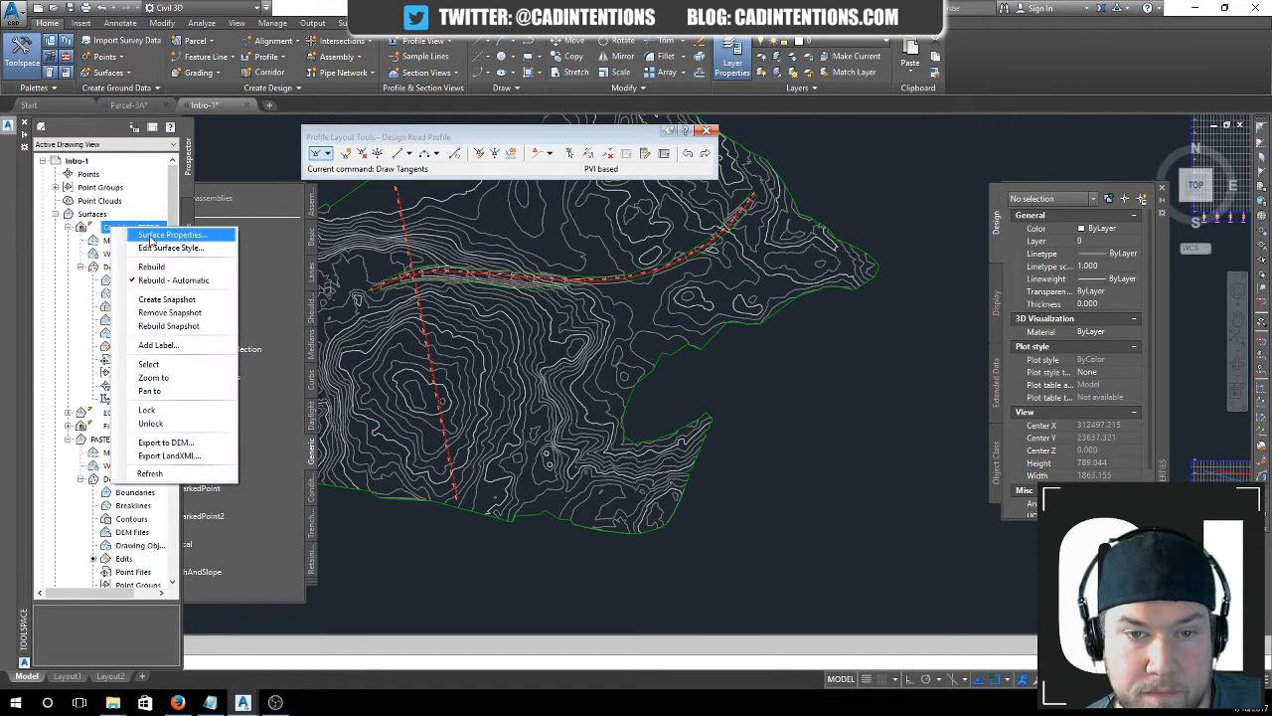
left_click(164, 233)
left_click(786, 304)
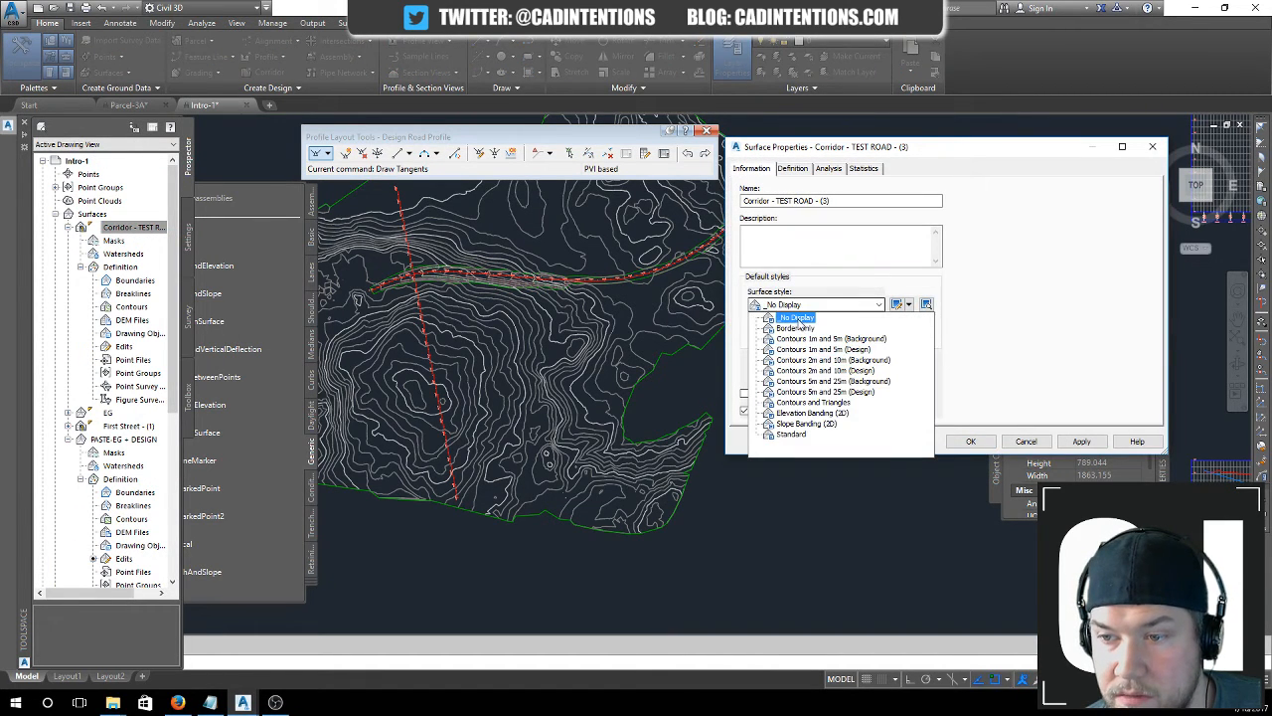
left_click(791, 317)
left_click(970, 440)
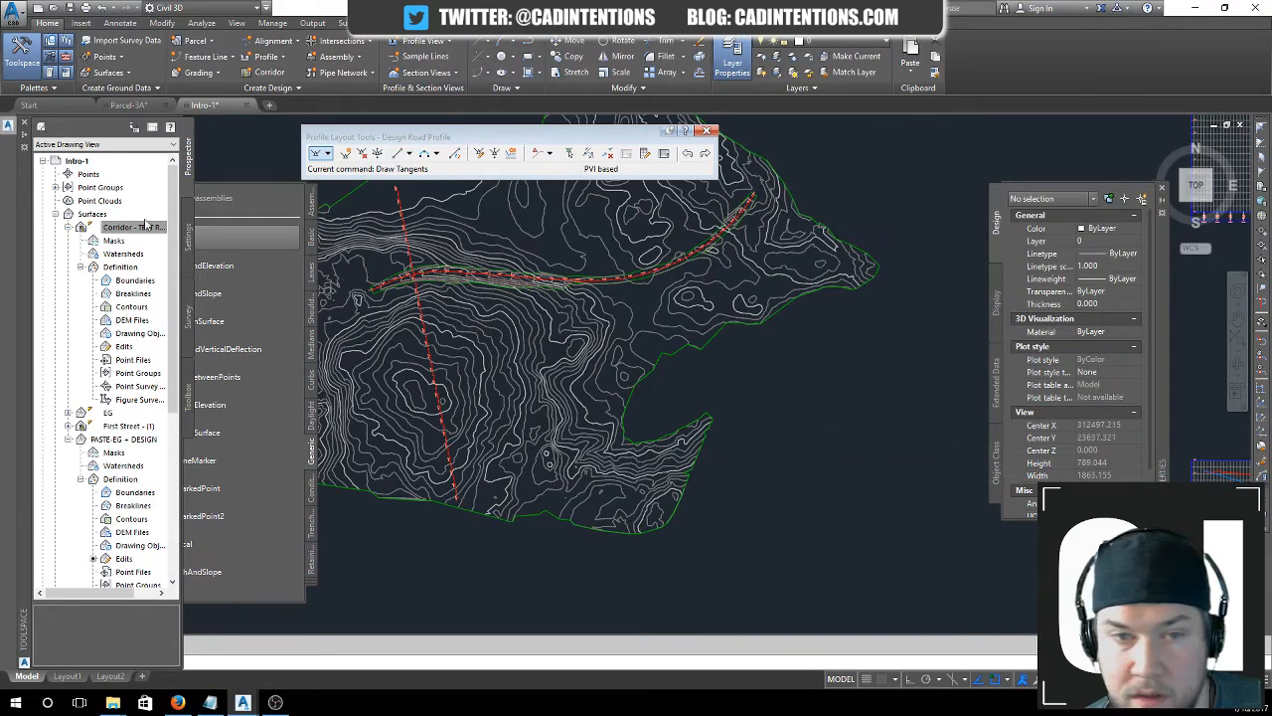
- Inspect the combined surface in the Object Viewer with the Realistic visual style, orbiting in 3D towards the road
mouse_move(547, 284)
middle_mouse_down()
mouse_move(656, 321)
mouse_move(658, 368)
middle_mouse_up()
scroll(657, 325, "up", 2)
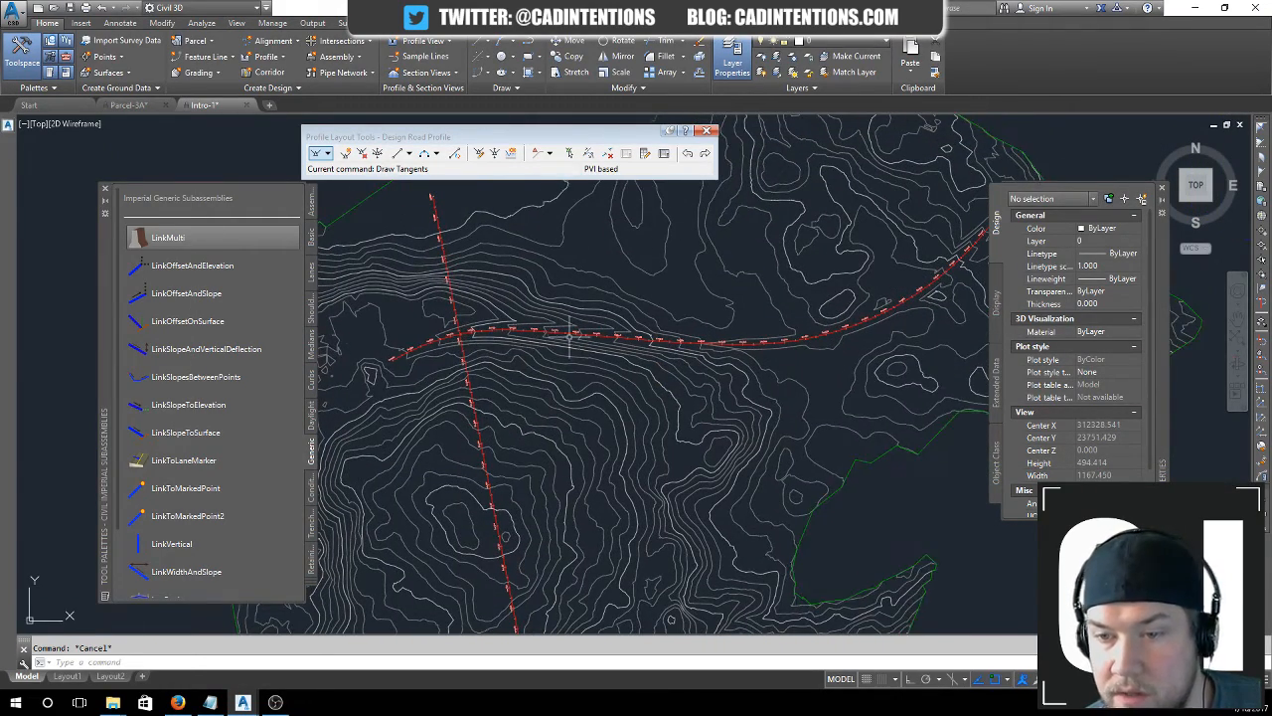
left_click(715, 361)
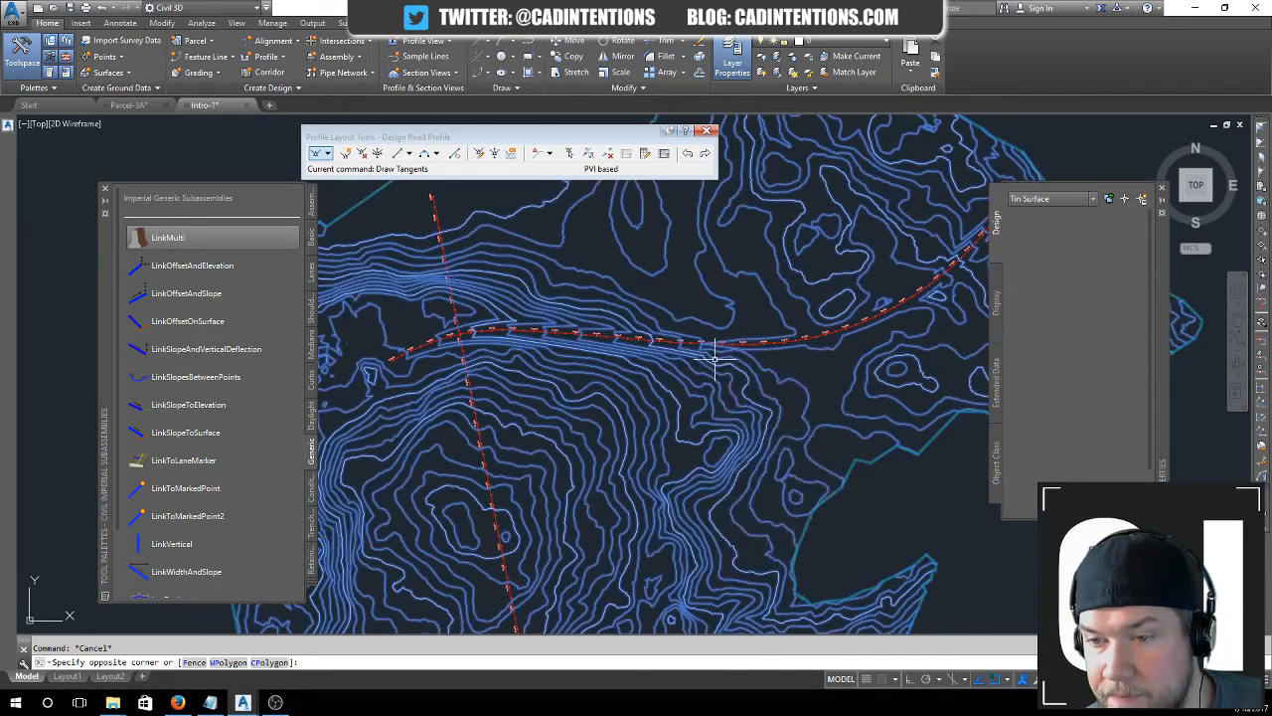
right_click(715, 361)
left_click(760, 543)
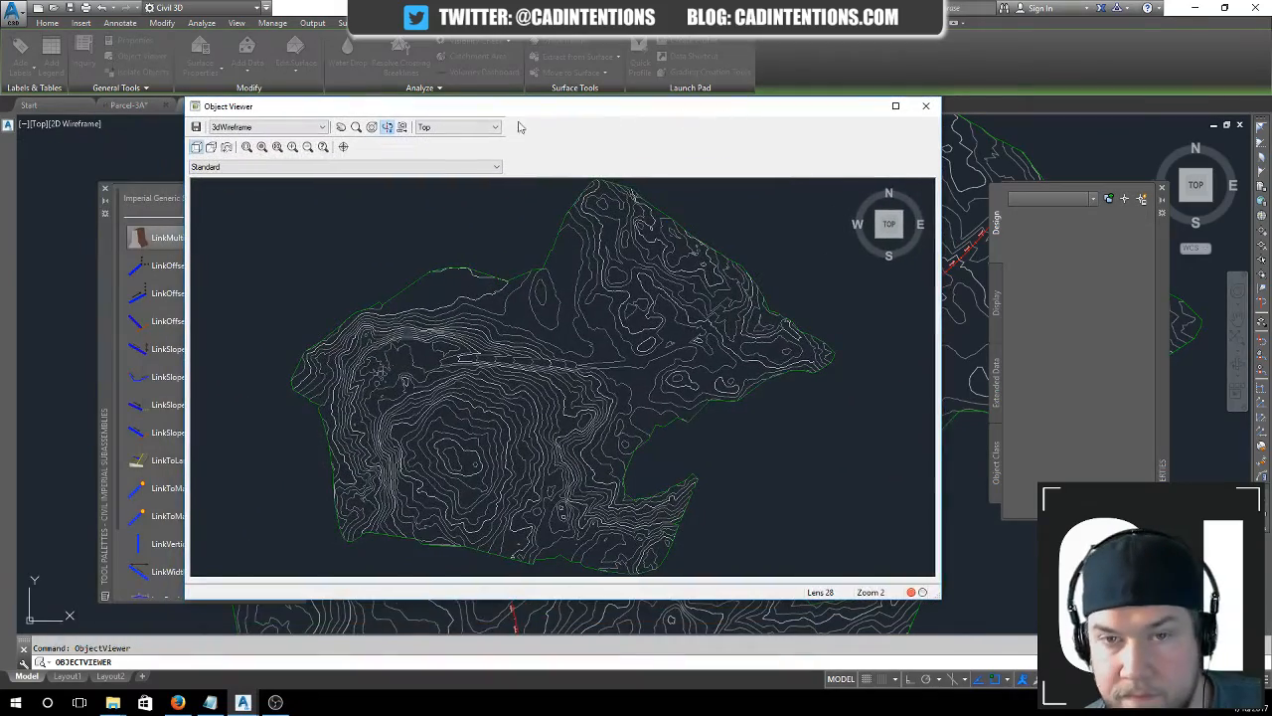
left_click(298, 127)
left_click(231, 175)
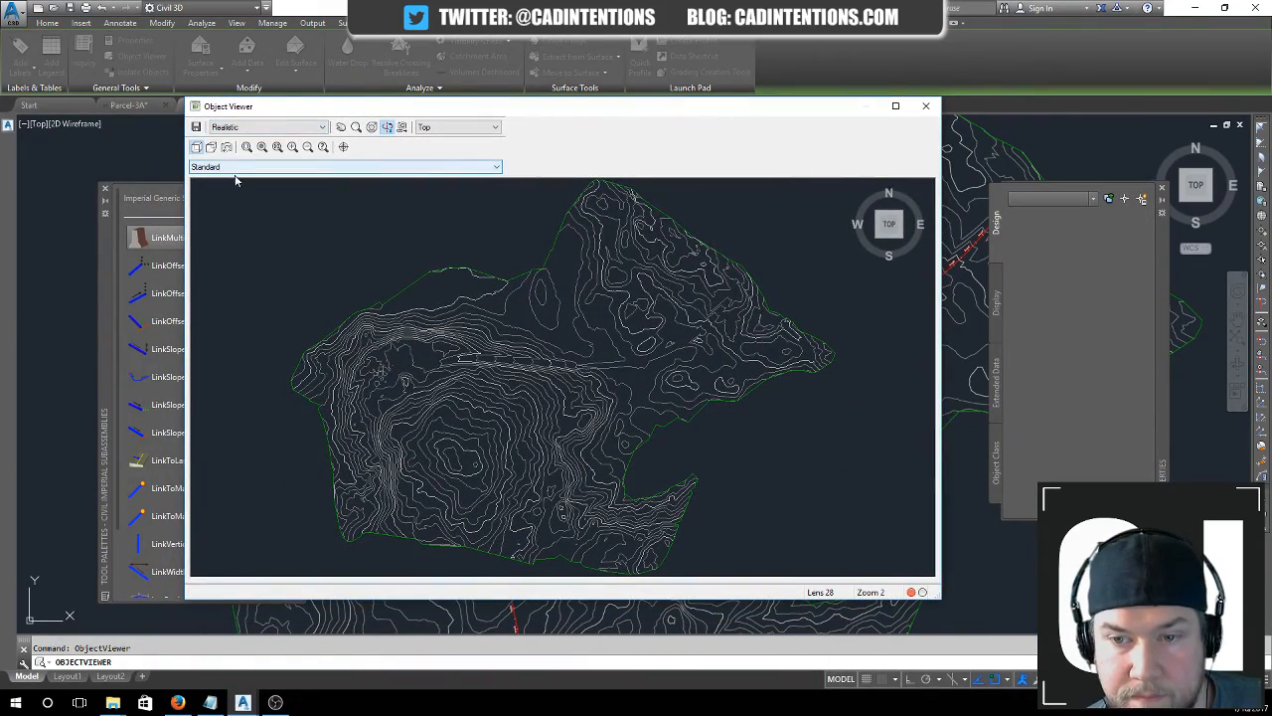
left_click_drag(483, 469, 551, 429)
scroll(624, 392, "up", 6)
left_click_drag(700, 482, 524, 441)
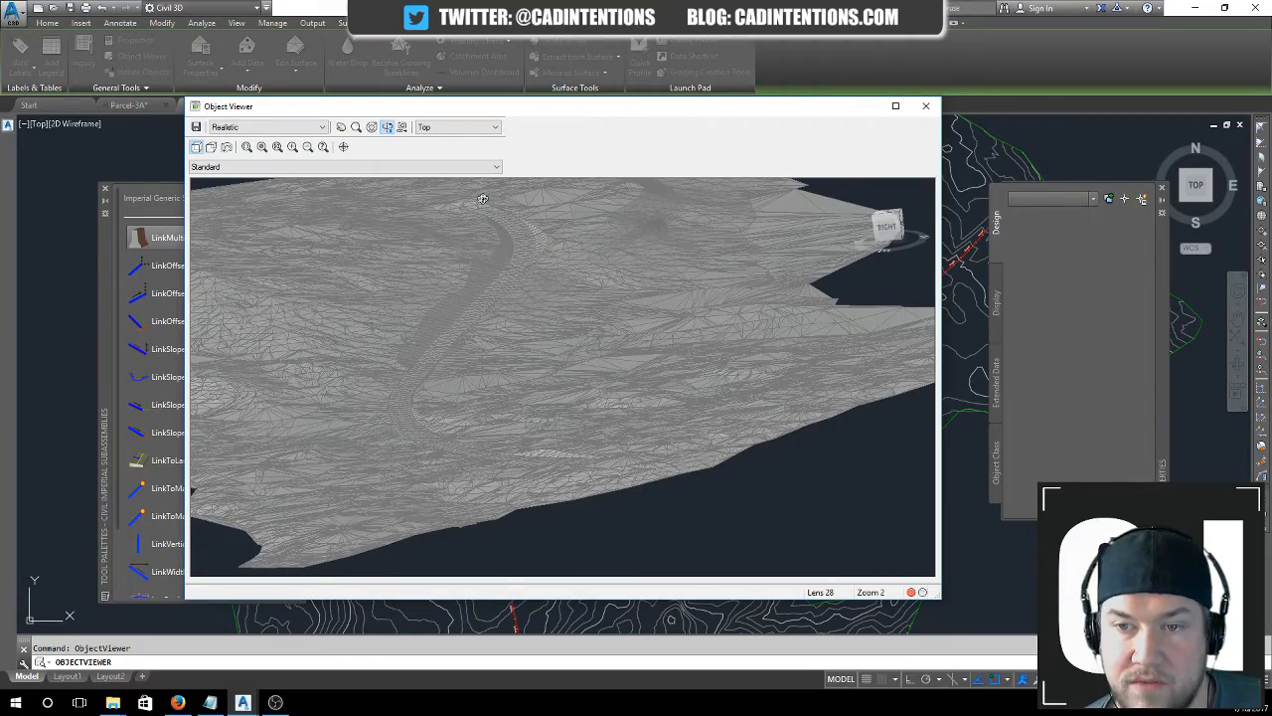
- Inspect the road's side slopes and the full extent of the combined surface from several 3D angles in the Object Viewer
left_click_drag(722, 327, 680, 436)
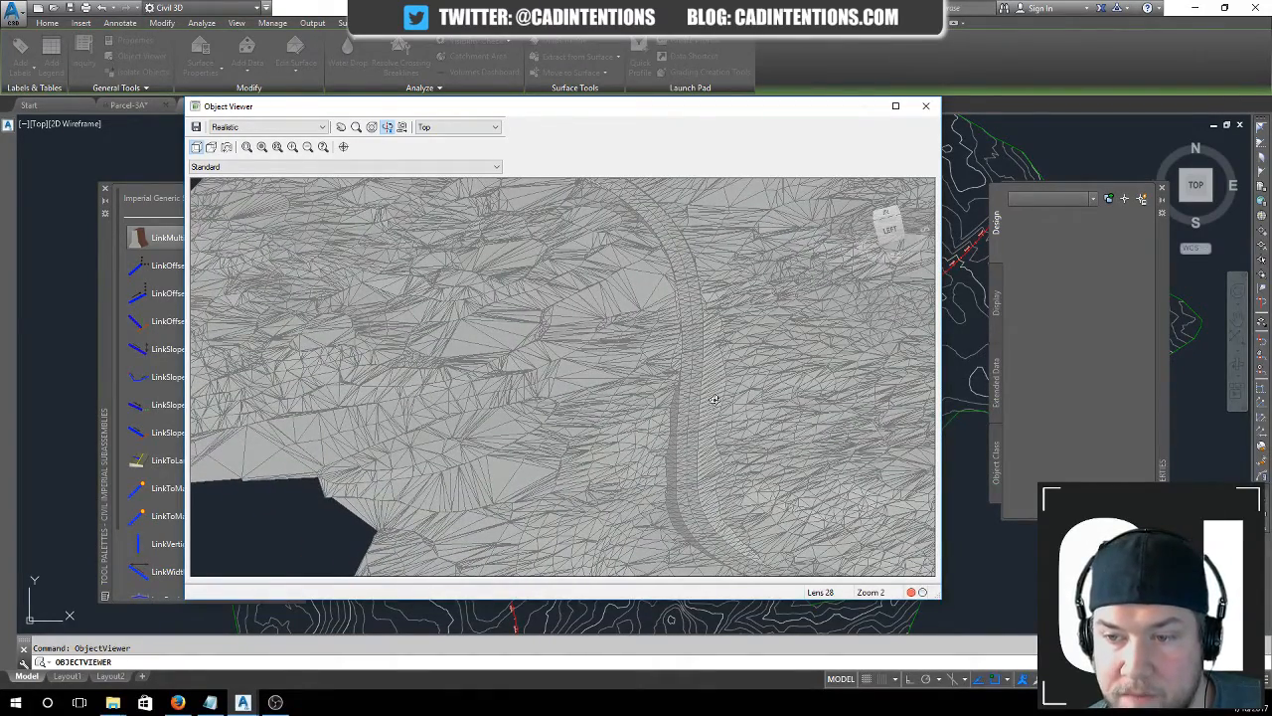
left_click_drag(644, 206, 651, 194)
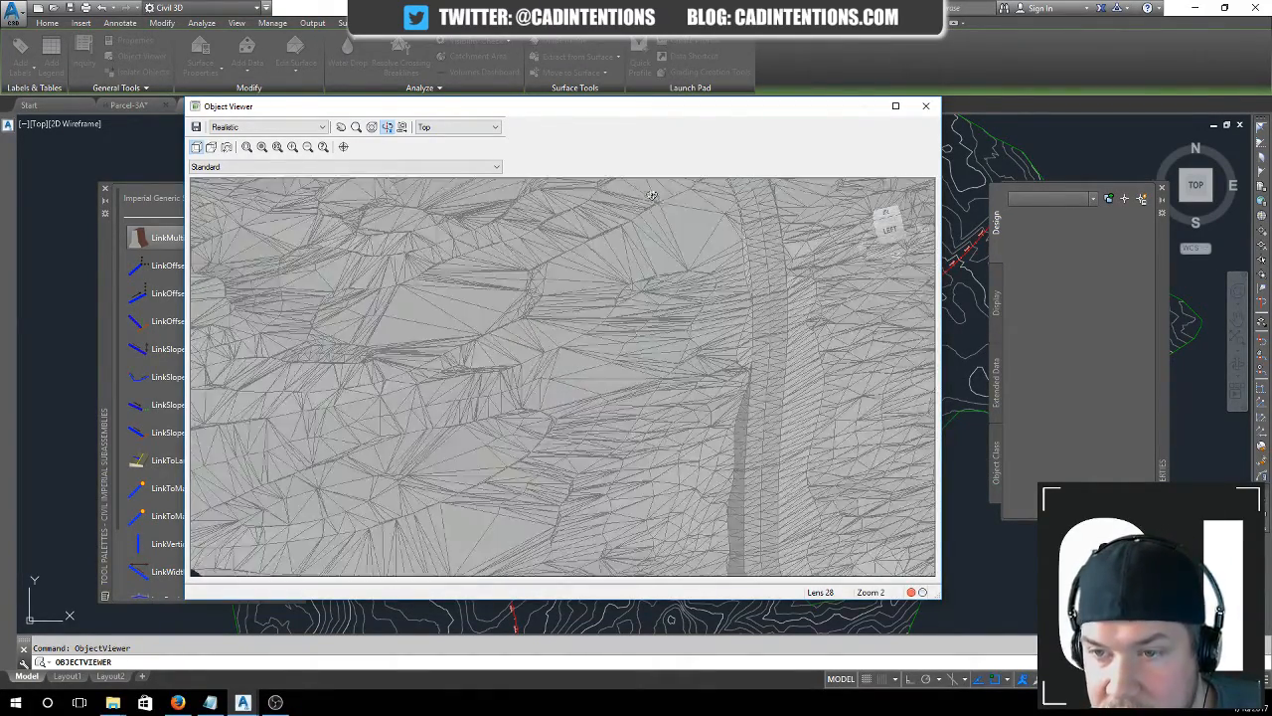
left_click_drag(743, 218, 613, 321)
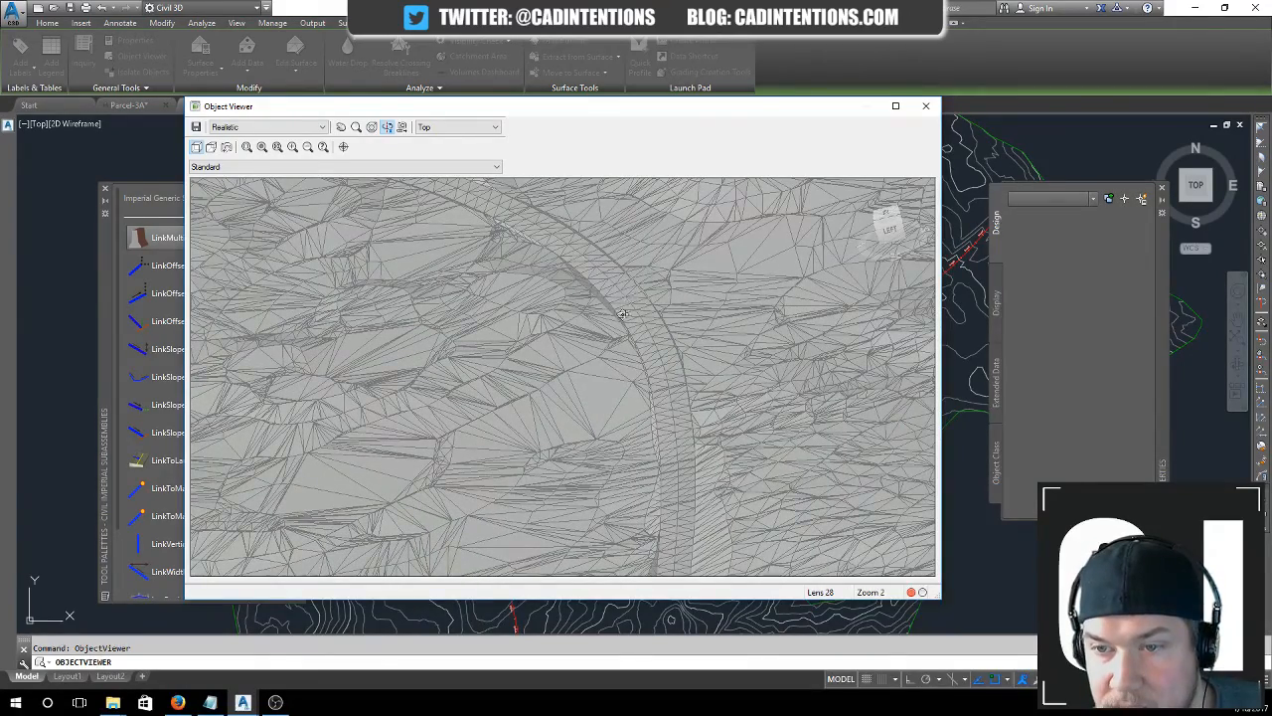
scroll(626, 328, "down", 6)
left_click_drag(596, 496, 445, 438)
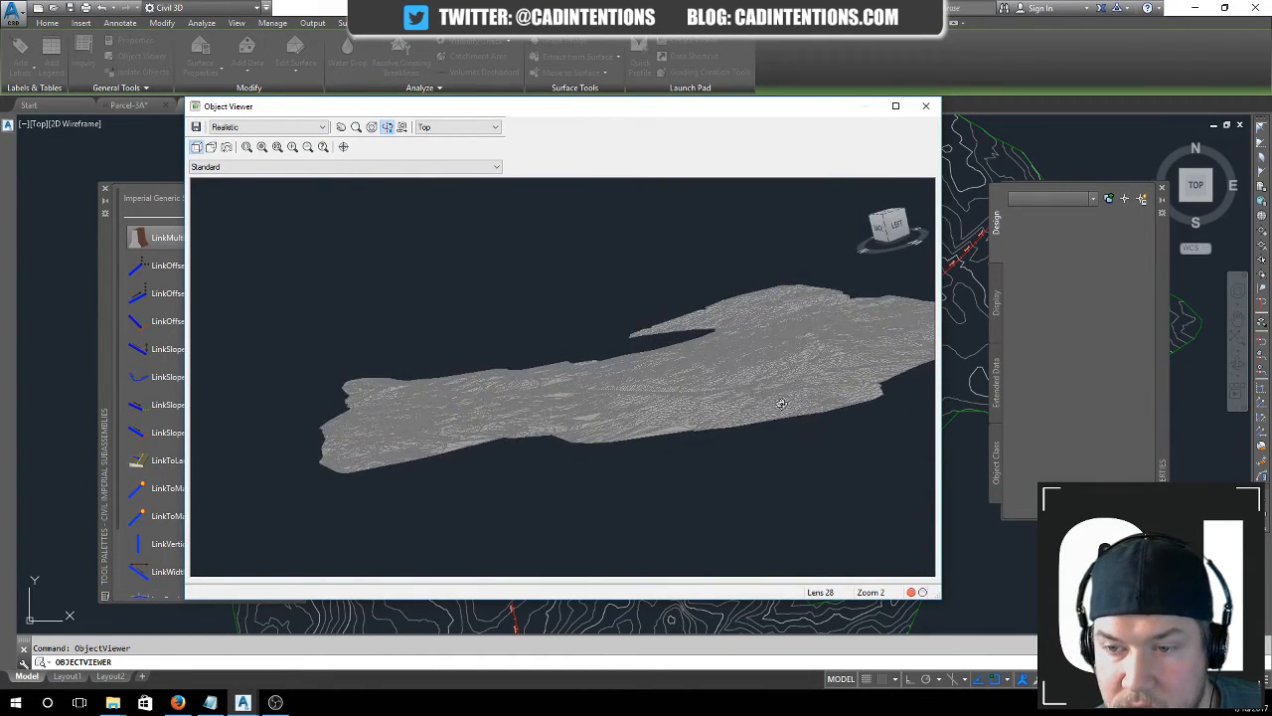
scroll(744, 388, "up", 3)
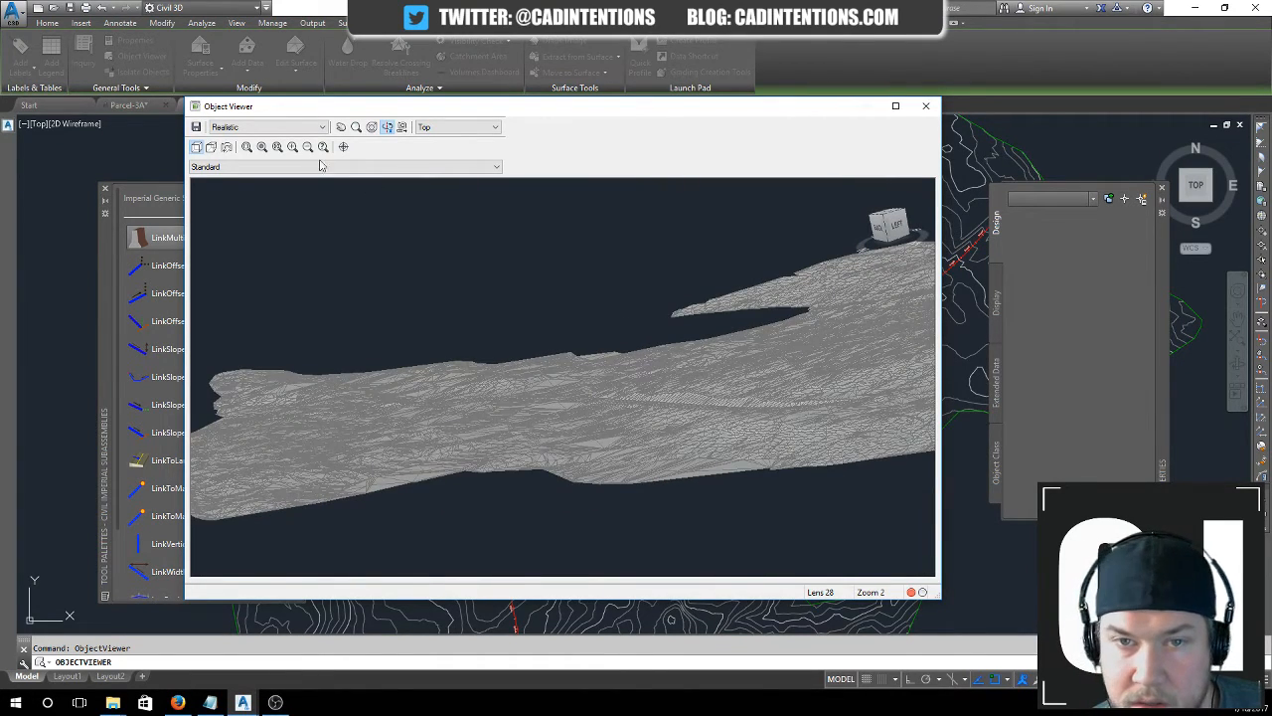
- Switch the Object Viewer to the Shaded visual style and orbit to see the road cutting through the terrain
left_click(264, 127)
left_click(237, 181)
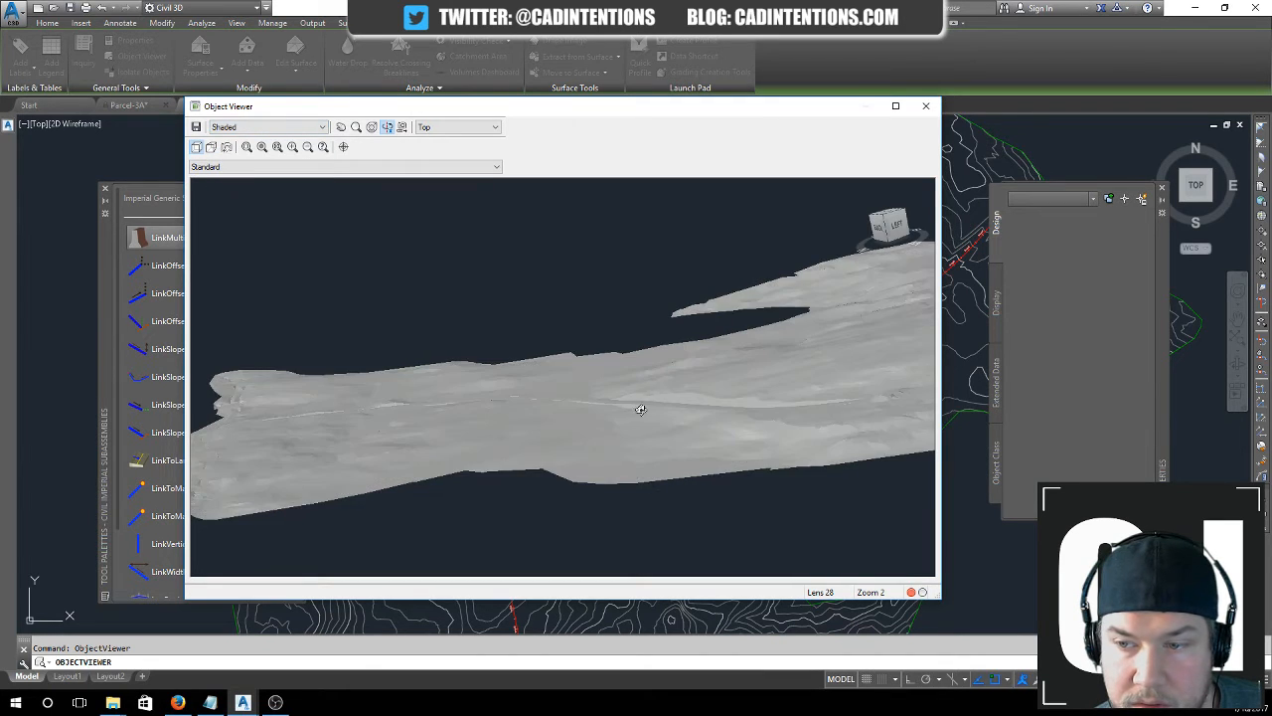
left_click_drag(640, 410, 531, 445)
left_click_drag(715, 316, 759, 359)
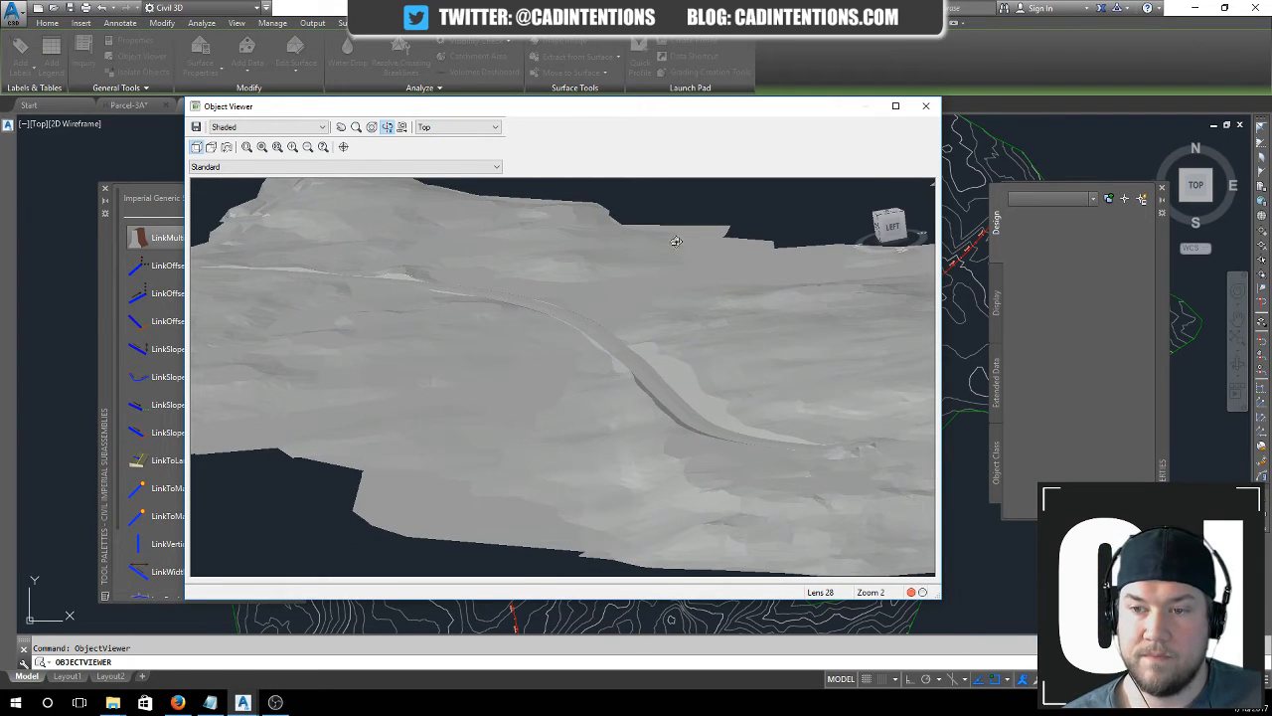
- Enlarge and reposition the Object Viewer window to give the shaded surface more room
left_click_drag(652, 115, 628, 60)
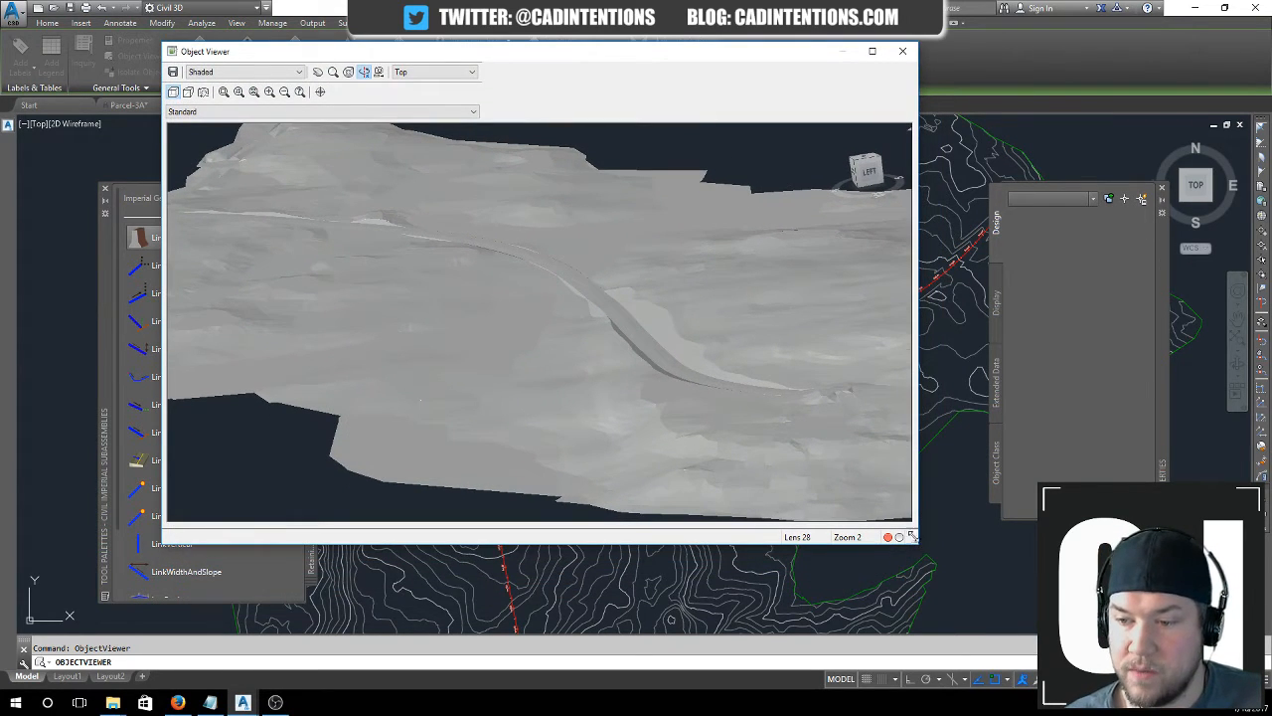
left_click_drag(912, 537, 1052, 574)
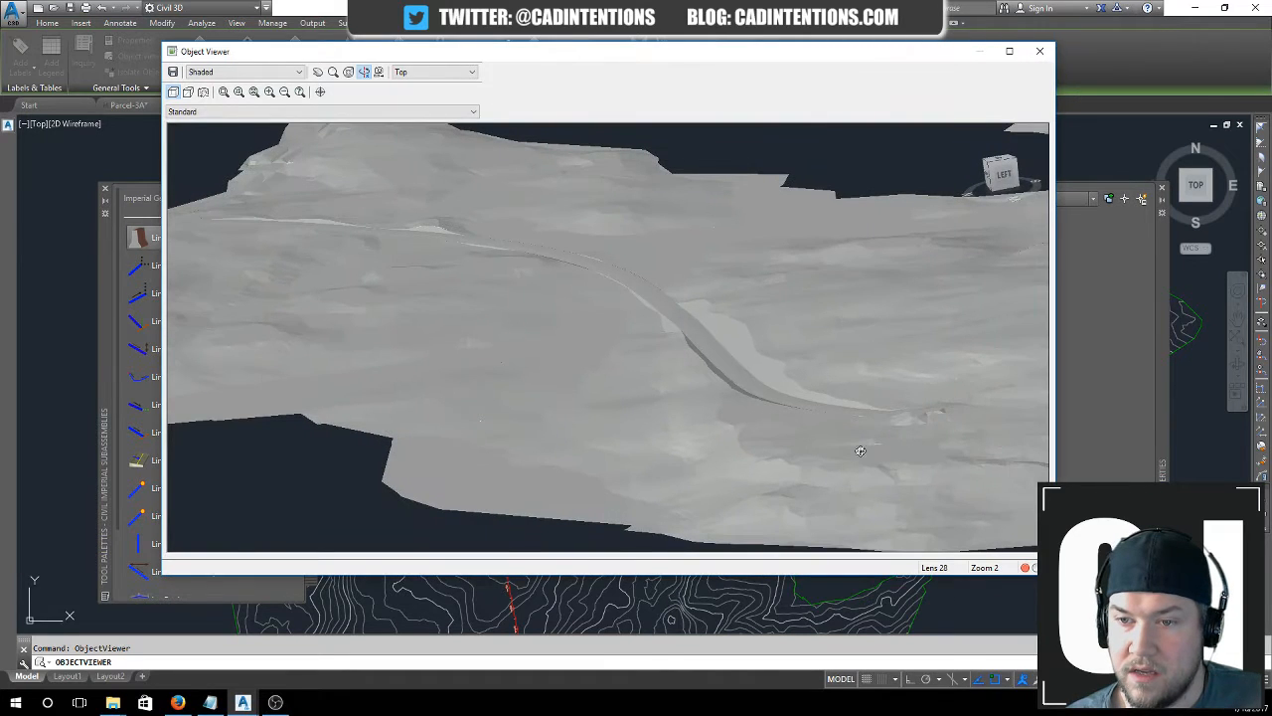
left_click_drag(625, 580, 633, 591)
mouse_move(763, 390)
left_mouse_down()
mouse_move(722, 335)
mouse_move(562, 309)
left_mouse_up()
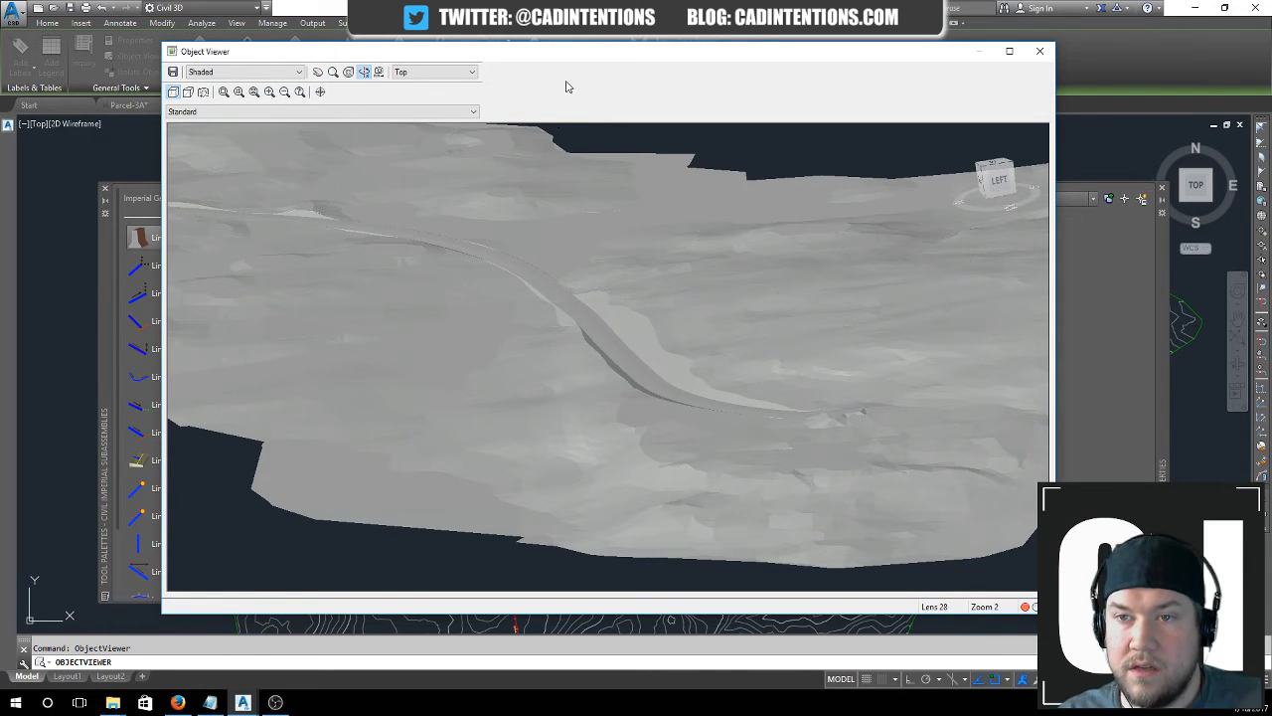
left_click_drag(578, 60, 559, 40)
- Examine the road's cut and fill slopes from both sides of the shaded surface, and close the Object Viewer
mouse_move(626, 375)
left_mouse_down()
mouse_move(653, 355)
mouse_move(650, 369)
mouse_move(386, 334)
left_mouse_up()
mouse_move(787, 343)
left_mouse_down()
mouse_move(712, 369)
mouse_move(732, 398)
mouse_move(650, 350)
left_mouse_up()
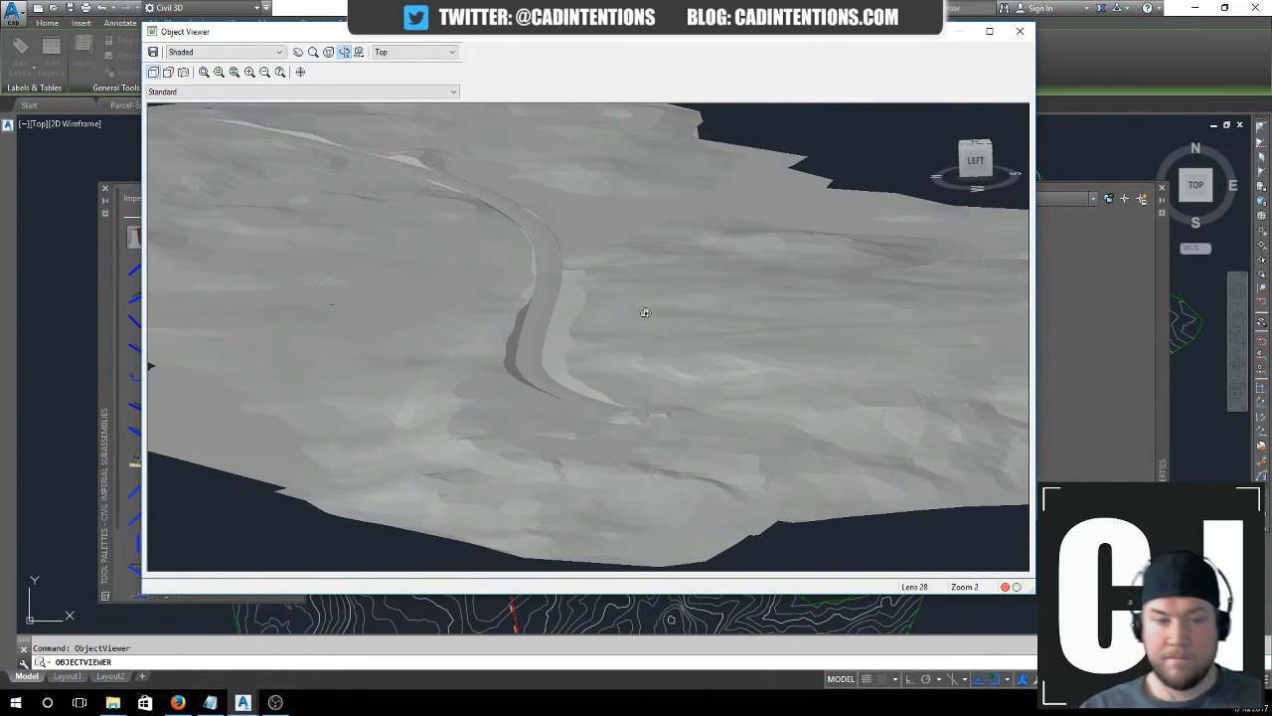
mouse_move(630, 434)
left_mouse_down()
mouse_move(640, 317)
mouse_move(779, 472)
mouse_move(657, 478)
mouse_move(650, 435)
left_mouse_up()
mouse_move(670, 380)
left_mouse_down()
mouse_move(685, 372)
mouse_move(497, 371)
mouse_move(647, 372)
mouse_move(773, 342)
mouse_move(650, 434)
mouse_move(616, 430)
mouse_move(634, 434)
left_mouse_up()
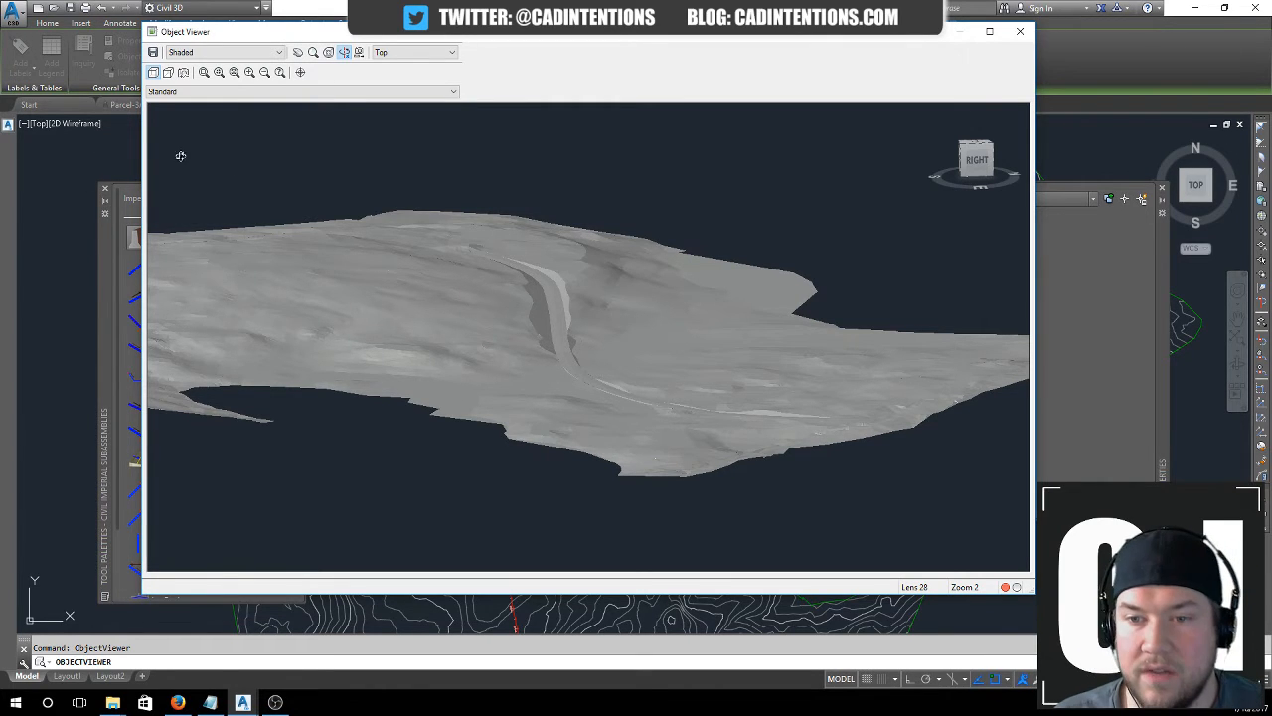
mouse_move(577, 341)
left_mouse_down()
mouse_move(545, 340)
mouse_move(677, 417)
mouse_move(690, 442)
mouse_move(563, 415)
left_mouse_up()
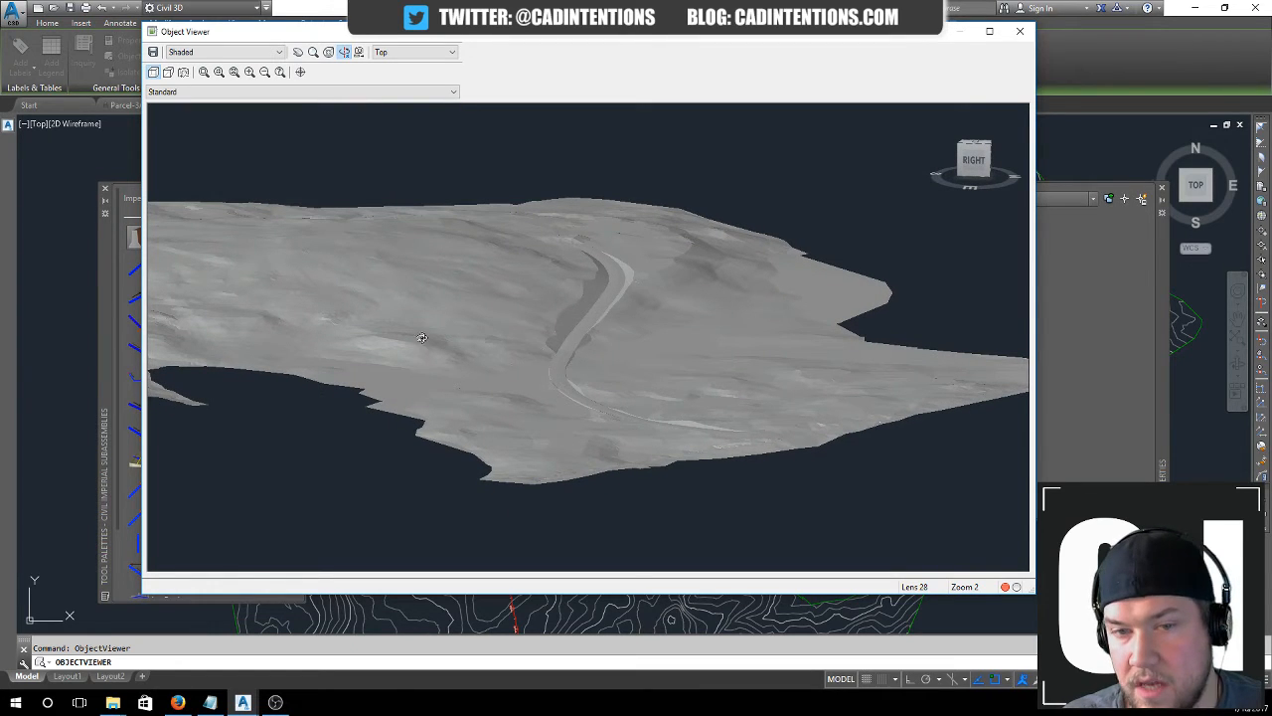
left_click(1019, 34)
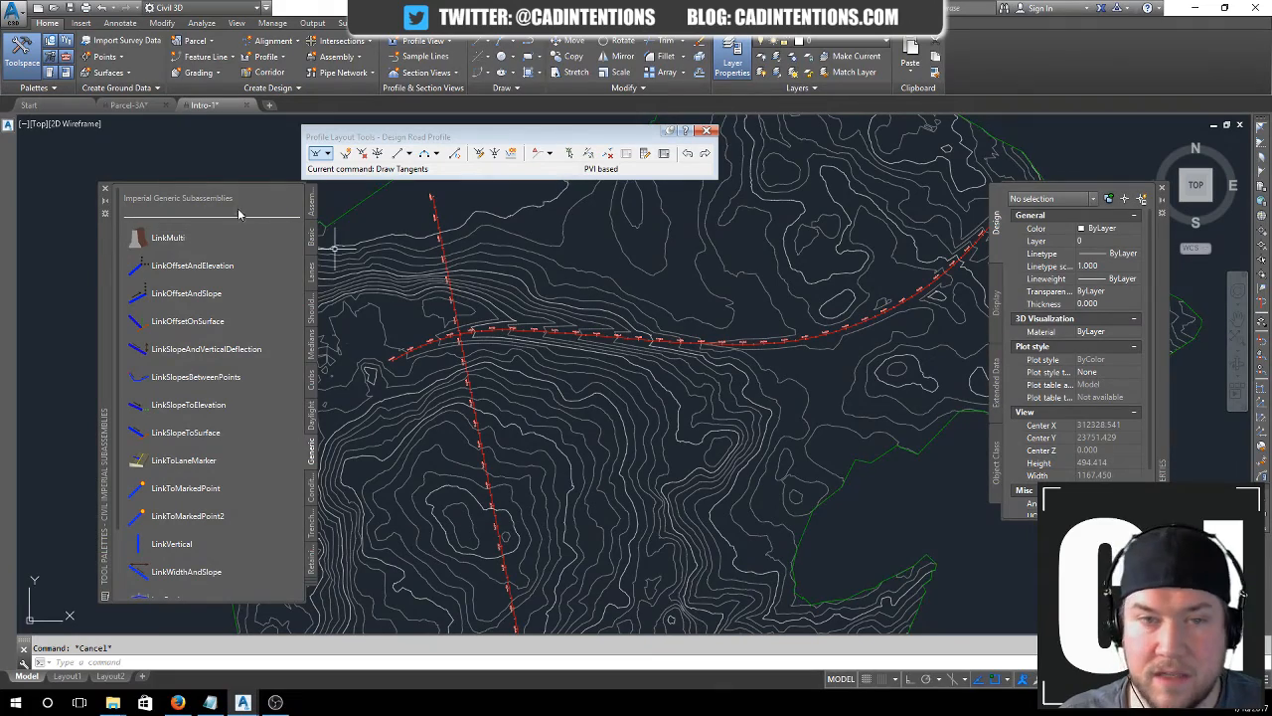
- Select the design road profile in its profile view and raise its PVI at station 0+300 above the existing ground
scroll(477, 250, "down", 2)
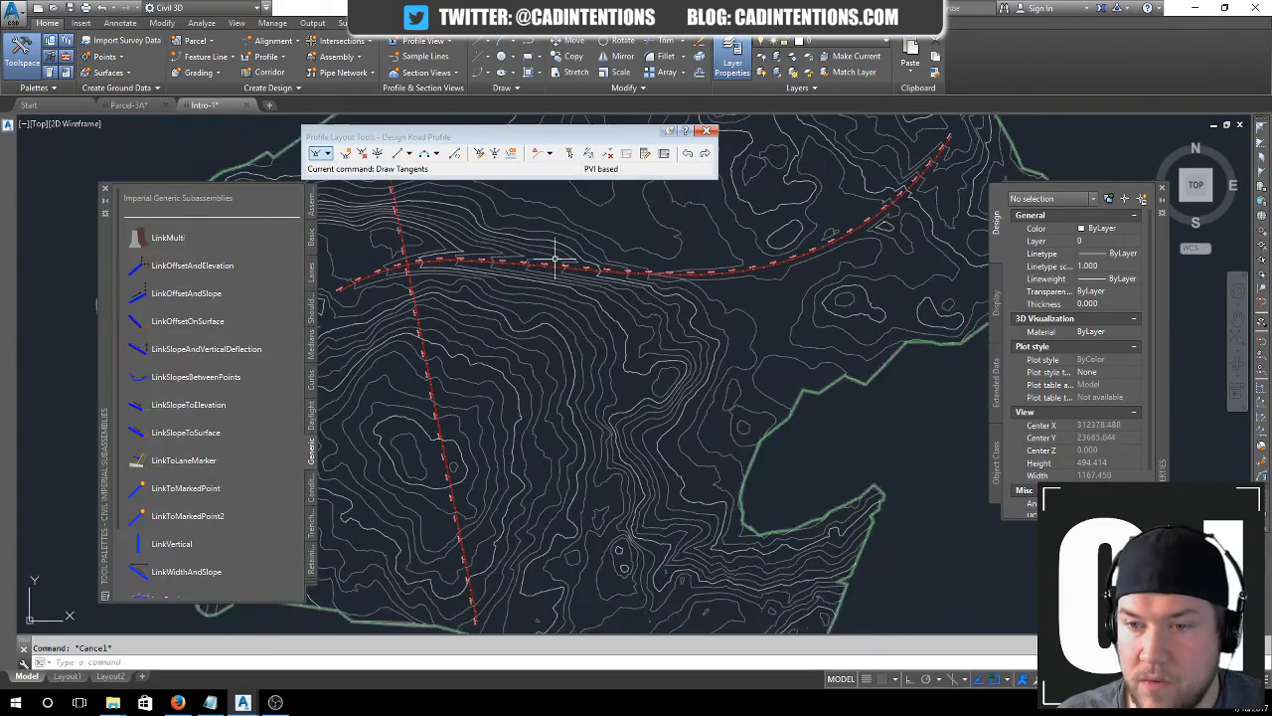
scroll(655, 256, "down", 3)
mouse_move(861, 411)
middle_mouse_down()
mouse_move(630, 338)
mouse_move(807, 370)
mouse_move(590, 347)
middle_mouse_up()
scroll(785, 370, "up", 2)
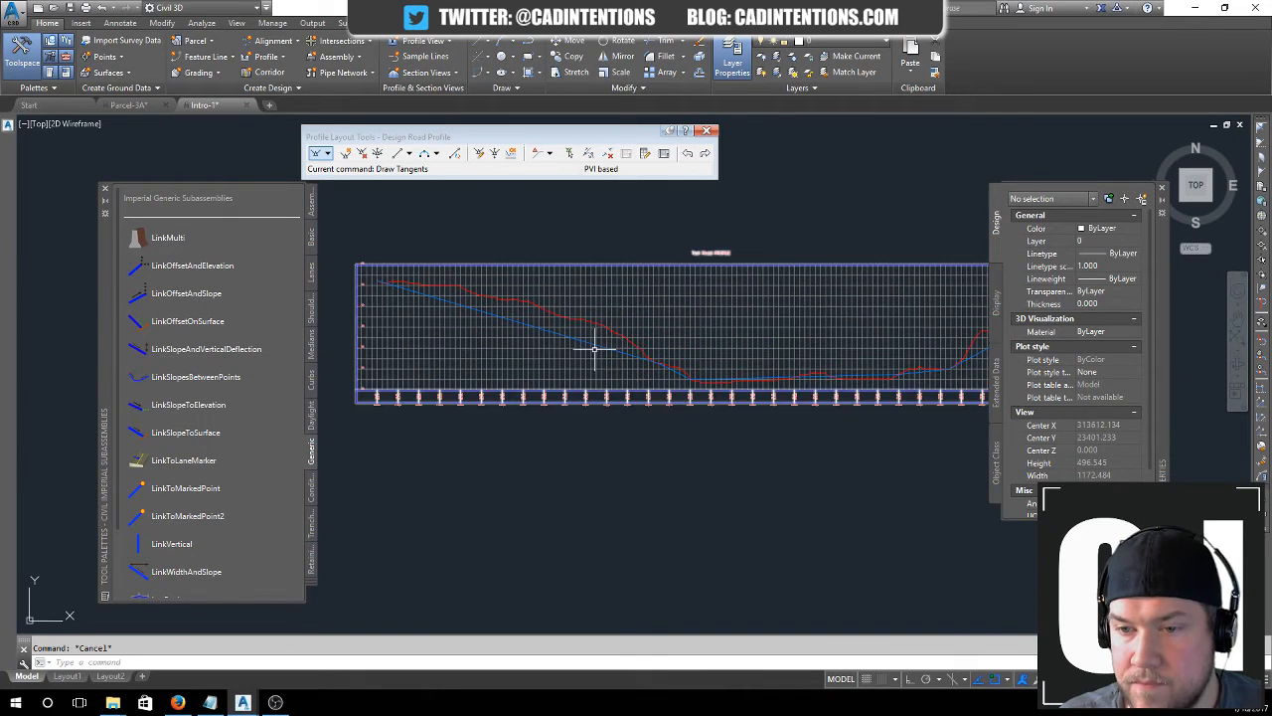
left_click(599, 347)
scroll(719, 367, "up", 4)
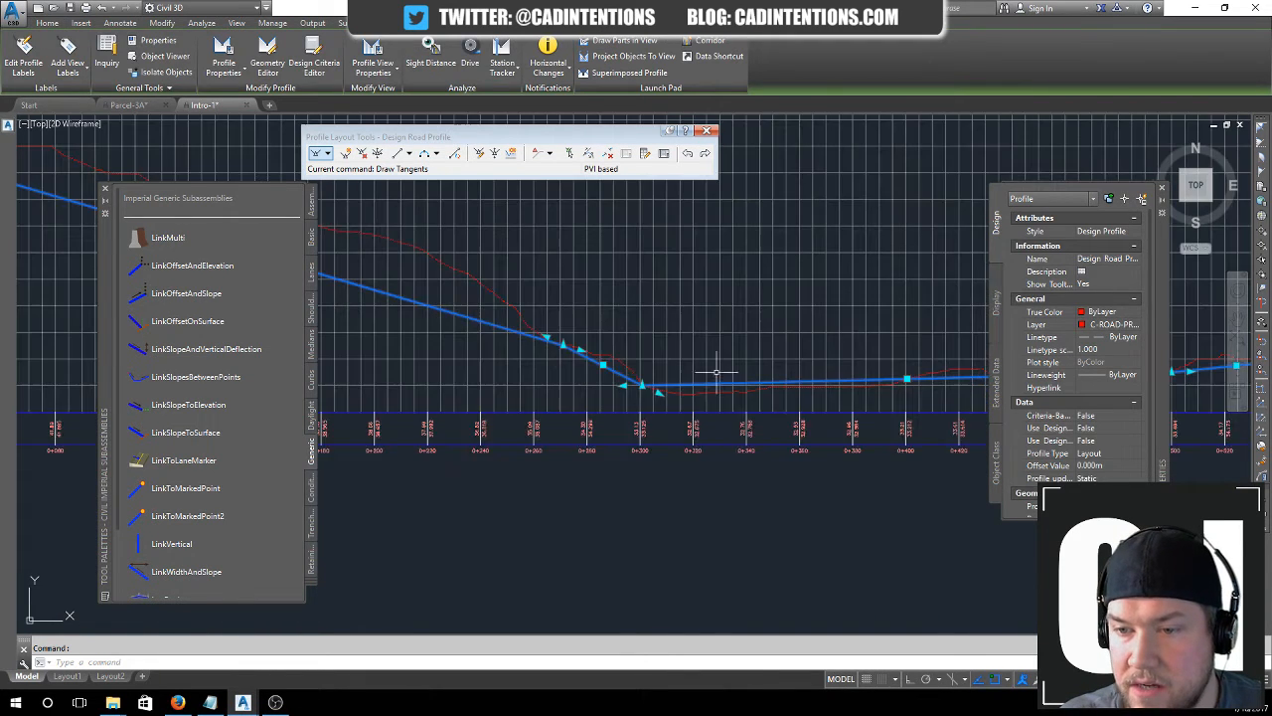
middle_click_drag(677, 373, 666, 372)
left_click(603, 379)
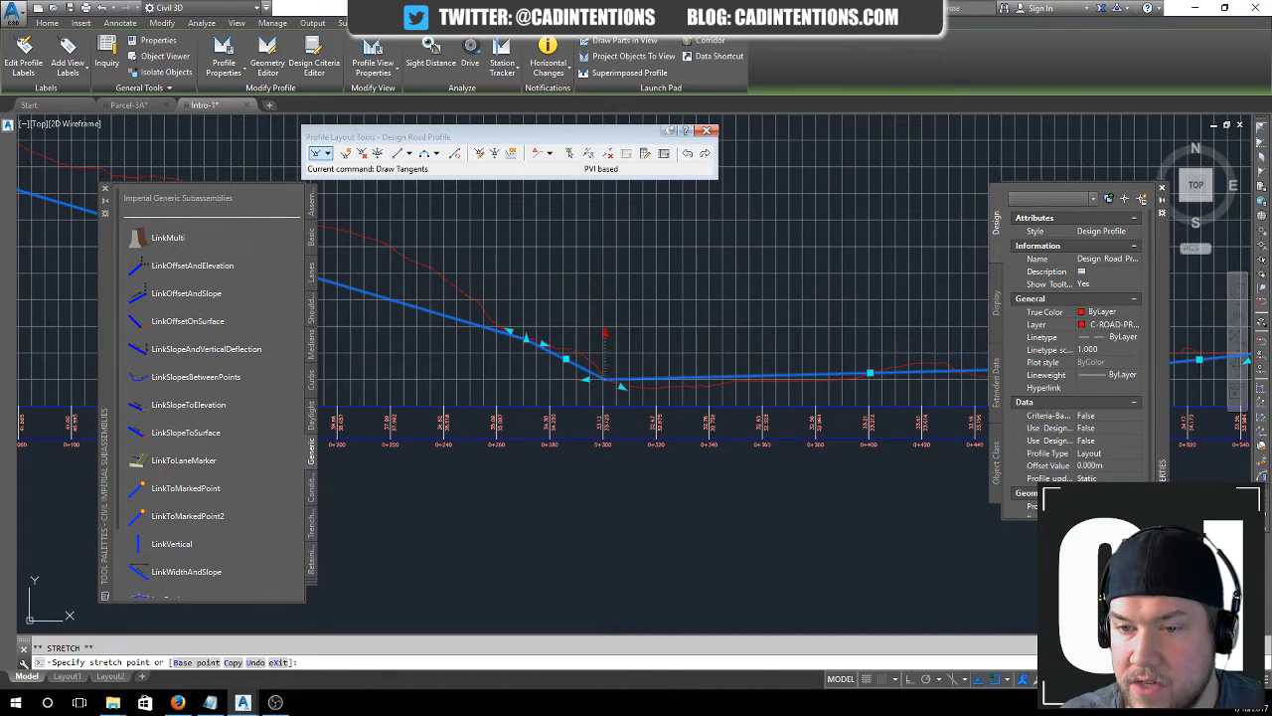
left_click(604, 333)
- Raise the design profile's PVI near station 0+270 in two moves, well above the existing ground line
left_click(526, 339)
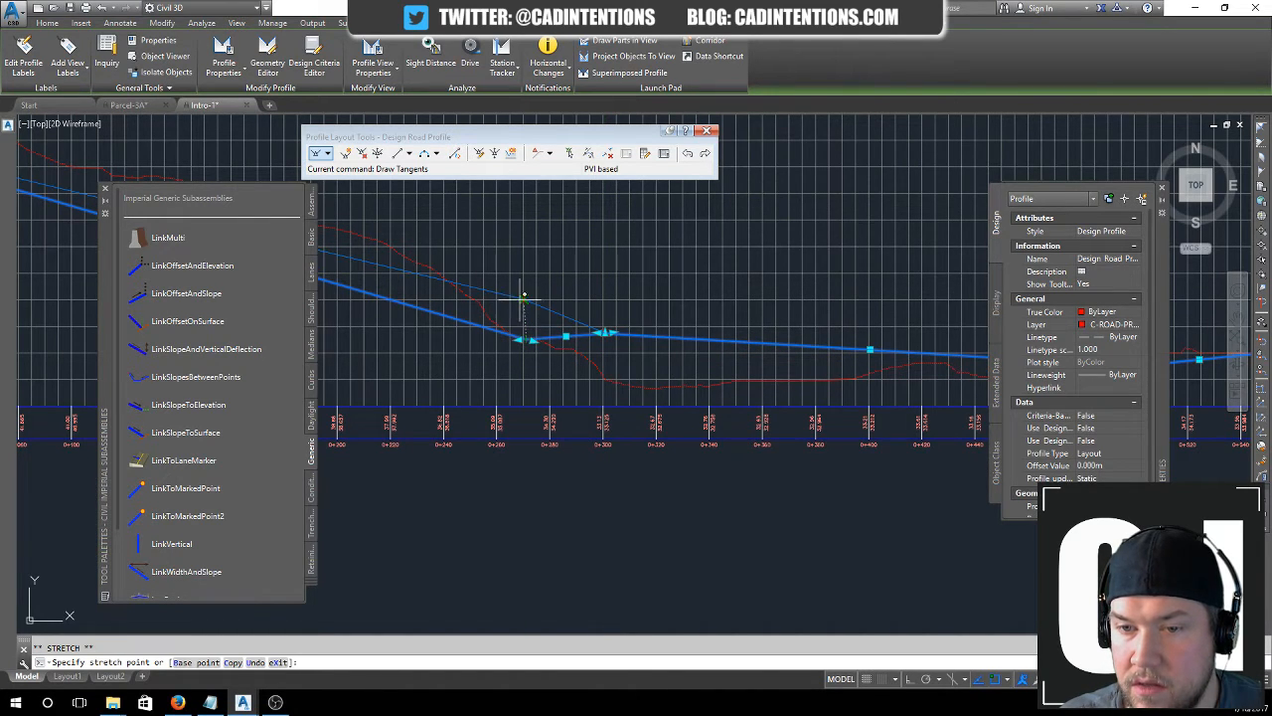
left_click(526, 290)
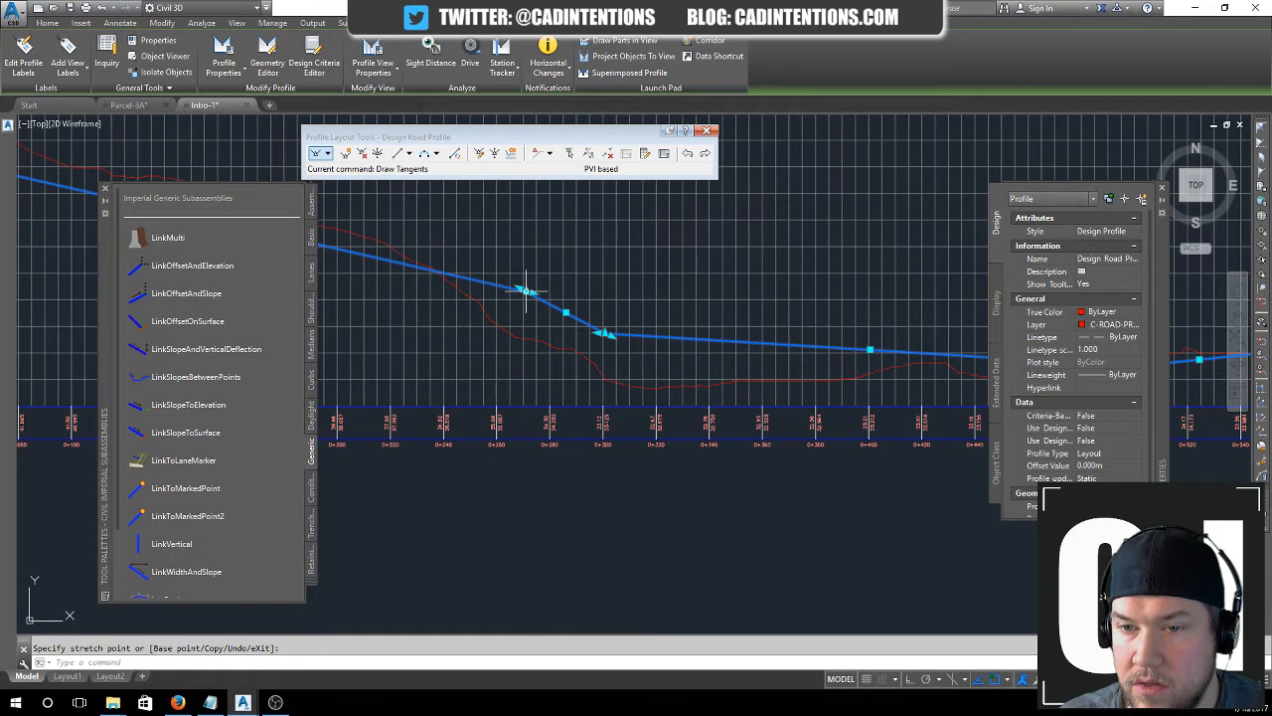
left_click(527, 290)
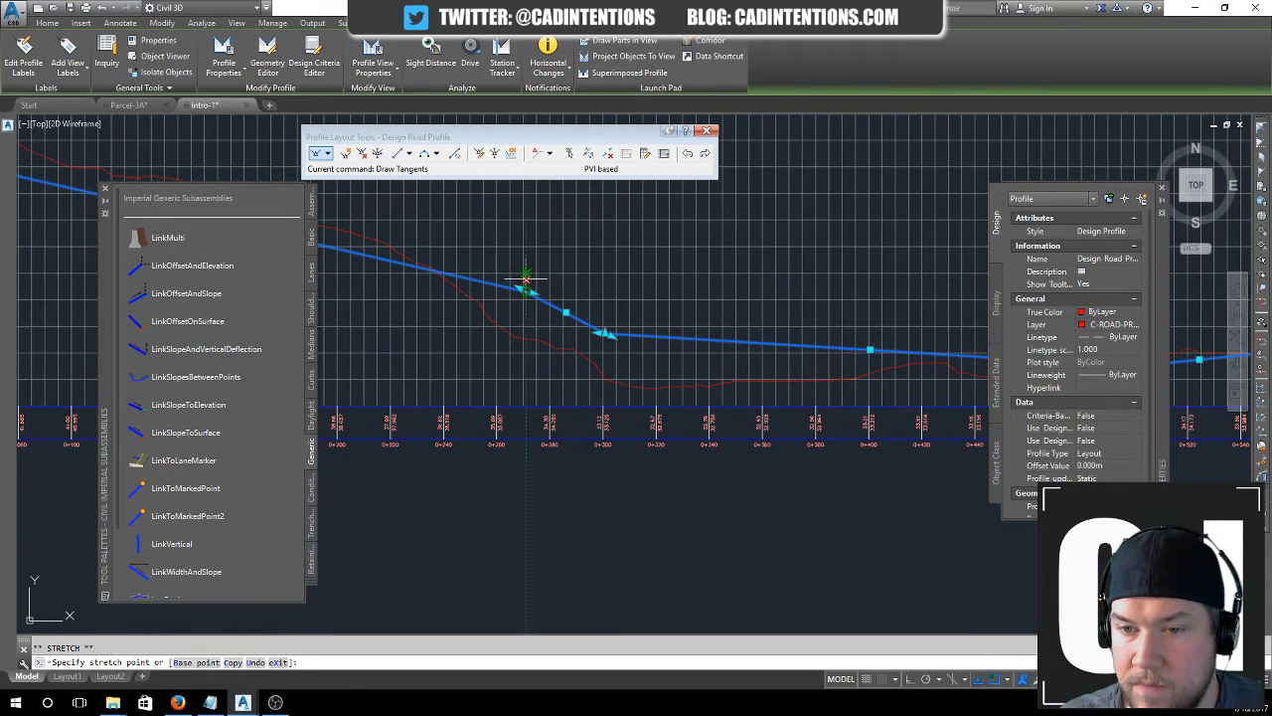
left_click(526, 258)
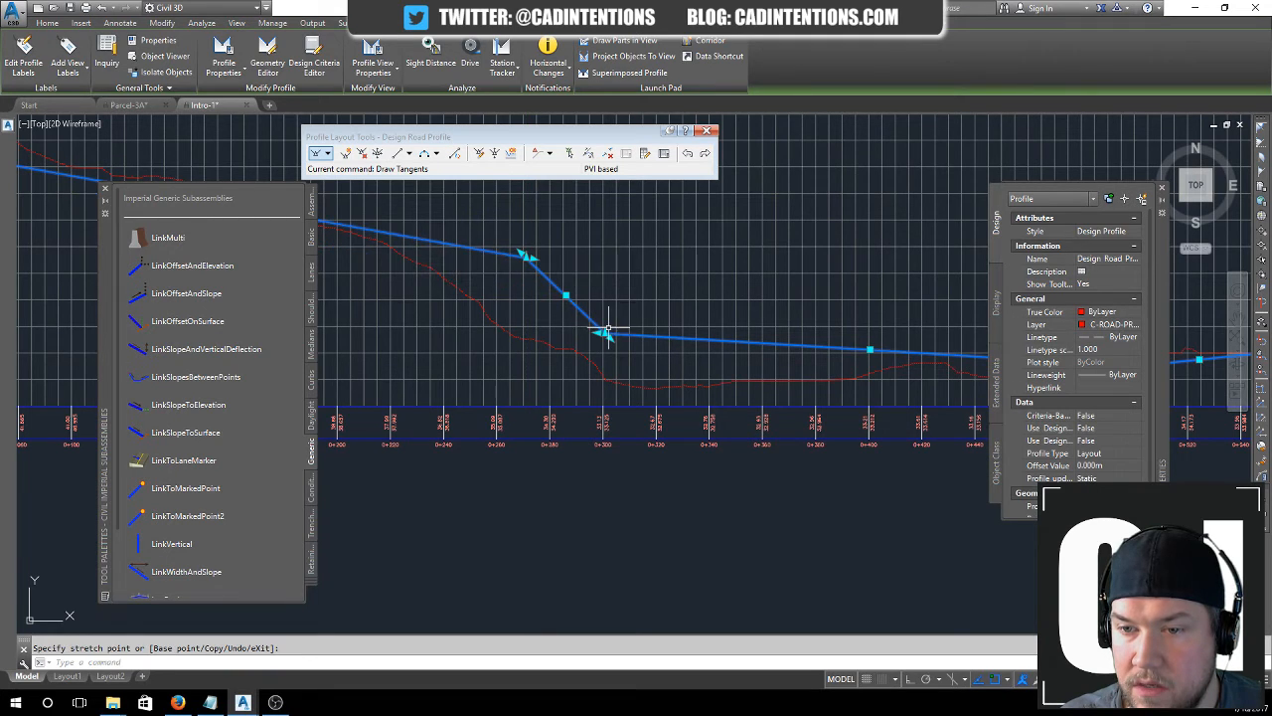
- Raise the PVI at station 0+300 in line with the adjoining grades, and bring it partway back down
left_click(605, 334)
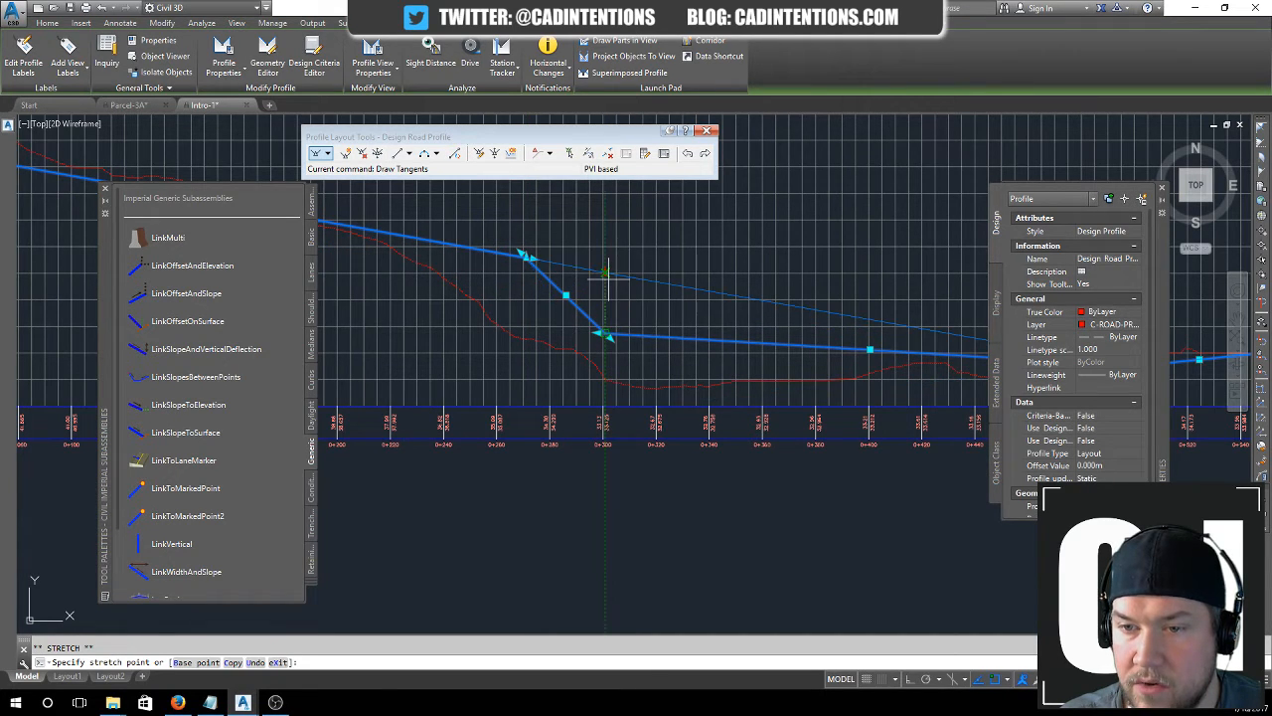
left_click(604, 271)
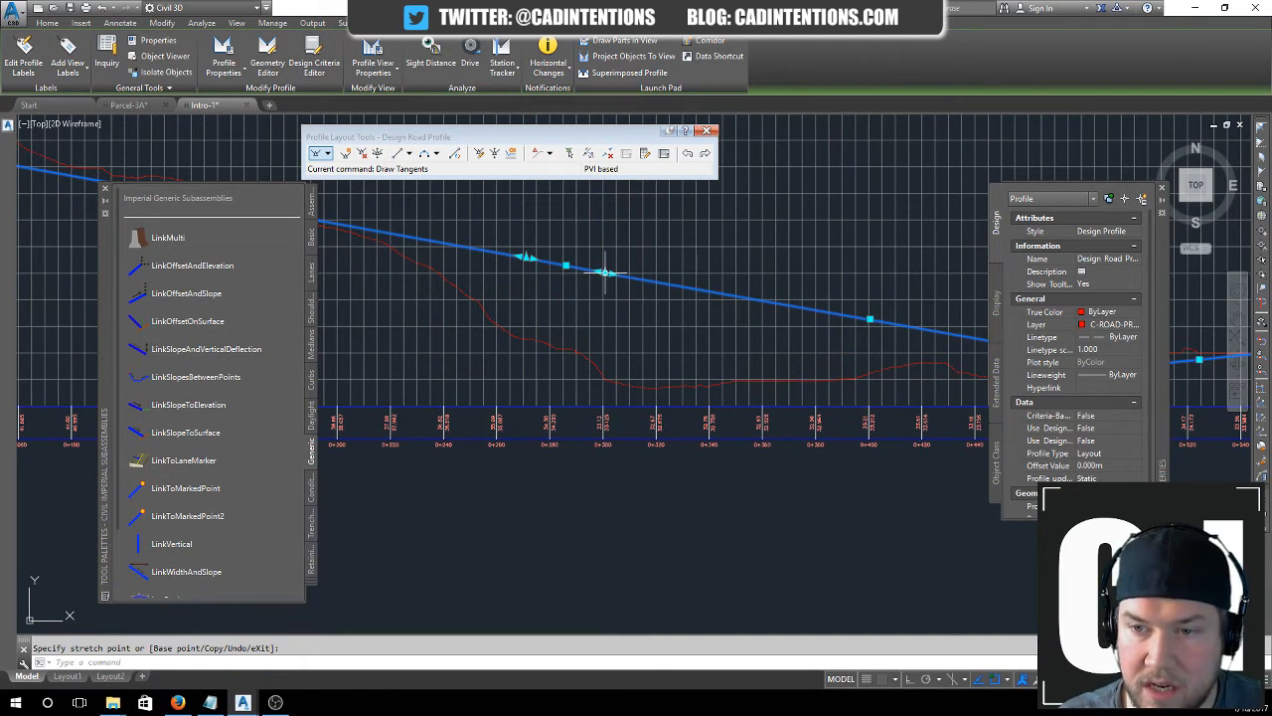
left_click(602, 297)
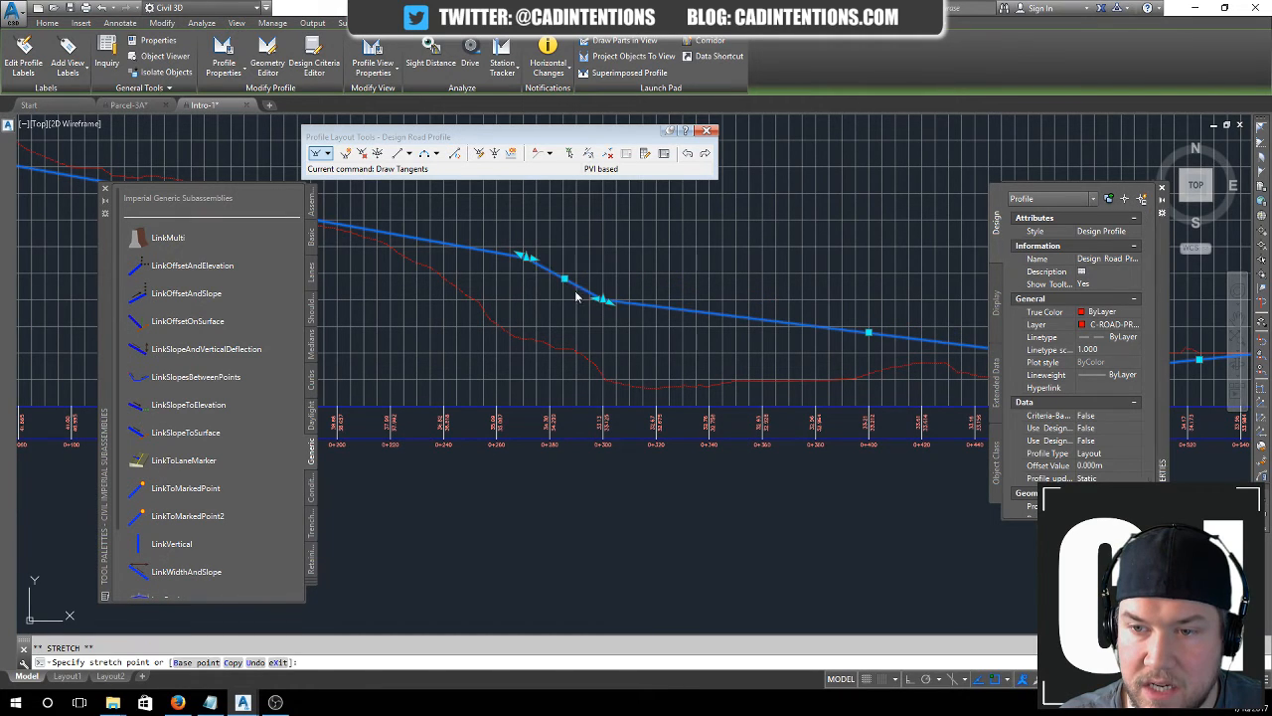
- Lower the PVI near station 0+270 slightly and drop the PVI at station 0+300 to the next grid line below
left_click(527, 256)
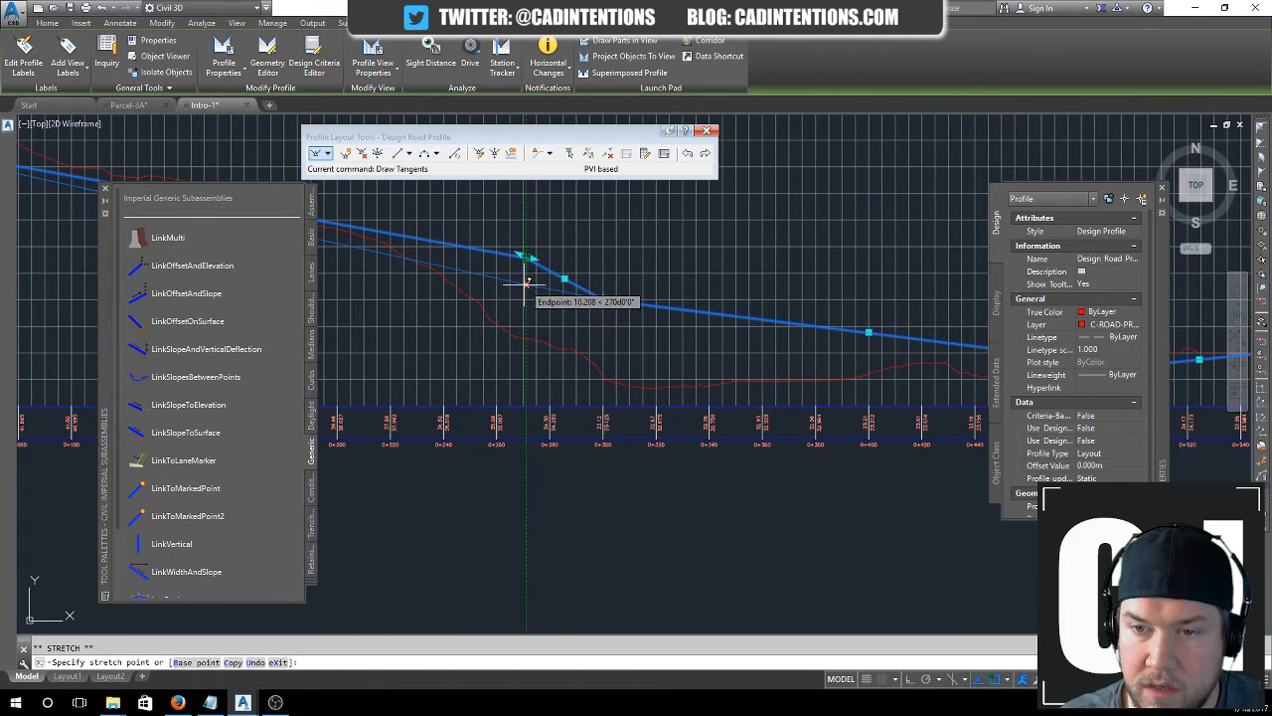
left_click(525, 285)
left_click(604, 299)
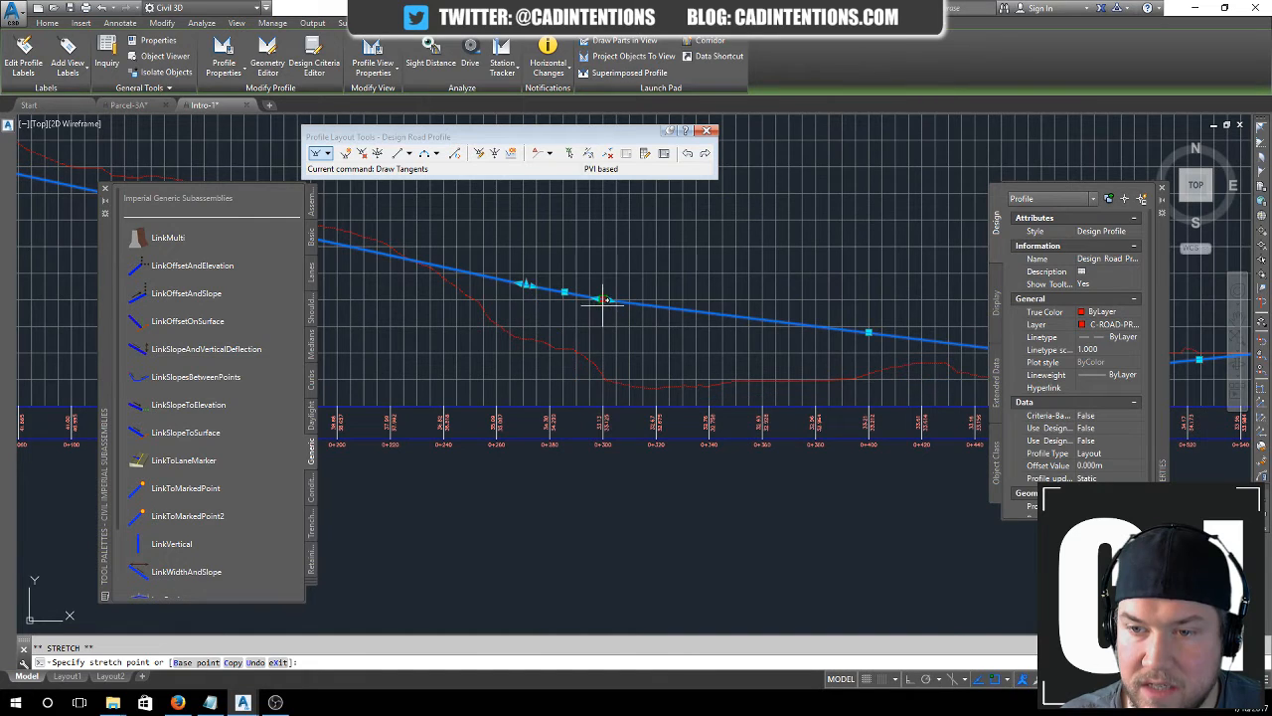
scroll(603, 298, "up", 3)
key("F3")
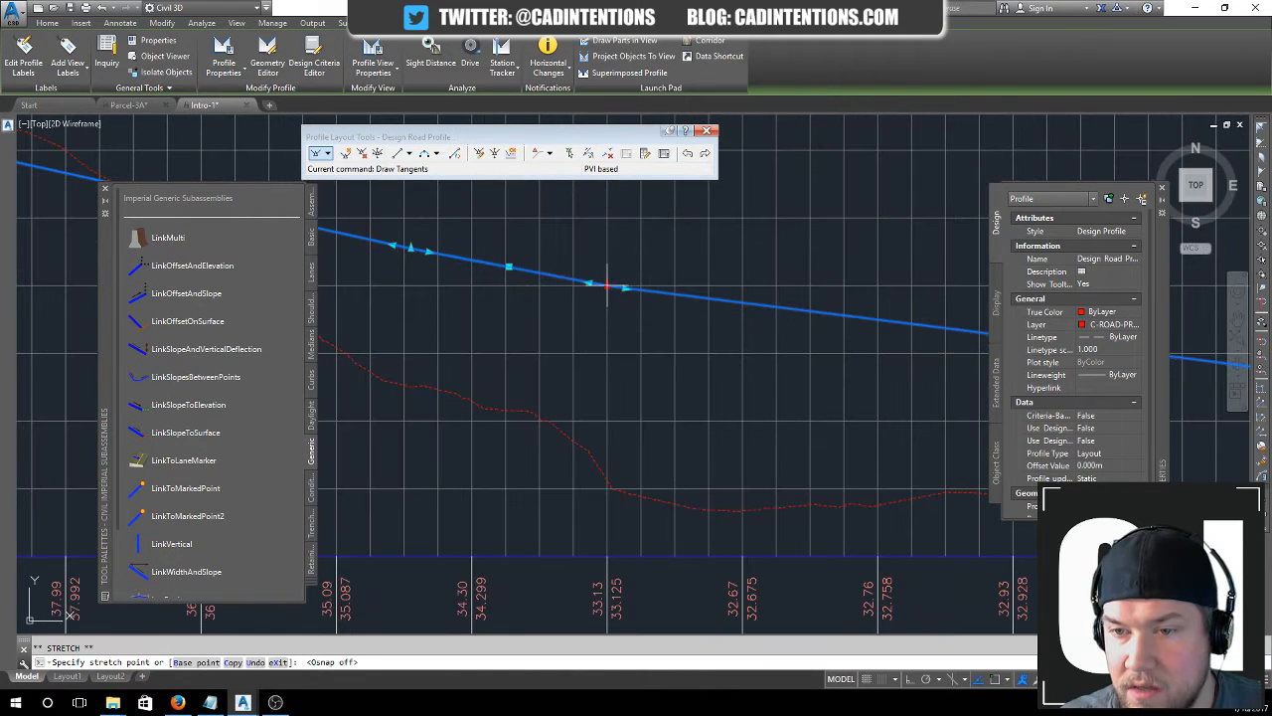
key("F3")
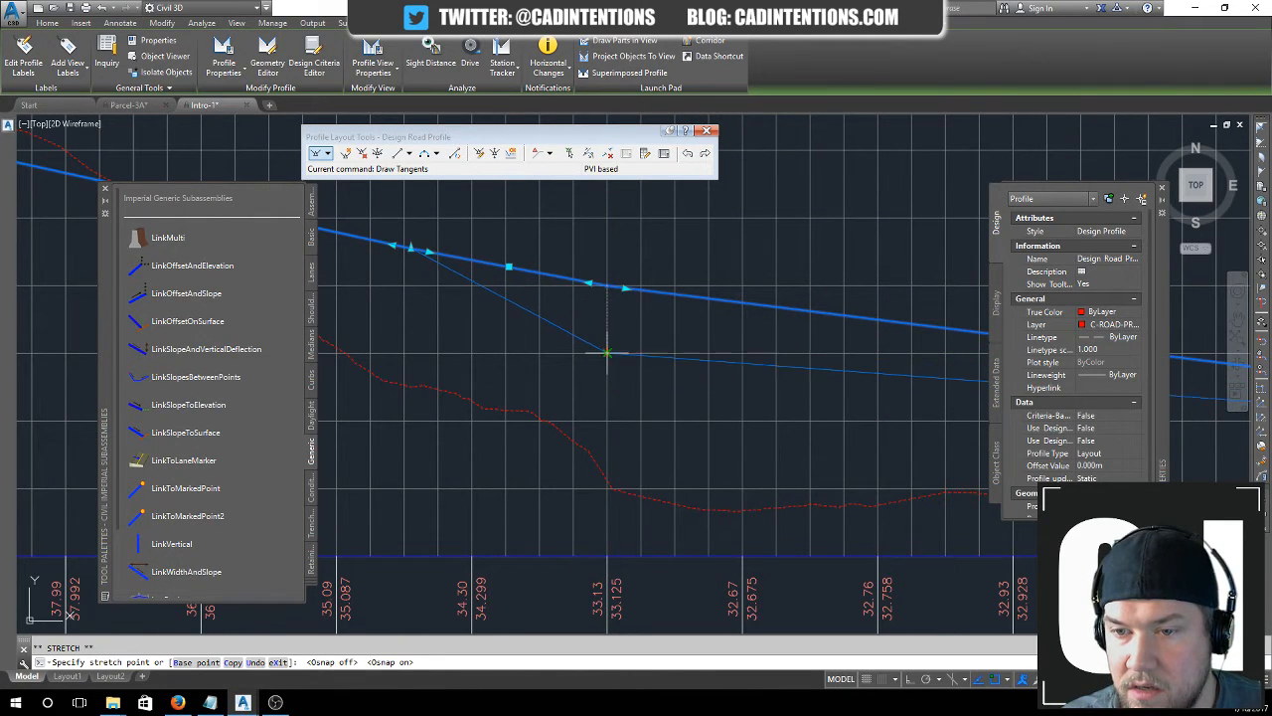
left_click(606, 353)
- Raise the design profile's PVI at station 0+500 above the existing ground with object snap off
scroll(604, 334, "down", 2)
scroll(755, 338, "down", 2)
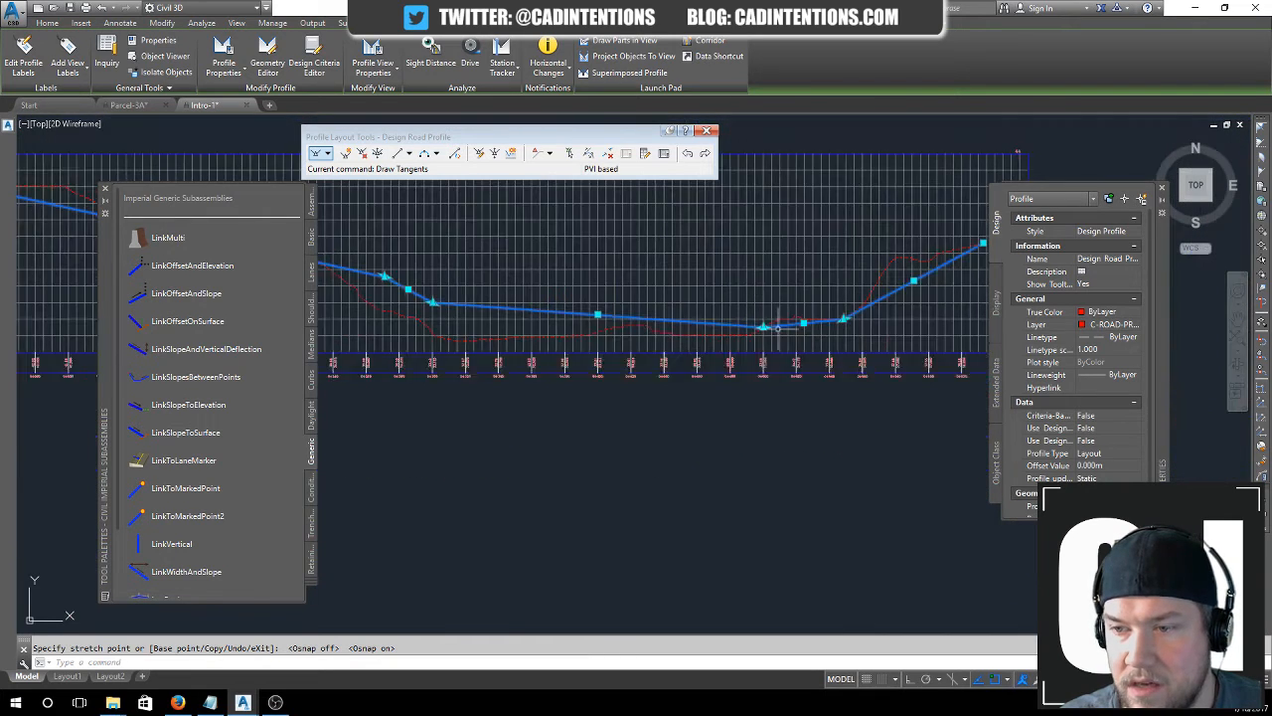
scroll(741, 328, "up", 2)
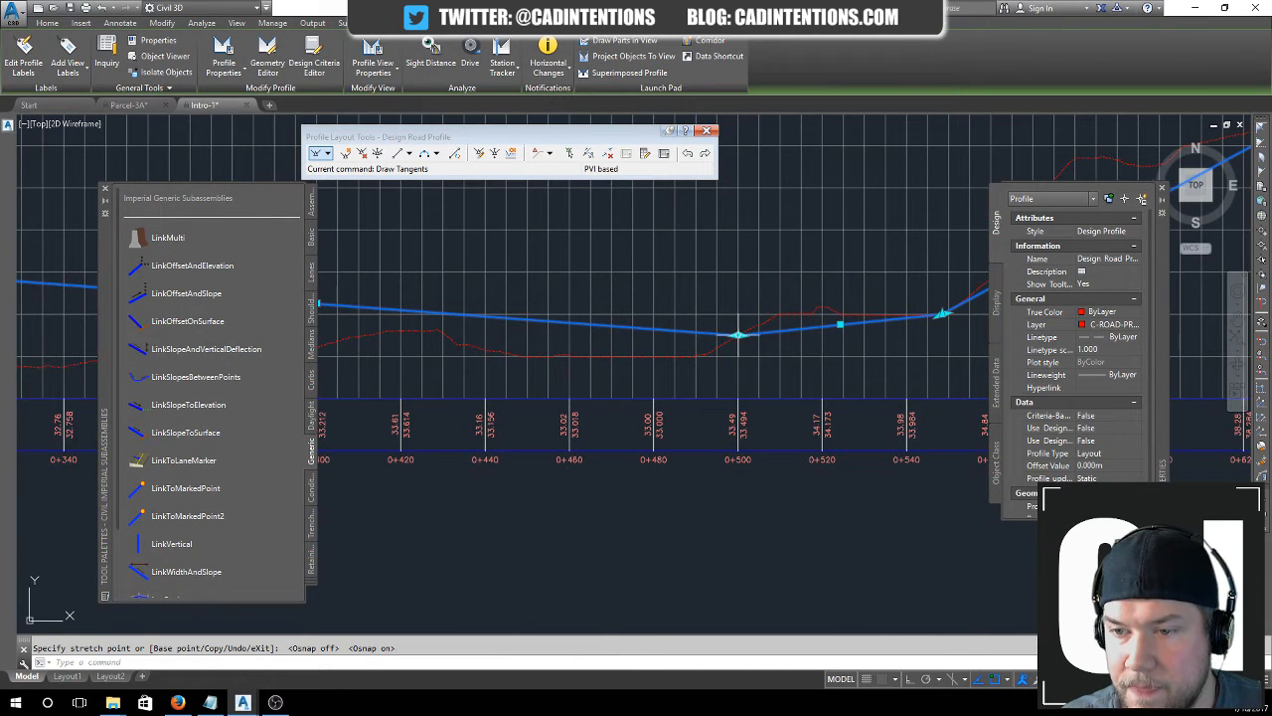
left_click(738, 335)
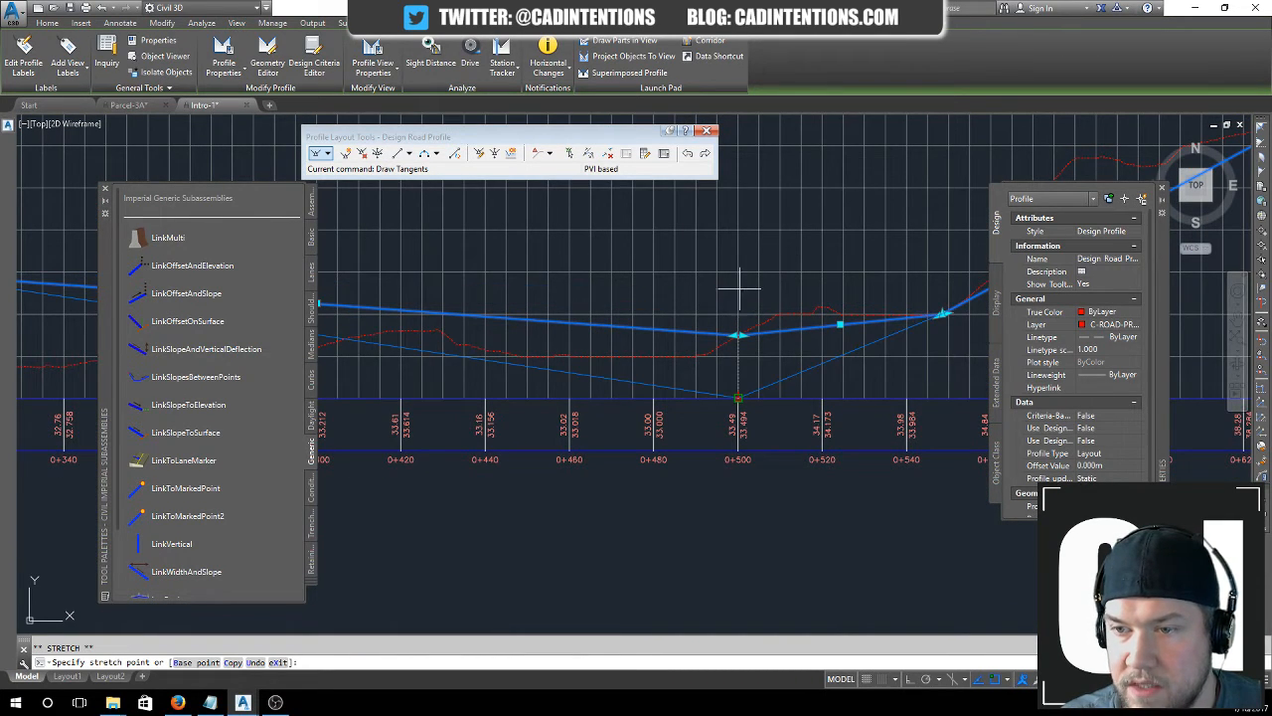
key("F3")
left_click(739, 286)
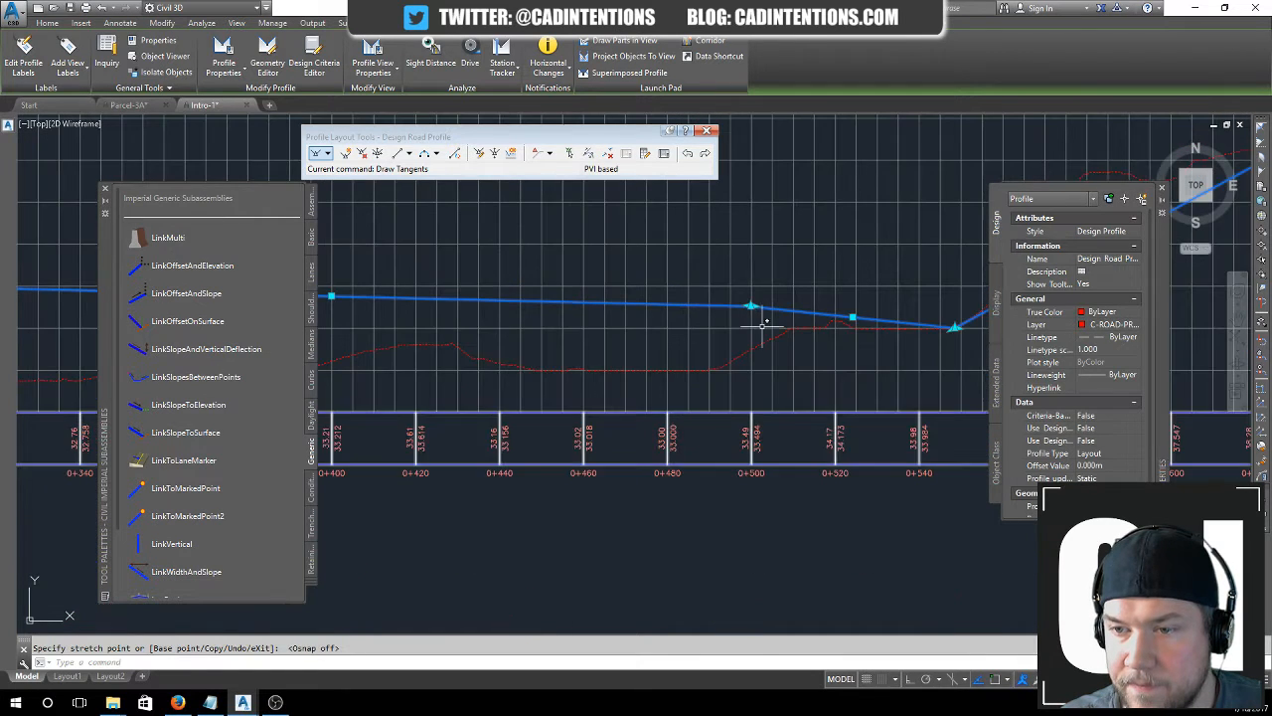
- Raise the design profile's PVI between stations 0+540 and 0+560 by about one grid line, above the existing ground
scroll(585, 327, "down", 2)
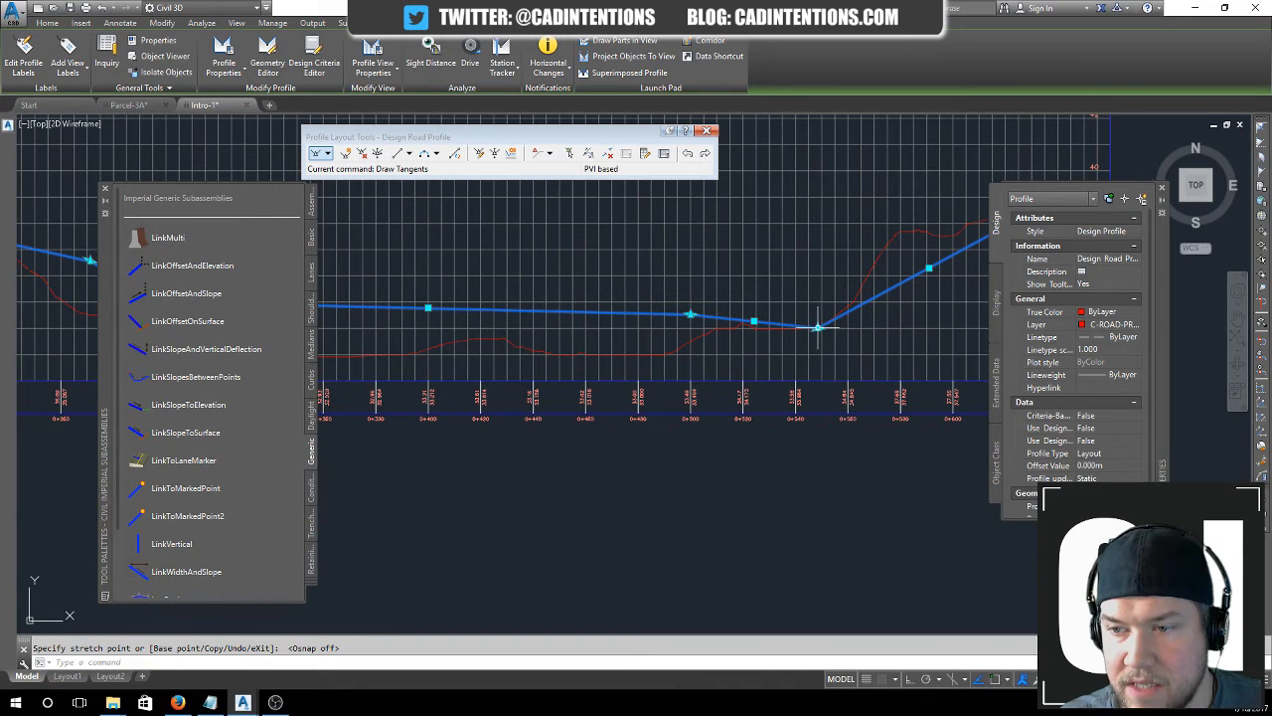
key("Escape")
scroll(815, 326, "up", 3)
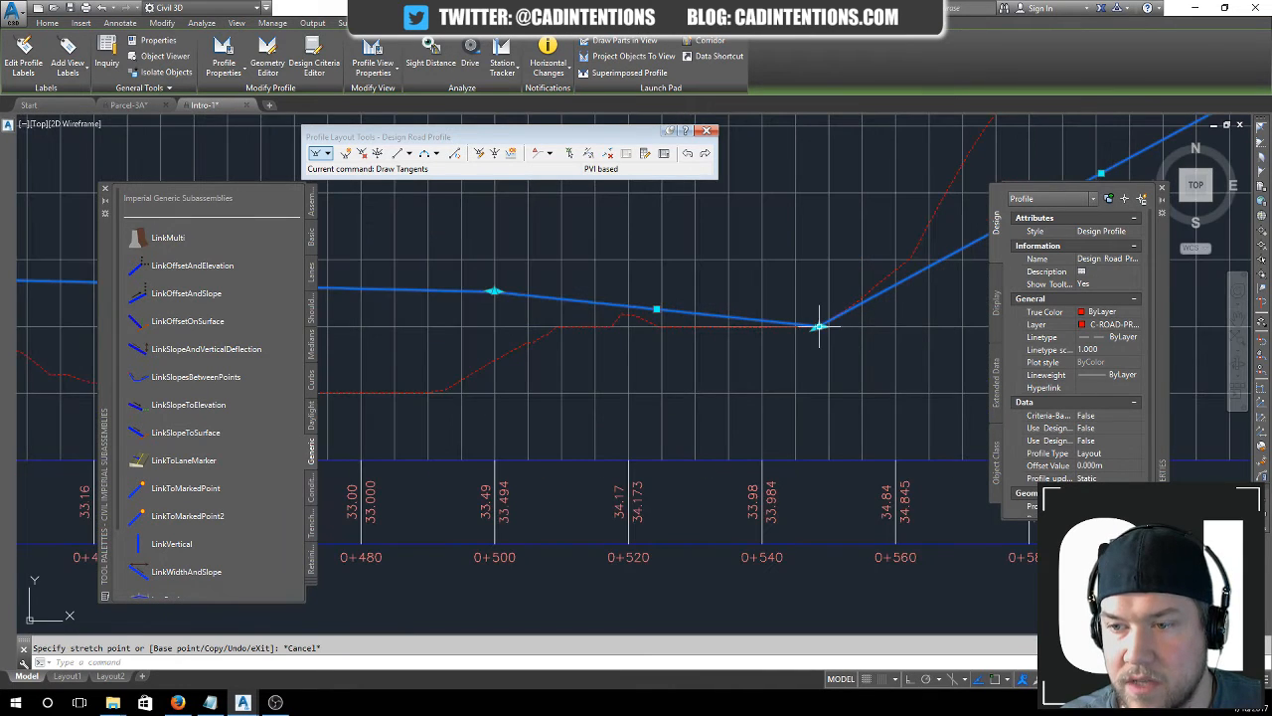
left_click(819, 326)
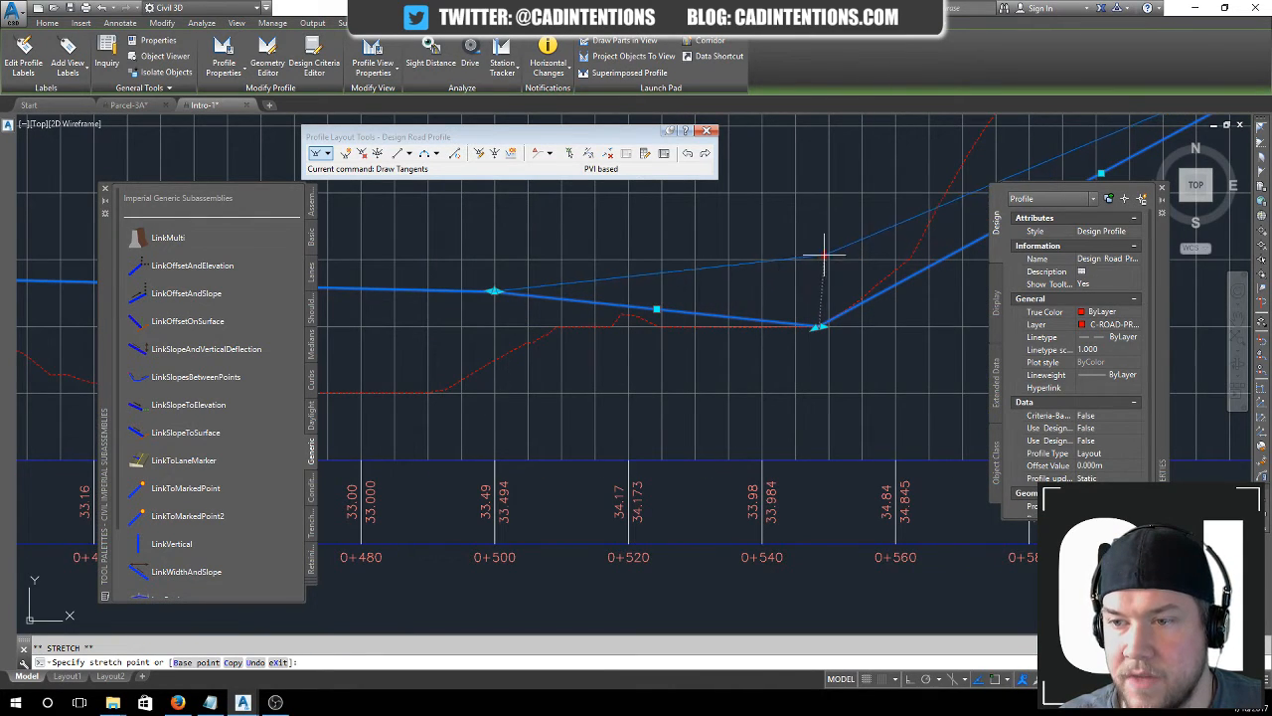
left_click(823, 254)
scroll(597, 221, "down", 5)
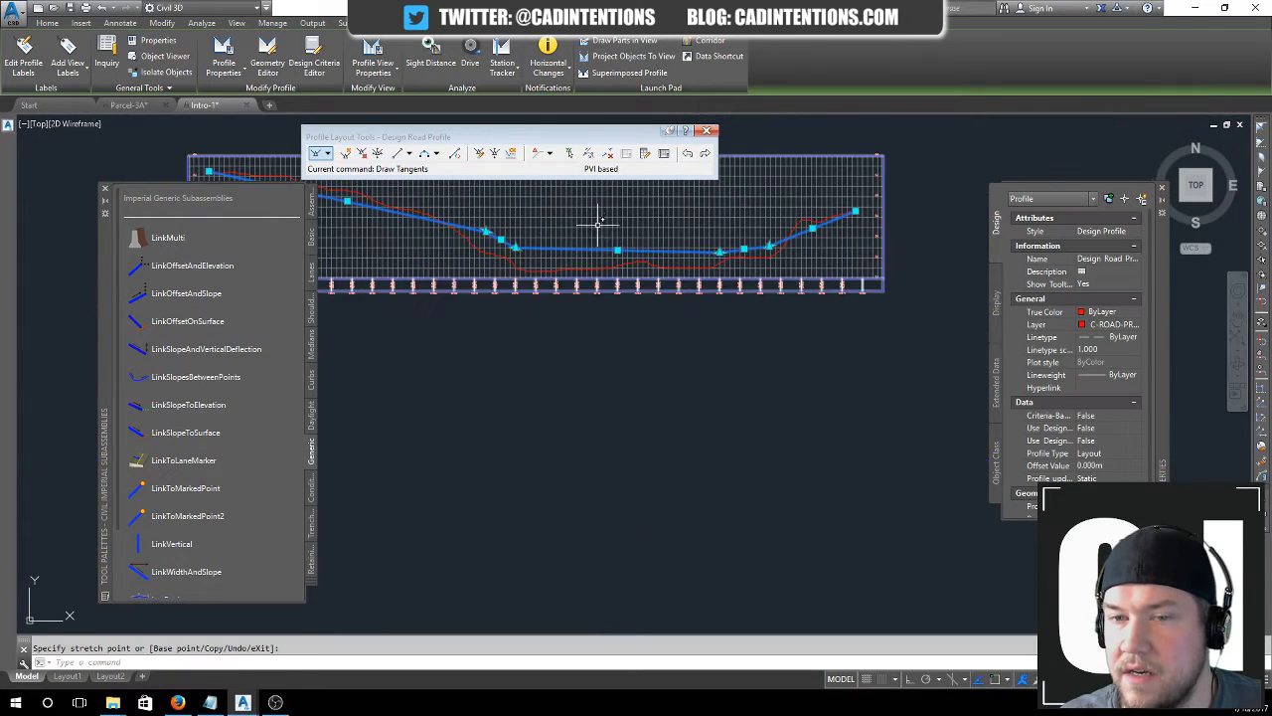
scroll(597, 220, "down", 3)
key("Escape")
- Rebuild the out-of-date test road corridor and the PASTE-EG + DESIGN surface
mouse_move(13, 133)
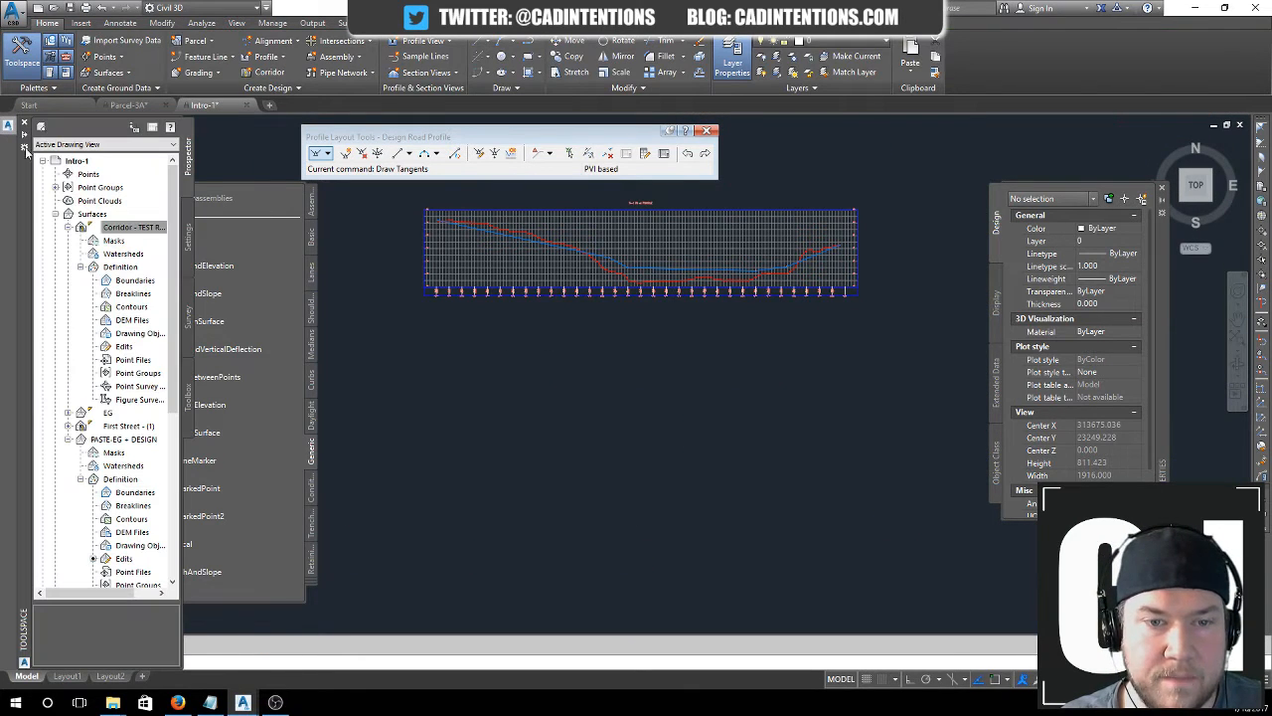
scroll(129, 432, "down", 7)
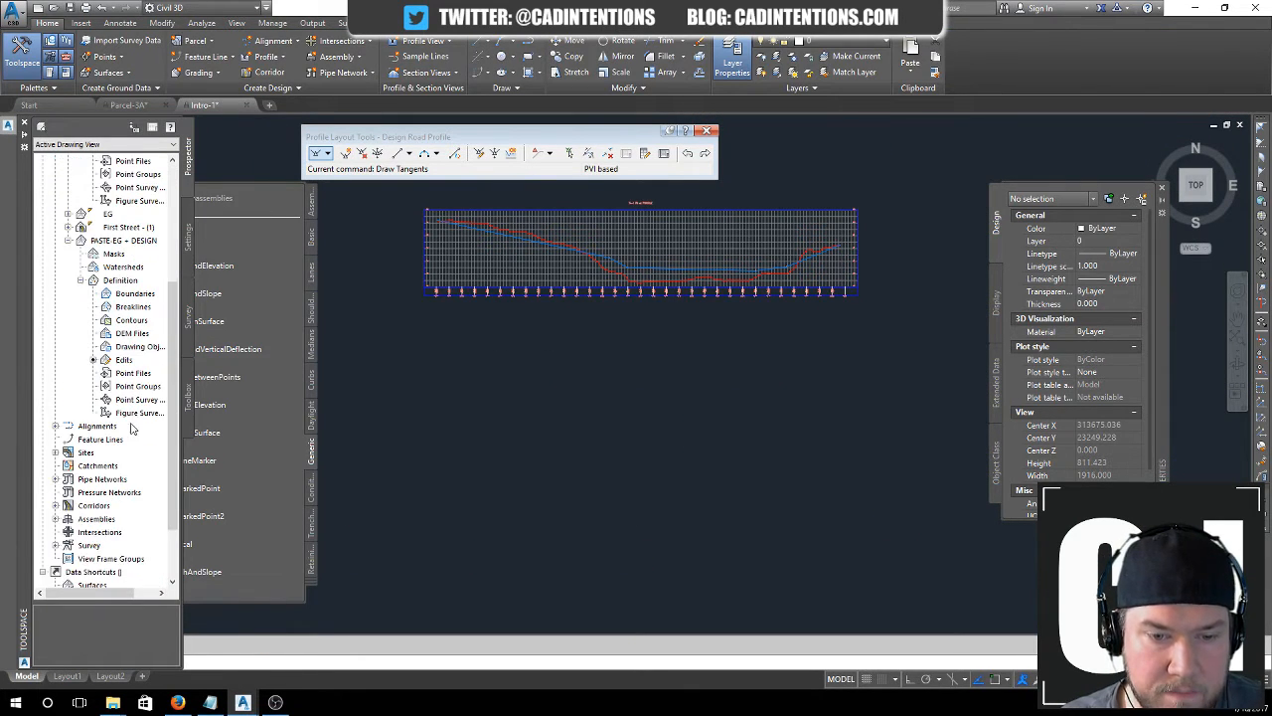
left_click(99, 428)
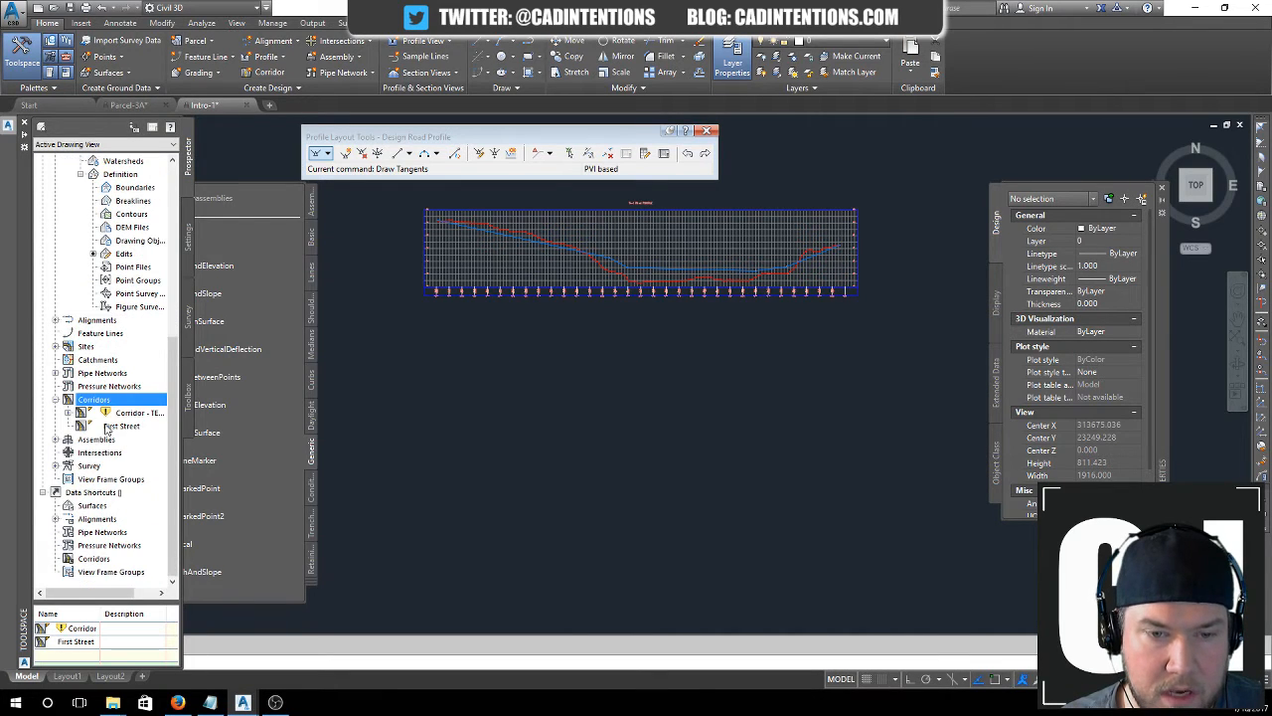
right_click(127, 412)
left_click(204, 459)
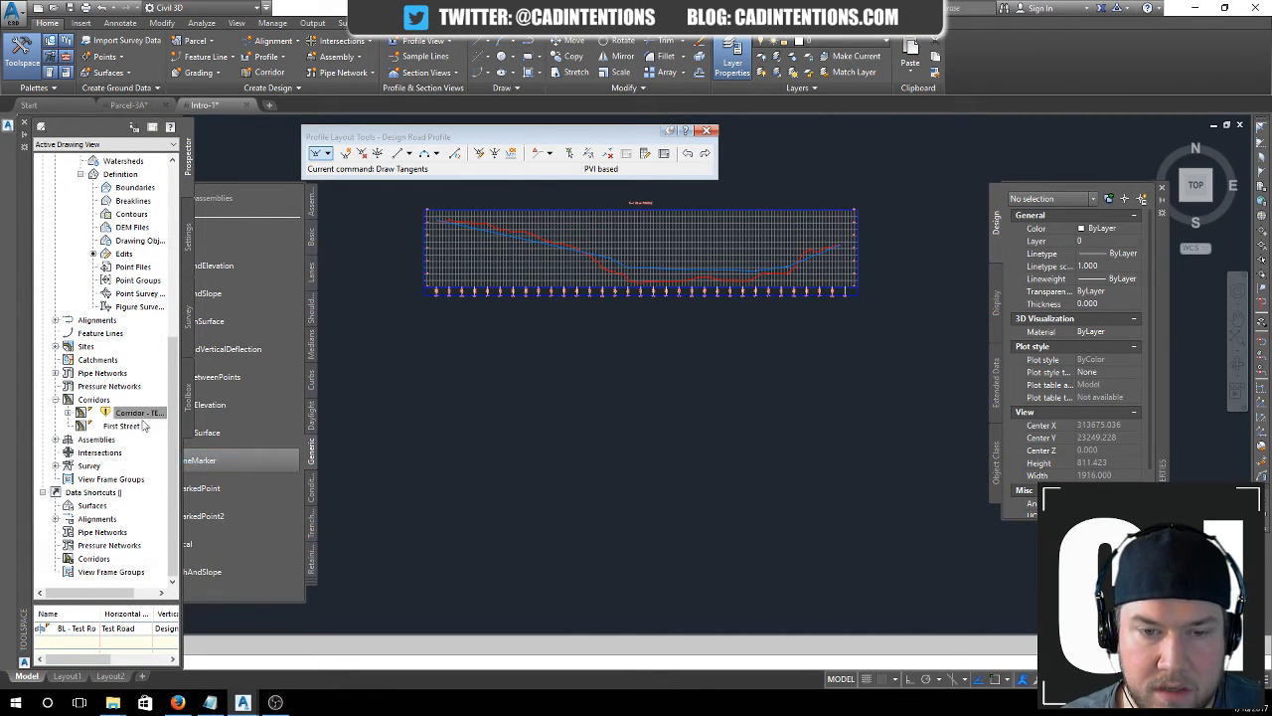
right_click(141, 293)
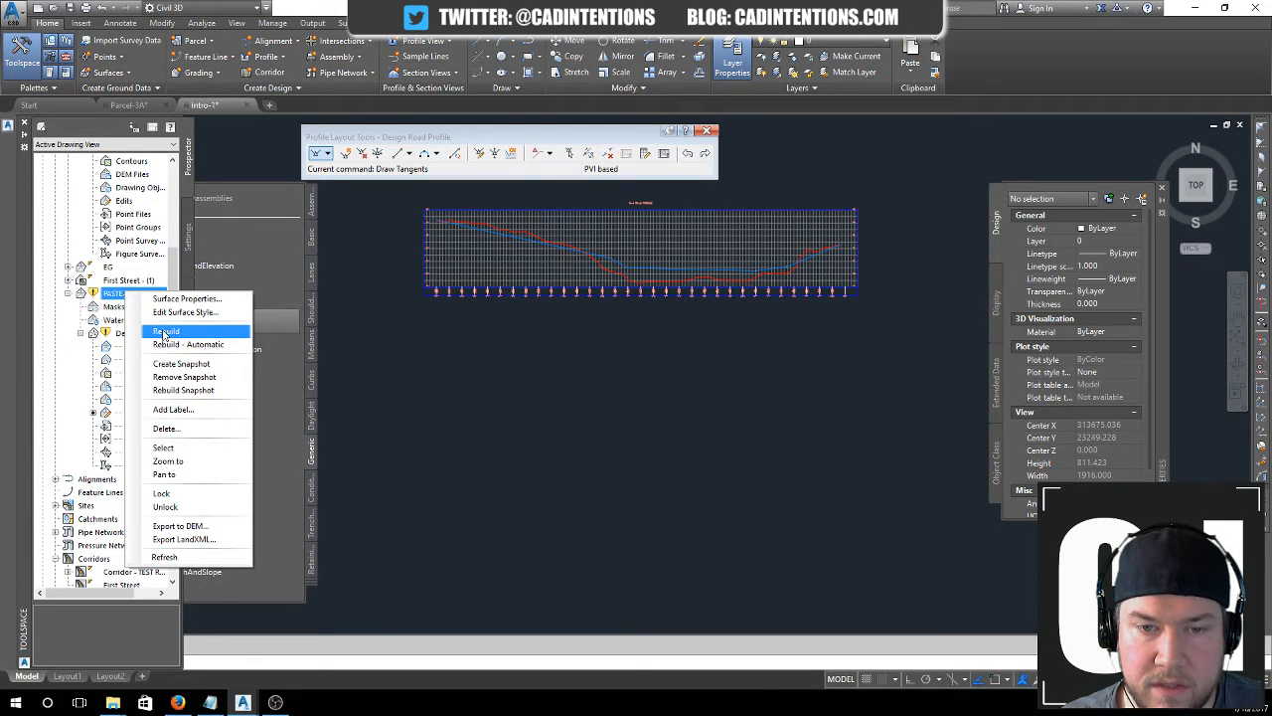
left_click(166, 332)
- Open the PASTE-EG + DESIGN surface in the Object Viewer with the Shaded visual style and tilt it into 3D
scroll(514, 347, "down", 4)
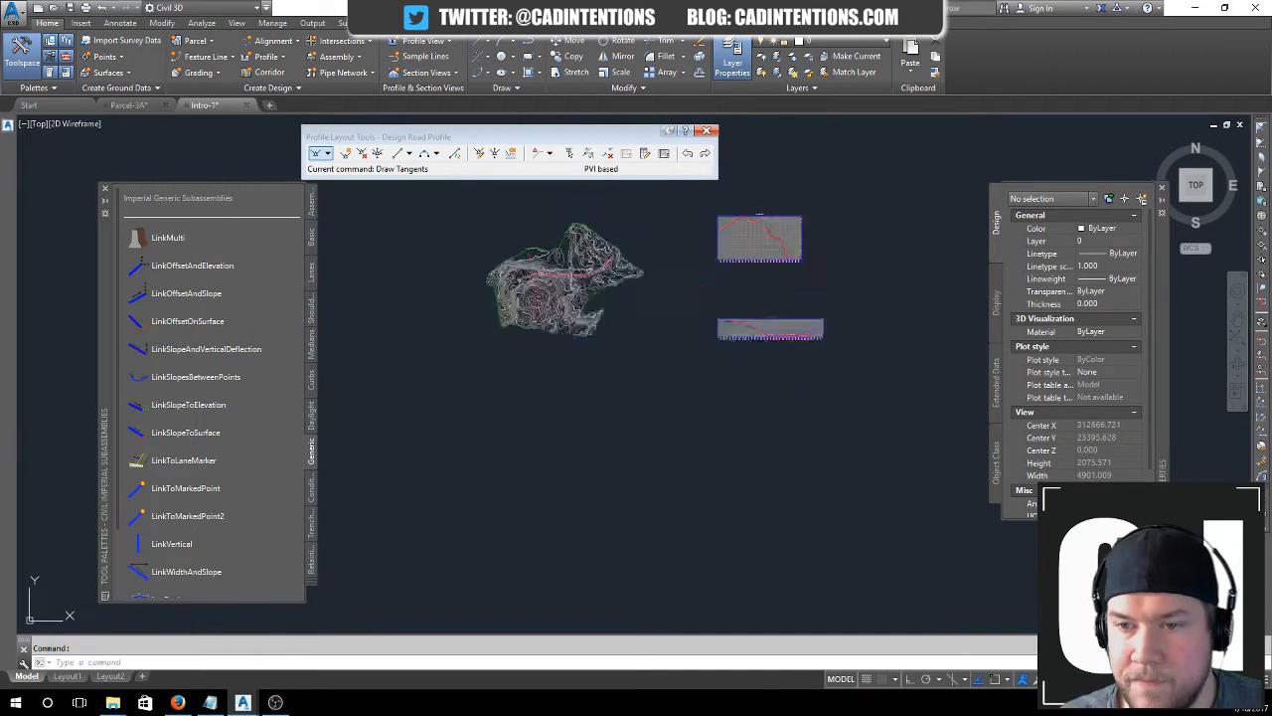
scroll(606, 291, "up", 6)
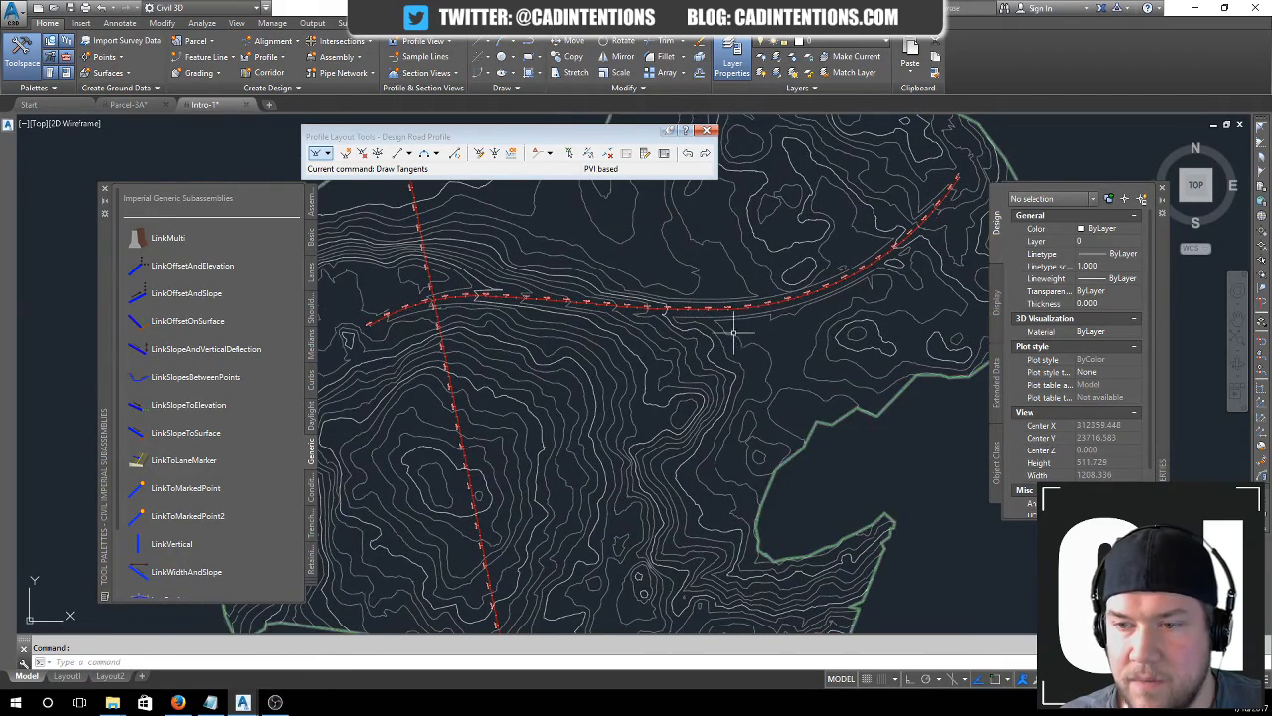
left_click(690, 276)
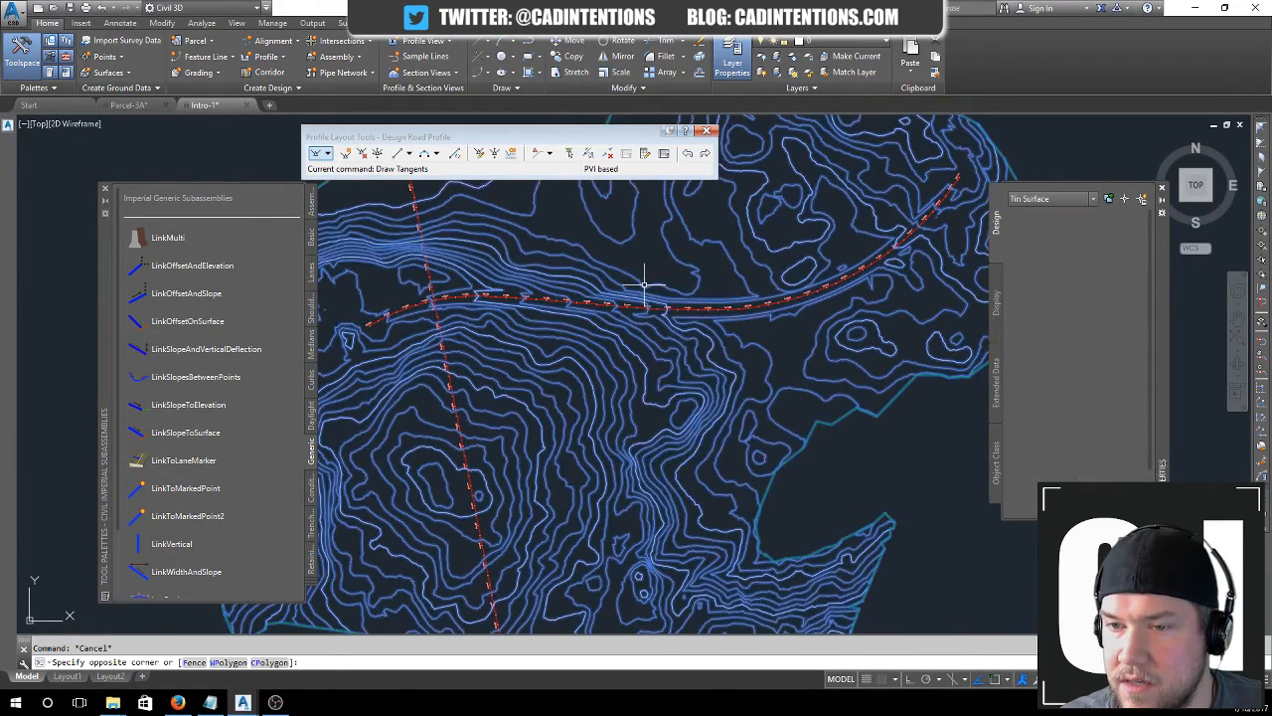
right_click(645, 286)
left_click(710, 473)
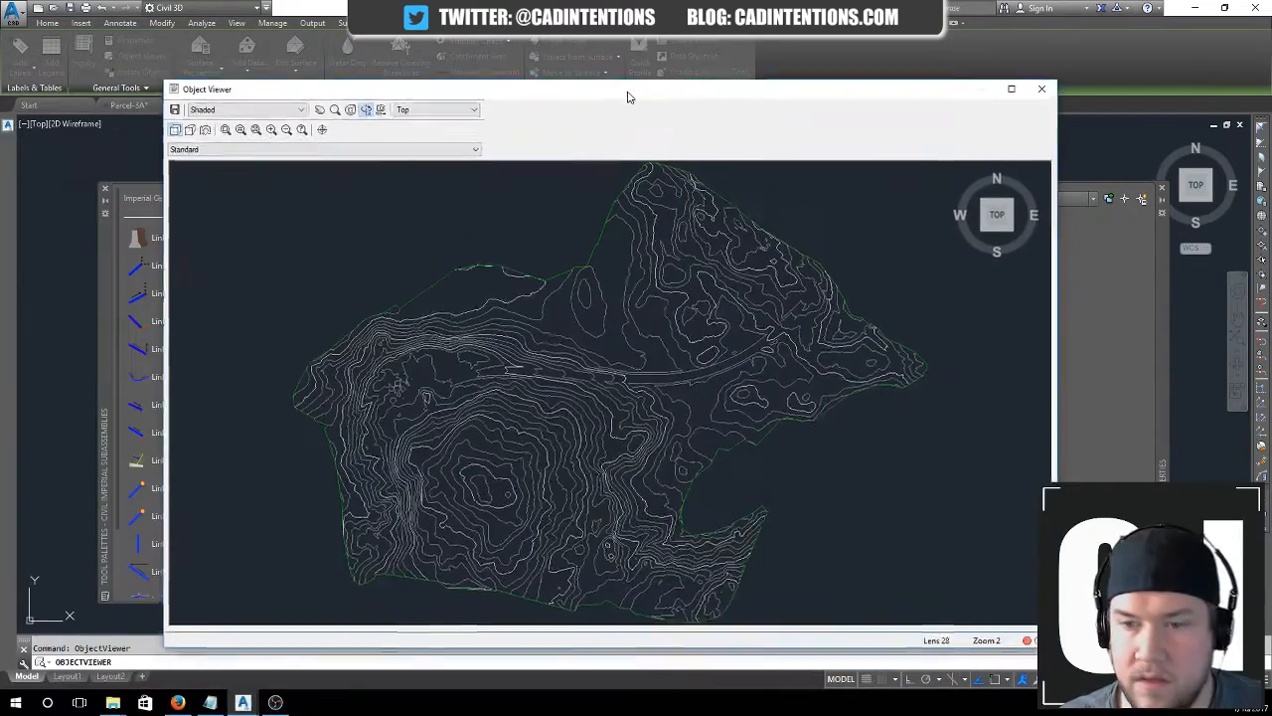
left_click(247, 107)
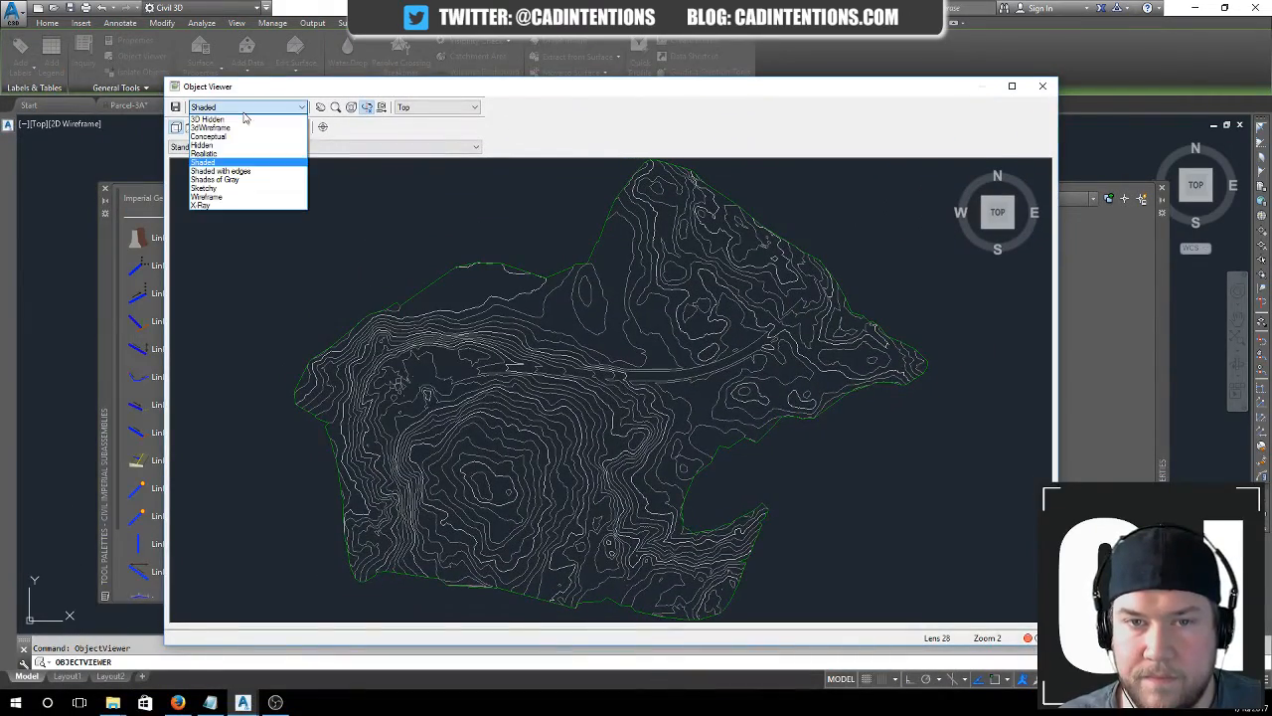
left_click(225, 169)
left_click_drag(578, 414, 615, 394)
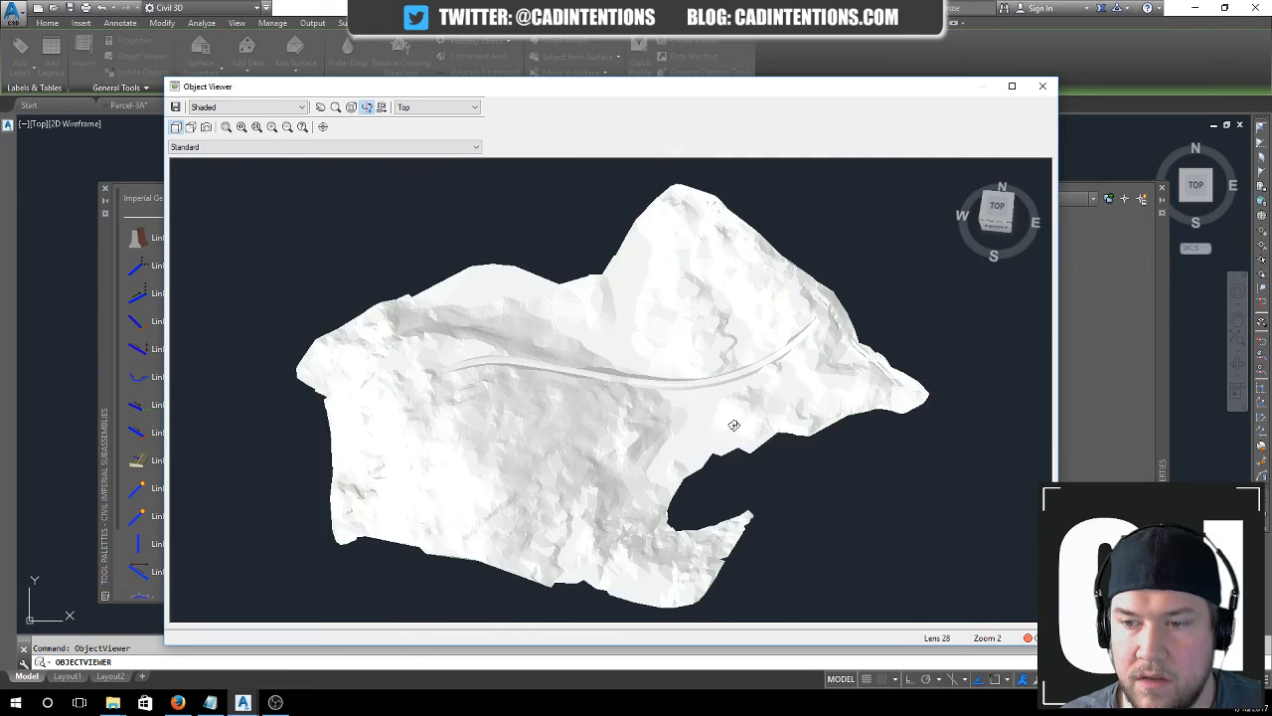
- Examine the road's curves and side slopes up close along its length on the shaded surface
scroll(712, 425, "up", 4)
mouse_move(548, 449)
left_mouse_down()
mouse_move(565, 468)
mouse_move(846, 463)
mouse_move(781, 338)
mouse_move(632, 406)
left_mouse_up()
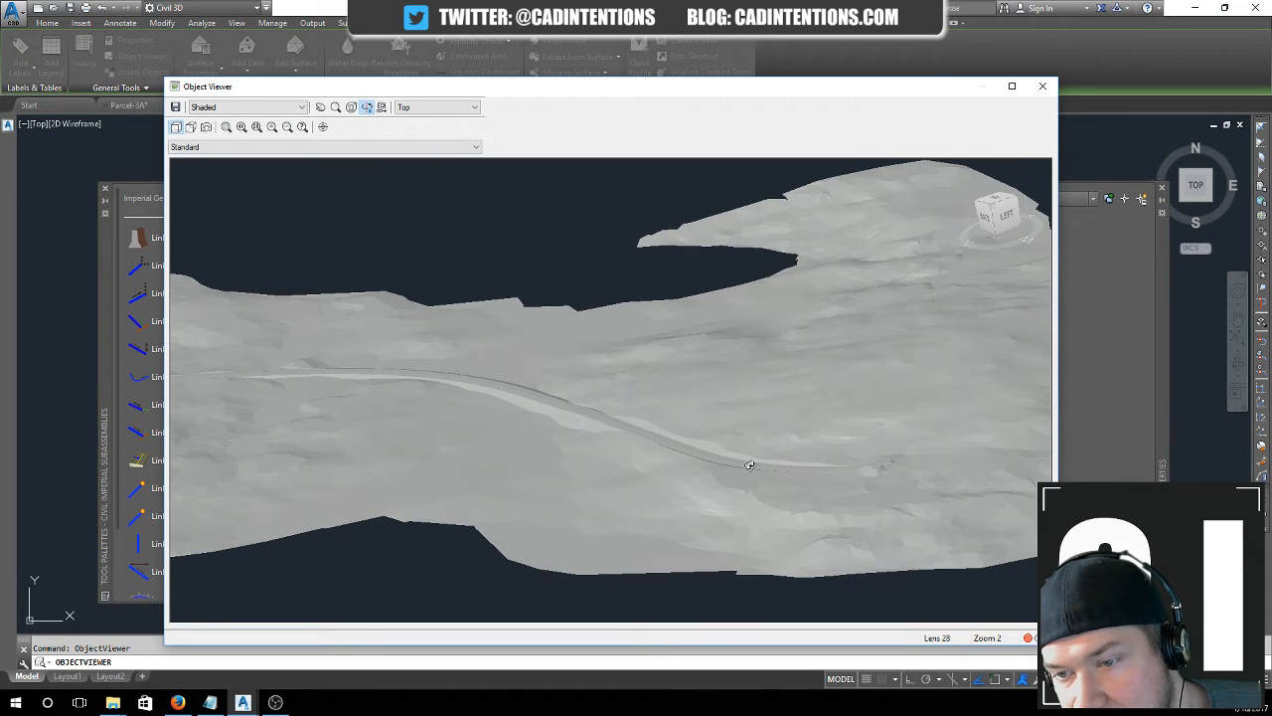
left_click_drag(749, 465, 576, 451)
scroll(499, 432, "up", 3)
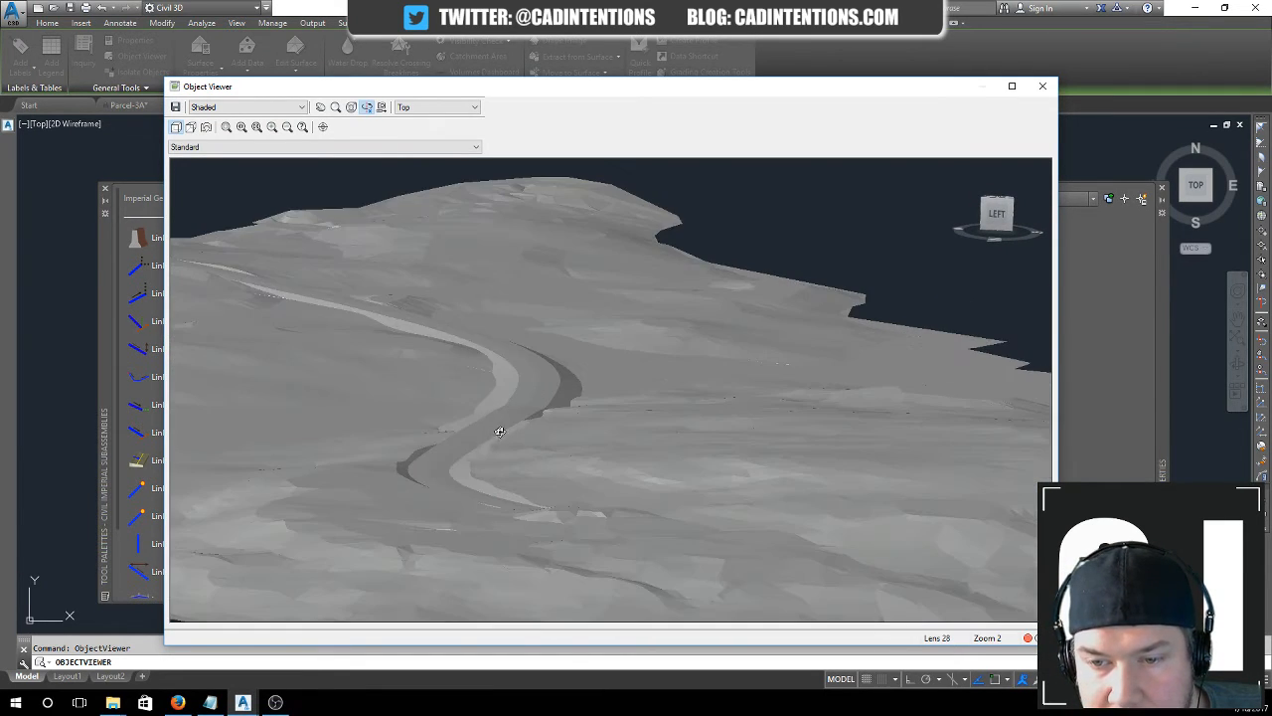
scroll(466, 486, "up", 3)
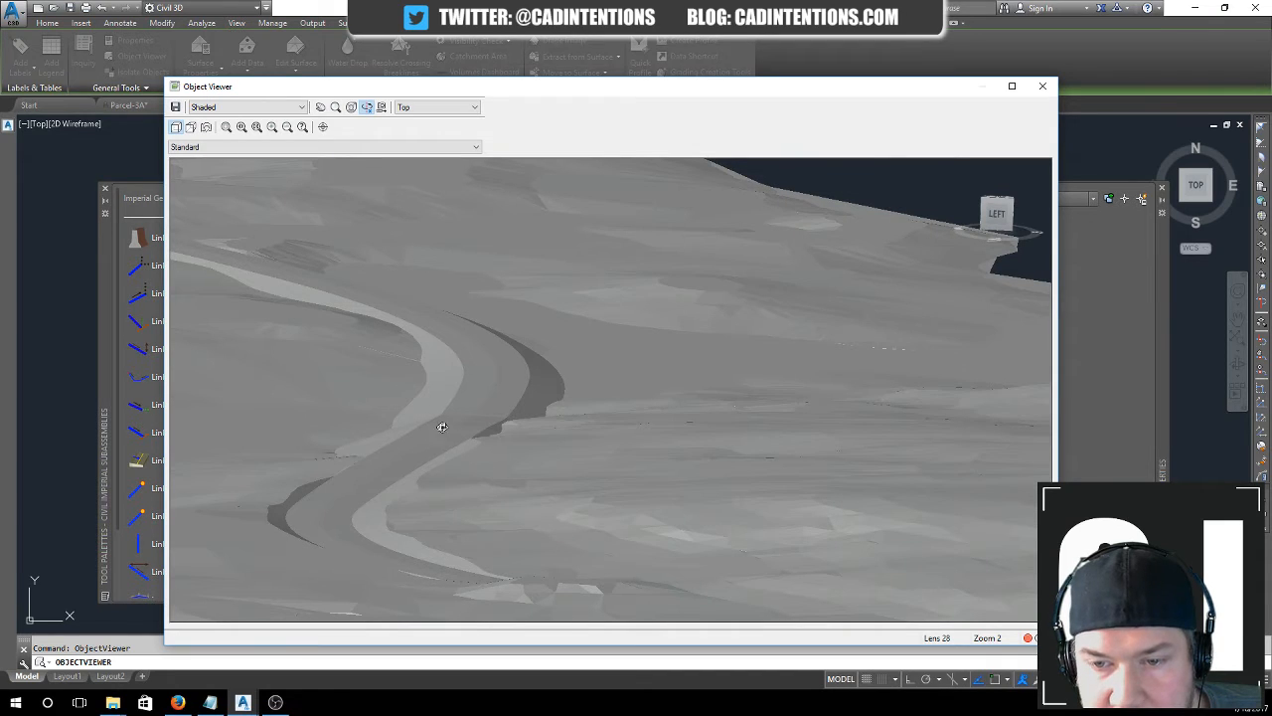
middle_click_drag(452, 313, 730, 480)
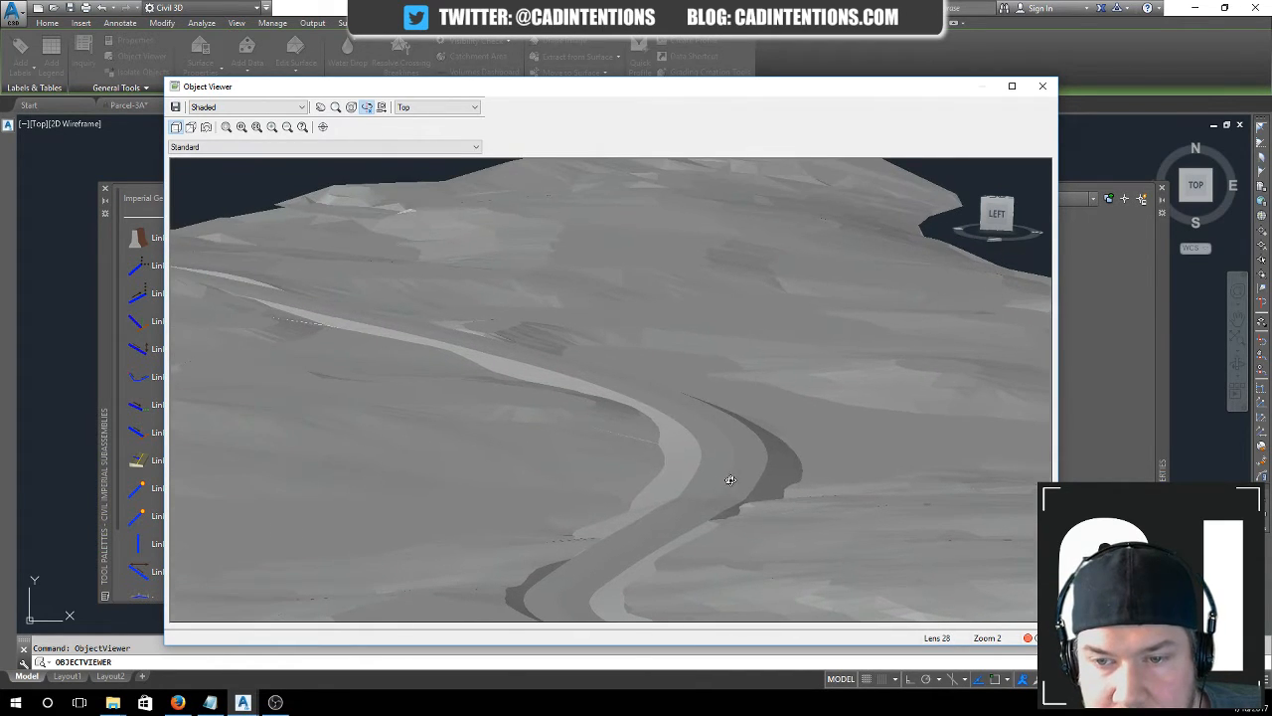
middle_click_drag(288, 293, 627, 364)
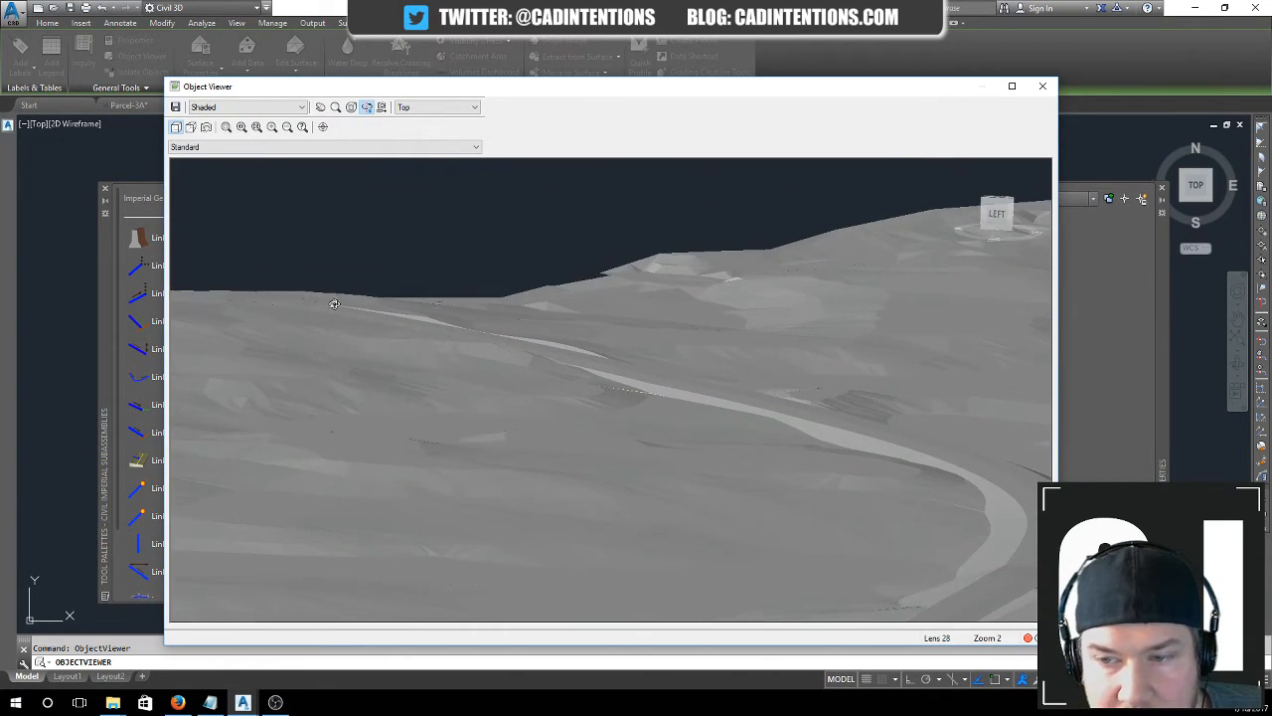
middle_click_drag(879, 490, 697, 364)
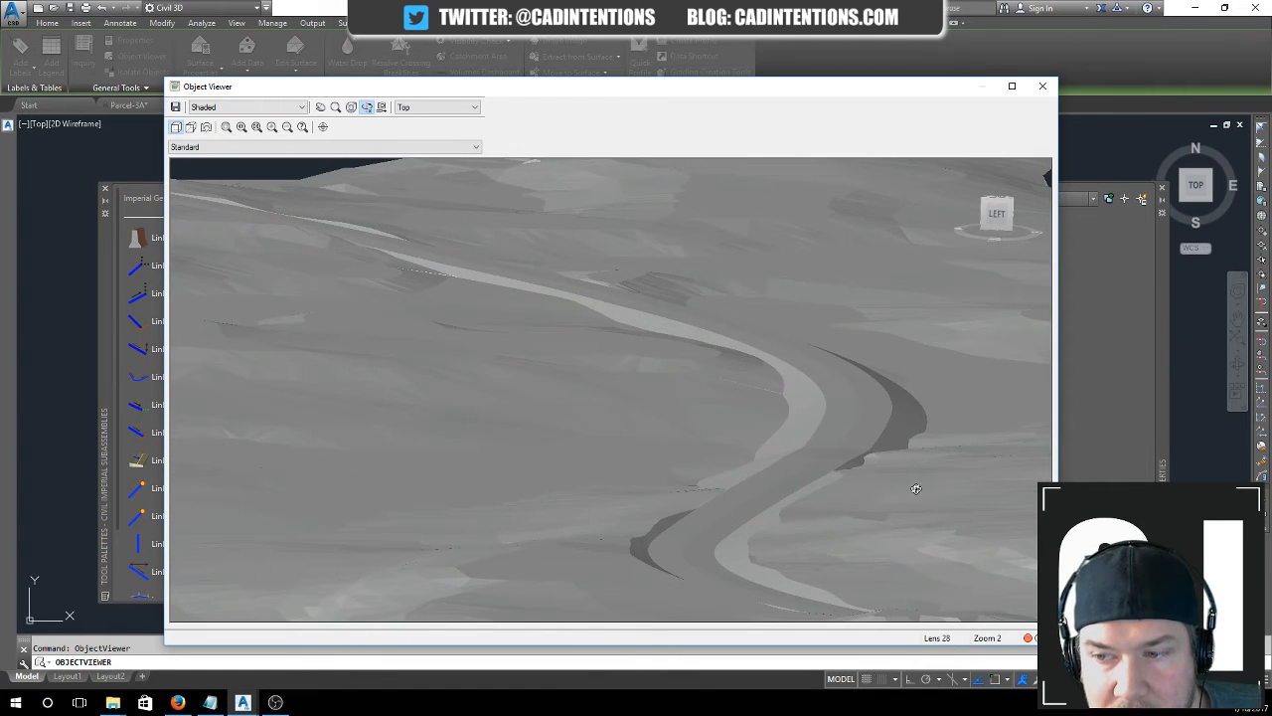
- Inspect the whole shaded surface and how the road sits in the terrain from the opposite side
scroll(915, 488, "down", 8)
left_click_drag(787, 471, 557, 483)
left_click_drag(707, 469, 644, 455)
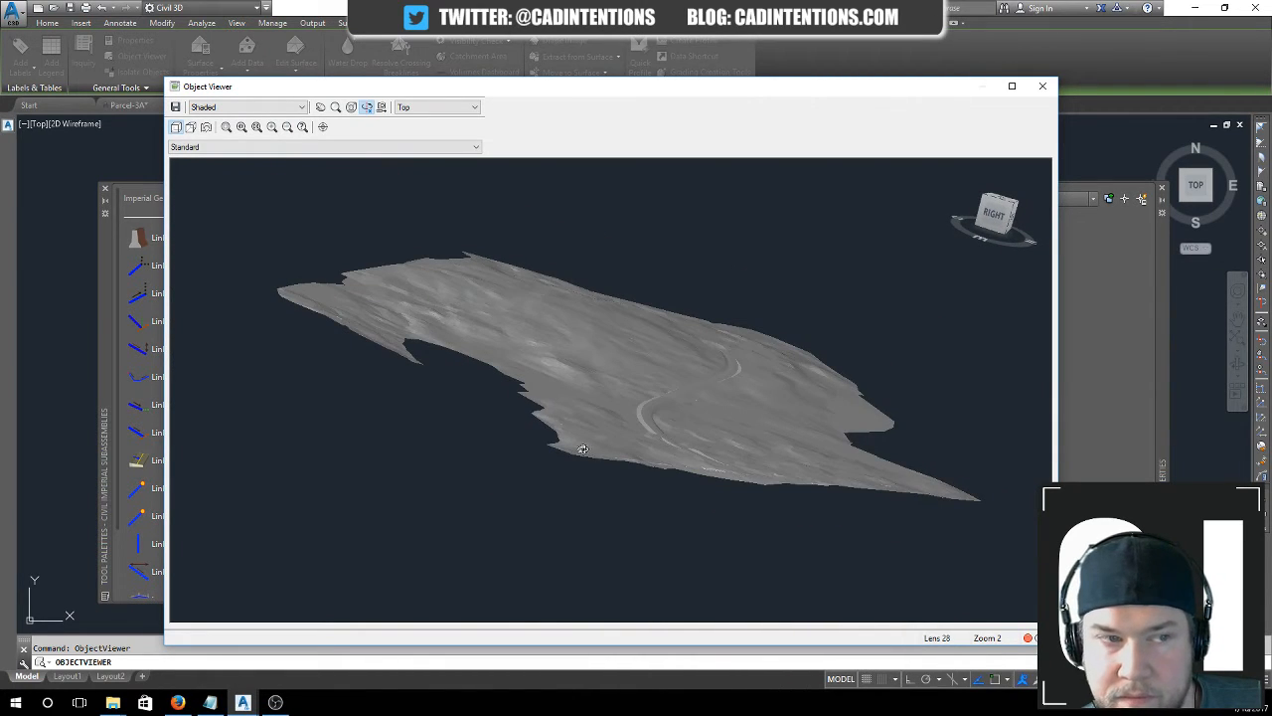
left_click_drag(755, 453, 622, 440)
scroll(640, 416, "up", 3)
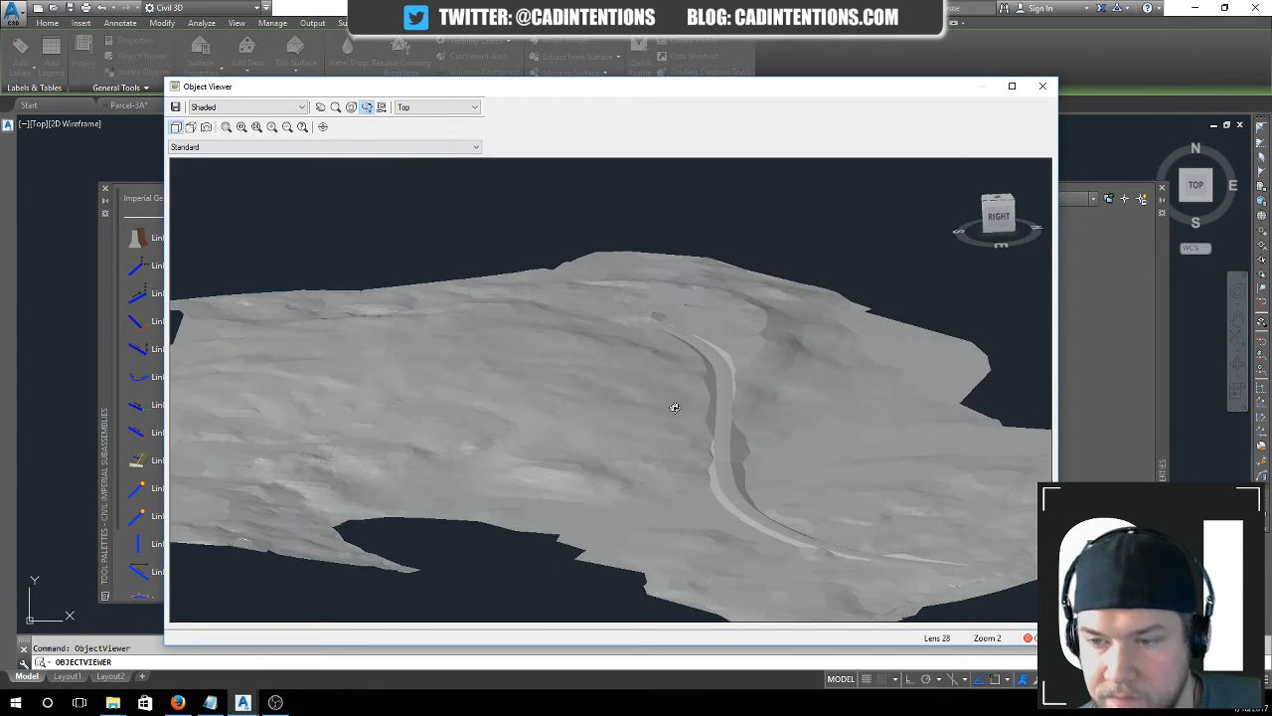
left_click_drag(665, 396, 579, 343)
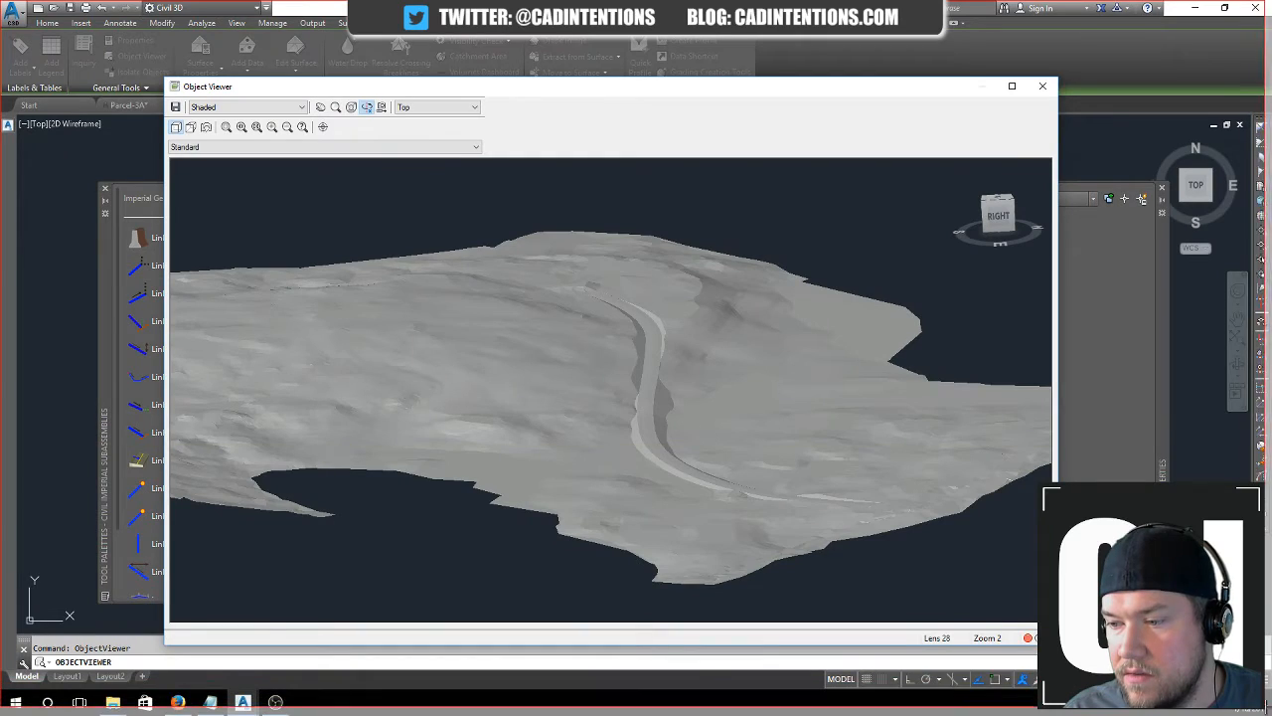
- Capture the full screen with the 3D surface view in Snipping Tool, save the snip and close the tool
left_click_drag(1266, 707, 1271, 715)
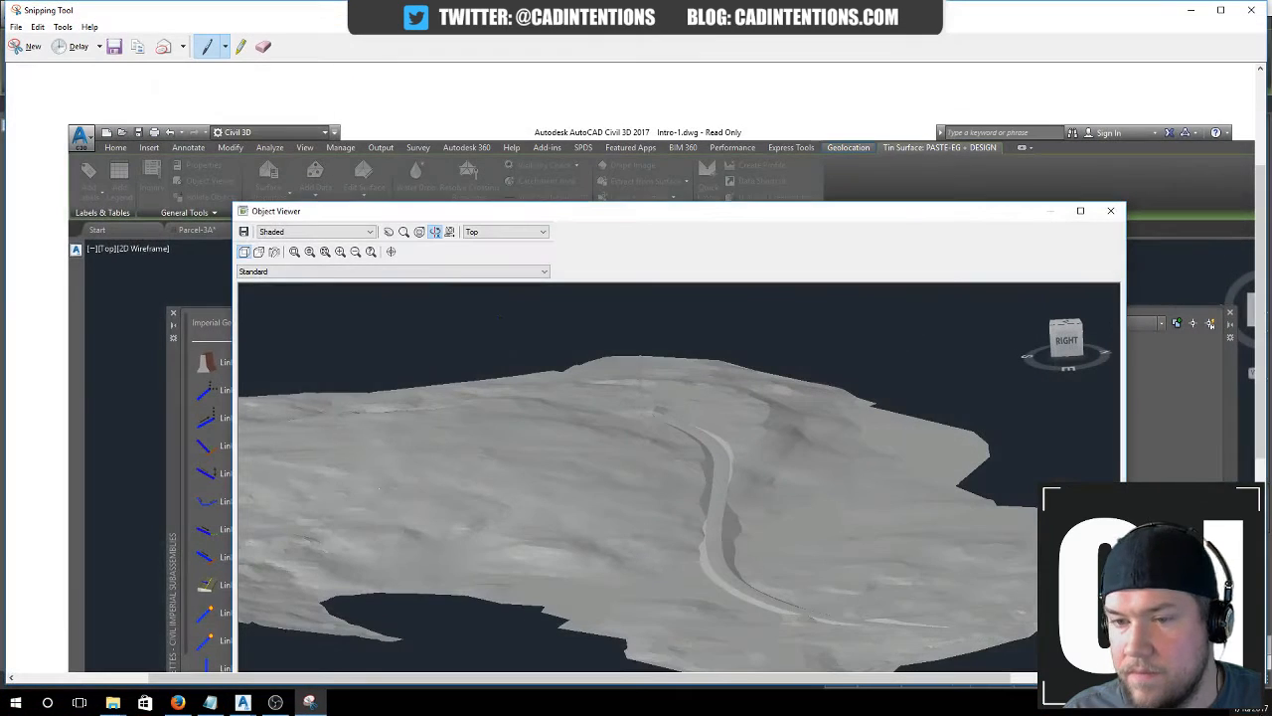
left_click(113, 49)
left_click_drag(276, 25, 0, 35)
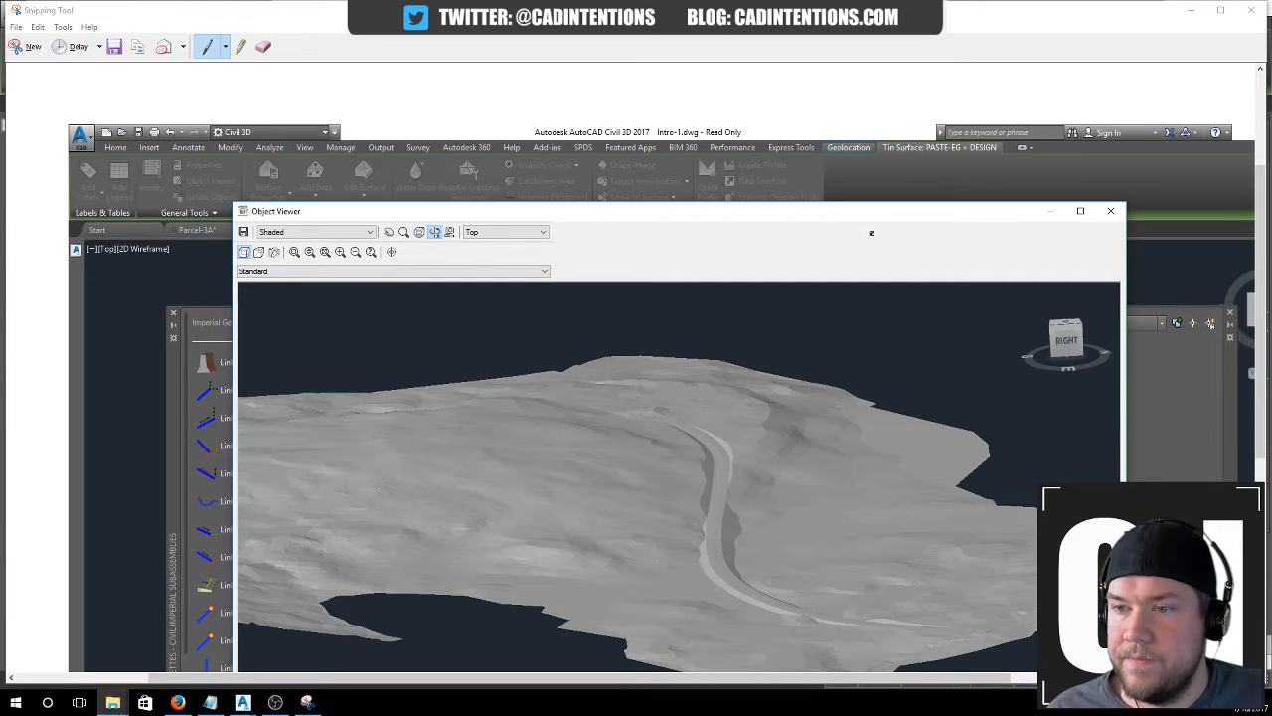
left_click(546, 20)
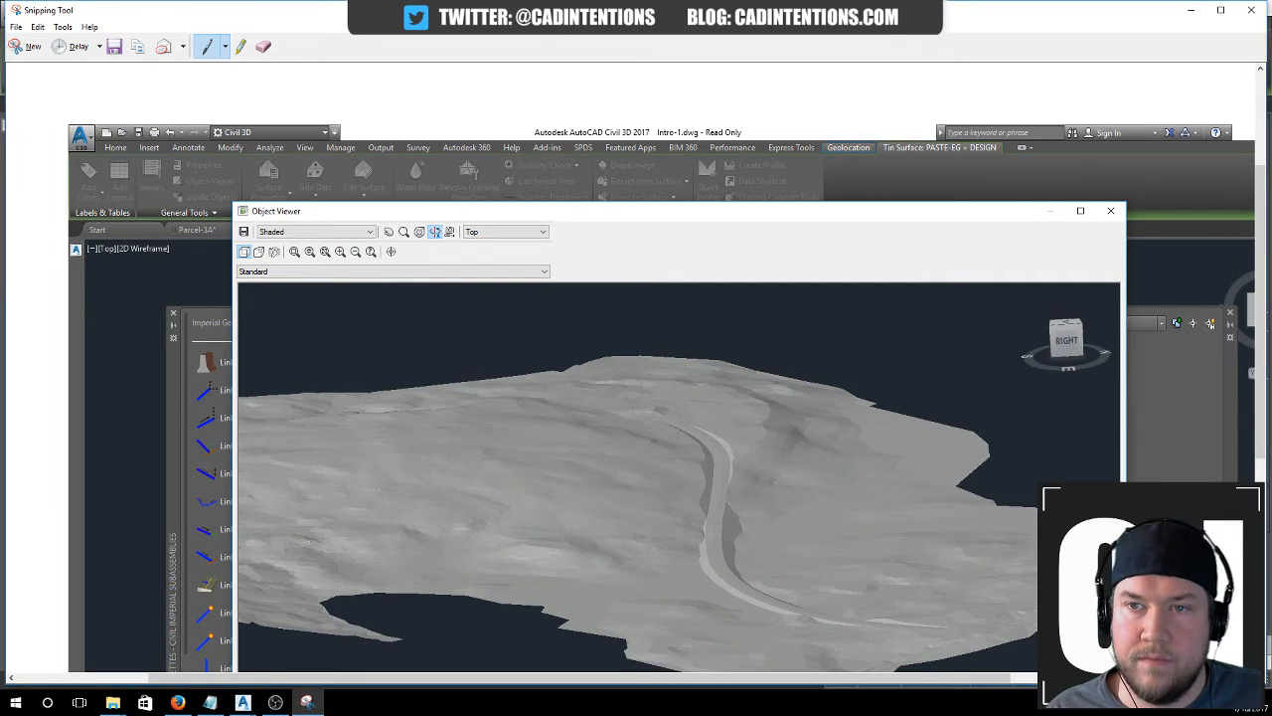
left_click(1252, 9)
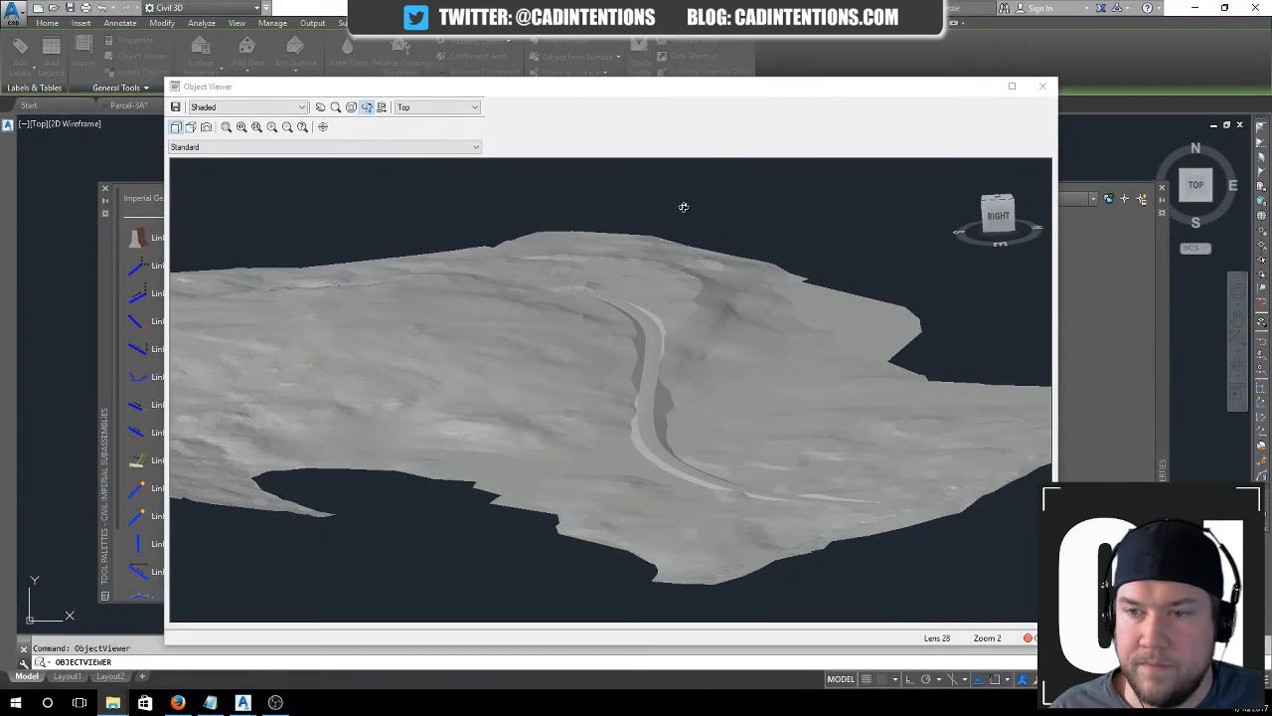
- Review the road's cut and fill slopes from several more angles, close the Object Viewer and clear the surface selection
left_click_drag(705, 380, 589, 492)
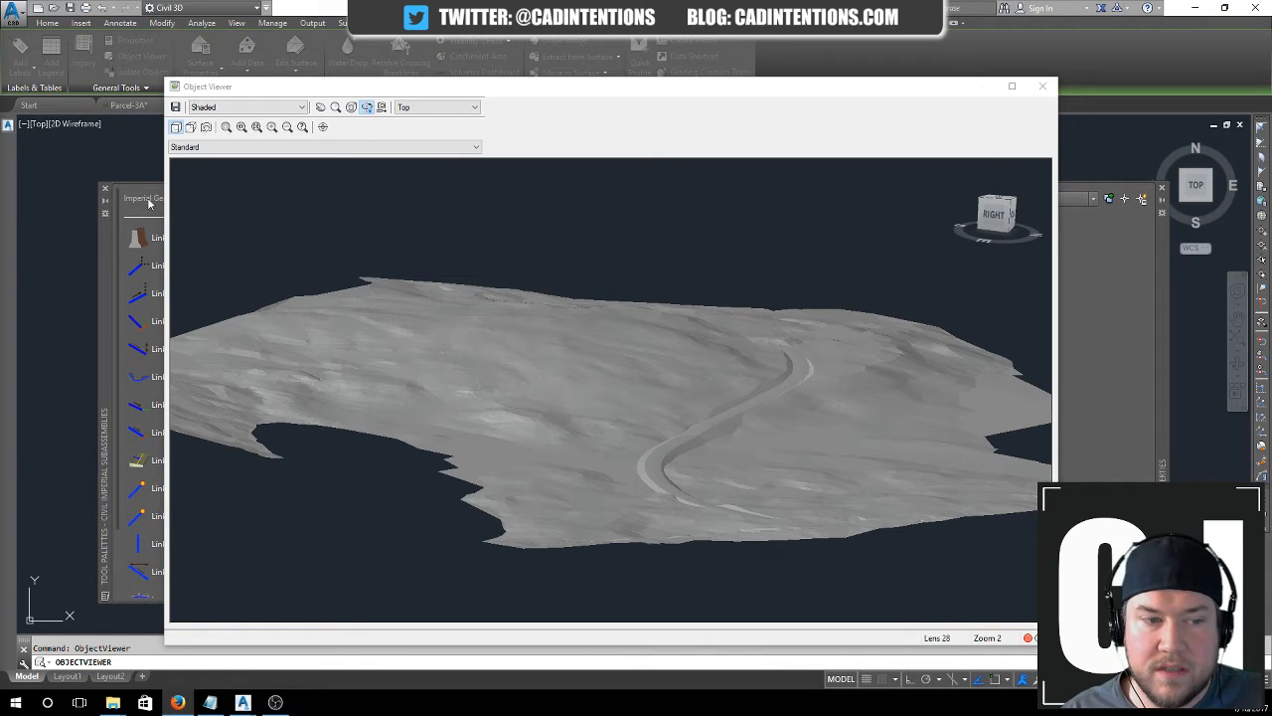
left_click_drag(684, 87, 651, 45)
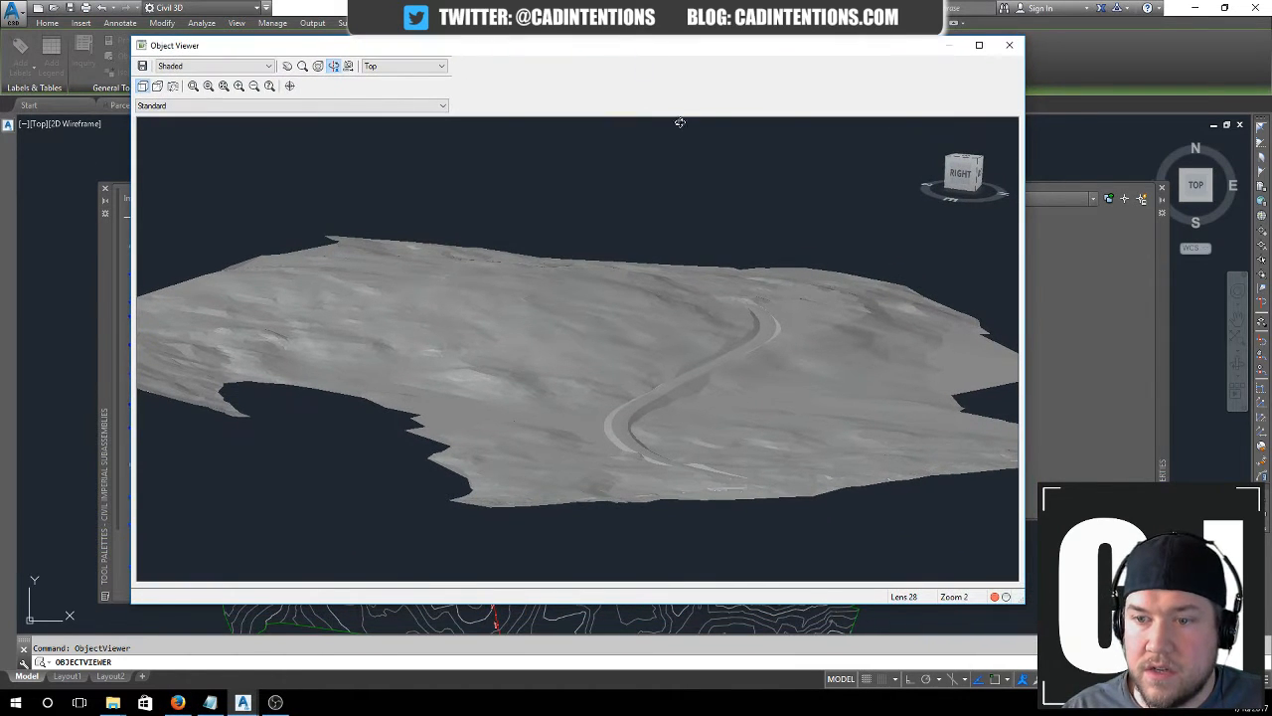
left_click_drag(696, 405, 486, 390)
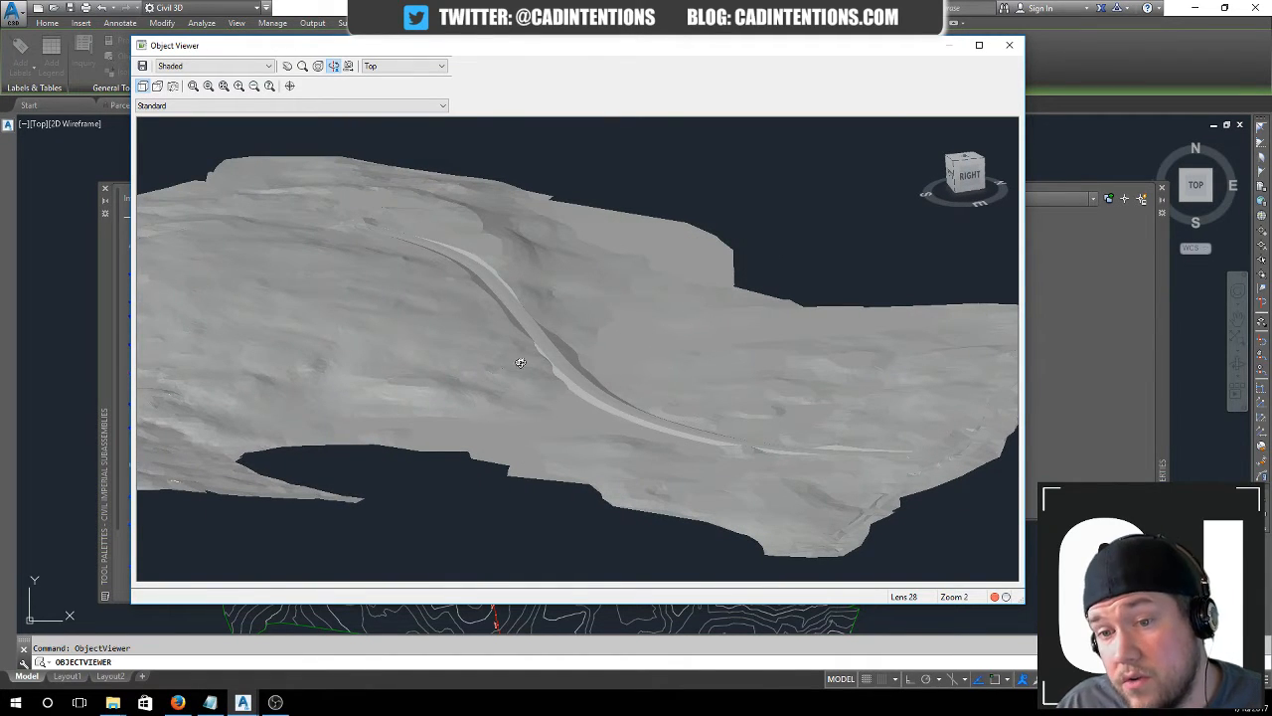
left_click_drag(678, 462, 630, 462)
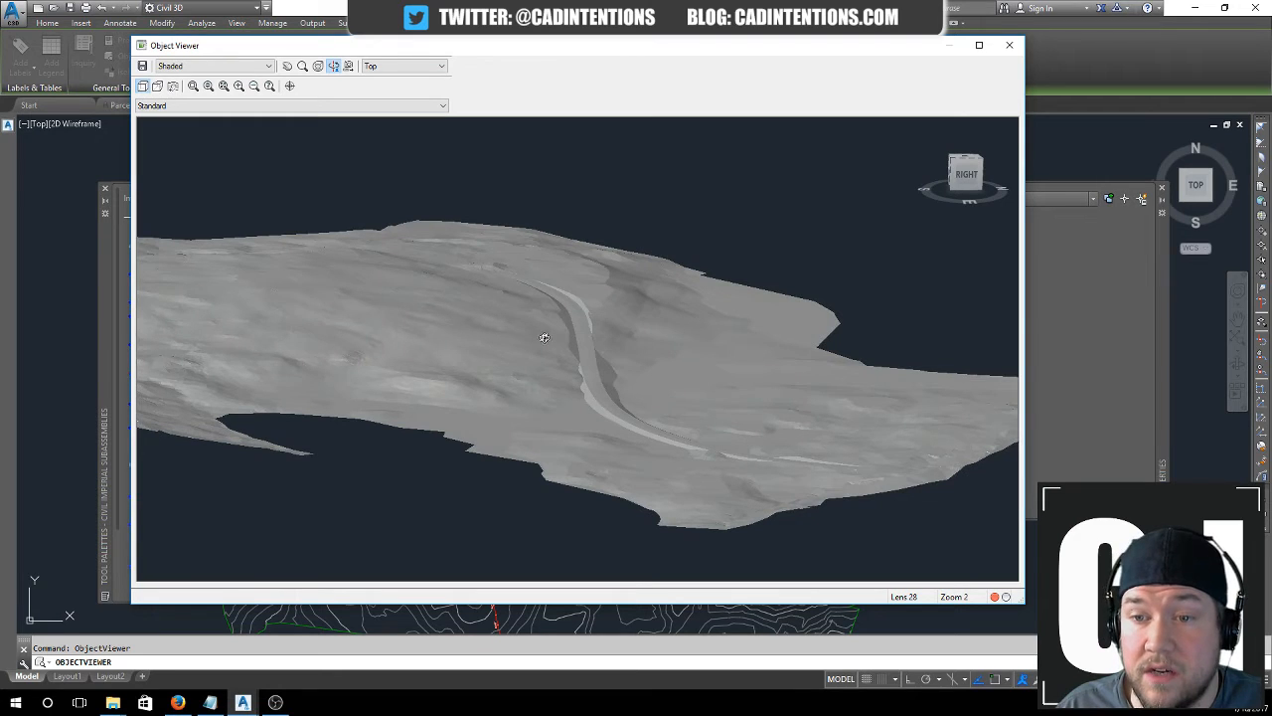
left_click_drag(783, 434, 693, 434)
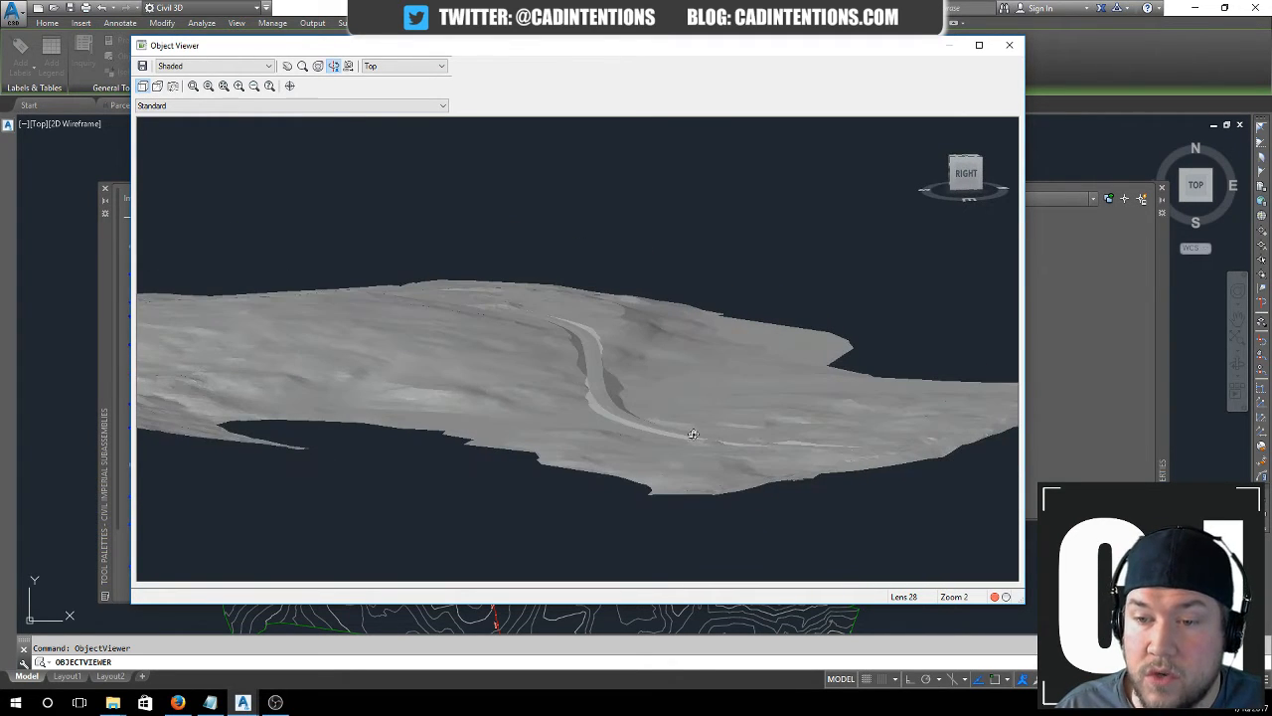
left_click(1010, 44)
left_click(894, 450)
key("Escape")
- Return to the test road's profile view in the drawing
scroll(884, 455, "down", 6)
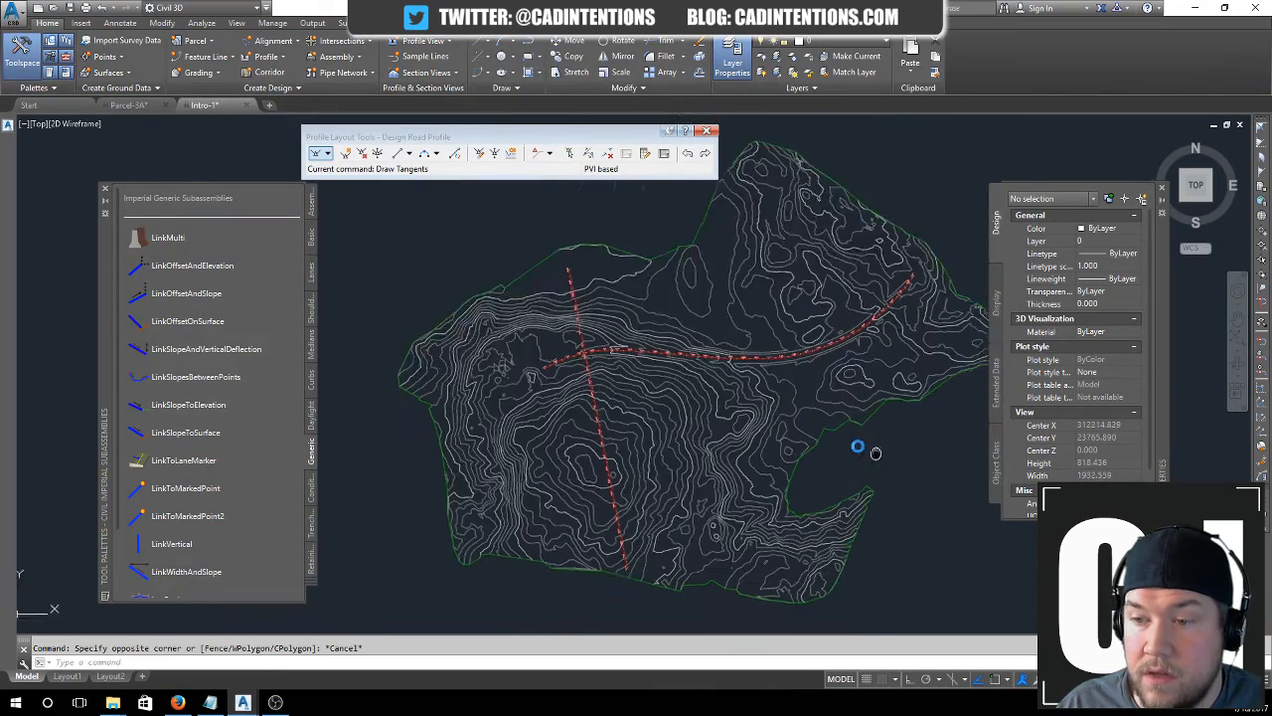
middle_click_drag(778, 400, 572, 349)
scroll(711, 370, "up", 8)
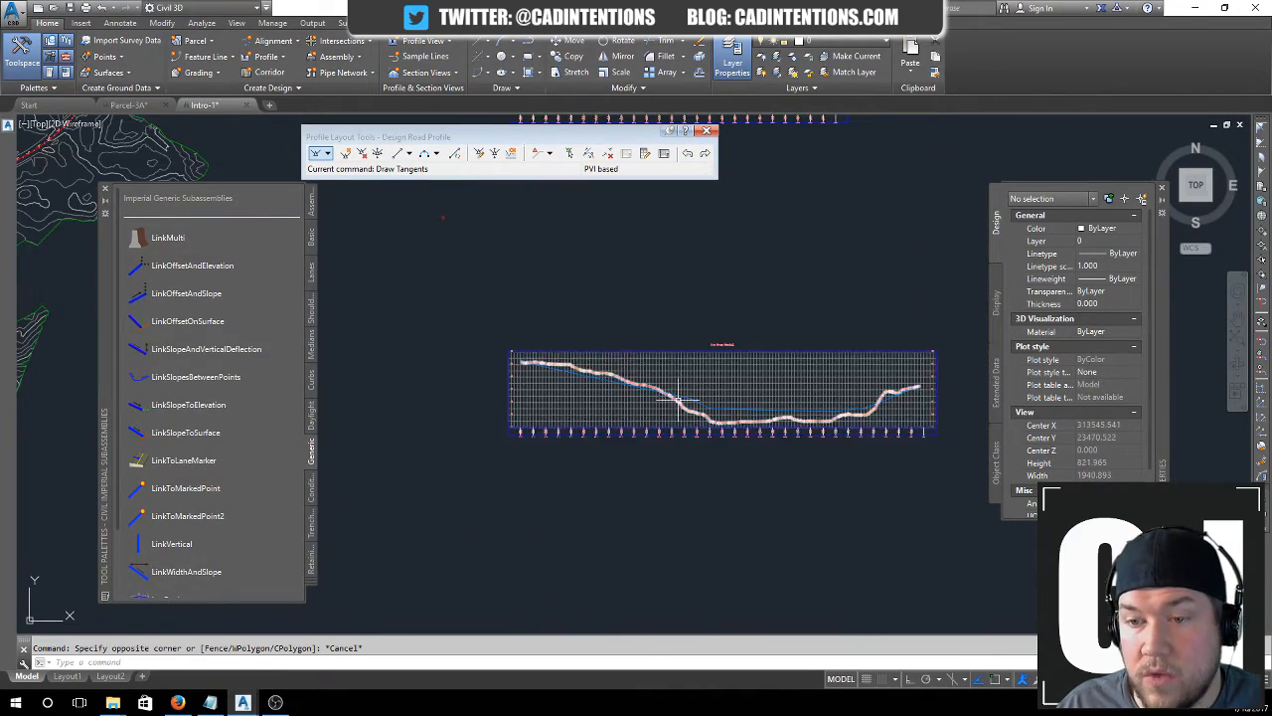
- Select the test road's design profile and move the PVI at the end of its long initial downgrade far back toward the starting station and lower
middle_click_drag(515, 324, 829, 434)
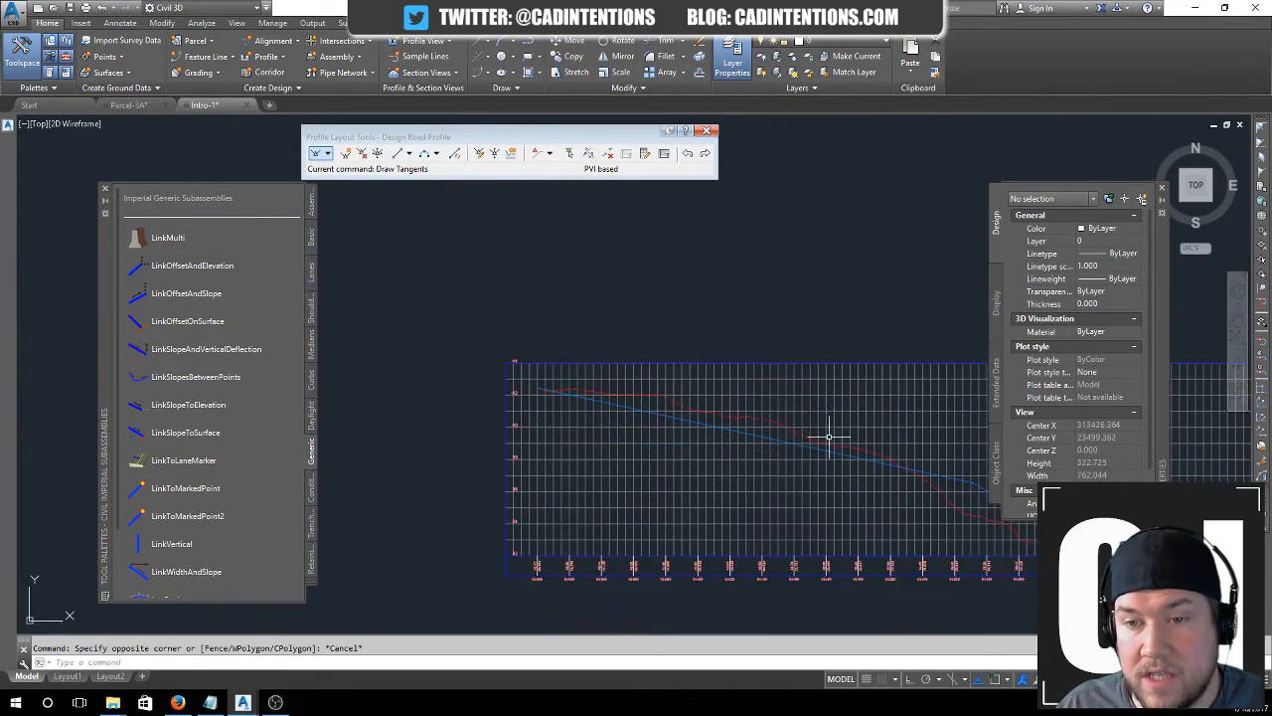
scroll(727, 389, "up", 5)
scroll(681, 289, "up", 6)
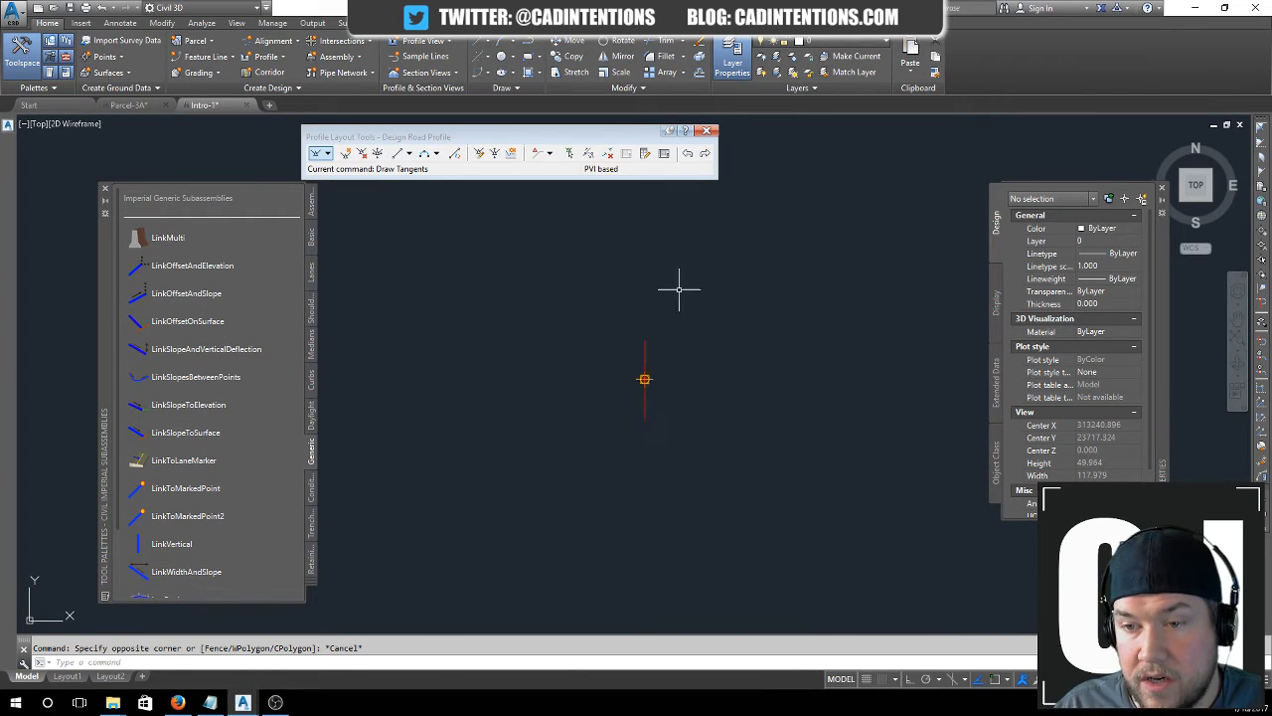
scroll(576, 439, "down", 10)
scroll(826, 486, "down", 8)
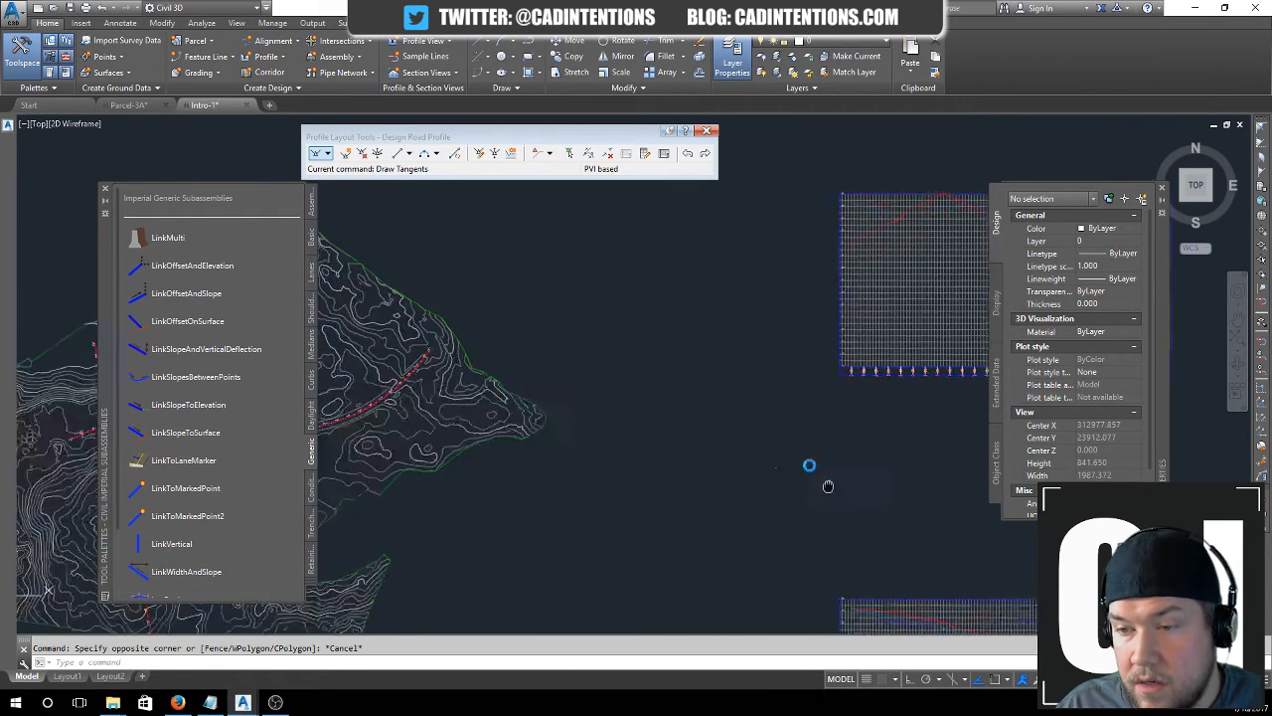
middle_click_drag(829, 500, 448, 332)
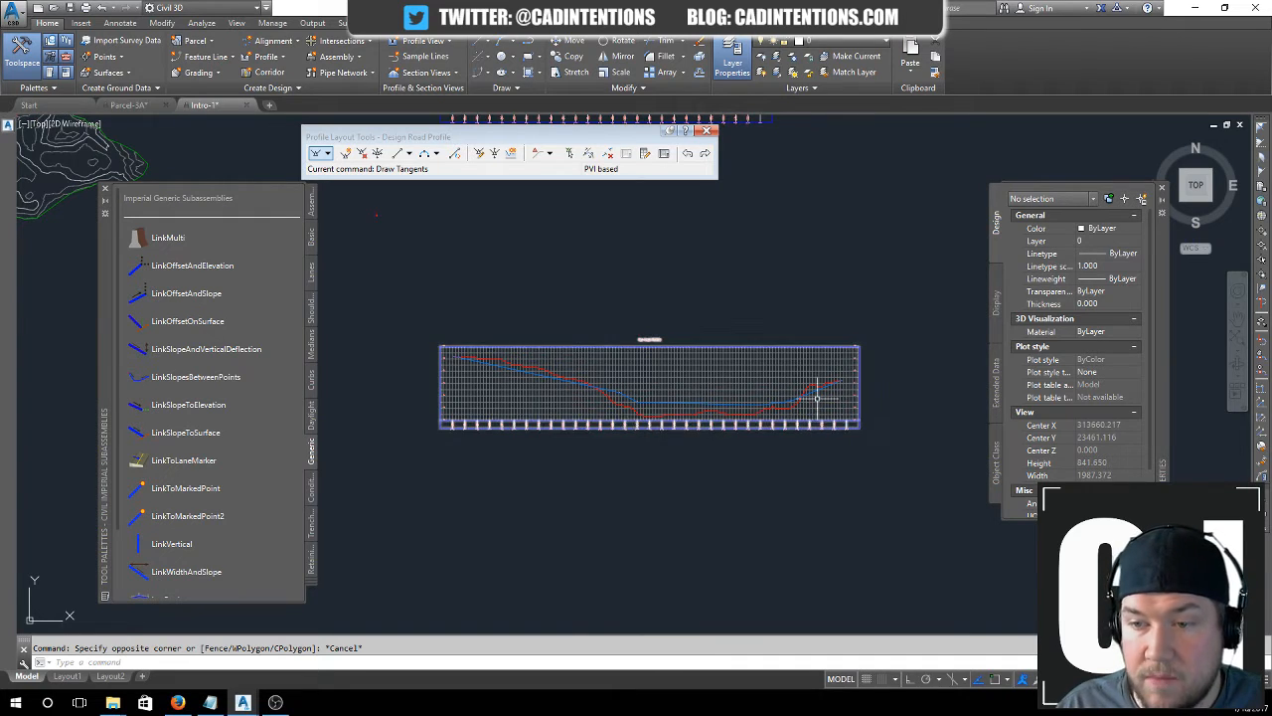
scroll(620, 392, "up", 4)
scroll(509, 415, "up", 2)
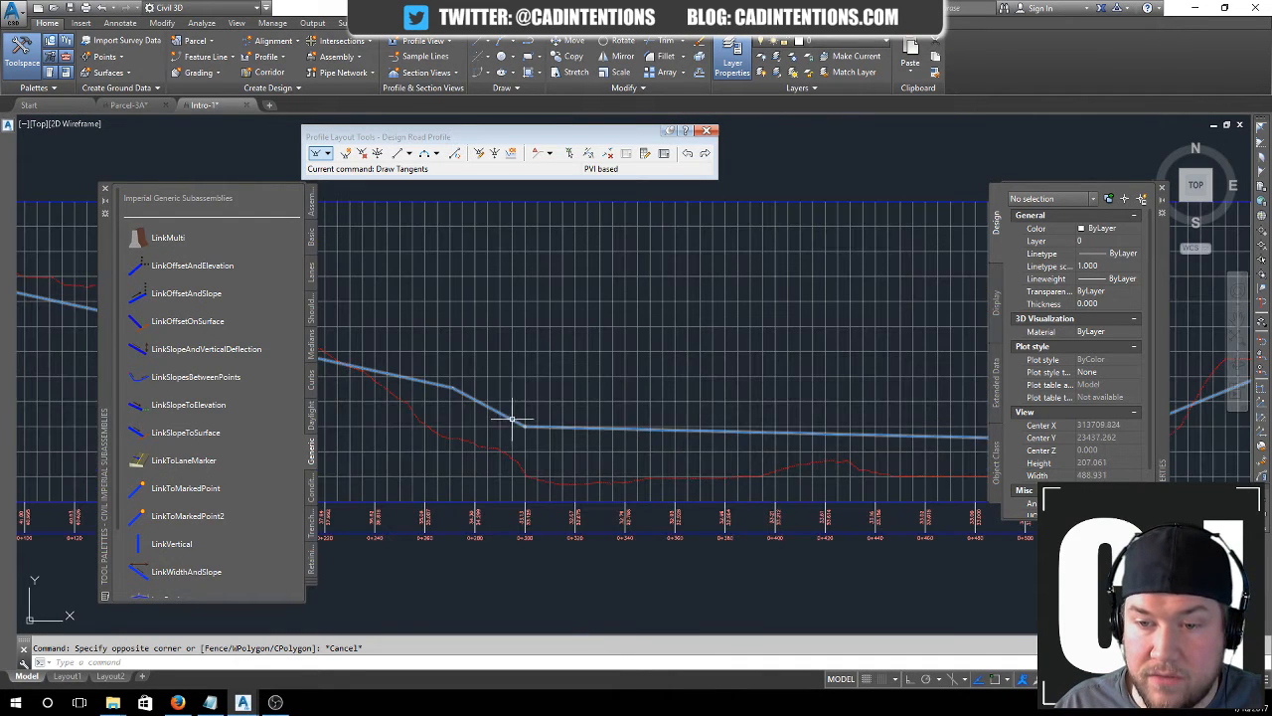
left_click(518, 425)
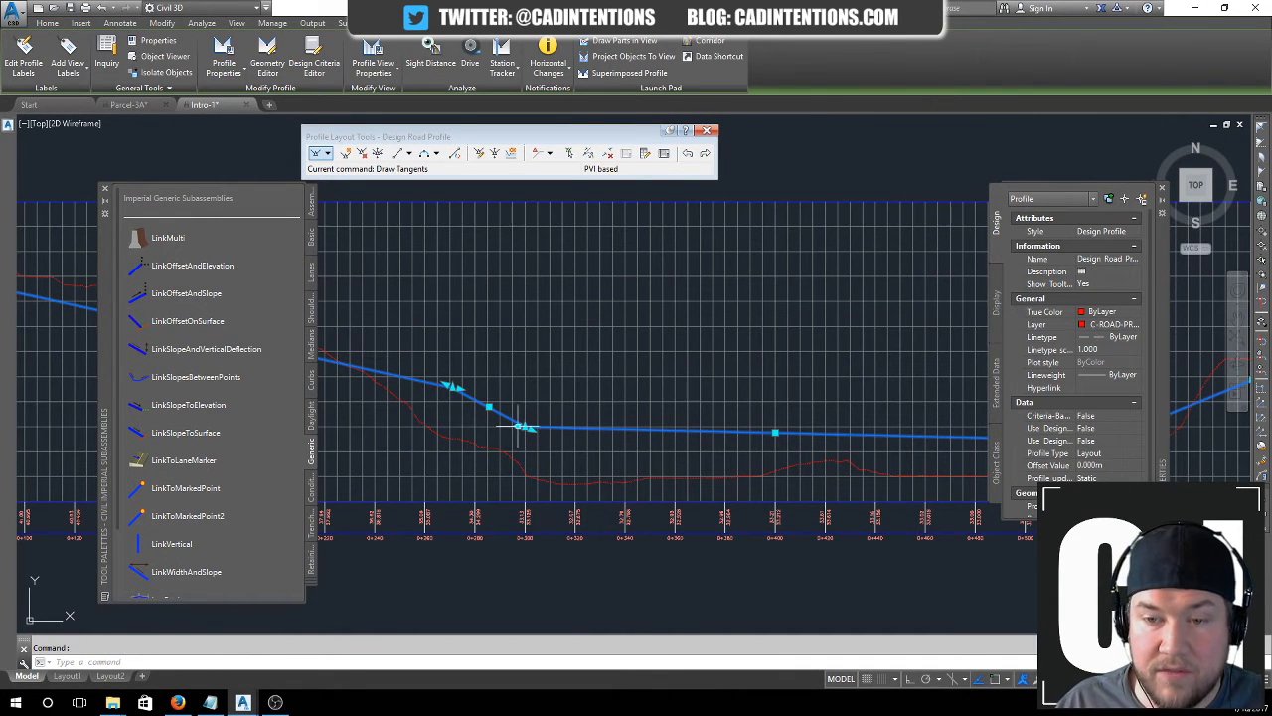
scroll(523, 423, "down", 3)
scroll(744, 363, "up", 2)
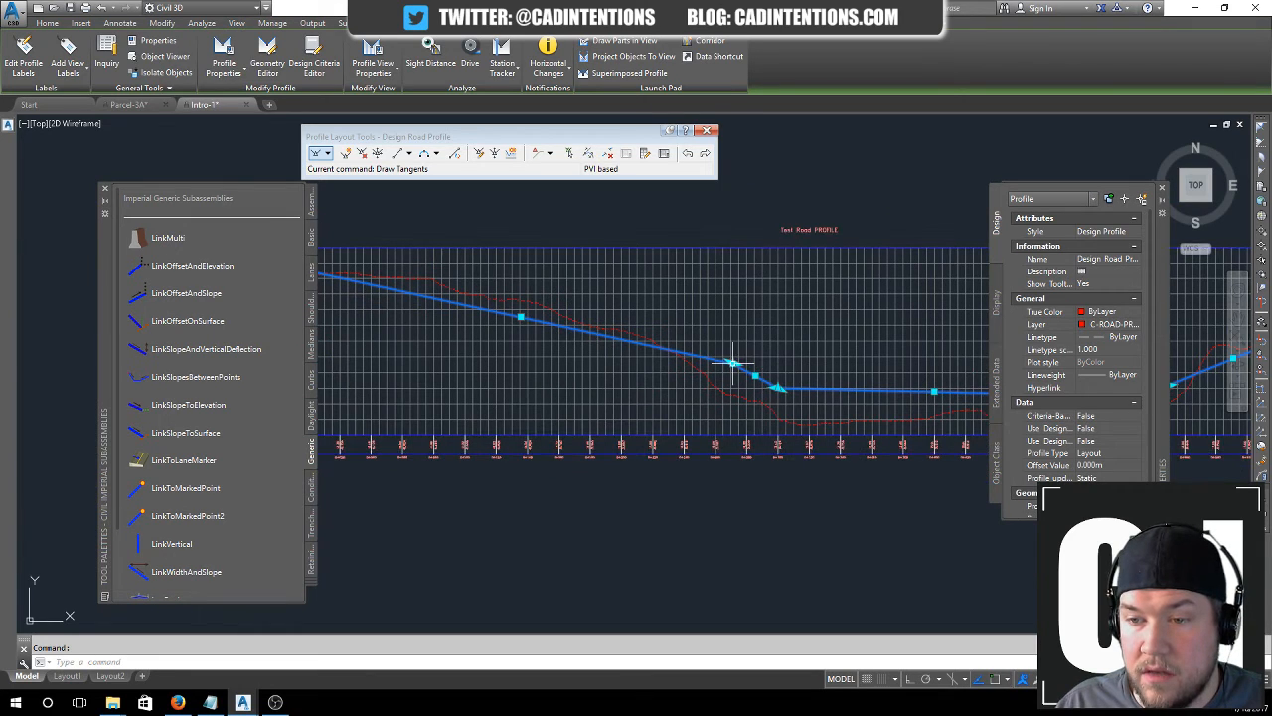
left_click(732, 363)
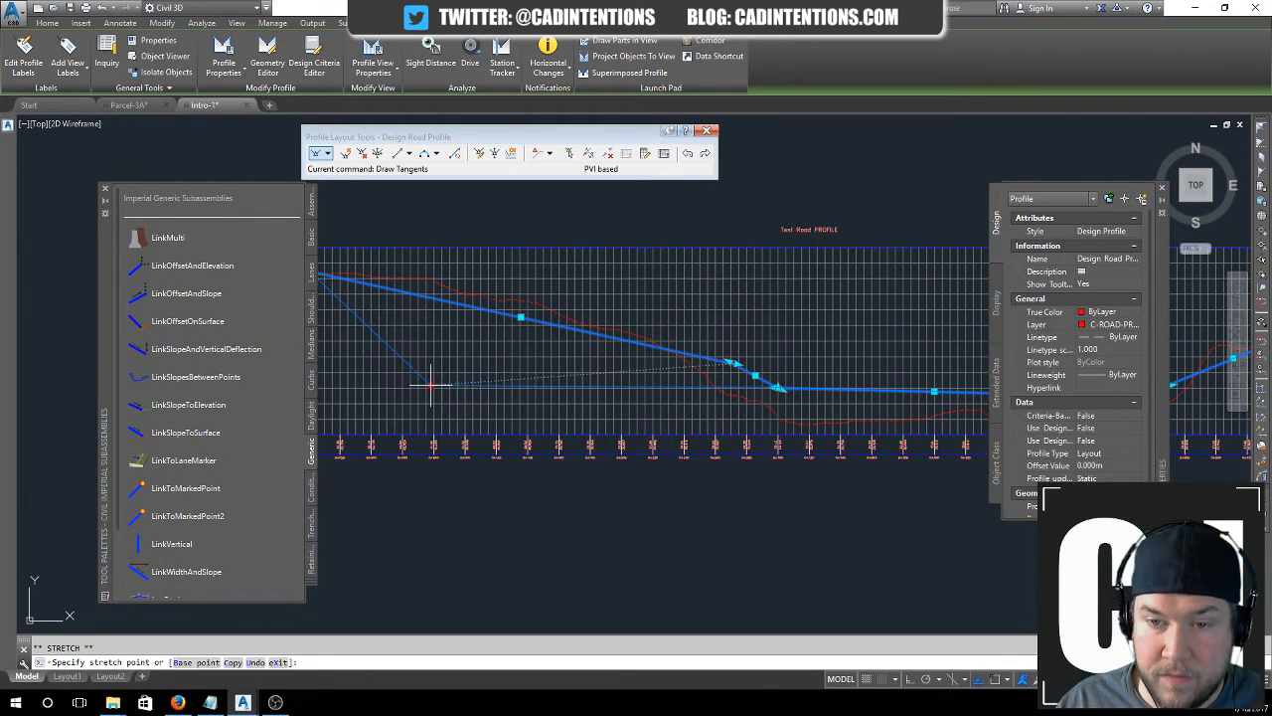
left_click(464, 391)
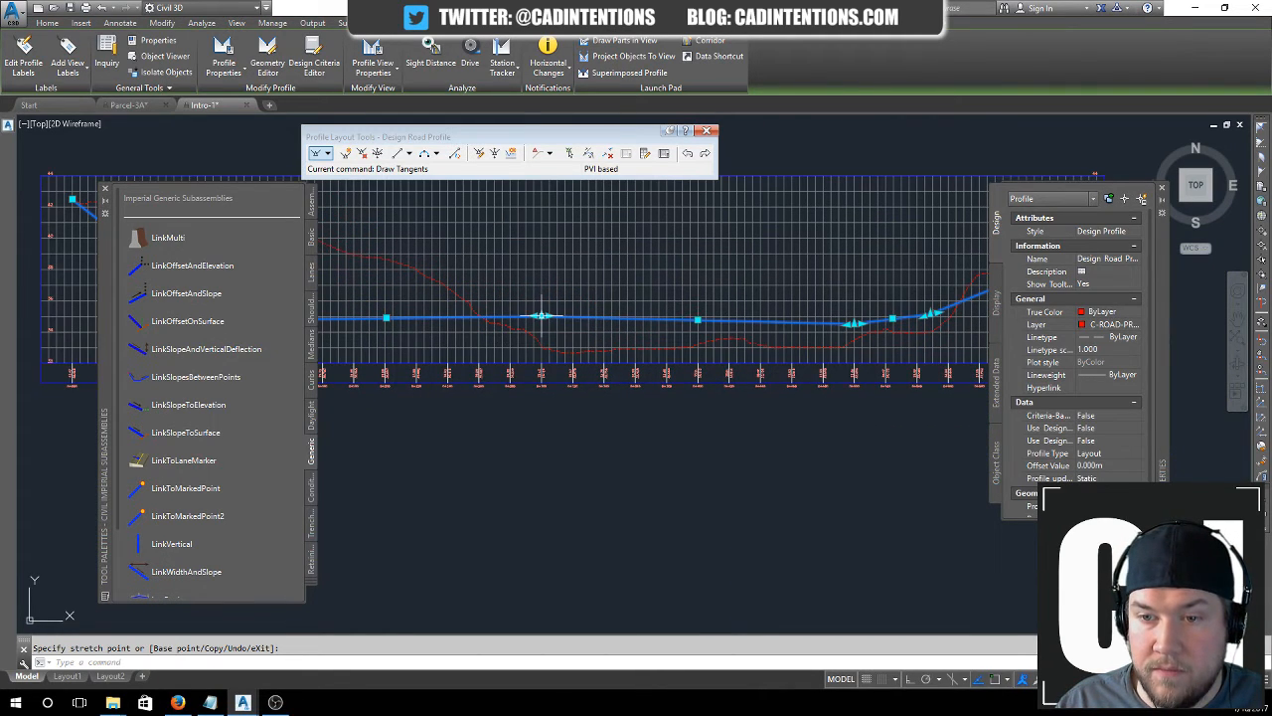
- Stretch the next three design profile PVIs forward and upward for a steady climb, placing the last on existing ground near the road's end, and deselect the profile
left_click(547, 316)
left_click(629, 289)
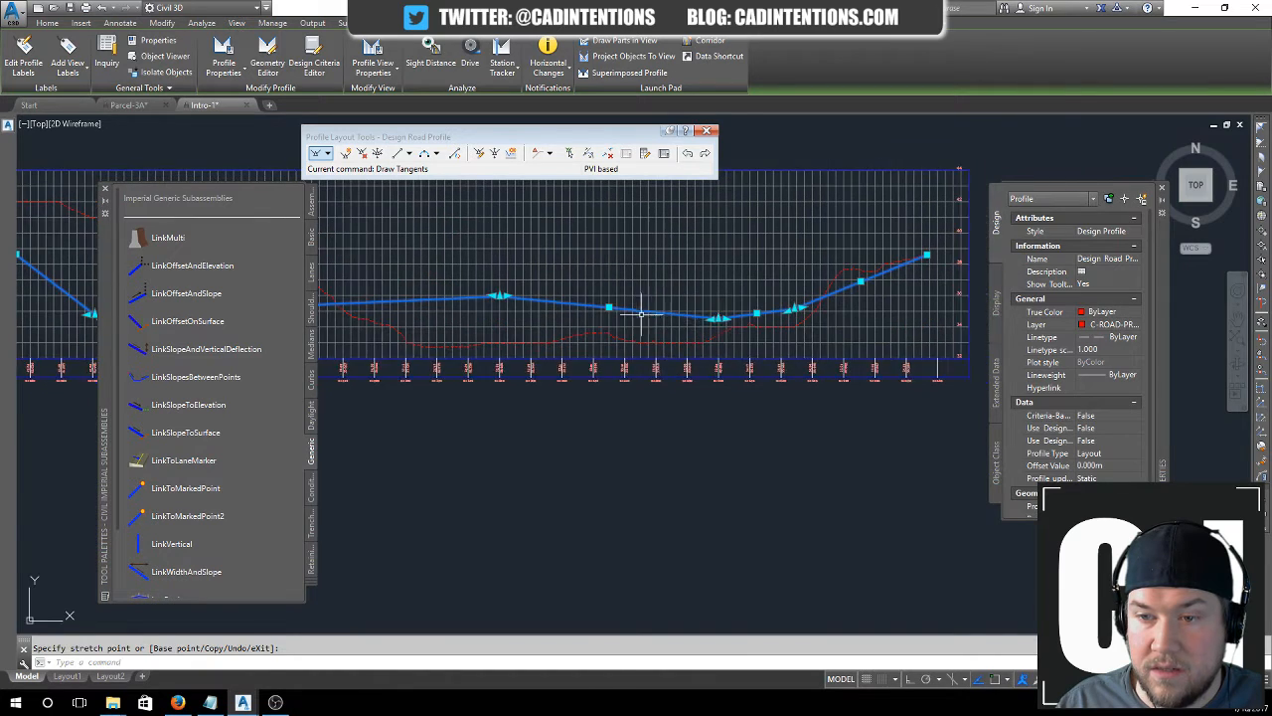
left_click(755, 276)
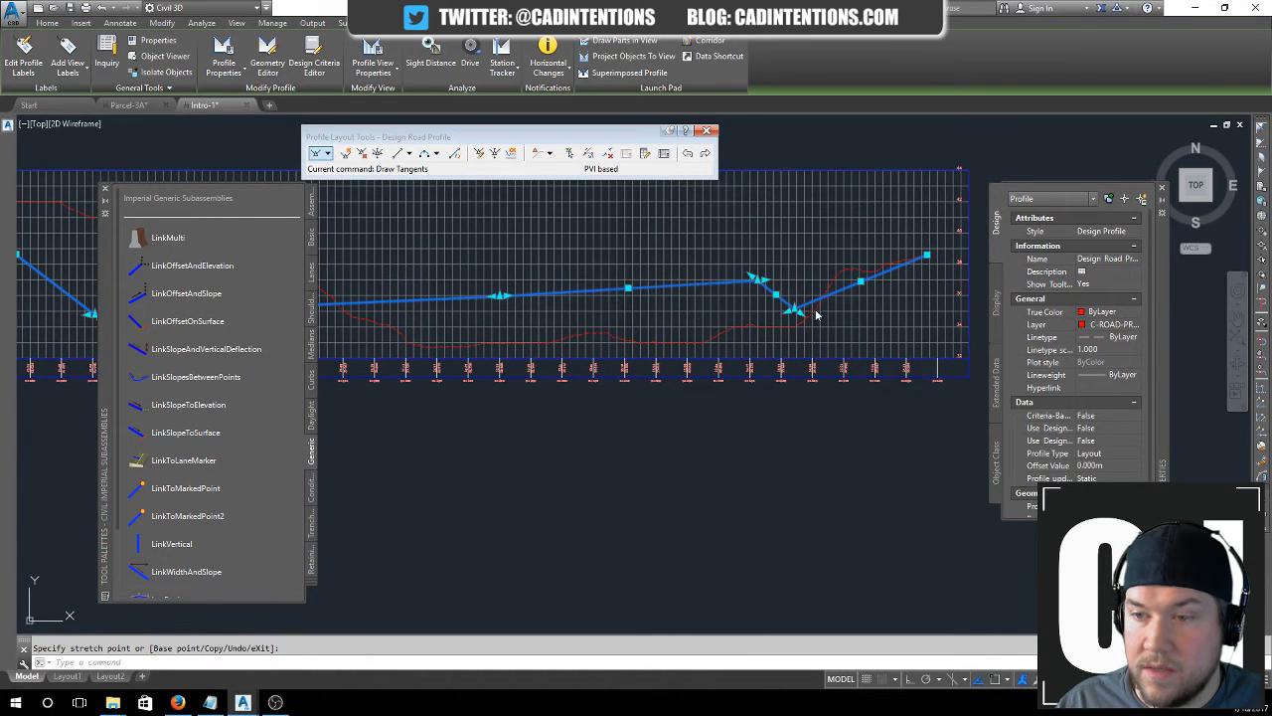
left_click(796, 309)
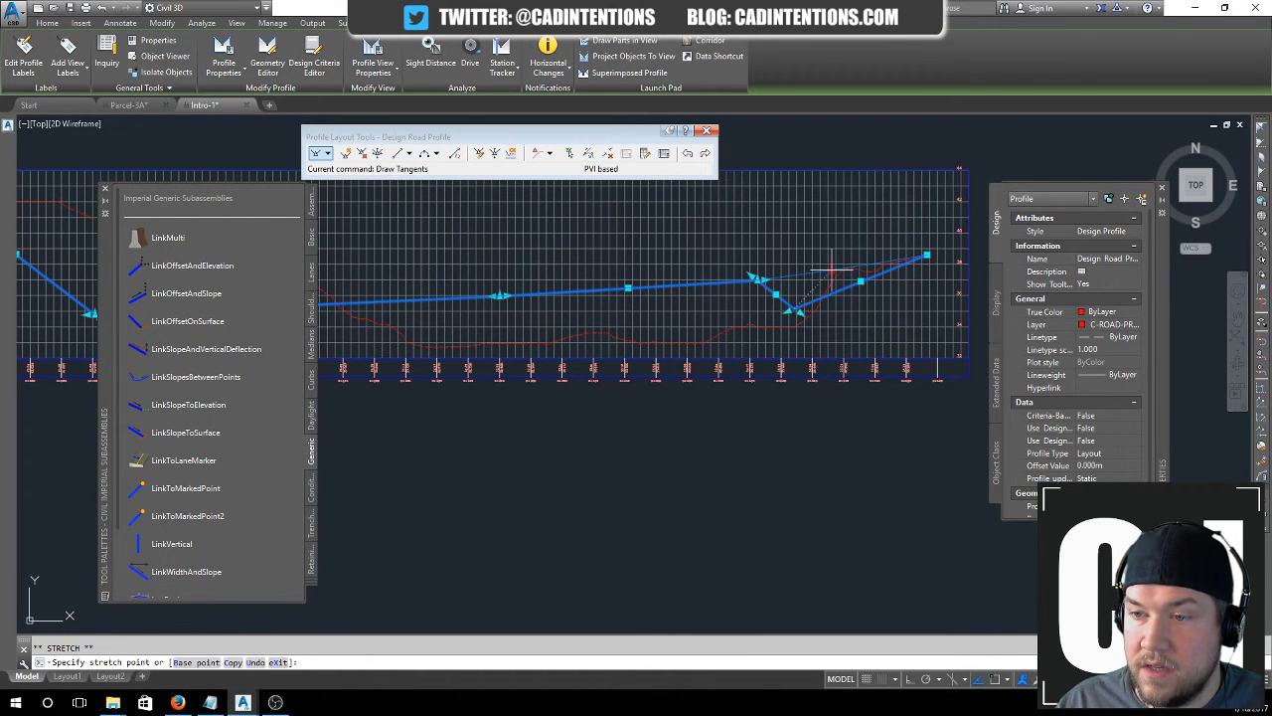
left_click(840, 267)
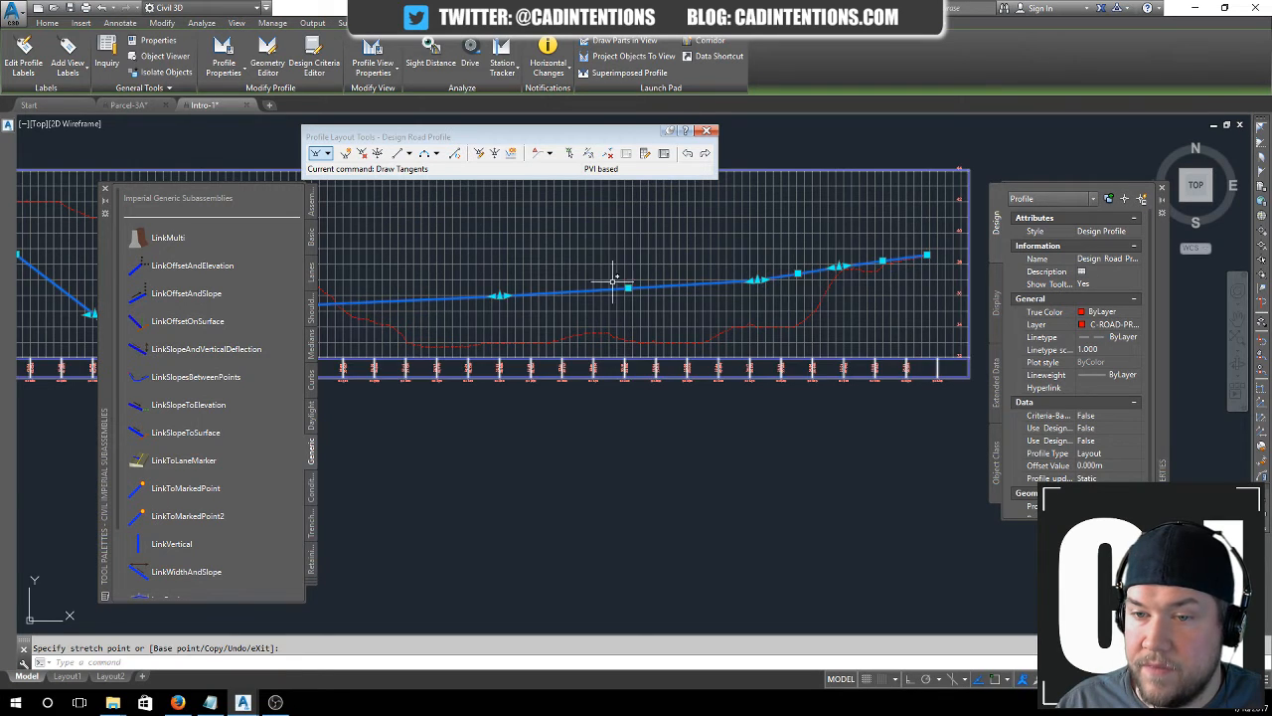
scroll(619, 284, "down", 2)
scroll(703, 303, "up", 1)
key("Escape")
key("Escape")
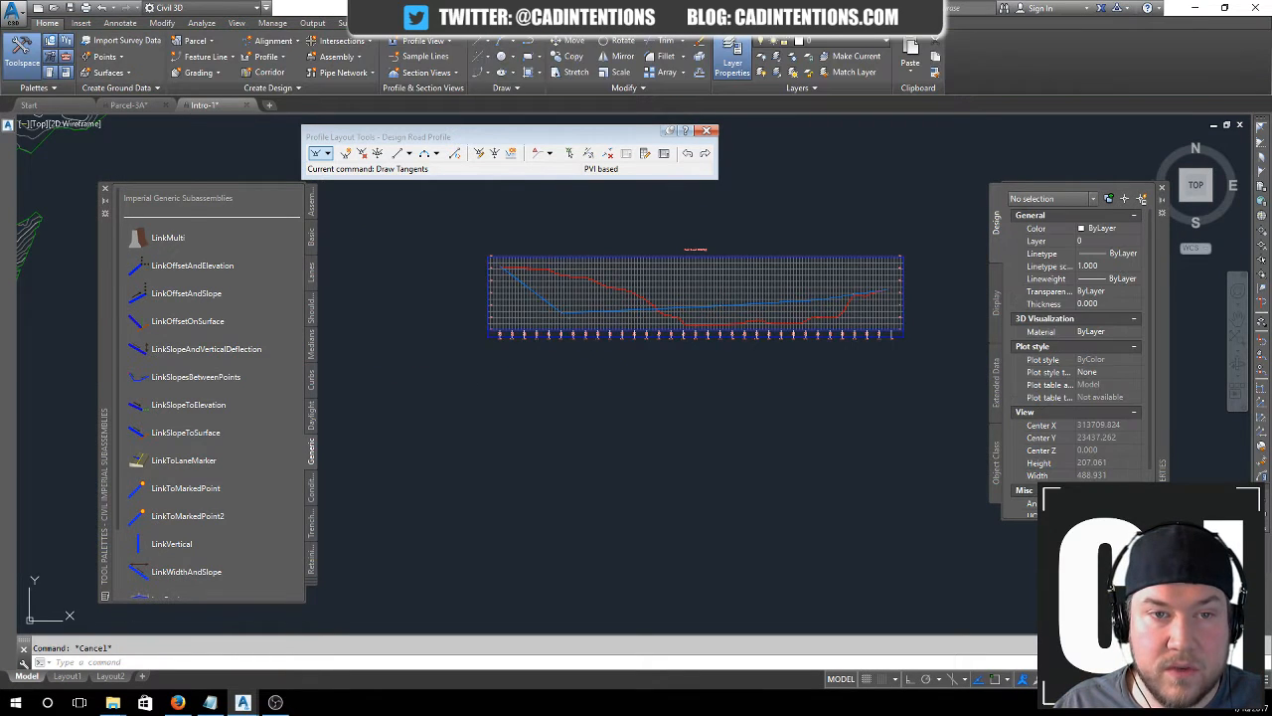
- Rebuild the test road corridor and the PASTE-EG + DESIGN surface to take in the revised profile
mouse_move(8, 206)
left_click(123, 293)
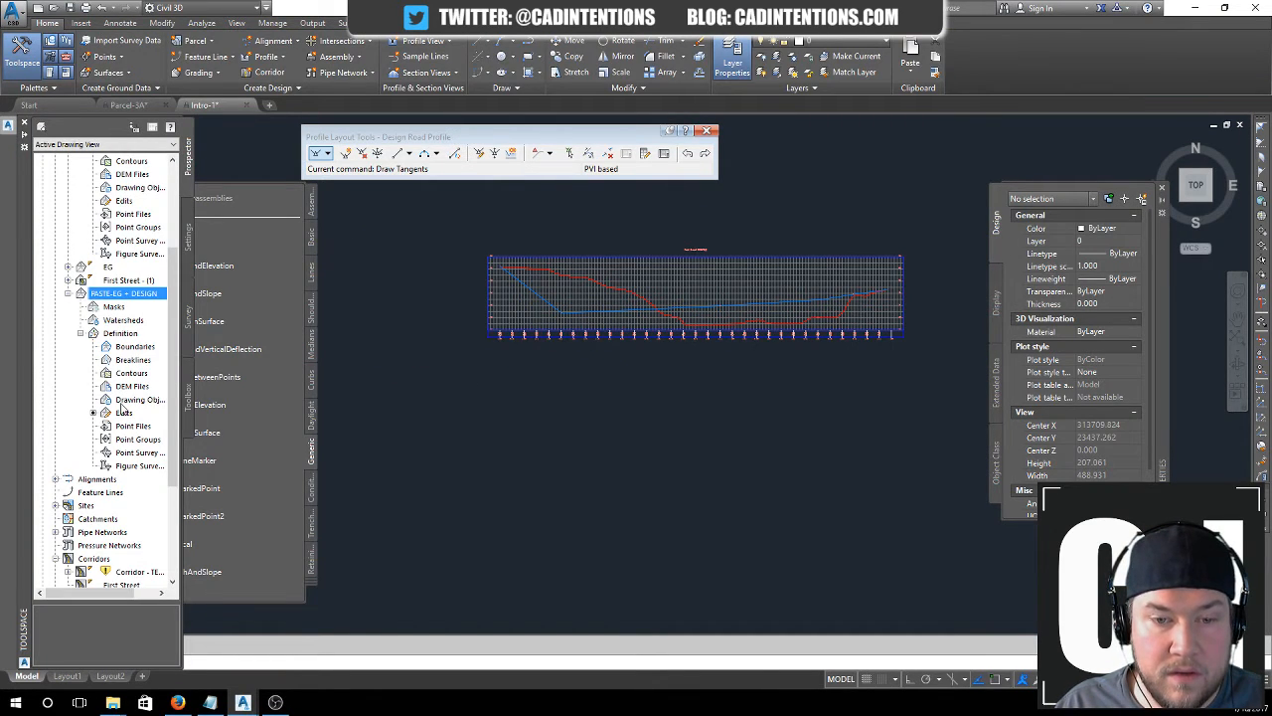
right_click(126, 574)
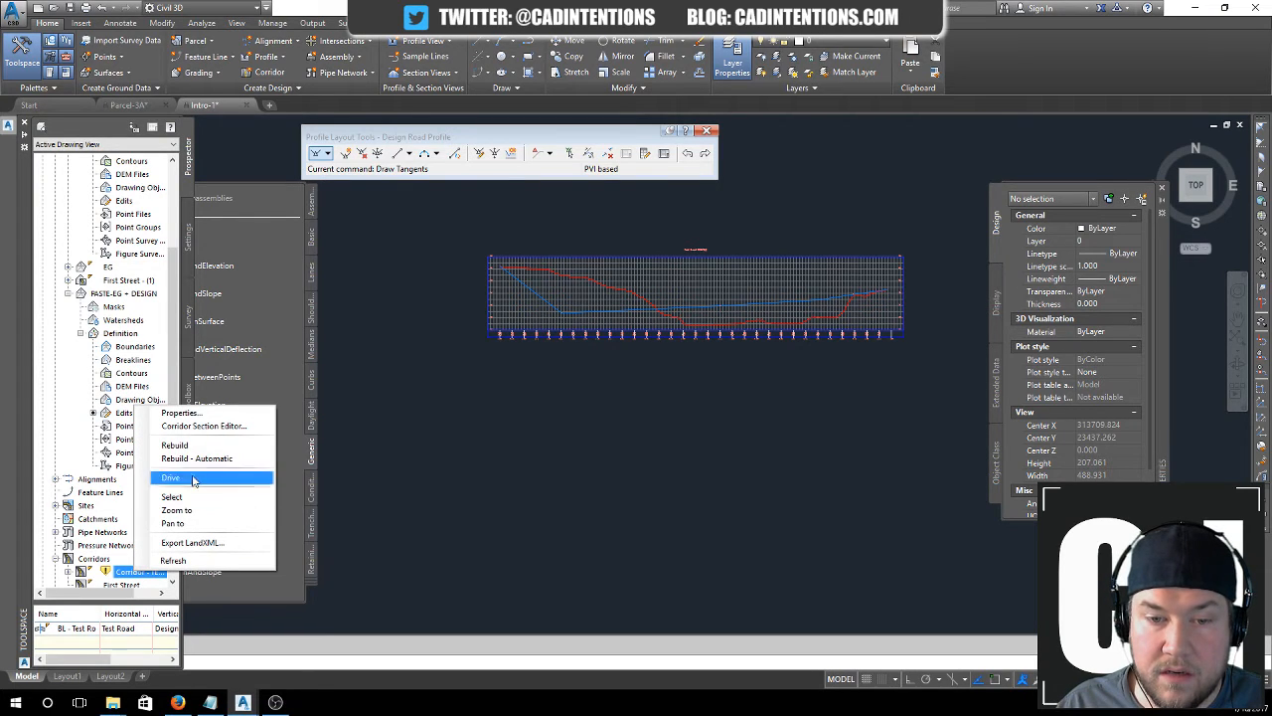
left_click(179, 446)
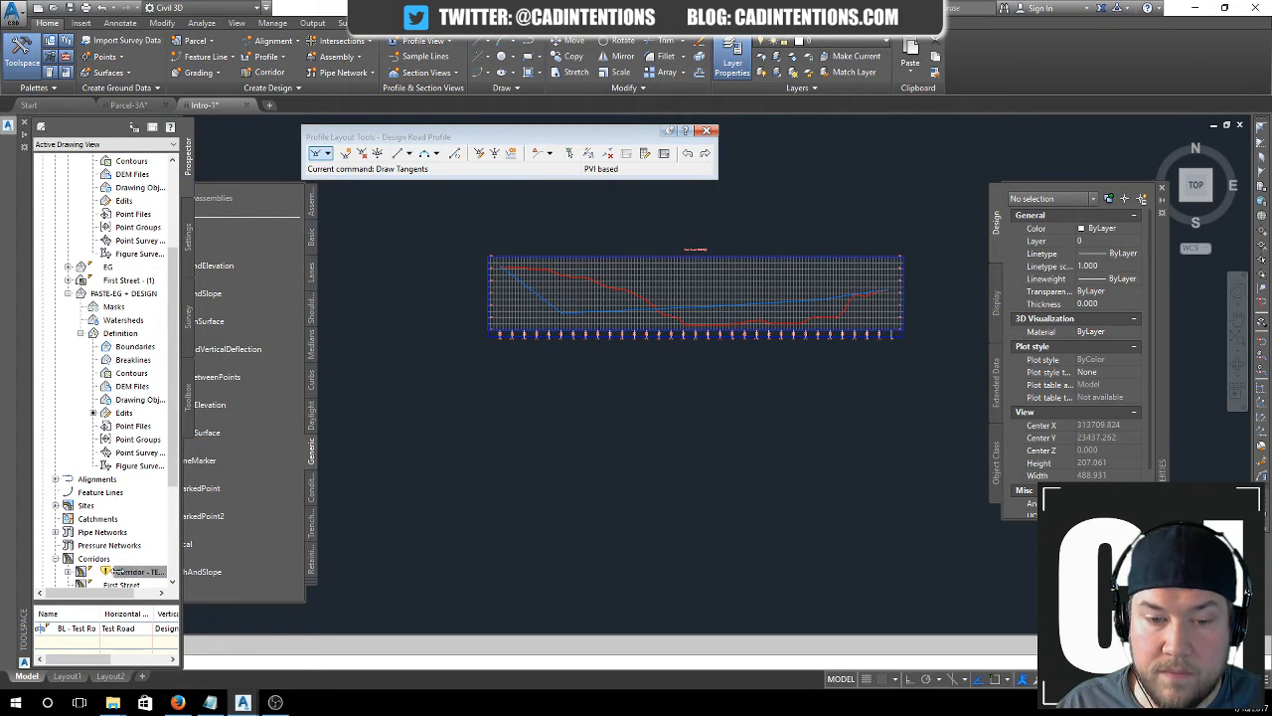
right_click(131, 295)
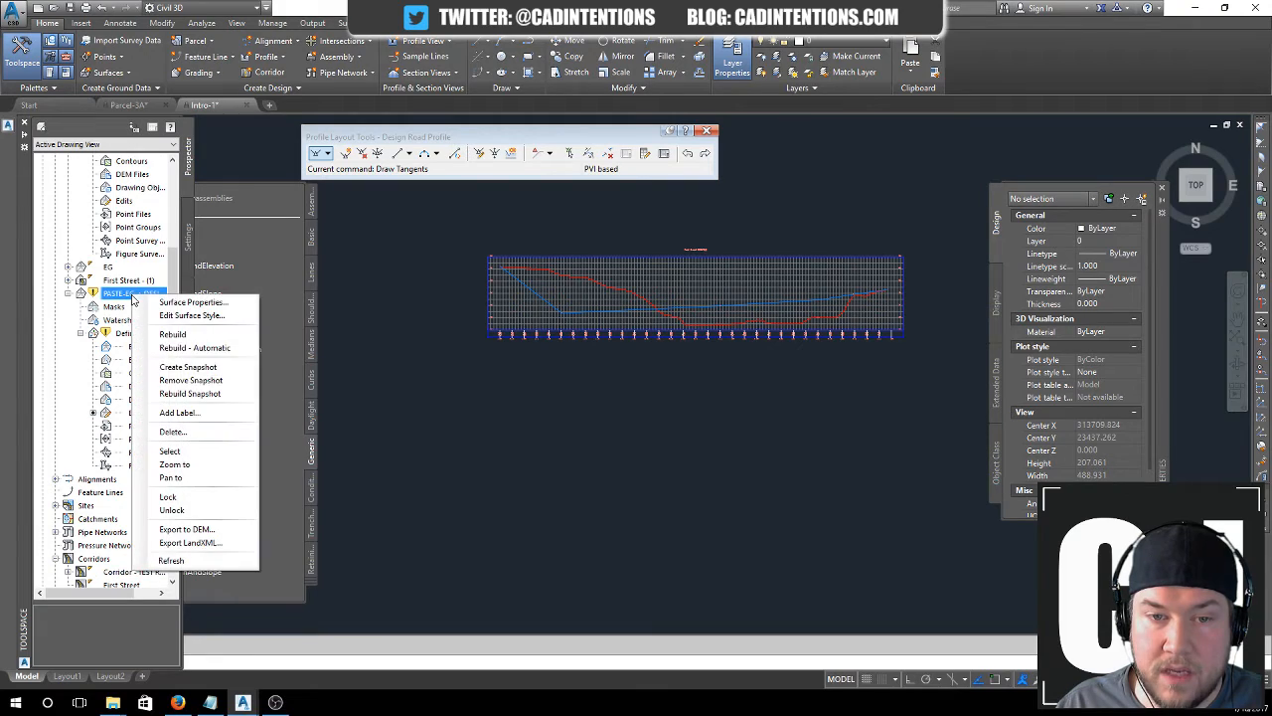
left_click(191, 335)
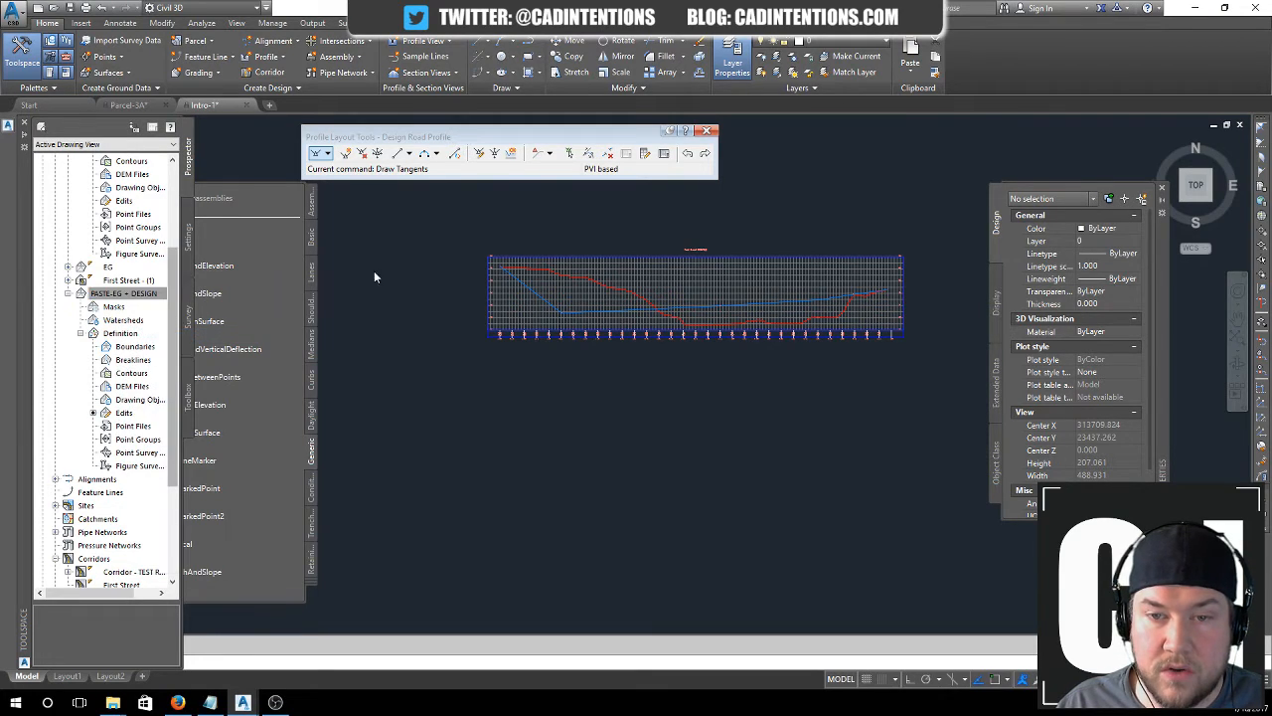
- Examine the rebuilt surface's contours along the full length of the test road in plan view
scroll(454, 289, "down", 6)
scroll(557, 298, "up", 2)
scroll(548, 320, "up", 6)
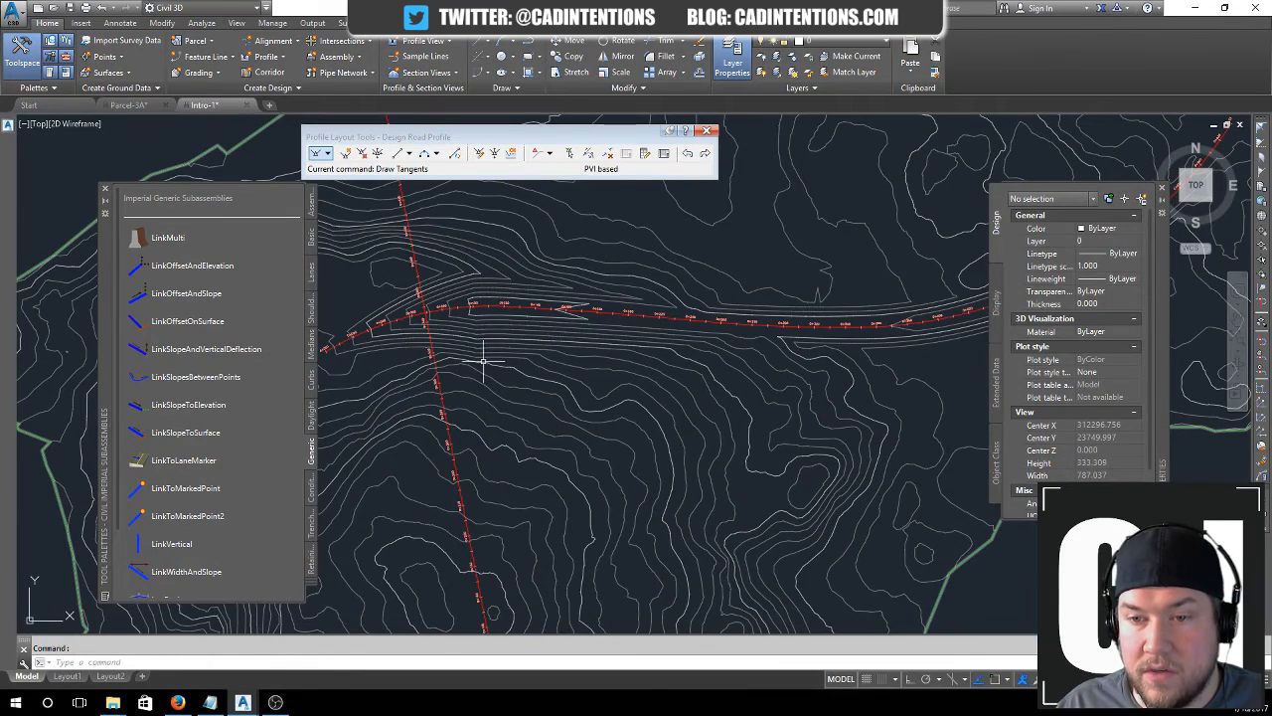
middle_click_drag(673, 328, 474, 278)
middle_click_drag(762, 315, 650, 366)
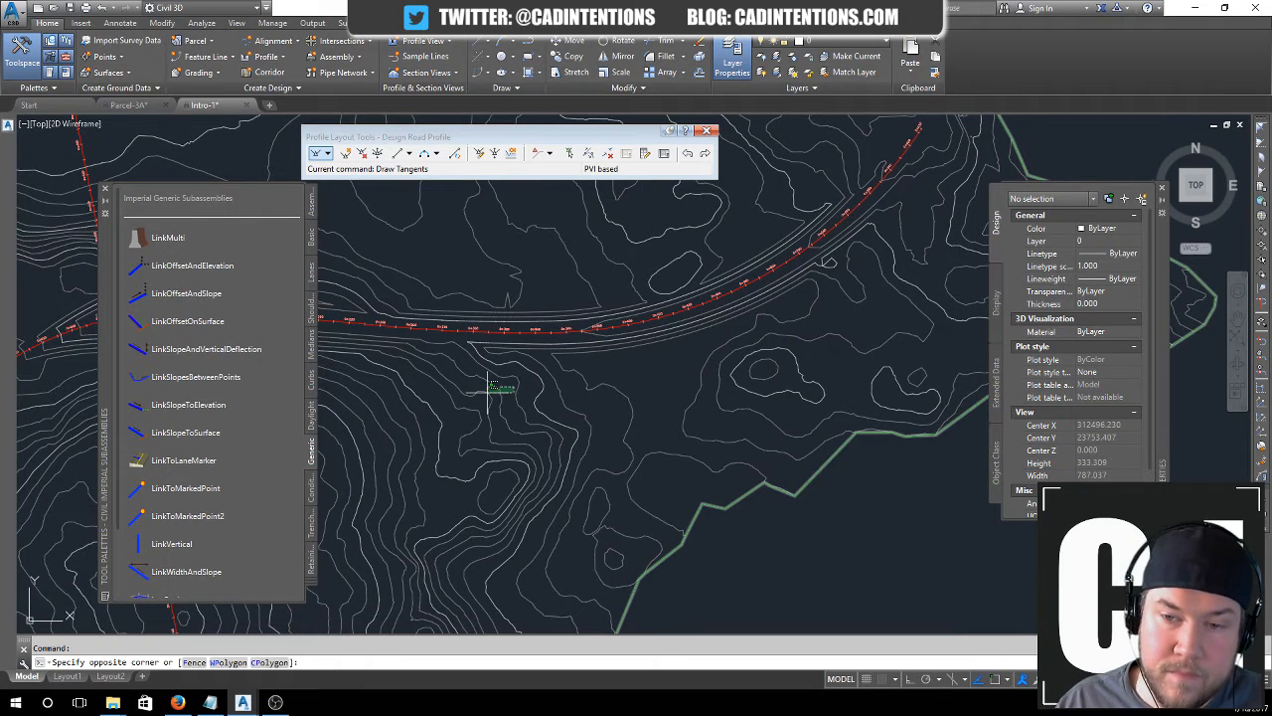
left_click(653, 348)
key("Escape")
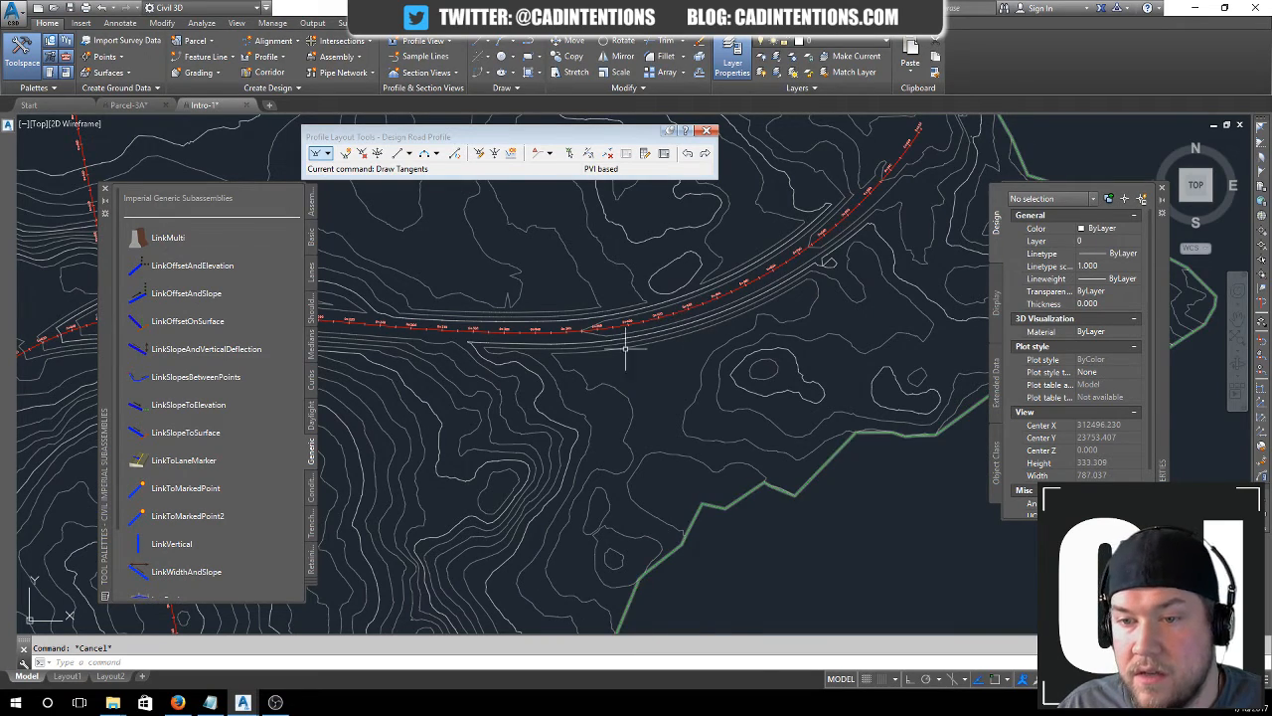
middle_click_drag(626, 335, 840, 345)
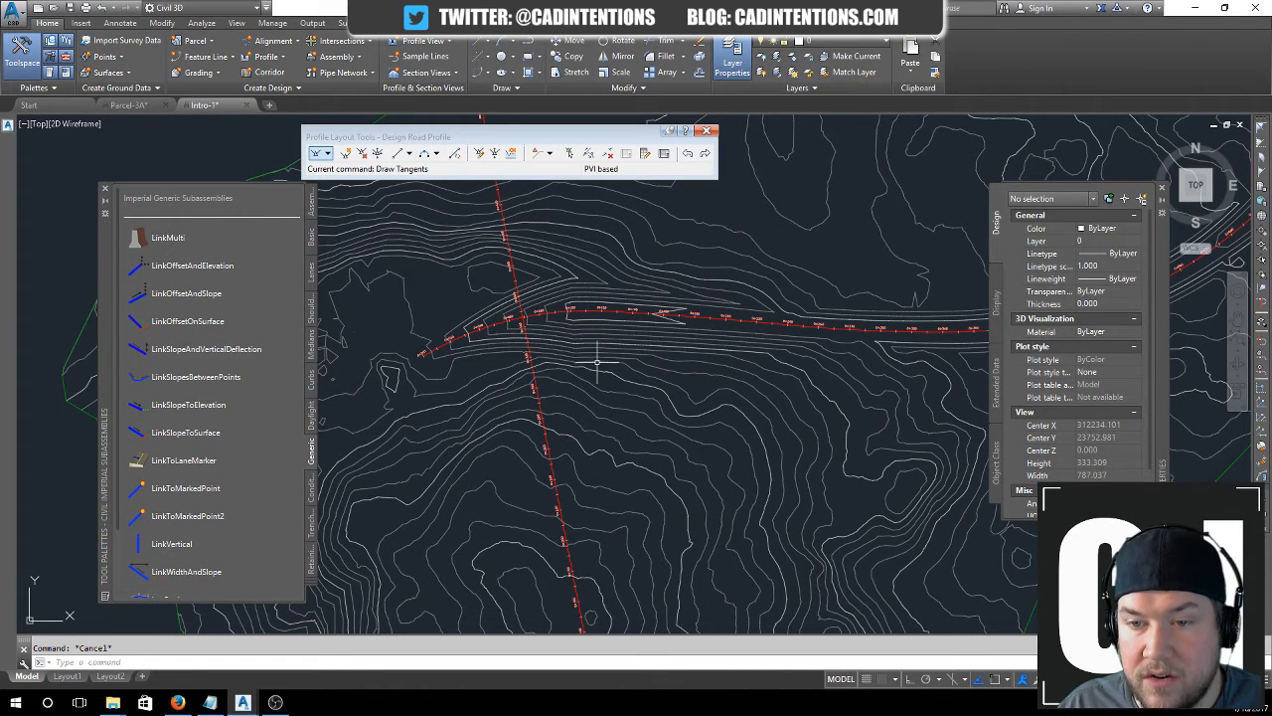
- Open the PASTE-EG + DESIGN surface in Object Viewer and reposition the viewer window over the drawing
left_click(596, 364)
right_click(605, 370)
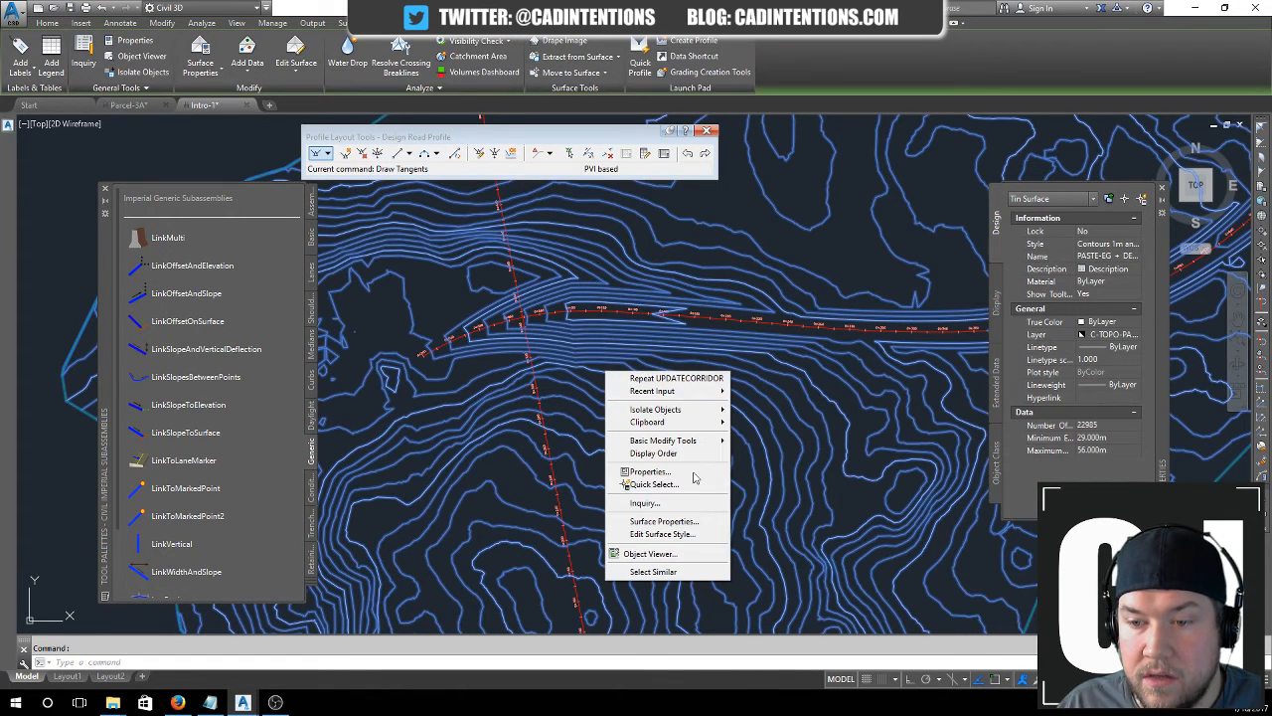
left_click(652, 555)
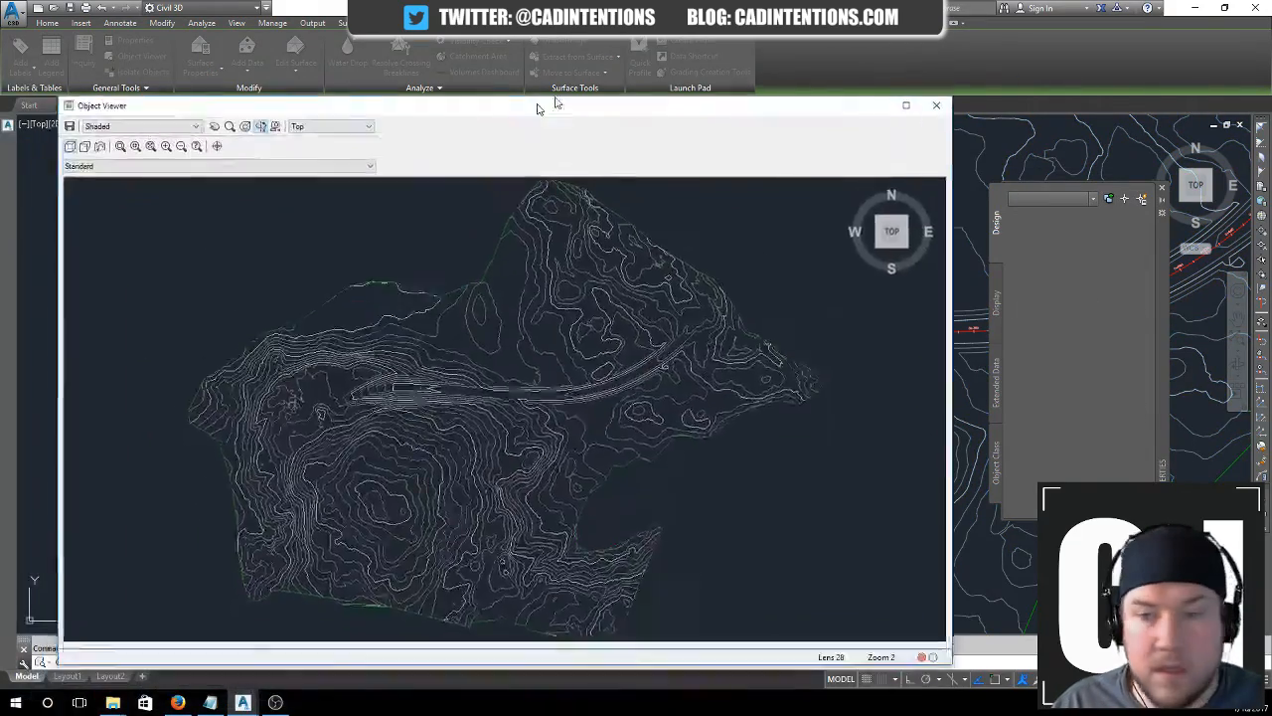
left_click_drag(539, 103, 695, 53)
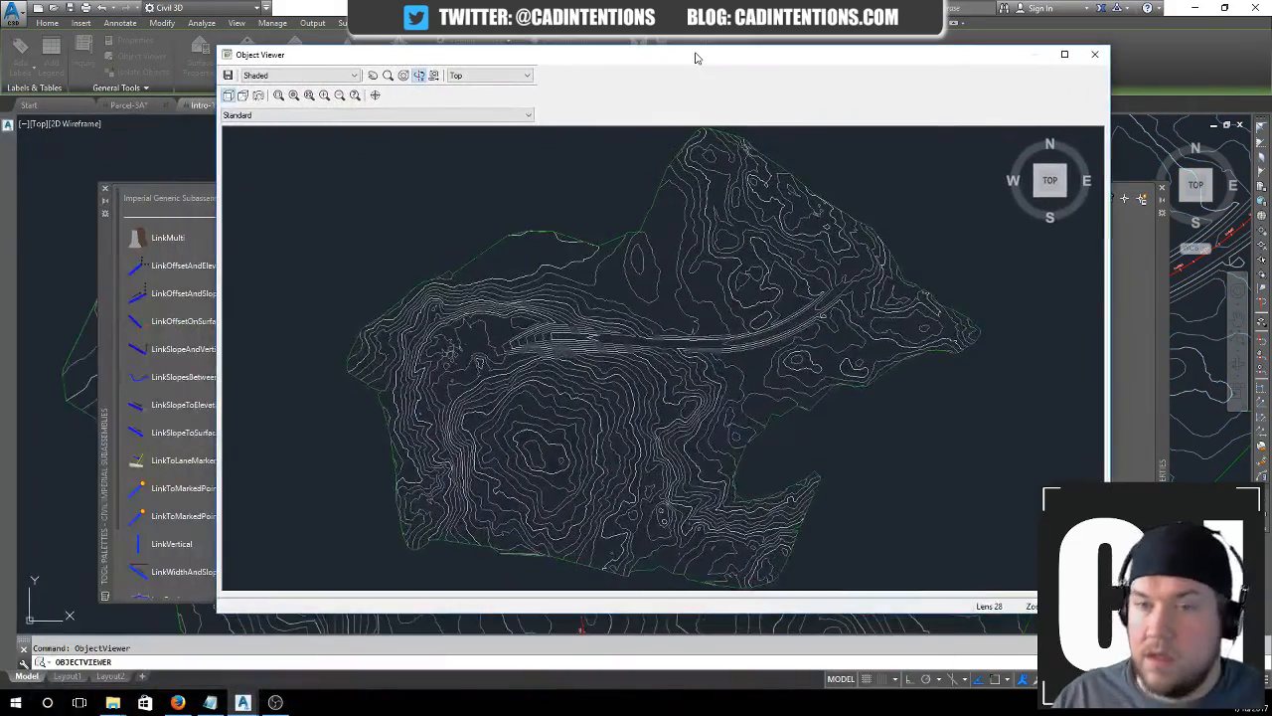
- View the surface in the 3D Hidden visual style from a tilted close-up angle
left_click(353, 76)
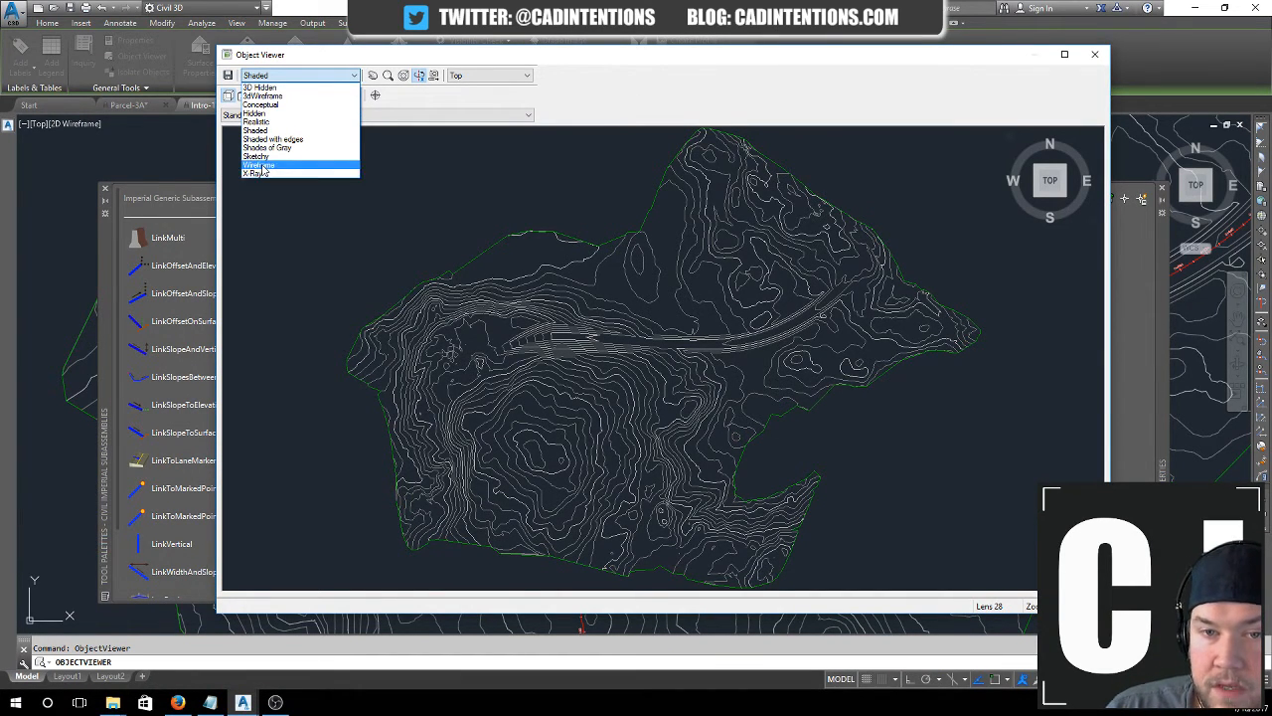
left_click(254, 88)
left_click_drag(647, 364, 751, 450)
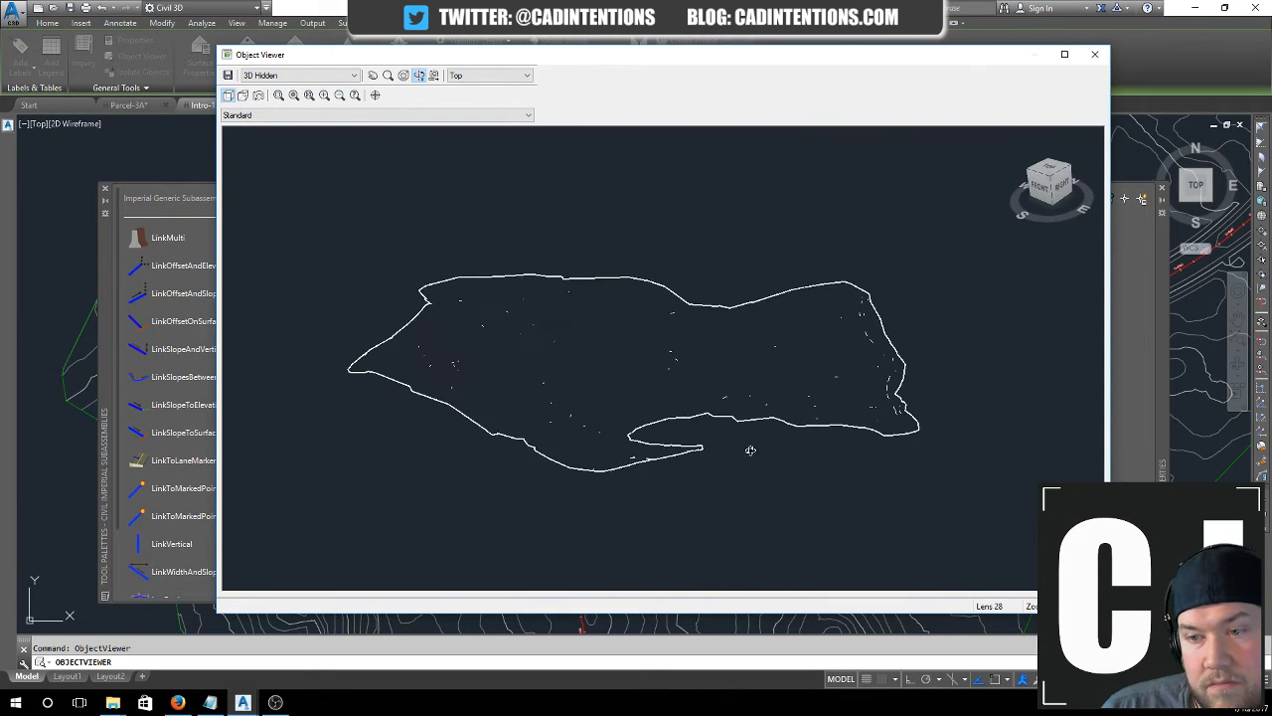
scroll(689, 372, "up", 5)
scroll(648, 326, "down", 3)
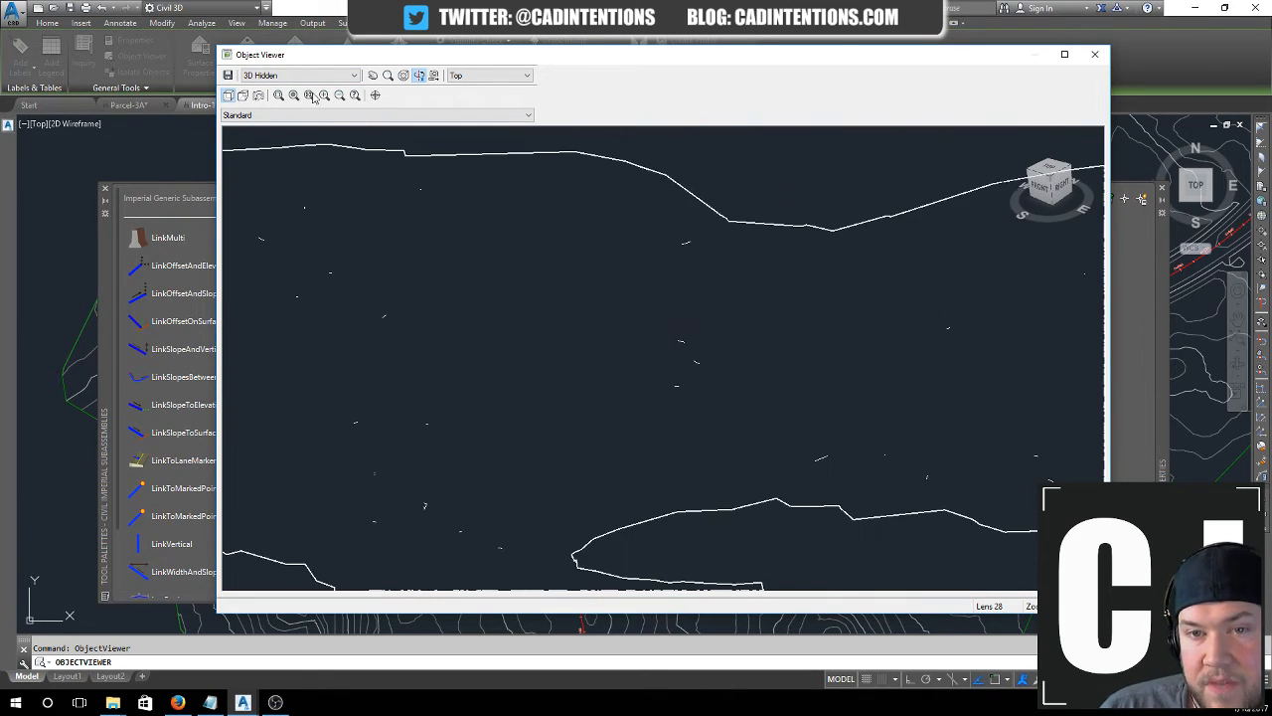
- Switch the surface display to 3dWireframe and orbit it to look along the road's triangulated slopes
left_click(322, 77)
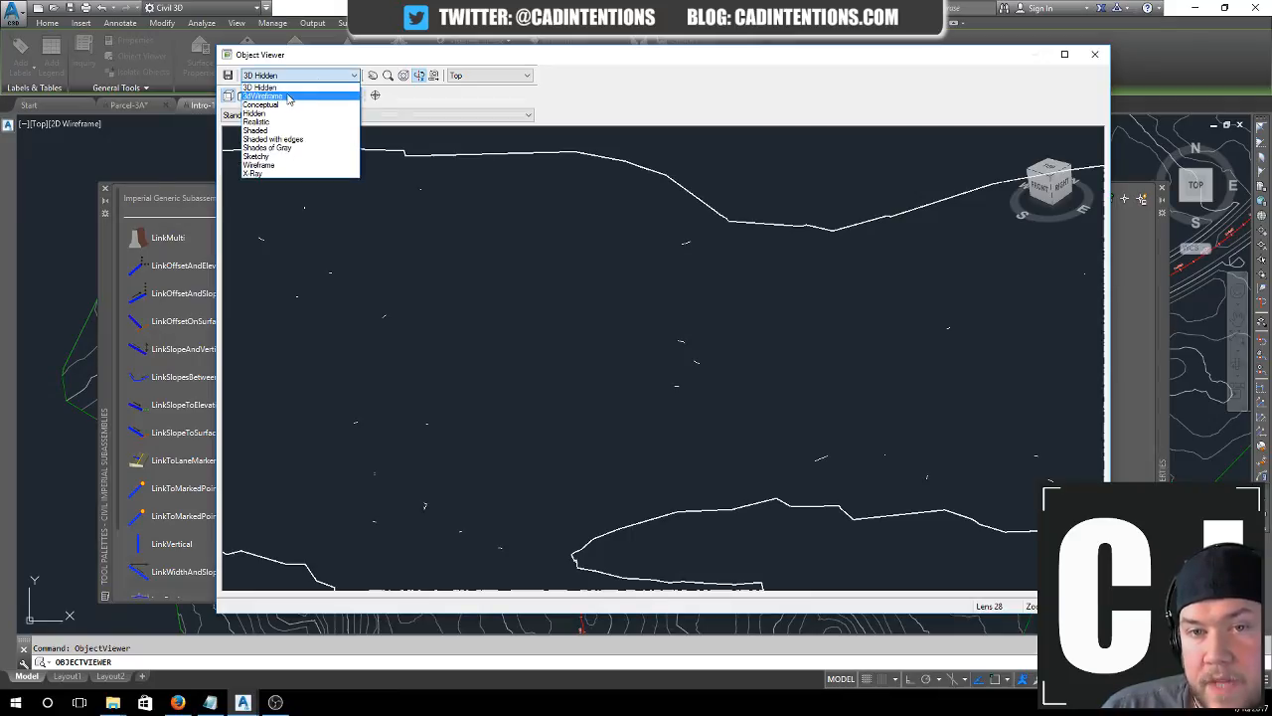
left_click(288, 96)
left_click_drag(557, 397, 408, 425)
- View the surface in the Hidden and Realistic visual styles, orbiting the Realistic view to look down along the road
left_click(338, 75)
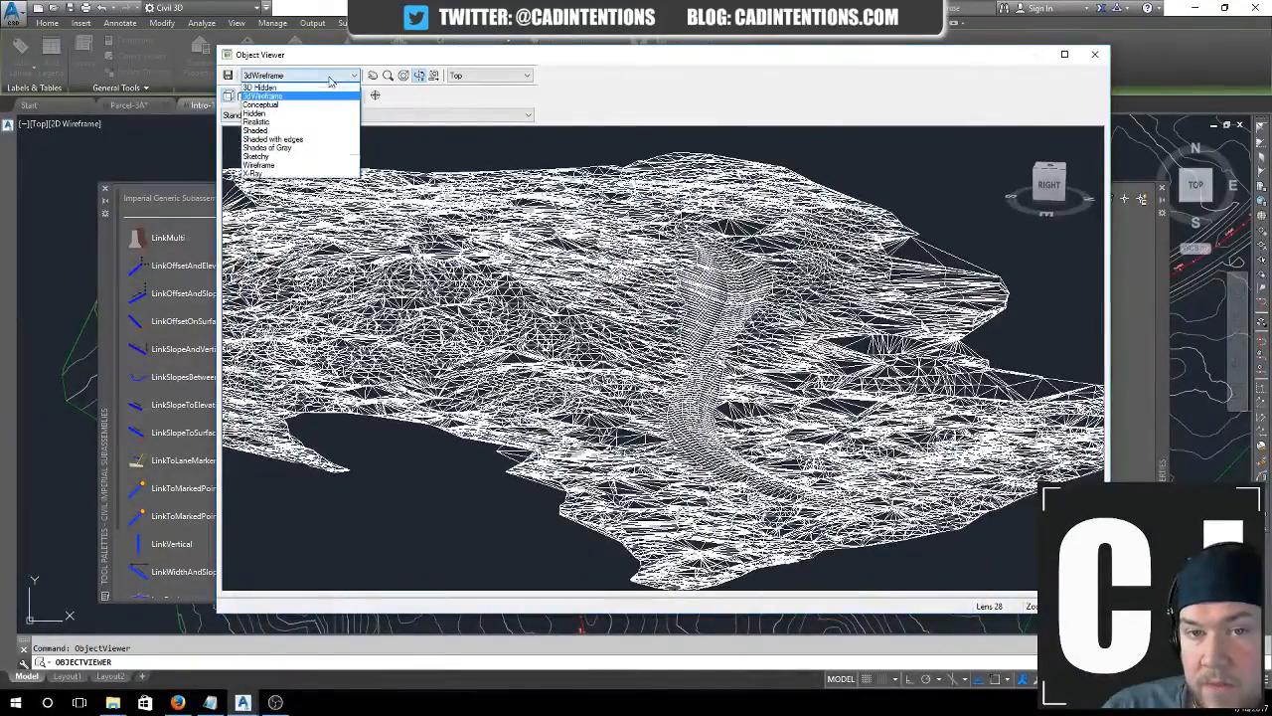
left_click(257, 115)
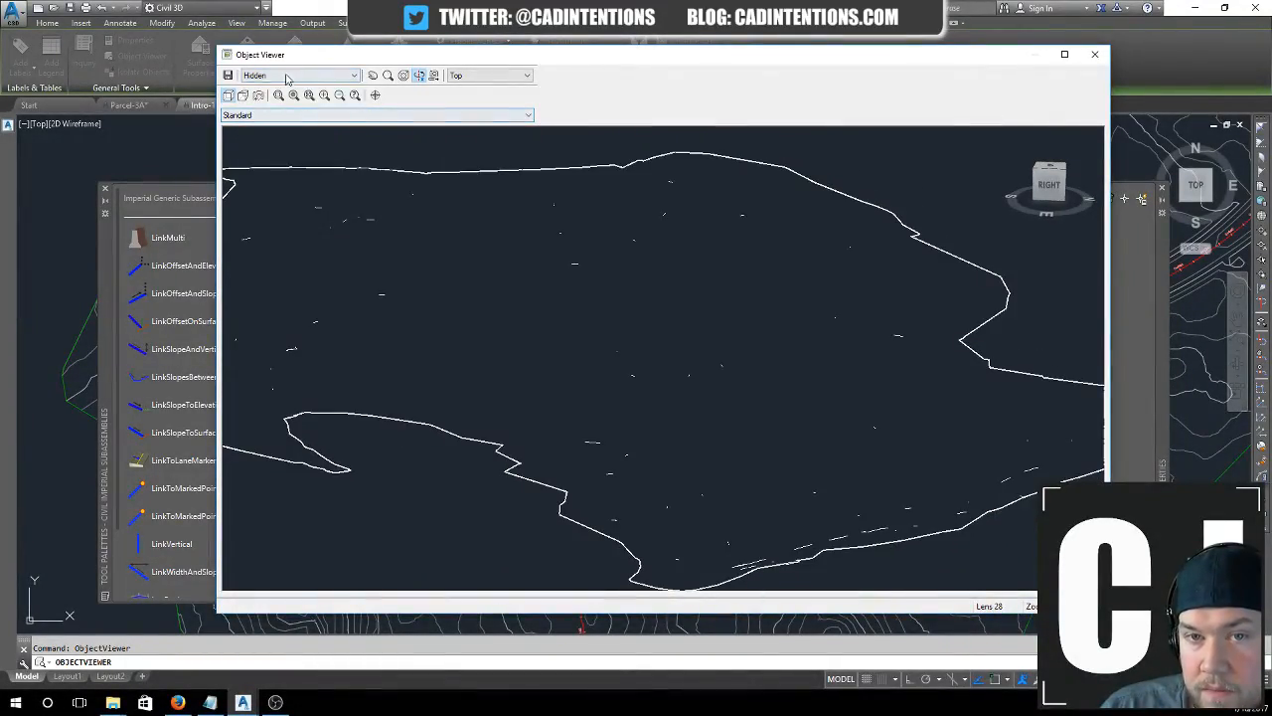
left_click(286, 77)
left_click(269, 124)
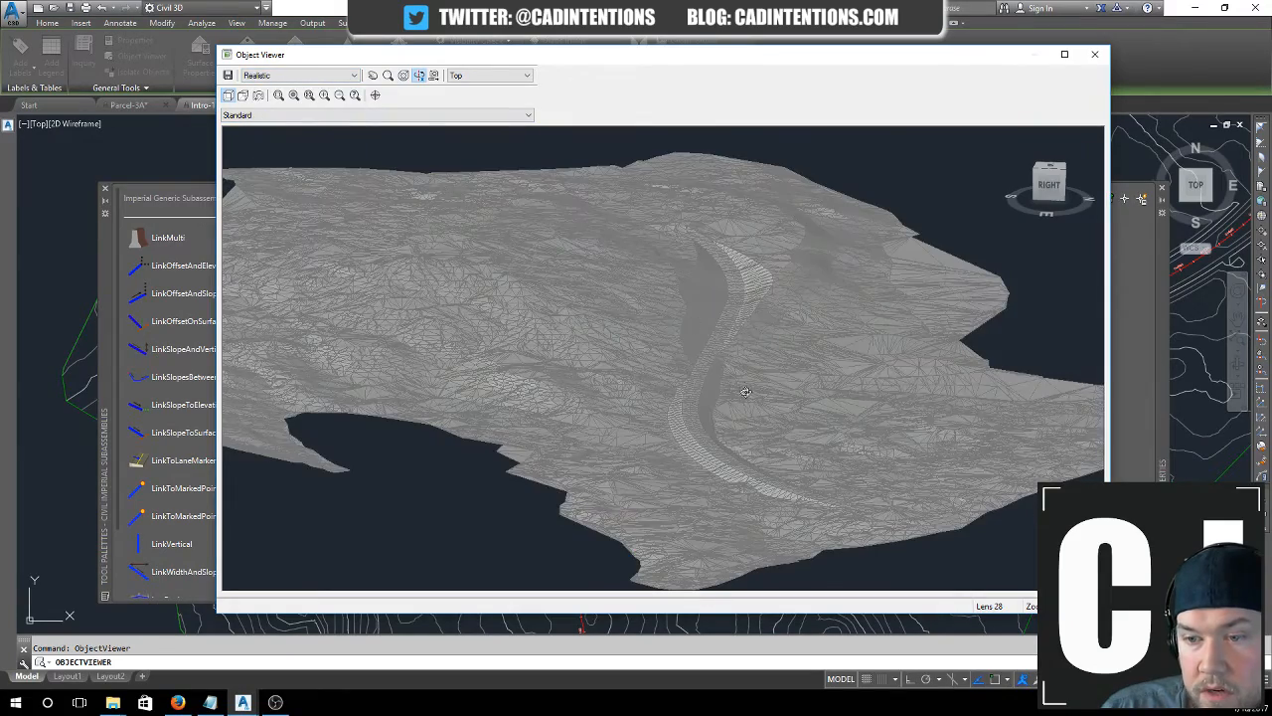
left_click_drag(745, 392, 704, 473)
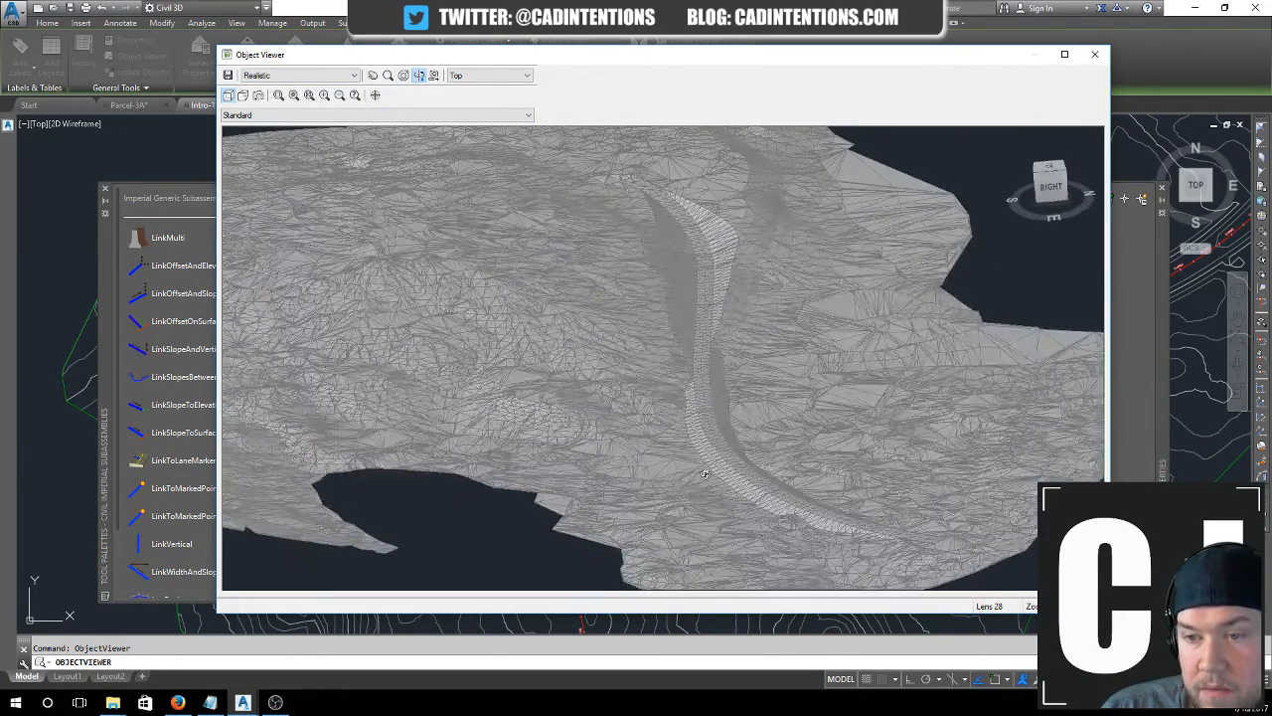
- Compare the surface in the Shaded with edges, Shaded and Shades of Gray visual styles
left_click(298, 76)
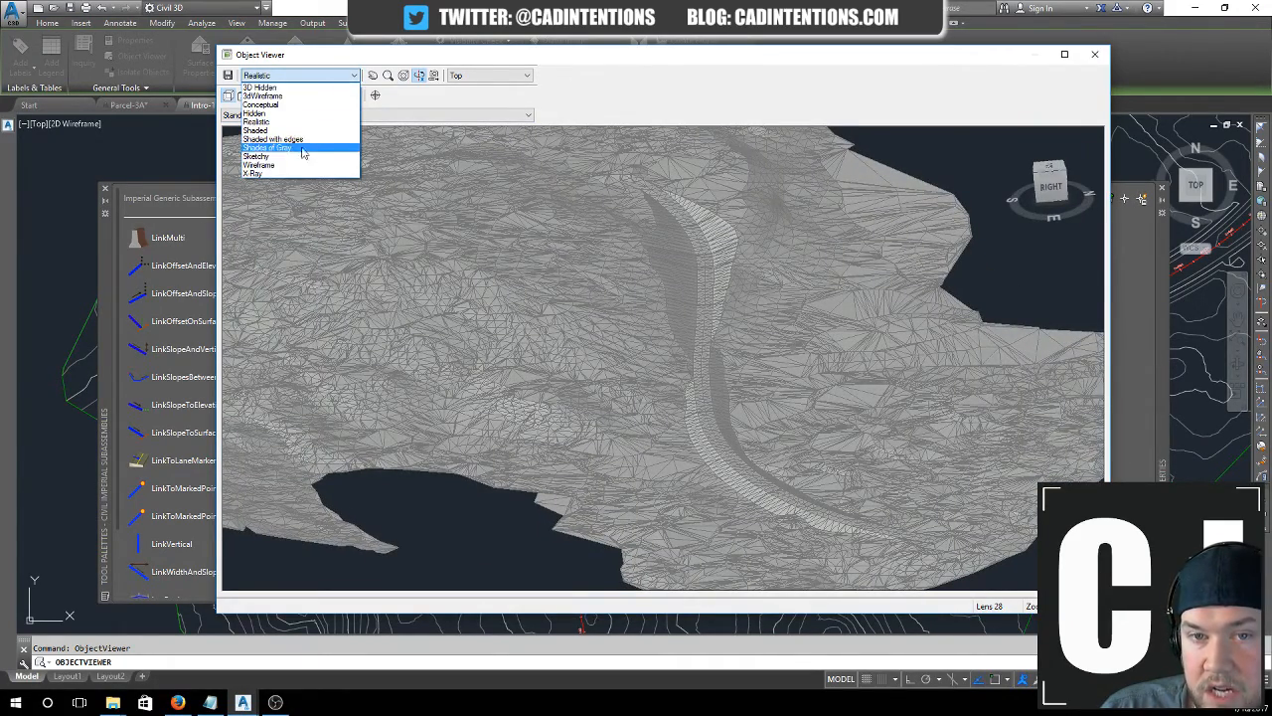
left_click(283, 139)
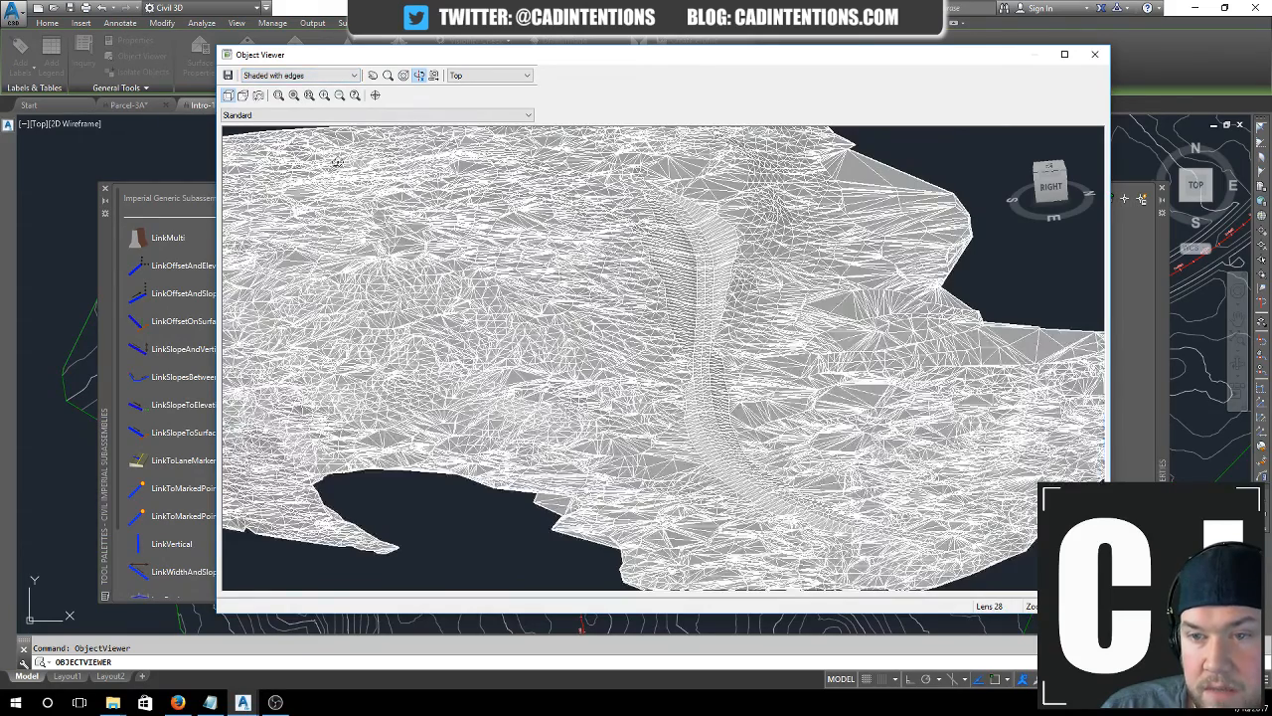
left_click(294, 76)
left_click(264, 130)
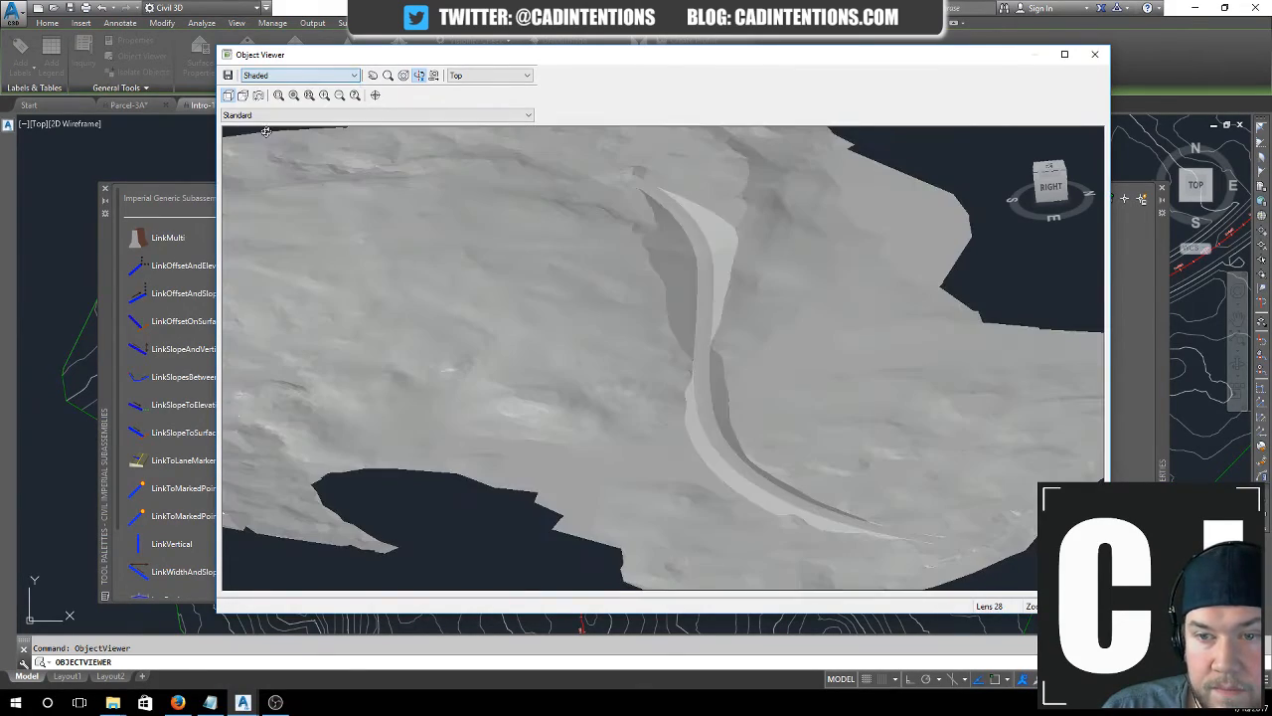
left_click(281, 75)
left_click(266, 147)
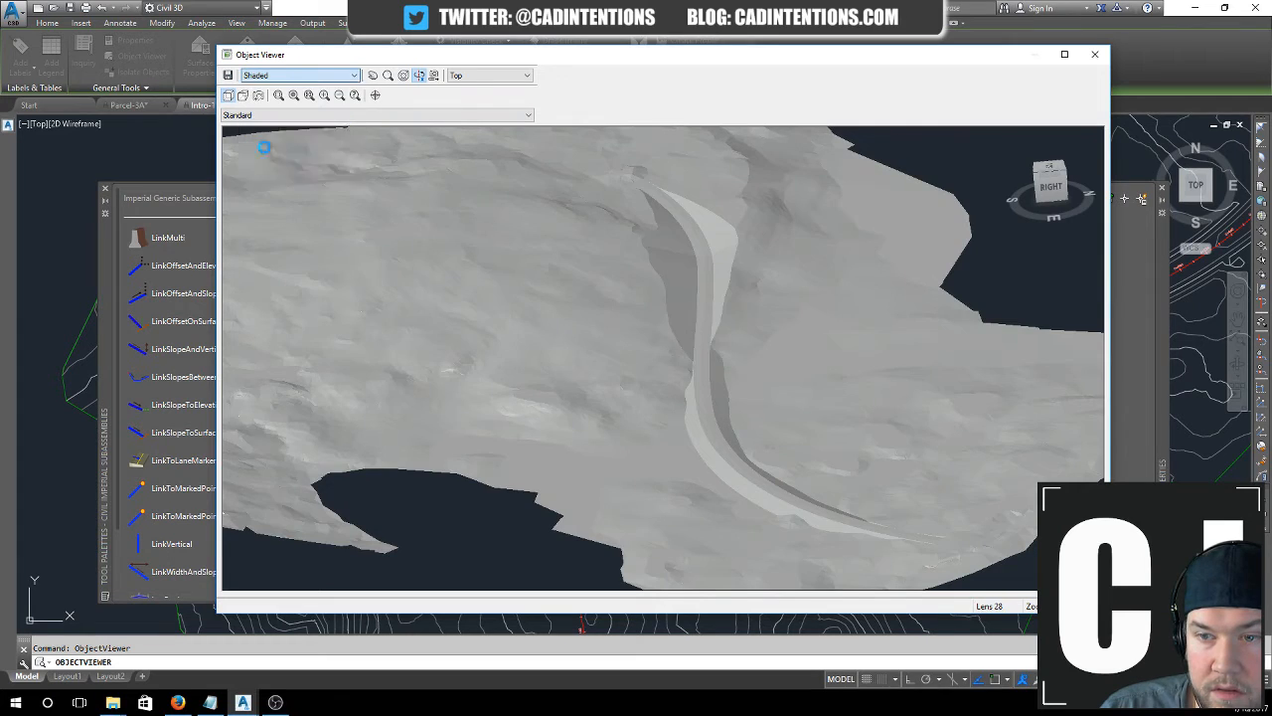
- View the surface in the Sketchy and Conceptual visual styles, orbiting the Conceptual view around the road
left_click(282, 78)
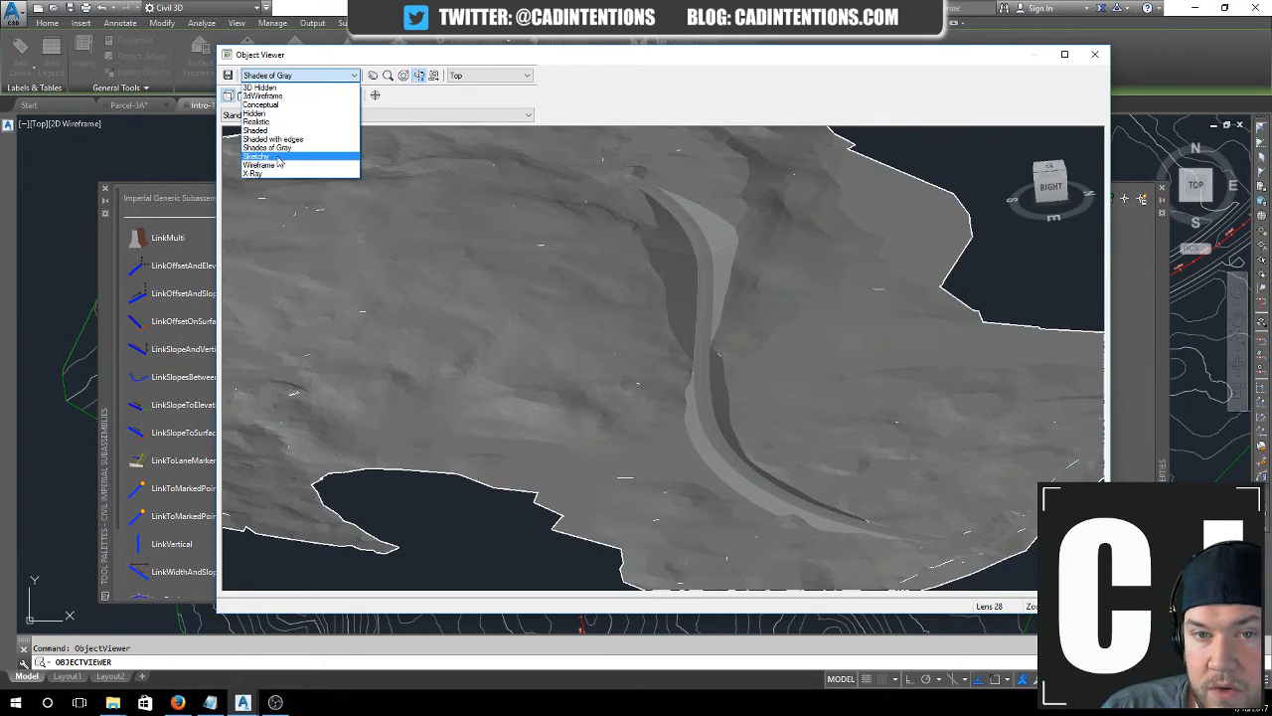
left_click(259, 156)
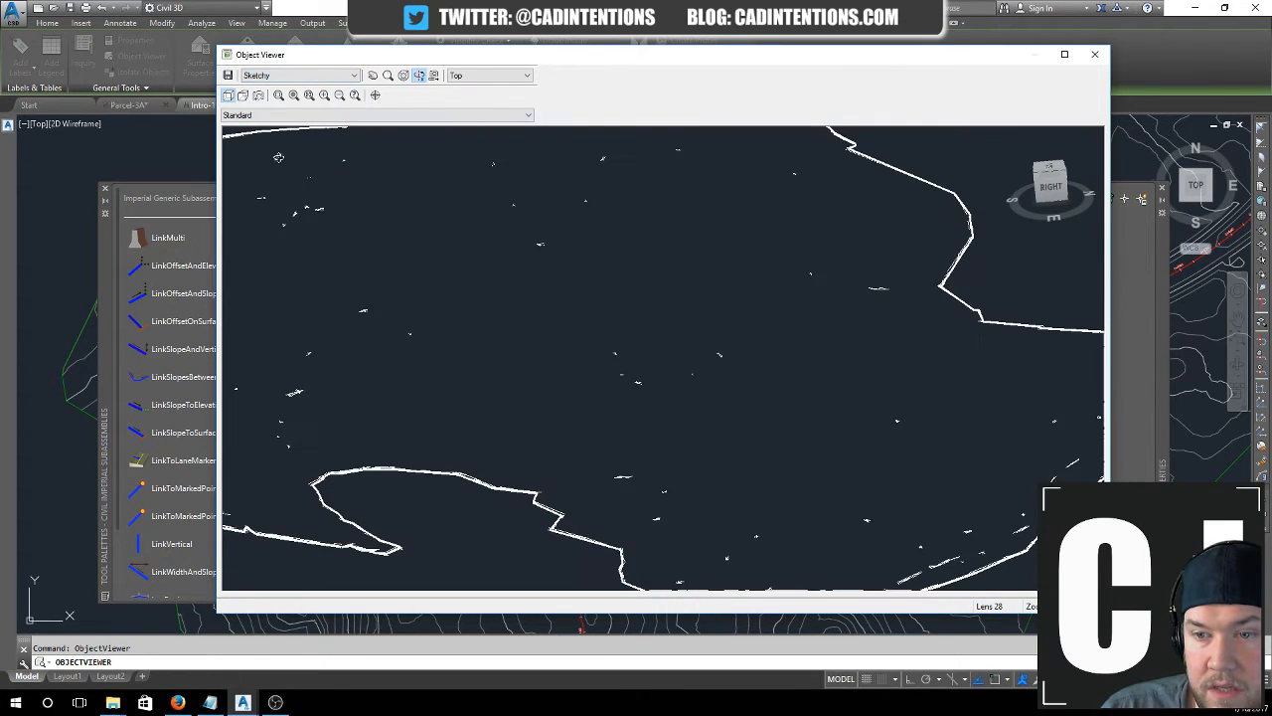
left_click(291, 76)
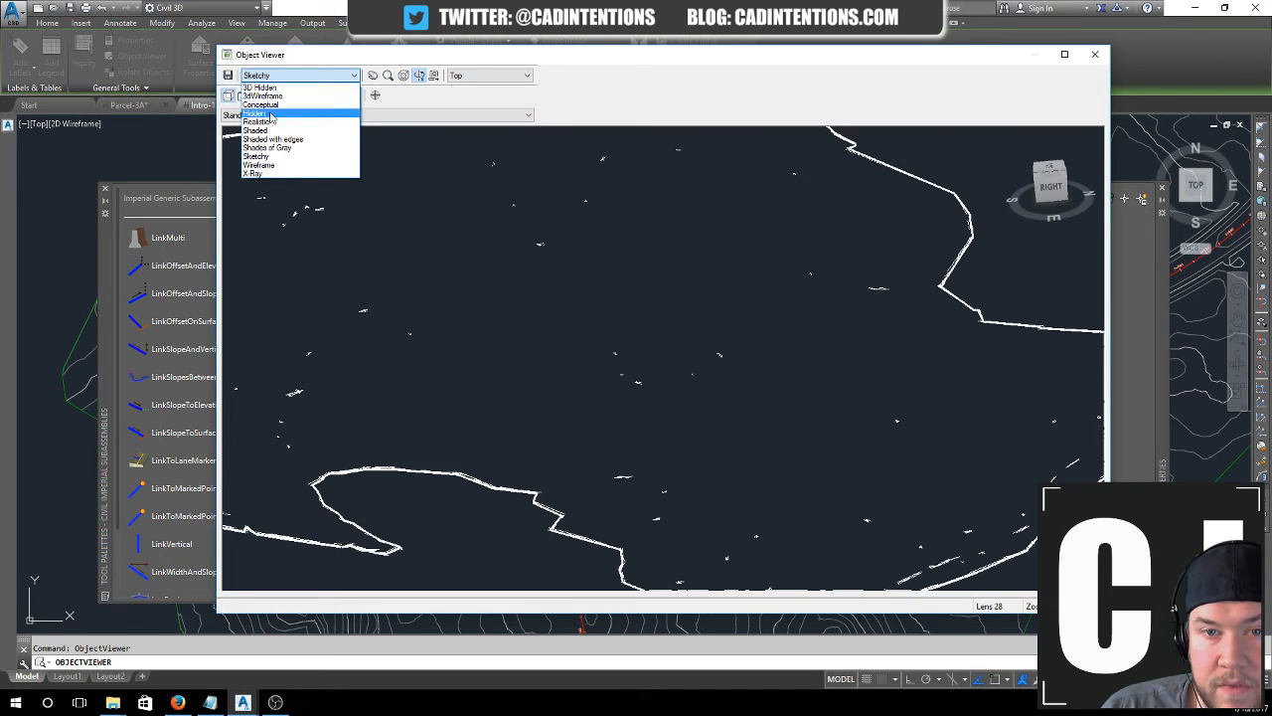
left_click(263, 105)
left_click_drag(656, 470, 577, 454)
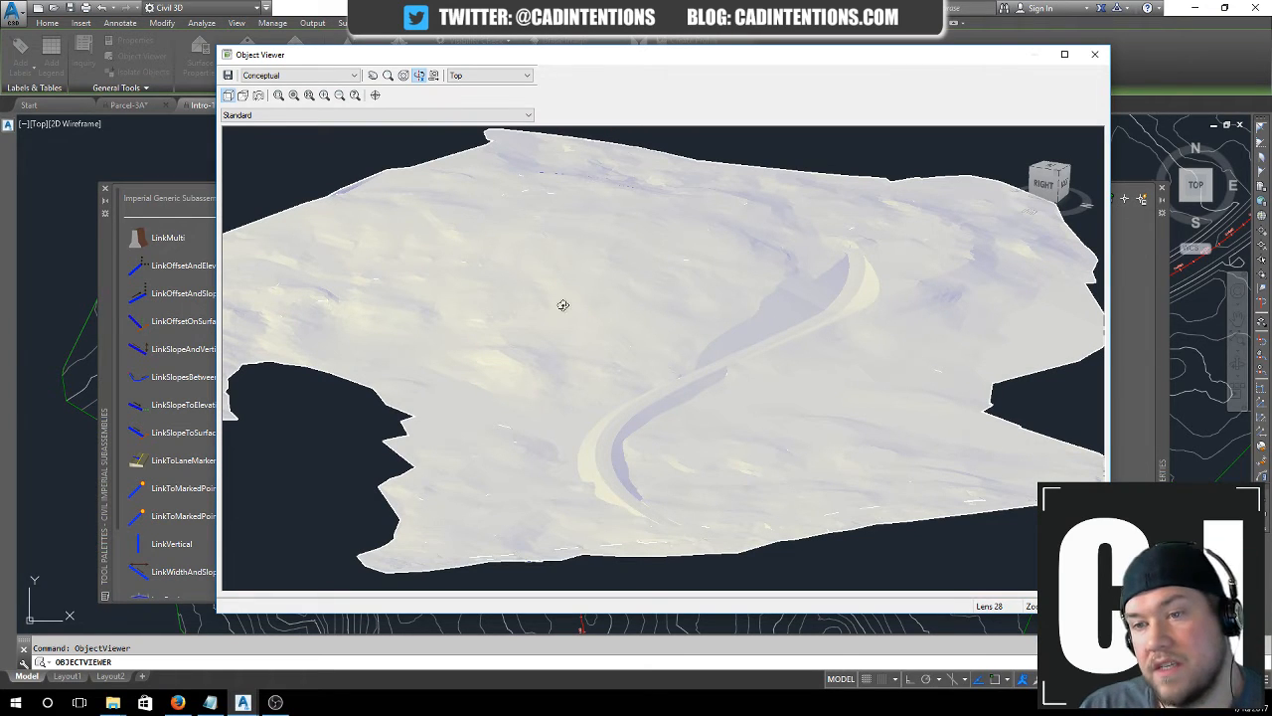
- Display the surface in the Shaded visual style and inspect the road's side slopes close up to its far end
left_click(324, 79)
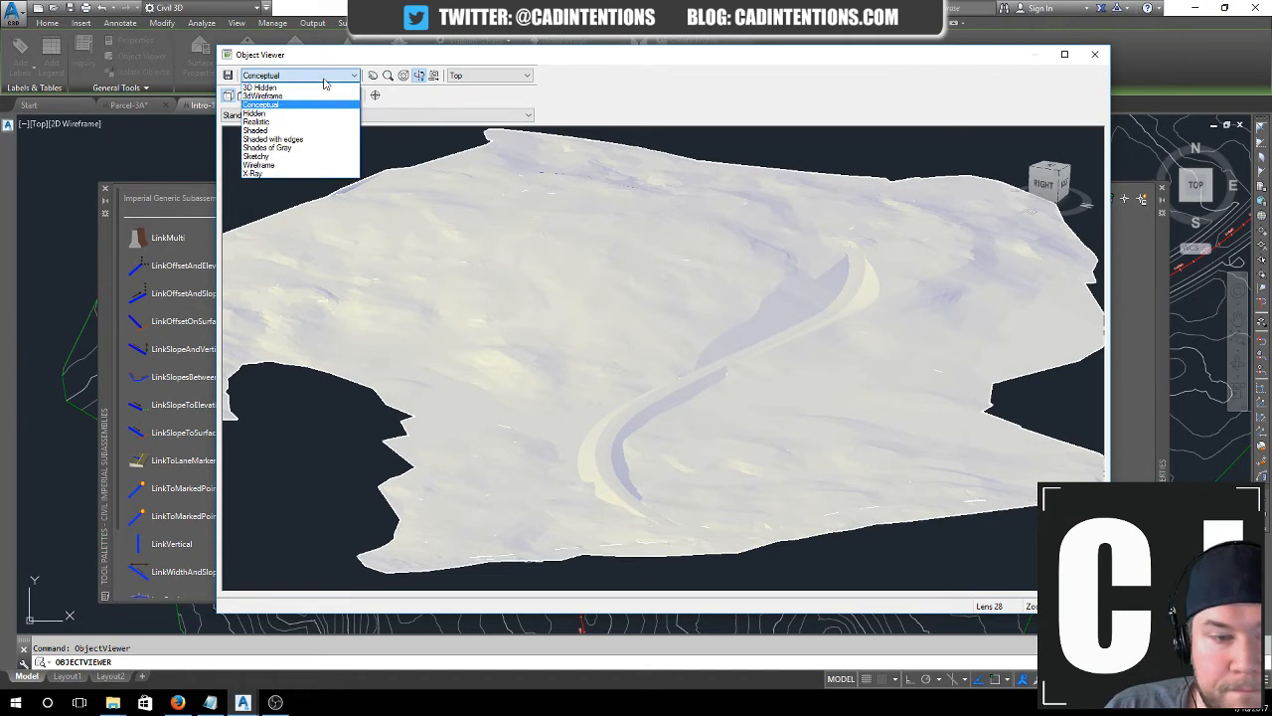
left_click(268, 130)
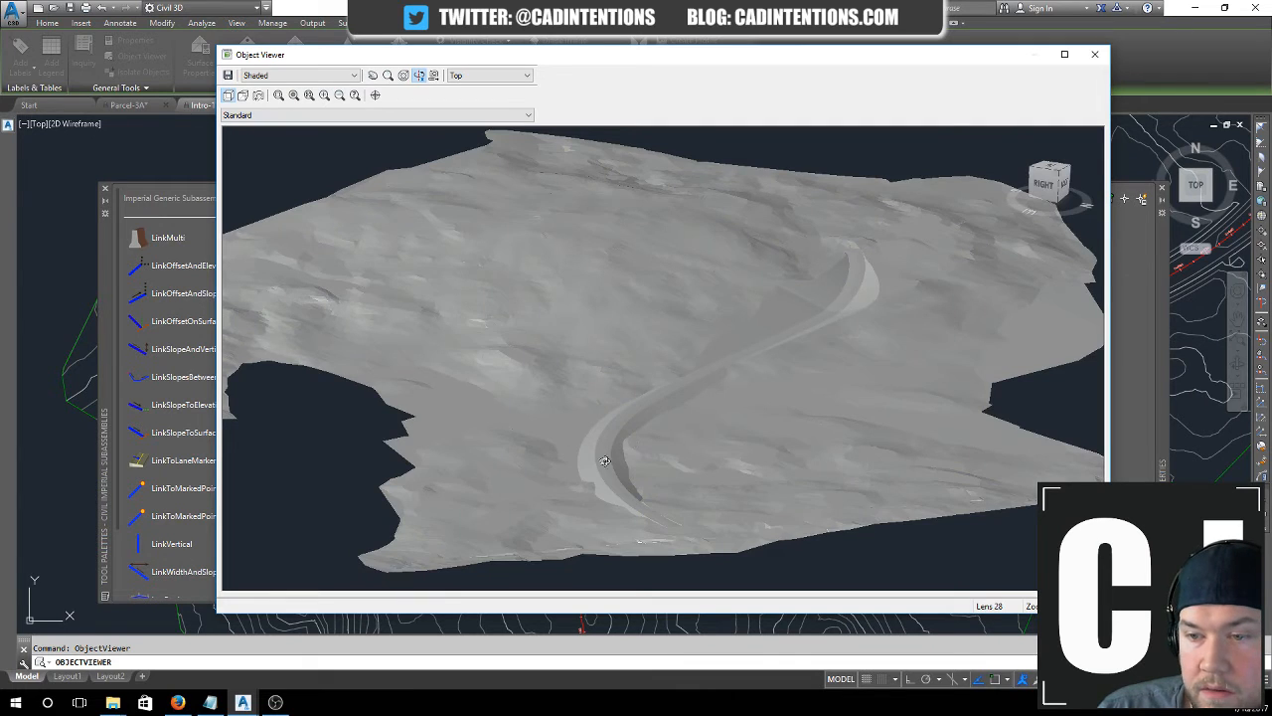
left_click_drag(606, 461, 682, 442)
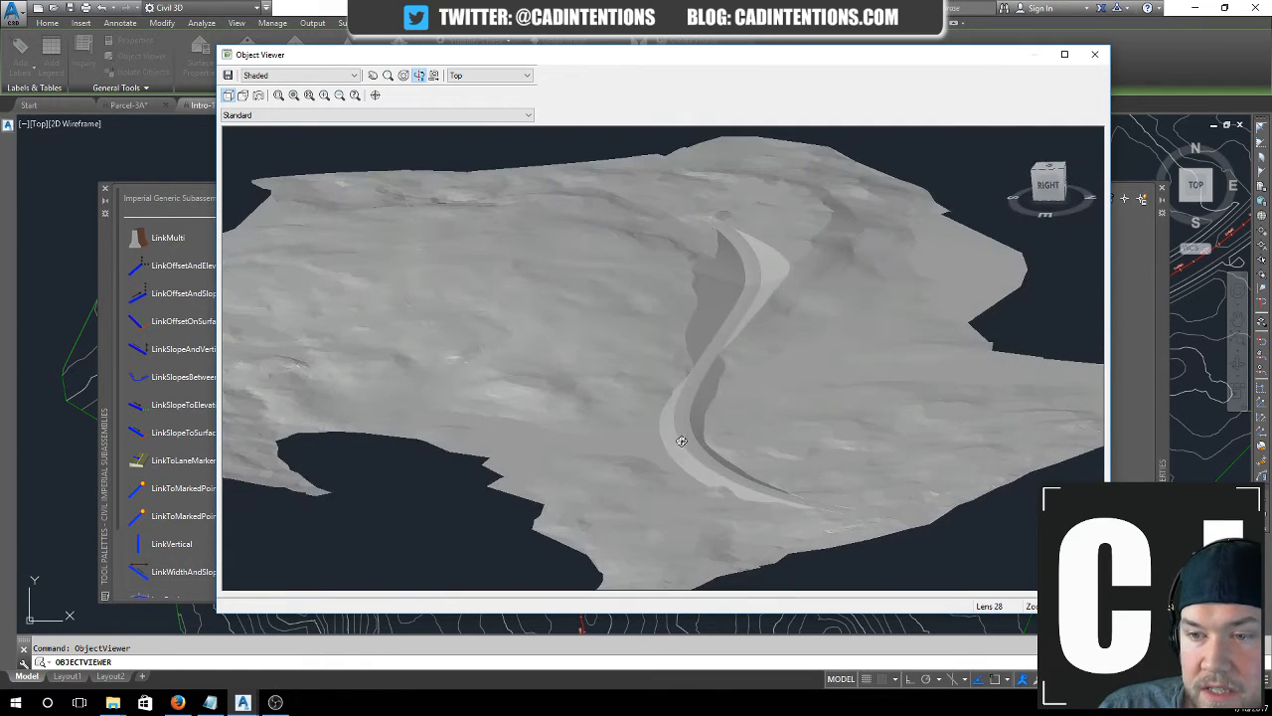
scroll(761, 263, "up", 4)
left_click_drag(845, 256, 665, 370)
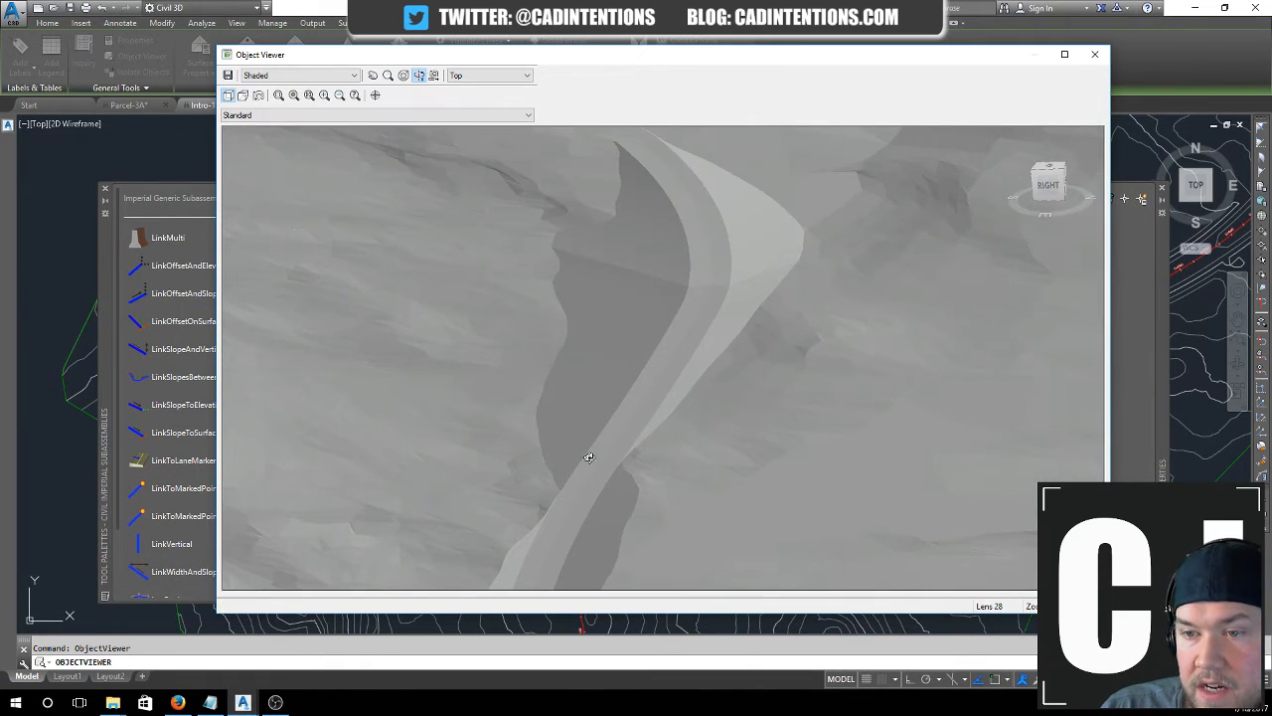
left_click_drag(699, 193, 511, 220)
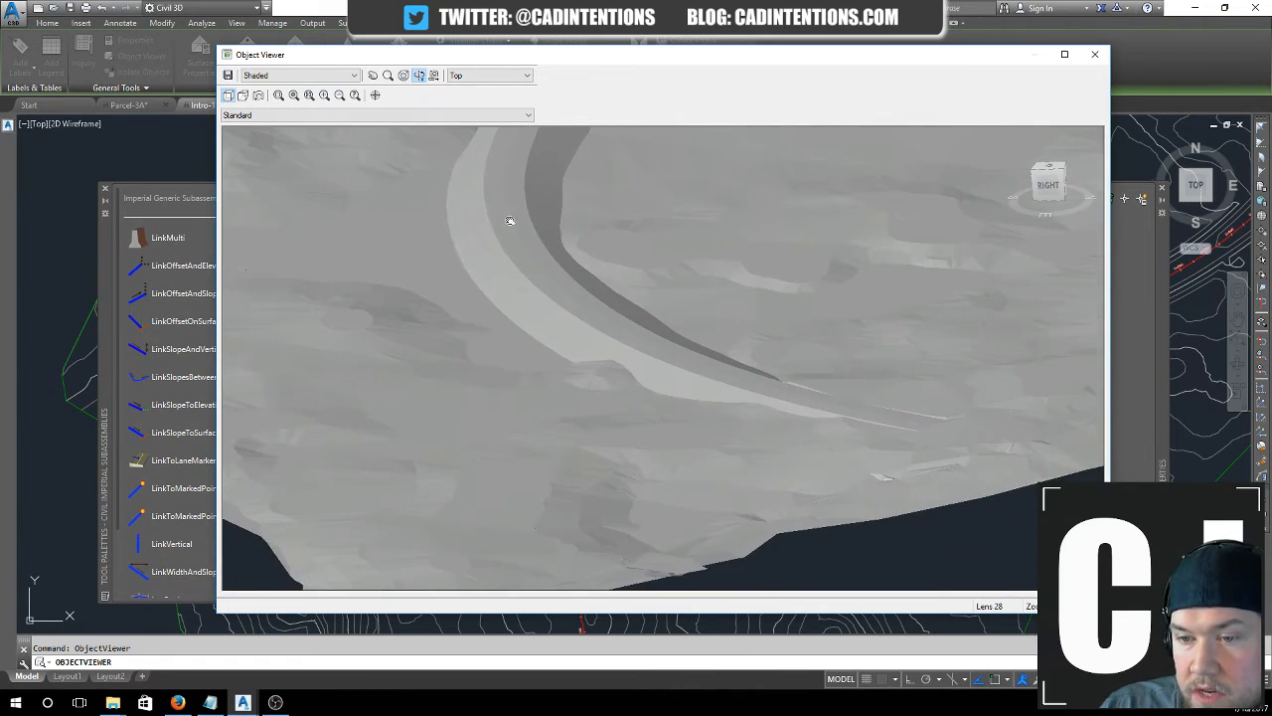
left_click_drag(877, 412, 932, 414)
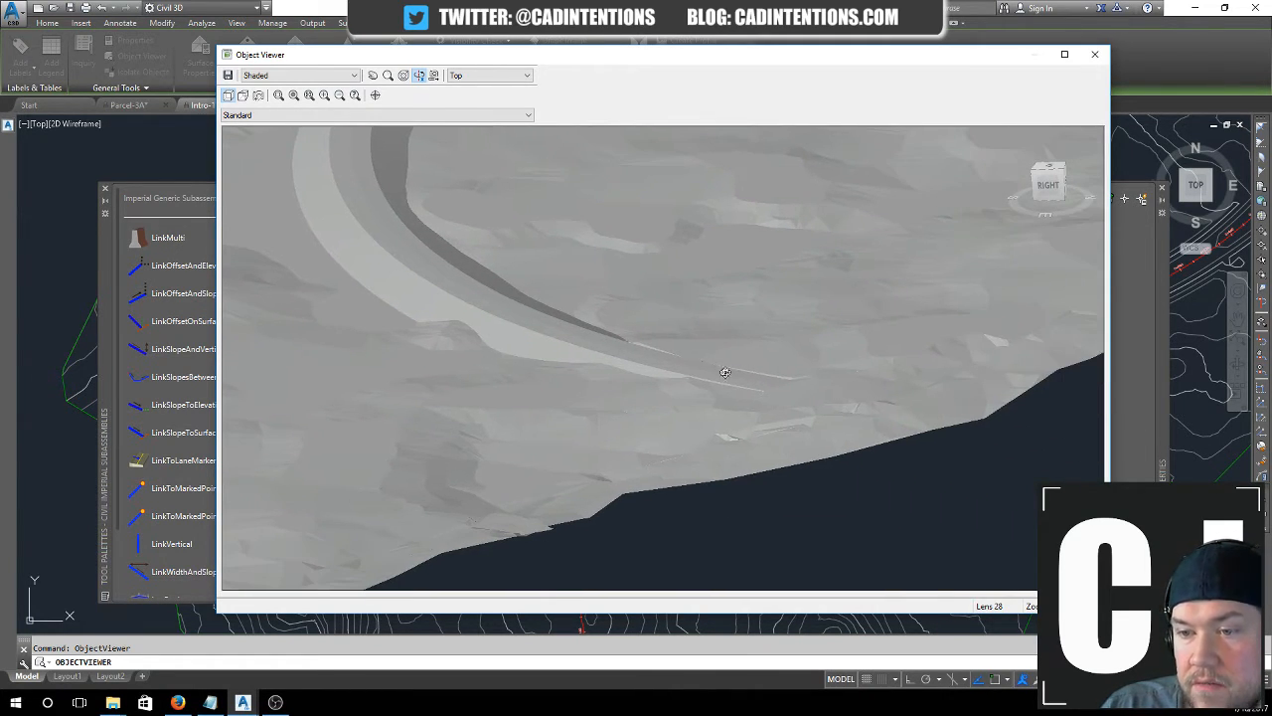
left_click_drag(565, 311, 611, 418)
- Orbit the whole shaded surface to view it from several low angles, close Object Viewer and clear the selection
scroll(791, 232, "down", 3)
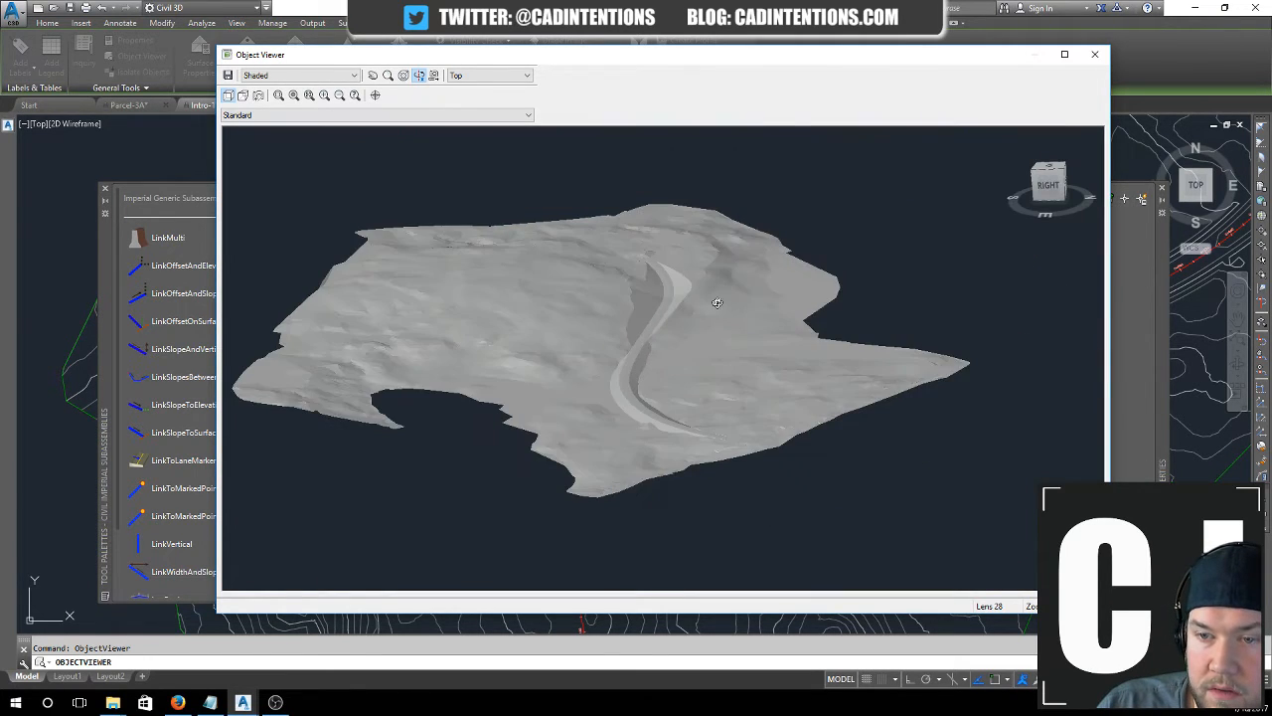
left_click_drag(757, 375, 570, 384)
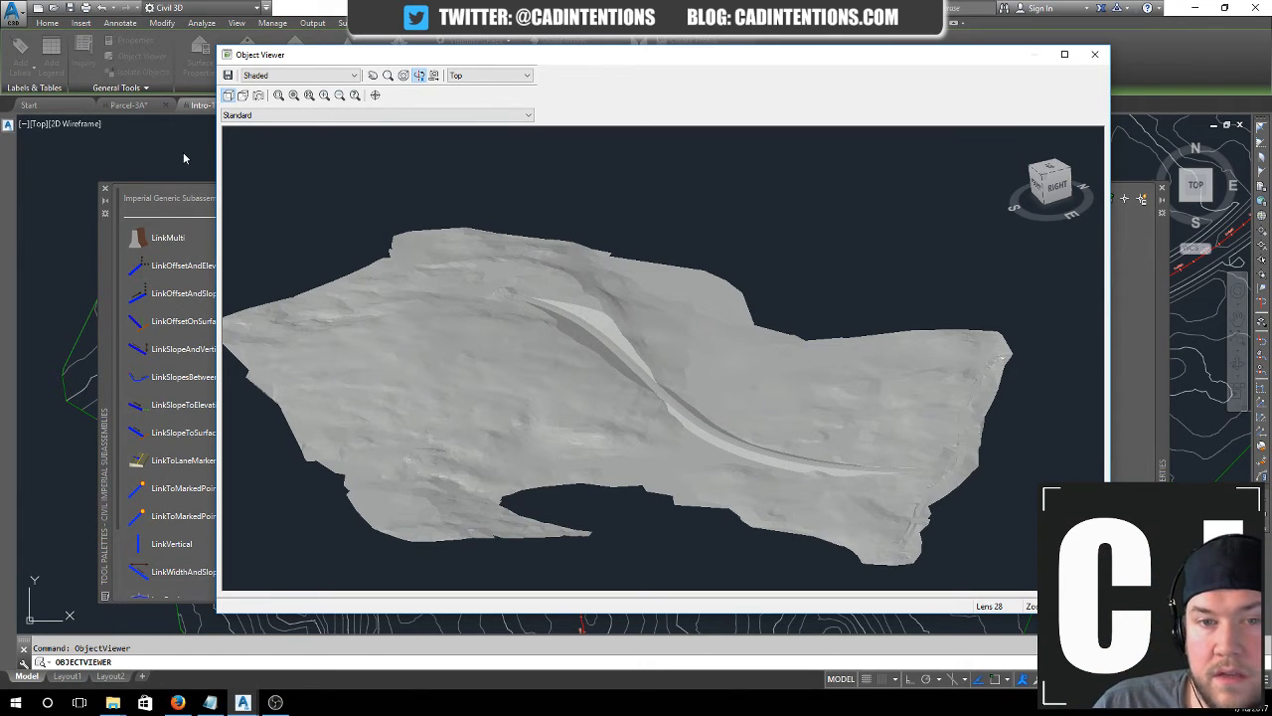
left_click_drag(579, 376, 639, 438)
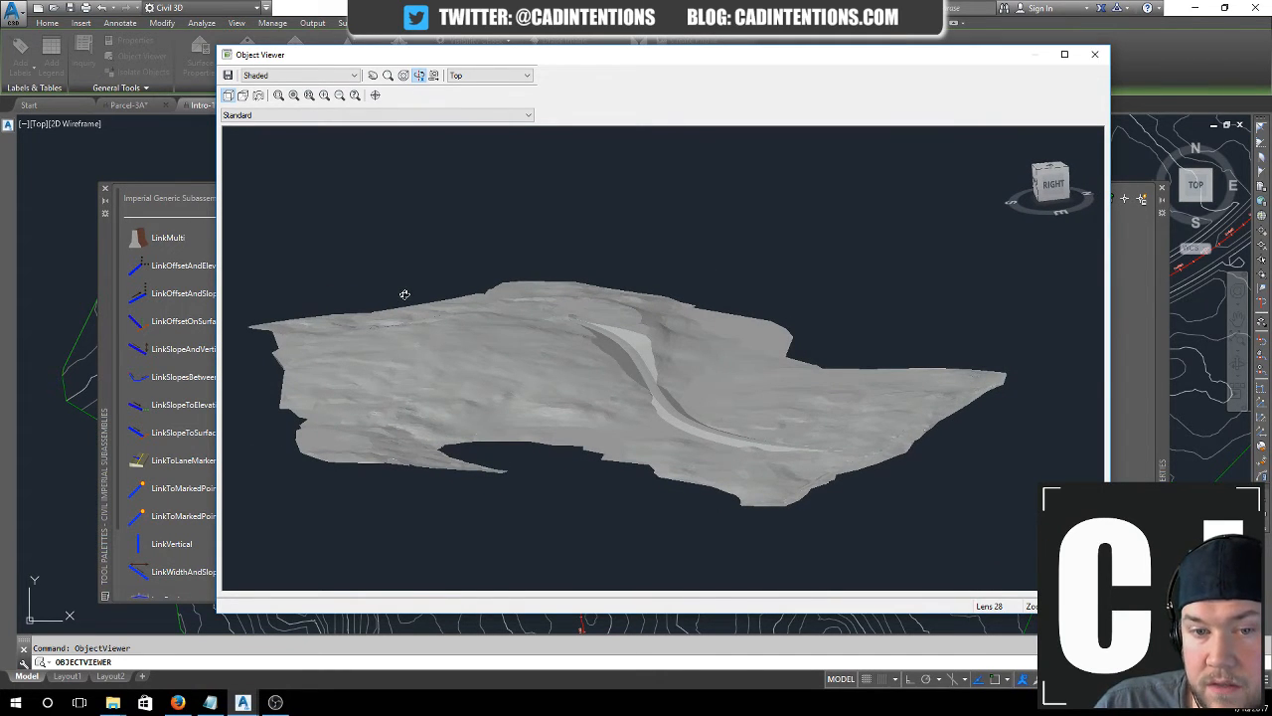
key("Escape")
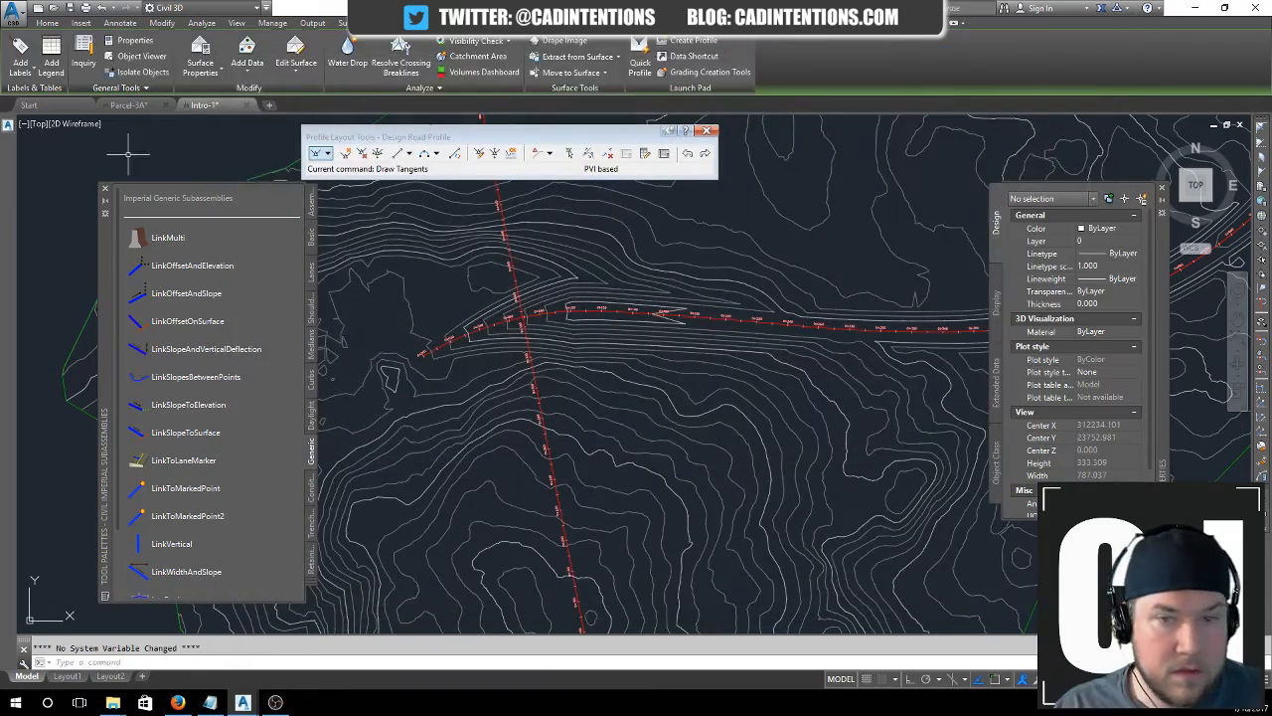
left_click(429, 296)
key("Escape")
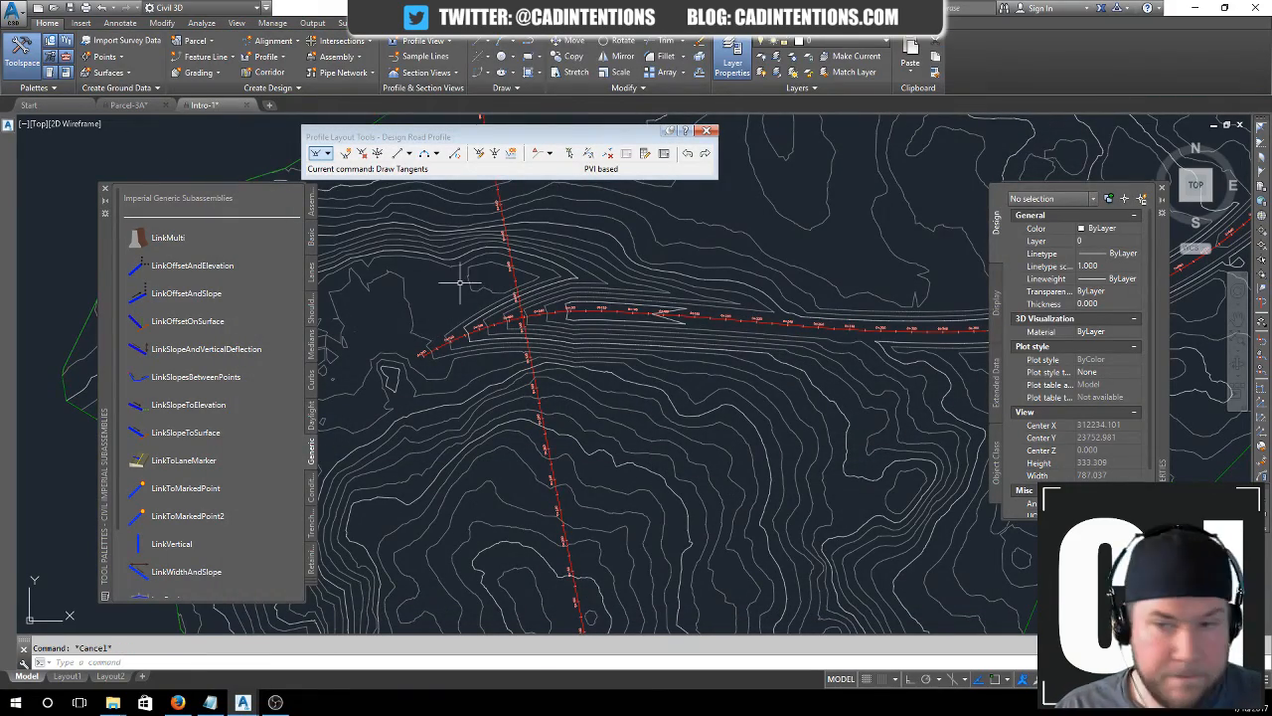
- Examine the test road in plan and the design profile line in the lower profile view
scroll(577, 288, "down", 2)
middle_click_drag(619, 292, 560, 262)
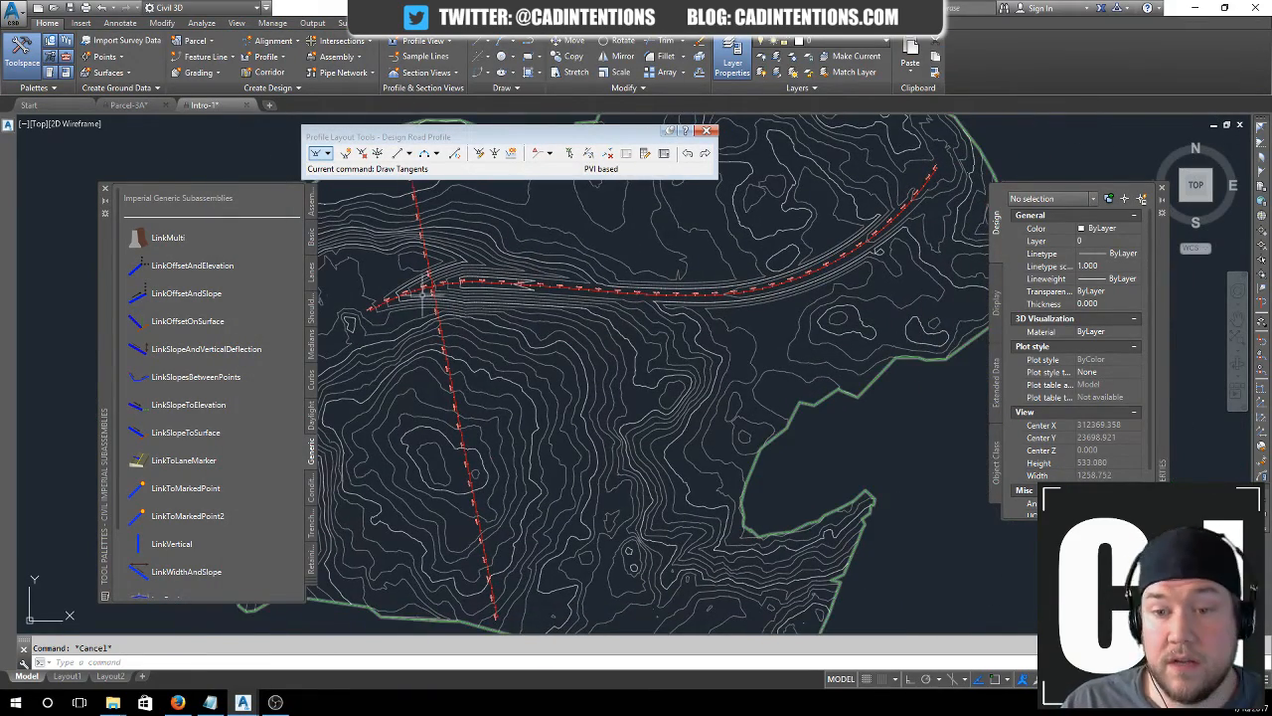
scroll(656, 310, "down", 2)
middle_click_drag(872, 401, 716, 428)
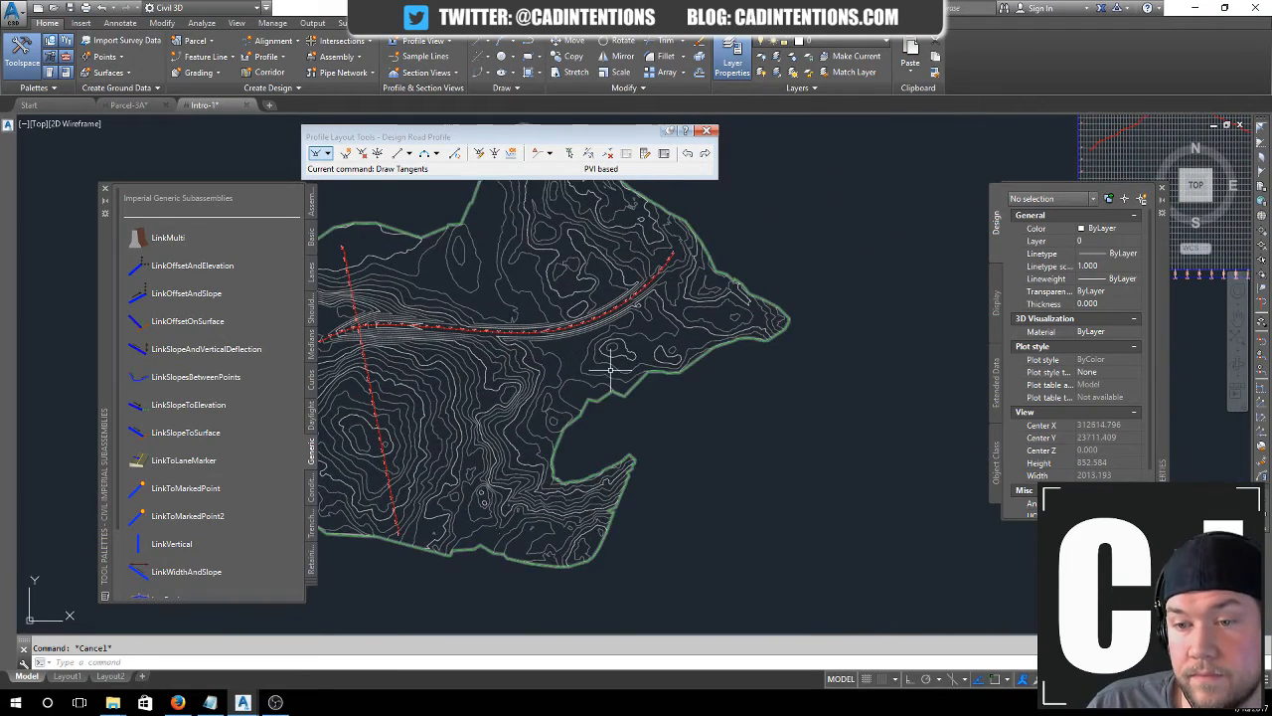
scroll(785, 352, "down", 2)
mouse_move(801, 355)
middle_mouse_down()
mouse_move(597, 310)
mouse_move(735, 369)
middle_mouse_up()
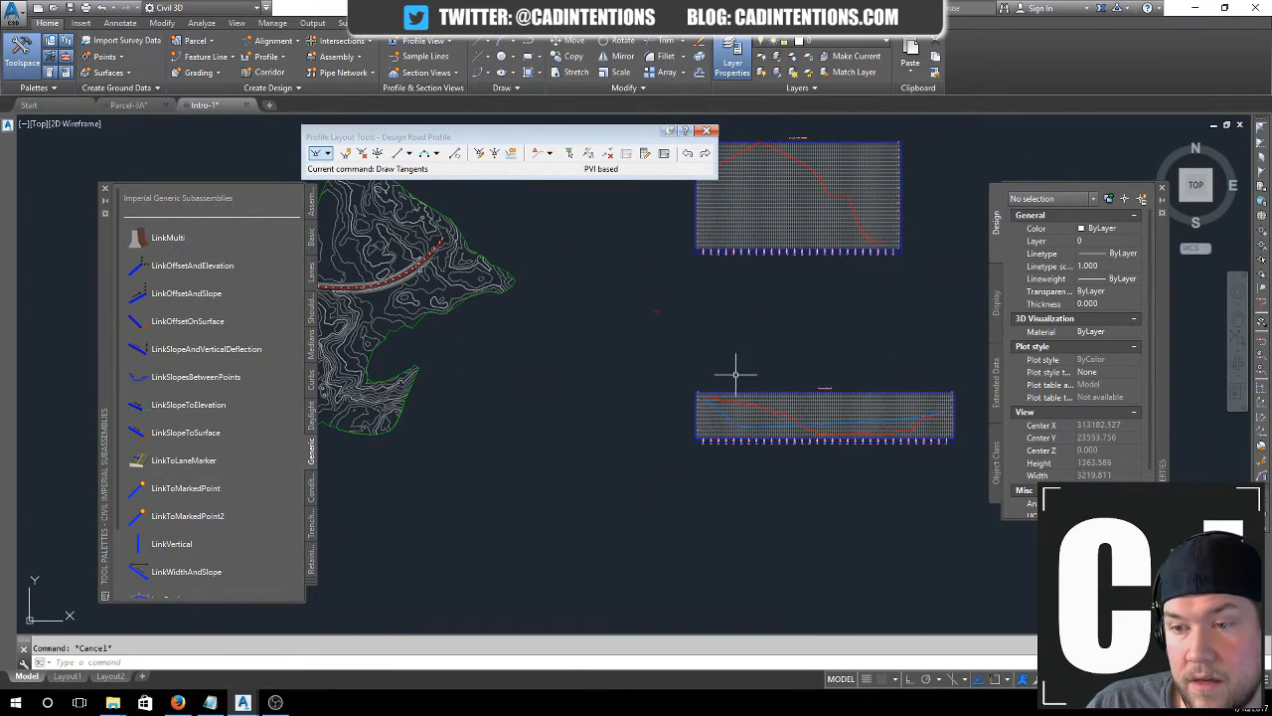
scroll(724, 427, "up", 3)
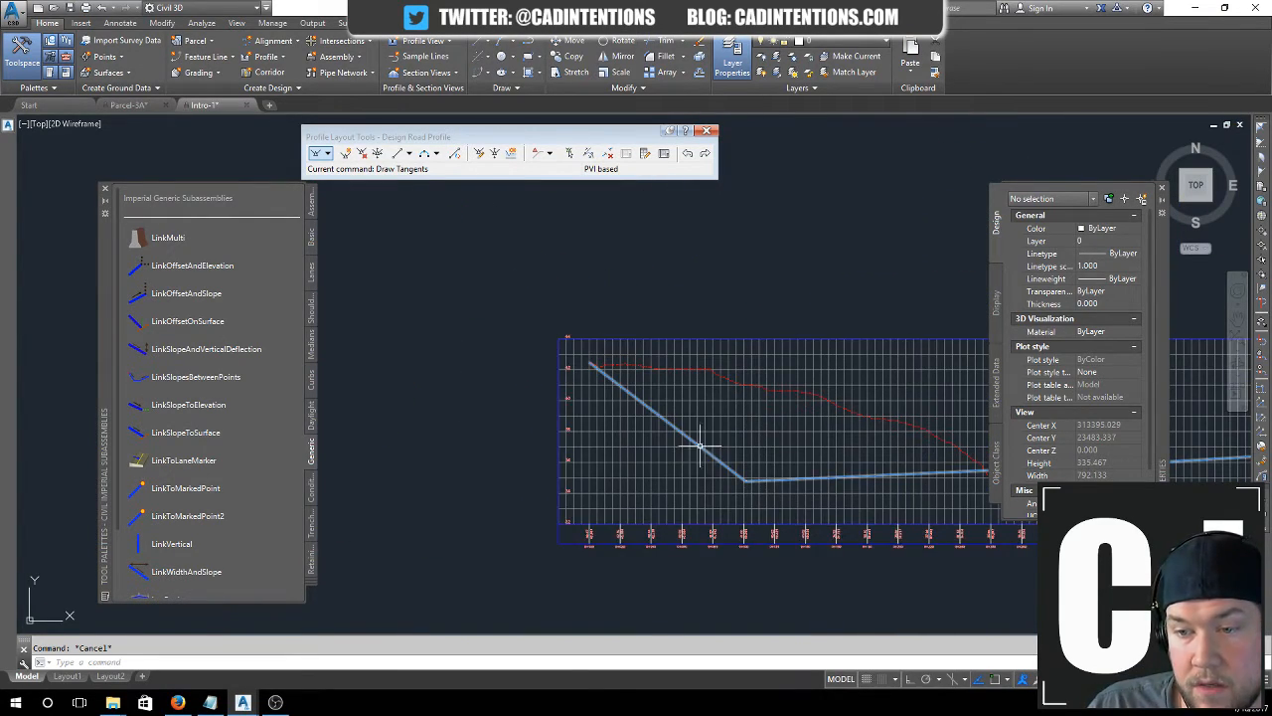
scroll(455, 287, "down", 3)
middle_click_drag(455, 287, 659, 389)
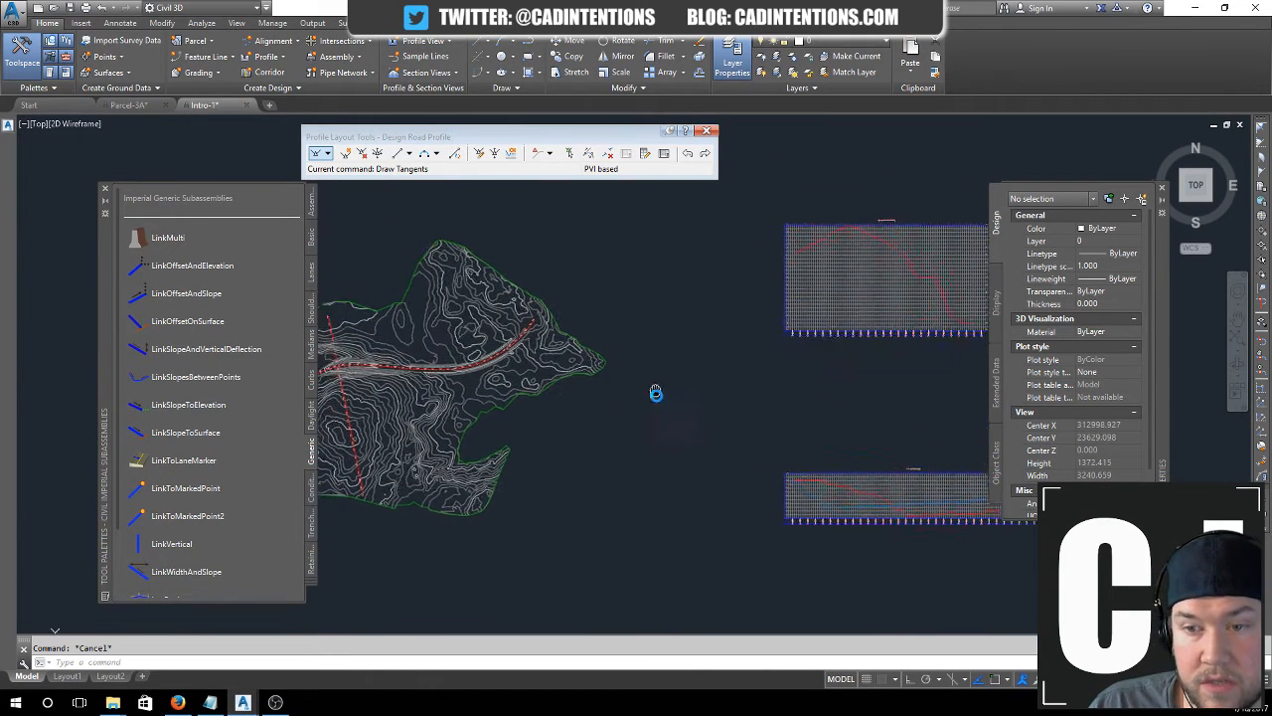
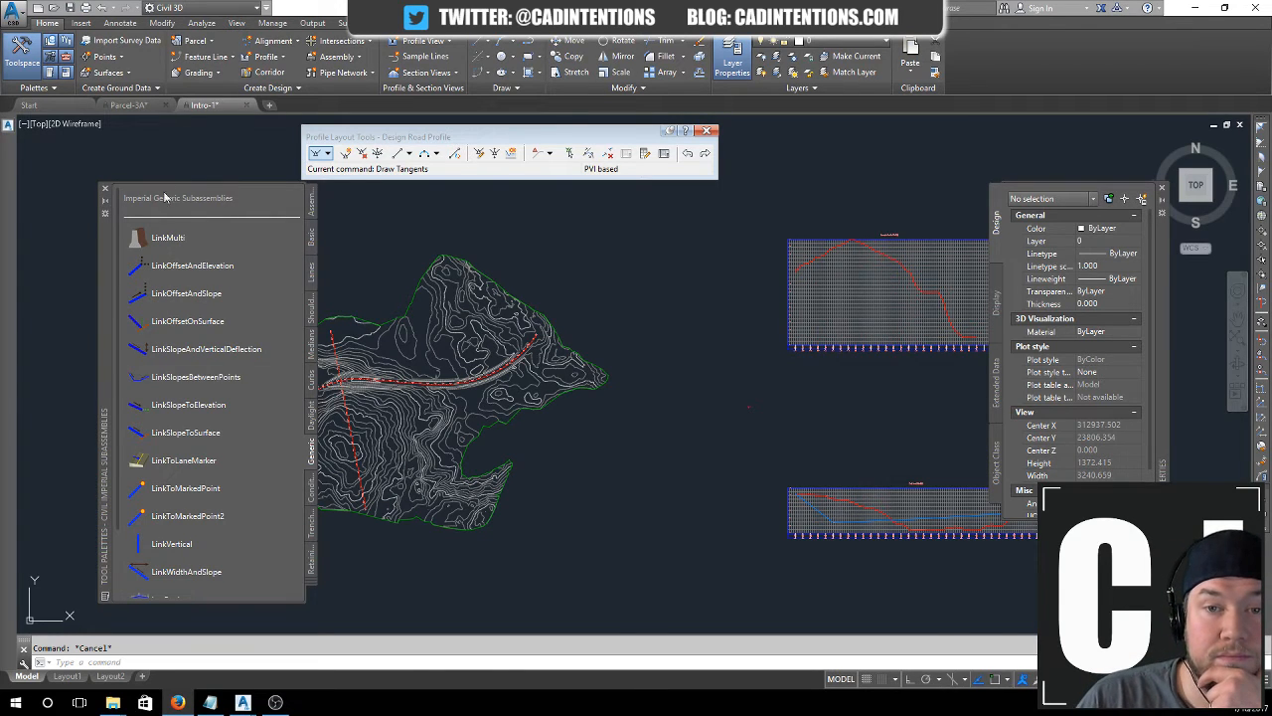
- Review the finished surface's contours and both alignments in plan alongside the profile views
left_click(185, 142)
middle_click_drag(538, 208, 622, 158)
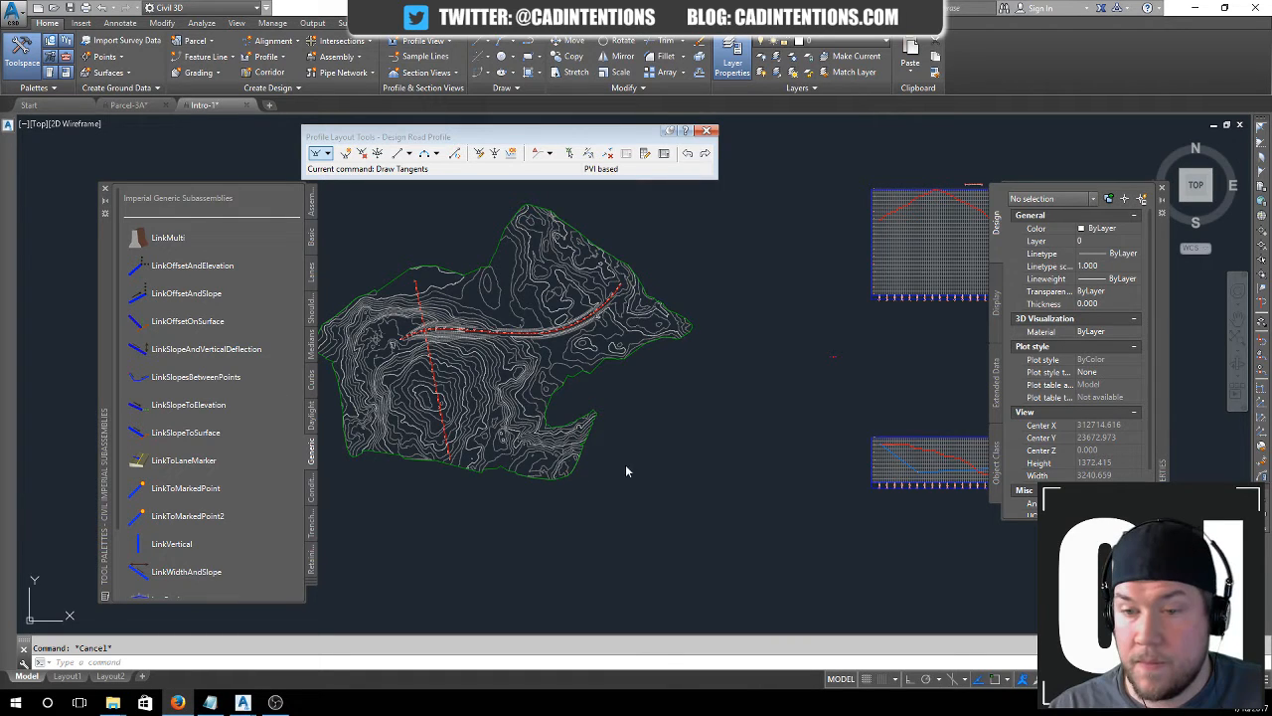
middle_click_drag(760, 459, 634, 437)
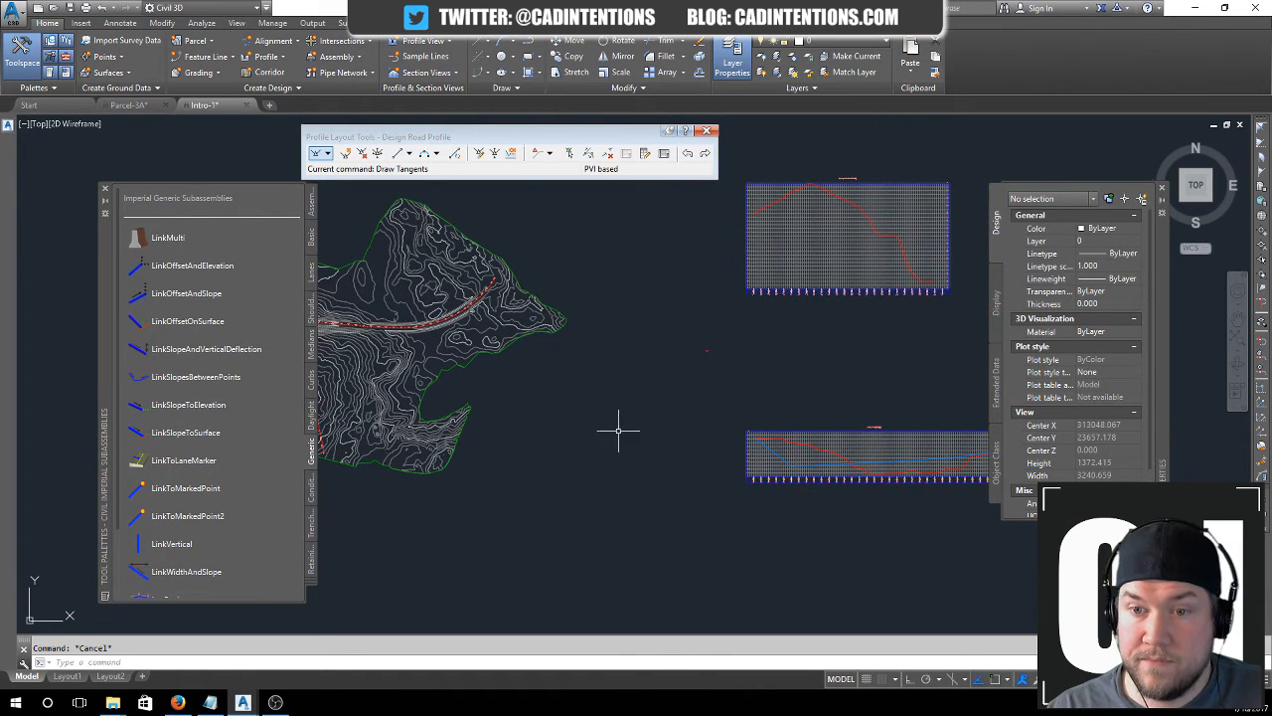
middle_click_drag(595, 397, 690, 367)
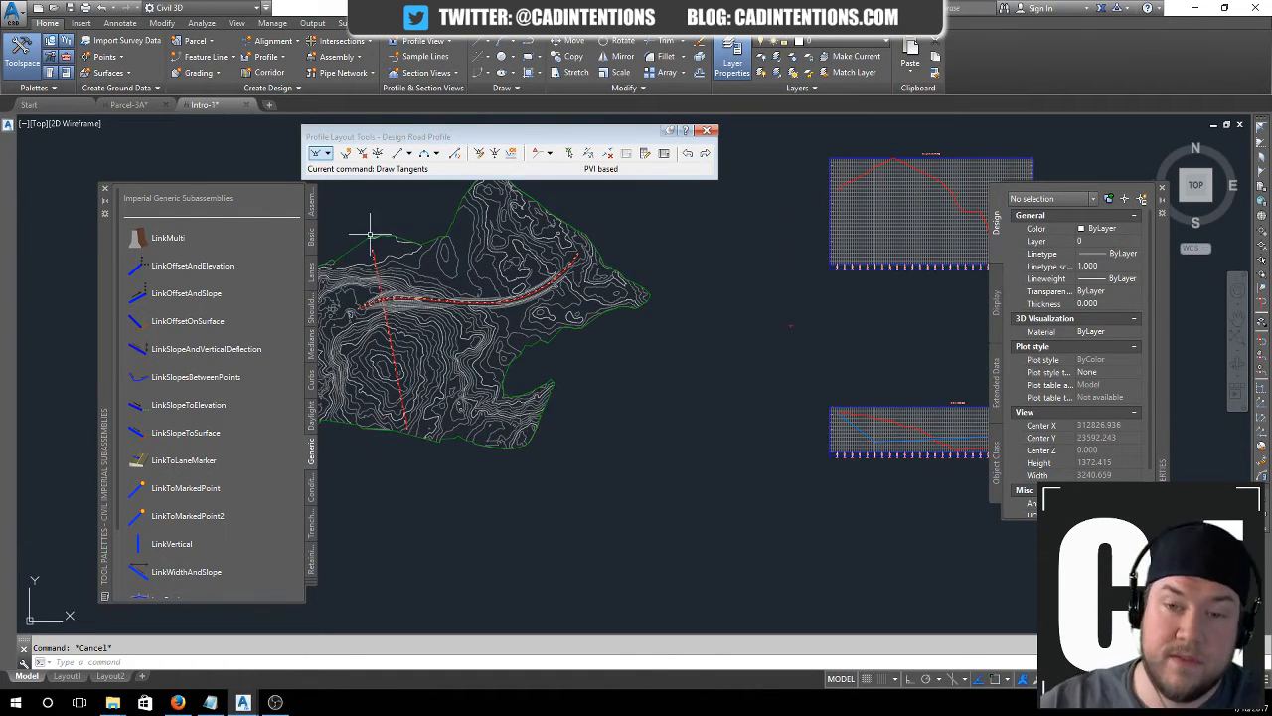
scroll(469, 297, "up", 2)
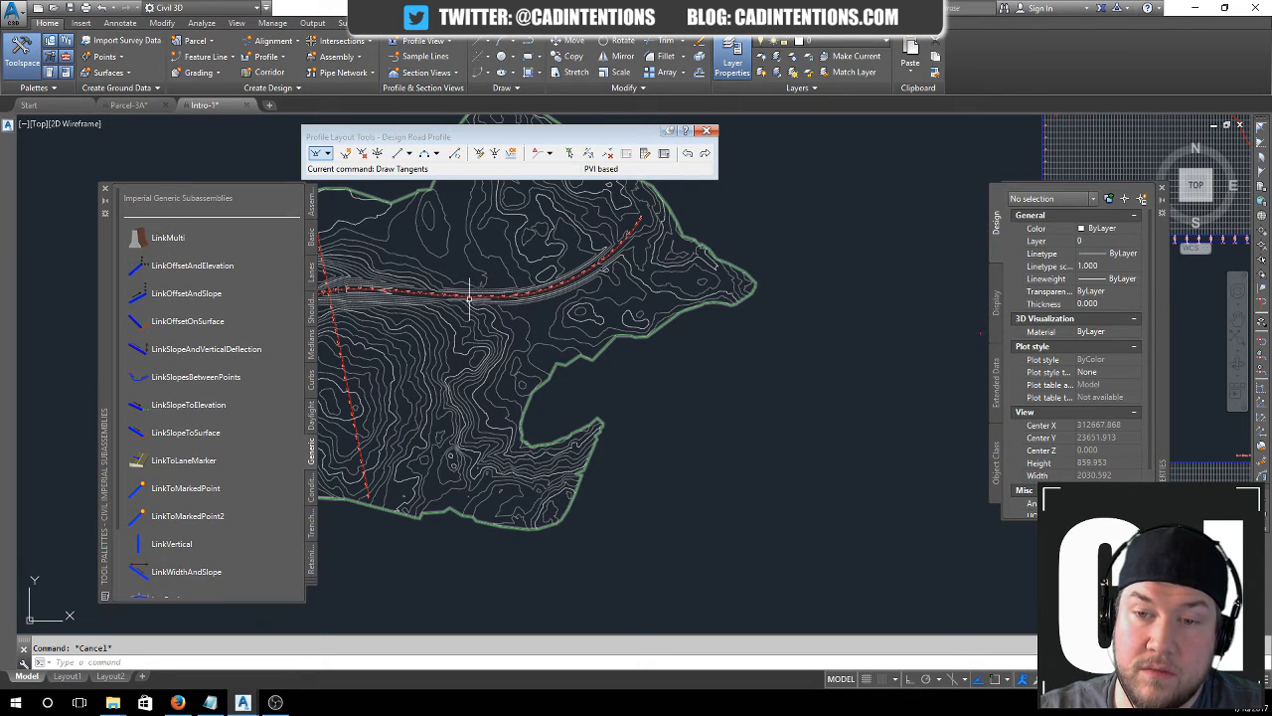
middle_click_drag(413, 310, 494, 288)
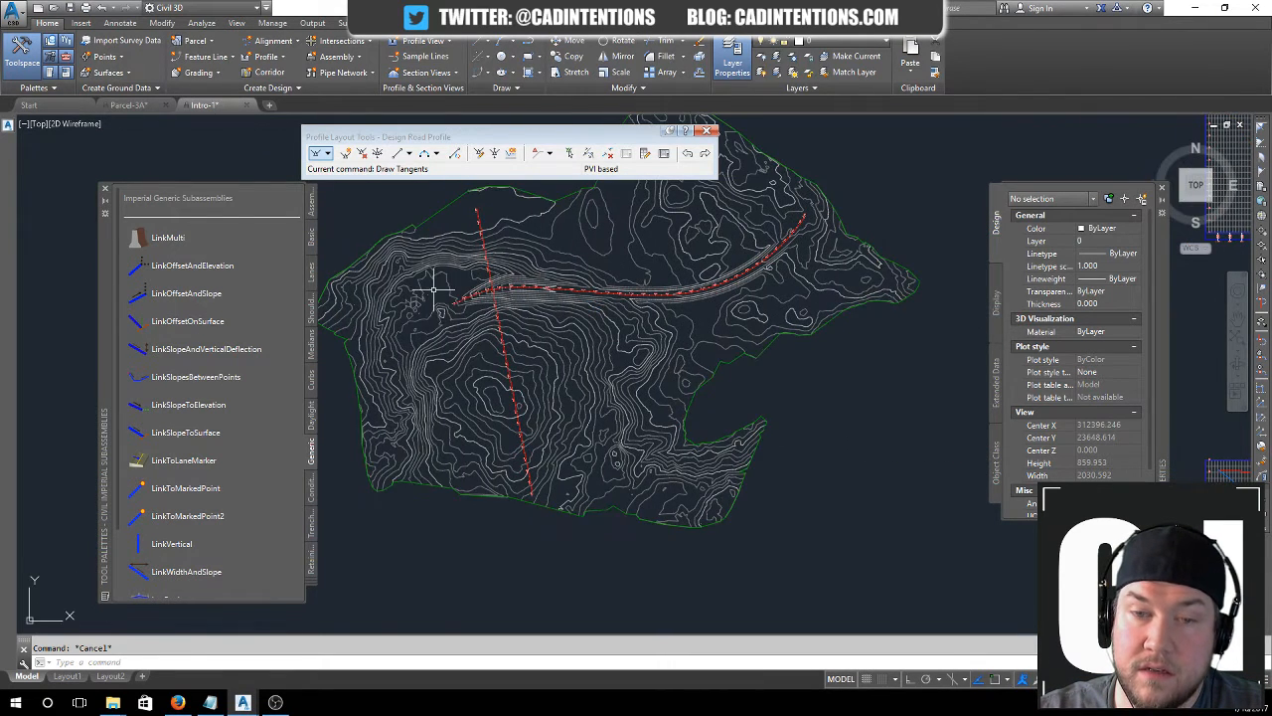
scroll(477, 288, "up", 2)
scroll(761, 313, "down", 2)
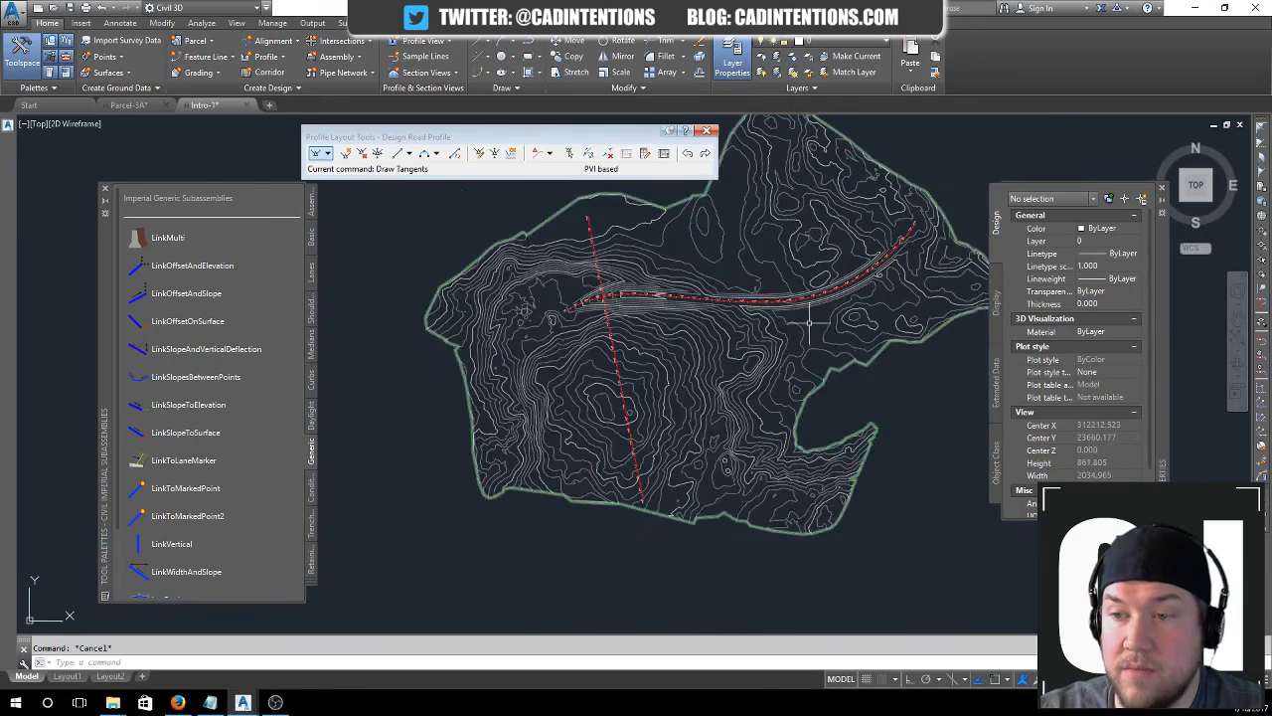
- Move the design road profile's low grade-break point near the start up and farther along, onto the existing ground line
middle_click_drag(858, 319, 534, 312)
scroll(838, 377, "down", 2)
mouse_move(793, 375)
middle_mouse_down()
mouse_move(488, 297)
mouse_move(793, 361)
middle_mouse_up()
scroll(763, 390, "up", 4)
scroll(730, 335, "down", 4)
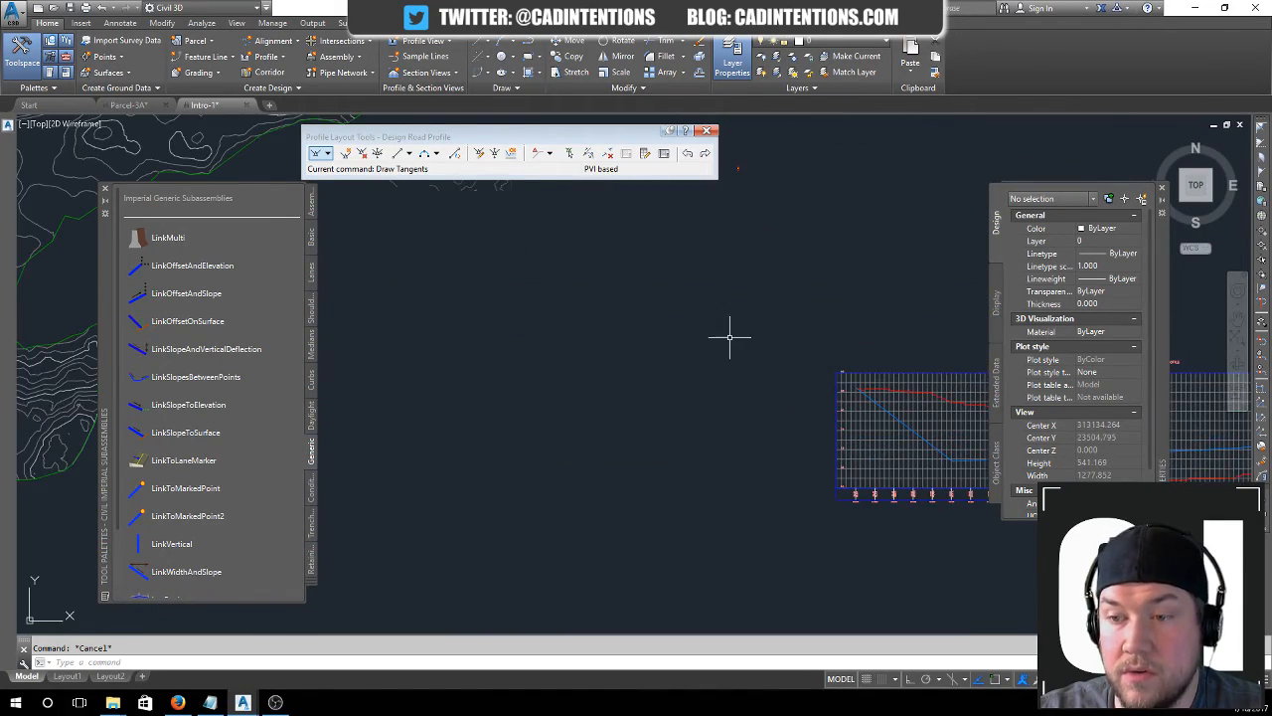
scroll(369, 261, "up", 2)
mouse_move(368, 264)
middle_mouse_down()
mouse_move(520, 301)
mouse_move(399, 268)
middle_mouse_up()
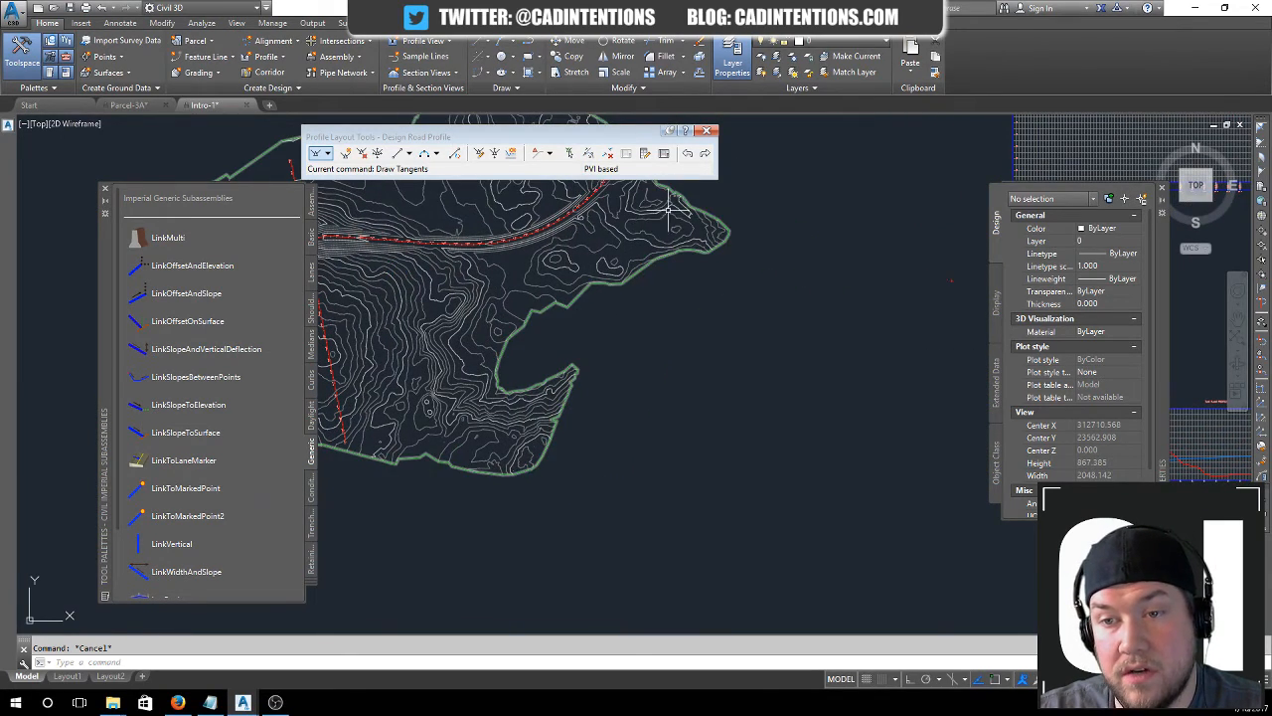
middle_click_drag(818, 335, 492, 287)
scroll(520, 321, "up", 3)
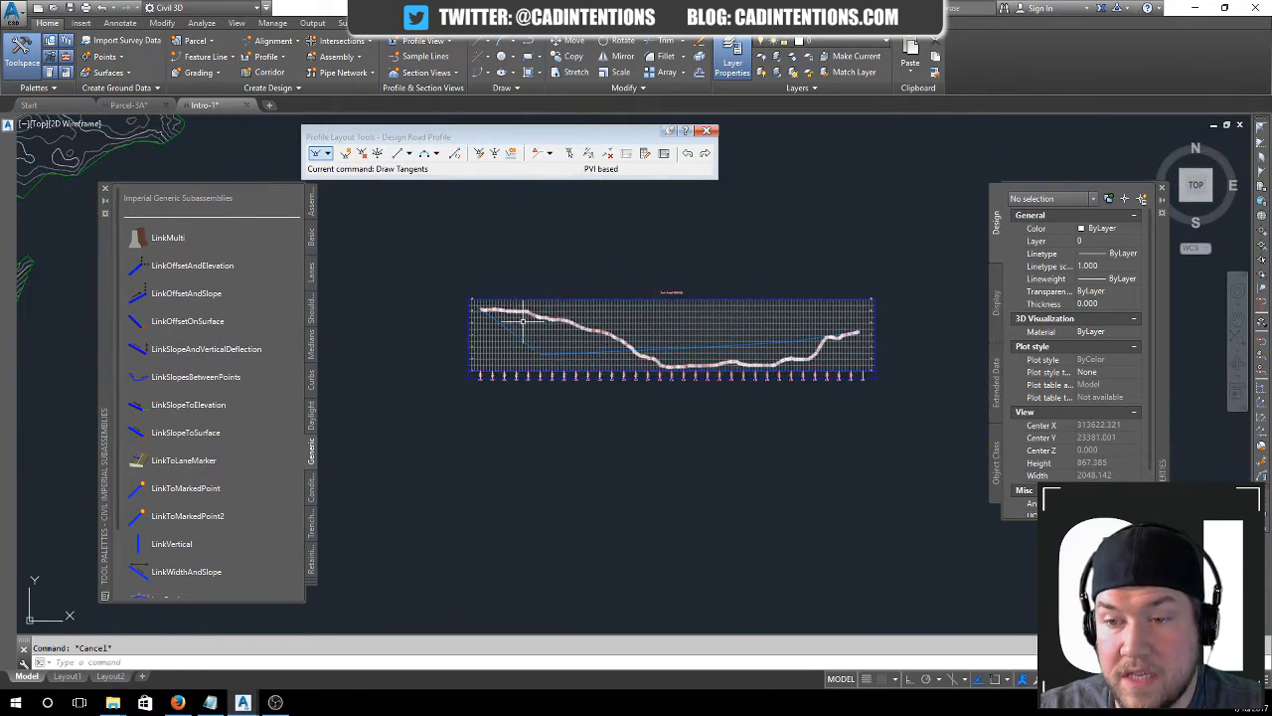
middle_click_drag(772, 369, 613, 355)
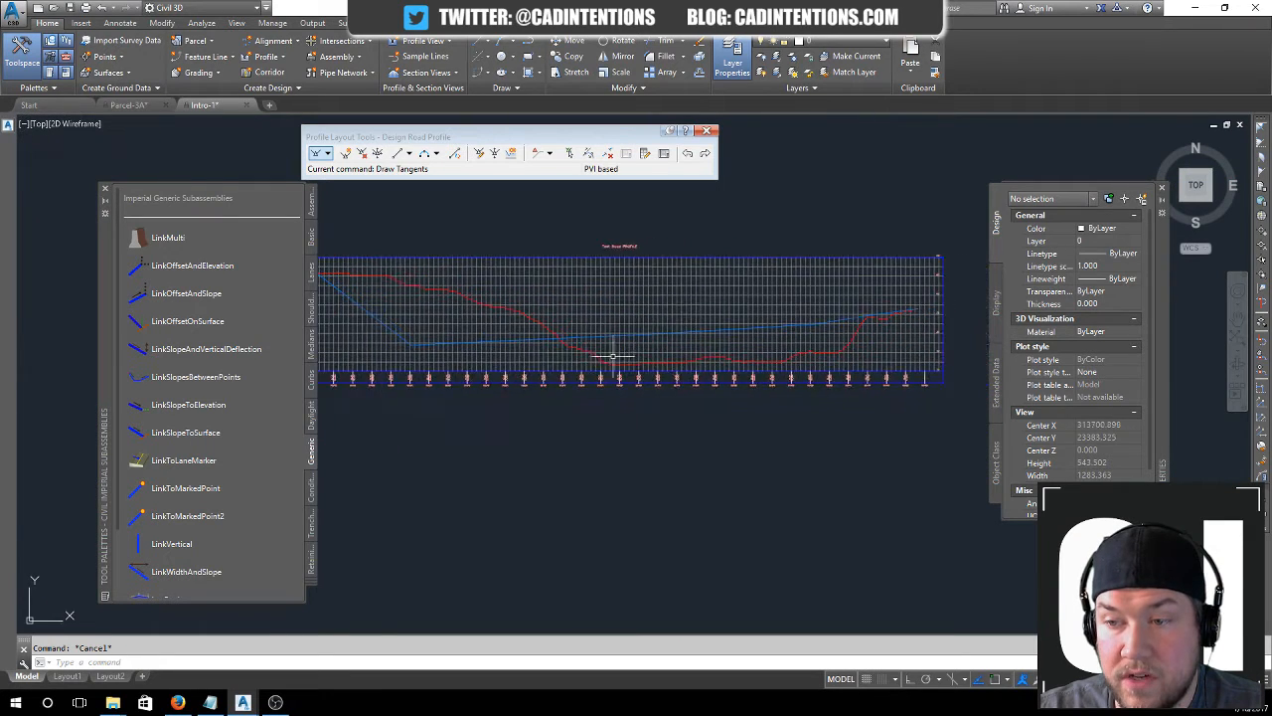
left_click(461, 343)
left_click(410, 344)
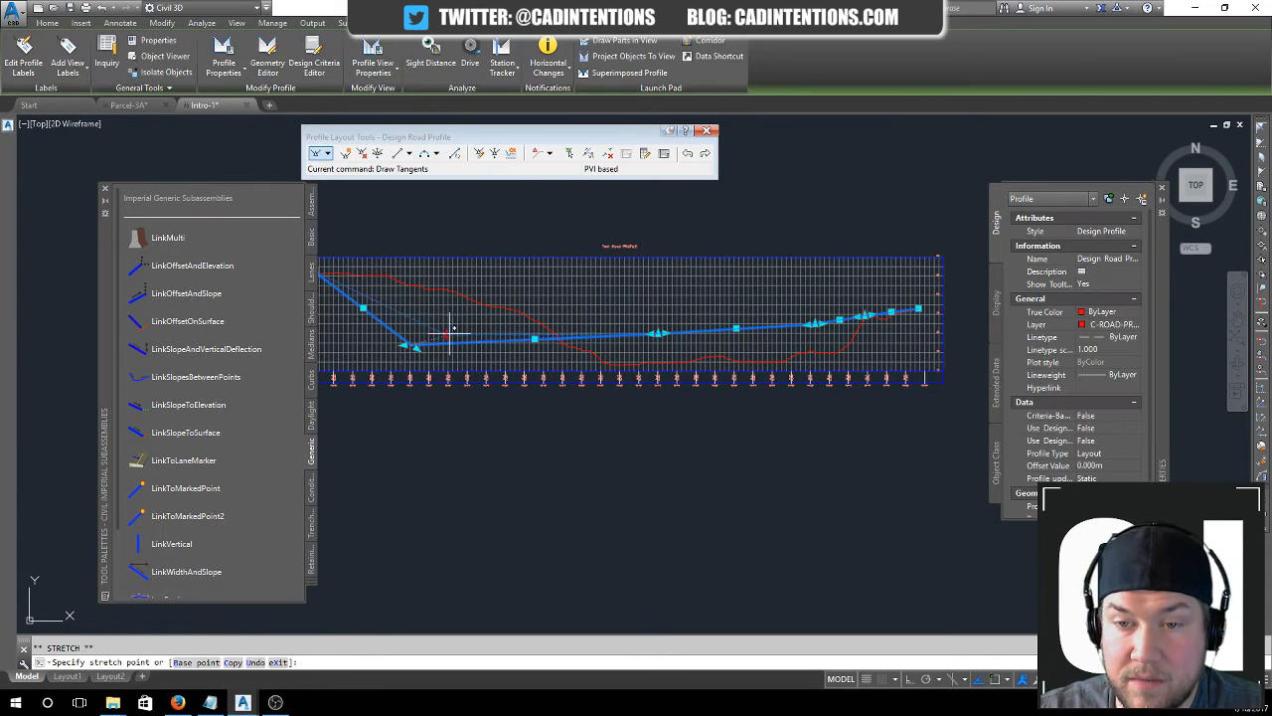
left_click(494, 311)
- Raise the design profile's middle grade-break point and shift the following one slightly back toward the start to flatten the grades
left_click(657, 332)
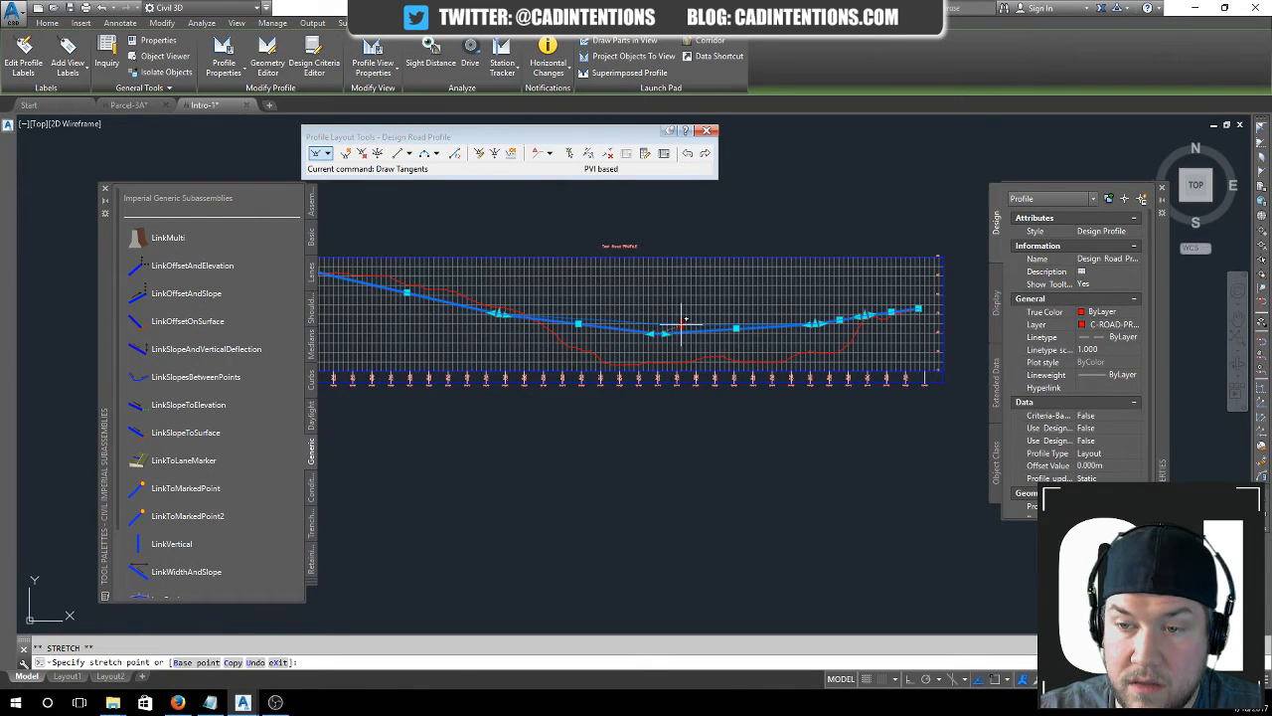
left_click(682, 323)
left_click(815, 323)
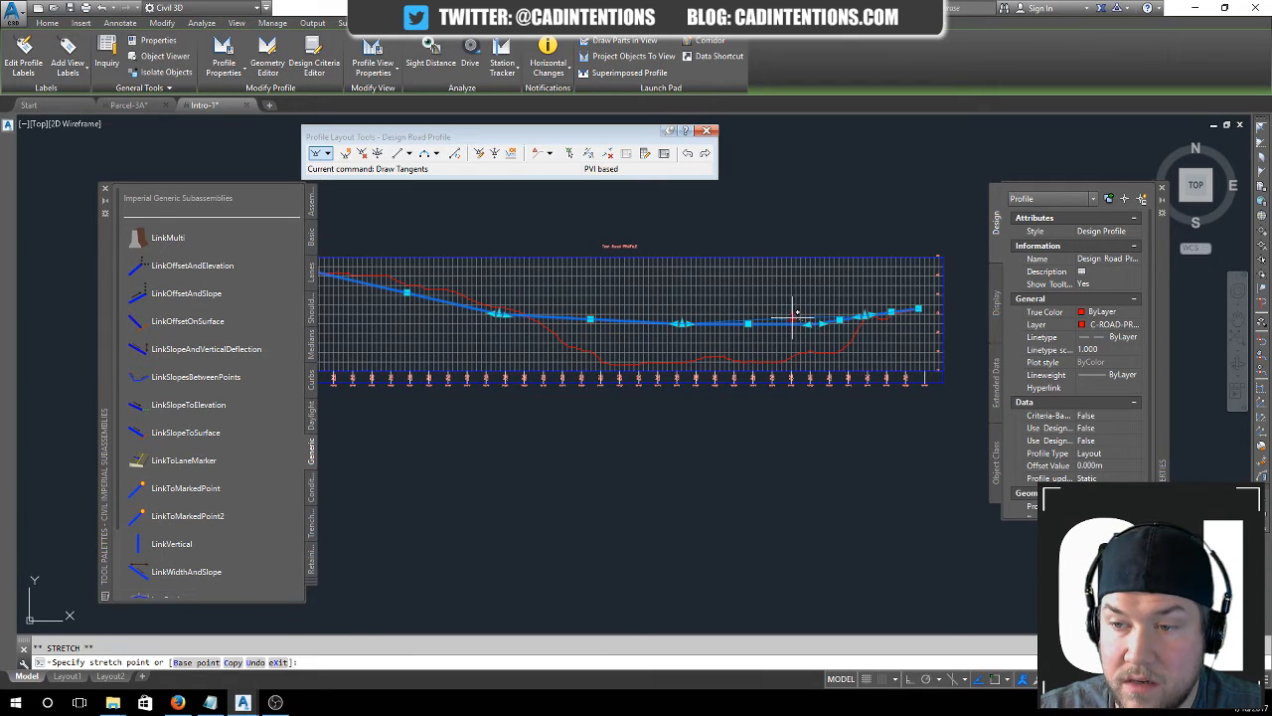
left_click(777, 320)
key("Escape")
key("Escape")
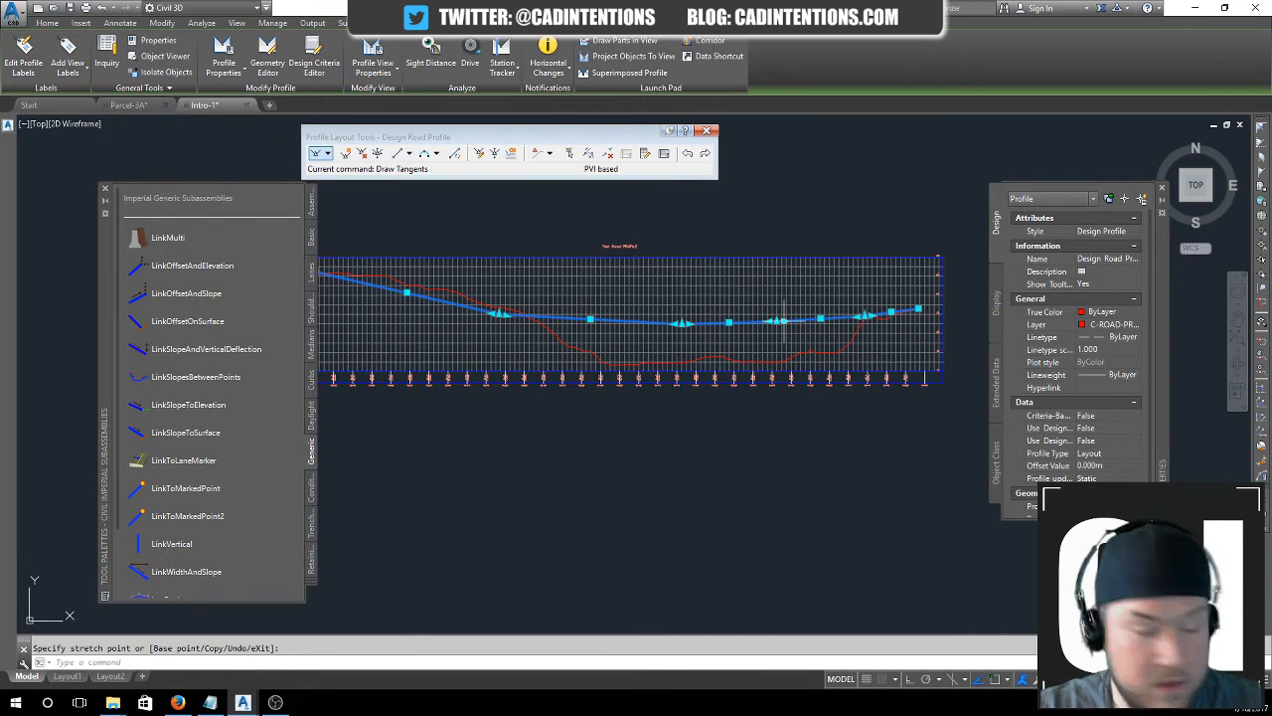
- Rebuild the out-of-date test road corridor and the PASTE-EG + DESIGN surface
mouse_move(545, 290)
middle_mouse_down()
mouse_move(630, 318)
mouse_move(696, 317)
middle_mouse_up()
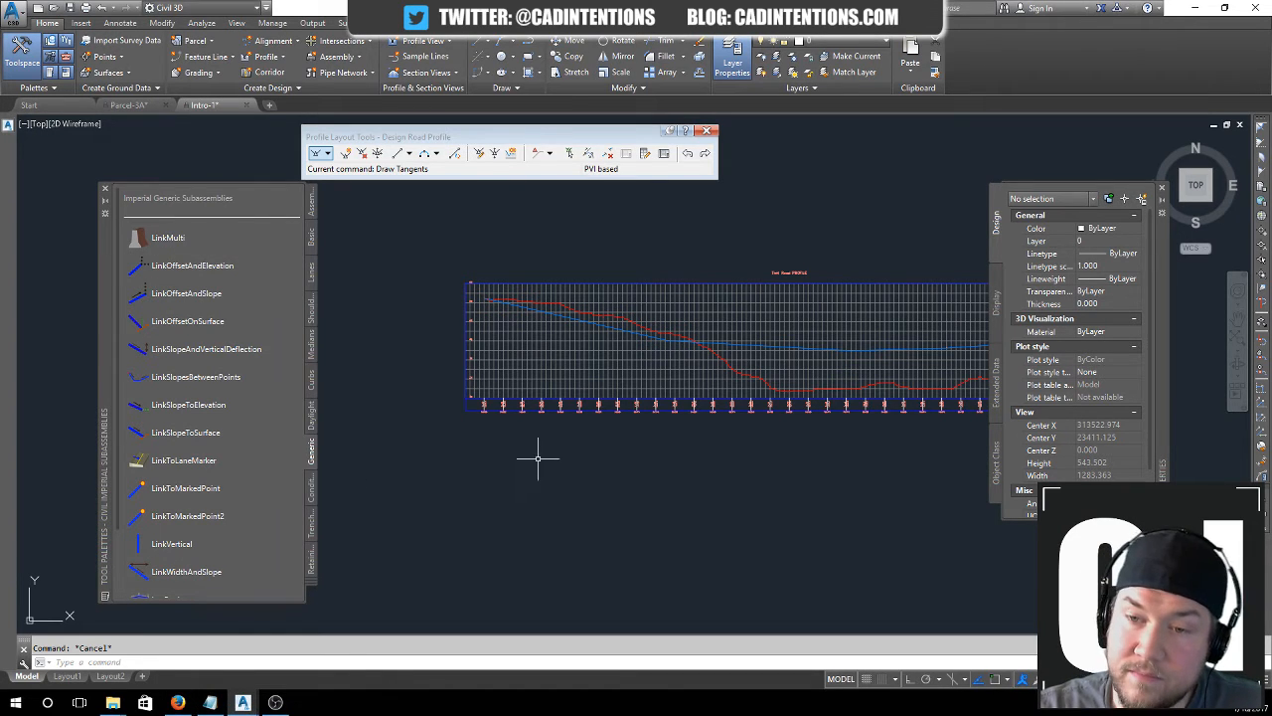
middle_click_drag(625, 453, 603, 450)
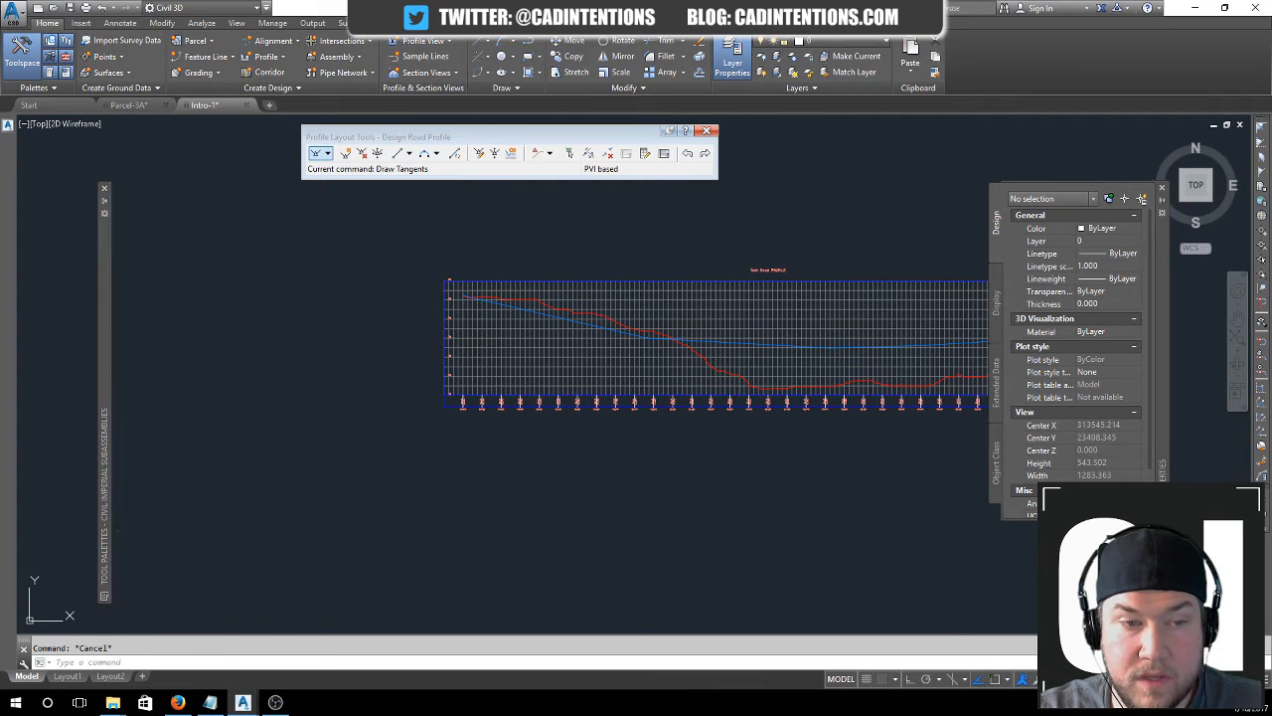
mouse_move(71, 204)
scroll(99, 398, "down", 5)
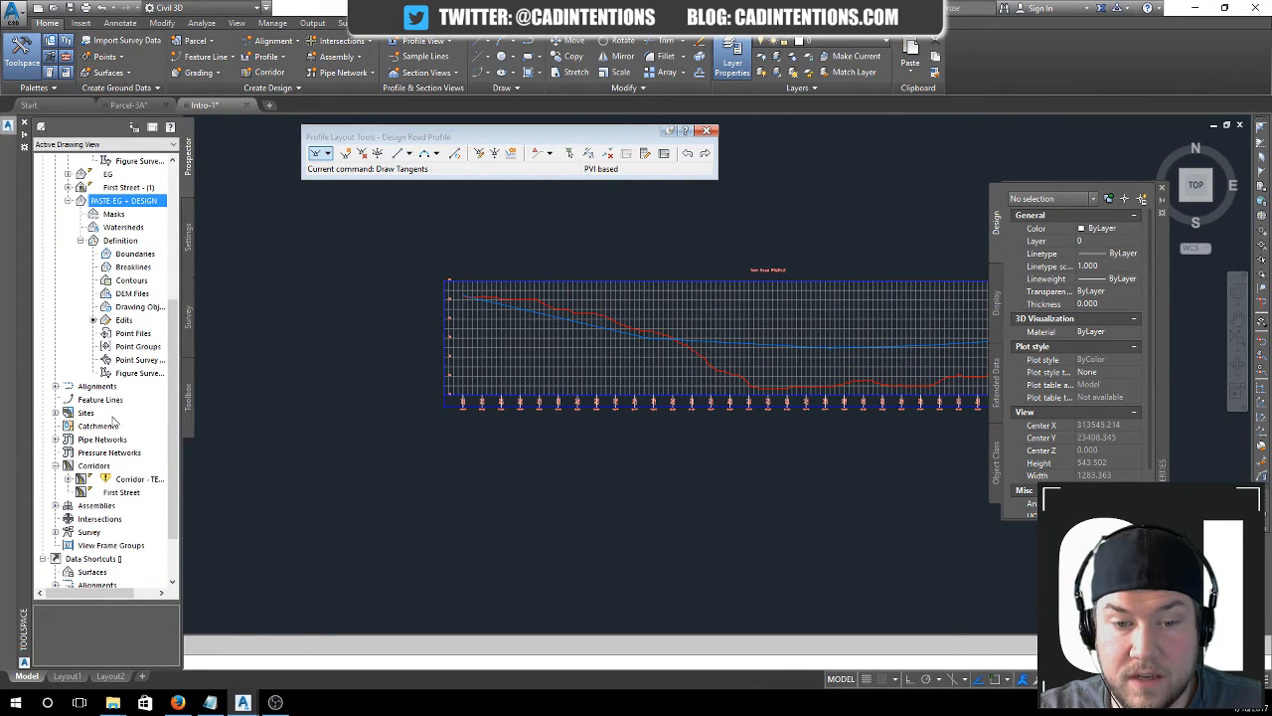
right_click(118, 475)
left_click(199, 518)
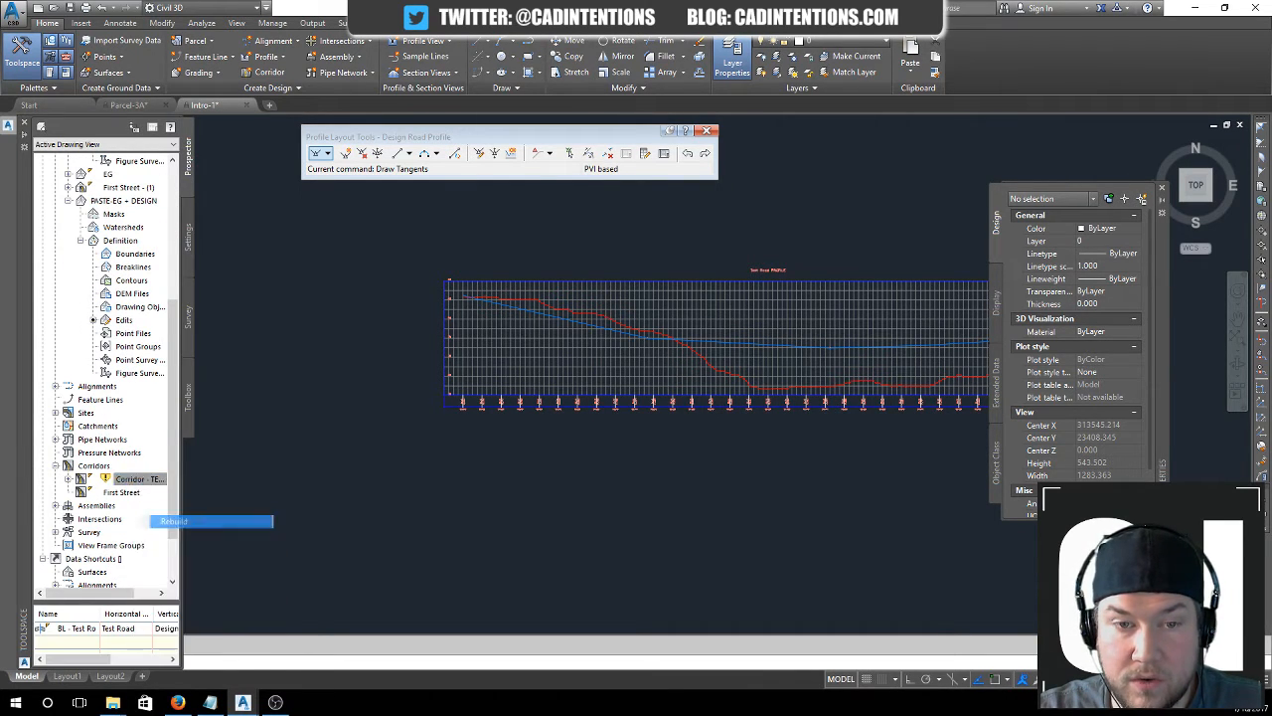
right_click(120, 298)
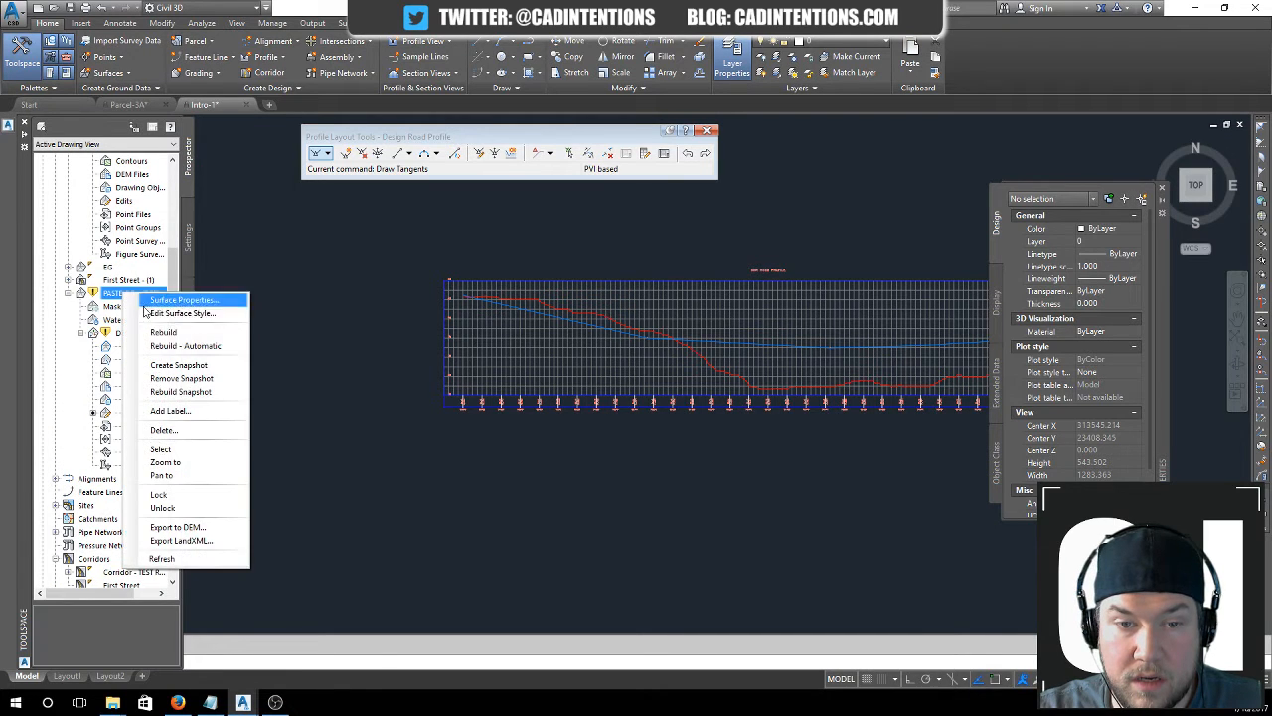
left_click(184, 333)
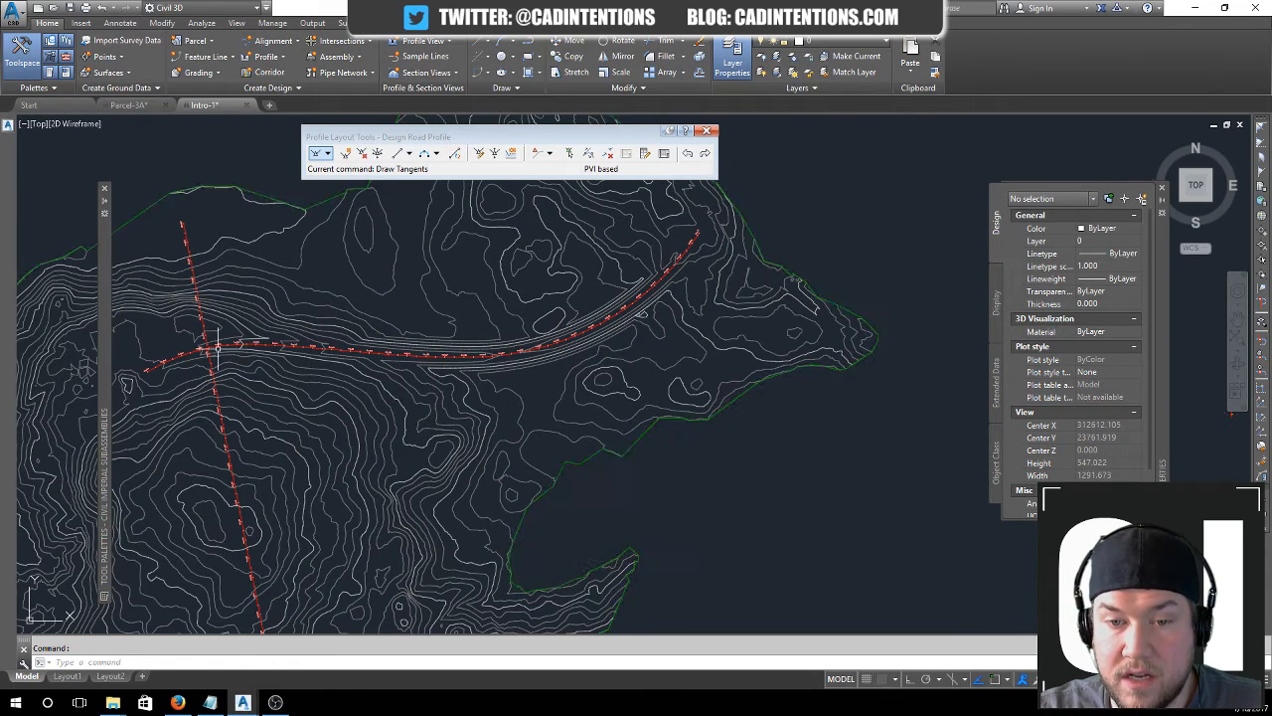
key("Escape")
- Open the rebuilt combined surface in Object Viewer and orbit it to a low angle along the road
left_click(281, 384)
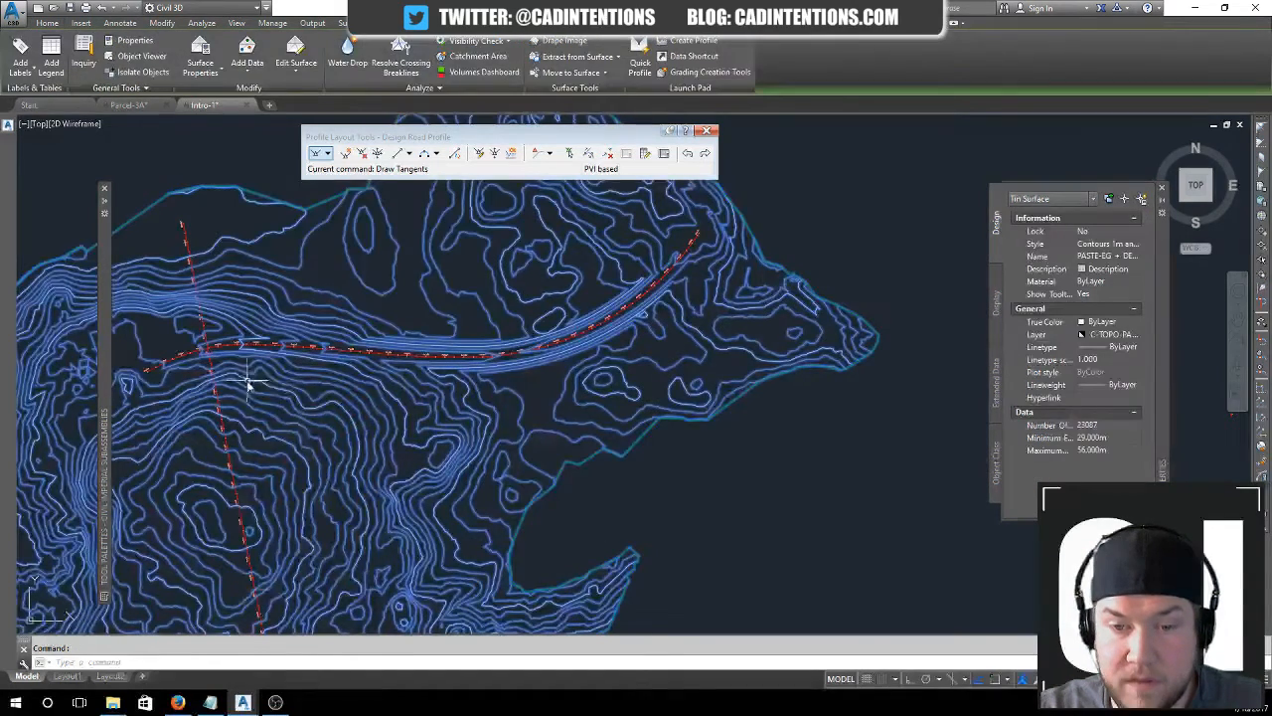
right_click(248, 381)
left_click(293, 564)
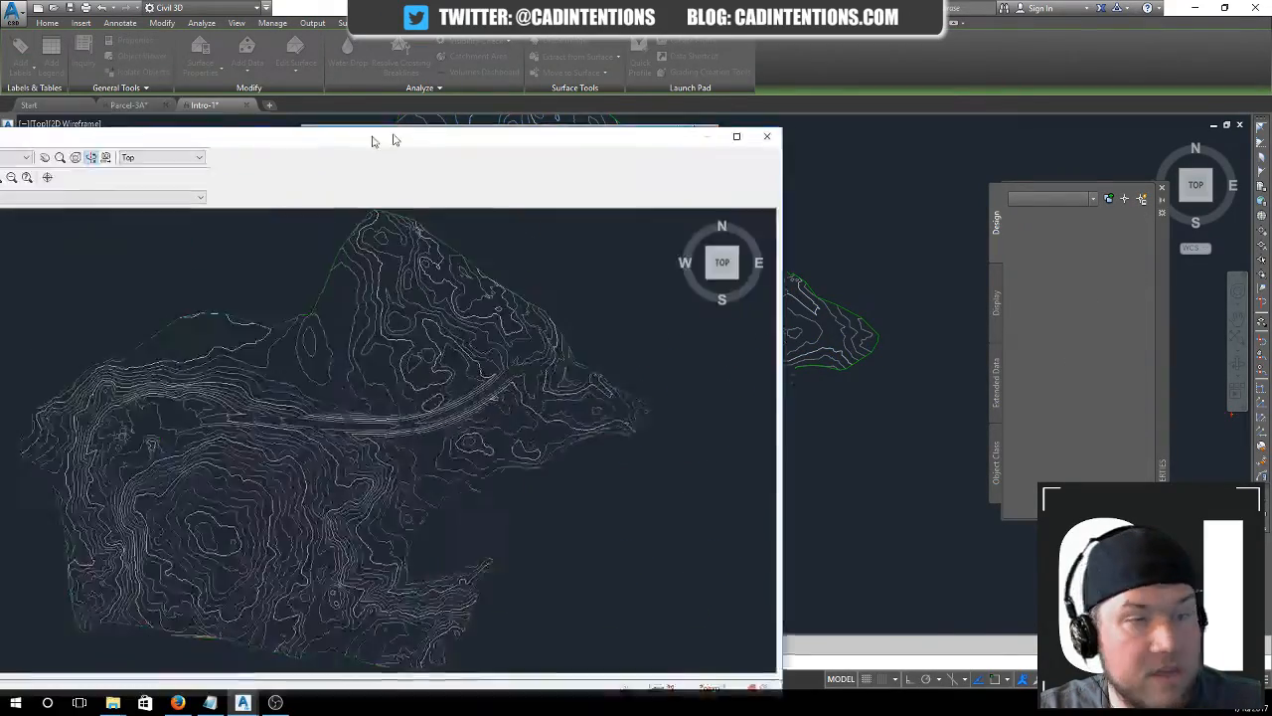
scroll(602, 398, "up", 3)
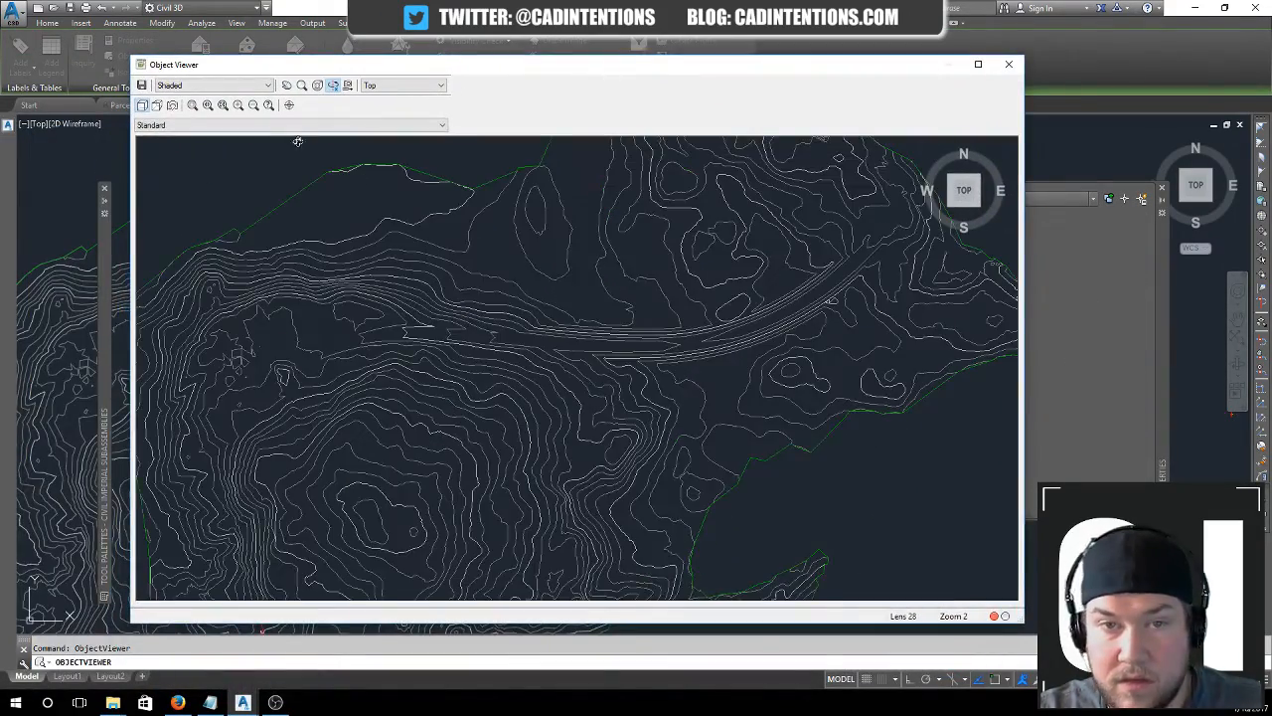
mouse_move(655, 403)
left_mouse_down()
mouse_move(576, 420)
mouse_move(514, 364)
mouse_move(425, 437)
mouse_move(491, 379)
mouse_move(744, 468)
mouse_move(550, 446)
mouse_move(794, 473)
mouse_move(762, 361)
mouse_move(565, 301)
mouse_move(491, 340)
left_mouse_up()
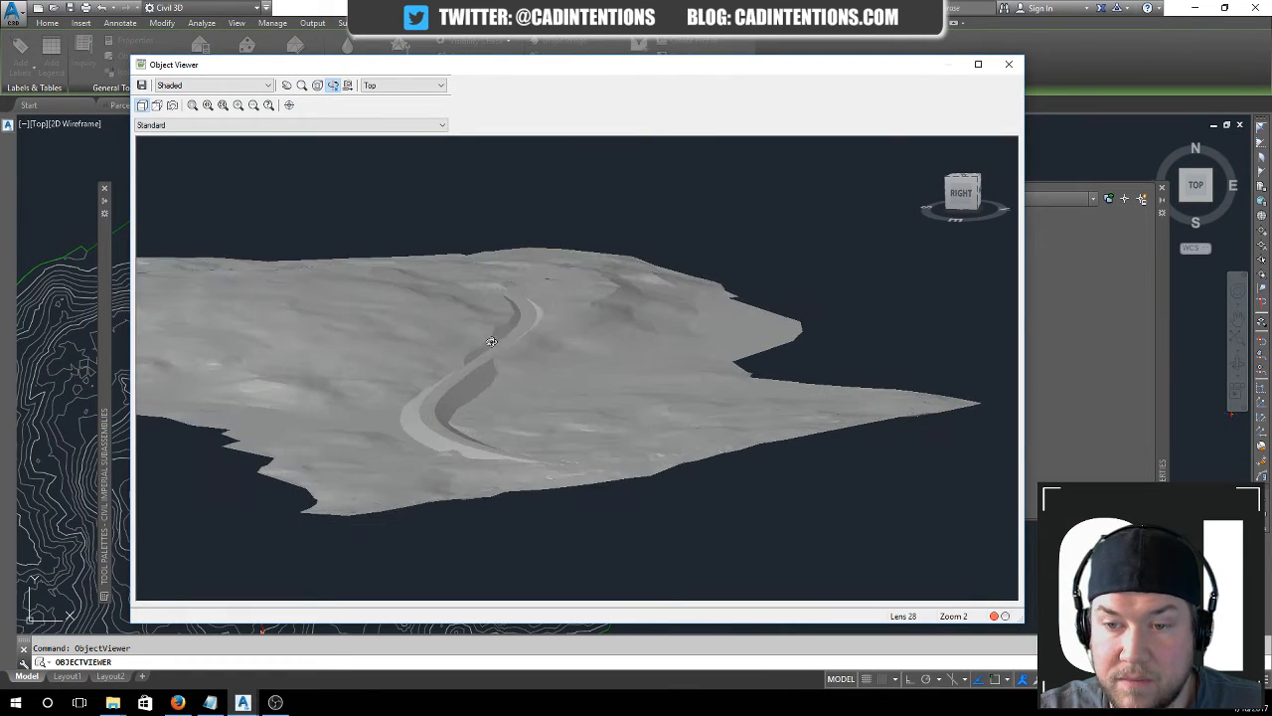
- Inspect the road's revised cut and fill slopes on the shaded surface from several angles, and close Object Viewer
scroll(439, 308, "up", 2)
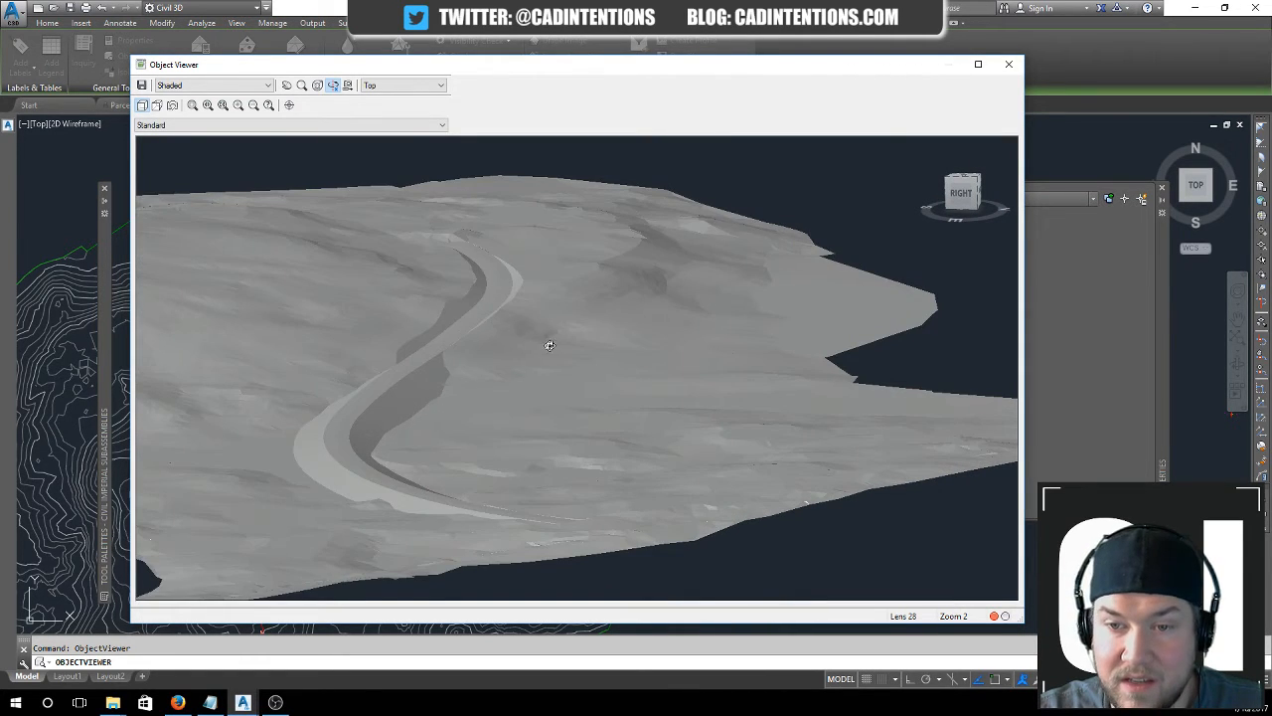
scroll(548, 345, "down", 3)
scroll(685, 344, "up", 1)
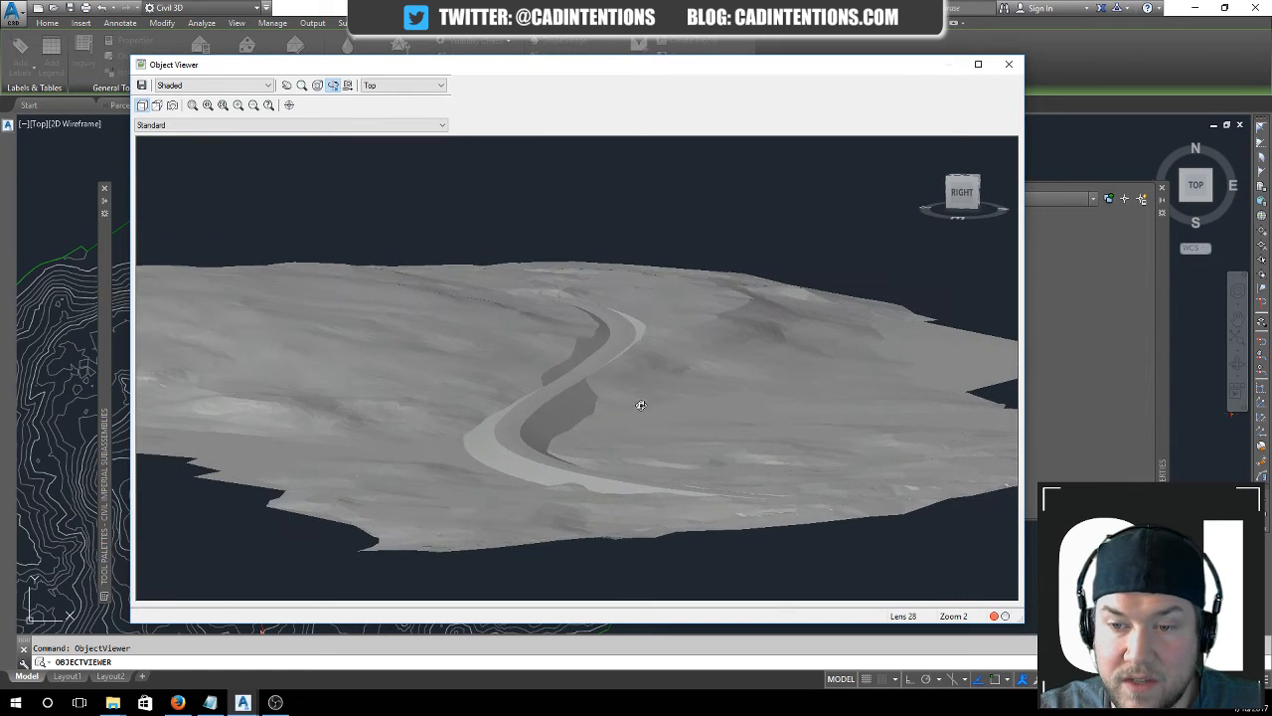
mouse_move(642, 405)
left_mouse_down()
mouse_move(690, 401)
mouse_move(622, 414)
mouse_move(566, 405)
left_mouse_up()
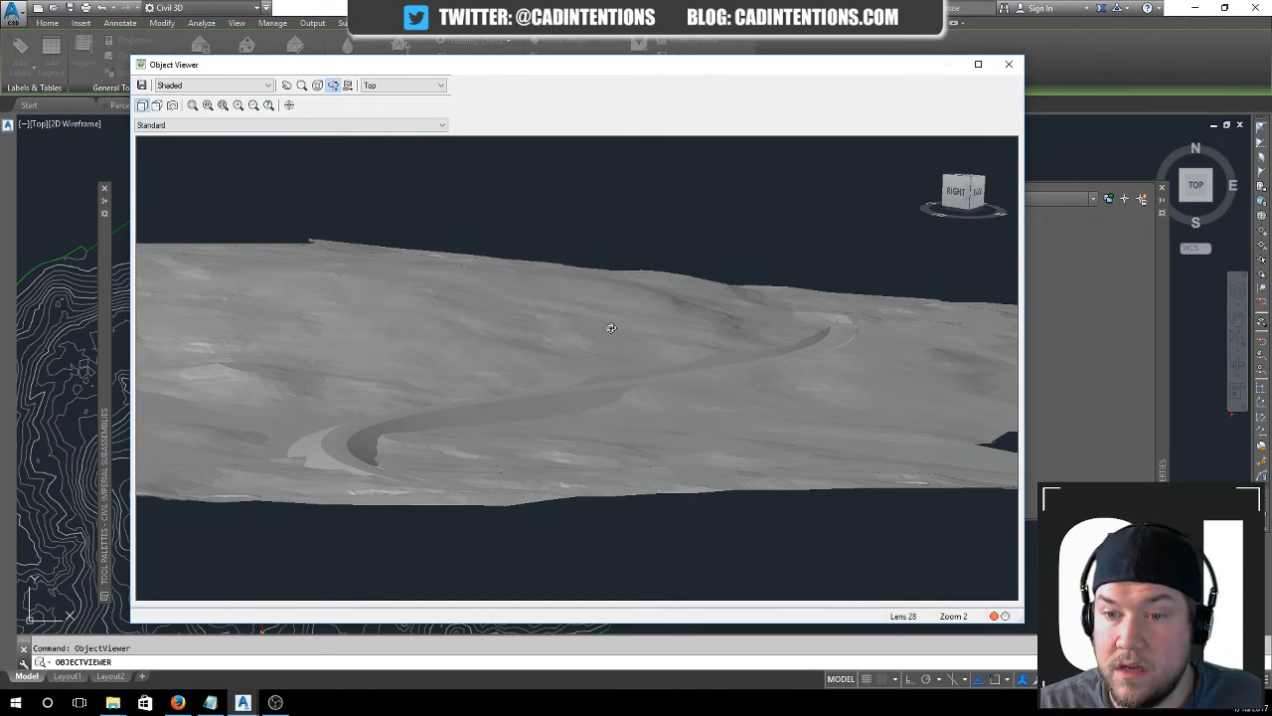
left_click(1009, 64)
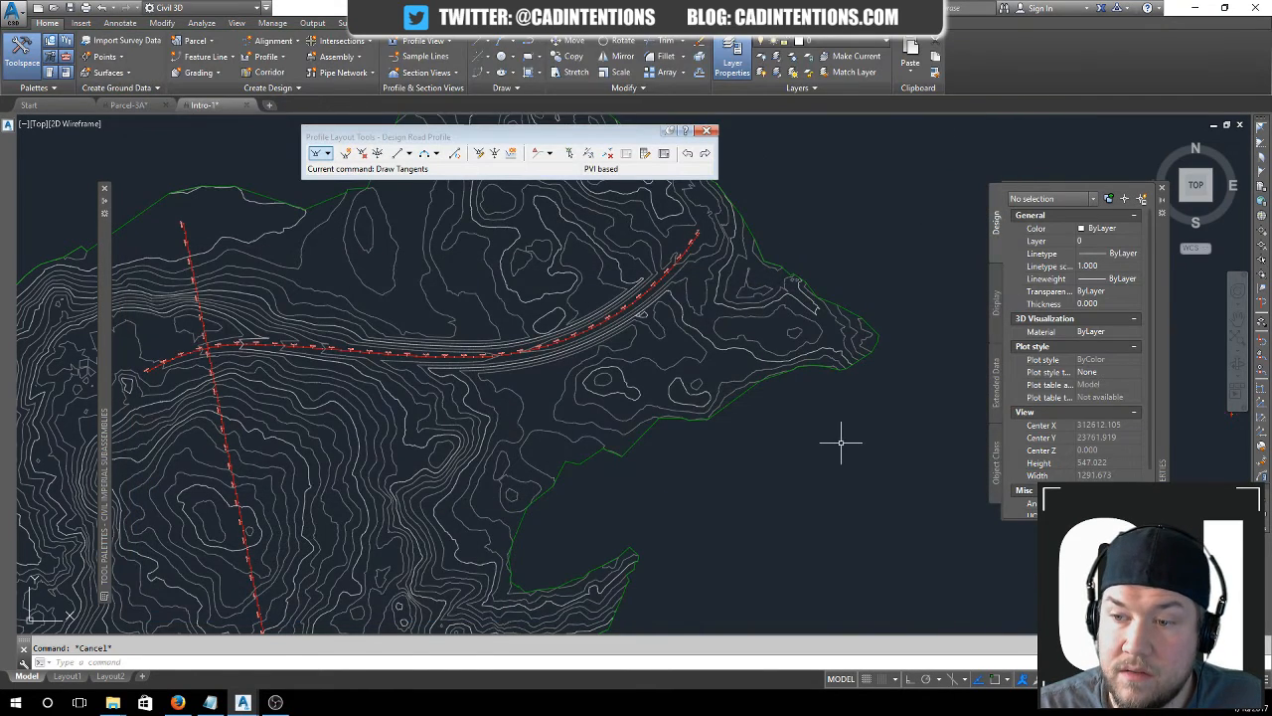
key("Escape")
- Review the rebuilt surface's contours along the test road in plan
scroll(806, 453, "down", 3)
middle_click_drag(806, 454, 553, 358)
left_click(586, 358)
key("Escape")
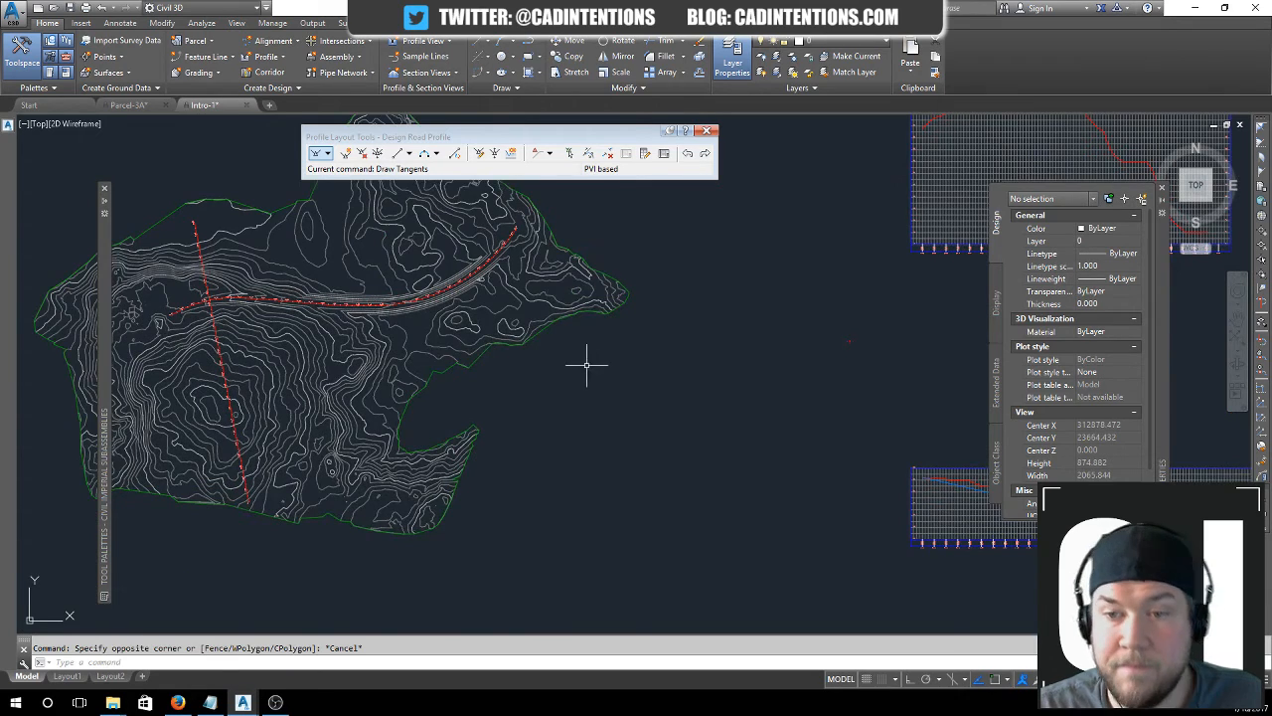
scroll(284, 327, "up", 2)
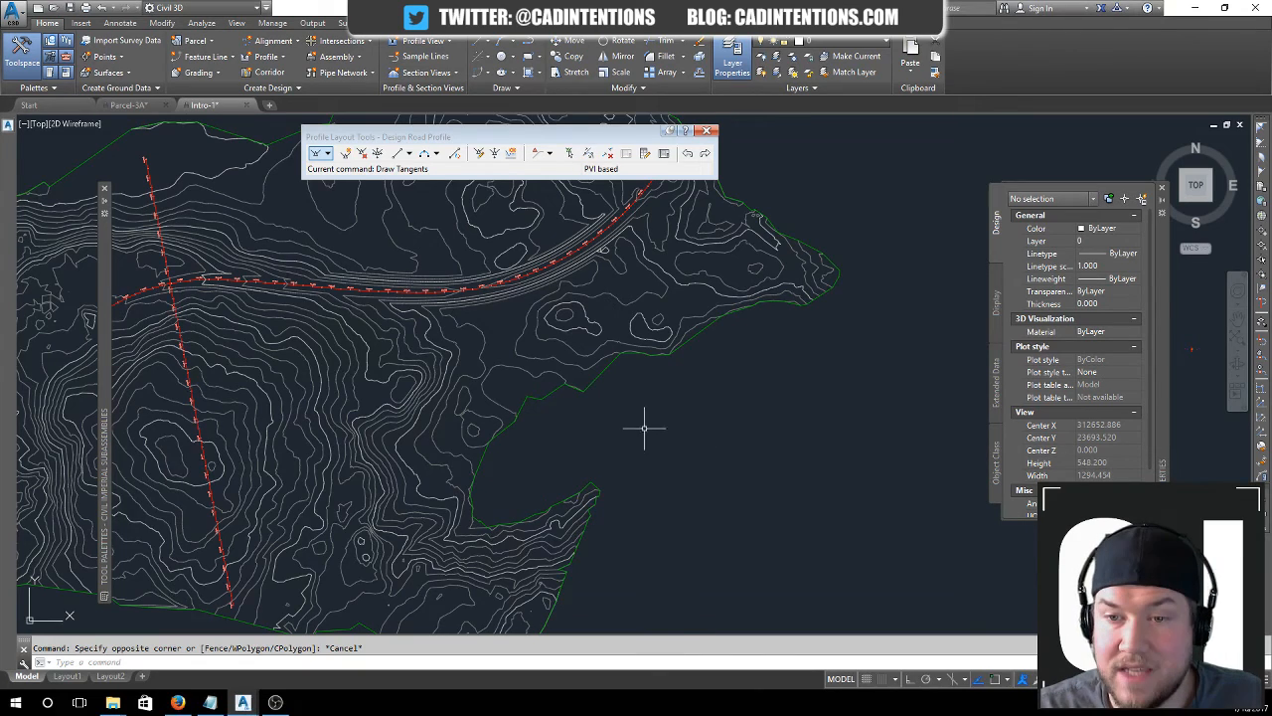
middle_click_drag(647, 429, 790, 430)
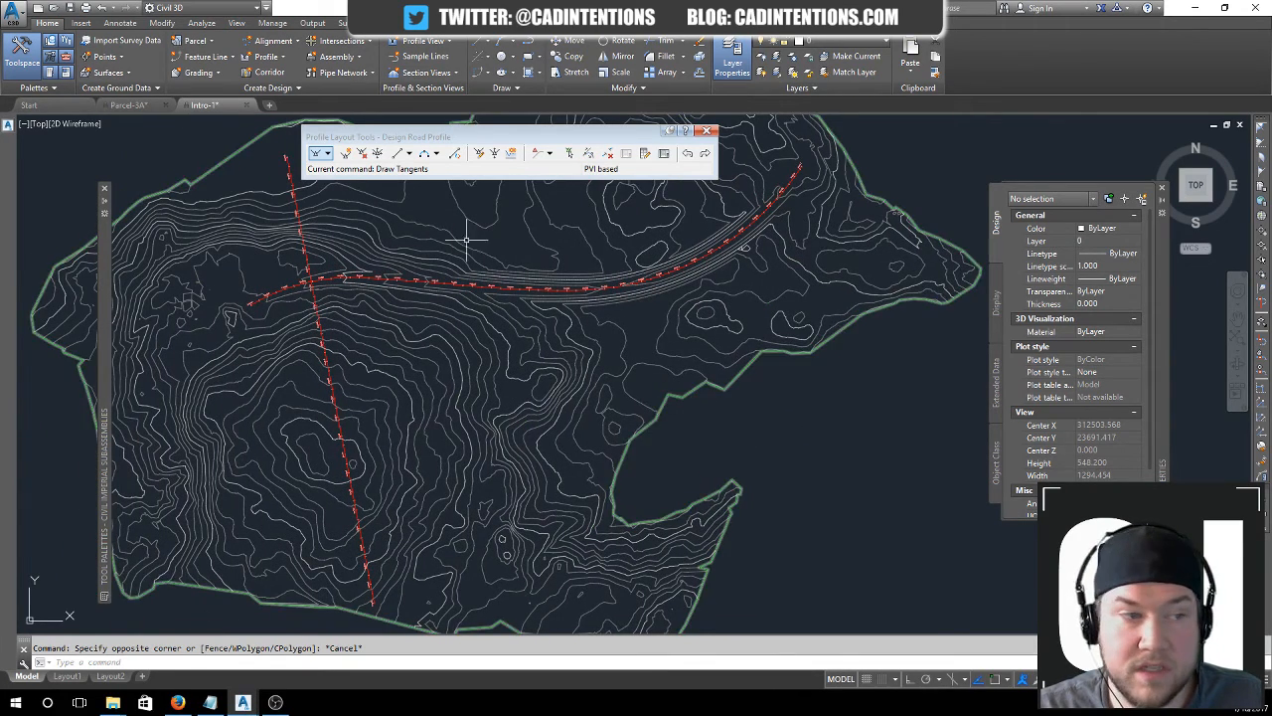
left_click(415, 58)
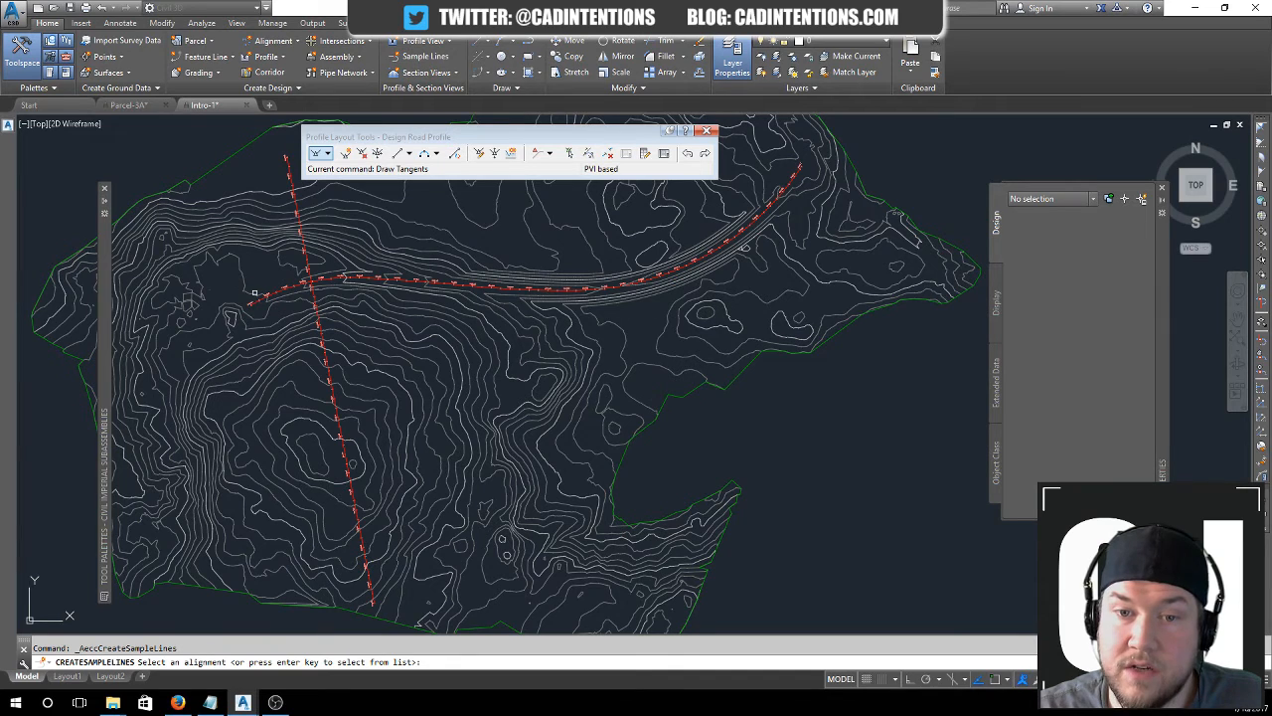
scroll(255, 294, "up", 4)
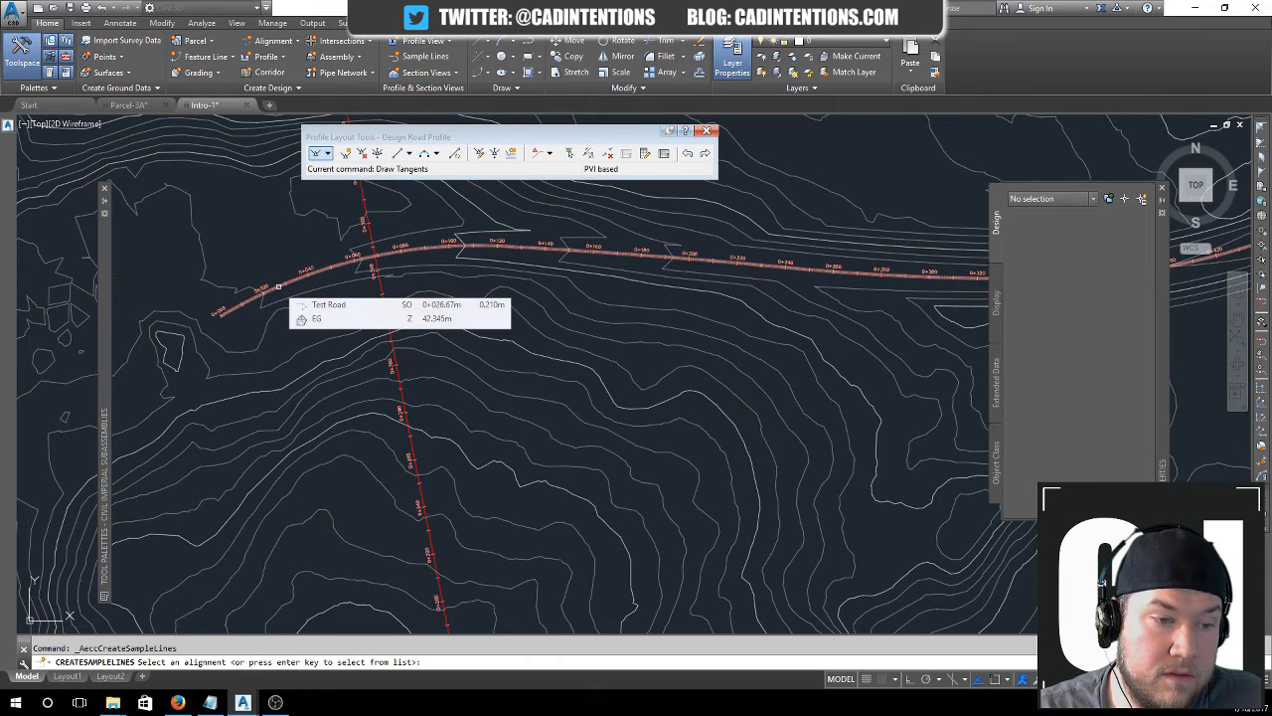
scroll(277, 287, "down", 4)
key("Escape")
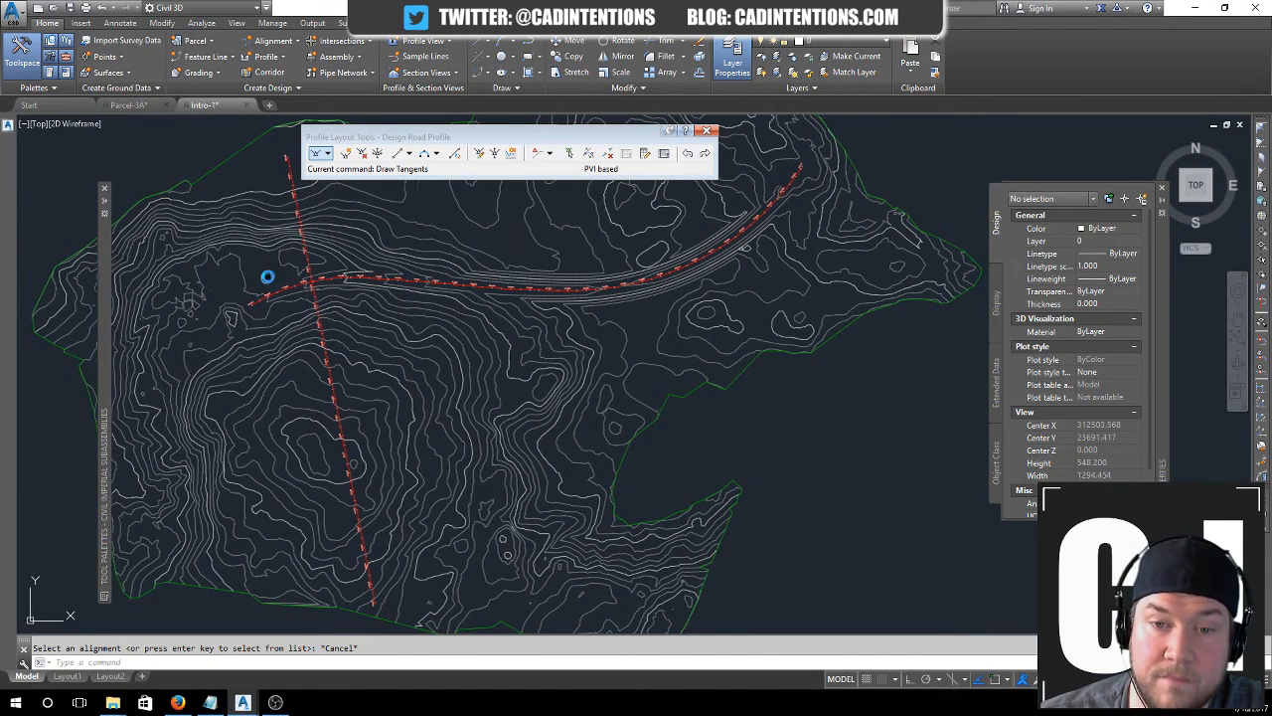
middle_click_drag(264, 278, 299, 276)
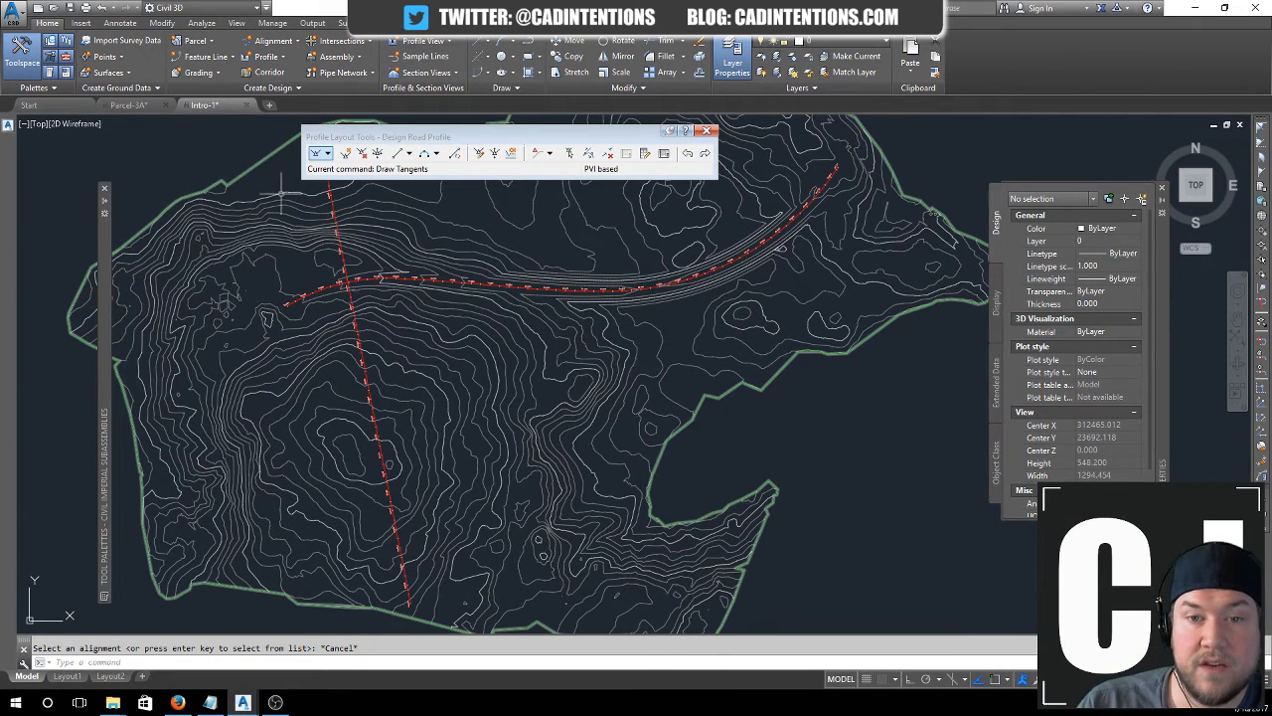
mouse_move(274, 176)
middle_mouse_down()
mouse_move(223, 181)
mouse_move(249, 219)
middle_mouse_up()
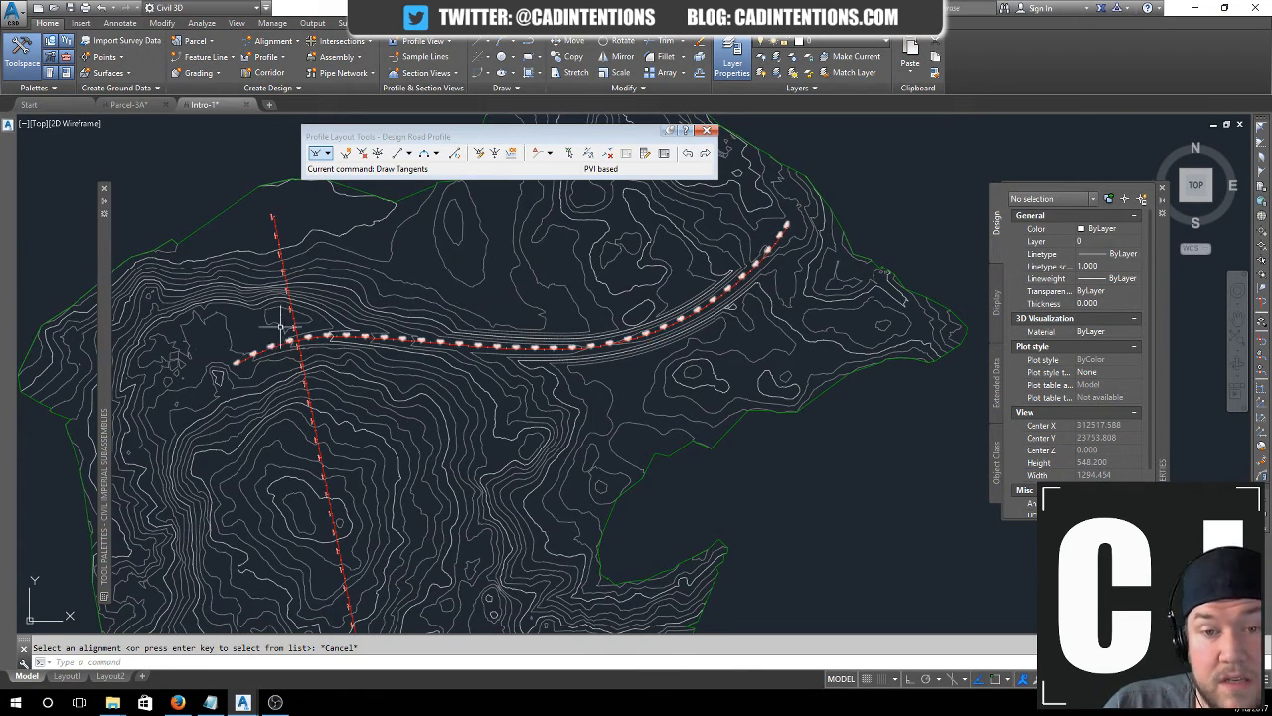
mouse_move(278, 316)
middle_mouse_down()
mouse_move(300, 298)
mouse_move(276, 324)
middle_mouse_up()
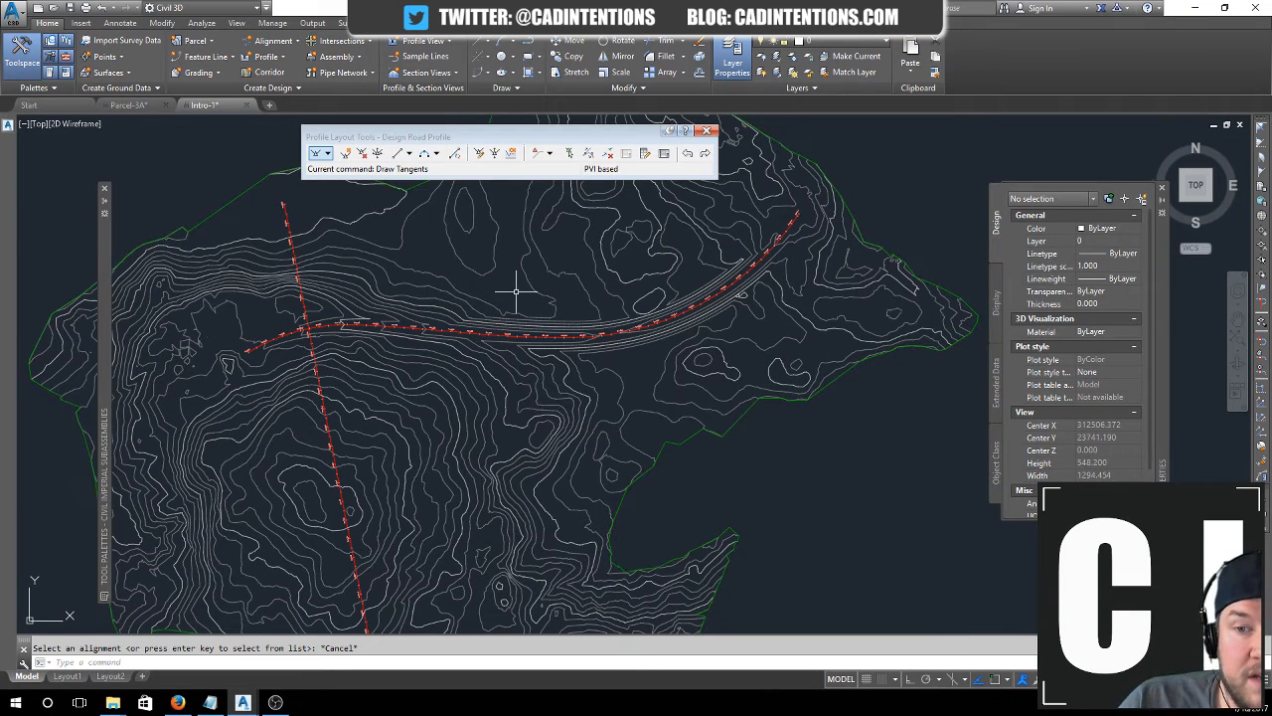
middle_click_drag(630, 361, 630, 369)
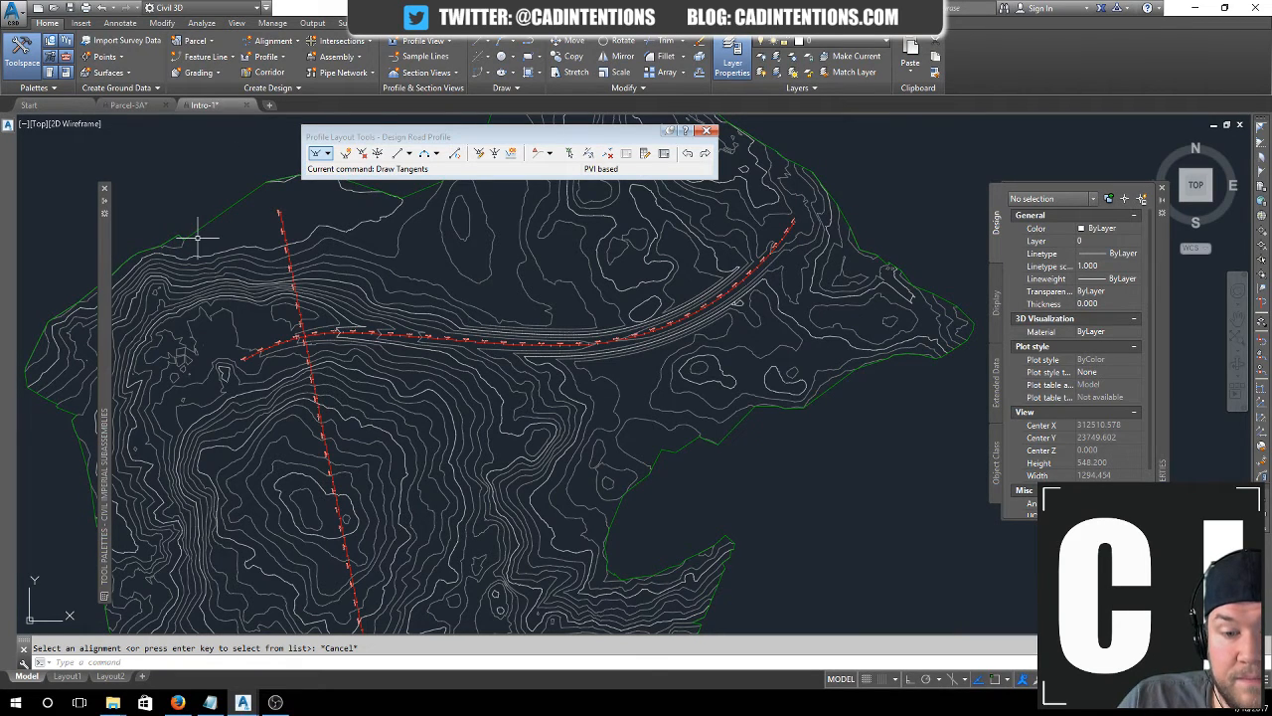
key("Escape")
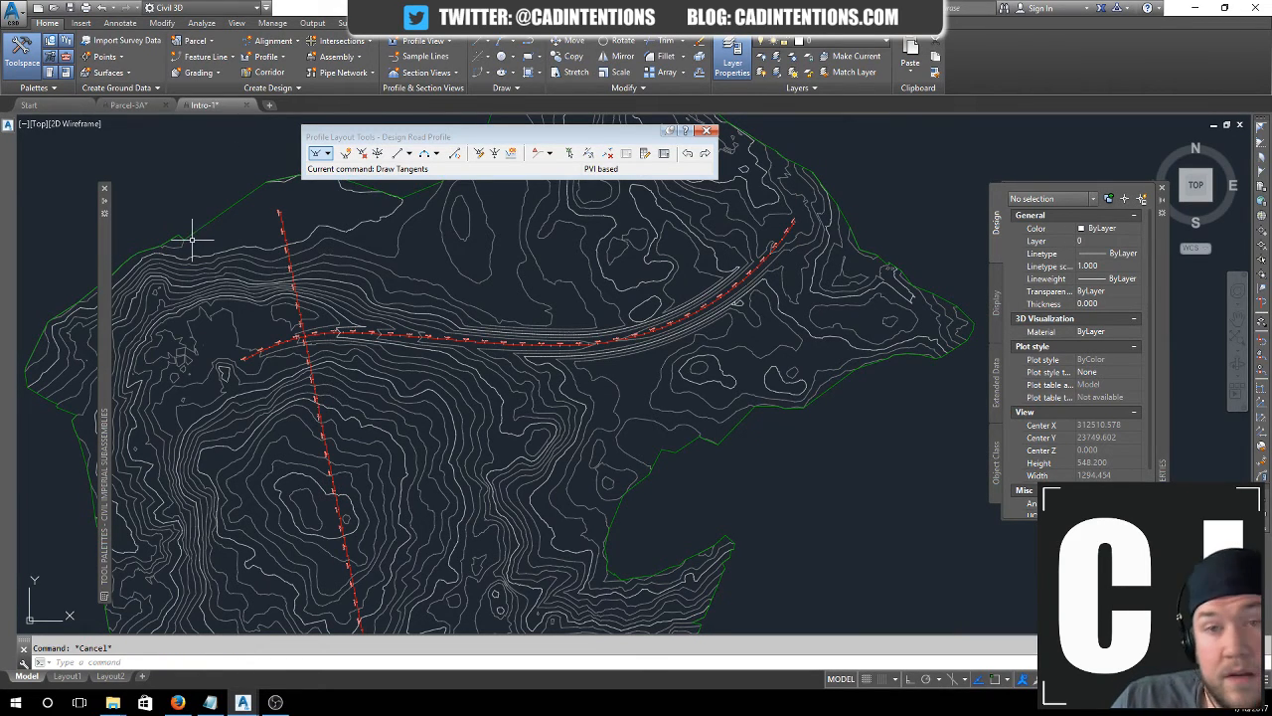
- Start creating sample lines and pick the curved Test Road alignment as their baseline
left_click(418, 58)
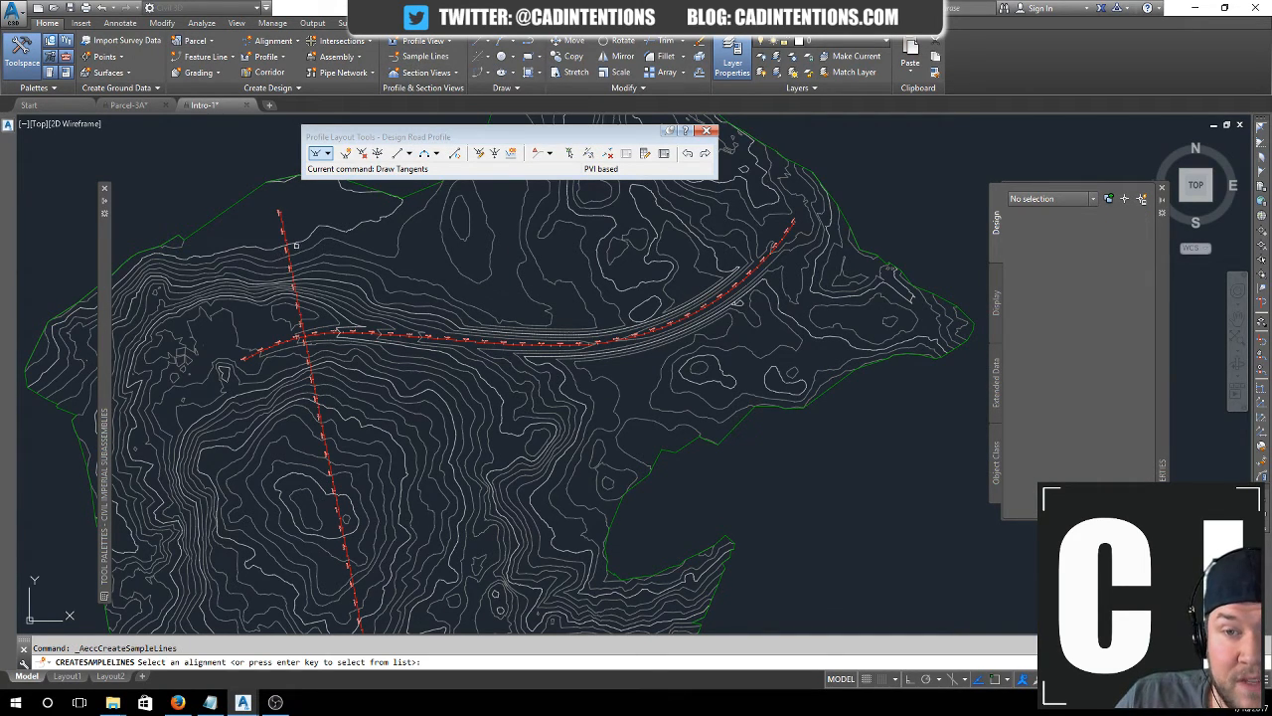
scroll(302, 335, "up", 3)
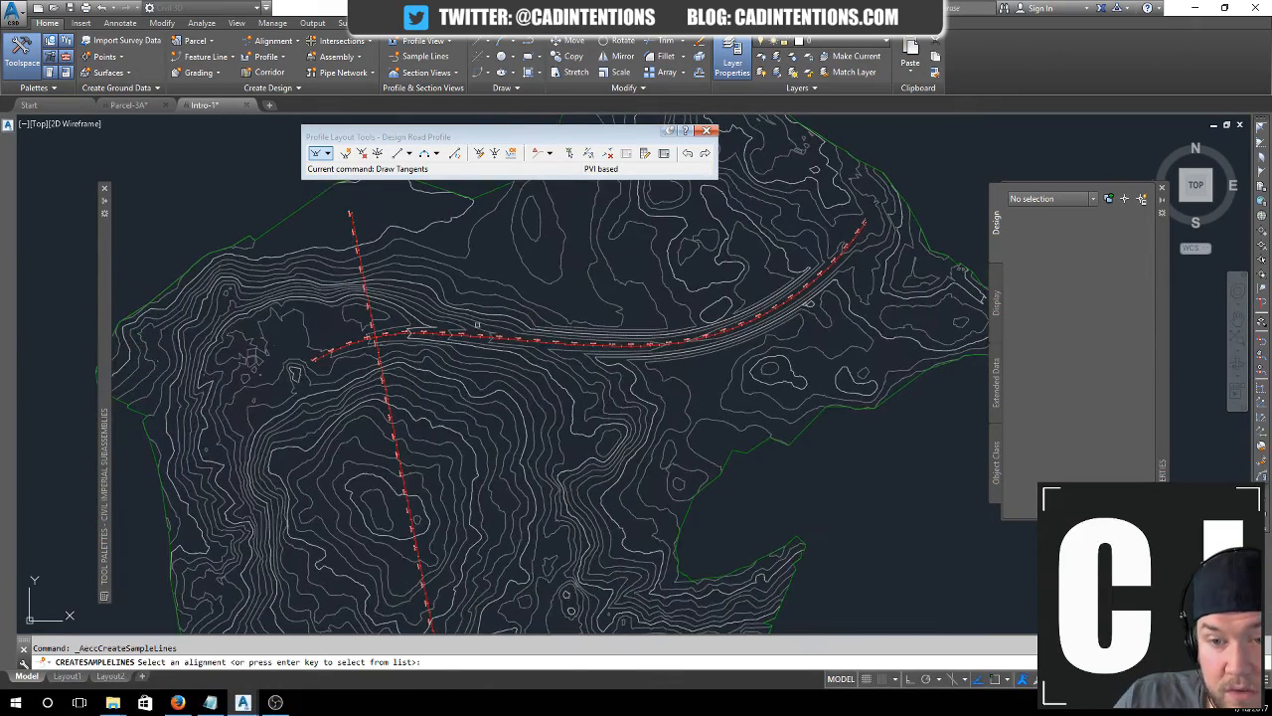
scroll(636, 368, "up", 4)
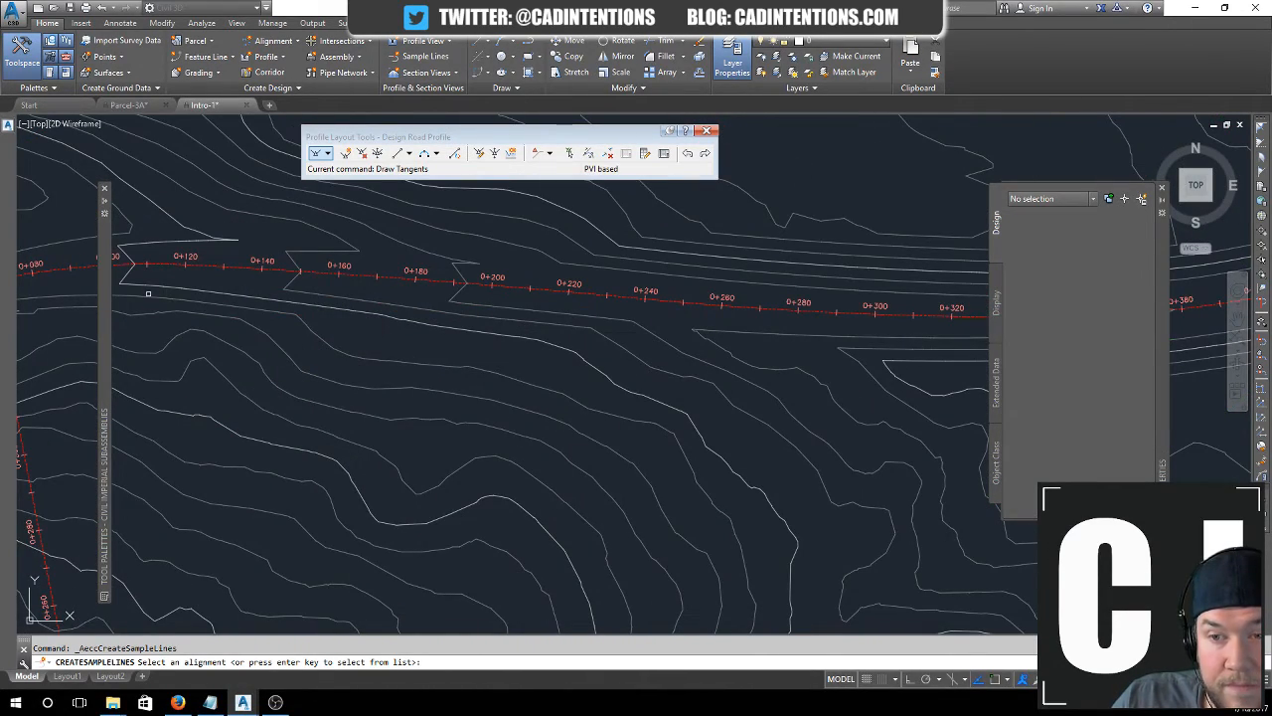
scroll(324, 315, "down", 5)
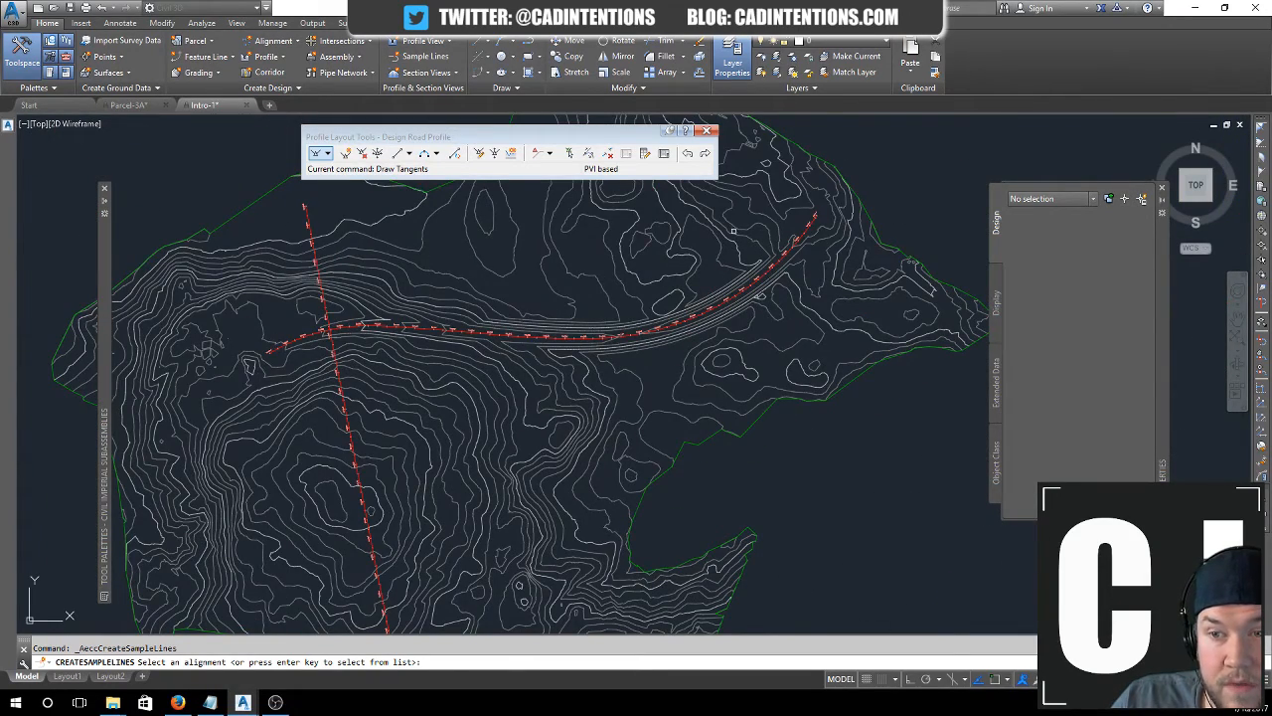
scroll(855, 231, "up", 5)
scroll(497, 340, "down", 6)
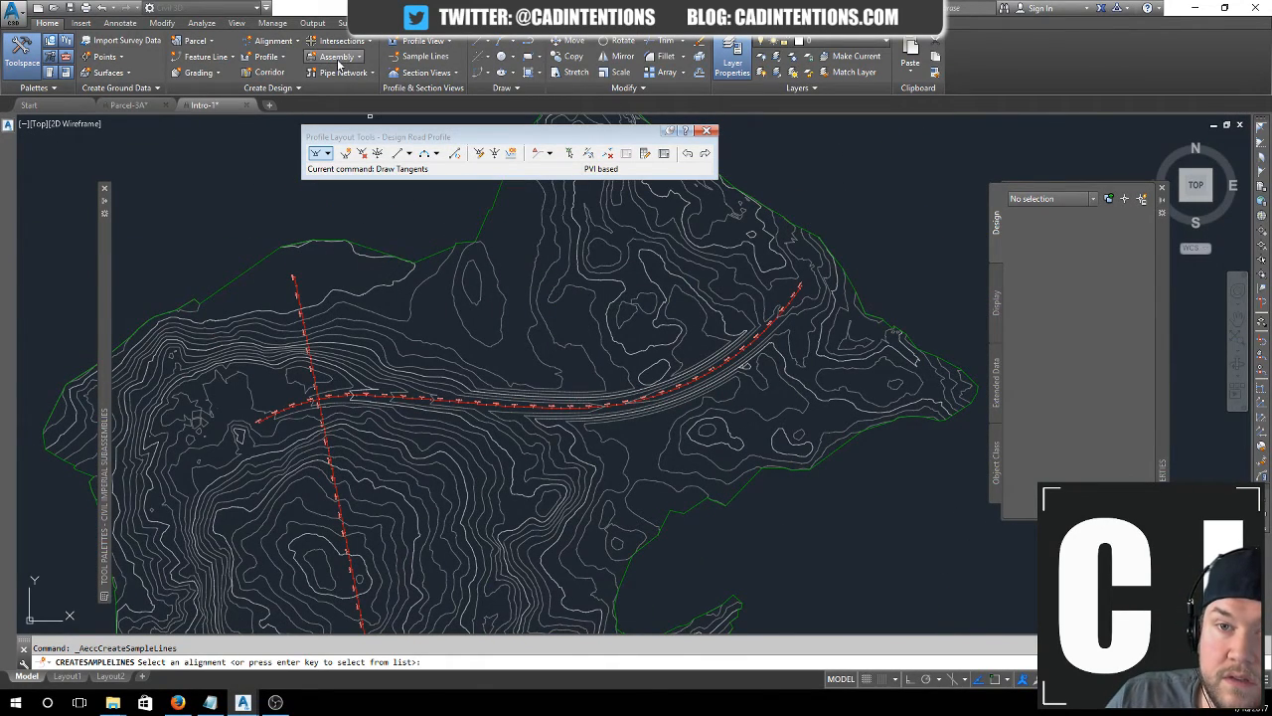
left_click(422, 58)
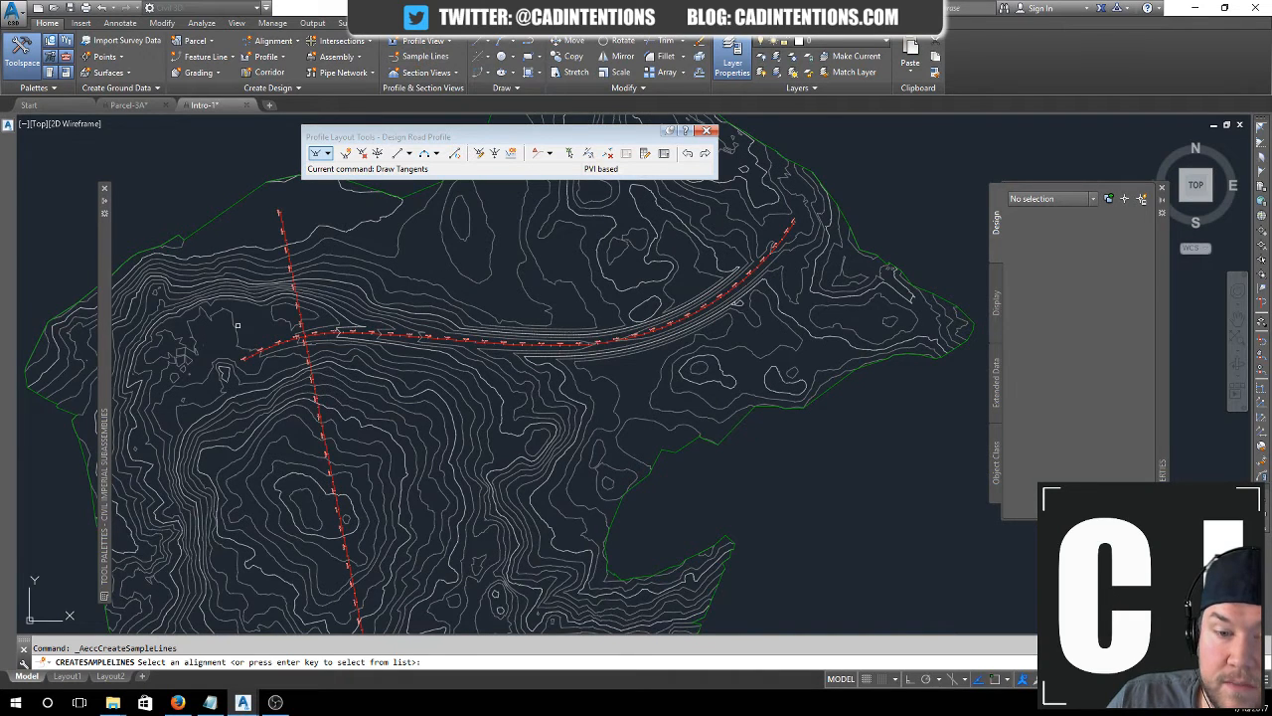
left_click(251, 356)
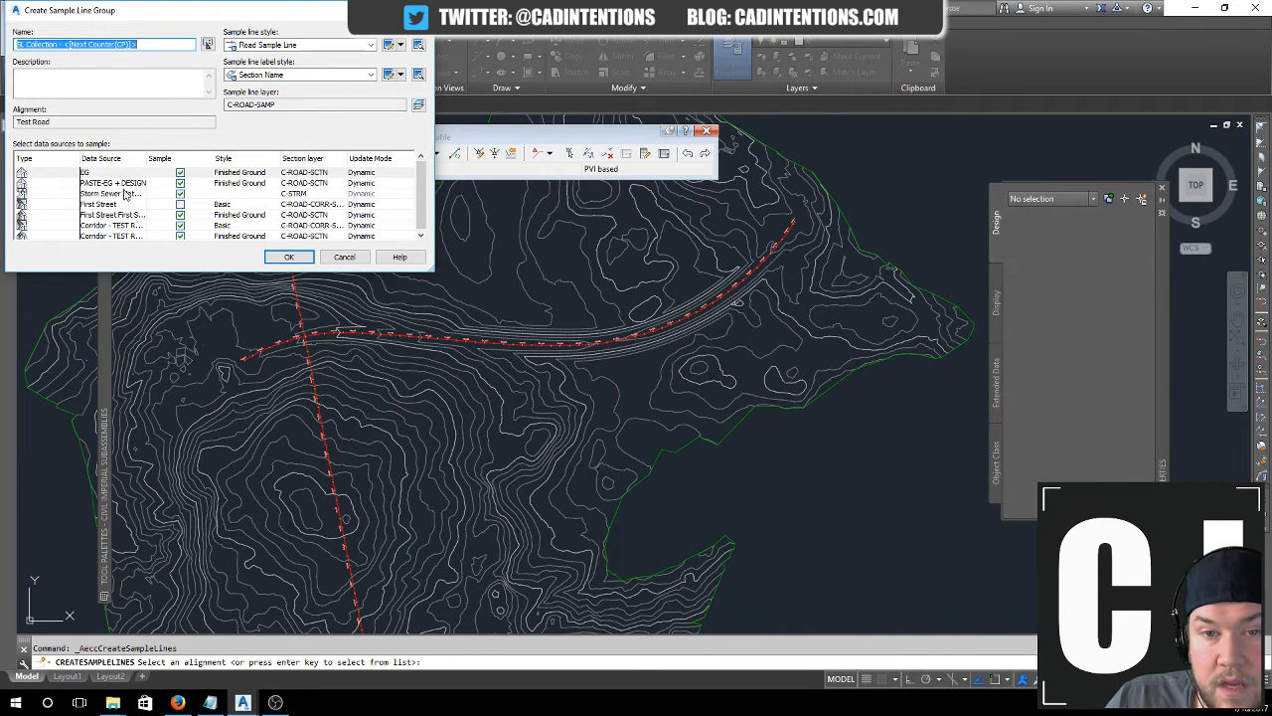
- Exclude PASTE-EG + DESIGN, Storm Sewer Network, First Street First Street - (1) and Corridor - TEST ROAD from the sampled data sources
left_click(180, 174)
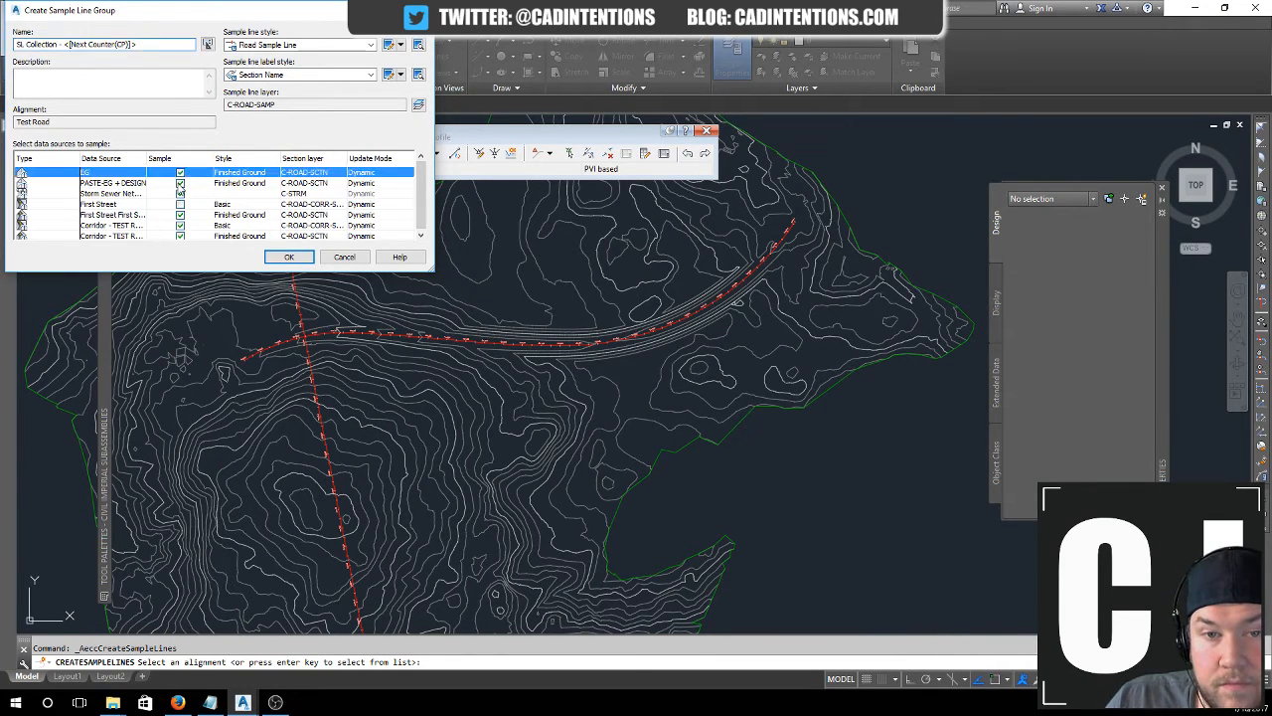
left_click(180, 183)
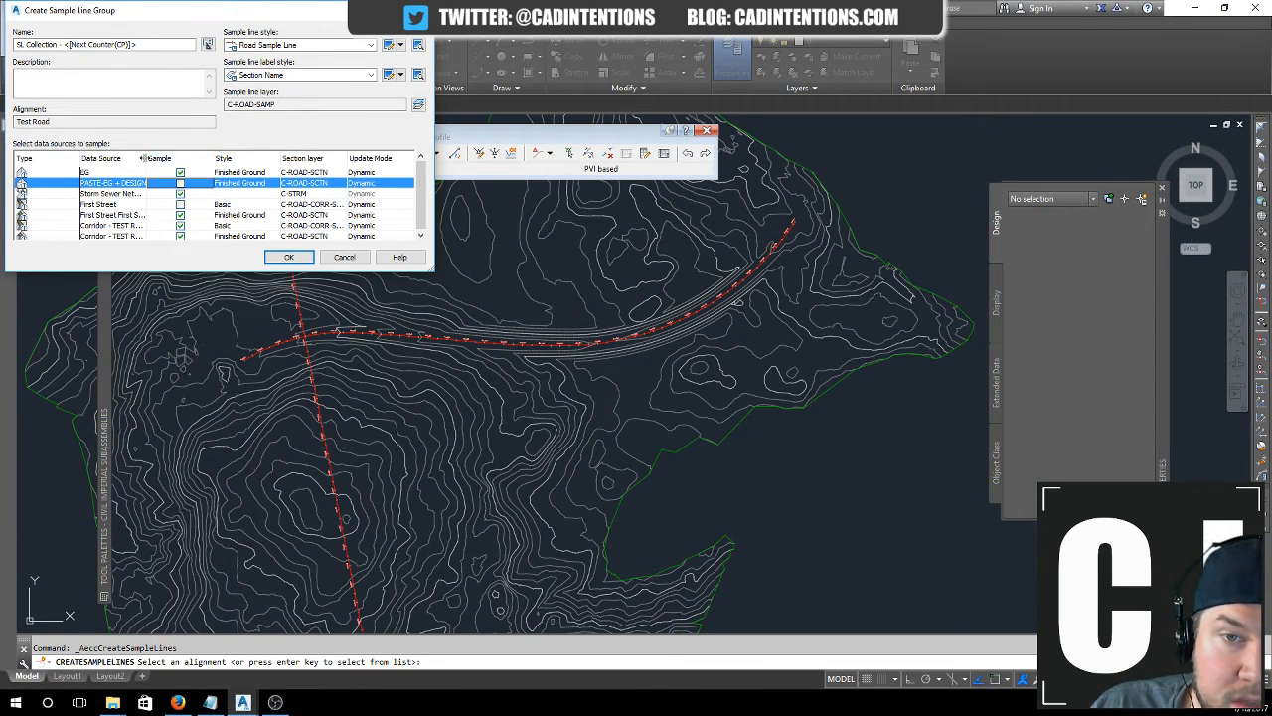
left_click_drag(144, 158, 169, 160)
scroll(185, 179, "down", 1)
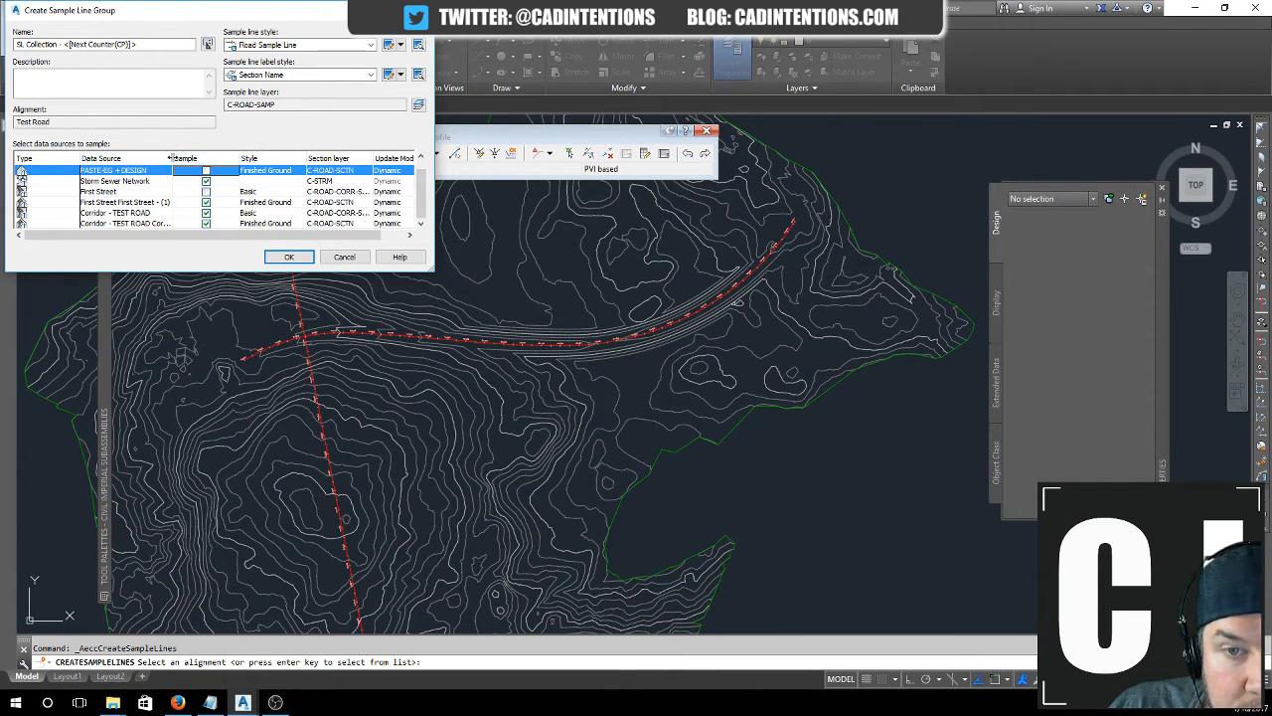
left_click_drag(173, 160, 228, 160)
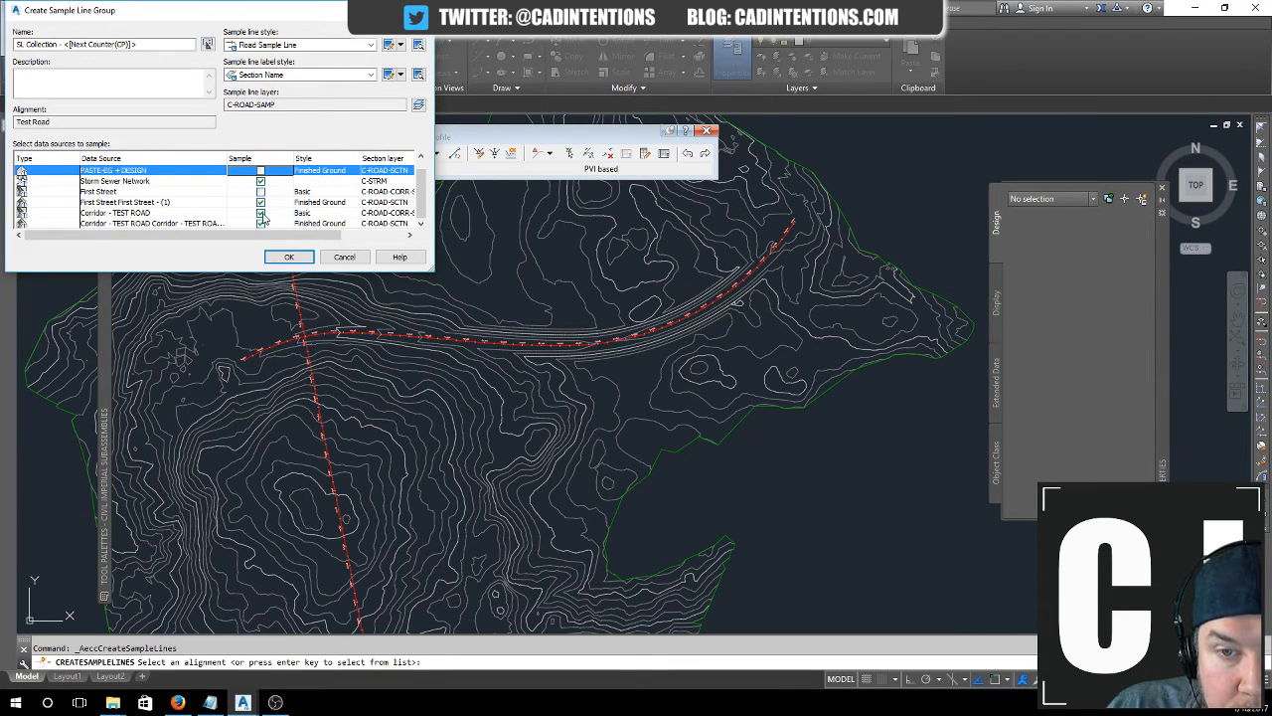
left_click(261, 213)
left_click(262, 203)
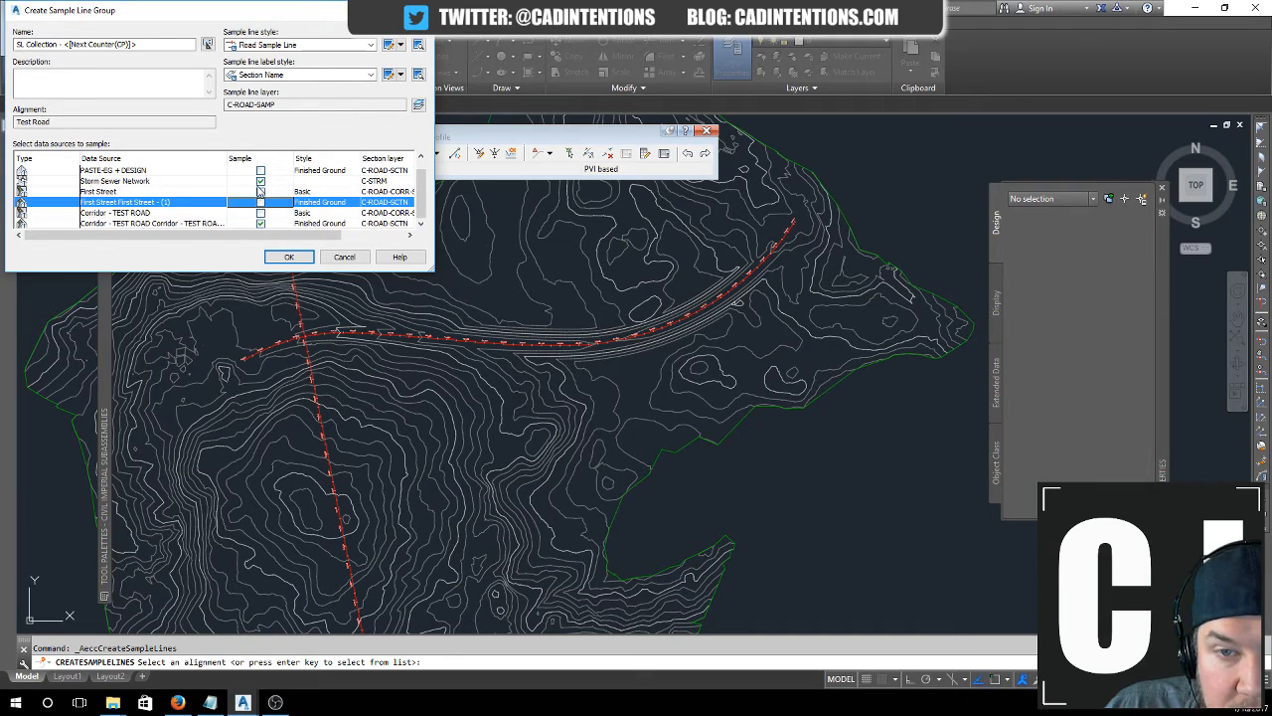
left_click(261, 181)
scroll(278, 201, "up", 1)
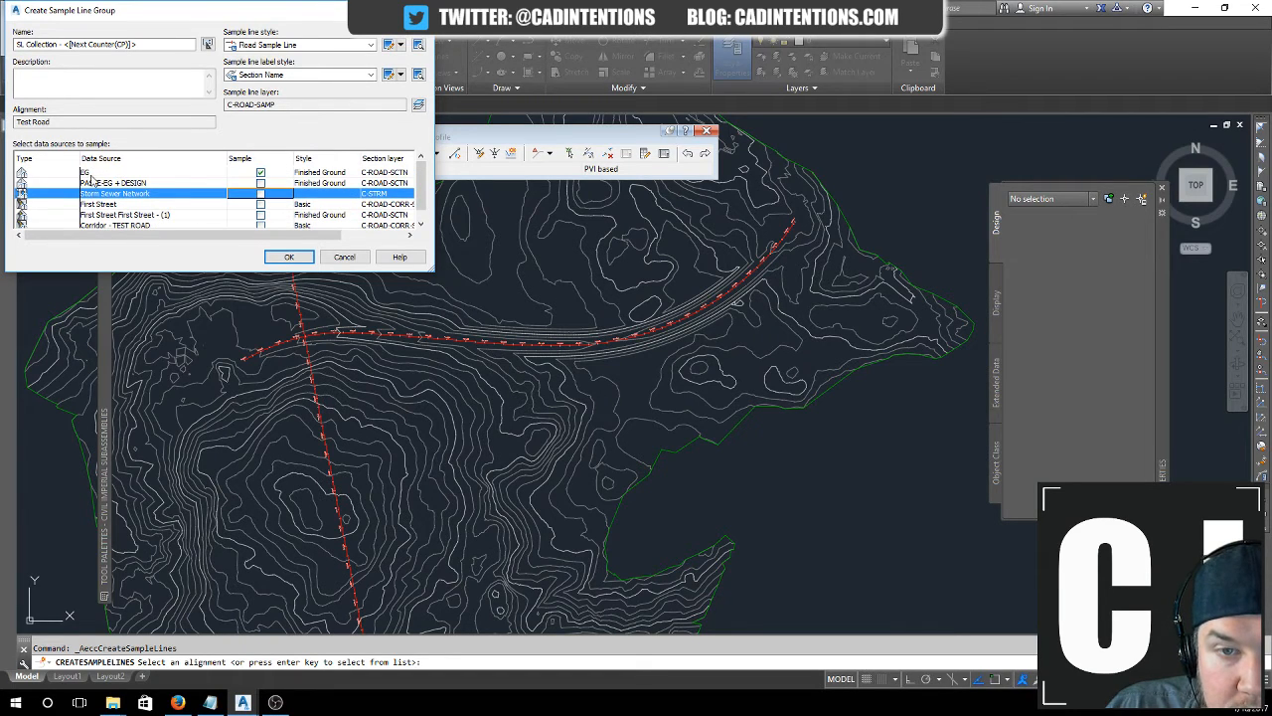
- Set the section style of the EG surface to Existing Ground
left_click(329, 181)
left_click(329, 182)
left_click(561, 337)
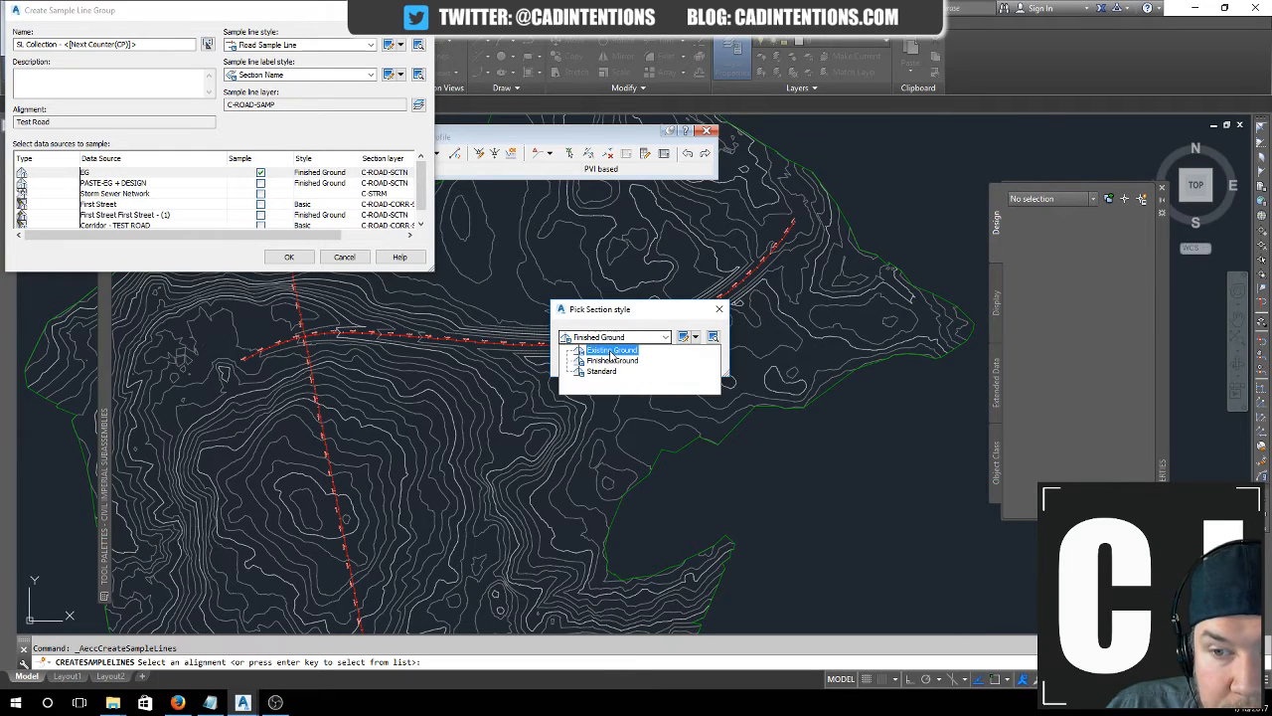
left_click(612, 351)
left_click(591, 360)
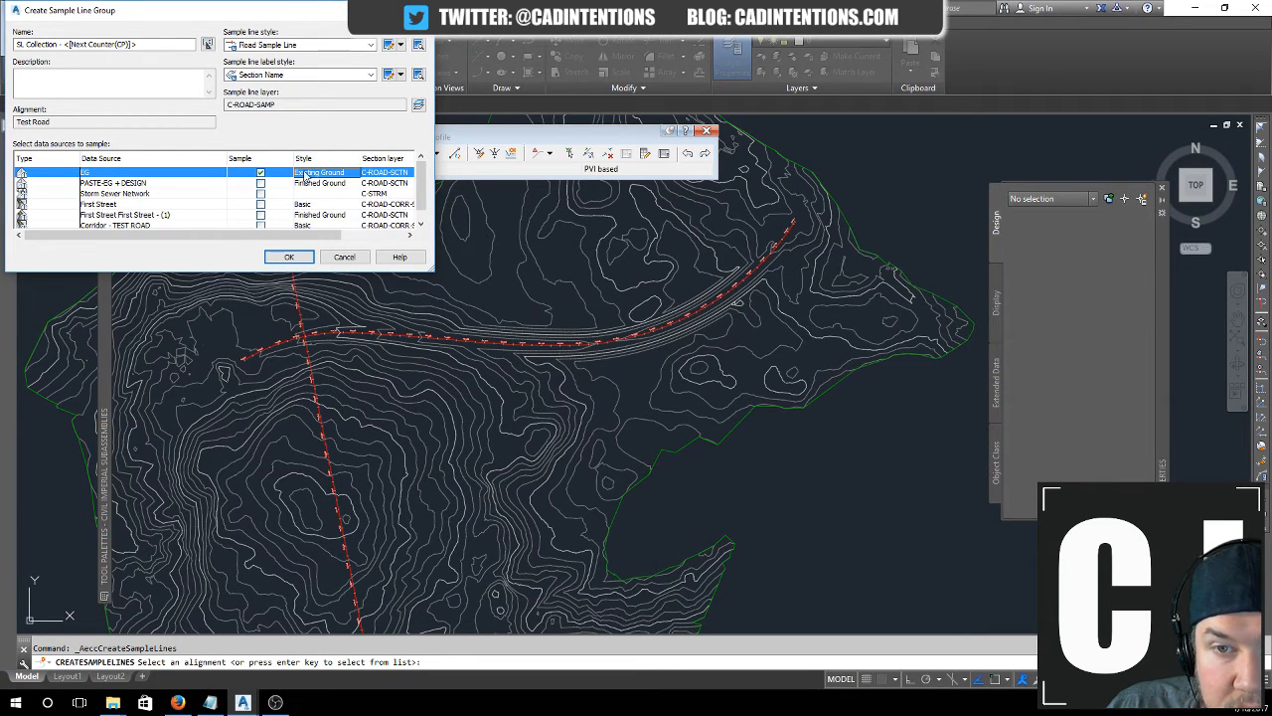
scroll(419, 196, "down", 1)
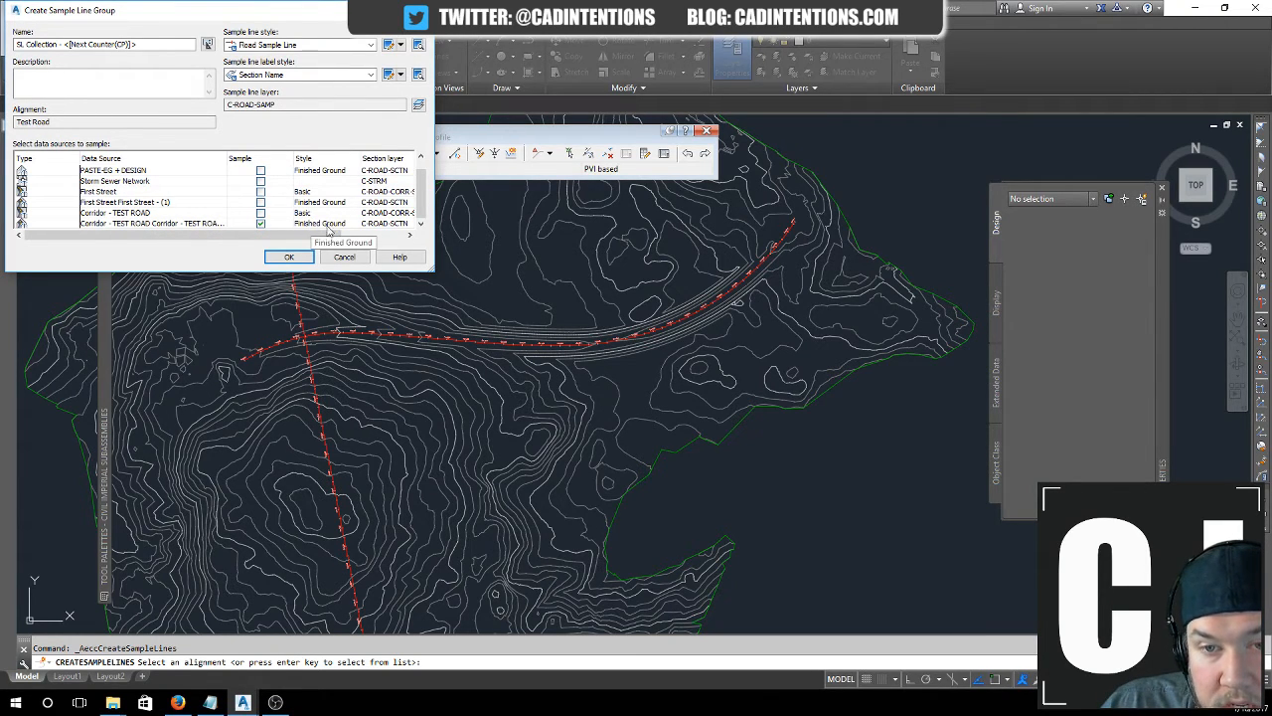
- Use the Road Sample Line style and the Section Marks #-# label style, and accept the sample line group
left_click(292, 45)
left_click(288, 56)
left_click(288, 75)
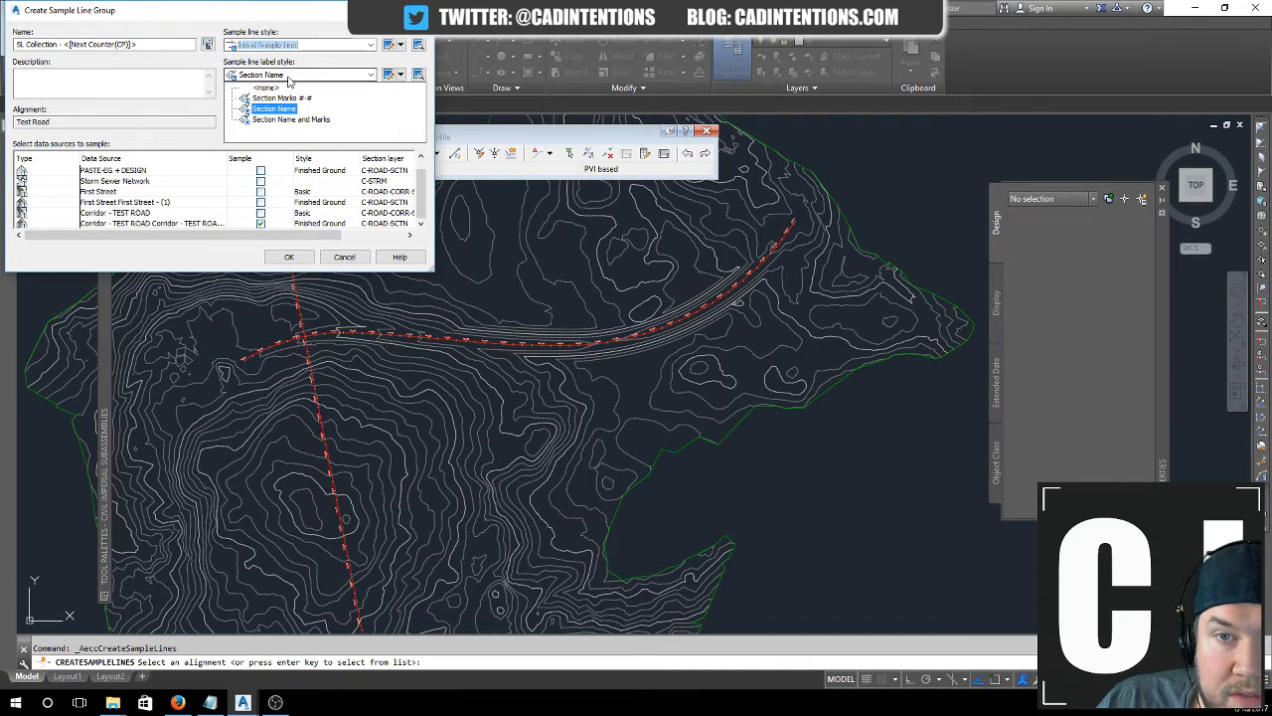
left_click(293, 100)
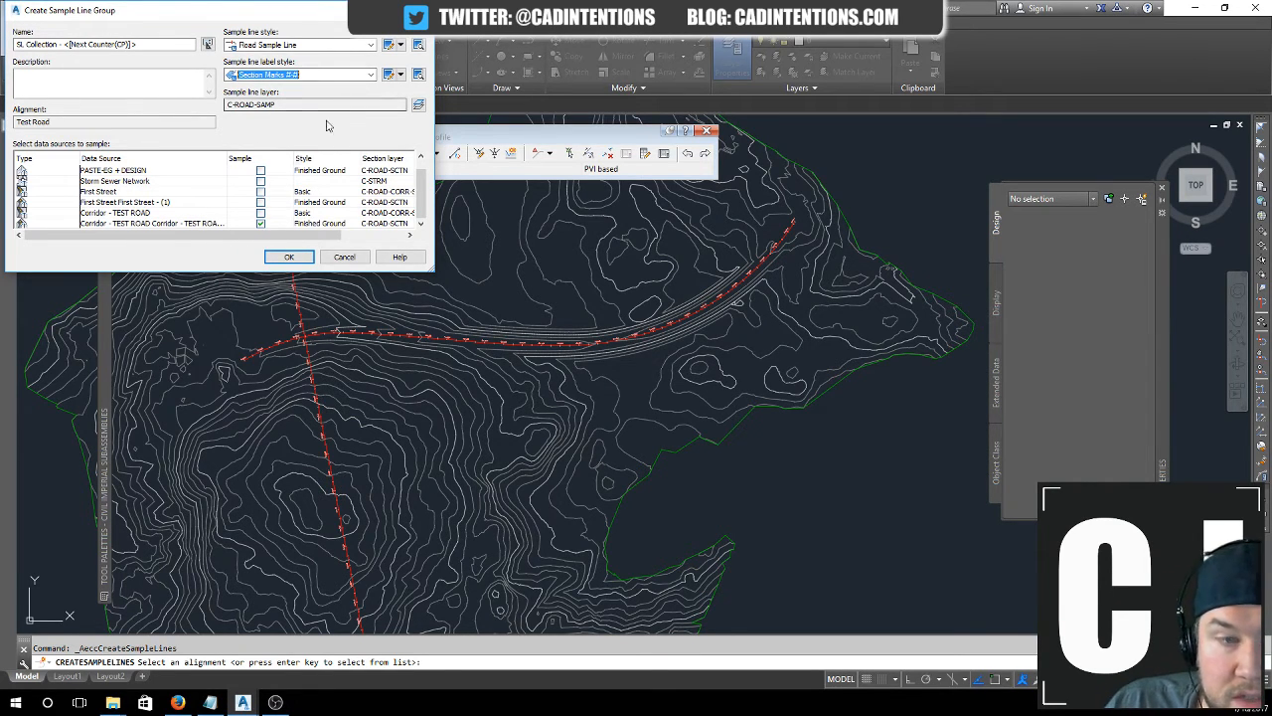
left_click(290, 256)
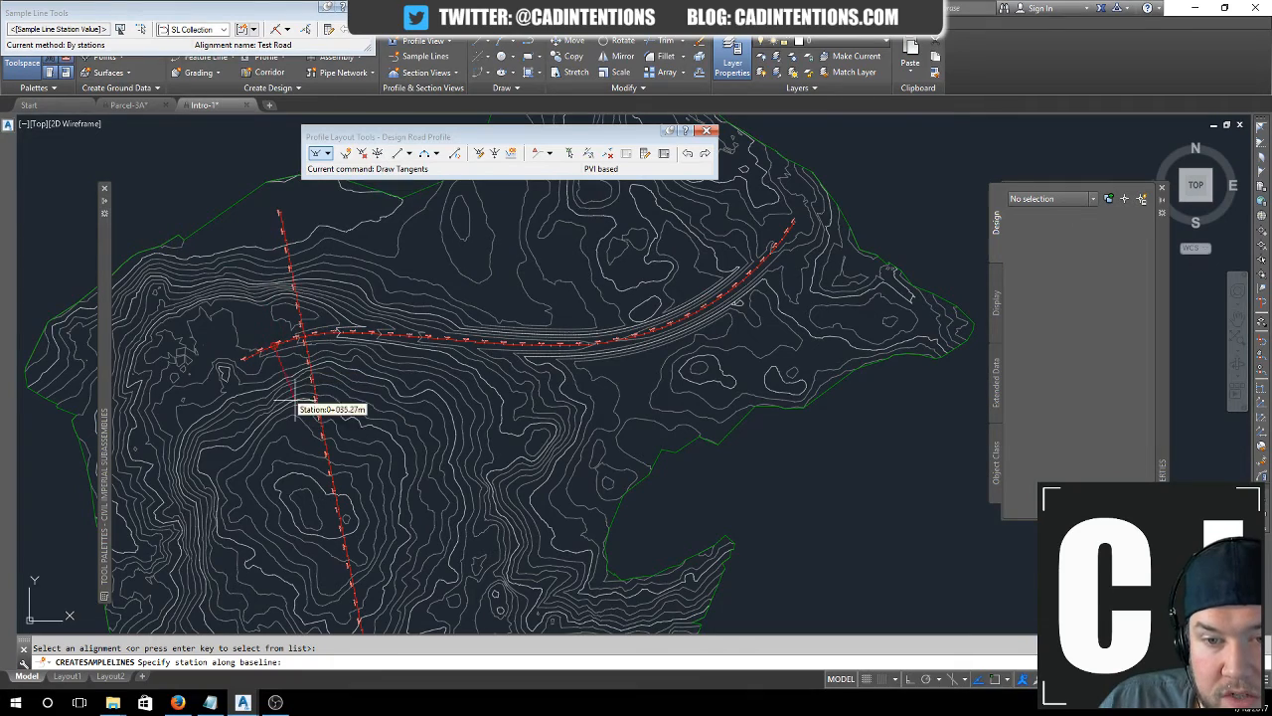
- Choose to create the Test Road sample lines by range of stations
scroll(275, 368, "up", 2)
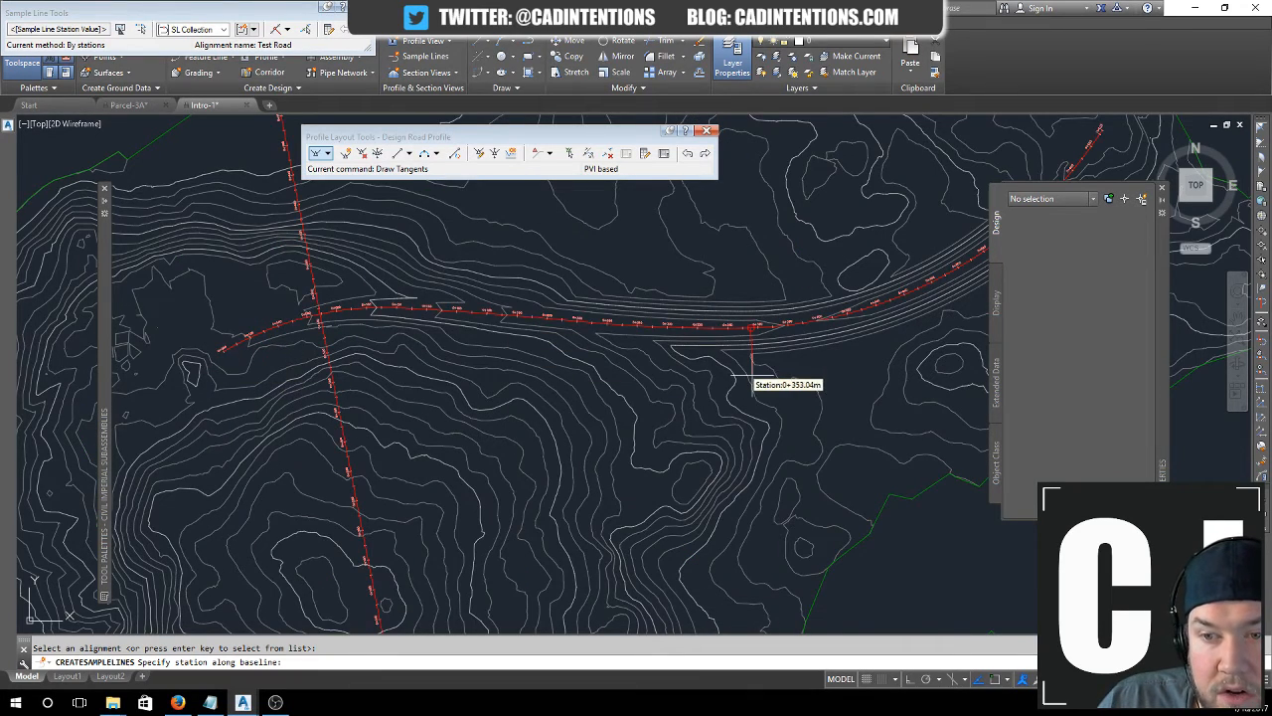
middle_click_drag(924, 303, 822, 297)
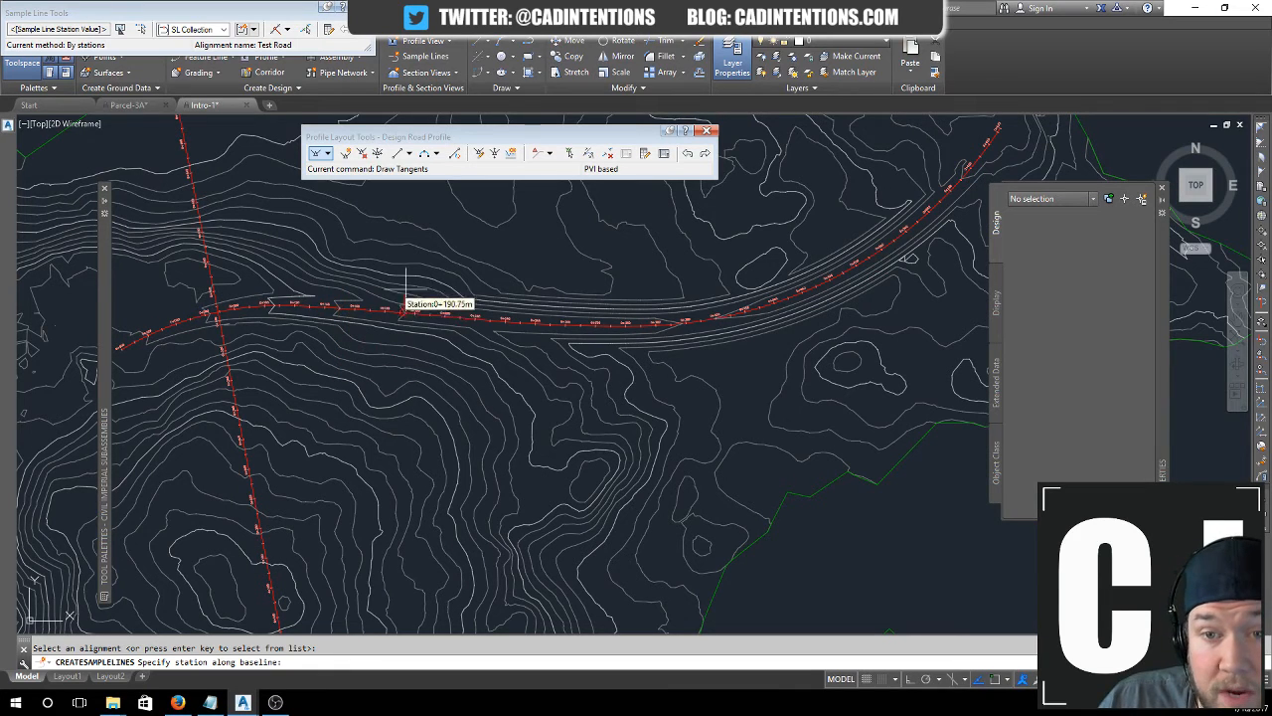
left_click_drag(279, 16, 316, 48)
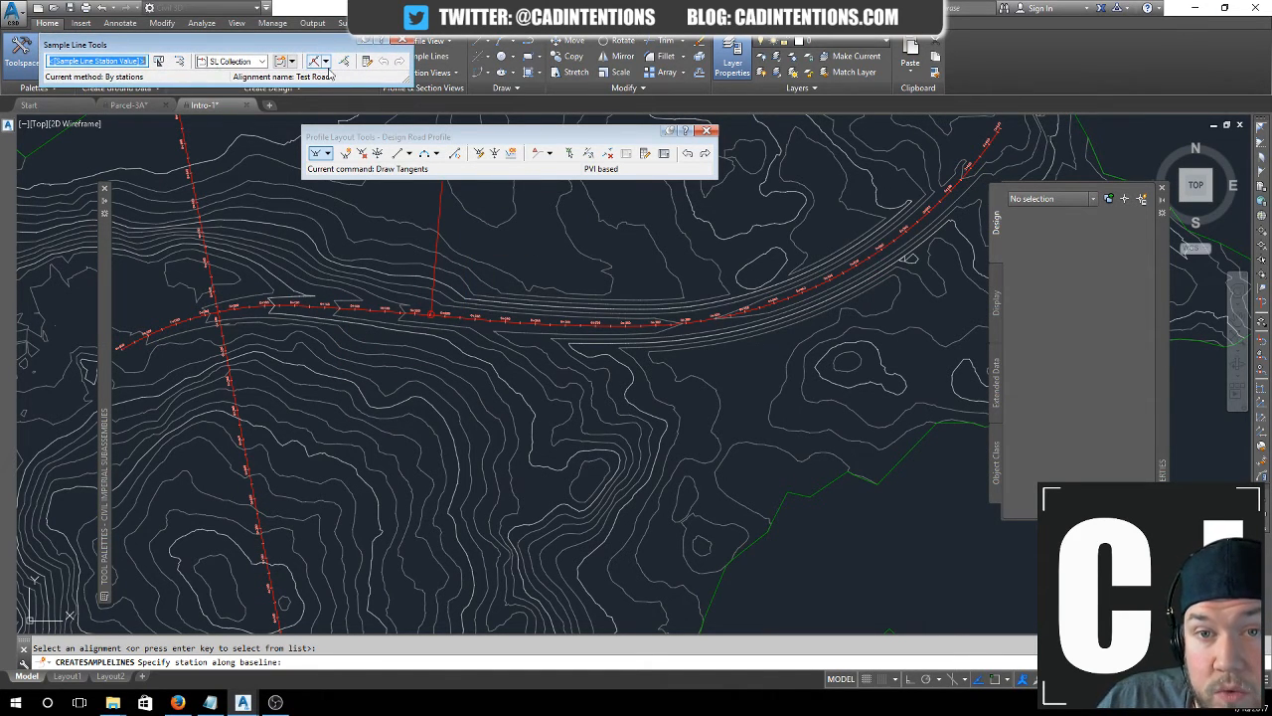
left_click(326, 62)
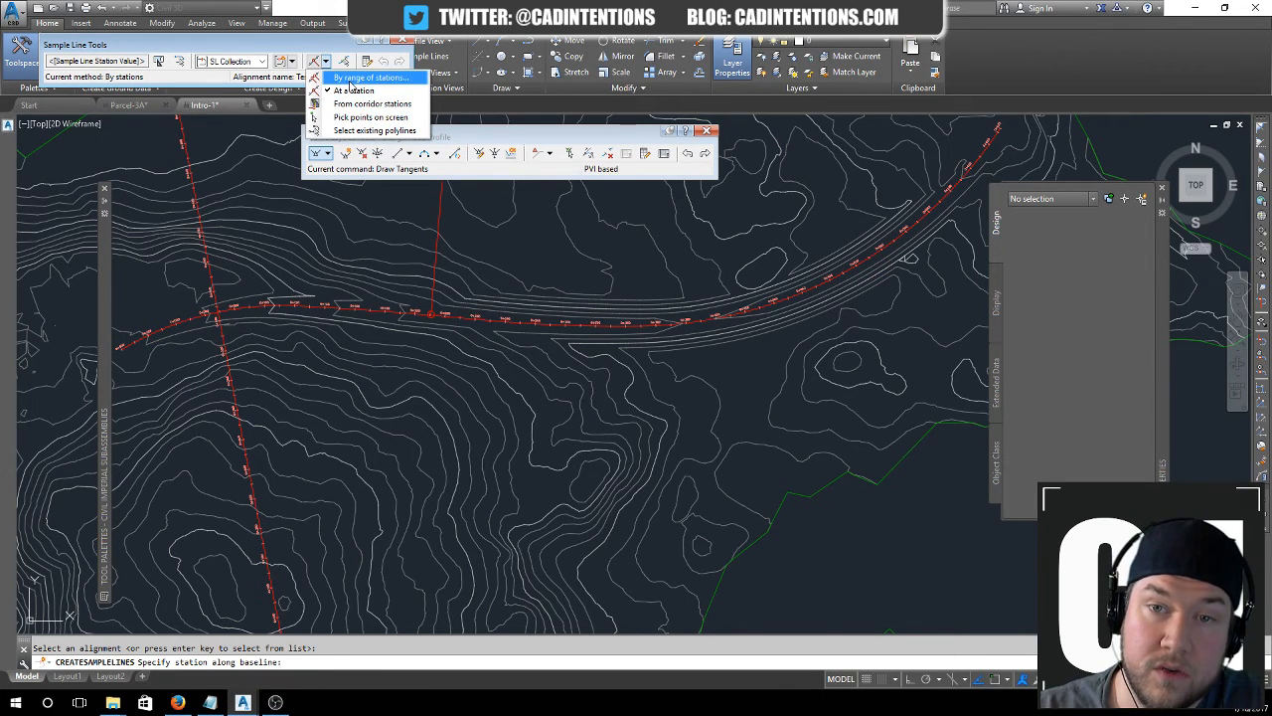
left_click(366, 80)
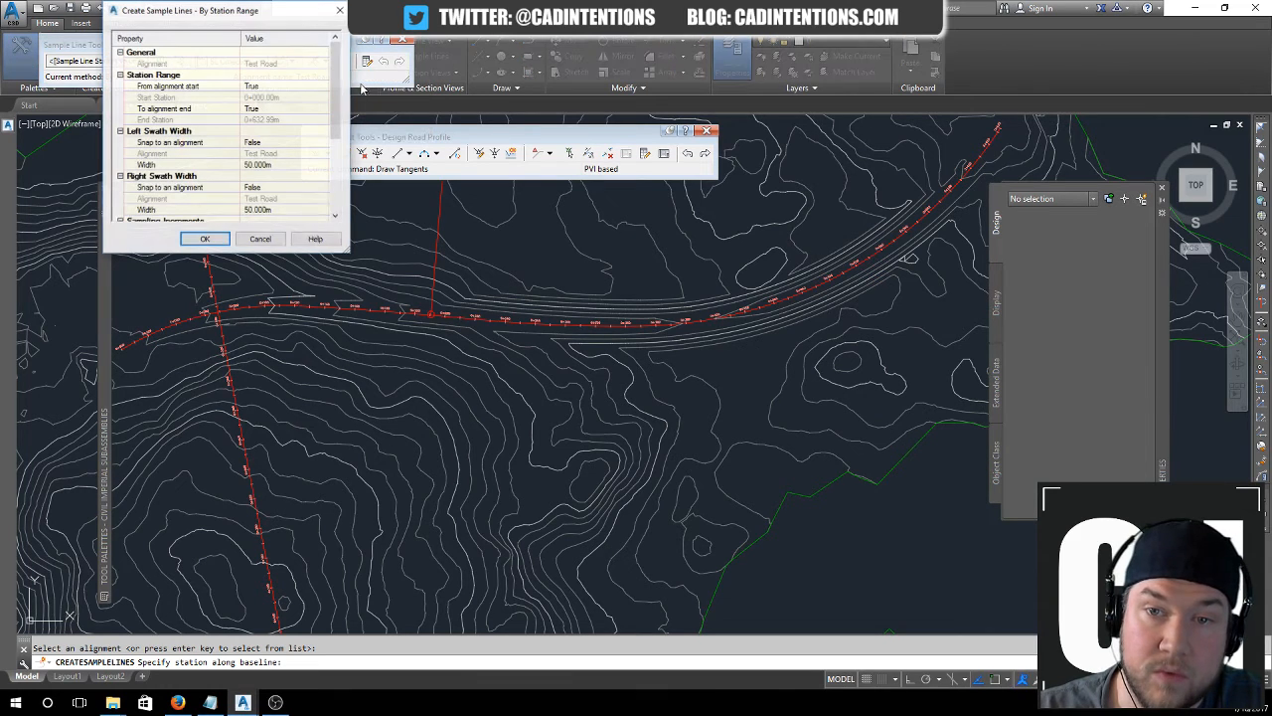
- Set the sampling increments along tangents, curves and spirals to 100 m for the sample lines
left_click(280, 176)
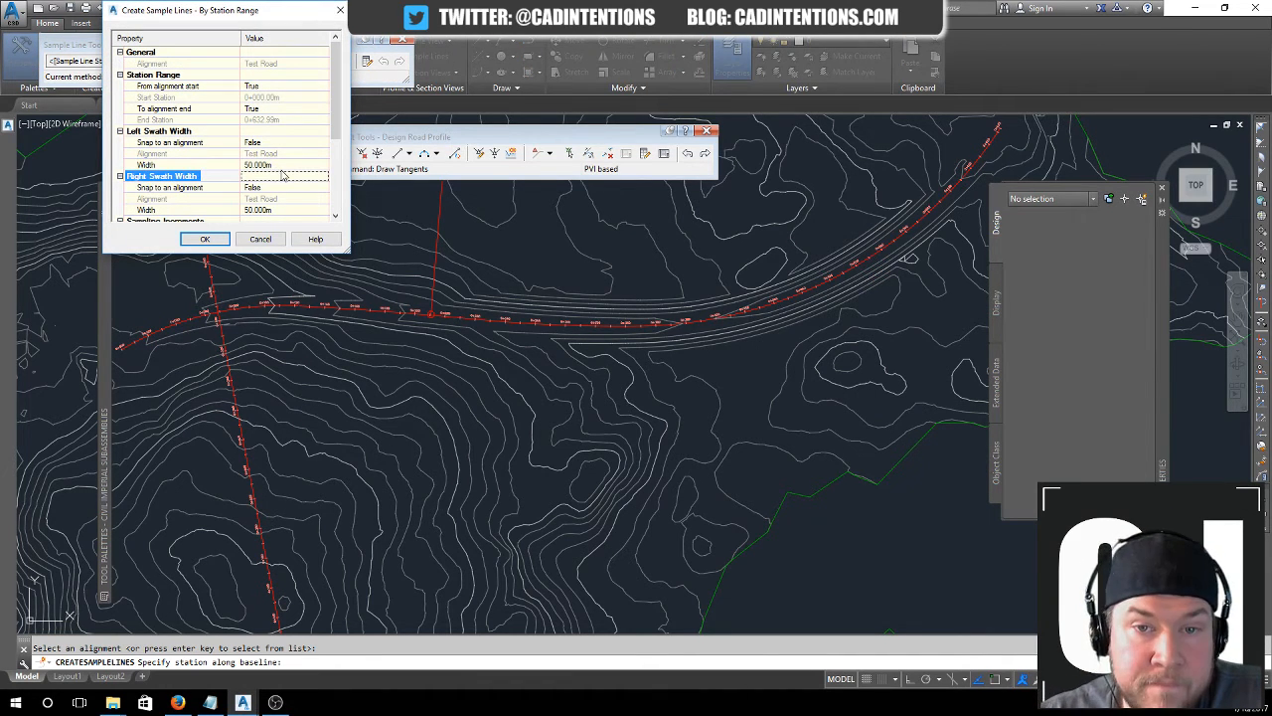
left_click(302, 163)
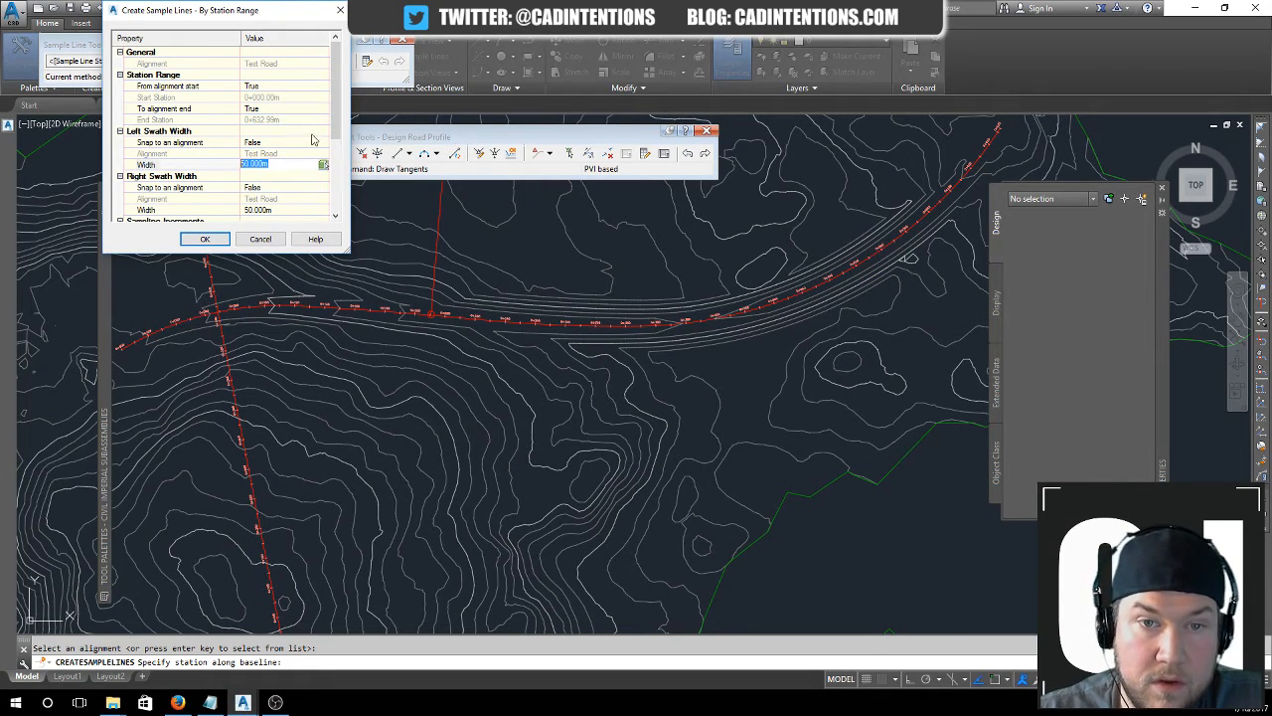
scroll(334, 116, "down", 2)
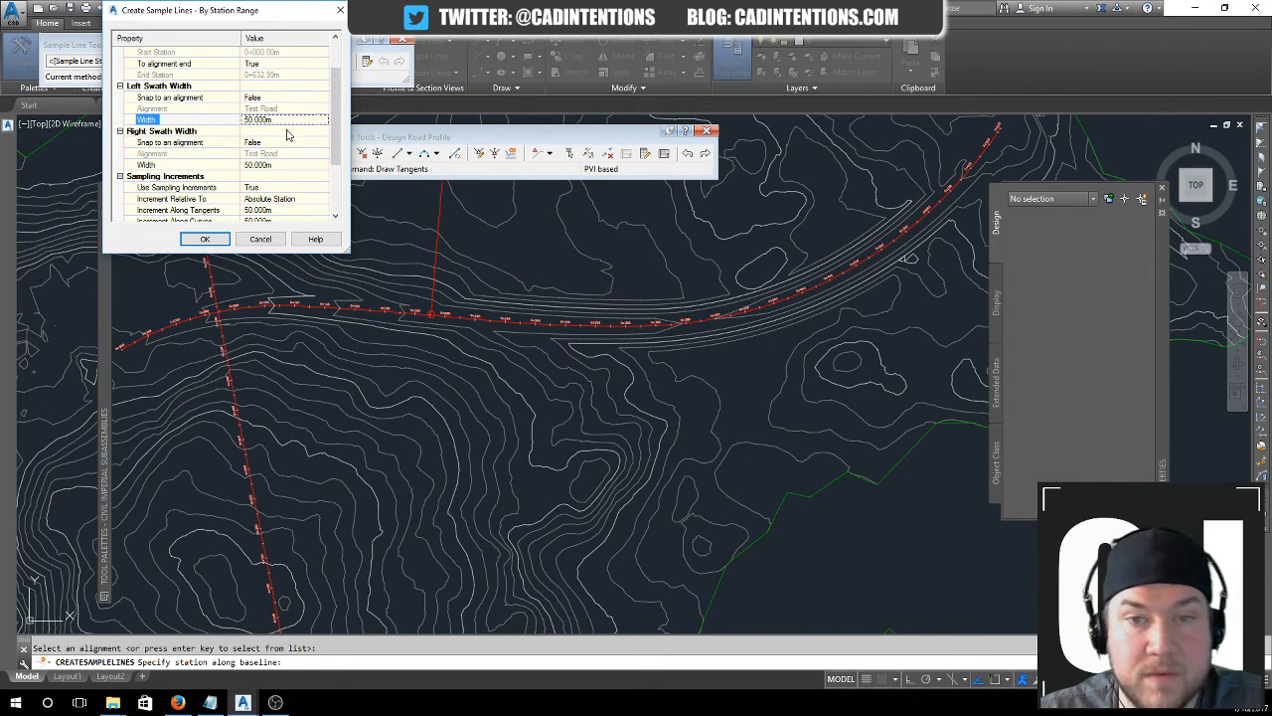
left_click_drag(336, 153, 336, 171)
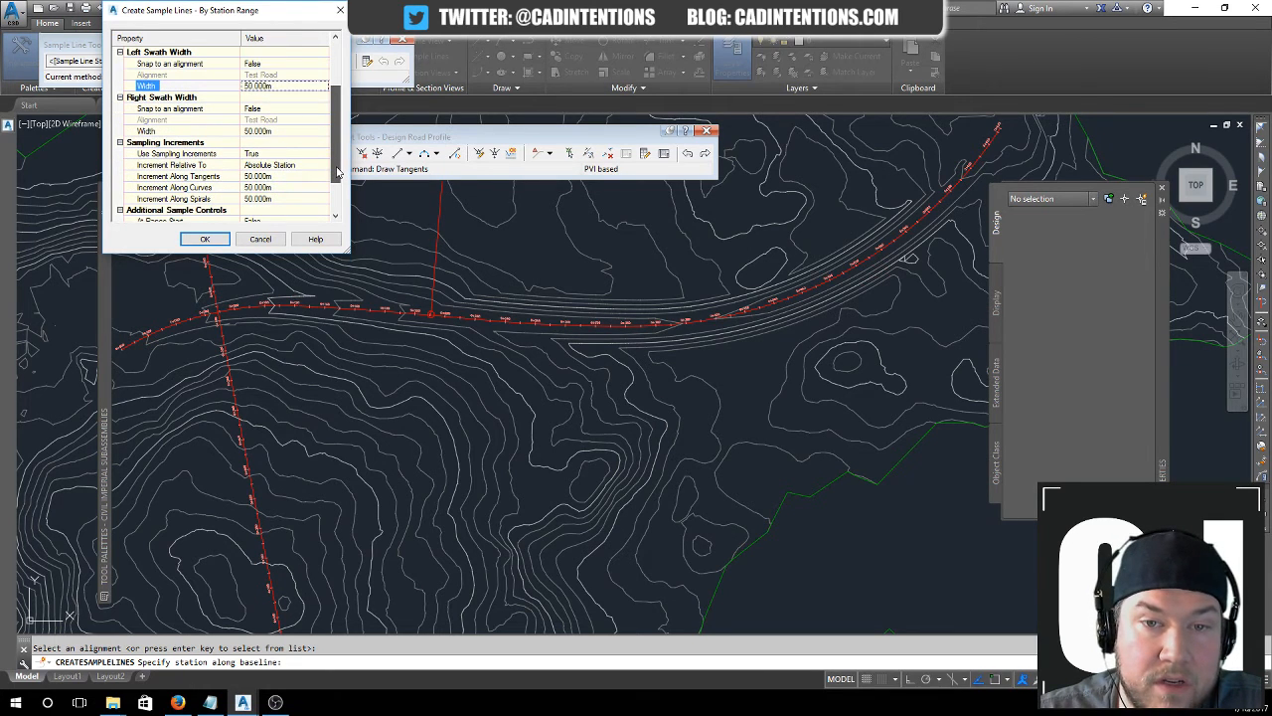
left_click(270, 176)
type("100")
left_click(270, 187)
type("0")
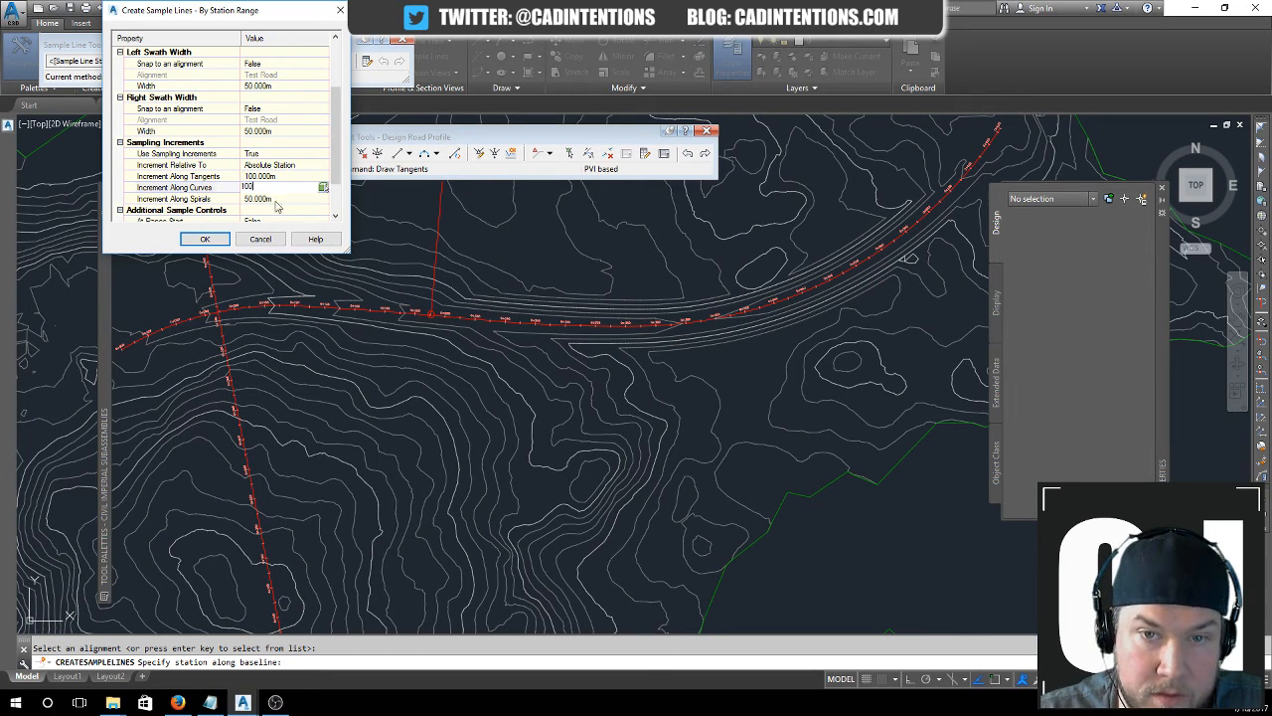
left_click(284, 200)
type("10")
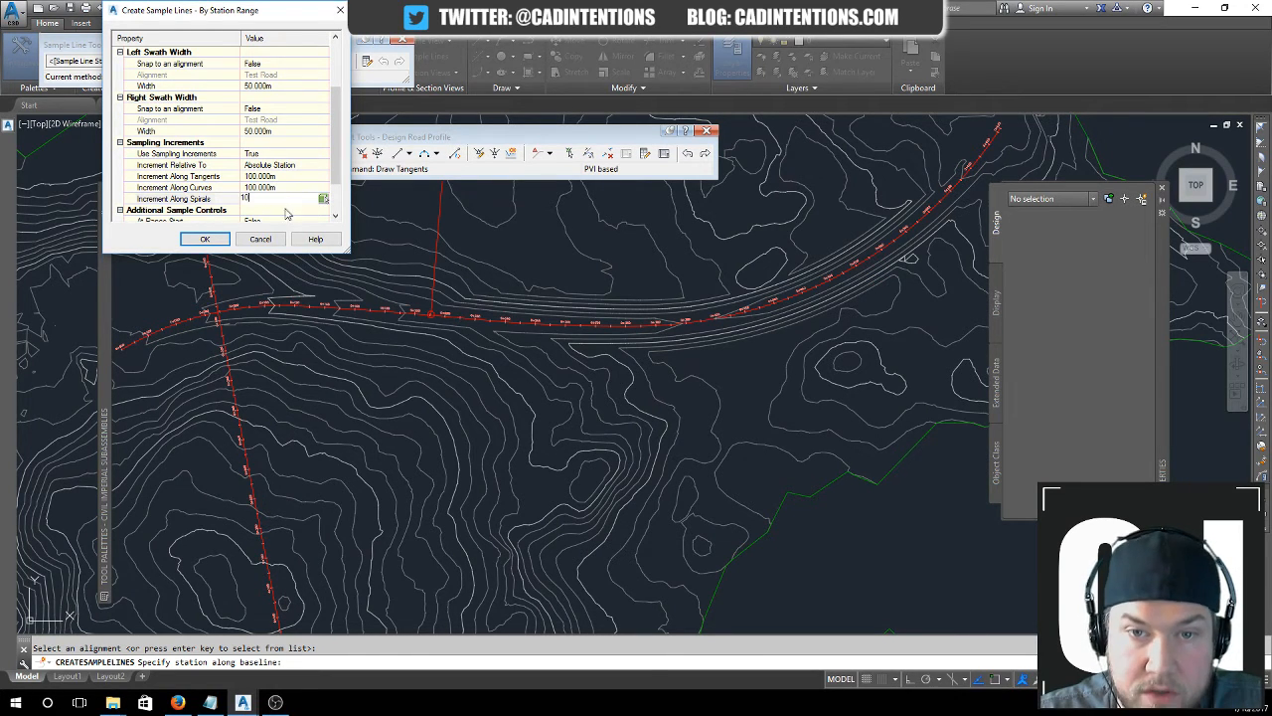
type("0")
key("Return")
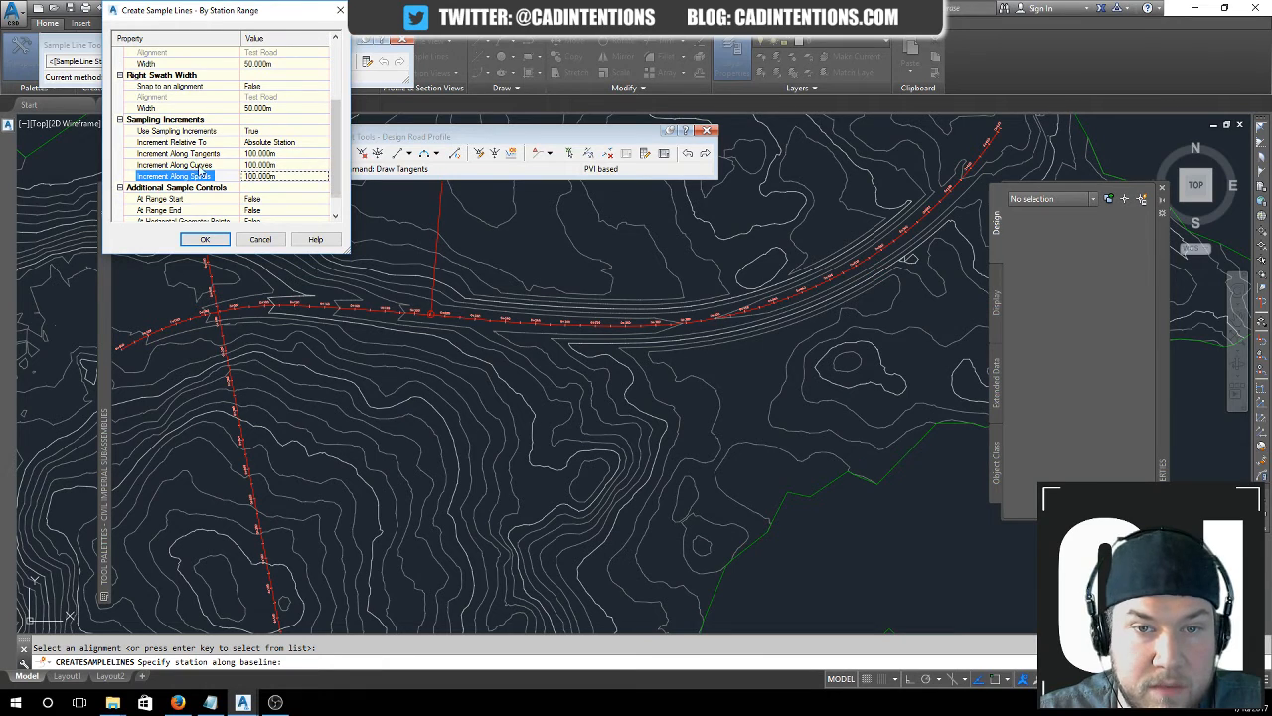
- Create the sample lines from the start to the end of the Test Road alignment and finish the command
scroll(330, 104, "up", 3)
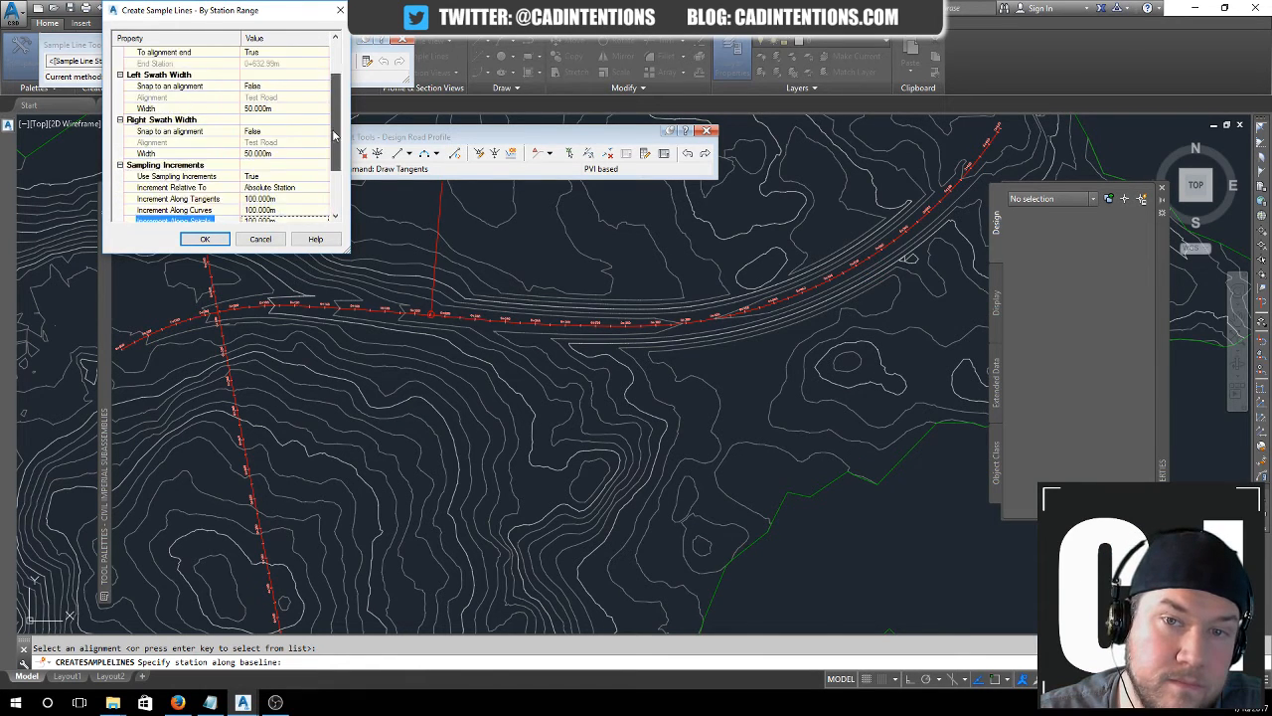
scroll(327, 89, "down", 3)
scroll(326, 109, "up", 3)
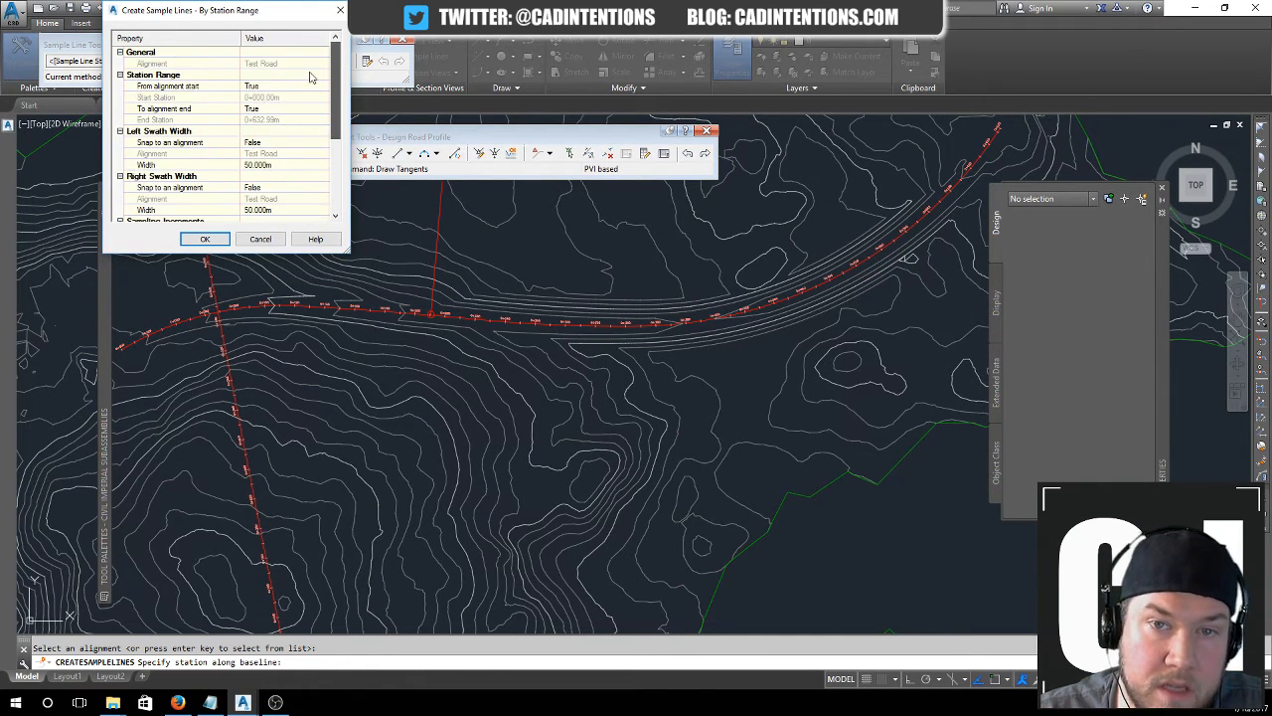
scroll(323, 147, "down", 2)
scroll(320, 144, "up", 1)
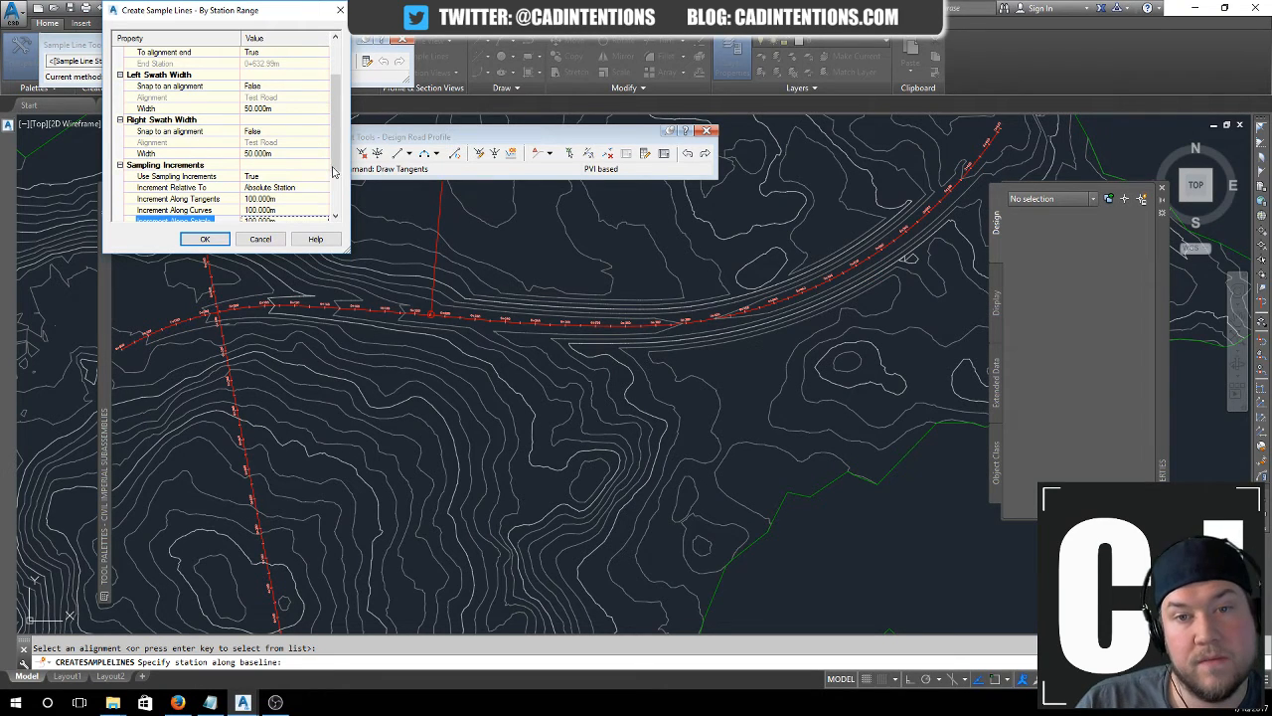
scroll(329, 152, "down", 2)
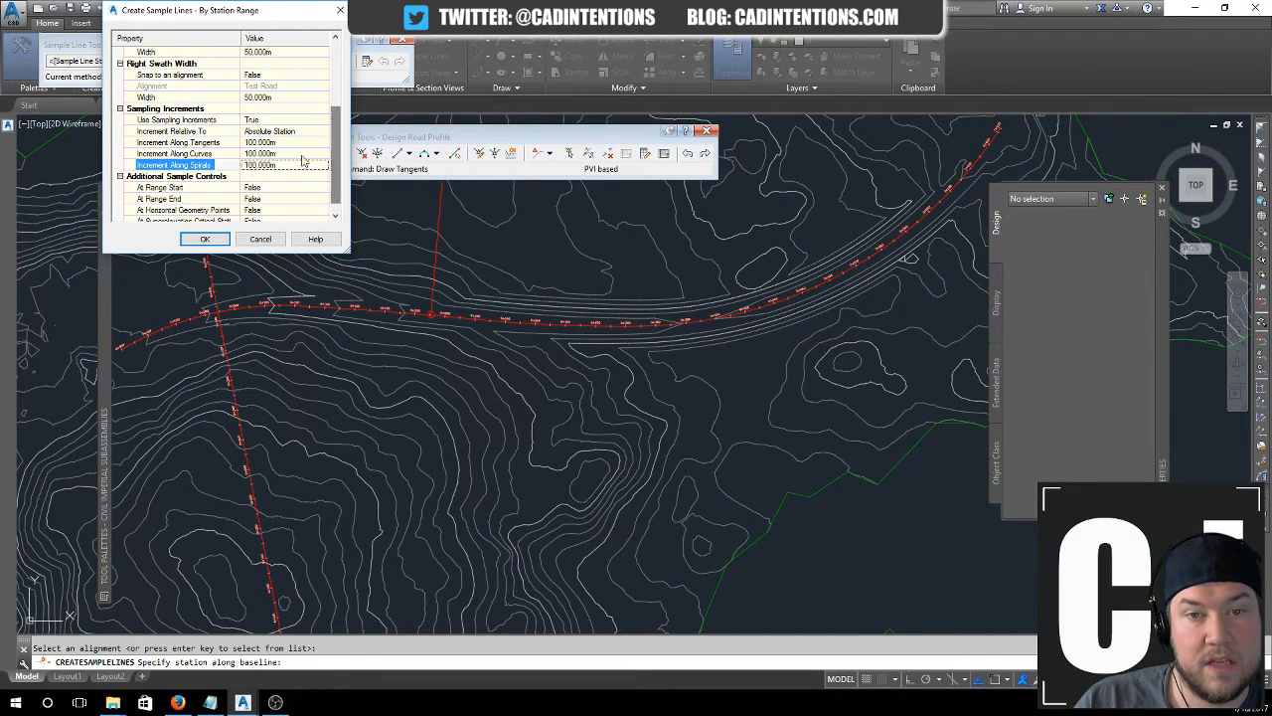
scroll(338, 145, "down", 1)
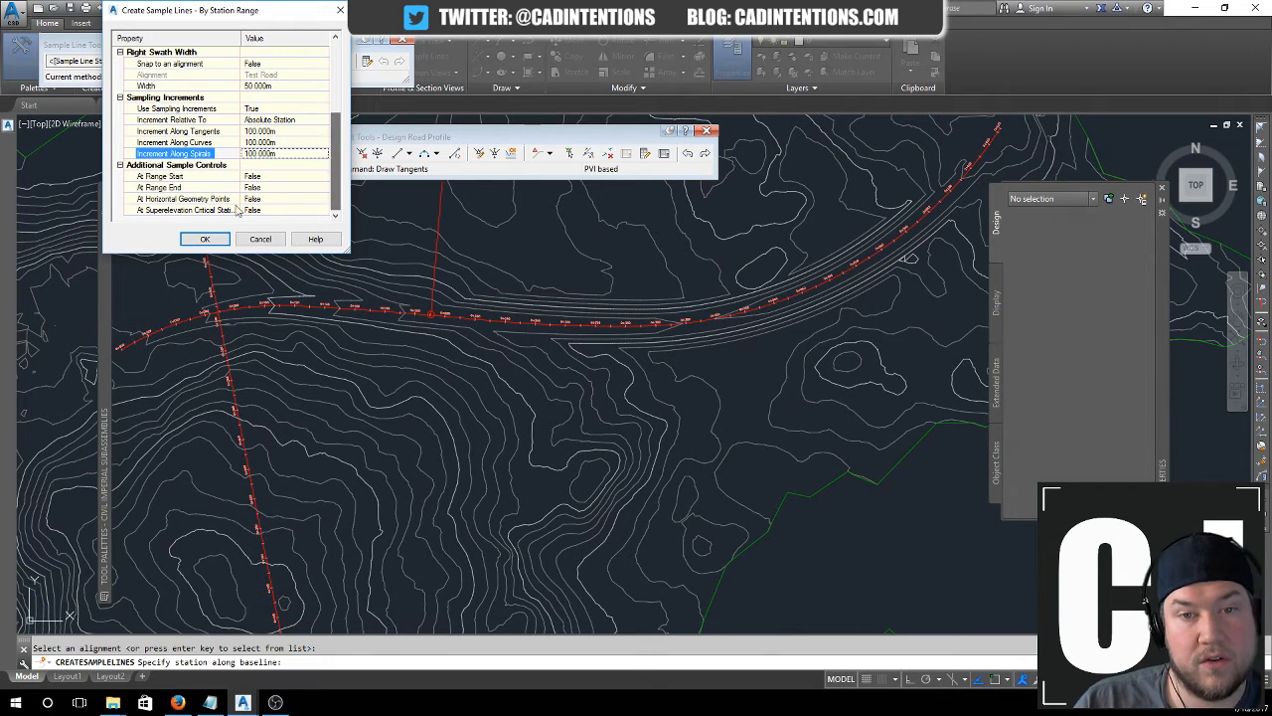
left_click(206, 240)
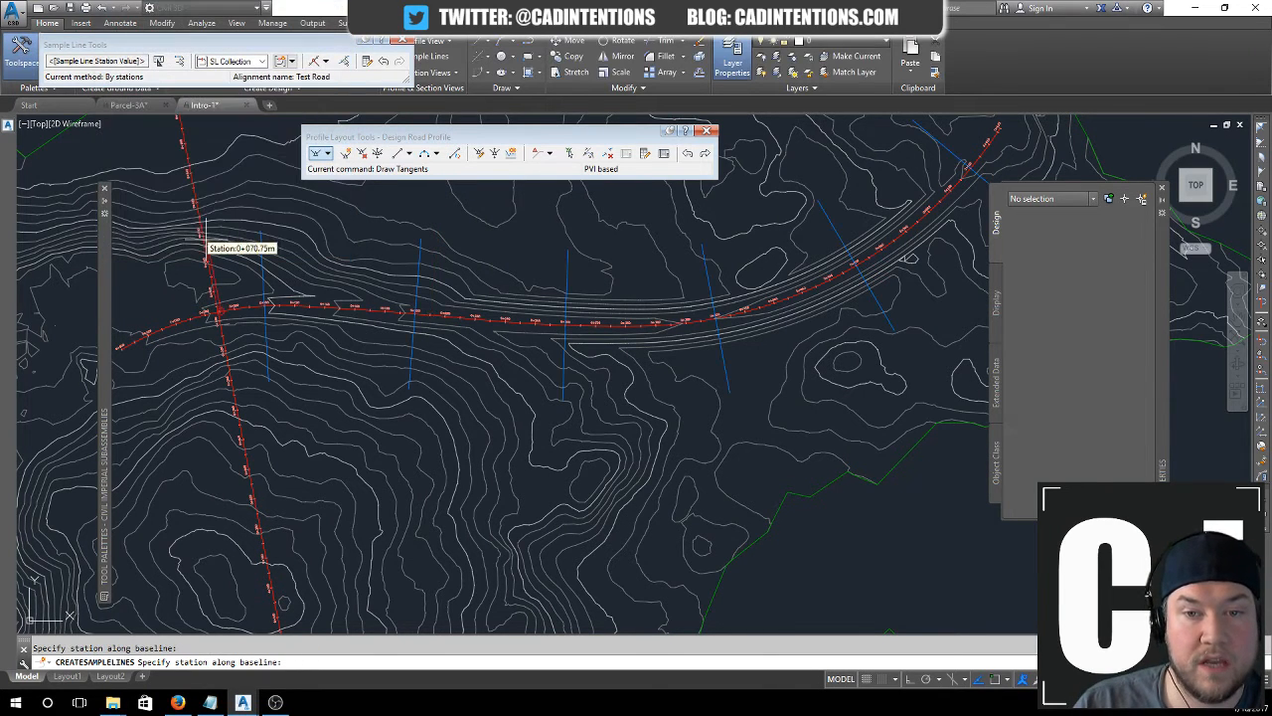
scroll(277, 316, "down", 2)
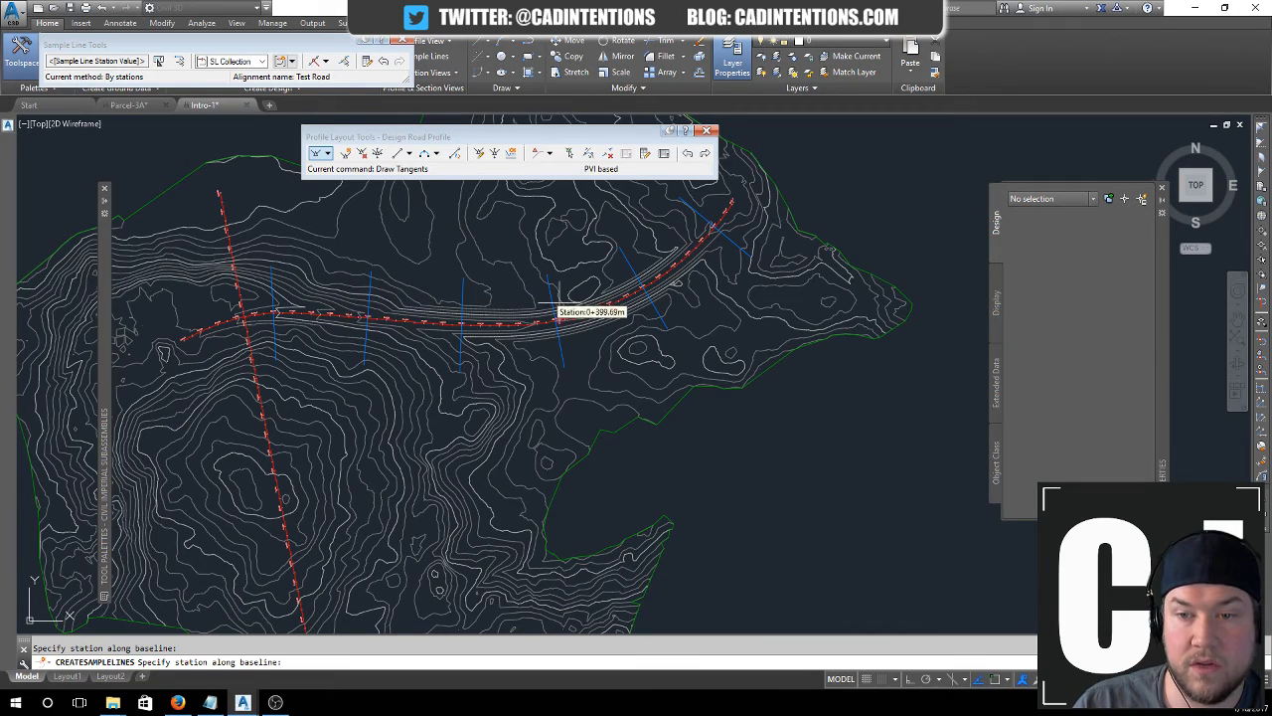
middle_click_drag(709, 221, 550, 252)
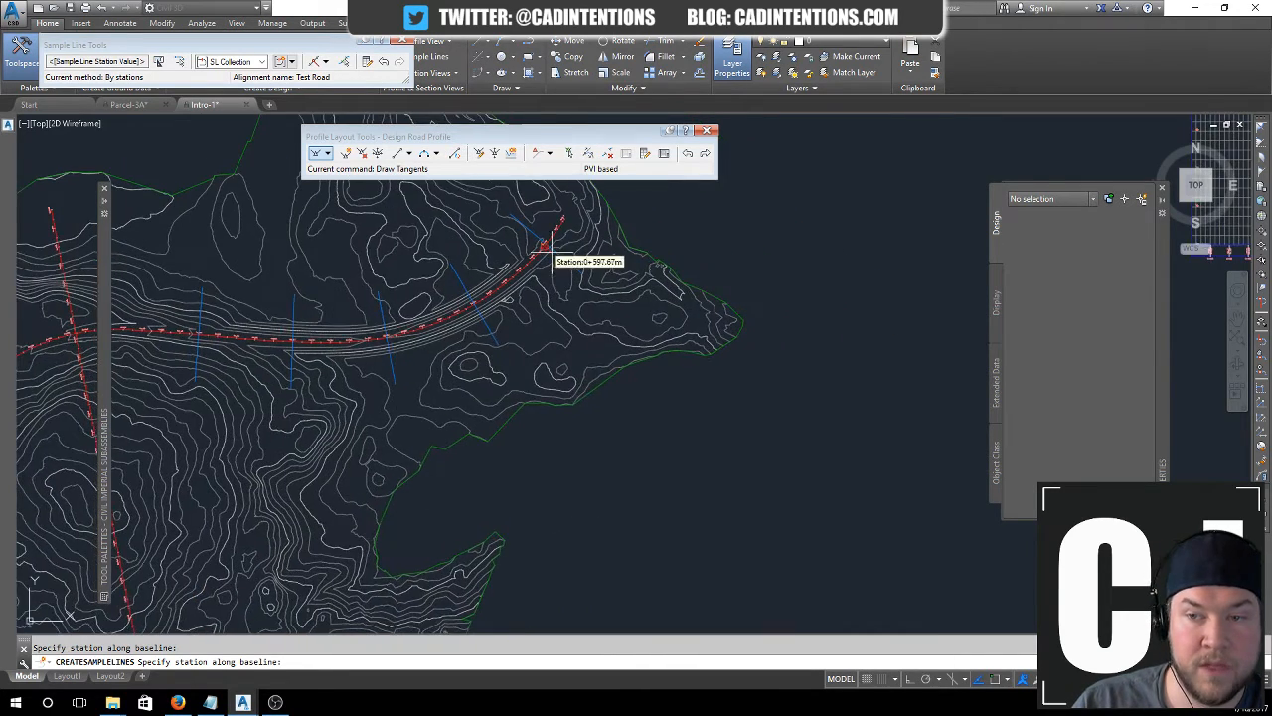
key("Escape")
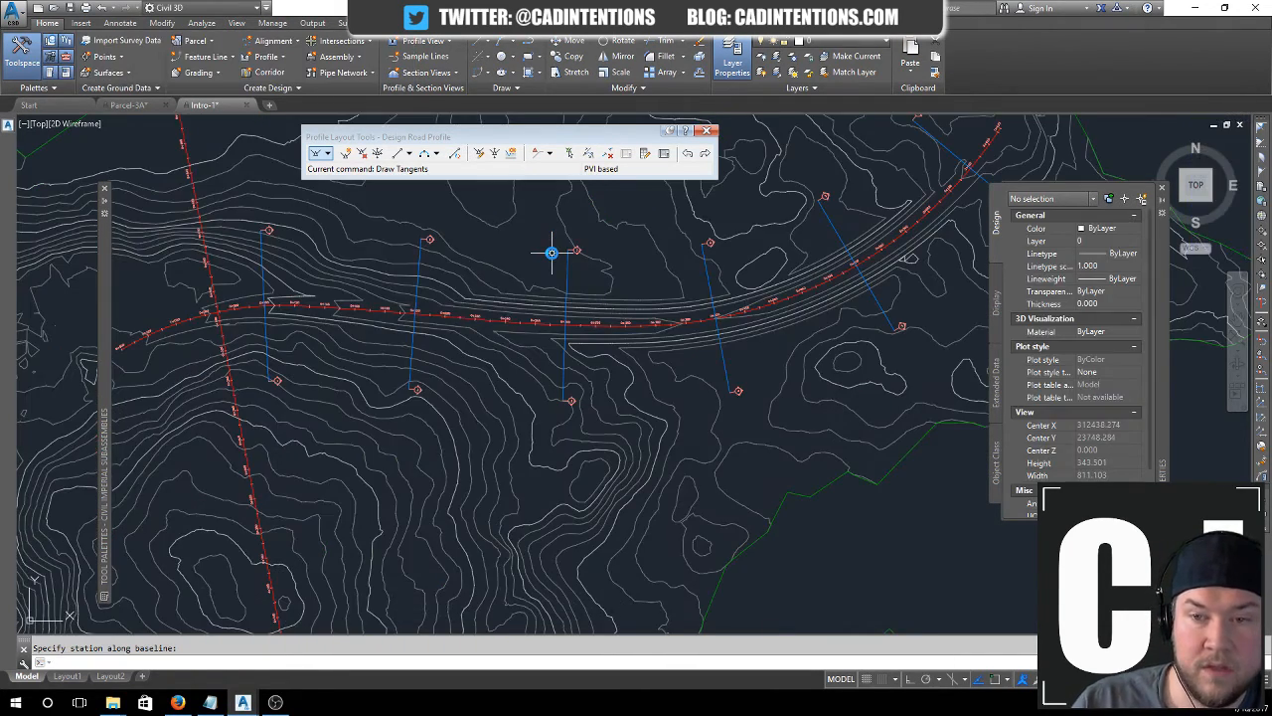
- Examine the sample lines and their section marks along the Test Road alignment, and the area around the profile views
scroll(546, 269, "down", 5)
scroll(562, 264, "up", 3)
scroll(485, 262, "up", 5)
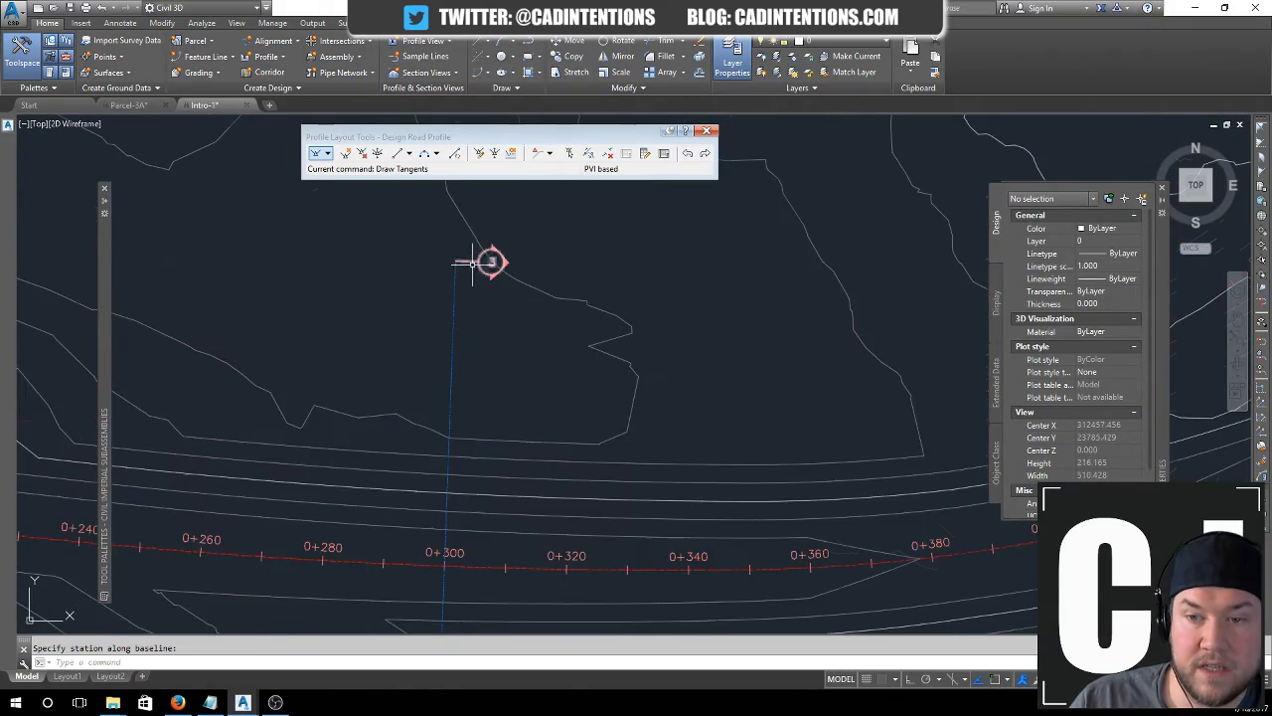
scroll(485, 263, "down", 3)
middle_click_drag(467, 403, 398, 369)
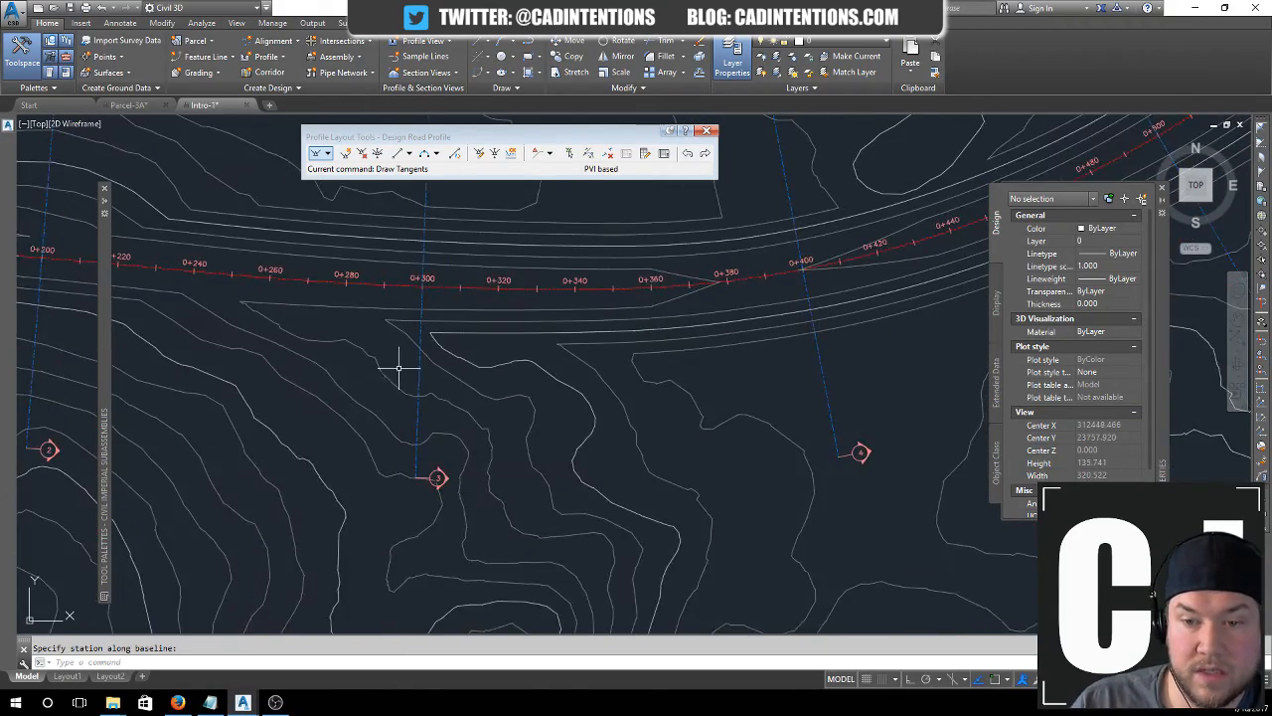
scroll(392, 391, "down", 2)
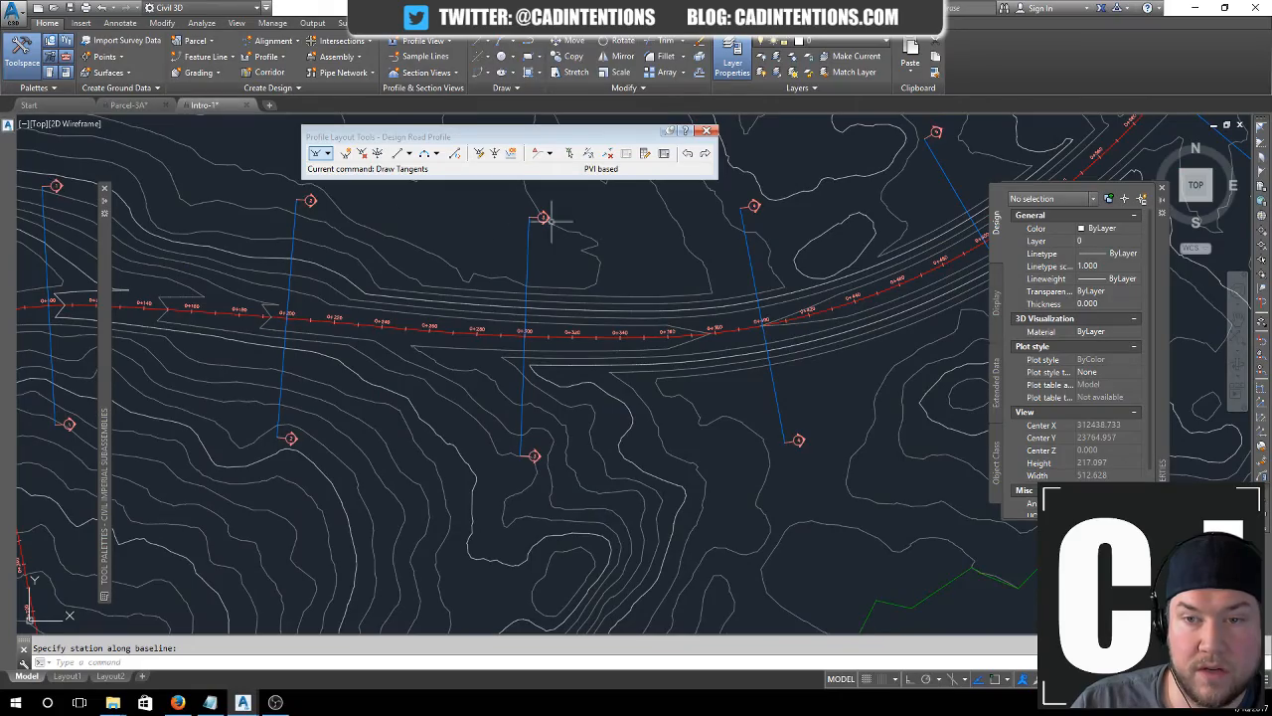
middle_click_drag(612, 222, 322, 287)
middle_click_drag(659, 199, 499, 277)
scroll(554, 248, "up", 2)
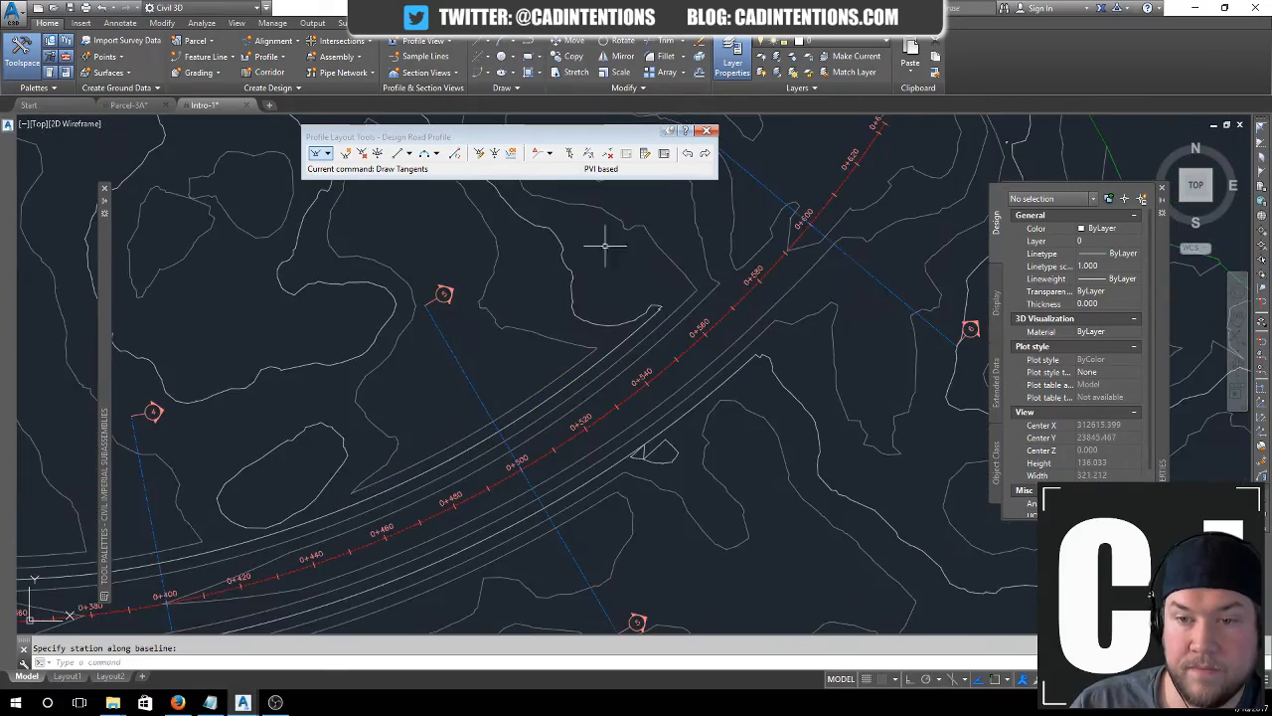
middle_click_drag(633, 261, 603, 326)
scroll(600, 336, "down", 4)
scroll(372, 410, "down", 2)
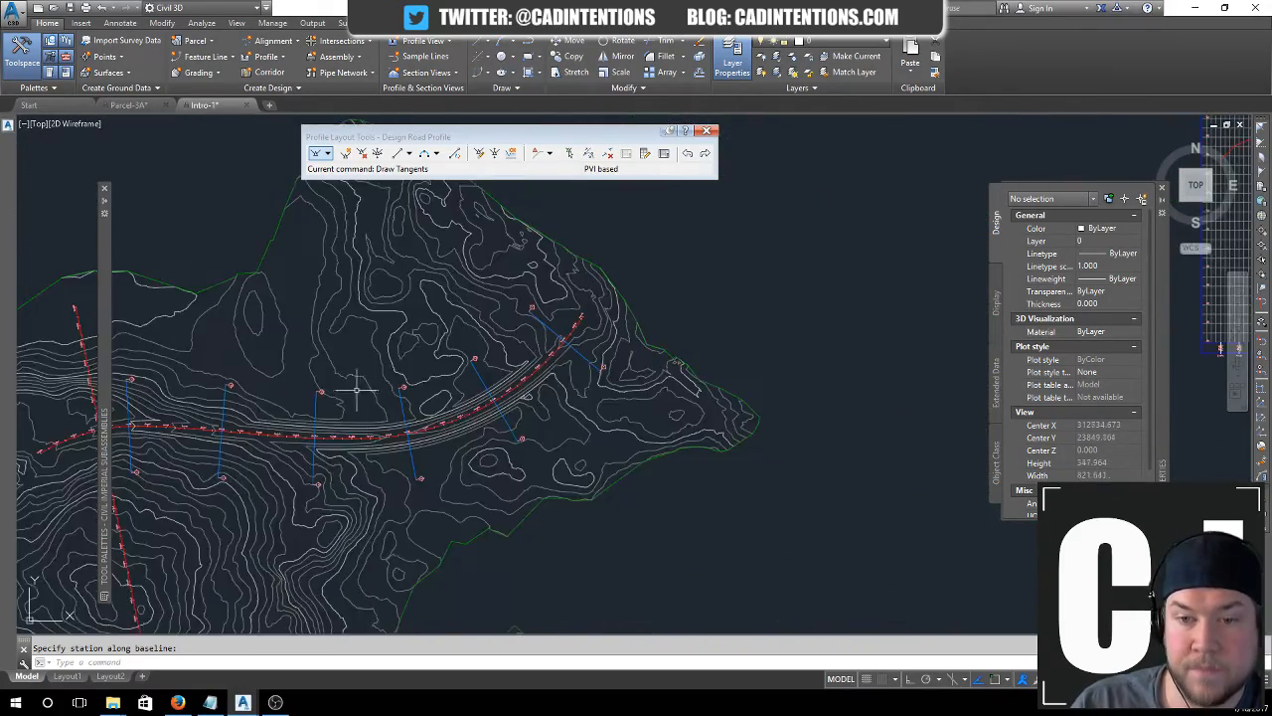
middle_click_drag(355, 389, 446, 335)
middle_click_drag(772, 250, 467, 222)
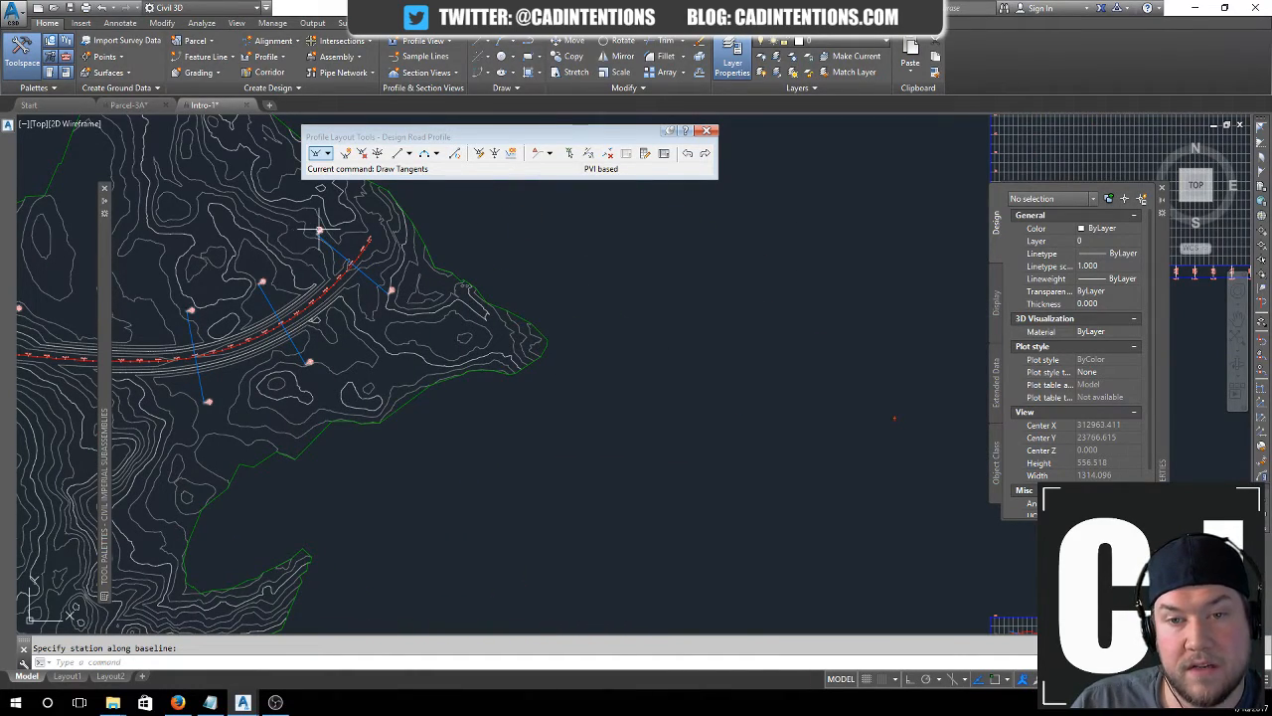
scroll(692, 248, "down", 2)
middle_click_drag(778, 269, 459, 239)
key("Escape")
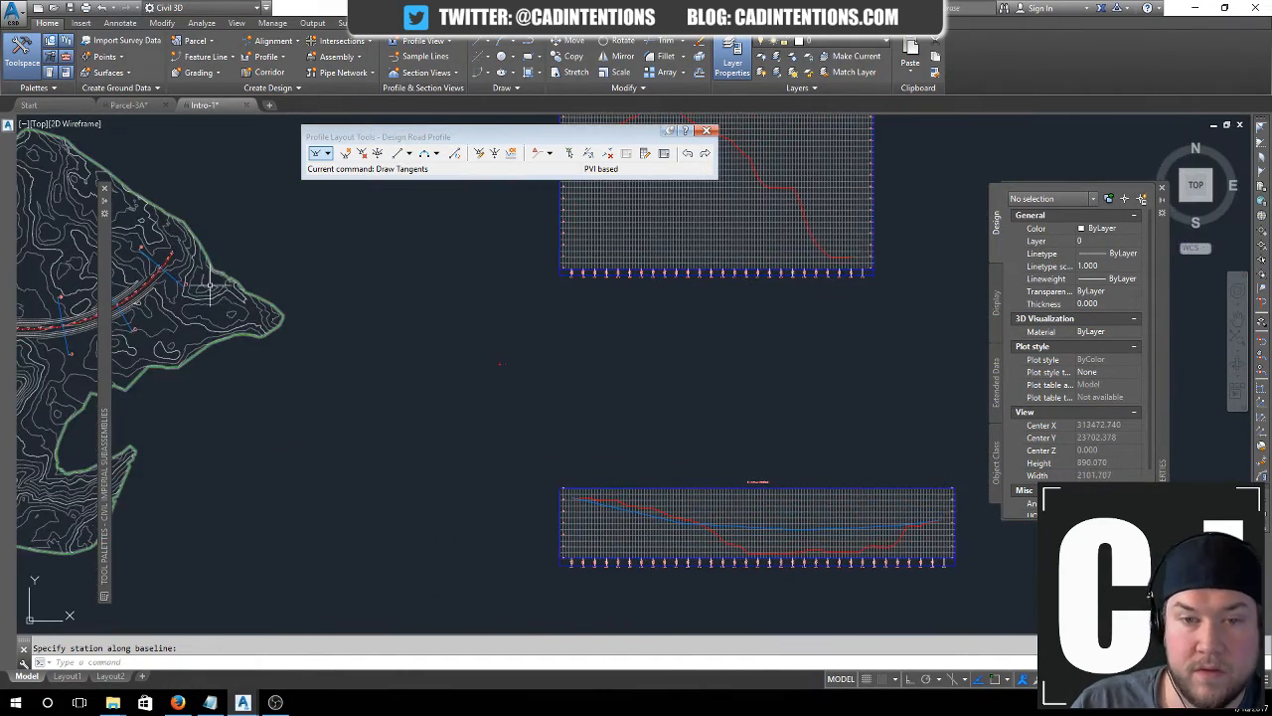
left_click(167, 279)
right_click(167, 283)
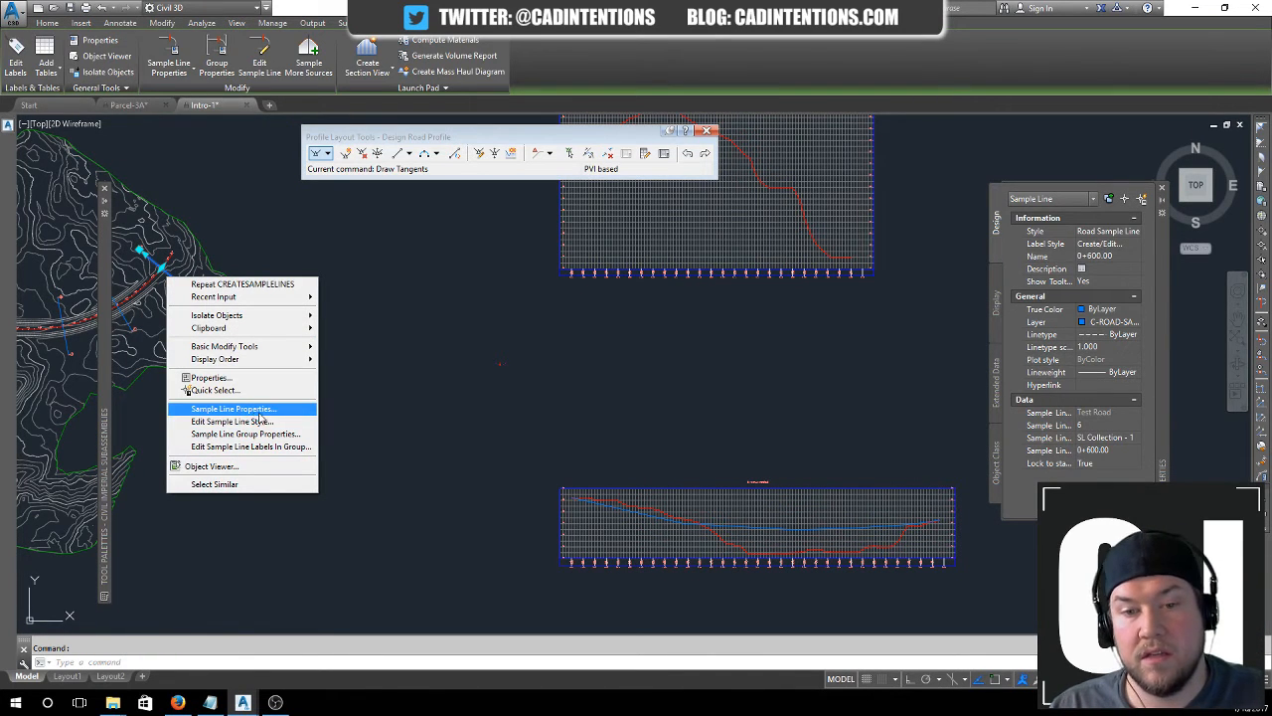
key("Escape")
key("Escape")
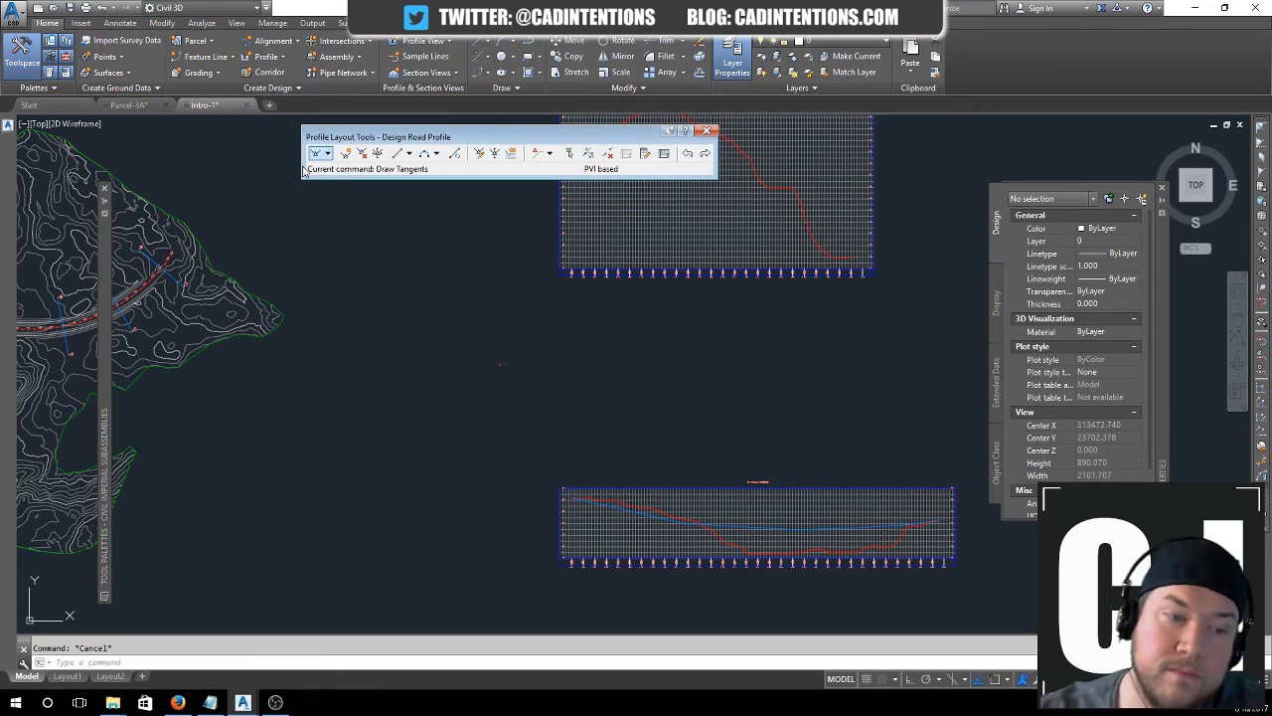
- Start creating multiple section views for the Test Road alignment with the SL Collection - 1 sample line group
left_click(435, 74)
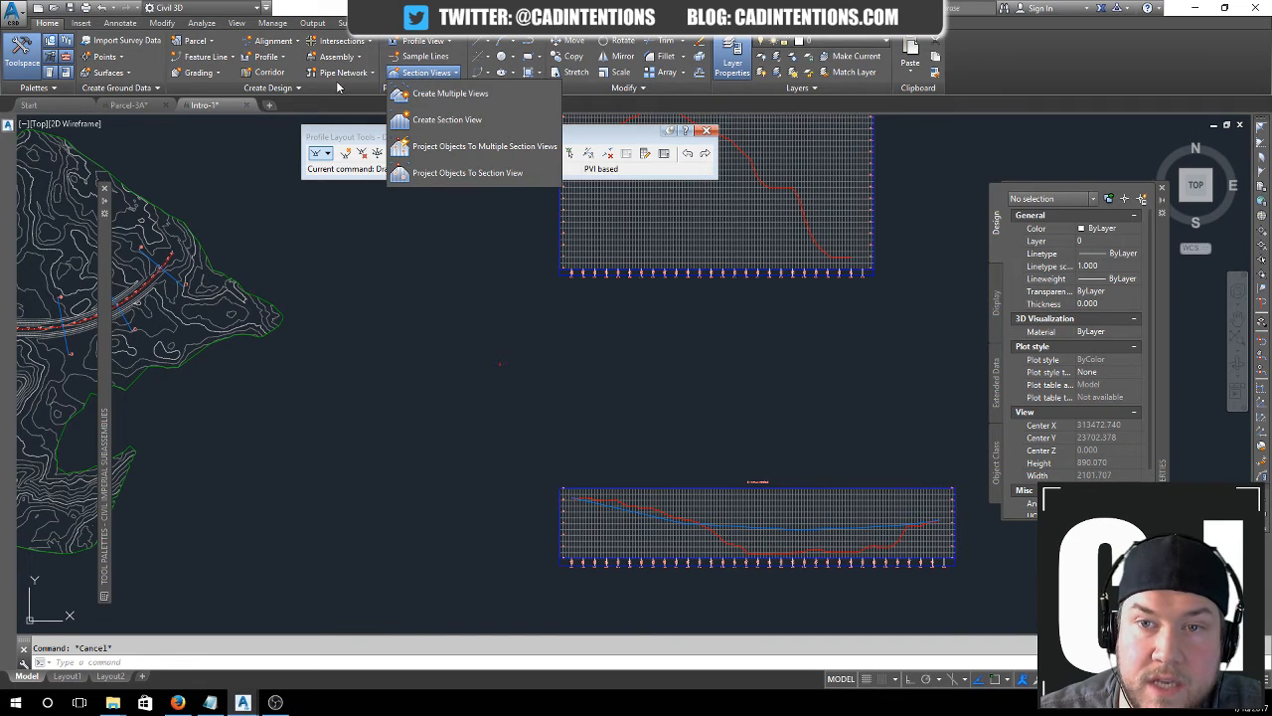
left_click(439, 100)
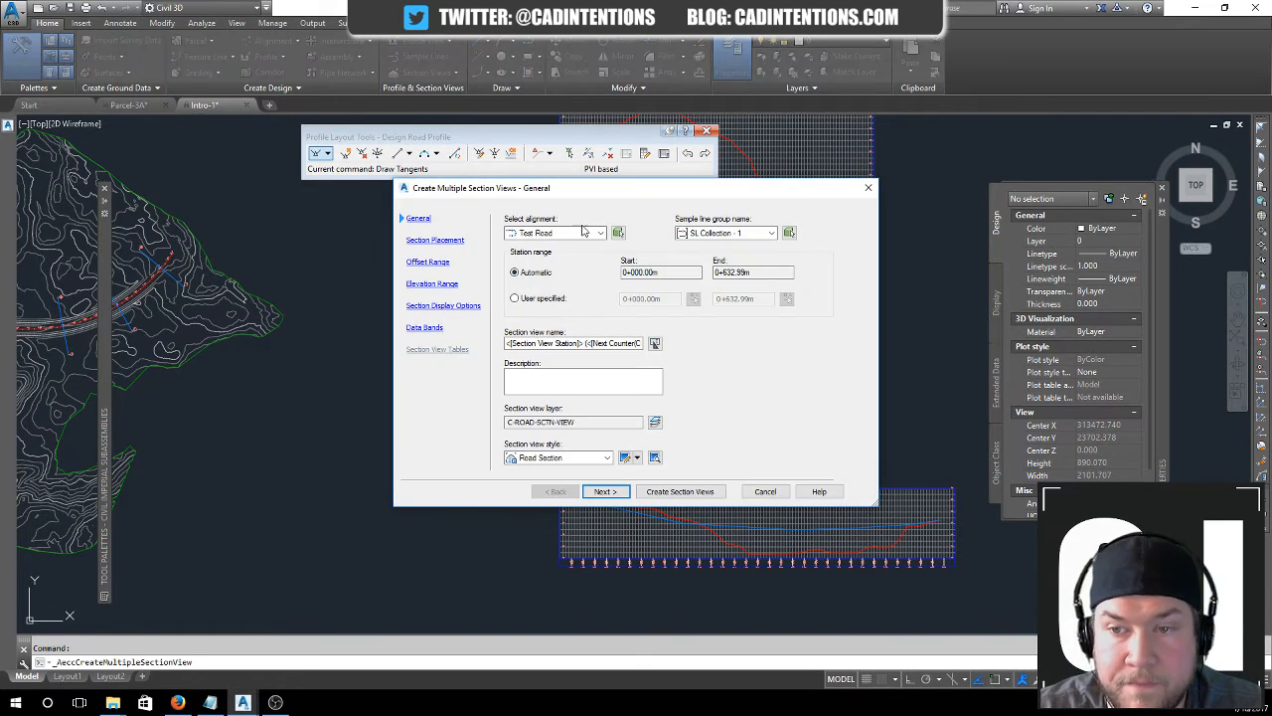
left_click(565, 234)
left_click(581, 249)
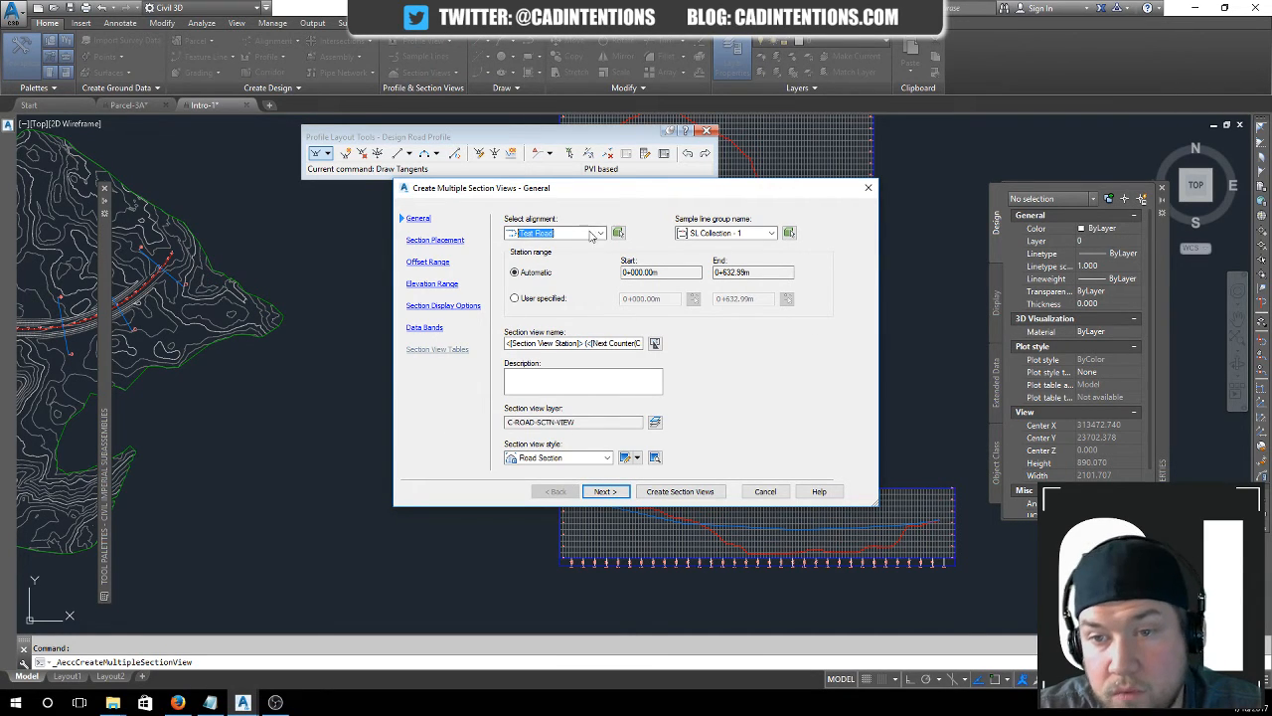
left_click(696, 234)
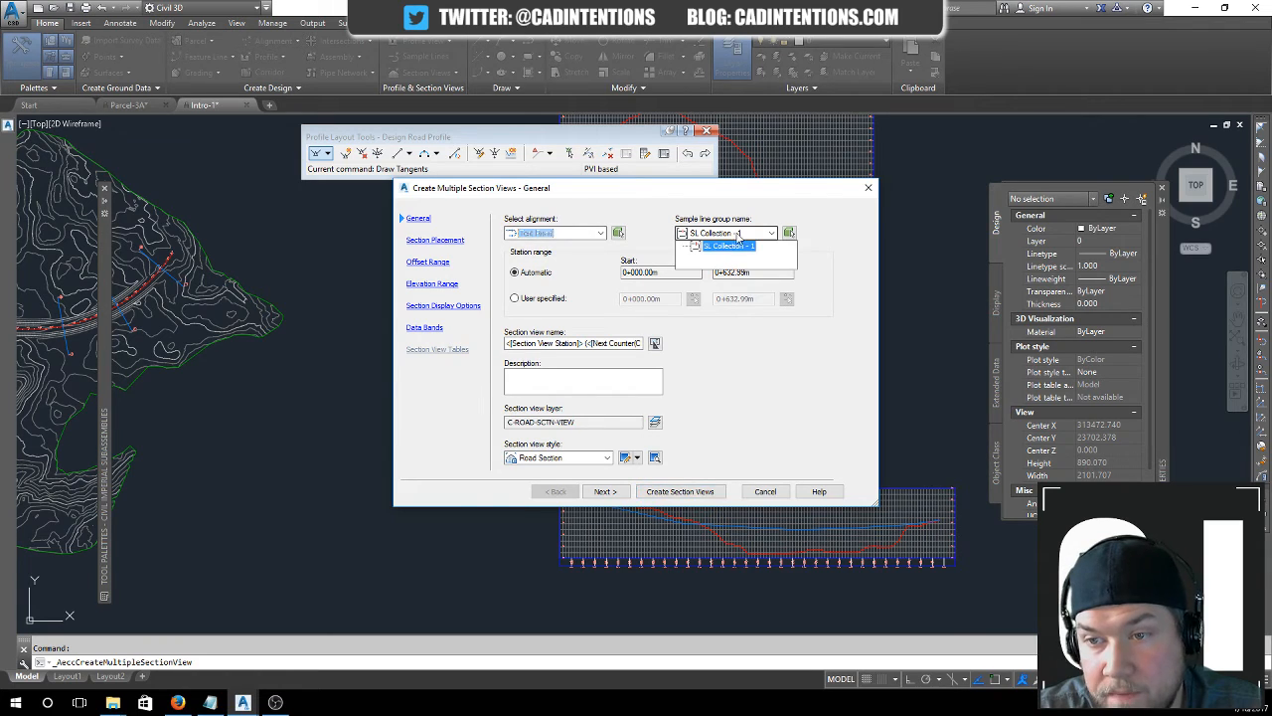
left_click(724, 246)
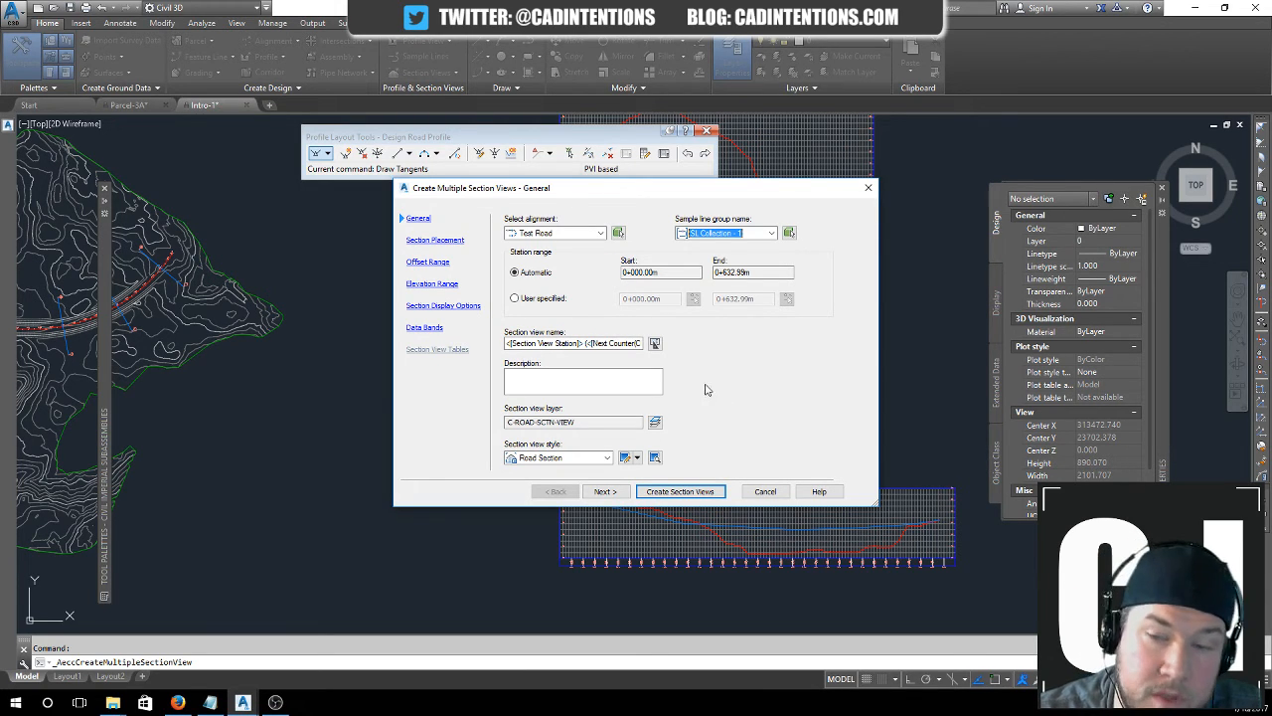
- Use the Road Section view style and choose draft placement of the sections in a model space grid
left_click(577, 458)
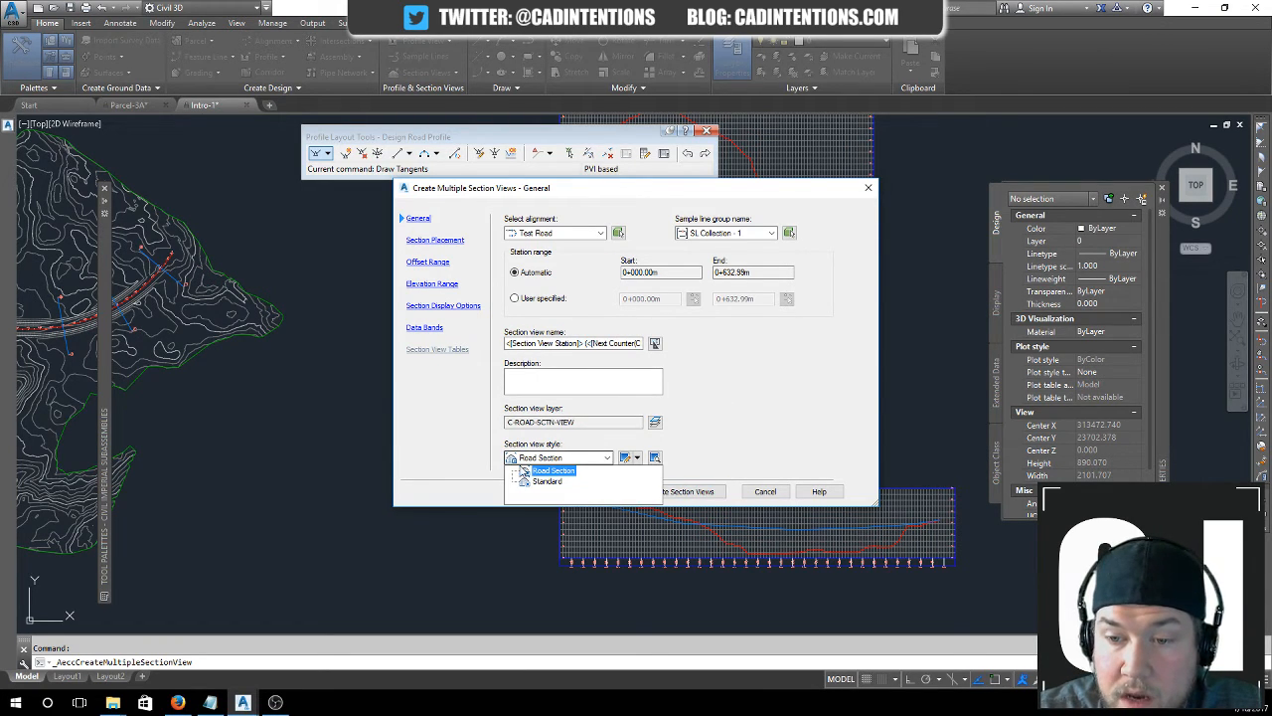
left_click(542, 471)
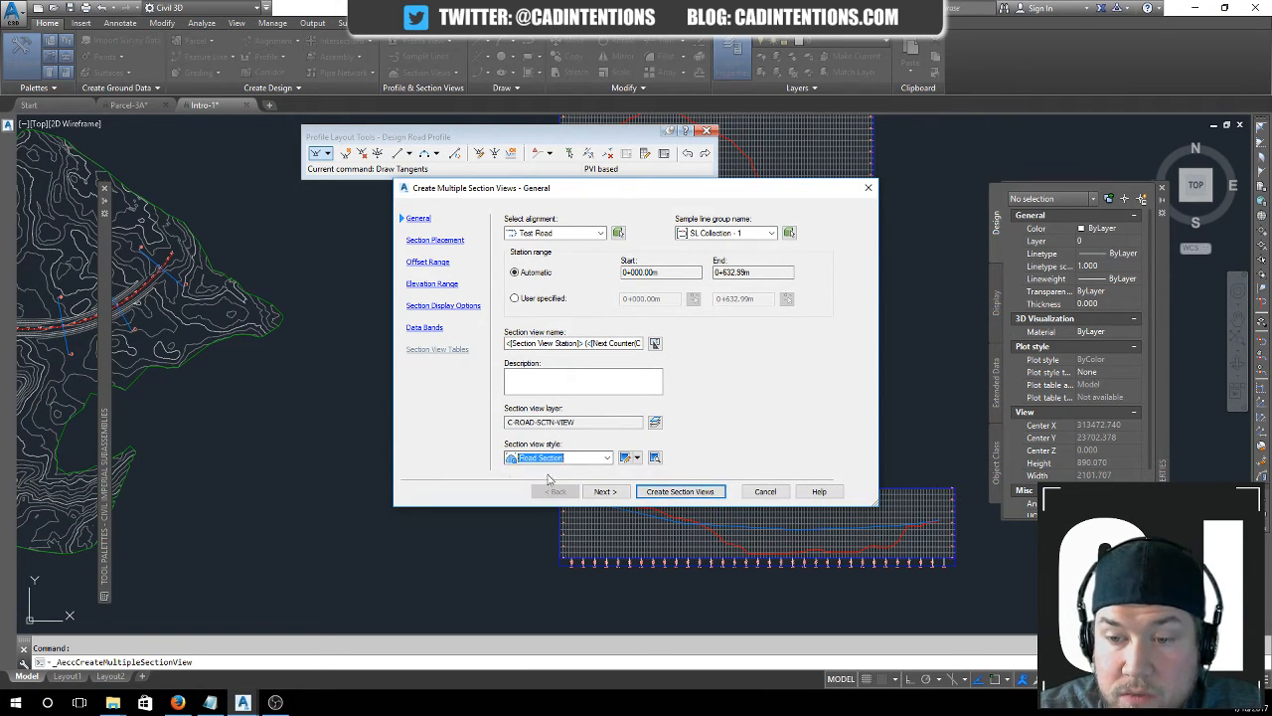
left_click(605, 491)
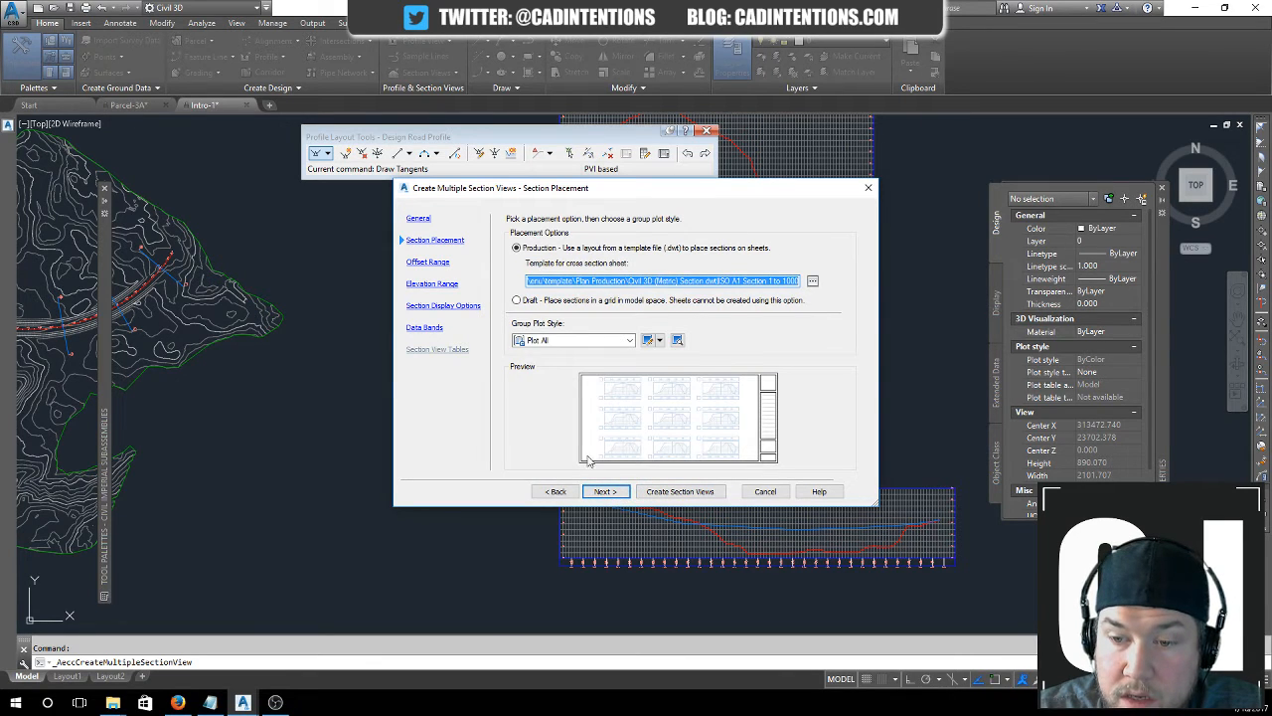
left_click(516, 301)
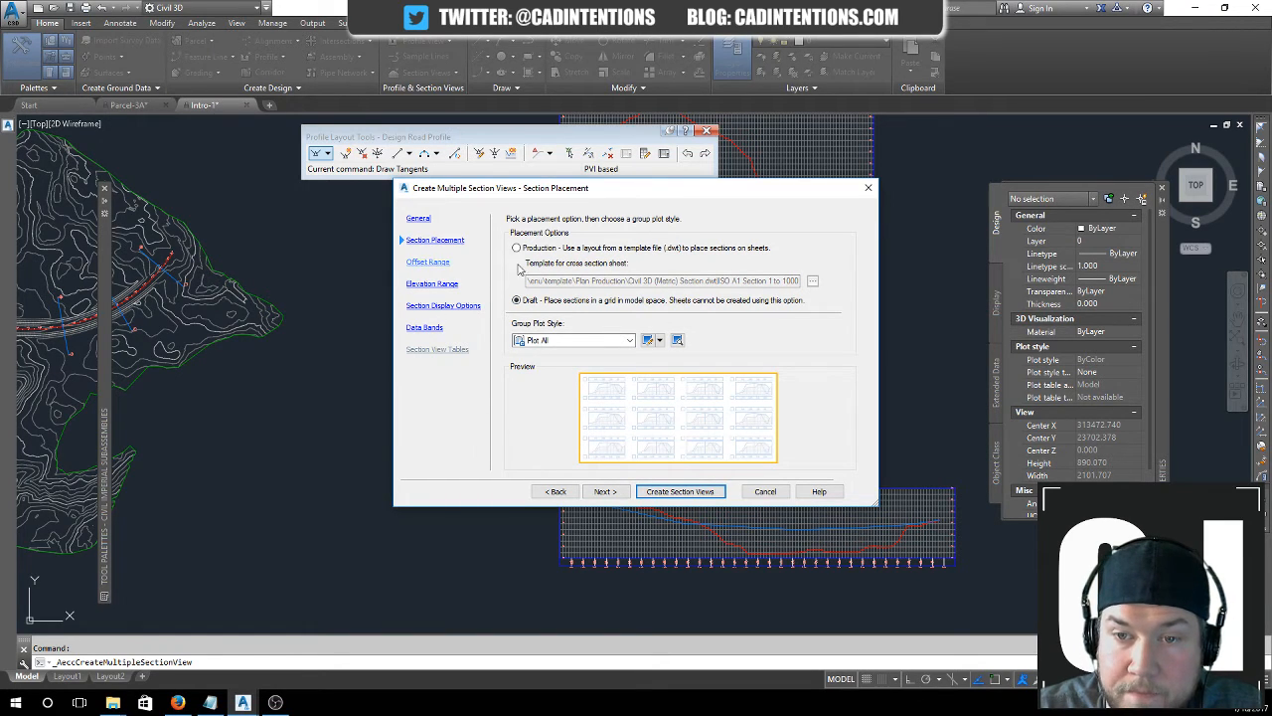
left_click(600, 491)
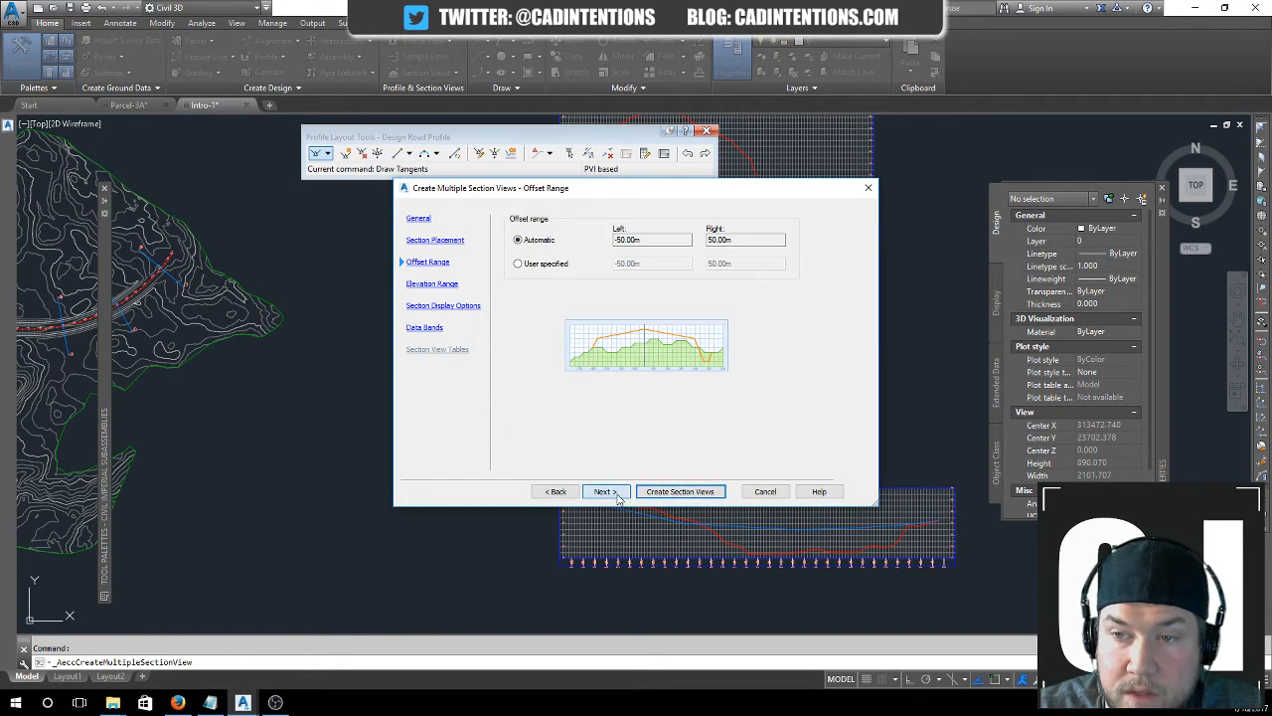
- Keep the automatic offset and elevation ranges, the EG and corridor sections drawn, and the Offsets Only band set for the section views
left_click(608, 491)
left_click(559, 491)
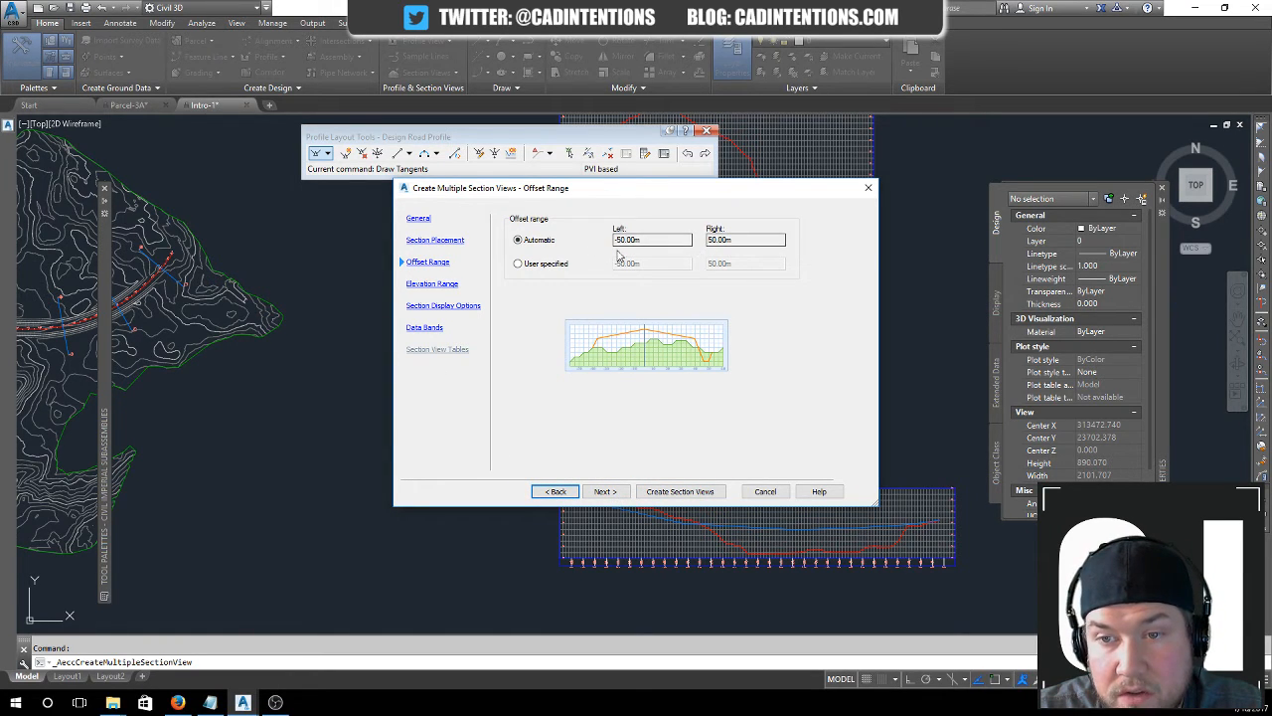
left_click(431, 285)
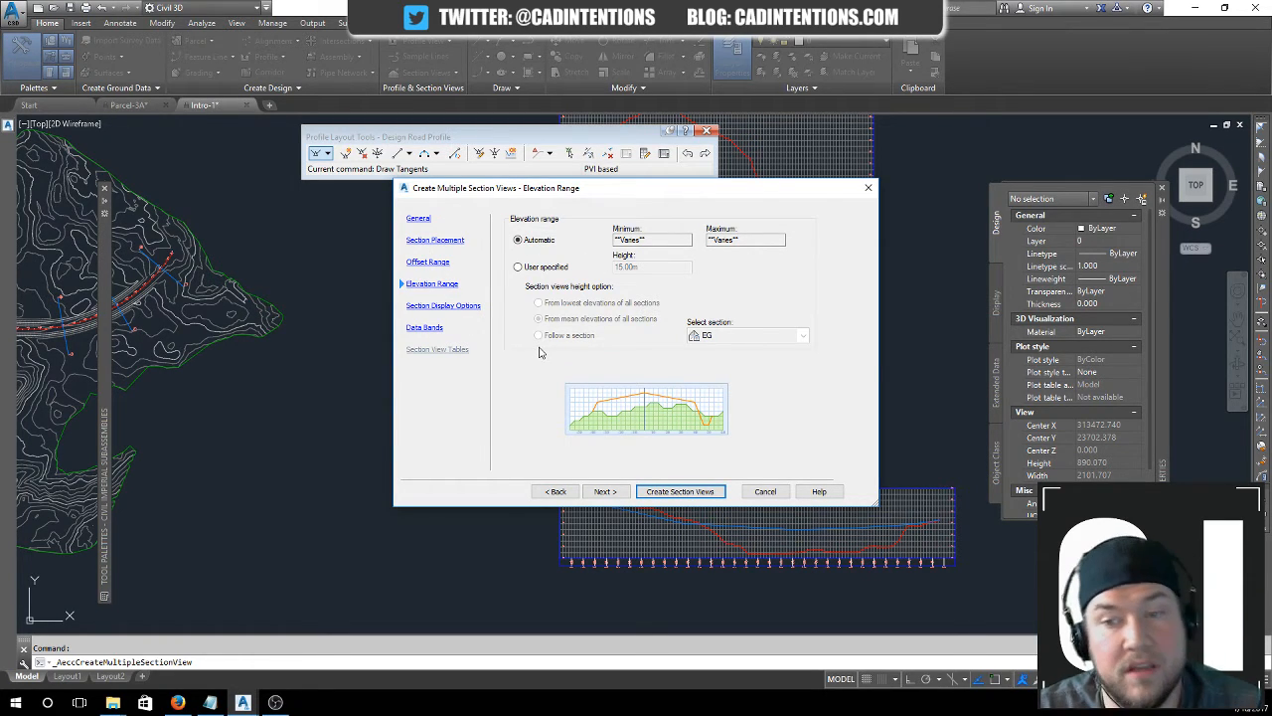
left_click(442, 305)
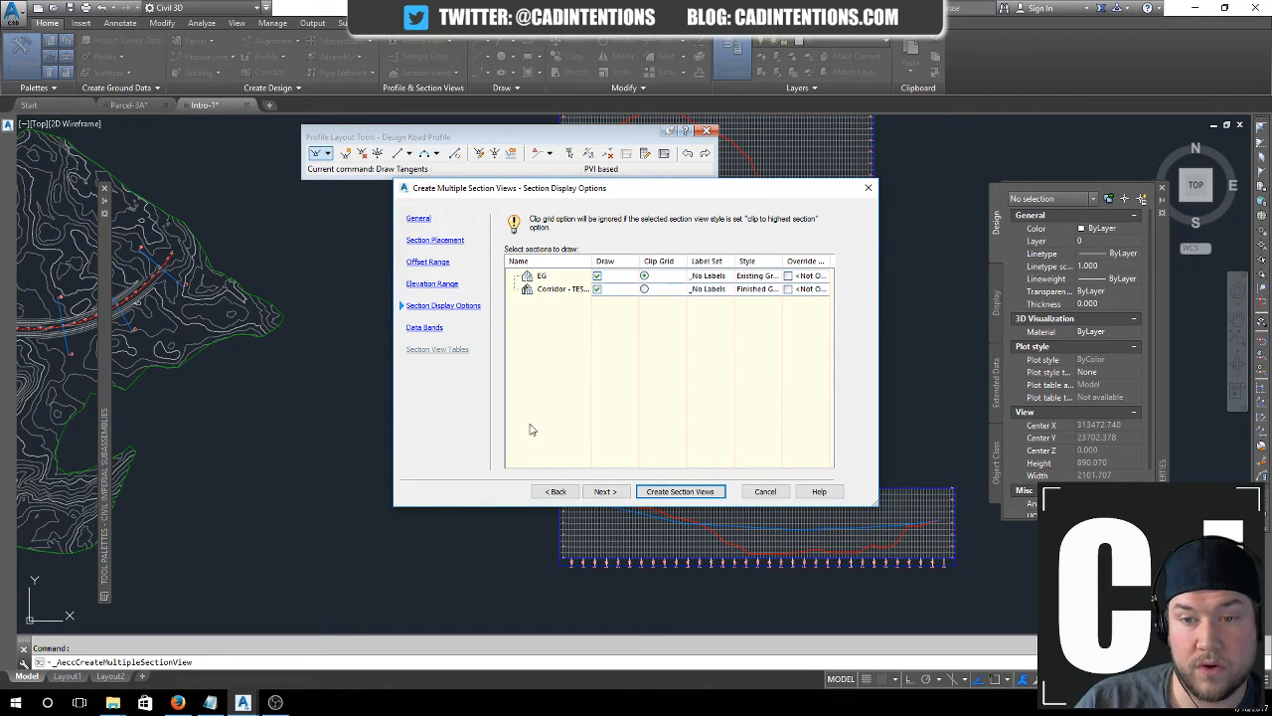
left_click(426, 327)
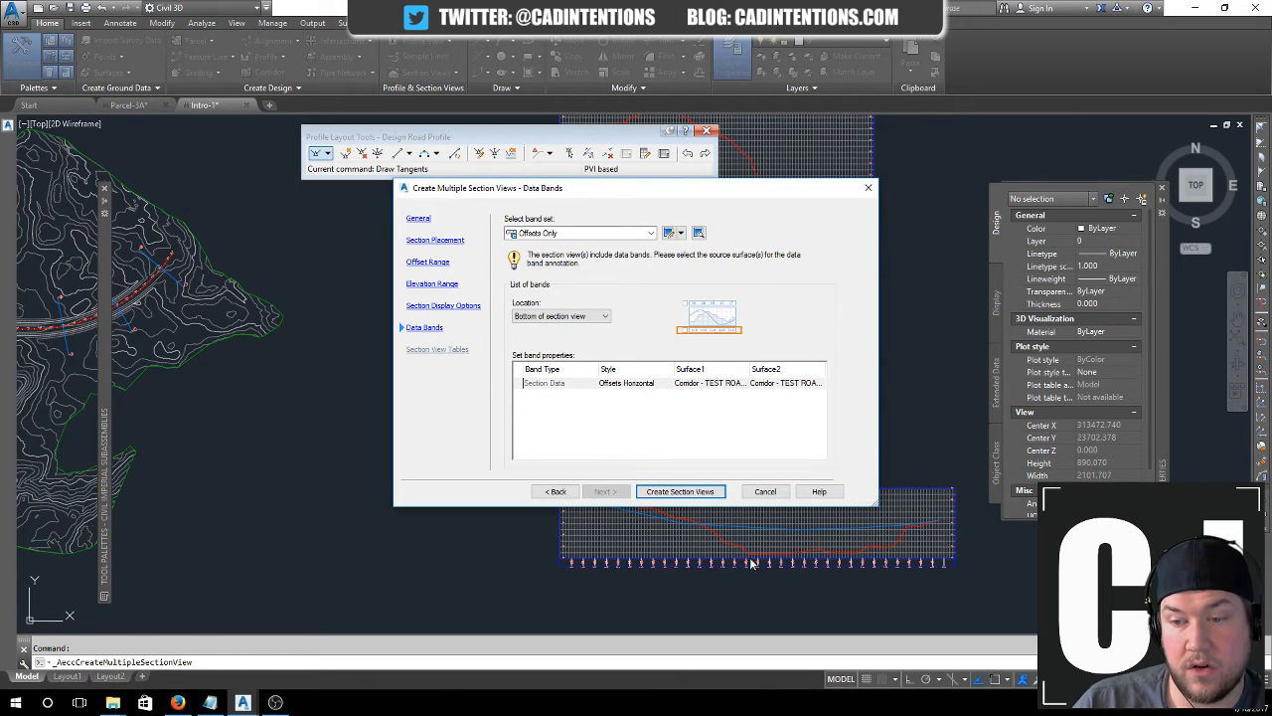
- Create the section views with their origin in the empty area to the right of the two profile views
left_click(676, 495)
scroll(540, 426, "down", 6)
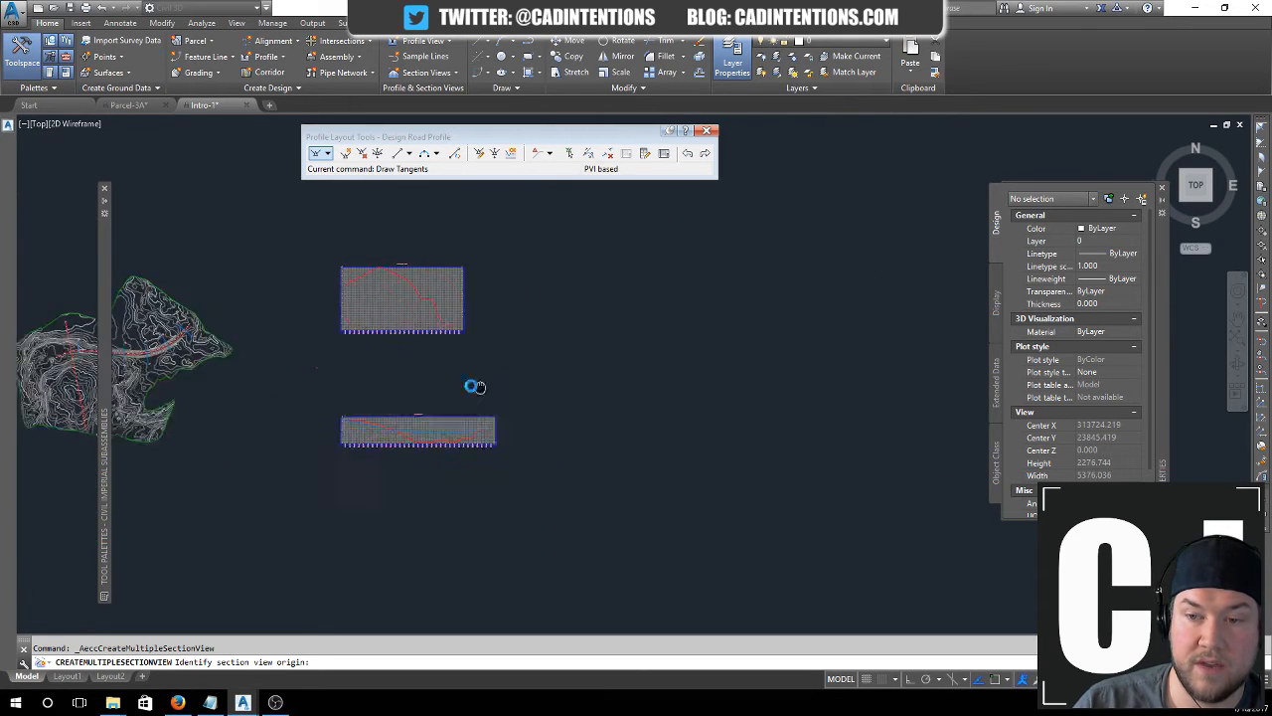
middle_click_drag(475, 386, 448, 382)
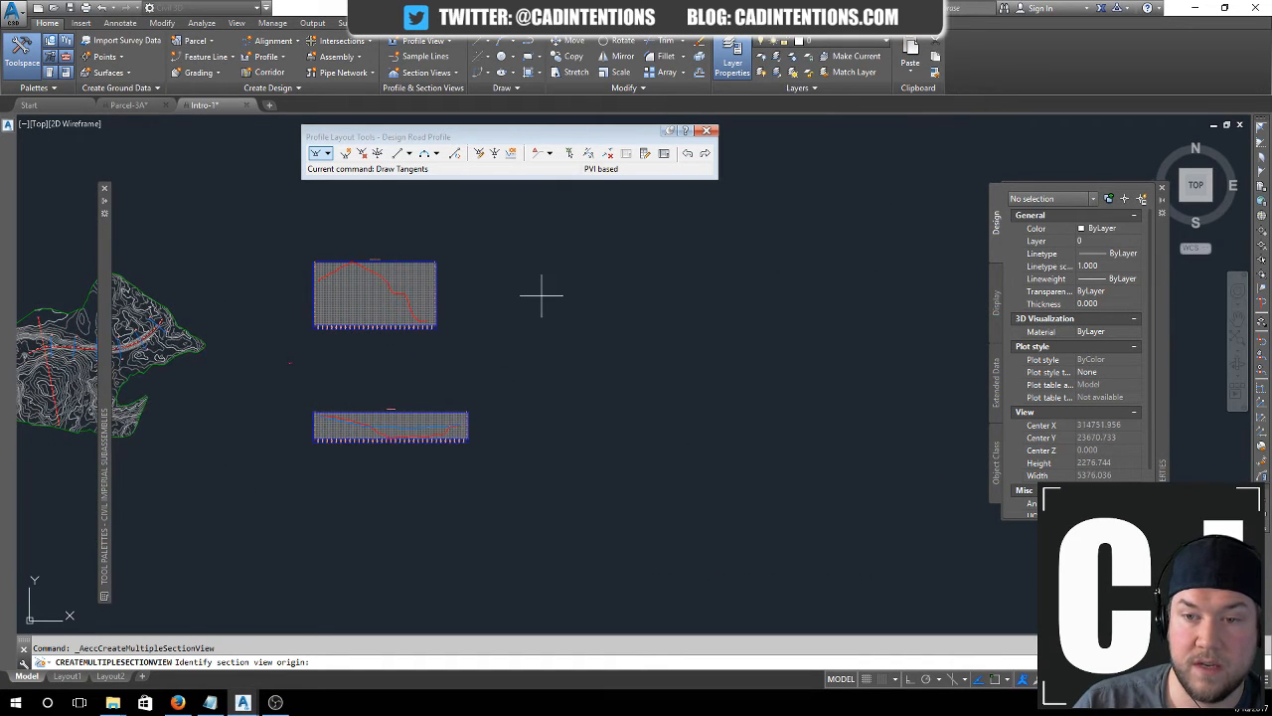
left_click(589, 316)
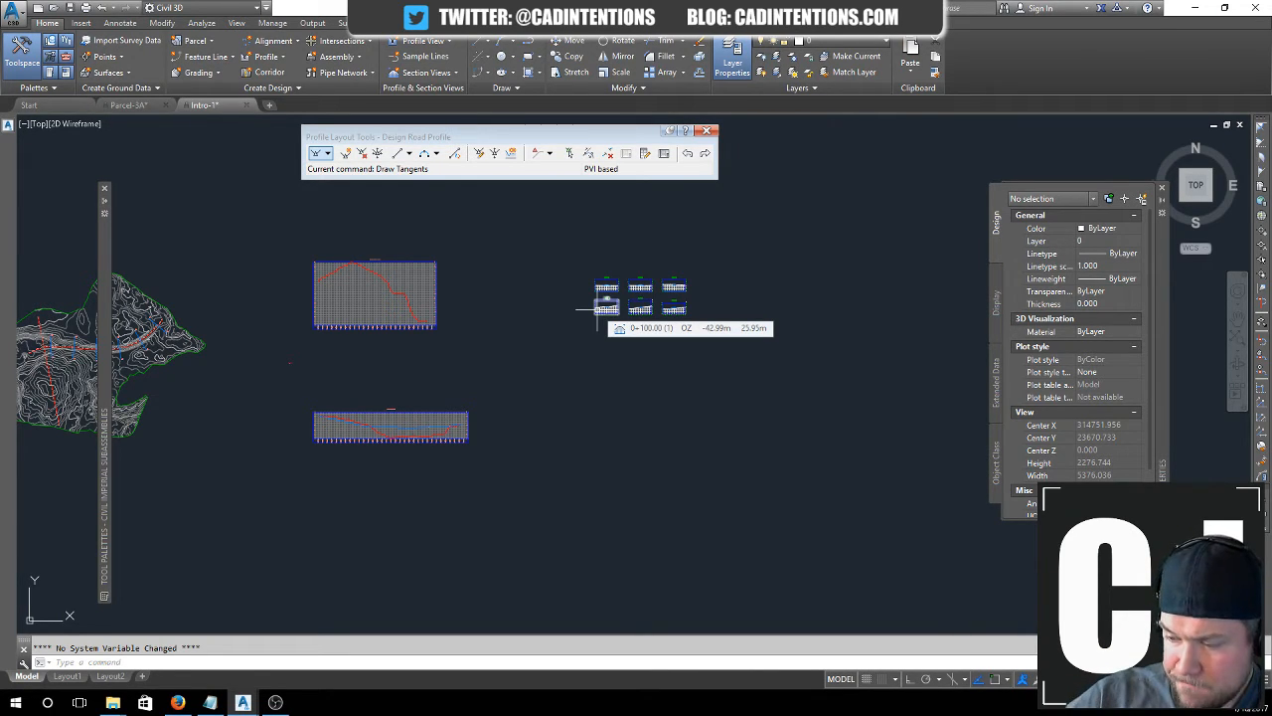
left_click(591, 360)
key("Escape")
- Examine the new section views and compare the corridor section with the existing ground line at station 0+100
scroll(611, 290, "up", 3)
scroll(634, 297, "up", 5)
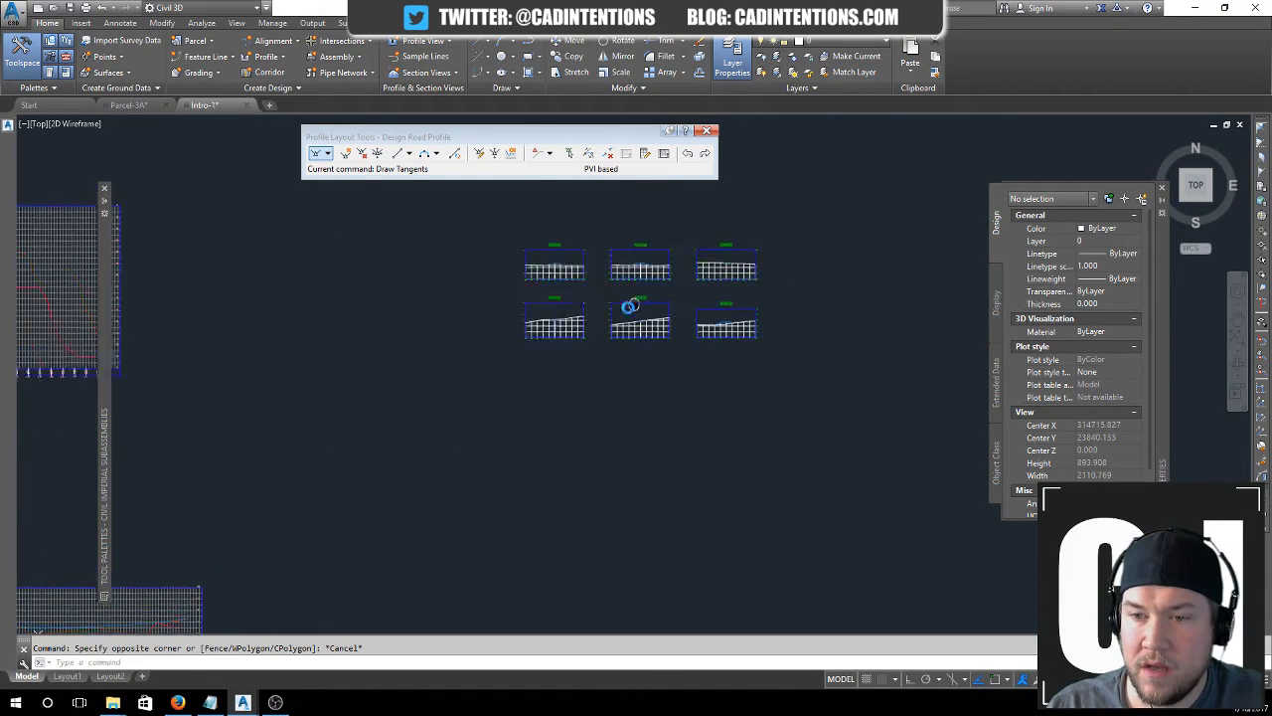
scroll(333, 298, "up", 2)
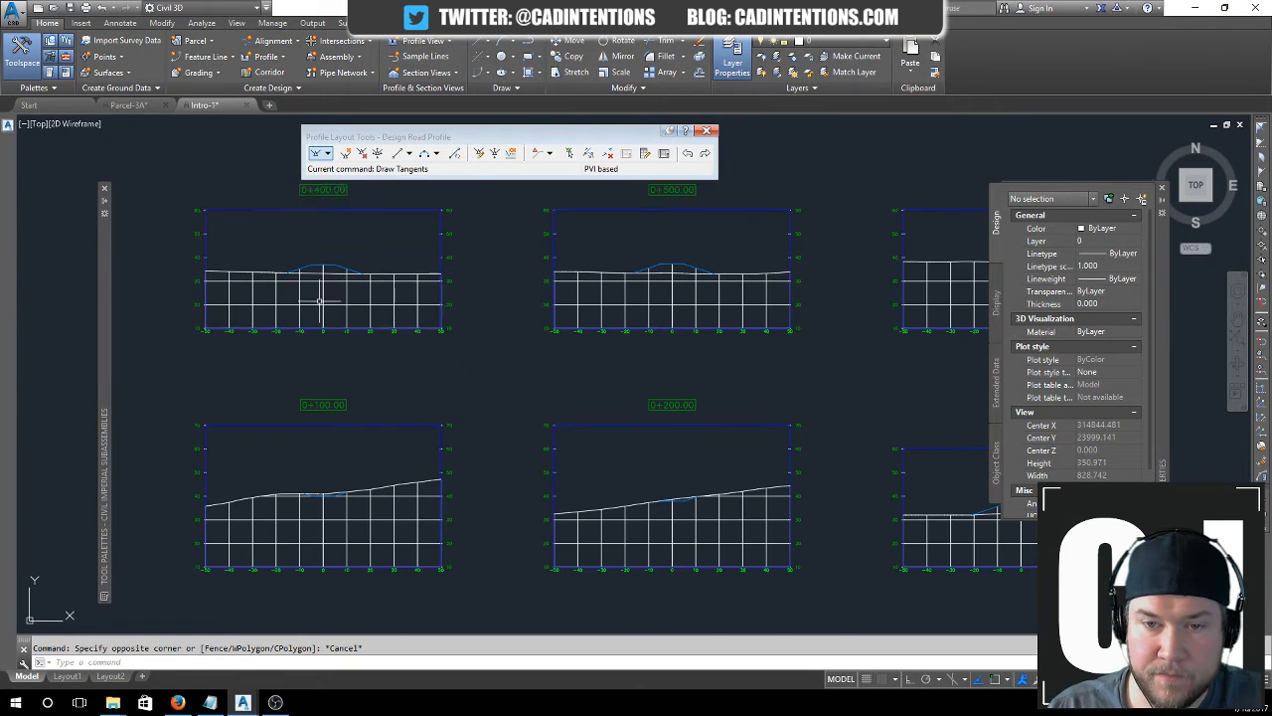
scroll(596, 389, "up", 1)
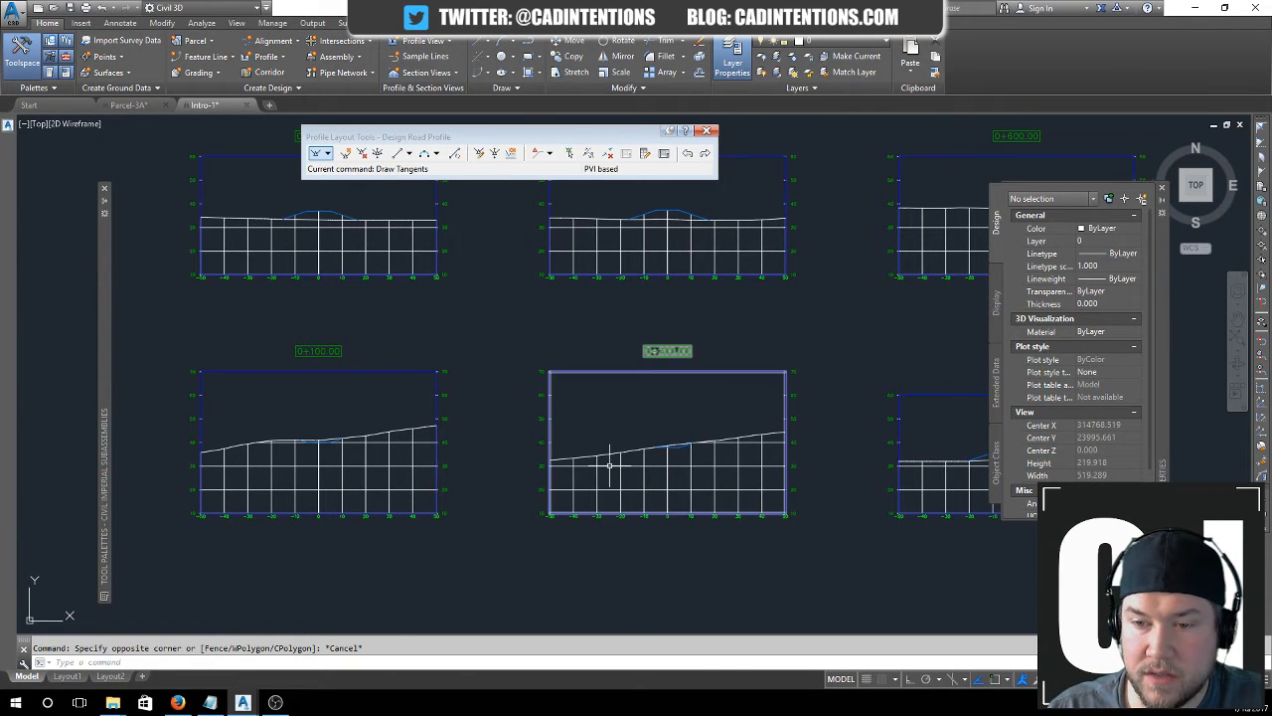
scroll(323, 437, "up", 8)
left_click(408, 430)
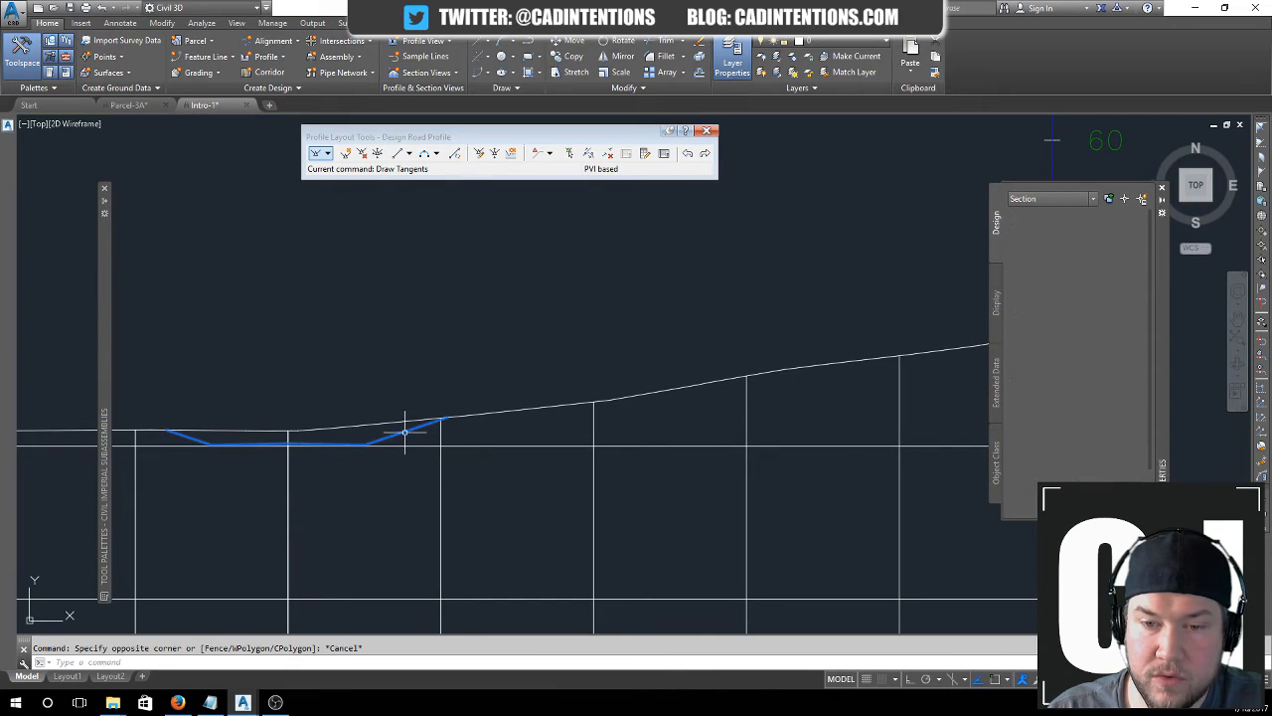
key("Escape")
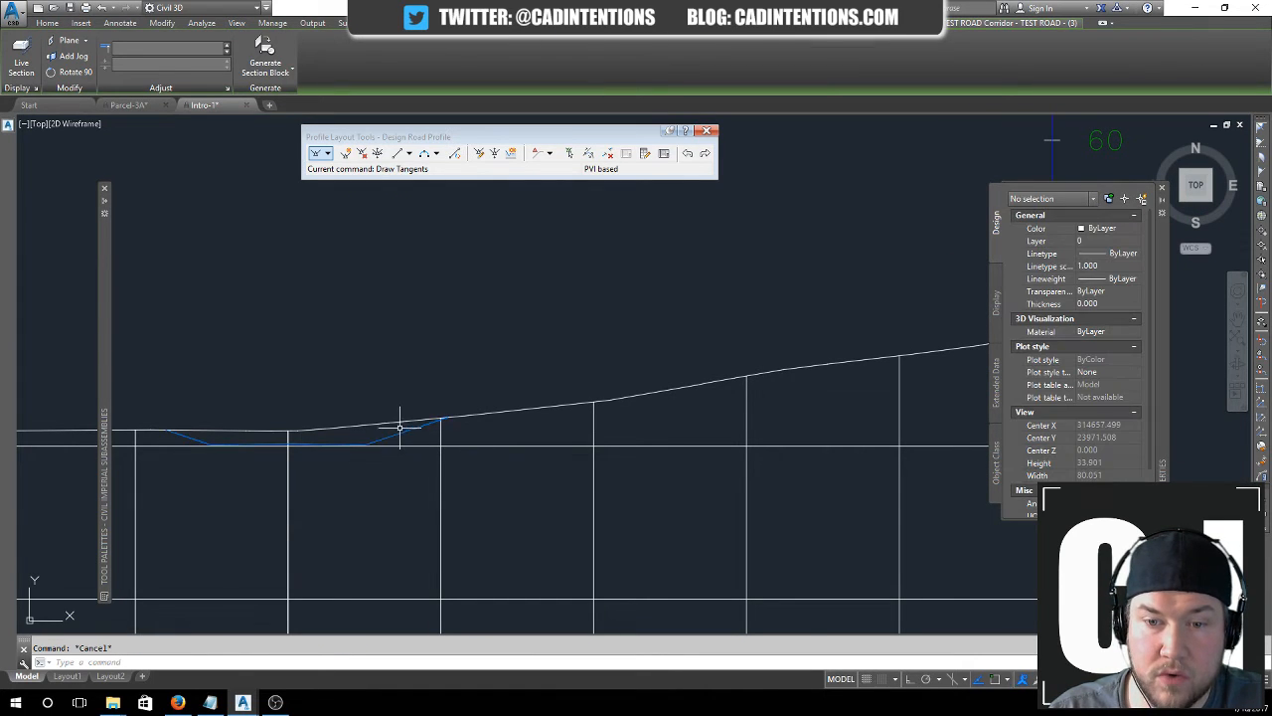
scroll(438, 438, "down", 8)
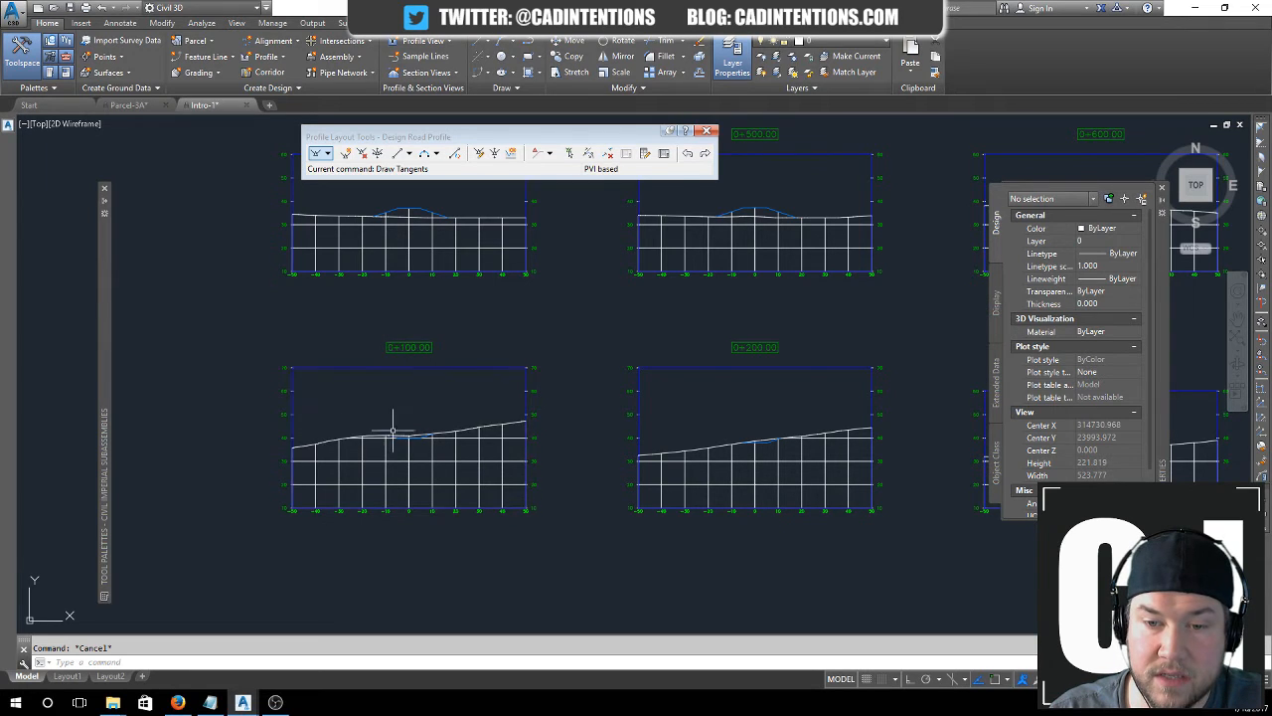
- Edit the Road Section view style from the 0+100 section view, turning off vertical and horizontal grid clipping
left_click(475, 444)
right_click(471, 449)
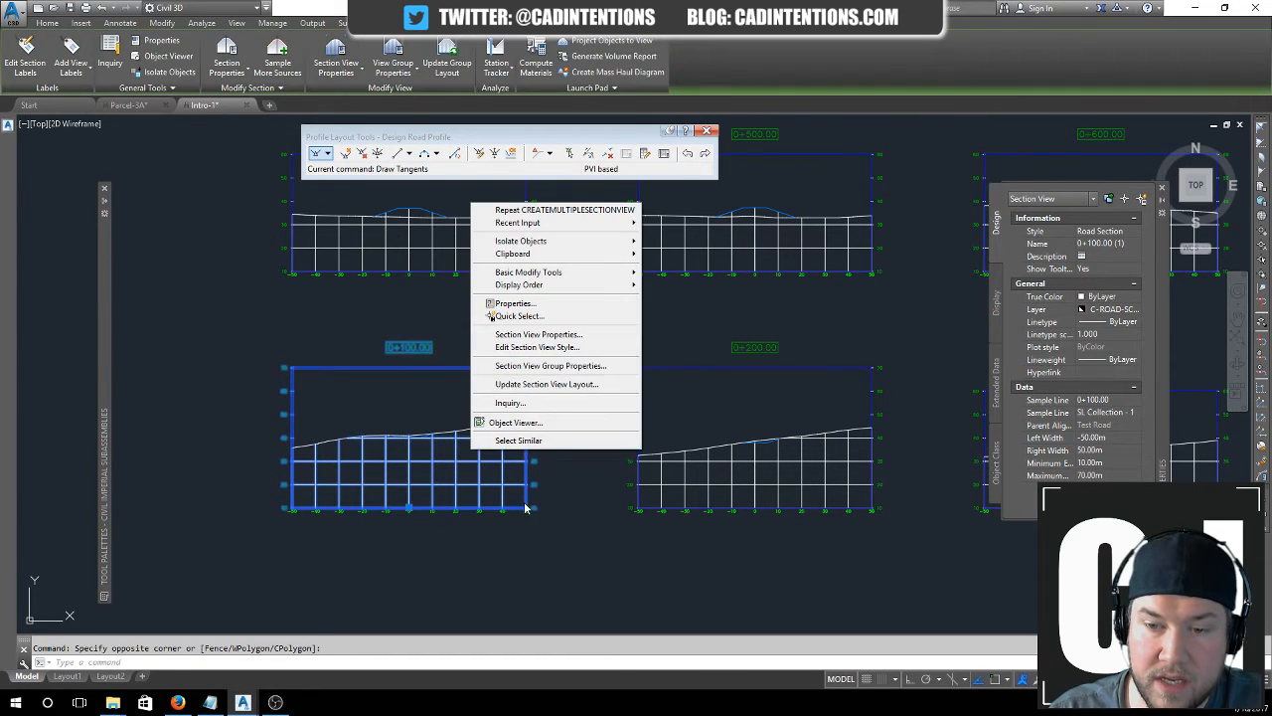
left_click(550, 348)
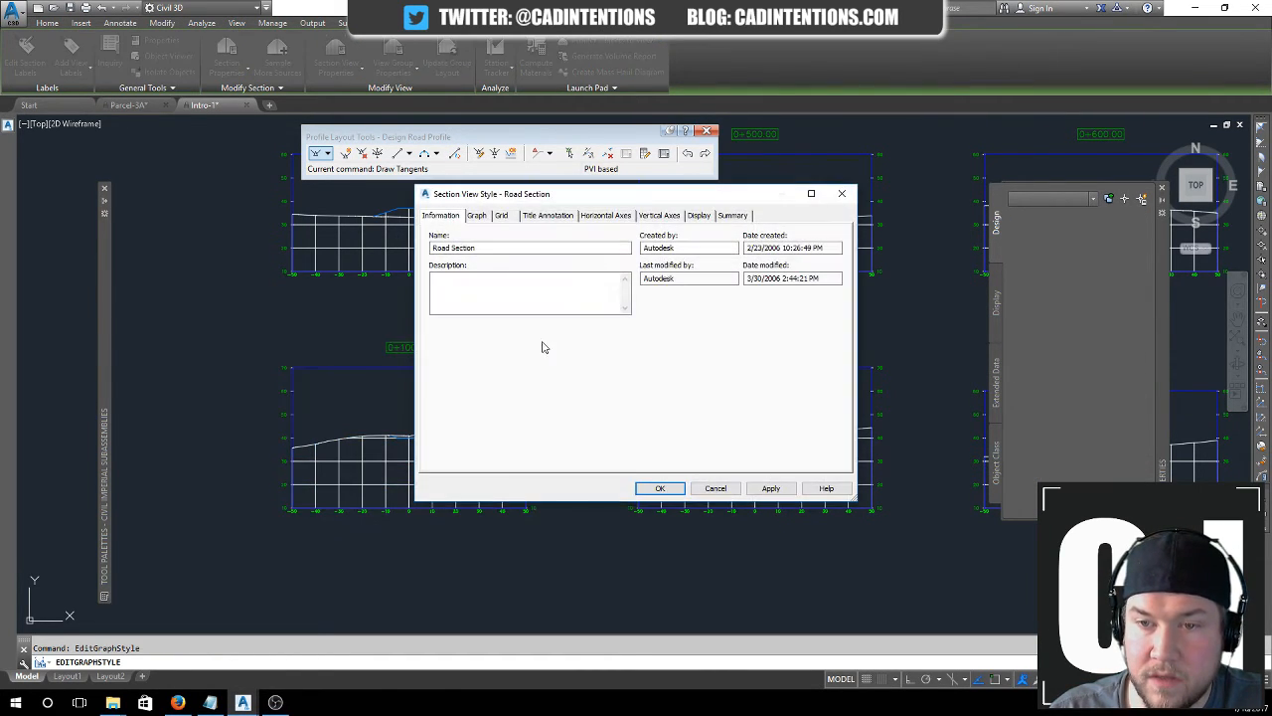
left_click(477, 216)
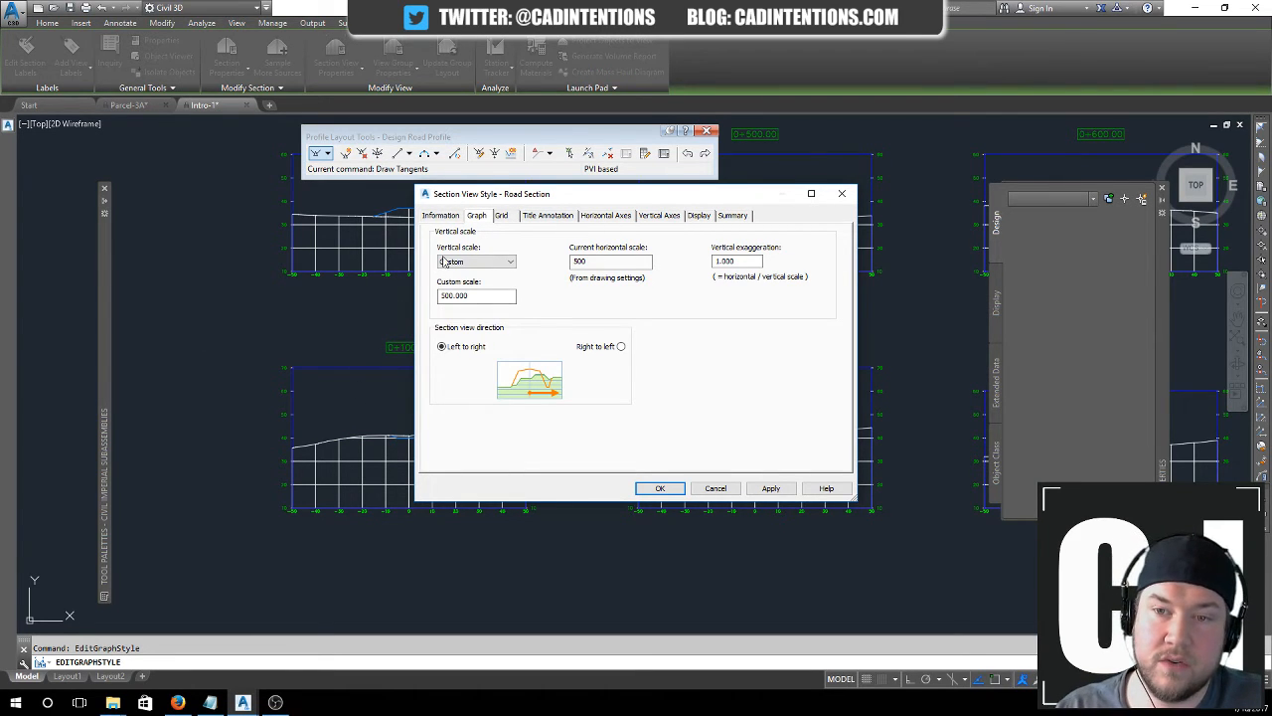
left_click(502, 216)
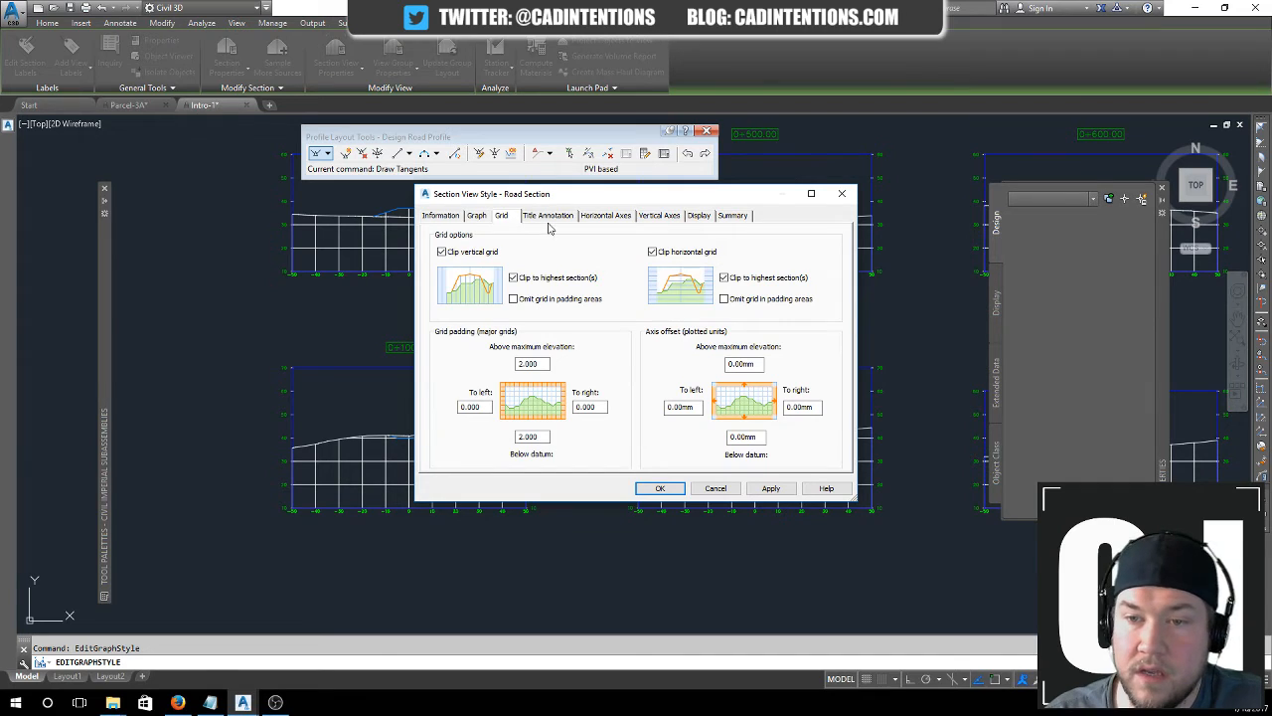
left_click(443, 253)
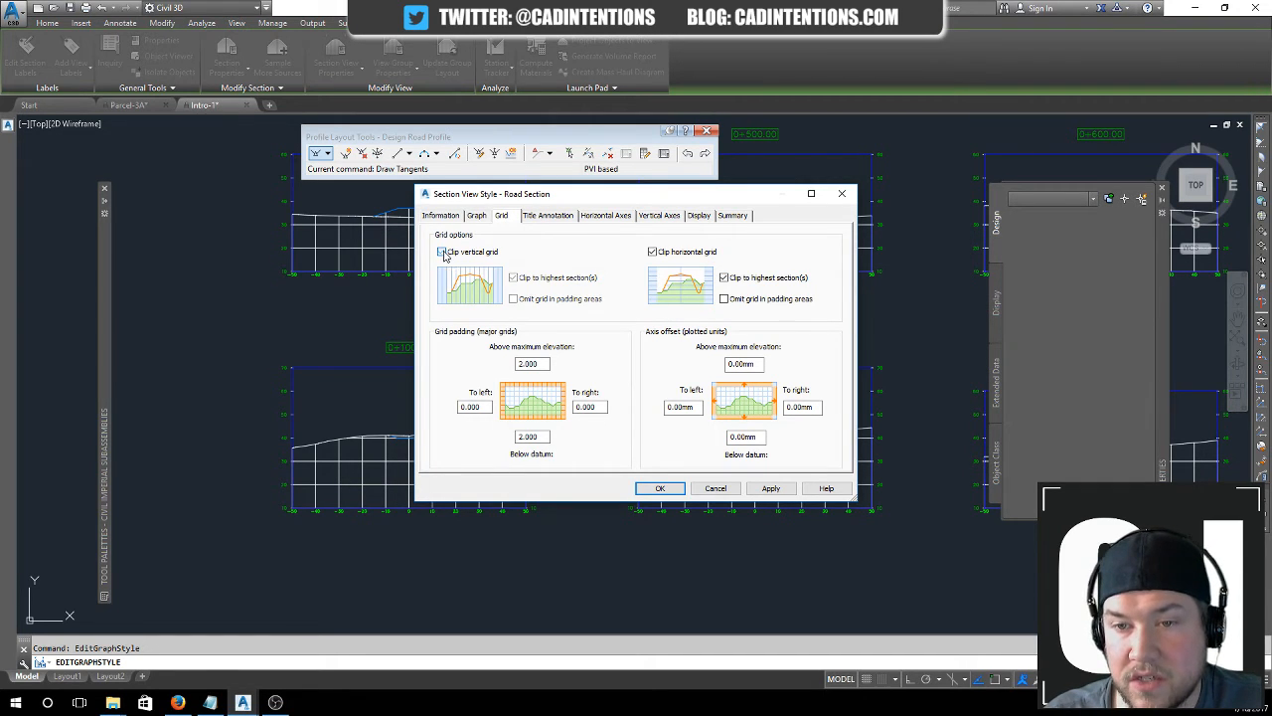
left_click(653, 253)
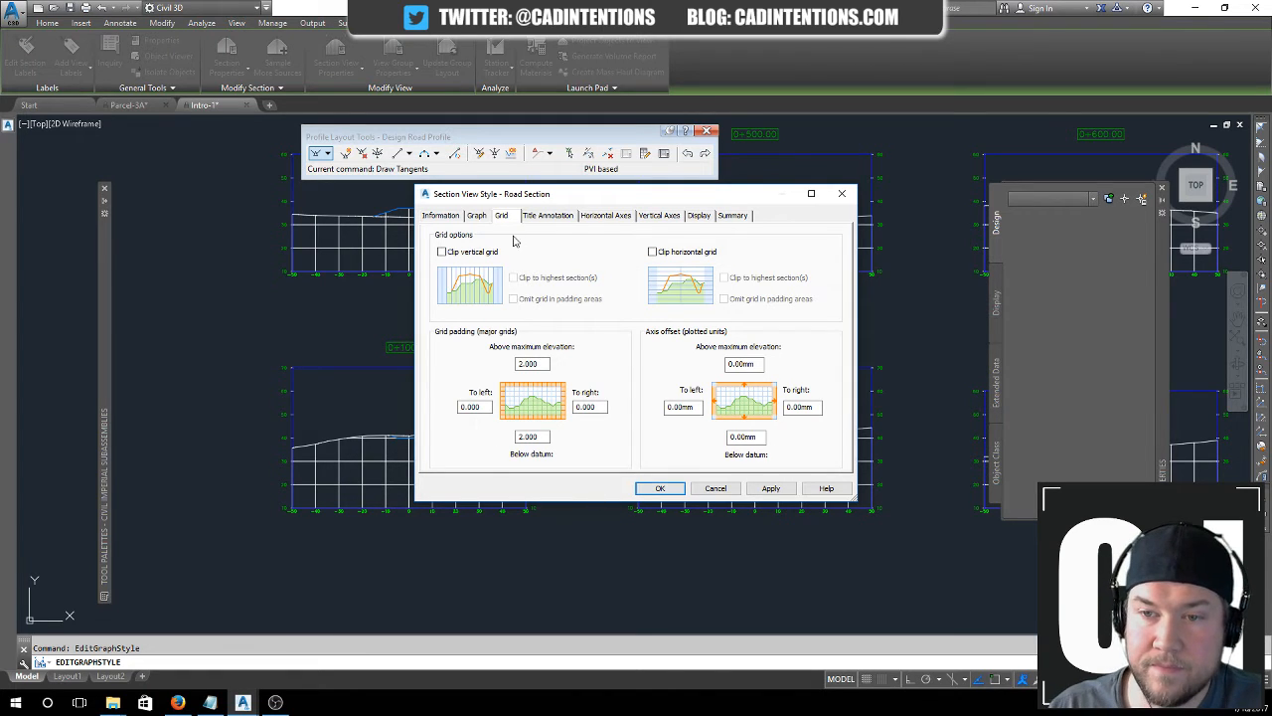
- Set the major tick interval of the section view style's bottom horizontal axis to 5 m
left_click(547, 215)
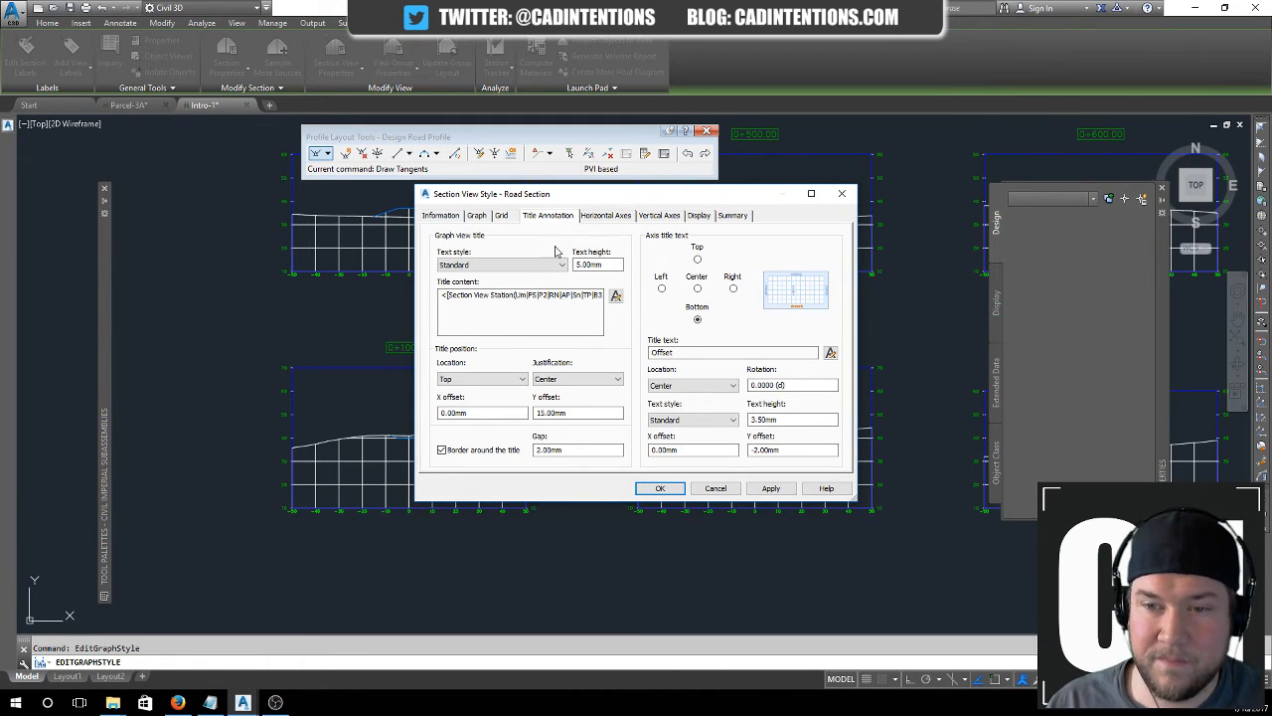
left_click(616, 216)
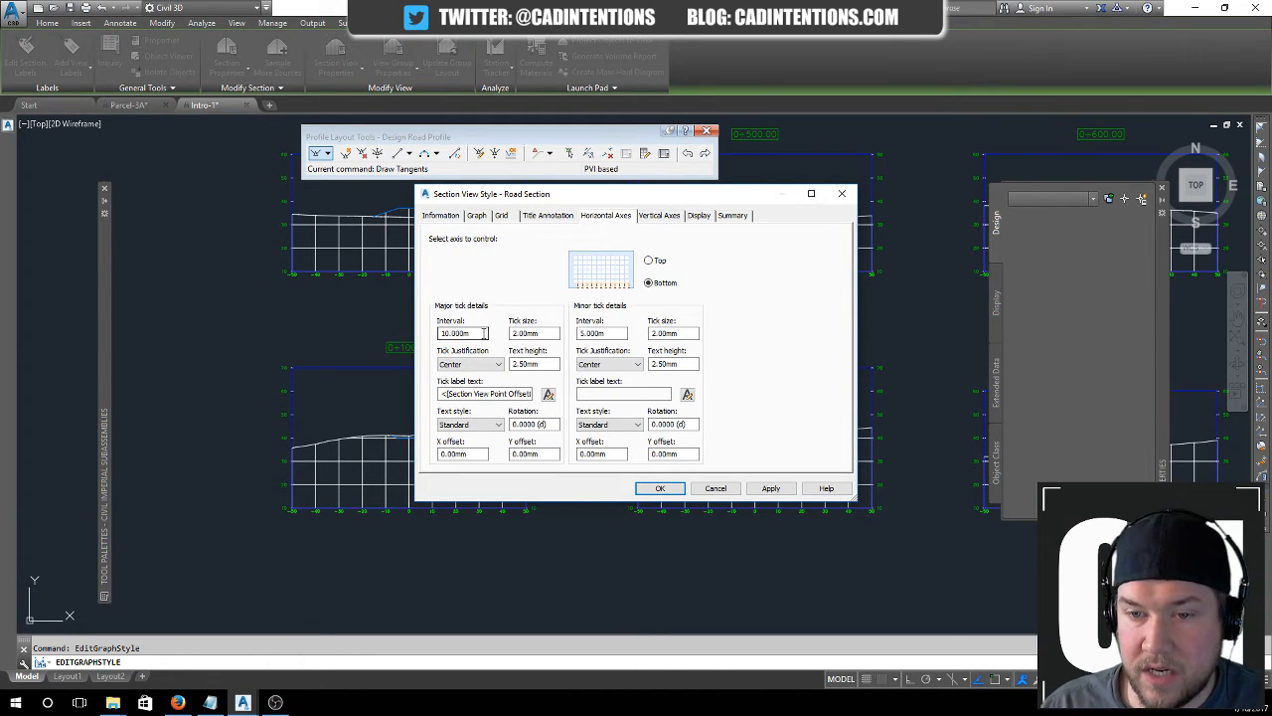
left_click_drag(484, 333, 360, 333)
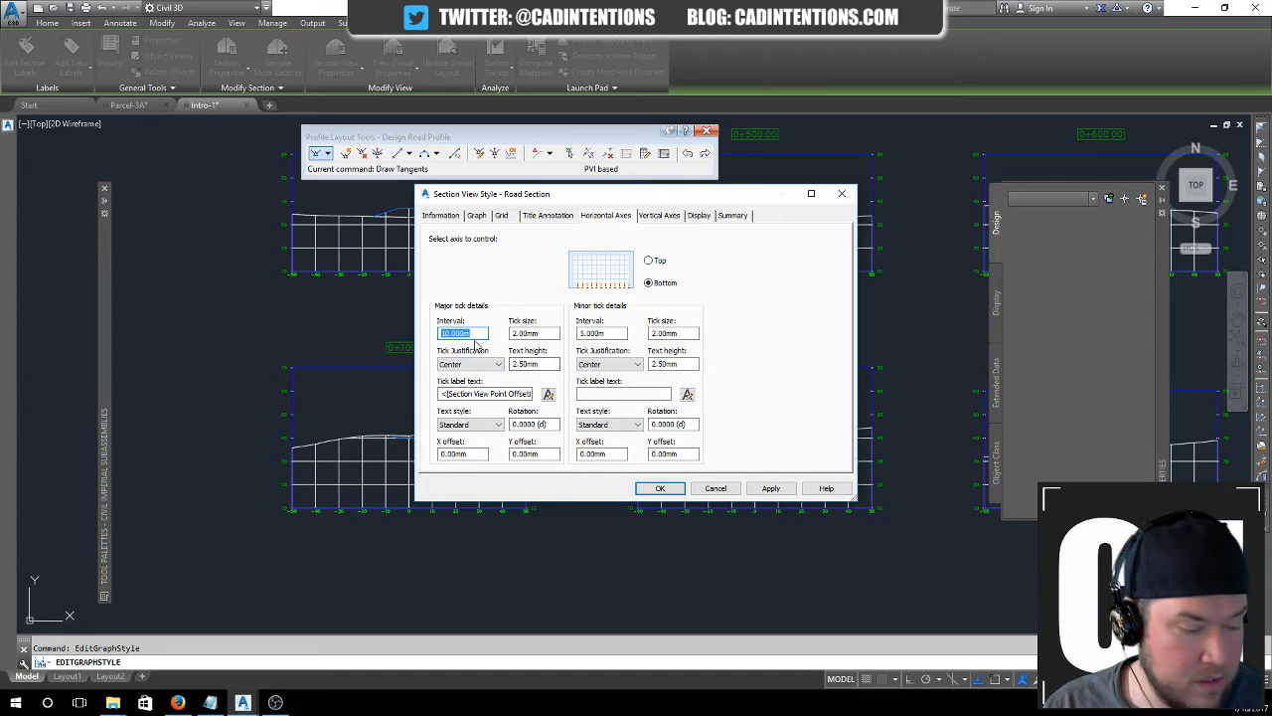
type("5")
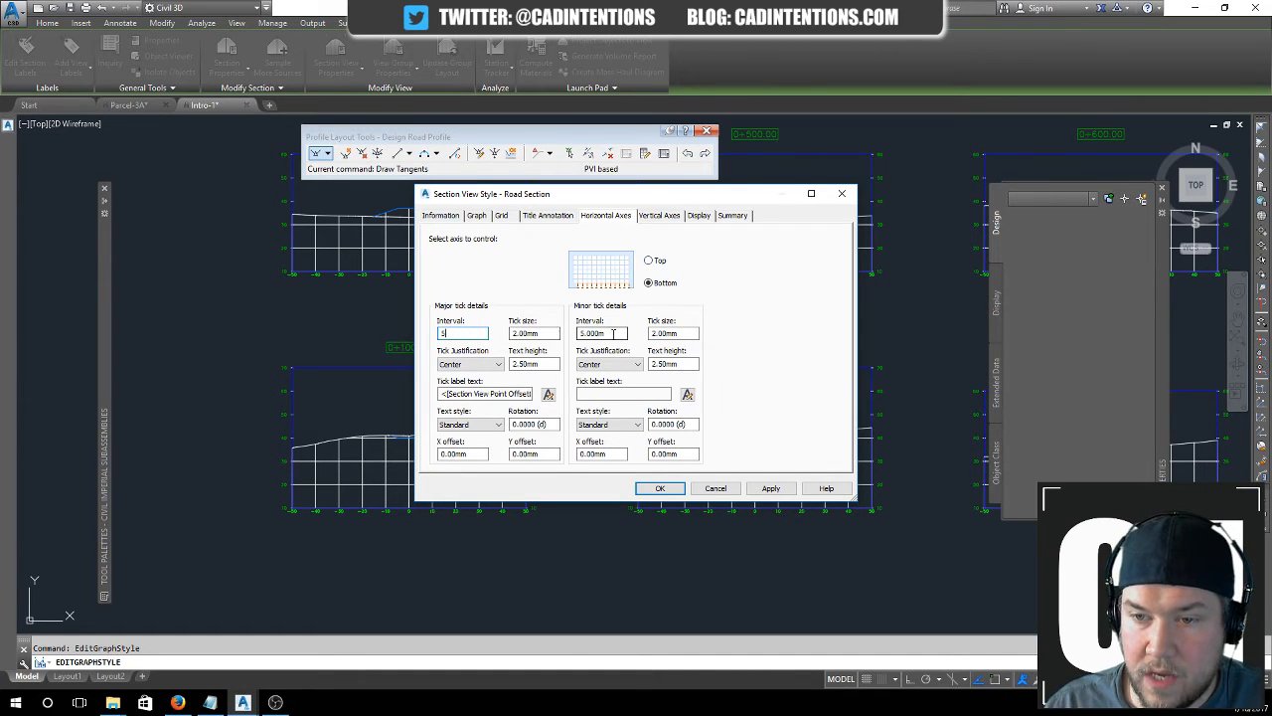
- Set the major tick interval of the left and right vertical axes to 5 m and save the section view style
left_click(659, 215)
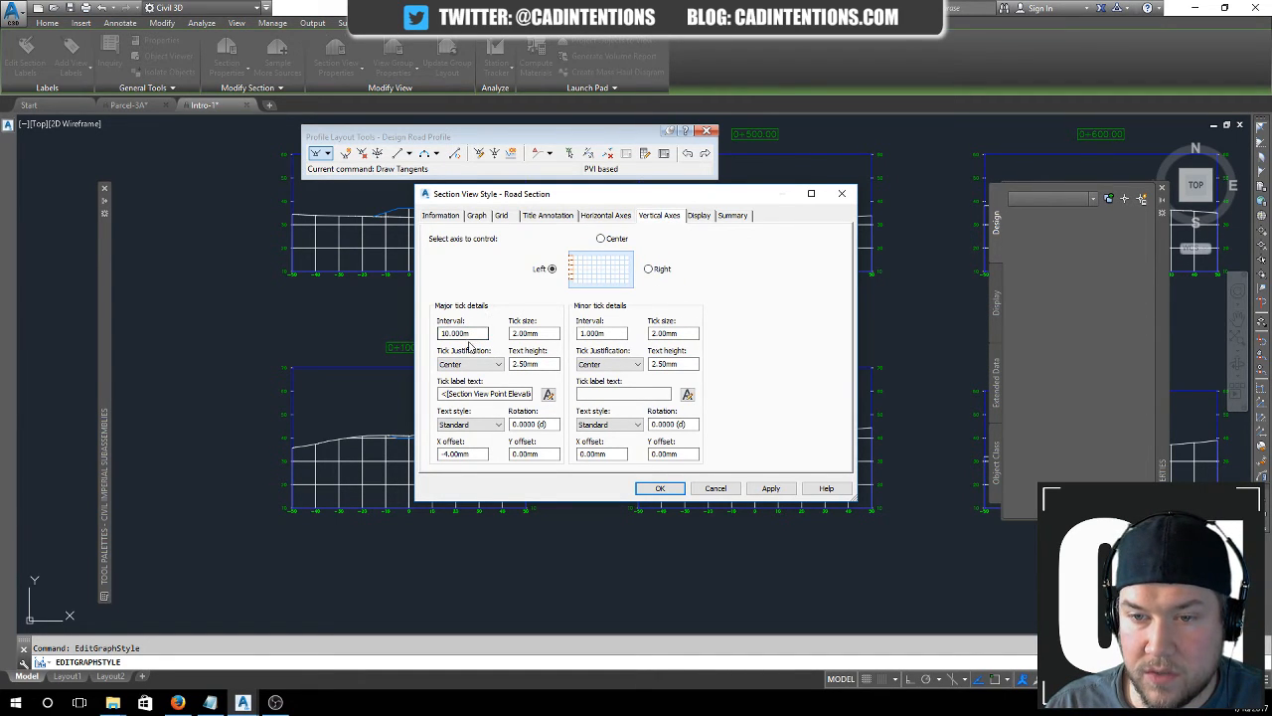
double_click(482, 334)
type("5")
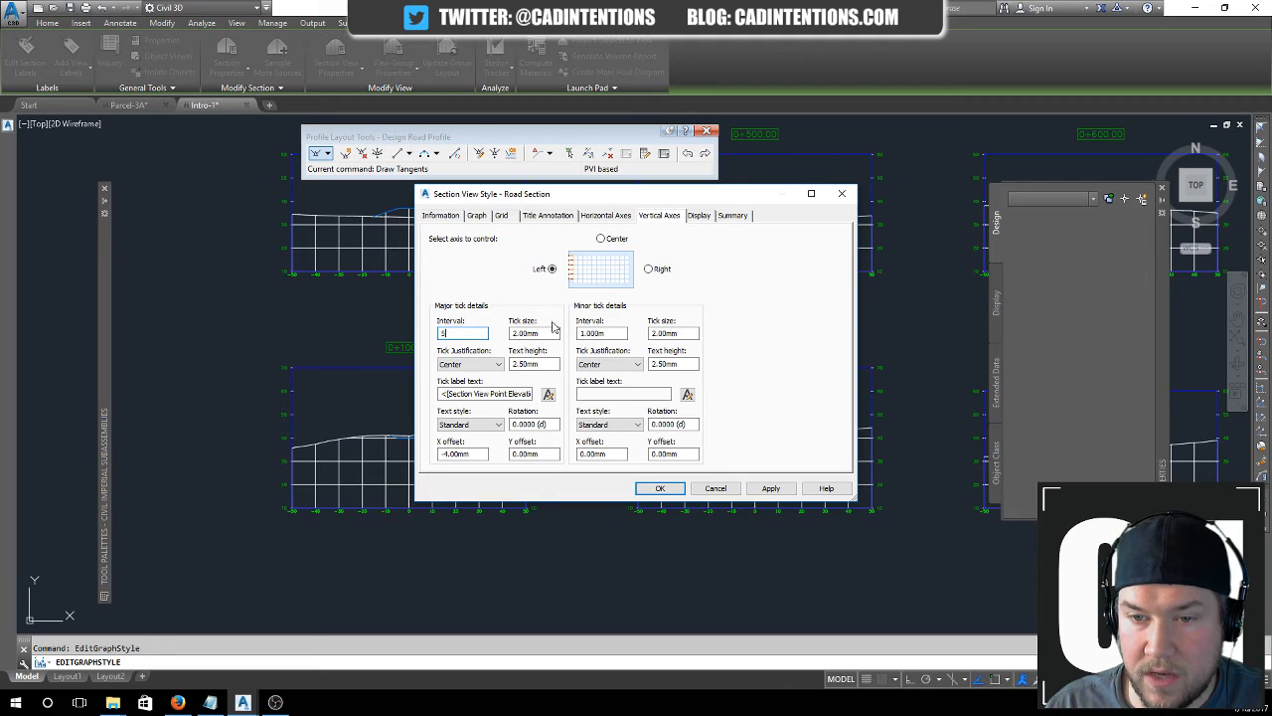
left_click(656, 271)
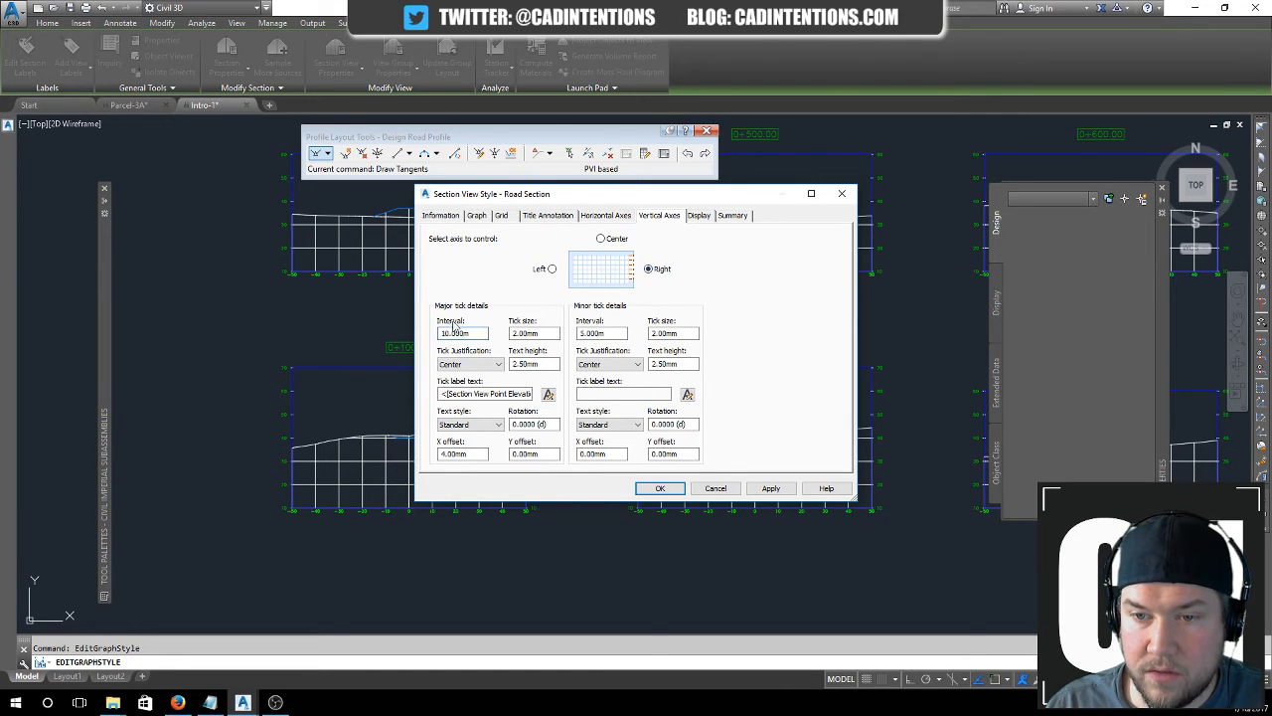
type("5")
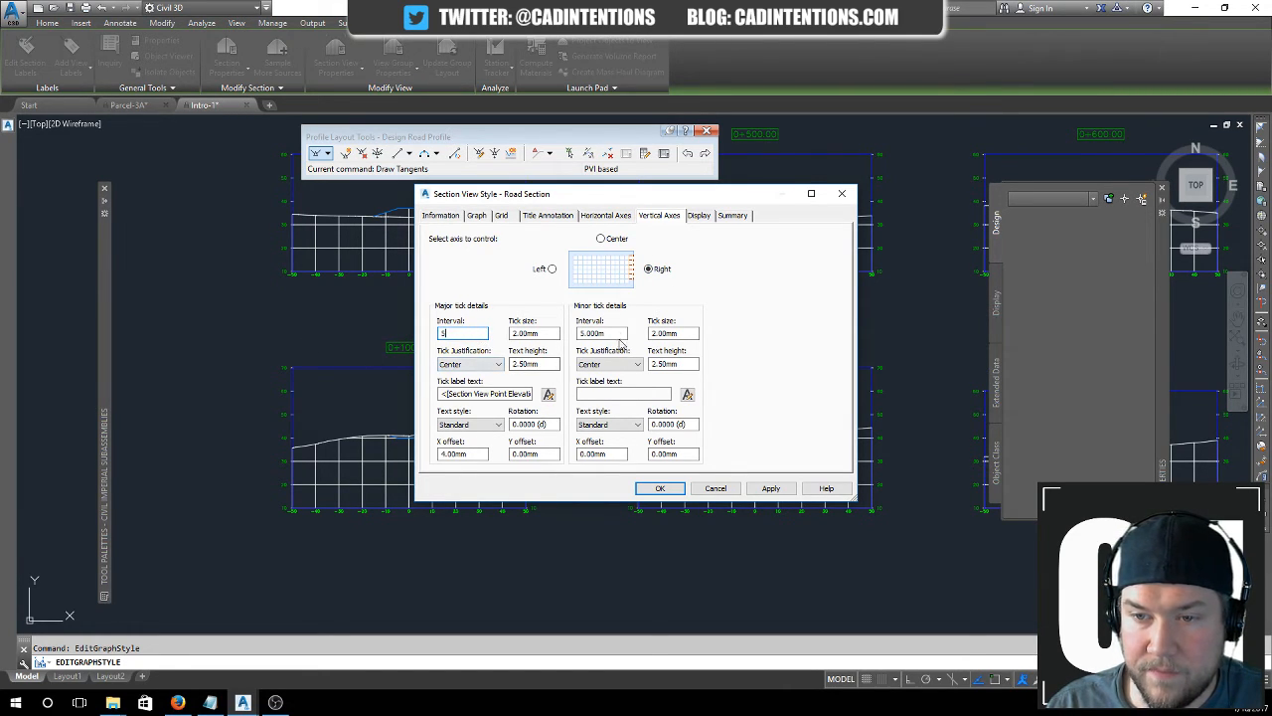
left_click(656, 488)
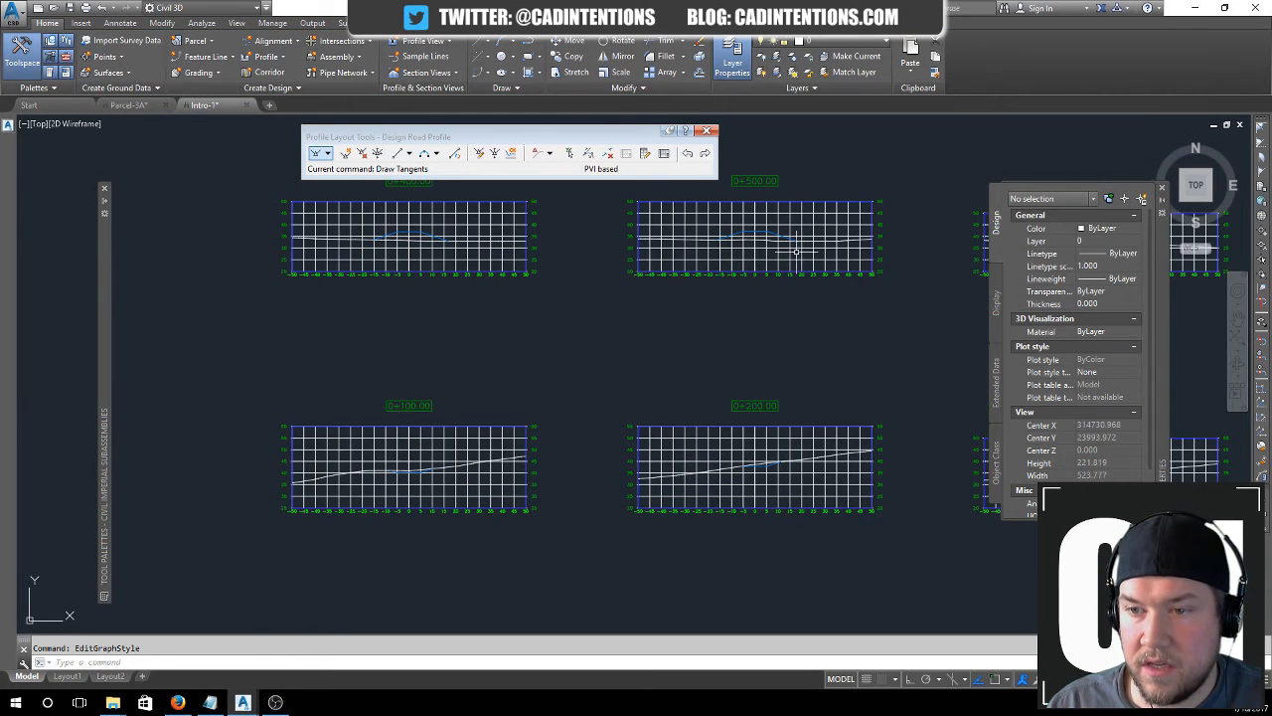
- Change the segments colour to red in the Existing Ground section style of the ground line at station 0+100
scroll(447, 468, "up", 5)
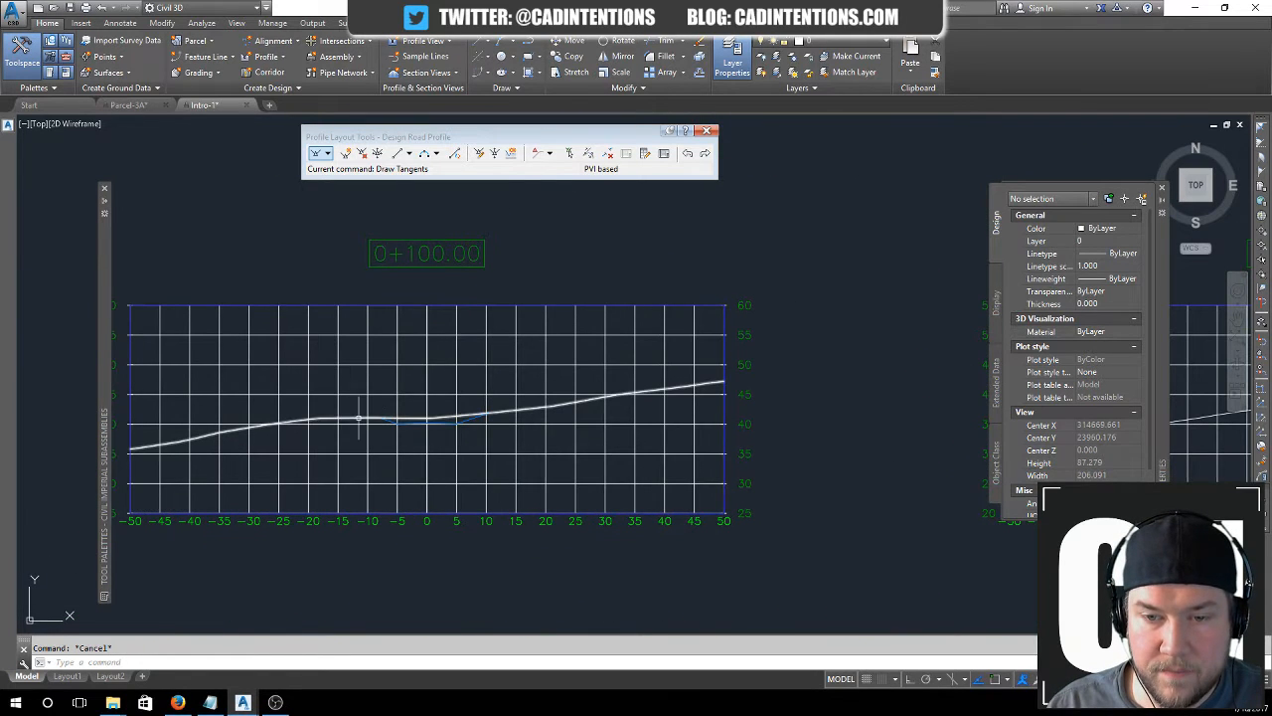
left_click(358, 418)
right_click(359, 418)
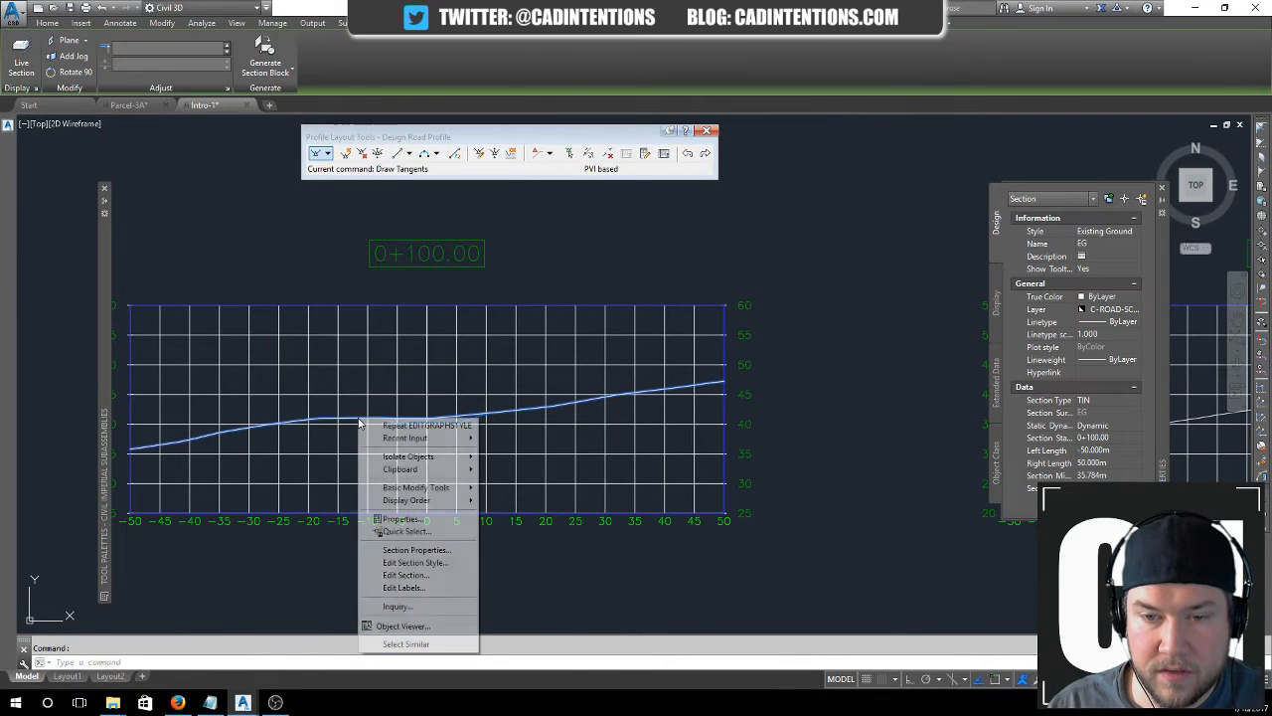
left_click(416, 564)
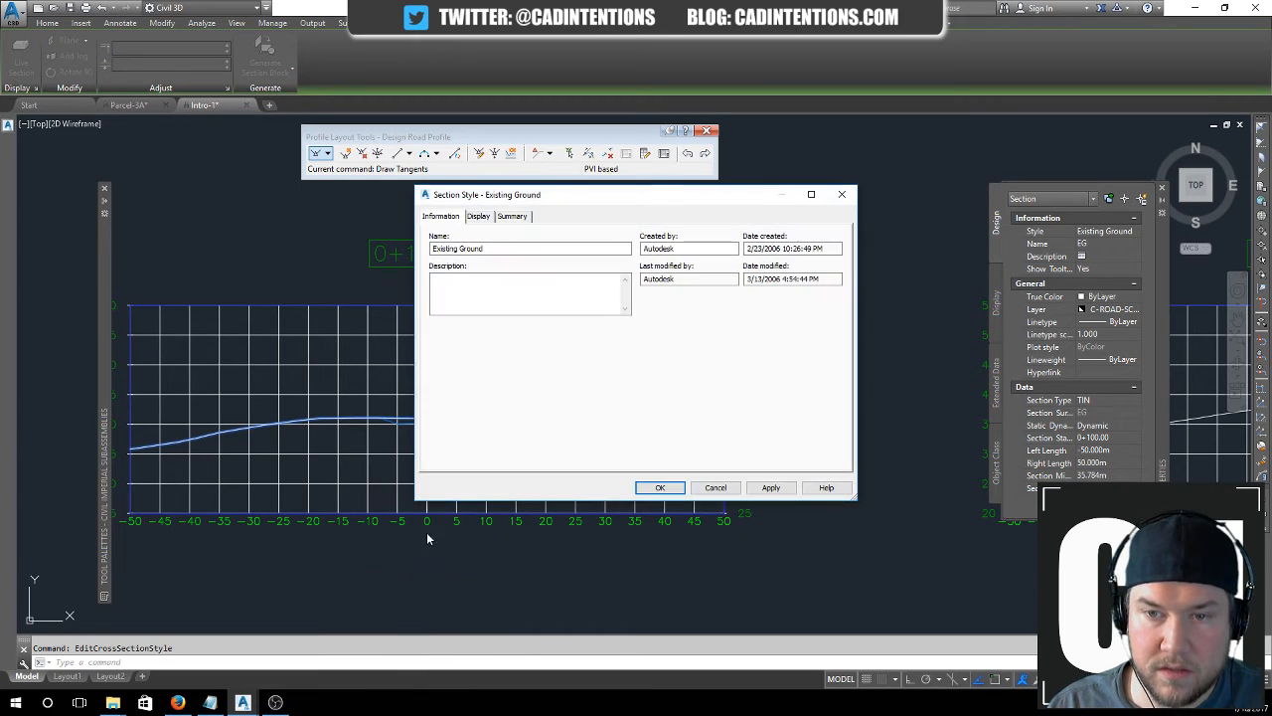
left_click(481, 217)
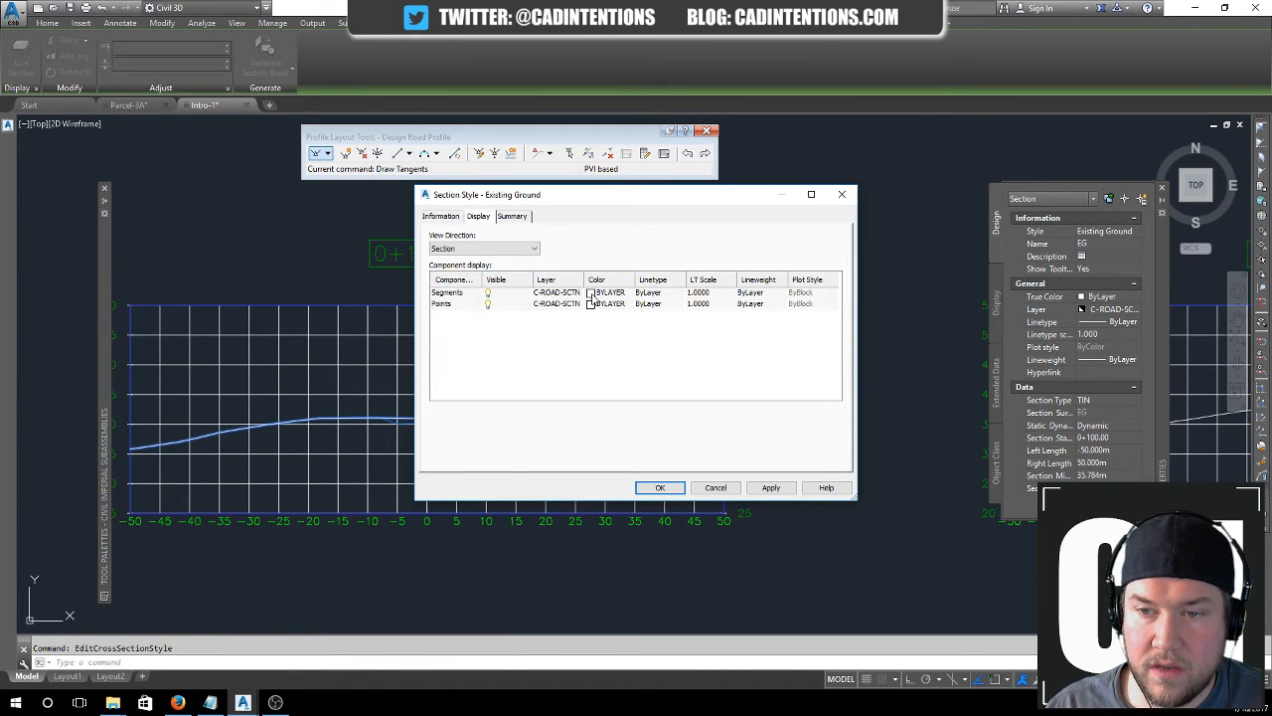
left_click(591, 295)
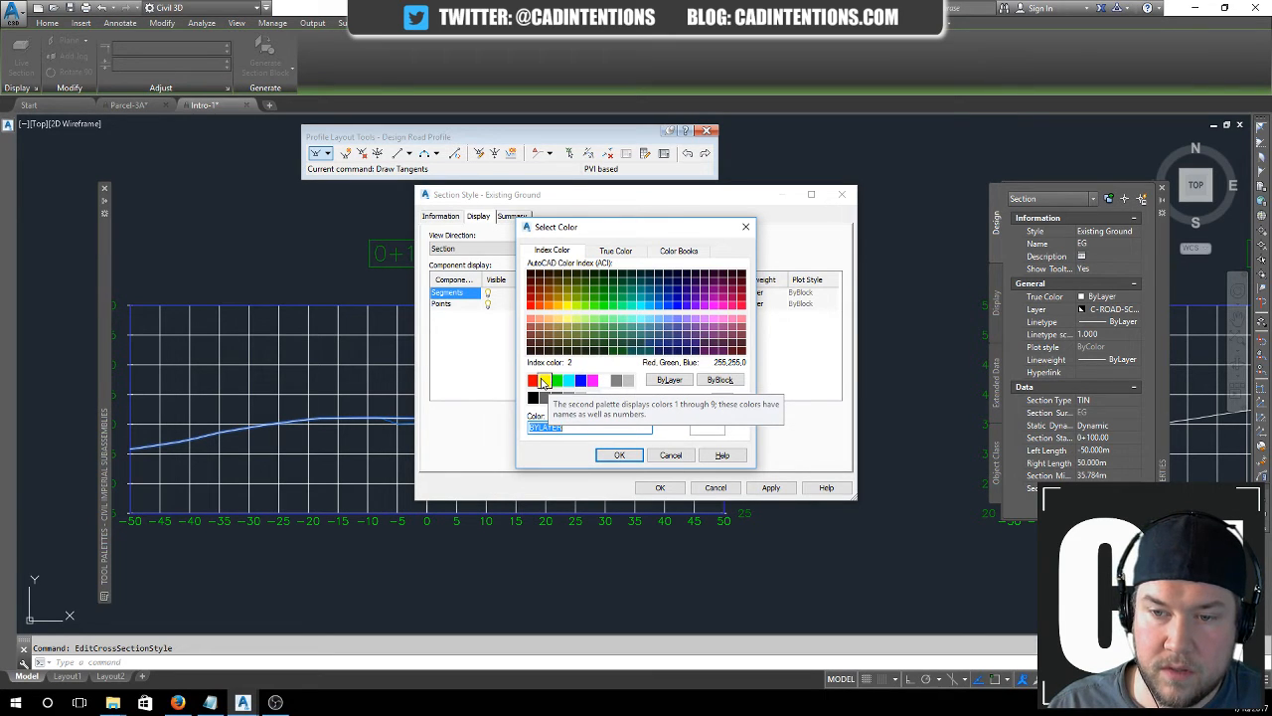
left_click(533, 379)
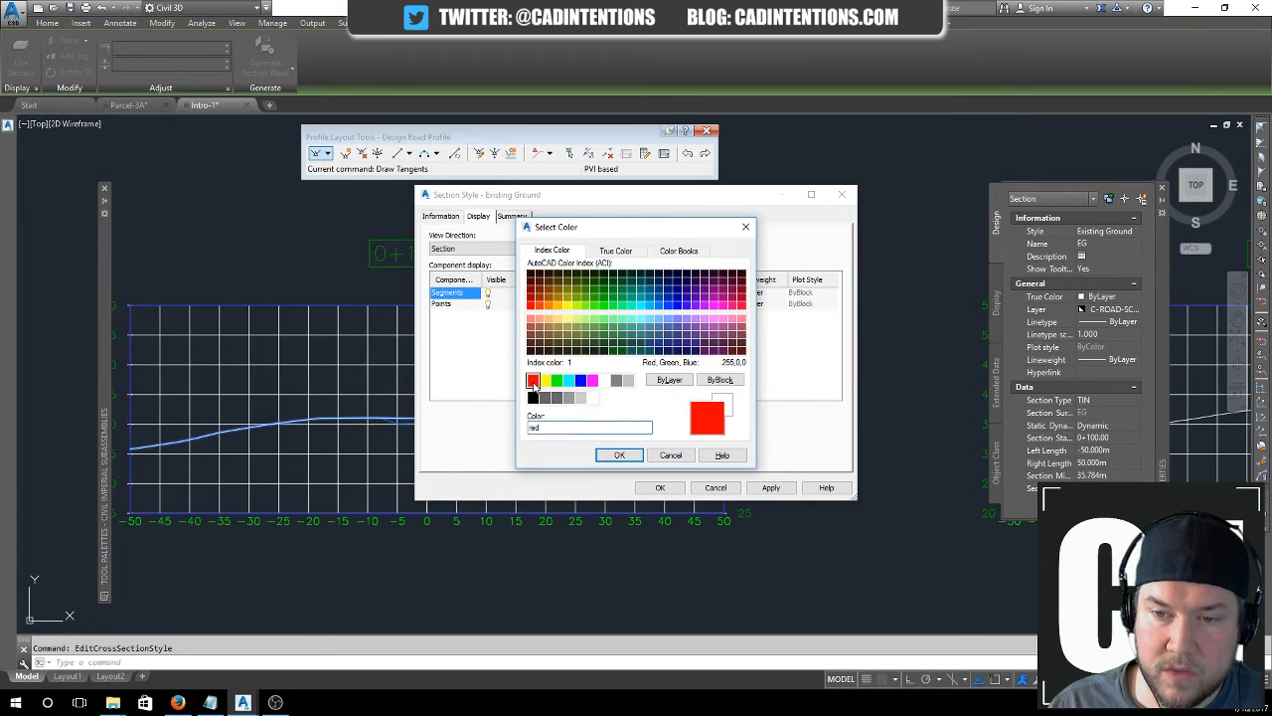
left_click(619, 454)
left_click(660, 487)
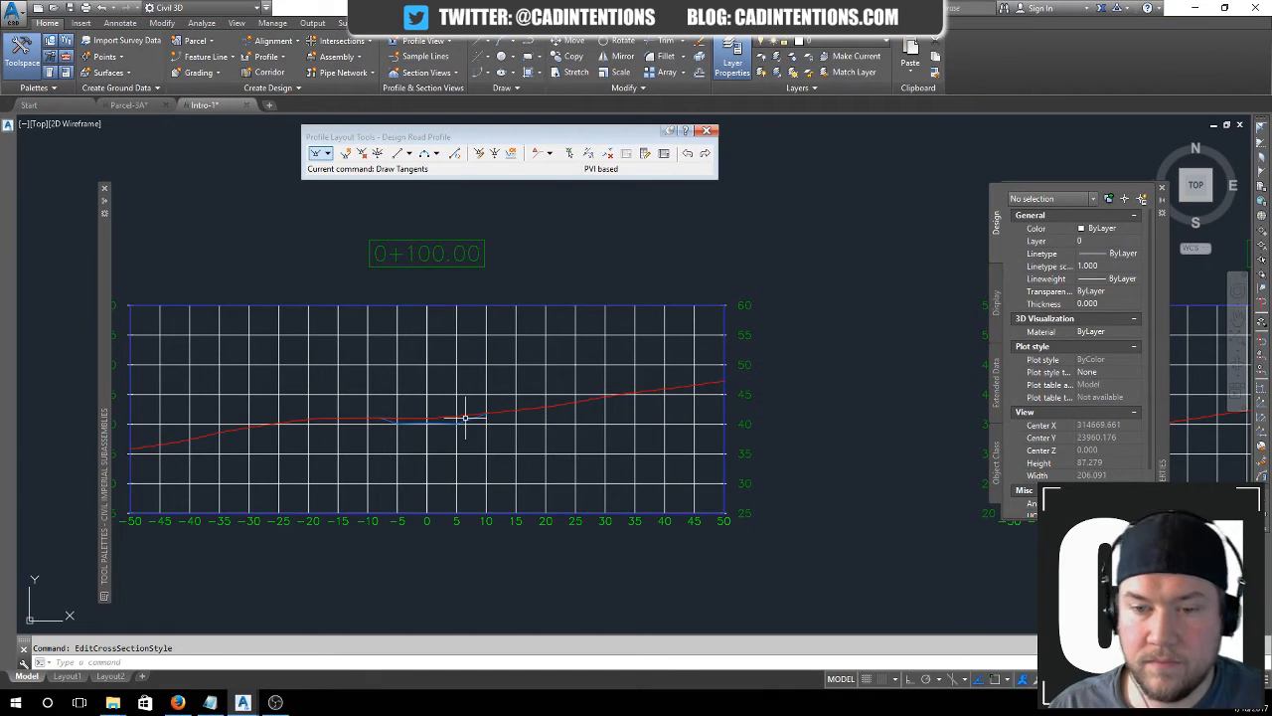
- Change the segments colour to cyan in the Finished Ground section style of the corridor section line at station 0+100
left_click(463, 419)
right_click(463, 420)
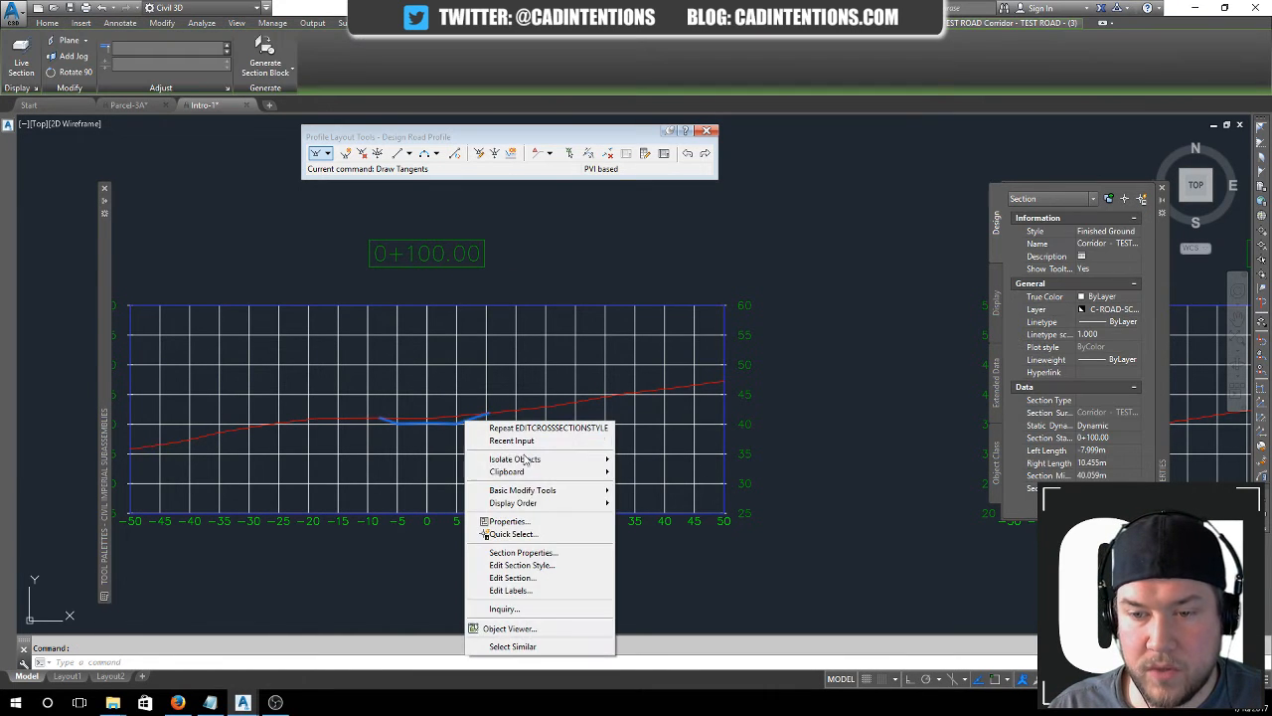
left_click(537, 566)
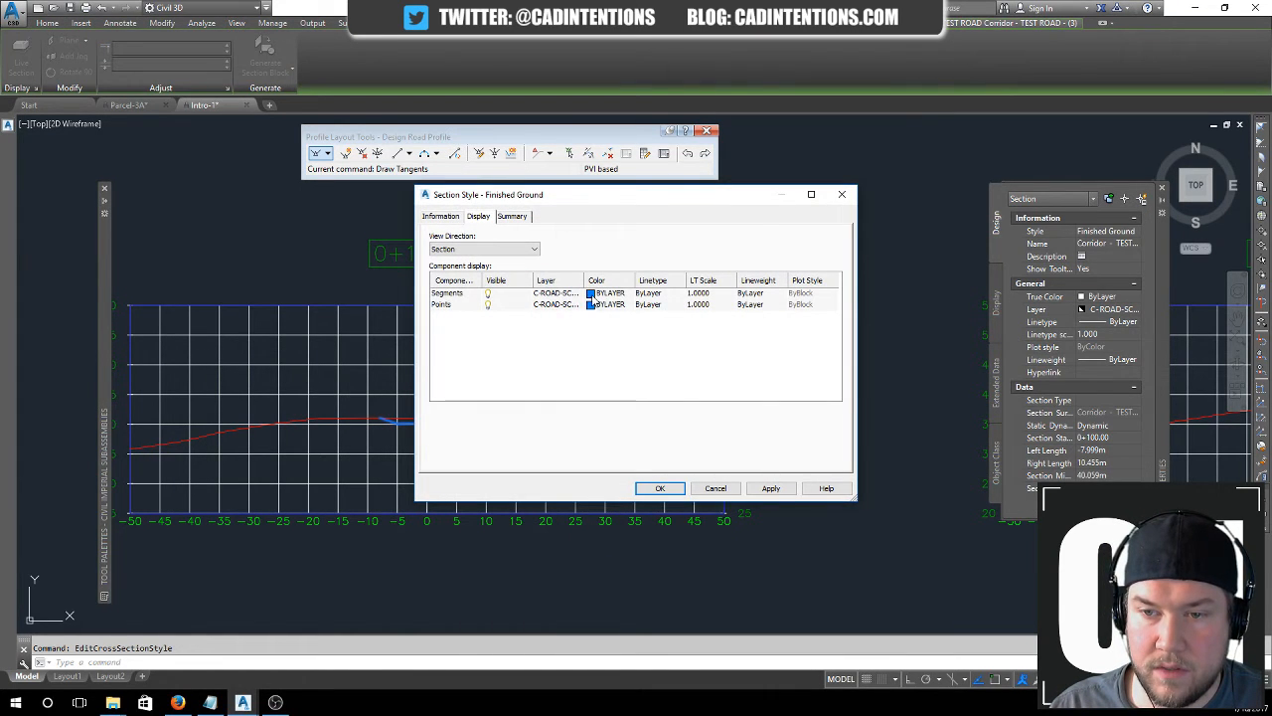
left_click(608, 294)
left_click(593, 380)
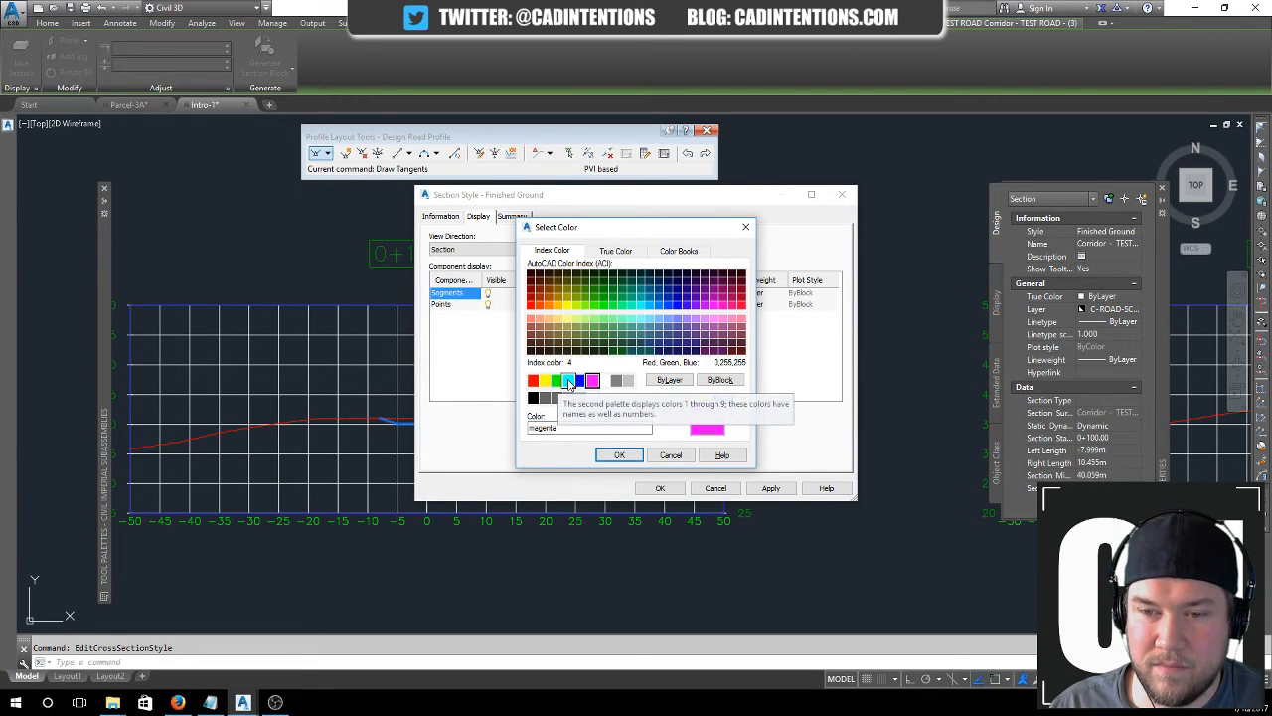
left_click(569, 380)
left_click(620, 455)
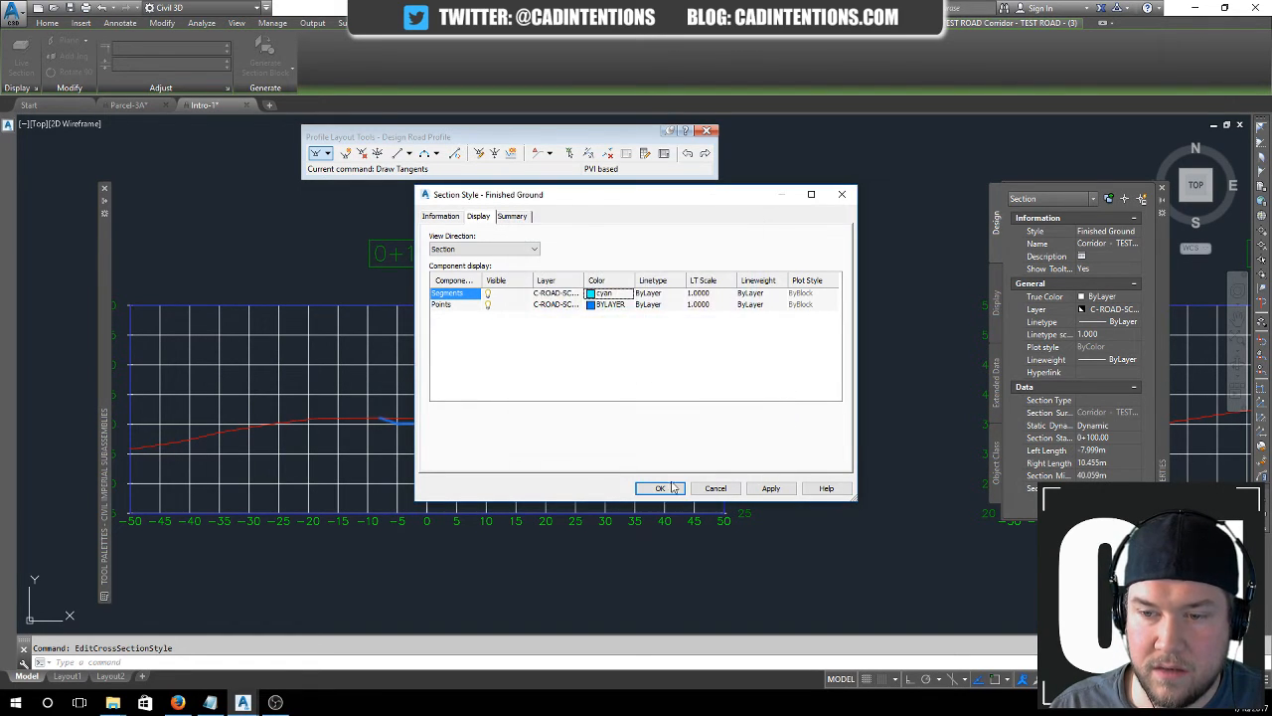
left_click(660, 488)
key("Escape")
- Examine how the corridor section line meets existing ground in the 0+100, 0+200 and 0+300 section views
scroll(397, 438, "up", 3)
scroll(448, 369, "down", 6)
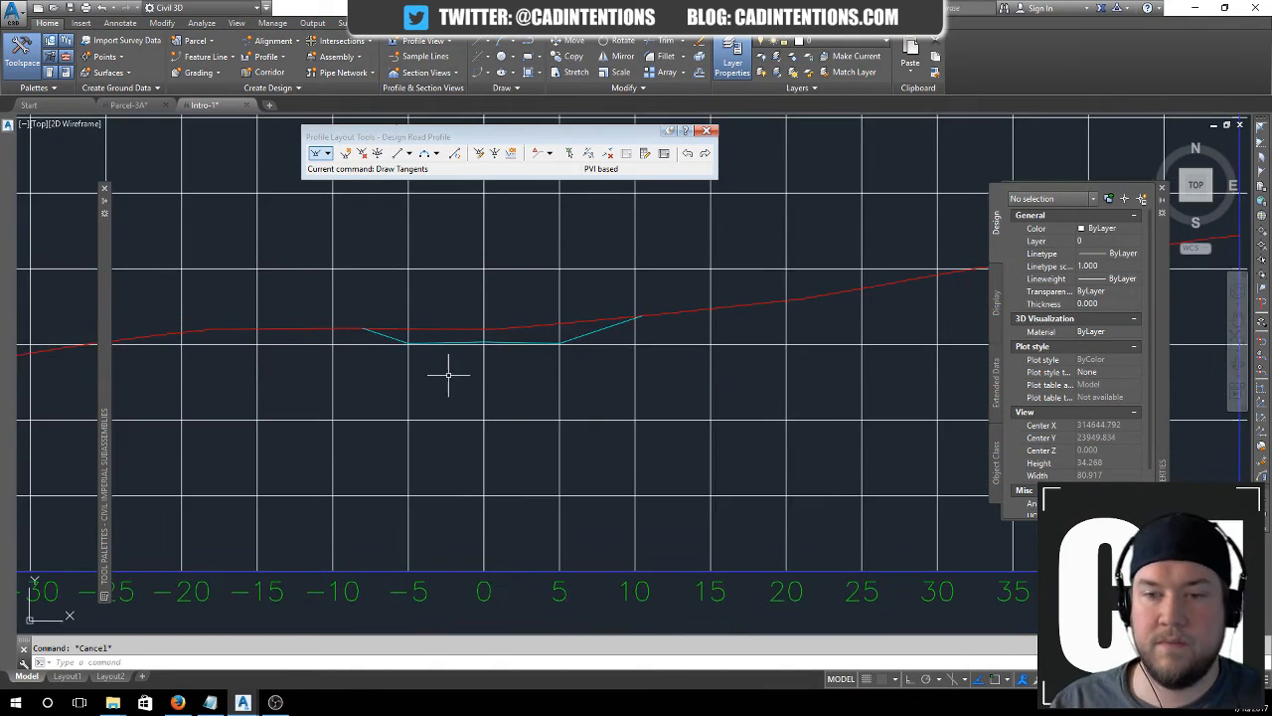
middle_click_drag(489, 283, 478, 356)
mouse_move(662, 393)
middle_mouse_down()
mouse_move(682, 406)
mouse_move(583, 305)
middle_mouse_up()
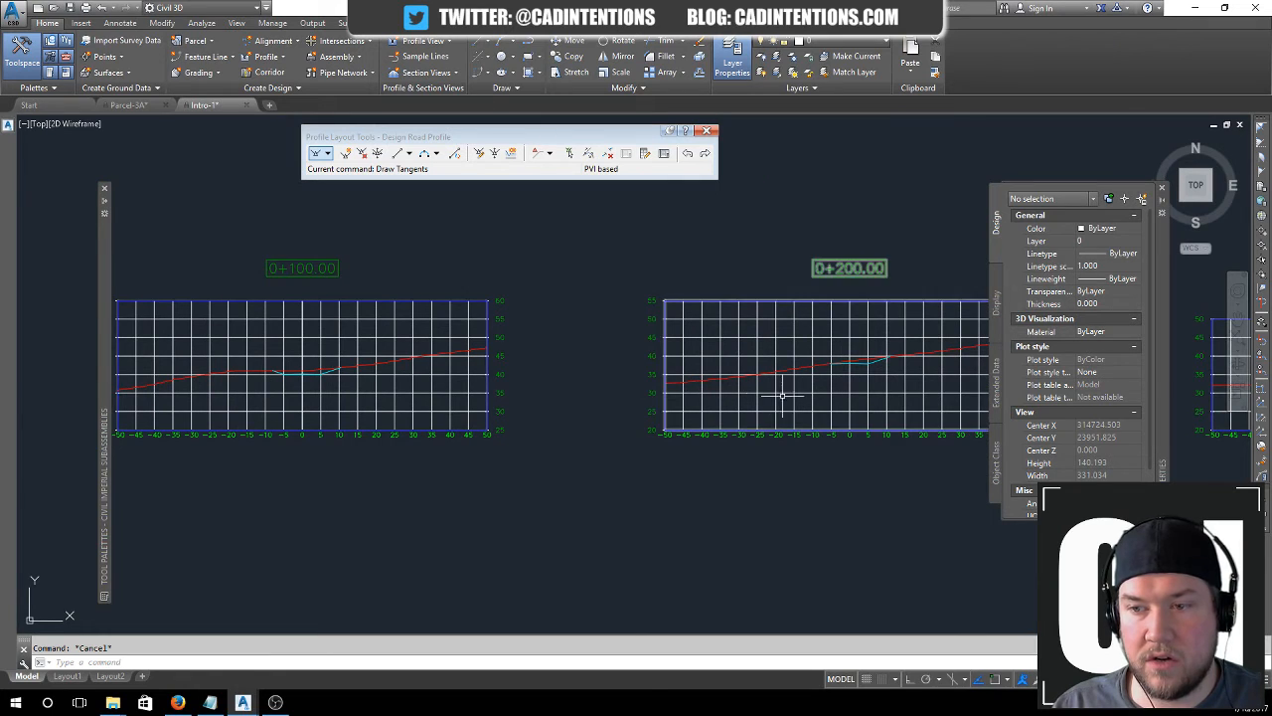
scroll(296, 366, "up", 2)
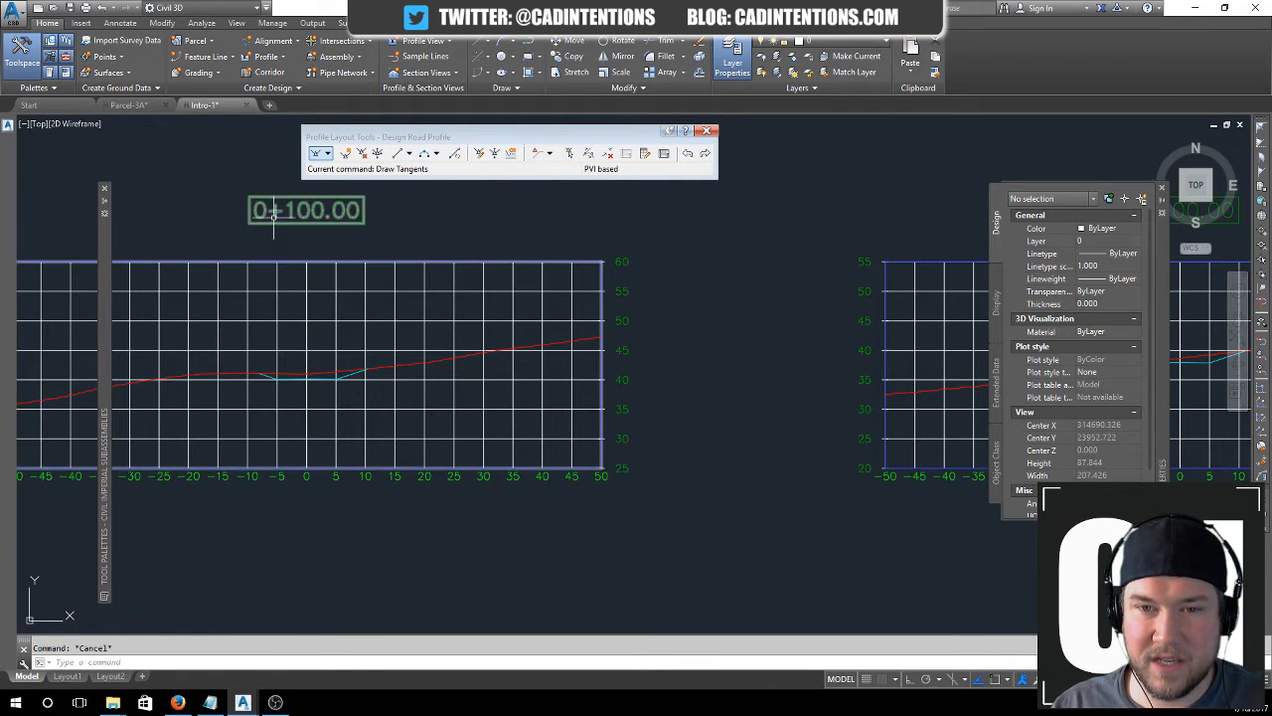
scroll(272, 356, "up", 2)
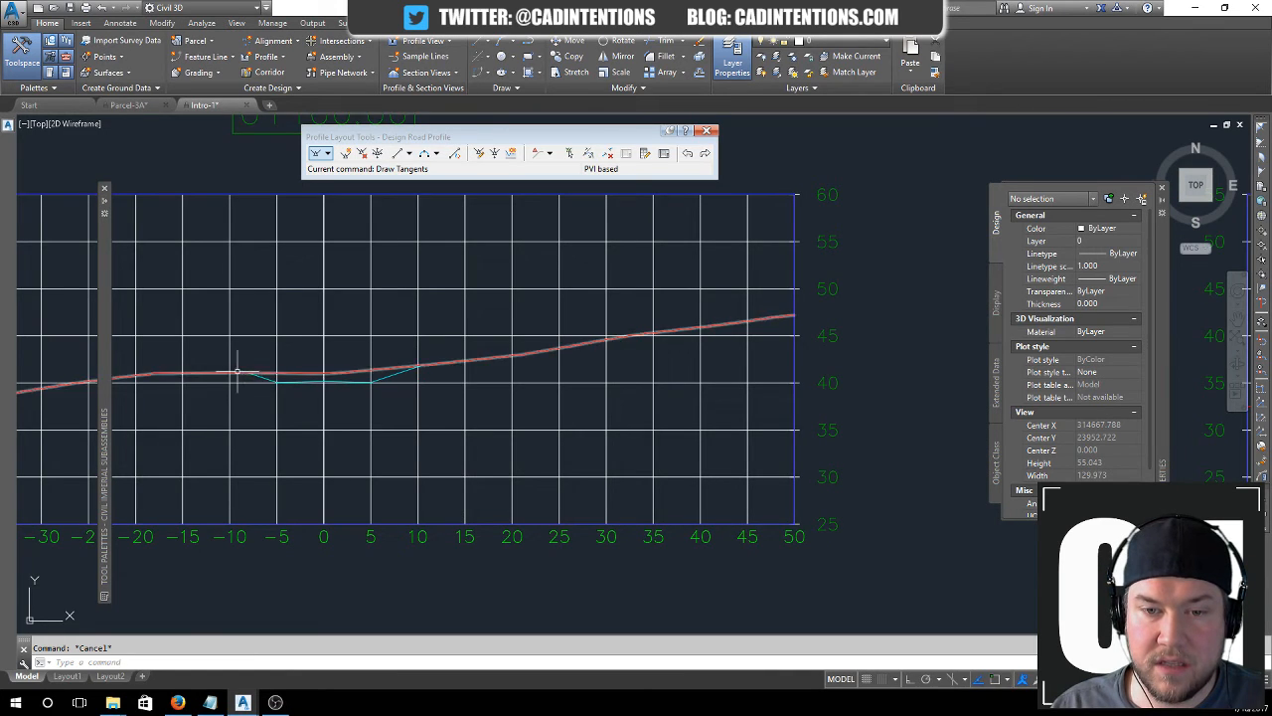
scroll(639, 384, "down", 4)
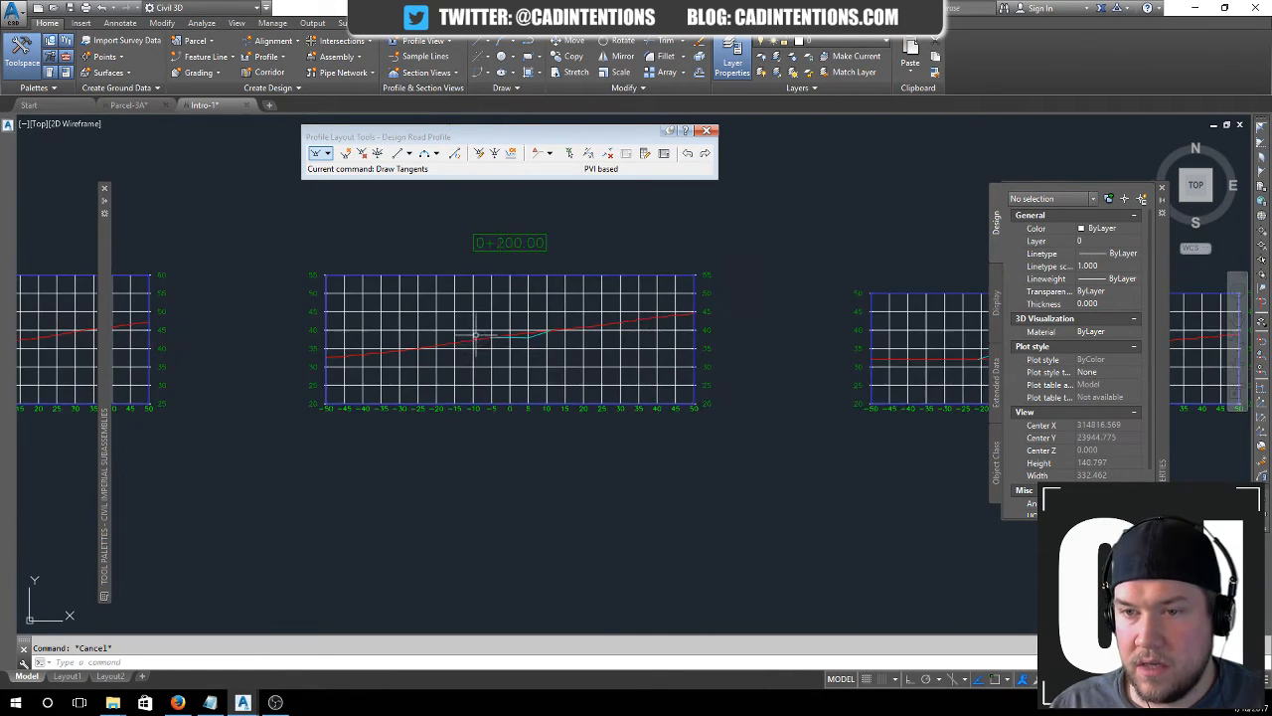
scroll(476, 338, "up", 4)
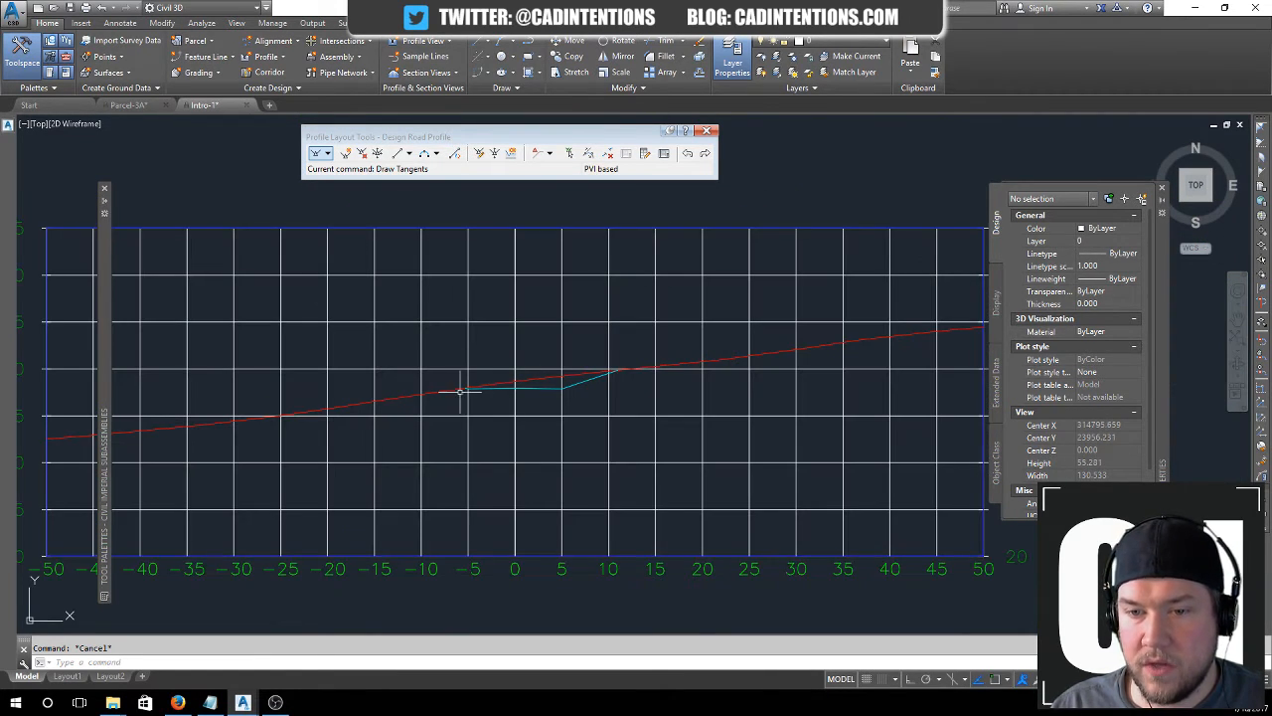
scroll(526, 397, "down", 3)
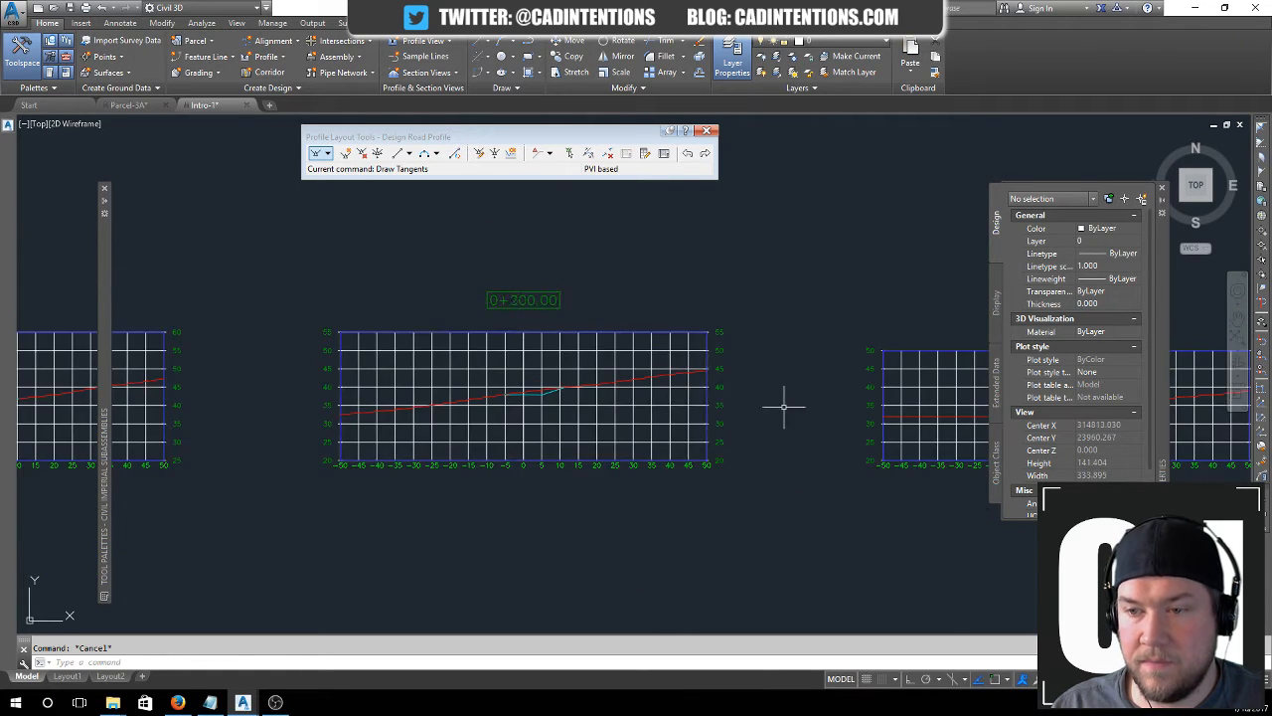
middle_click_drag(874, 405, 485, 360)
scroll(677, 359, "up", 2)
middle_click_drag(627, 289, 481, 285)
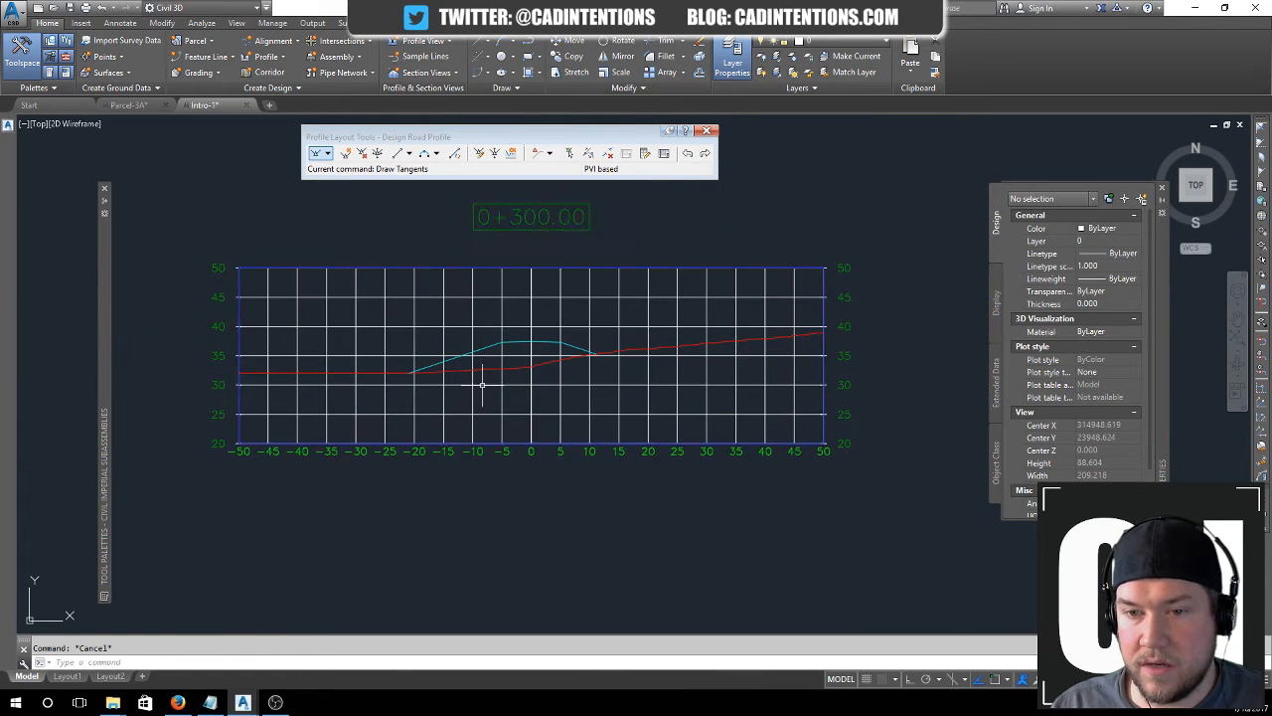
scroll(452, 370, "up", 2)
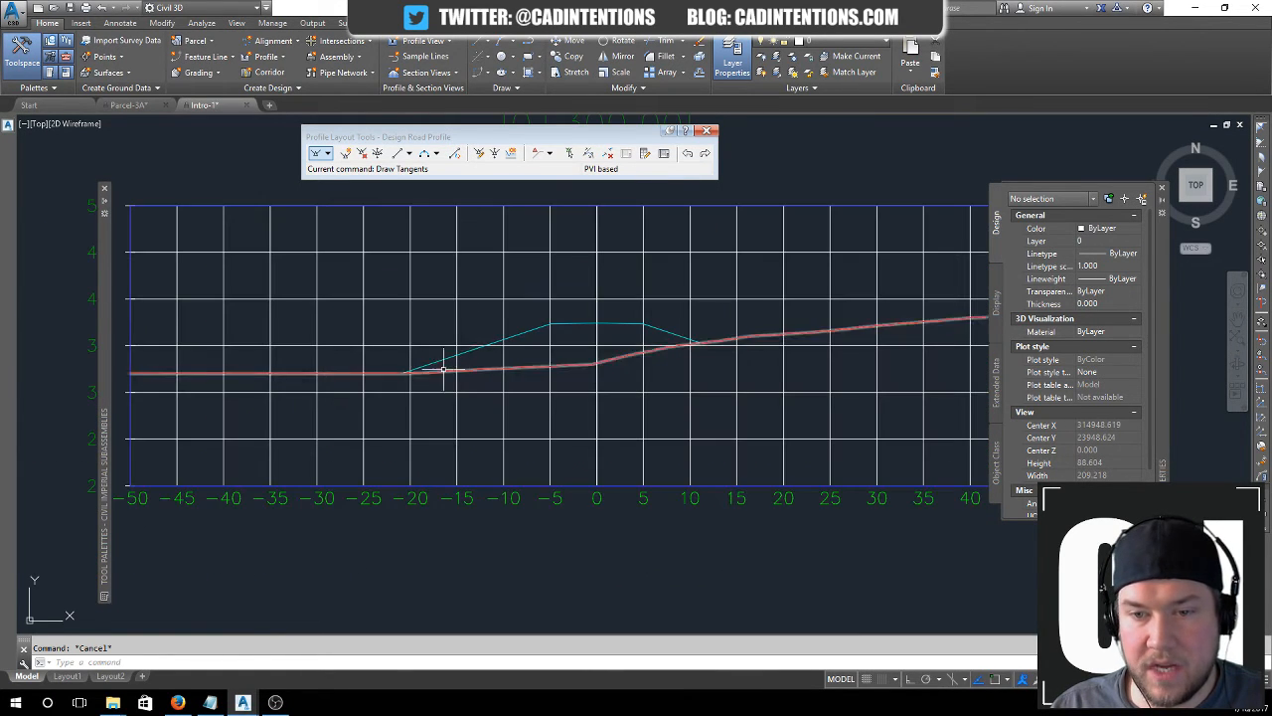
left_click(612, 323)
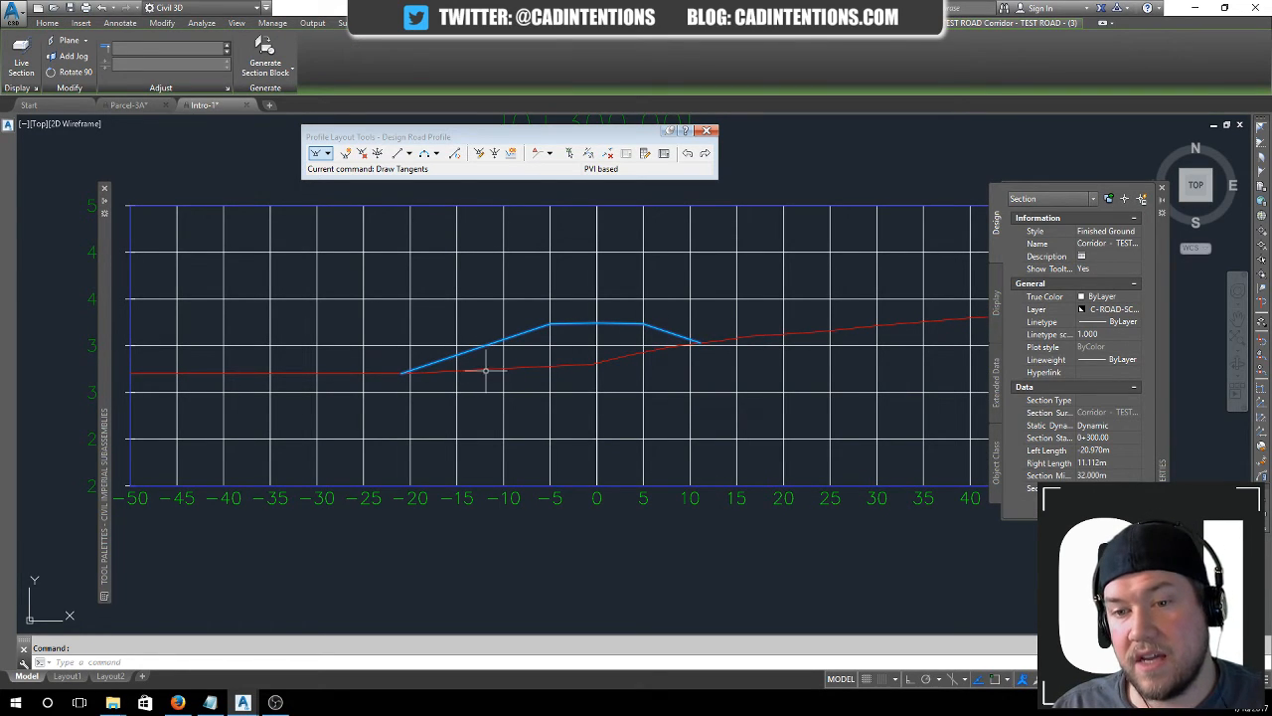
key("Escape")
- Examine the corridor and existing ground lines in the upper row of section views through station 0+600
scroll(486, 369, "down", 5)
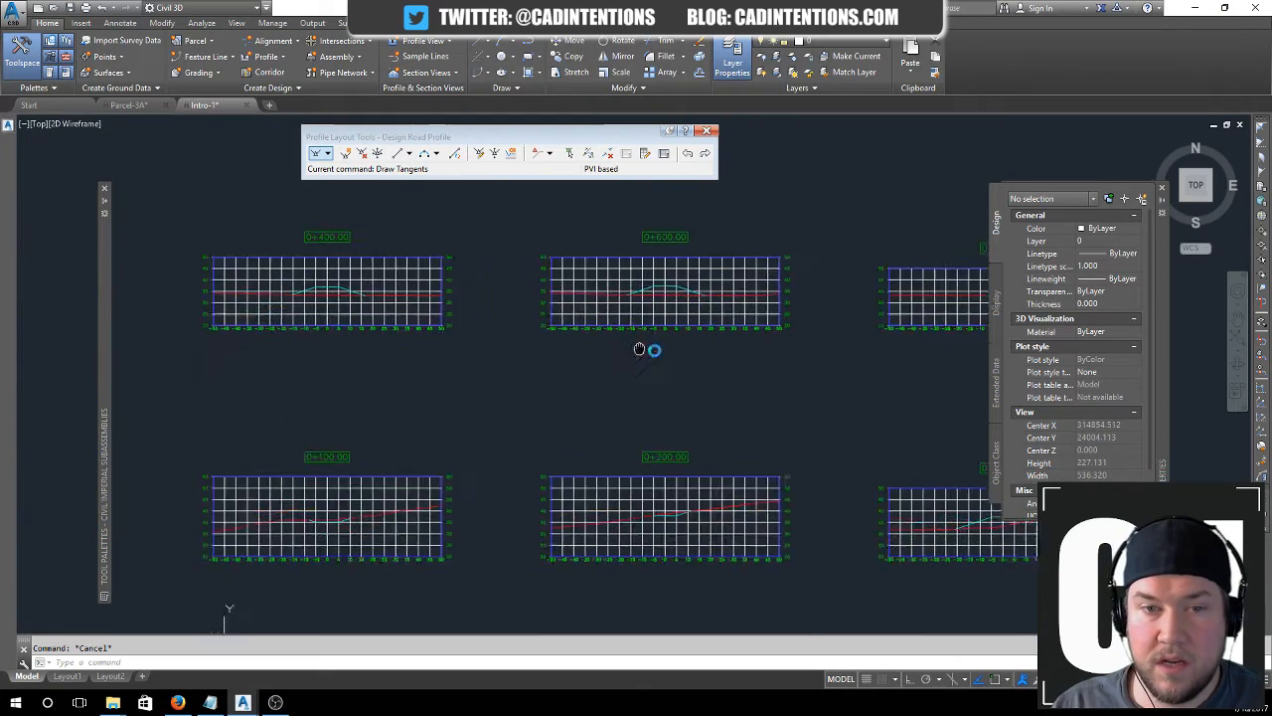
scroll(282, 308, "up", 3)
middle_click_drag(438, 335, 117, 305)
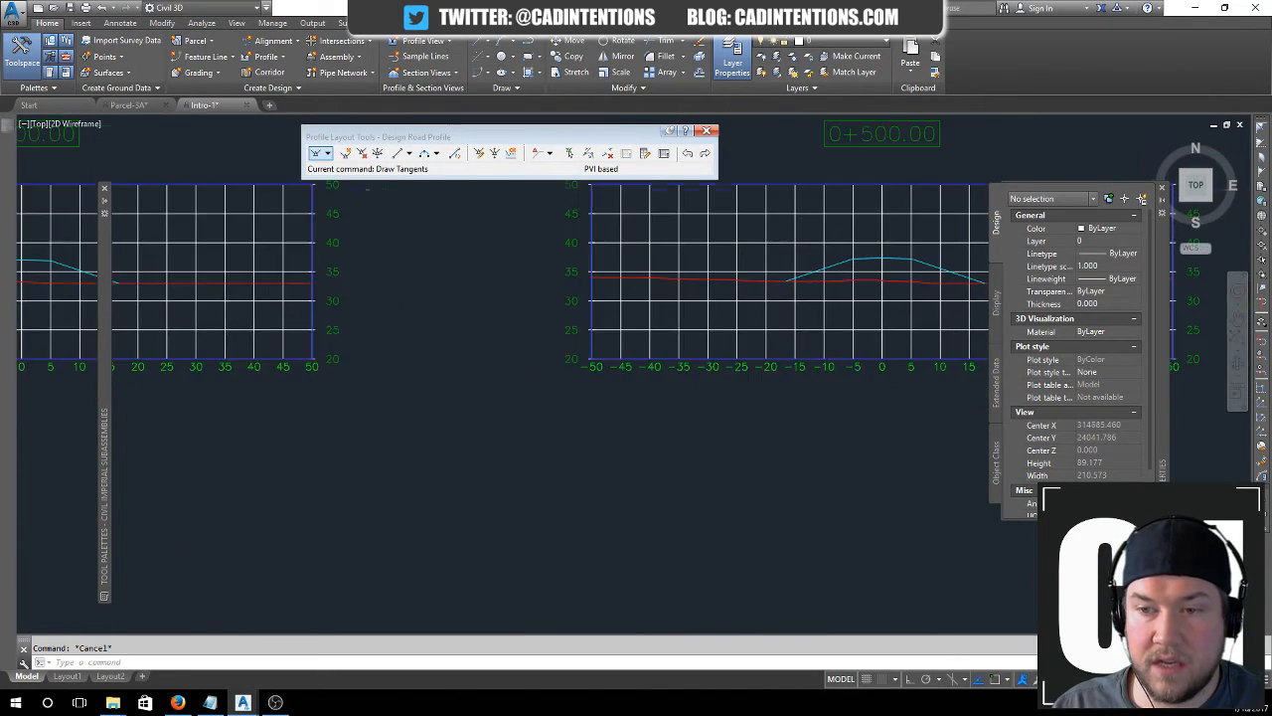
middle_click_drag(766, 307, 522, 301)
mouse_move(693, 294)
middle_mouse_down()
mouse_move(633, 261)
mouse_move(488, 292)
middle_mouse_up()
scroll(488, 292, "up", 2)
scroll(638, 277, "up", 2)
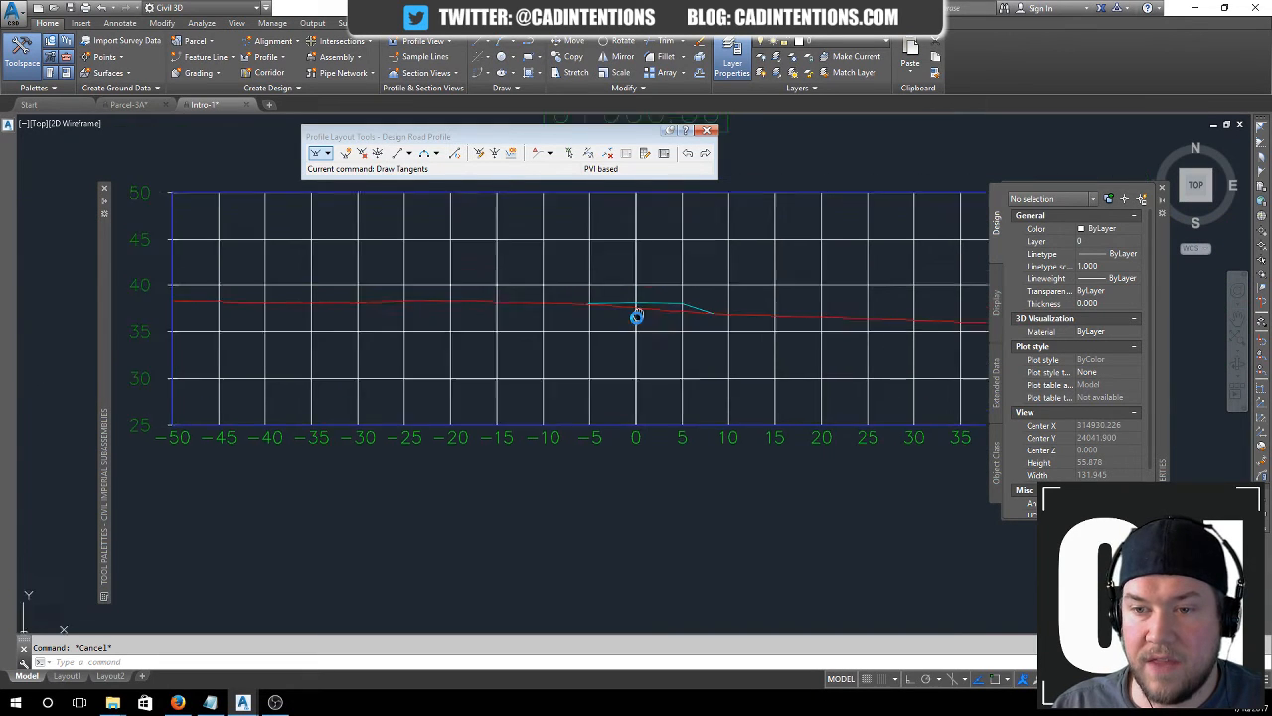
middle_click_drag(639, 312, 553, 412)
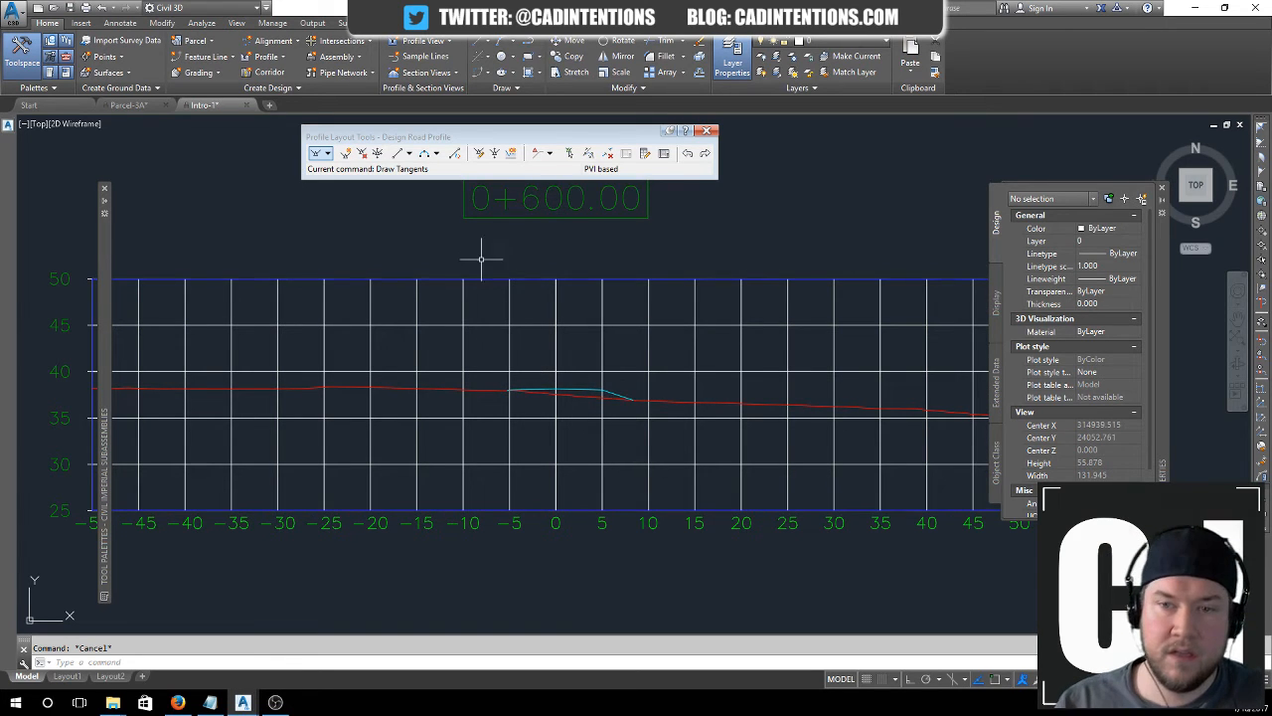
left_click(307, 222)
key("Escape")
scroll(236, 219, "down", 5)
scroll(328, 246, "down", 4)
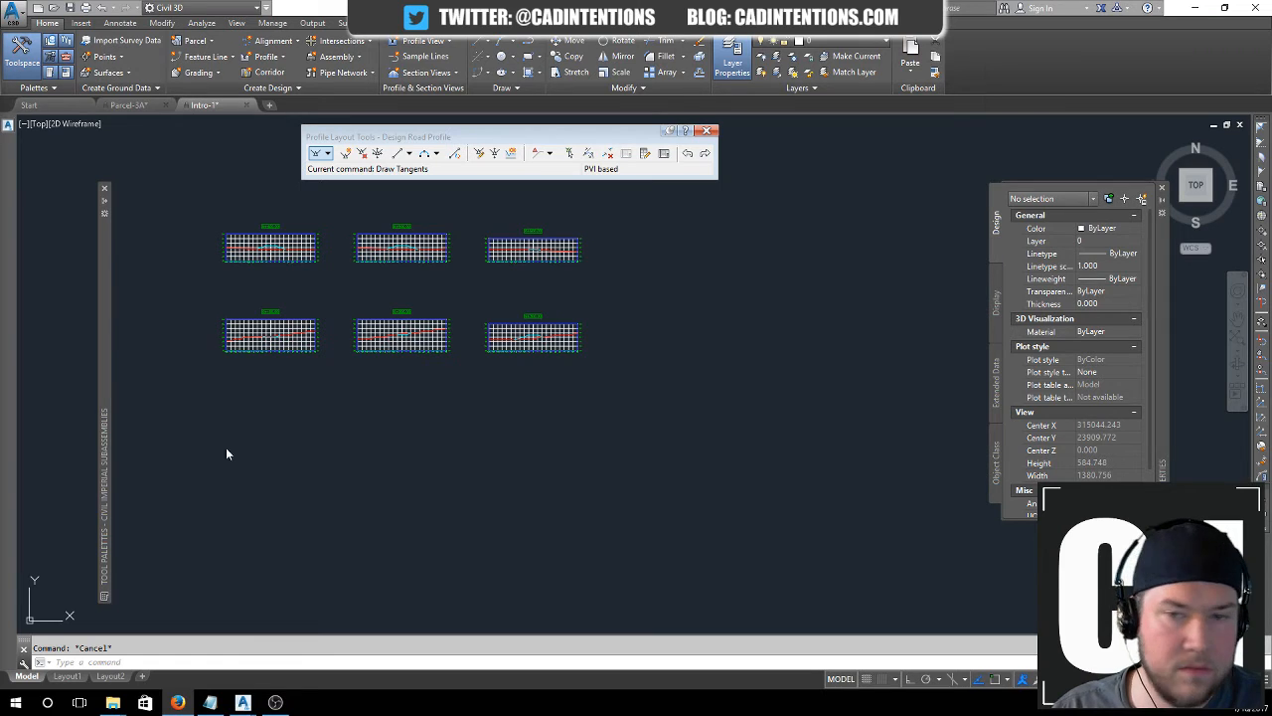
- Move the Test Road design profile's PVI just before its existing ground crossing to an earlier station and a lower elevation
scroll(352, 401, "down", 4)
scroll(304, 298, "up", 6)
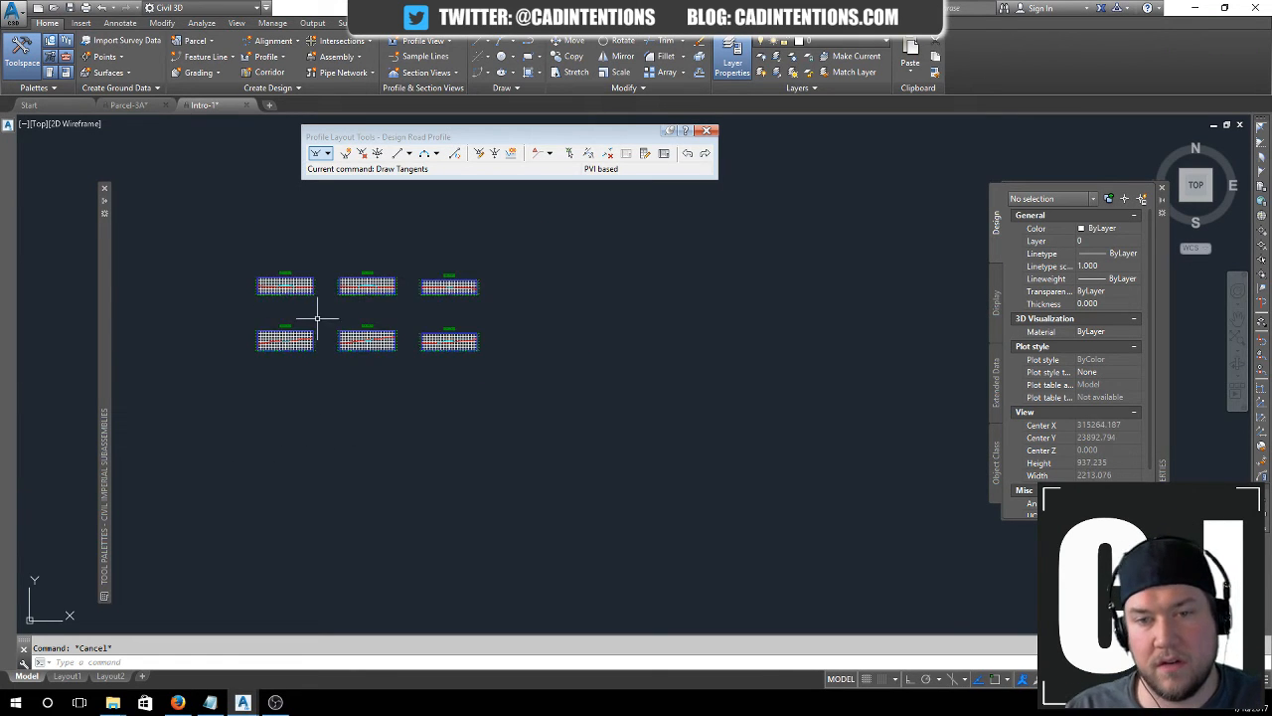
scroll(338, 303, "down", 6)
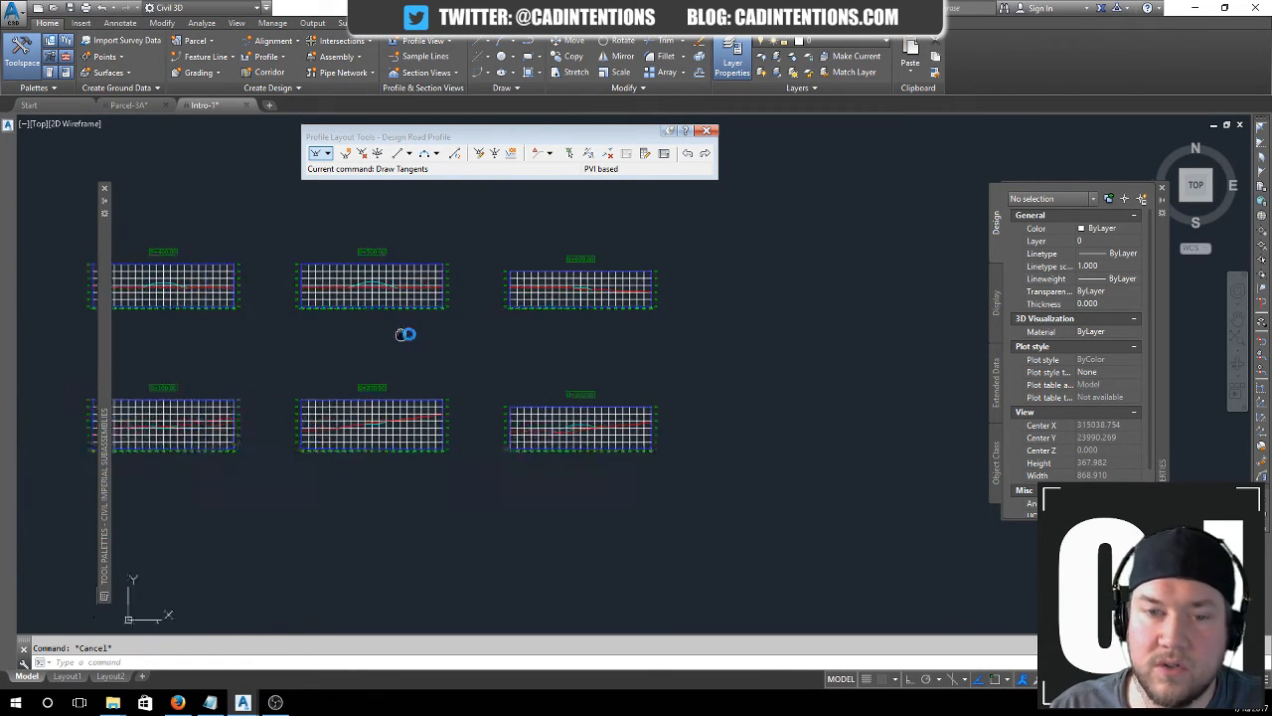
middle_click_drag(222, 375, 380, 367)
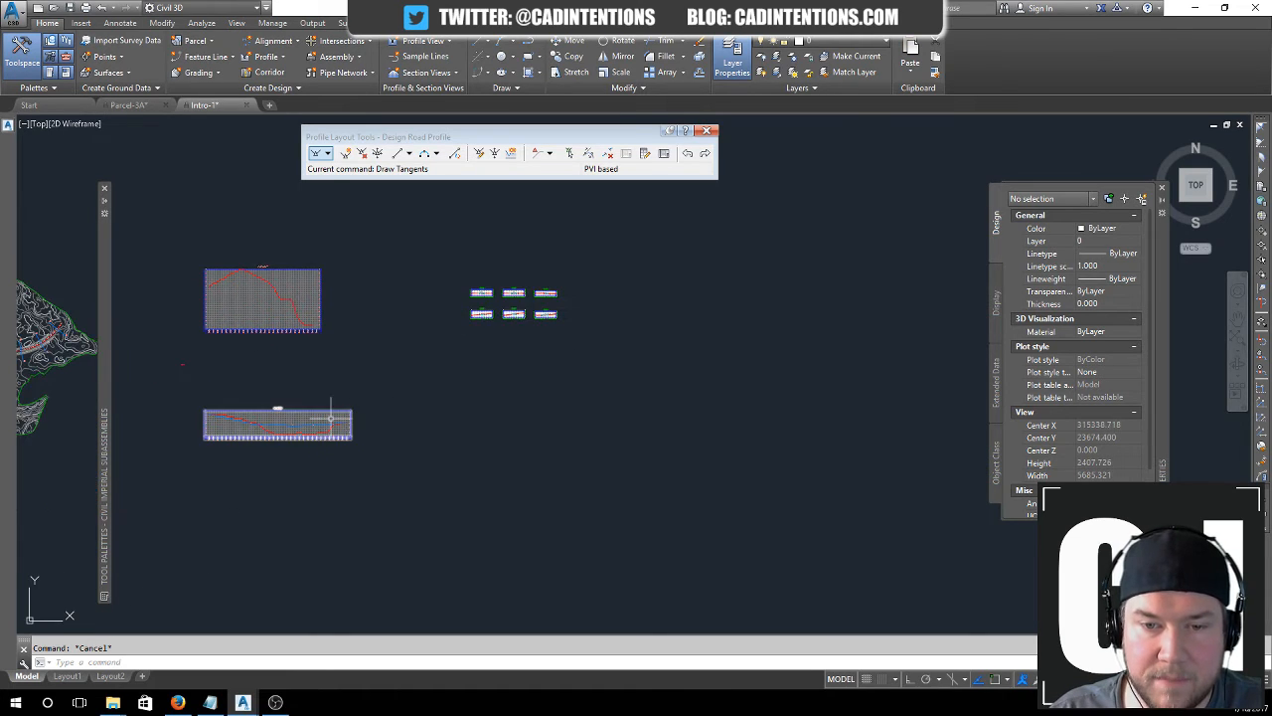
scroll(260, 417, "up", 6)
left_click(267, 370)
scroll(238, 365, "up", 5)
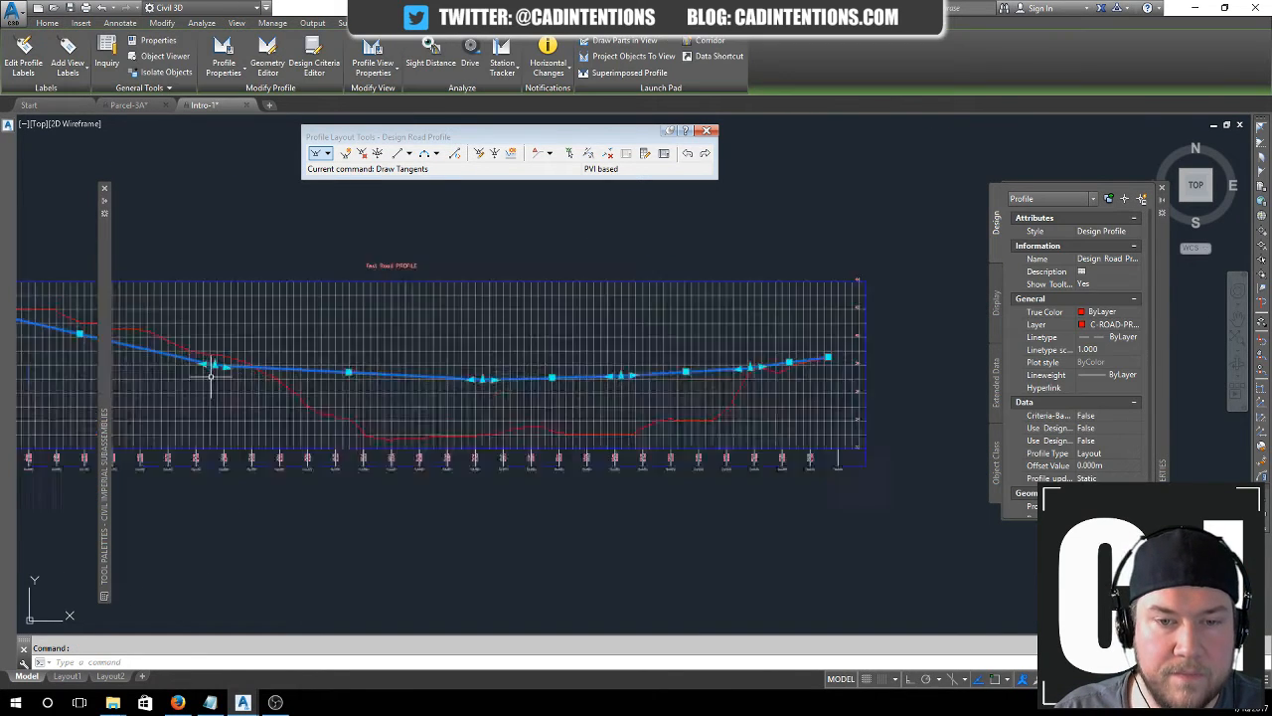
left_click(219, 349)
scroll(332, 307, "down", 4)
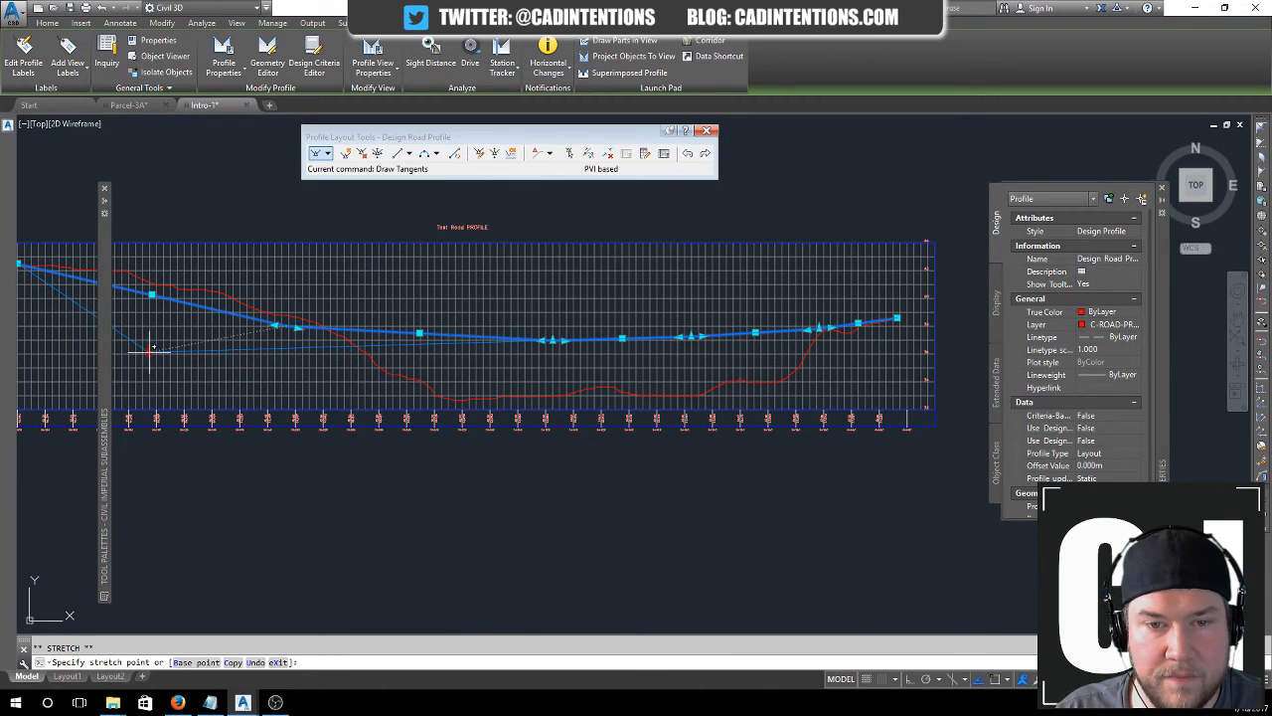
left_click(151, 350)
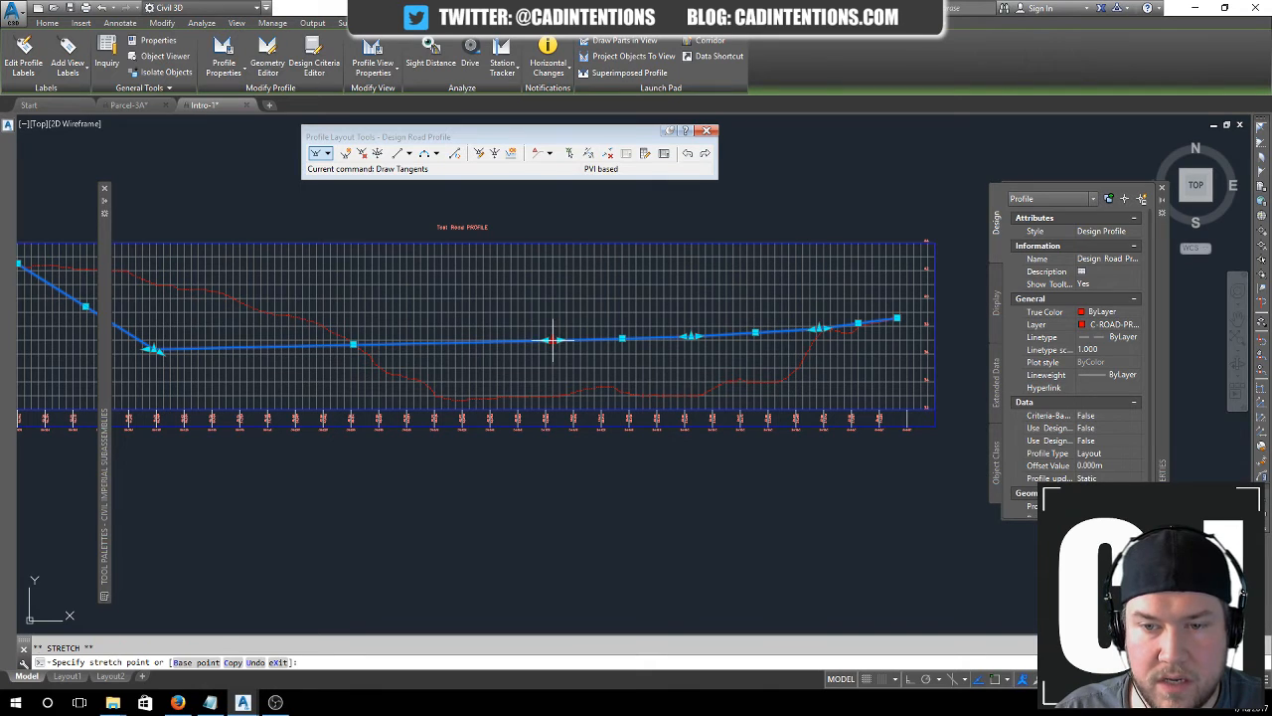
- Move the design profile's next PVI back and down near the existing ground, and lower the PVI following it
left_click(425, 387)
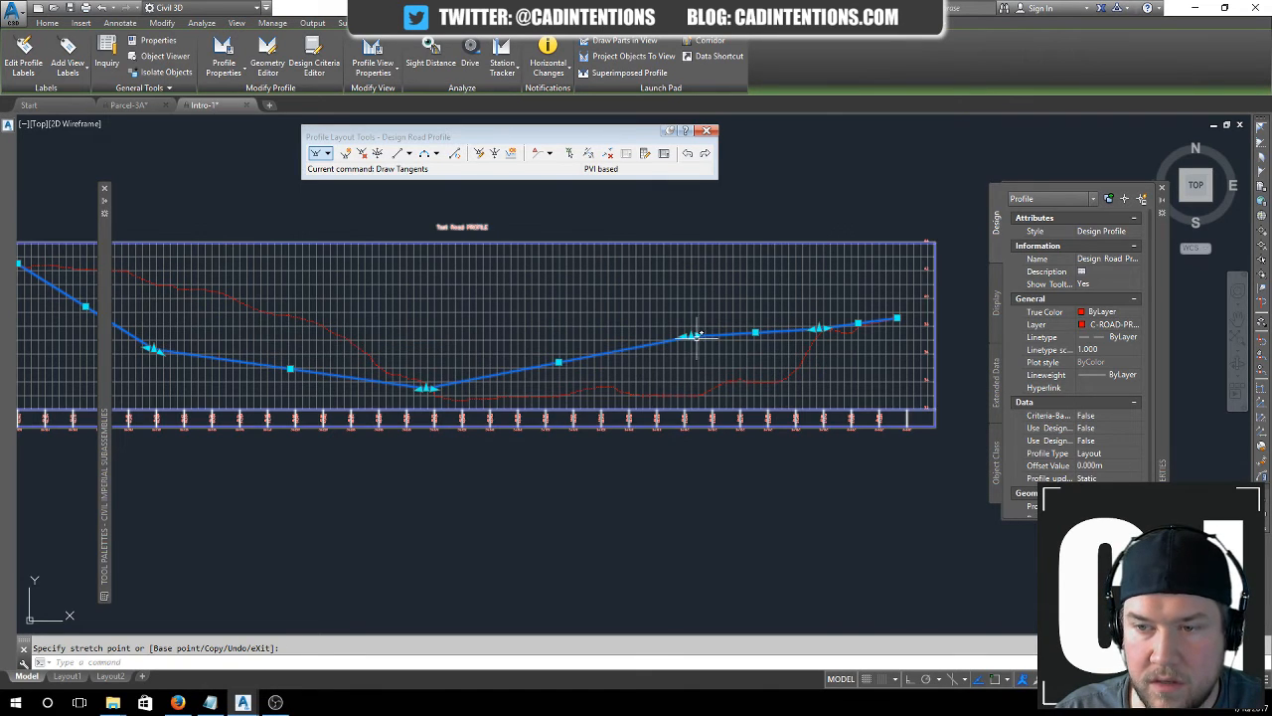
left_click(693, 336)
left_click(693, 360)
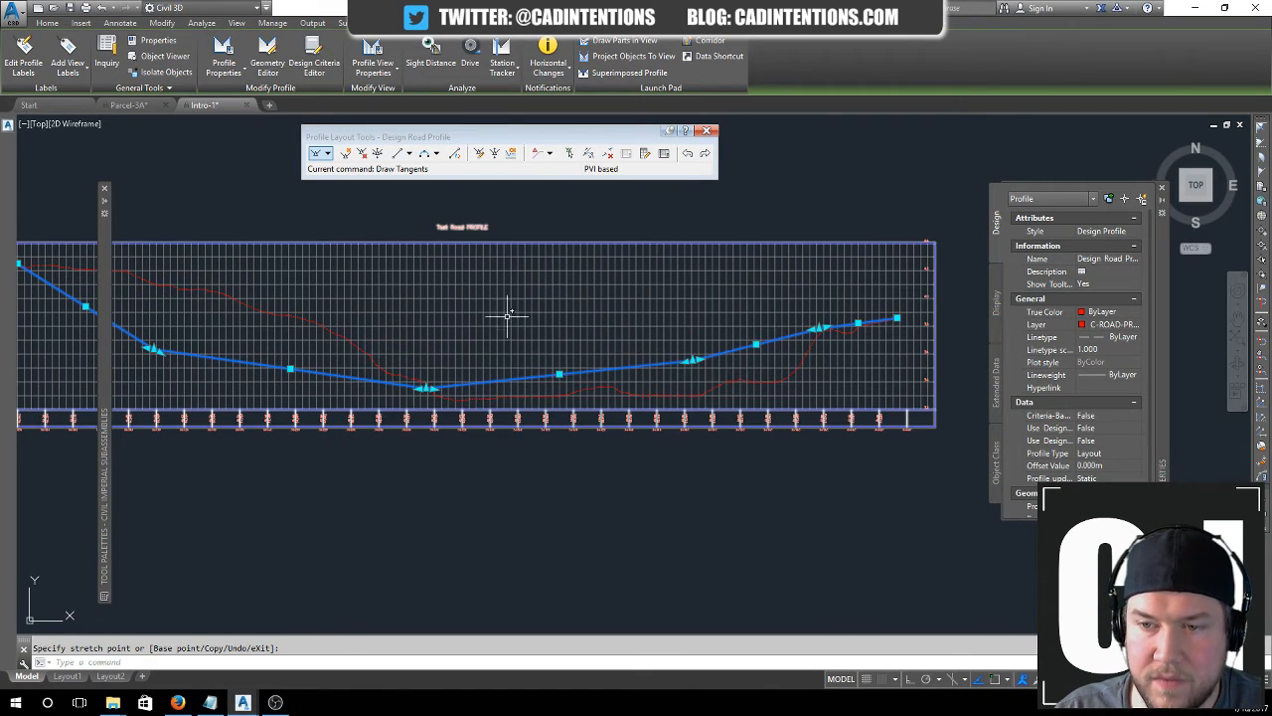
key("Escape")
- Rebuild the TEST ROAD corridor and the PASTE-EG + DESIGN surface from the edited design profile
mouse_move(12, 129)
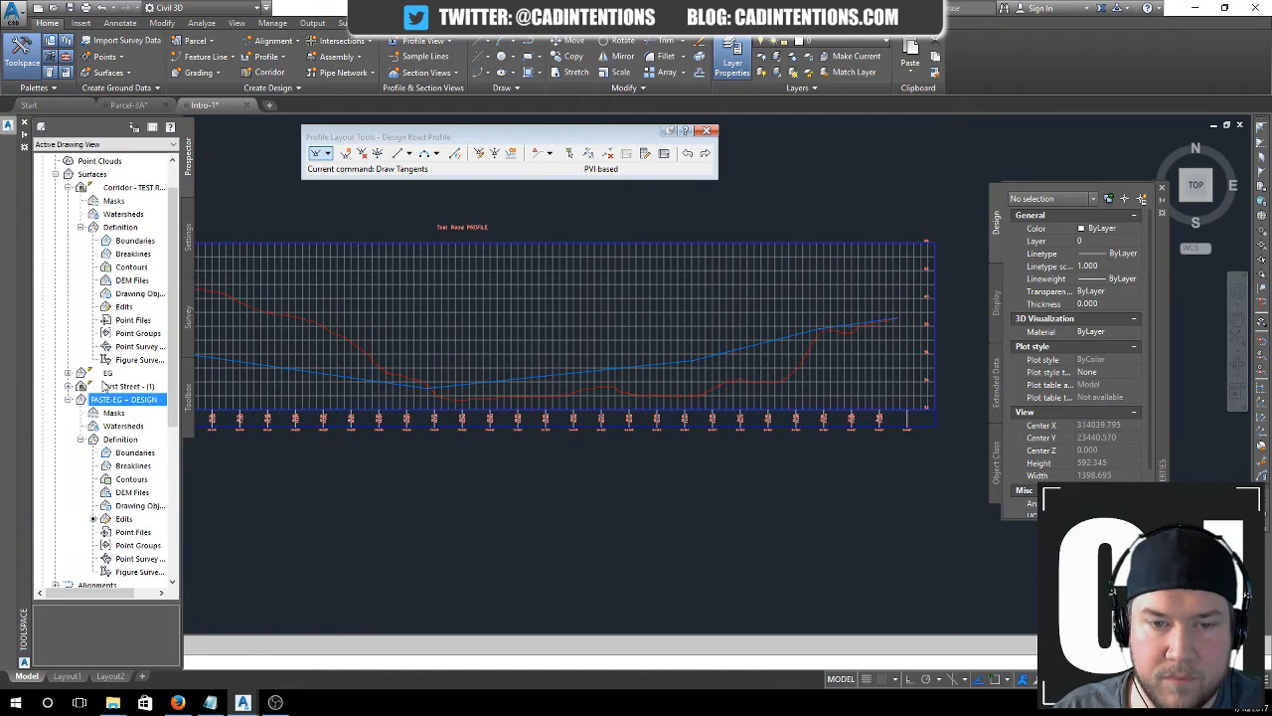
scroll(109, 397, "down", 3)
right_click(139, 559)
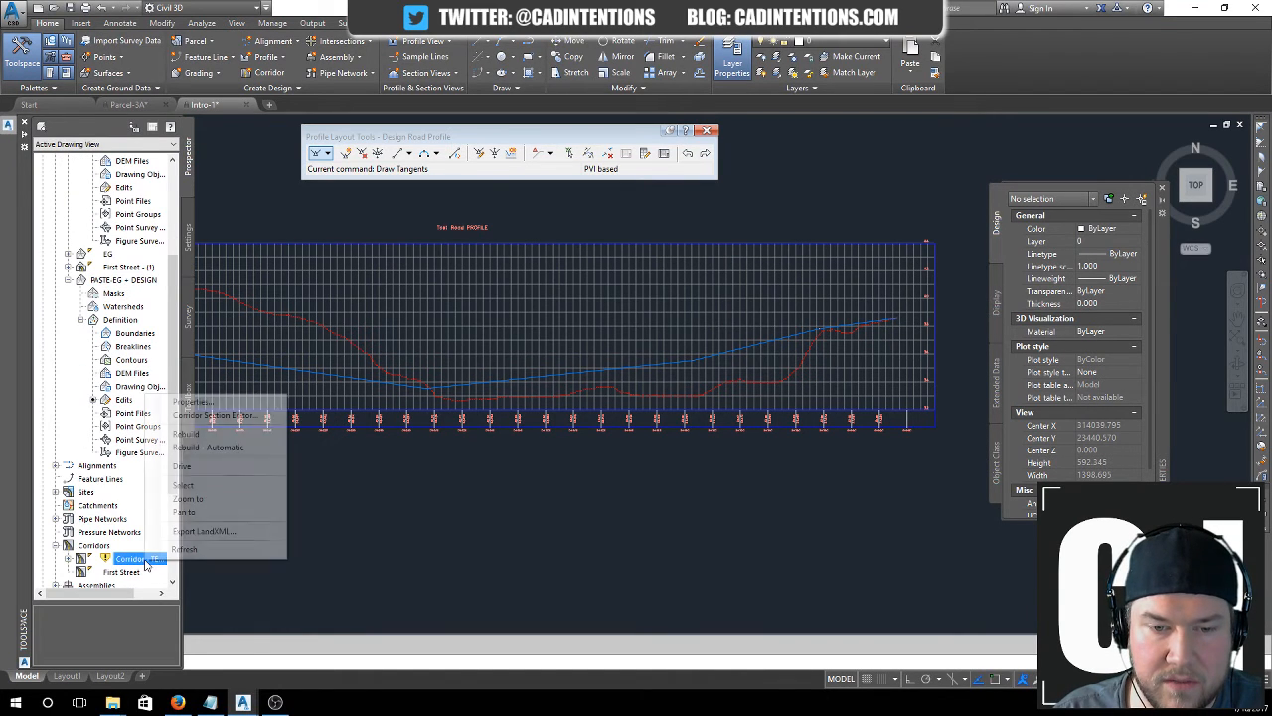
left_click(187, 434)
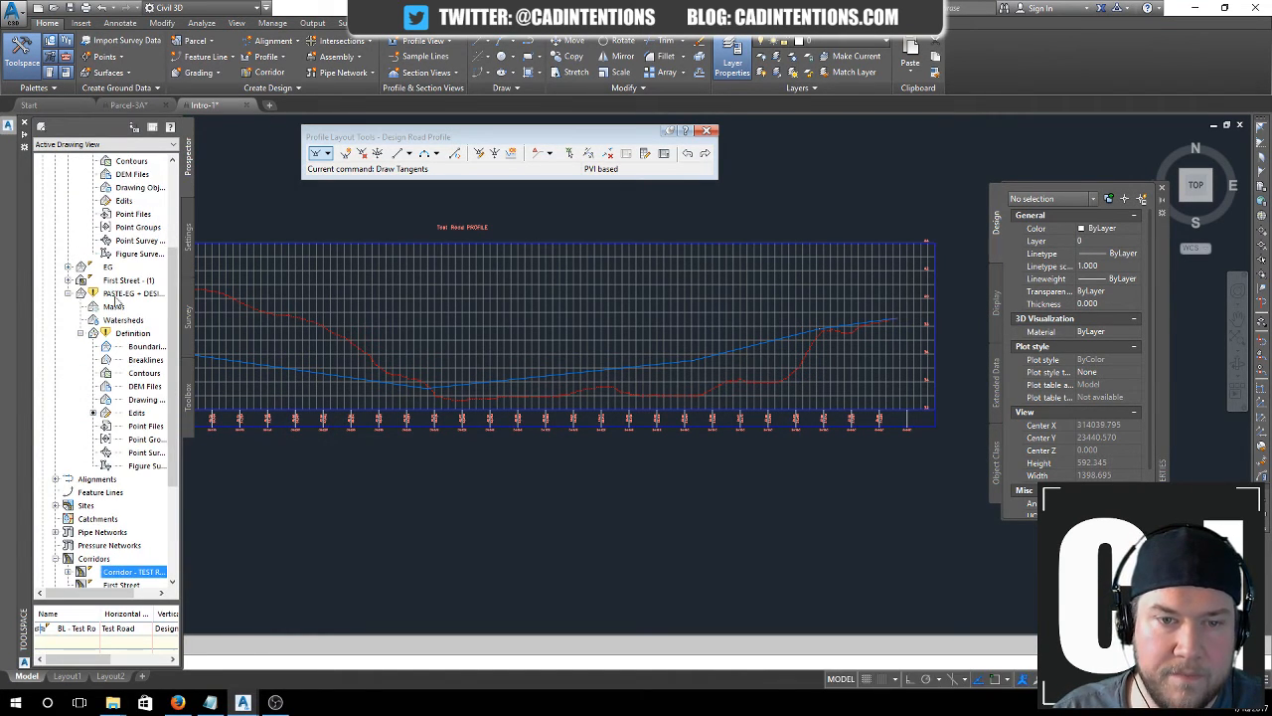
right_click(119, 294)
left_click(189, 334)
- Examine the section views at stations 0+100, 0+200 and 0+300 for the effect of the profile edits
scroll(262, 203, "down", 5)
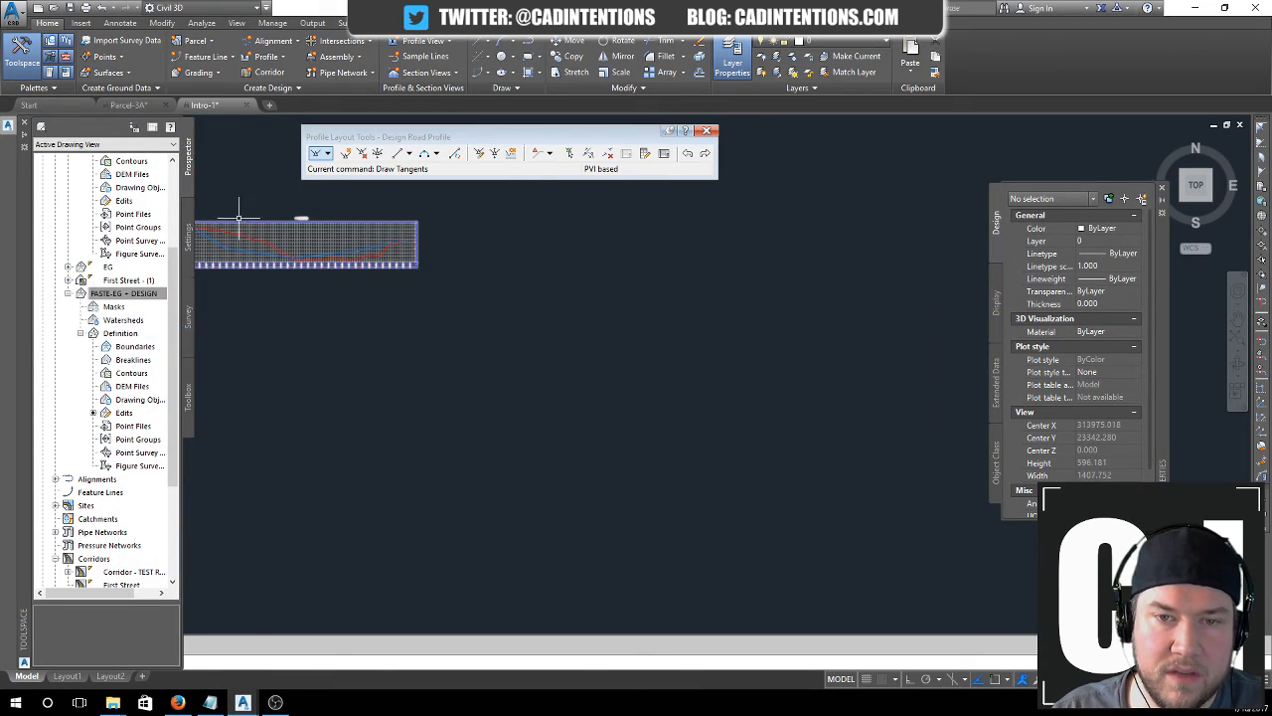
scroll(269, 250, "up", 6)
scroll(381, 298, "down", 6)
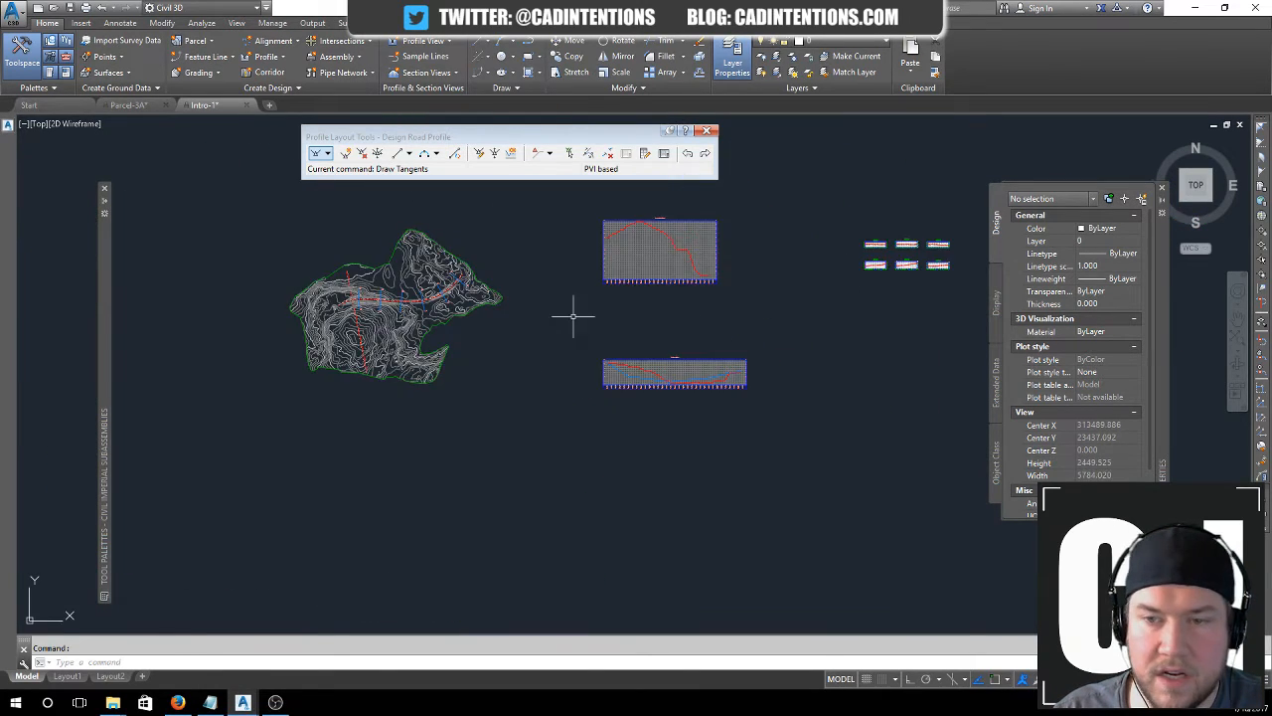
middle_click_drag(801, 308, 537, 312)
scroll(621, 267, "up", 6)
scroll(571, 267, "up", 6)
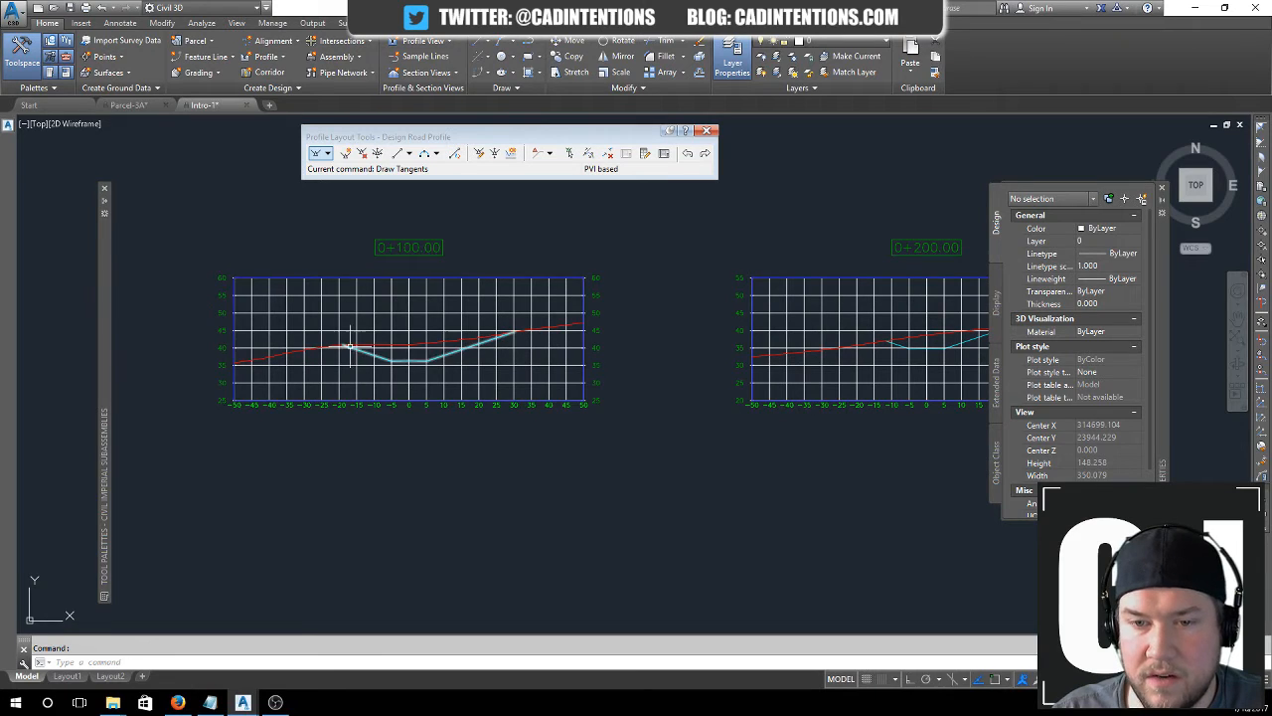
middle_click_drag(672, 356, 392, 346)
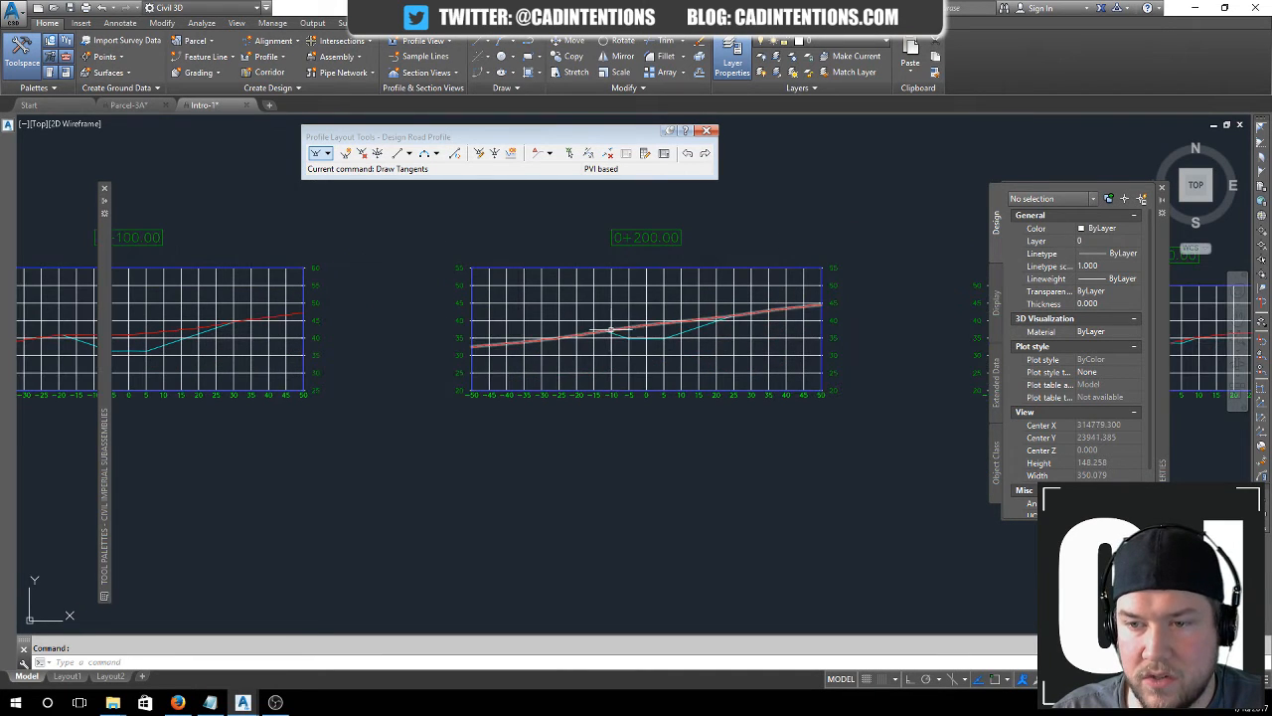
middle_click_drag(762, 290, 248, 254)
scroll(651, 305, "up", 5)
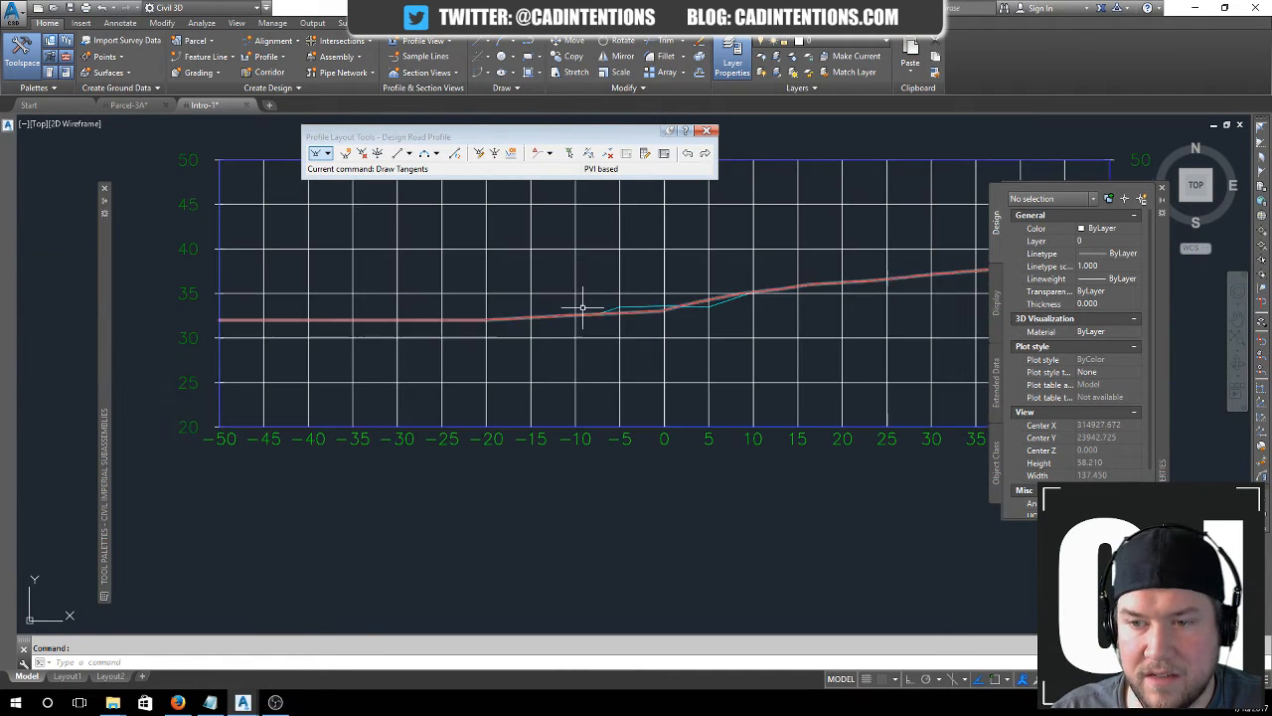
- Examine the section views from station 0+300 through the row starting at 0+400, comparing the design surface with existing ground
scroll(726, 304, "down", 5)
scroll(711, 303, "down", 5)
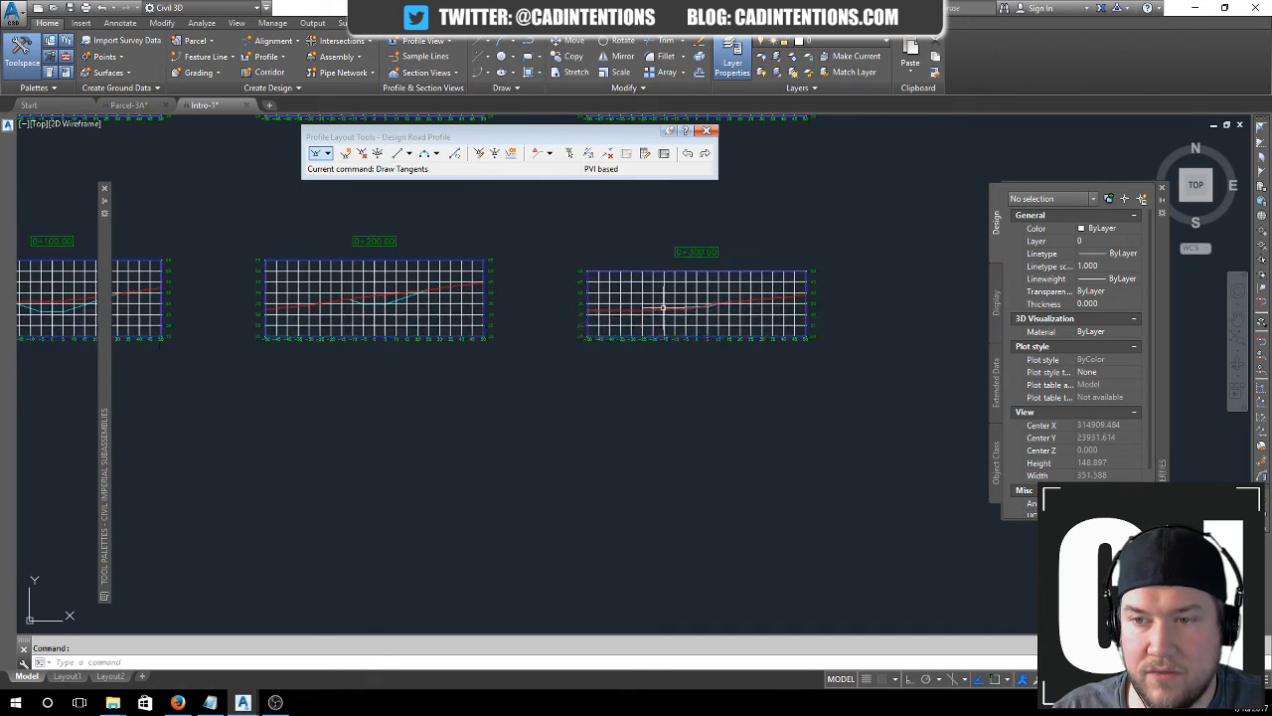
scroll(430, 294, "up", 7)
scroll(430, 293, "up", 3)
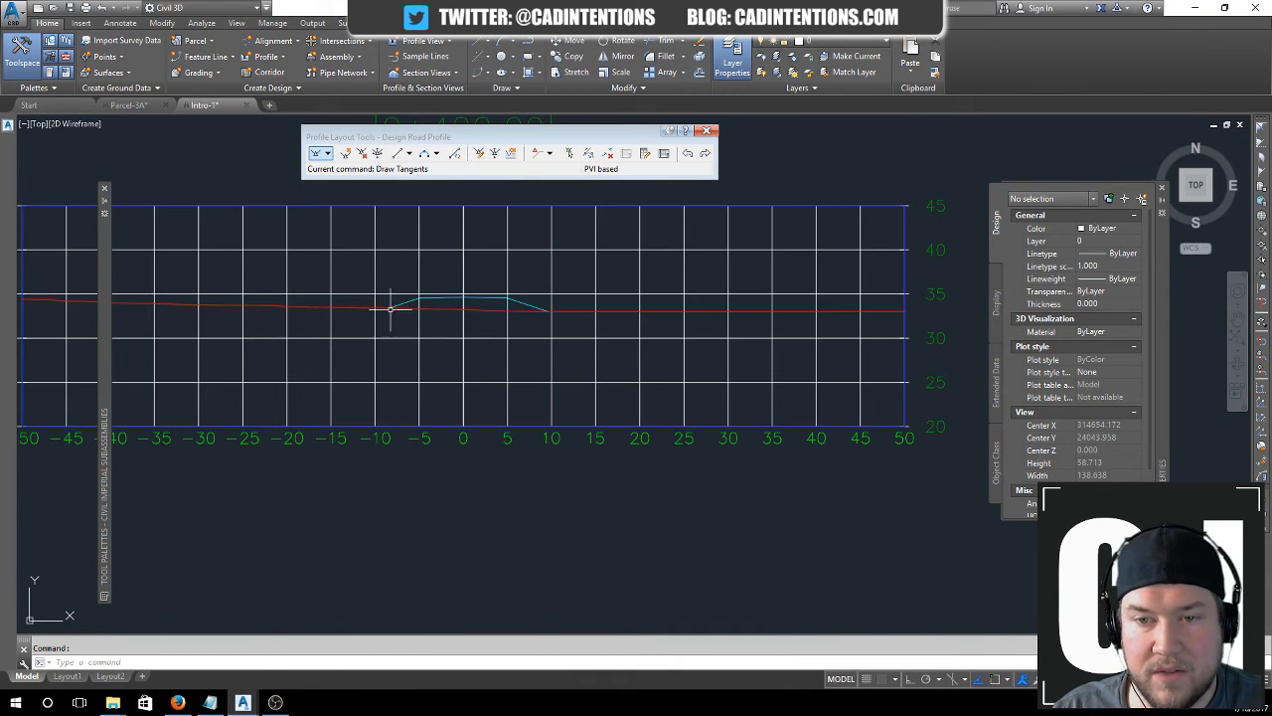
scroll(596, 318, "down", 3)
middle_click_drag(690, 335, 245, 301)
middle_click_drag(702, 311, 329, 300)
middle_click_drag(664, 254, 266, 254)
middle_click_drag(709, 264, 669, 266)
scroll(596, 253, "down", 3)
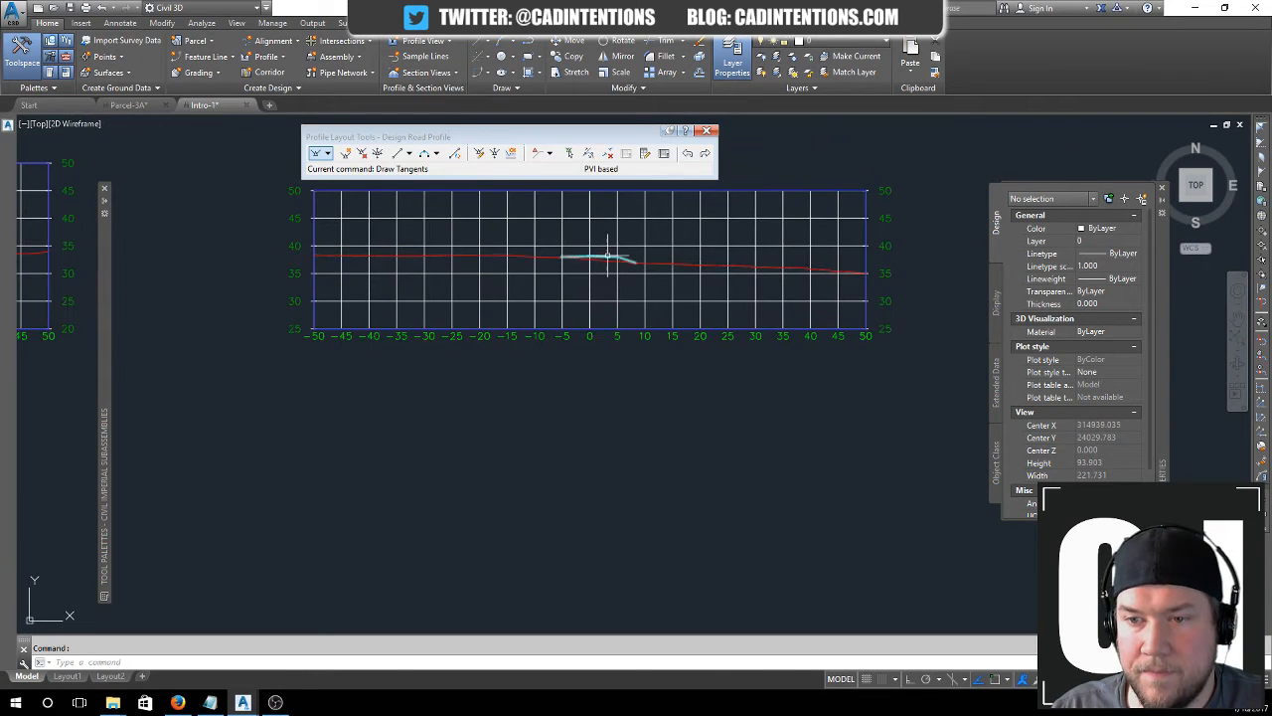
scroll(447, 262, "down", 4)
middle_click_drag(257, 311, 597, 310)
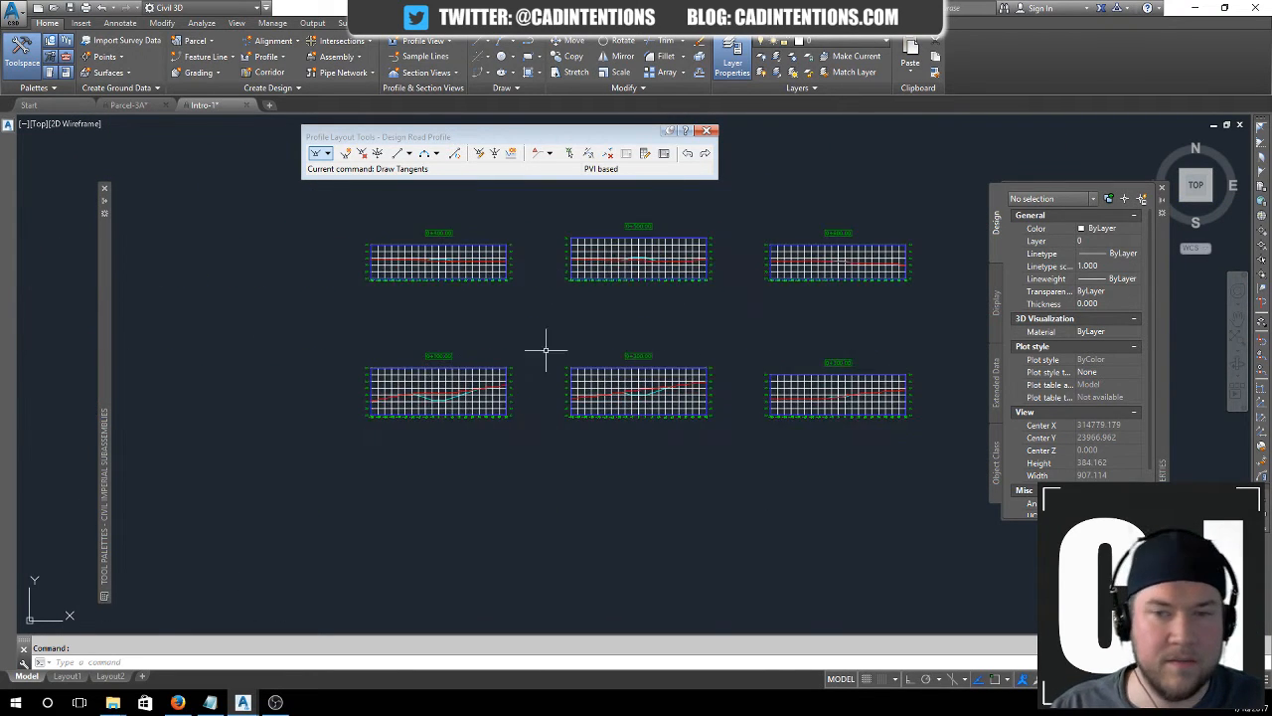
- Return to the plan drawing and examine the Test Road alignment with its sample lines across the contours
scroll(536, 352, "down", 4)
middle_click_drag(273, 393, 646, 311)
scroll(343, 355, "down", 2)
middle_click_drag(318, 417, 579, 400)
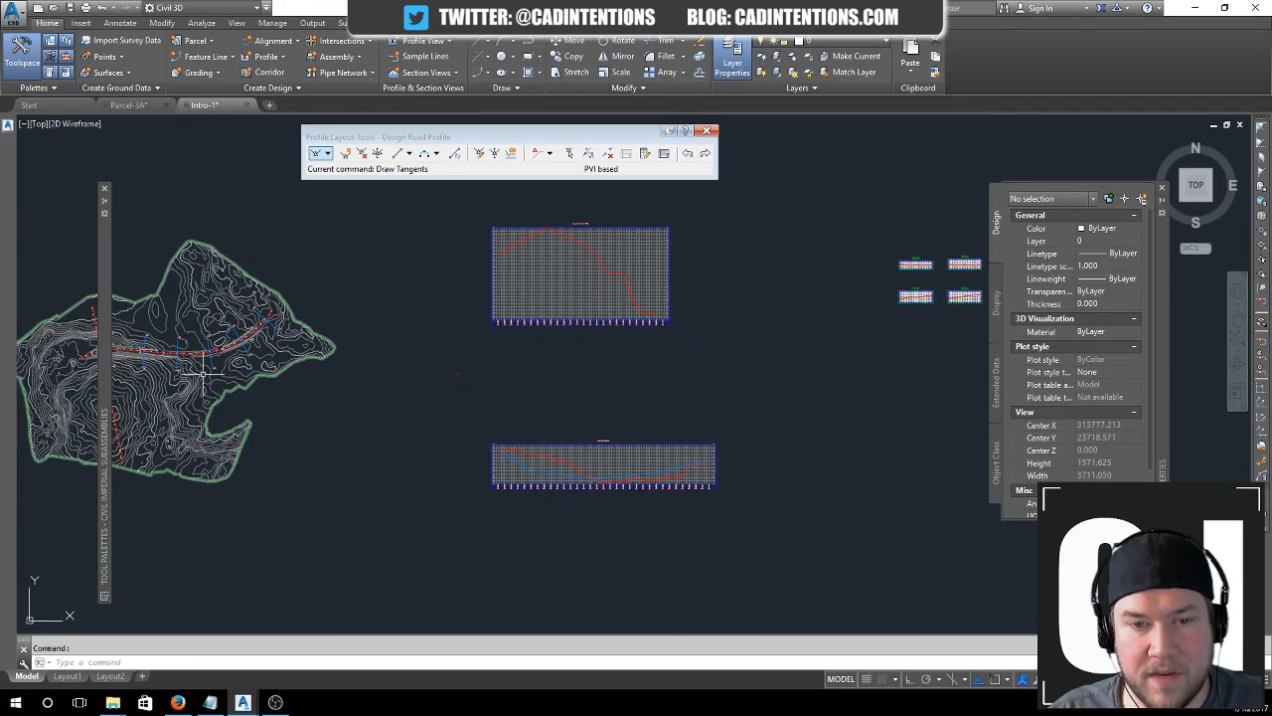
middle_click_drag(256, 395, 413, 394)
key("Escape")
scroll(329, 338, "up", 5)
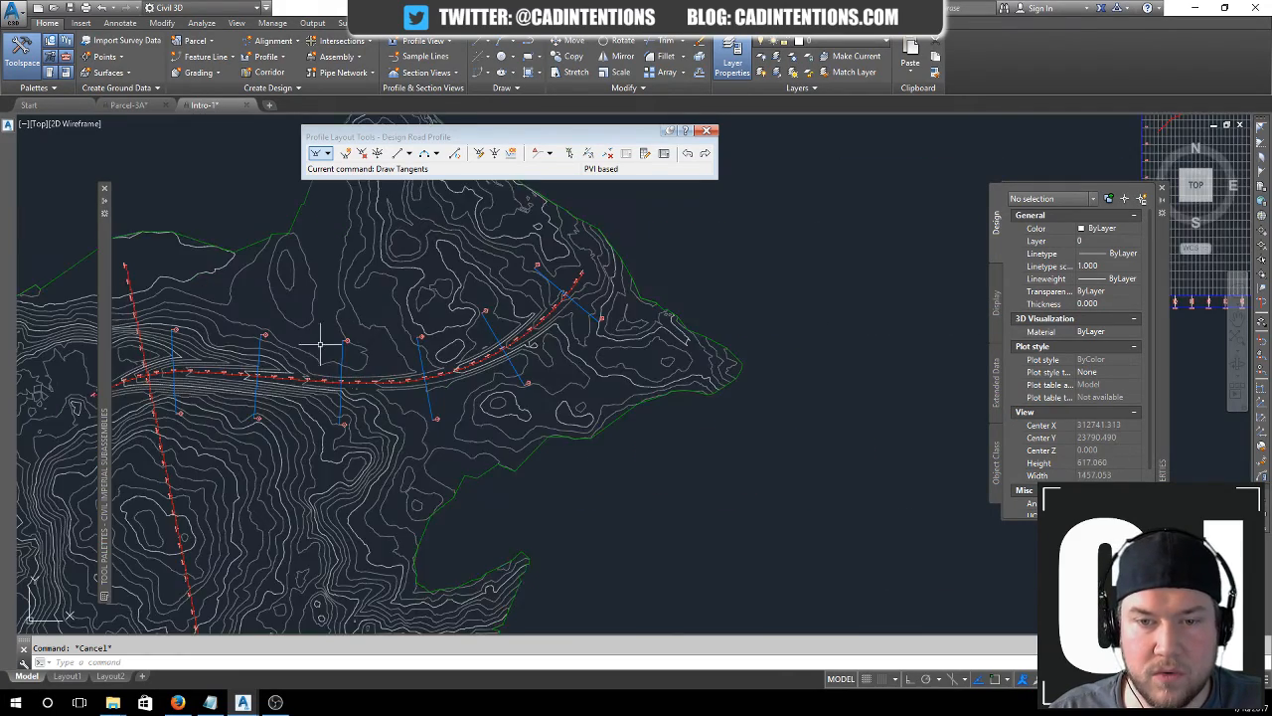
middle_click_drag(304, 358, 389, 321)
scroll(389, 321, "down", 1)
left_click(437, 308)
key("Escape")
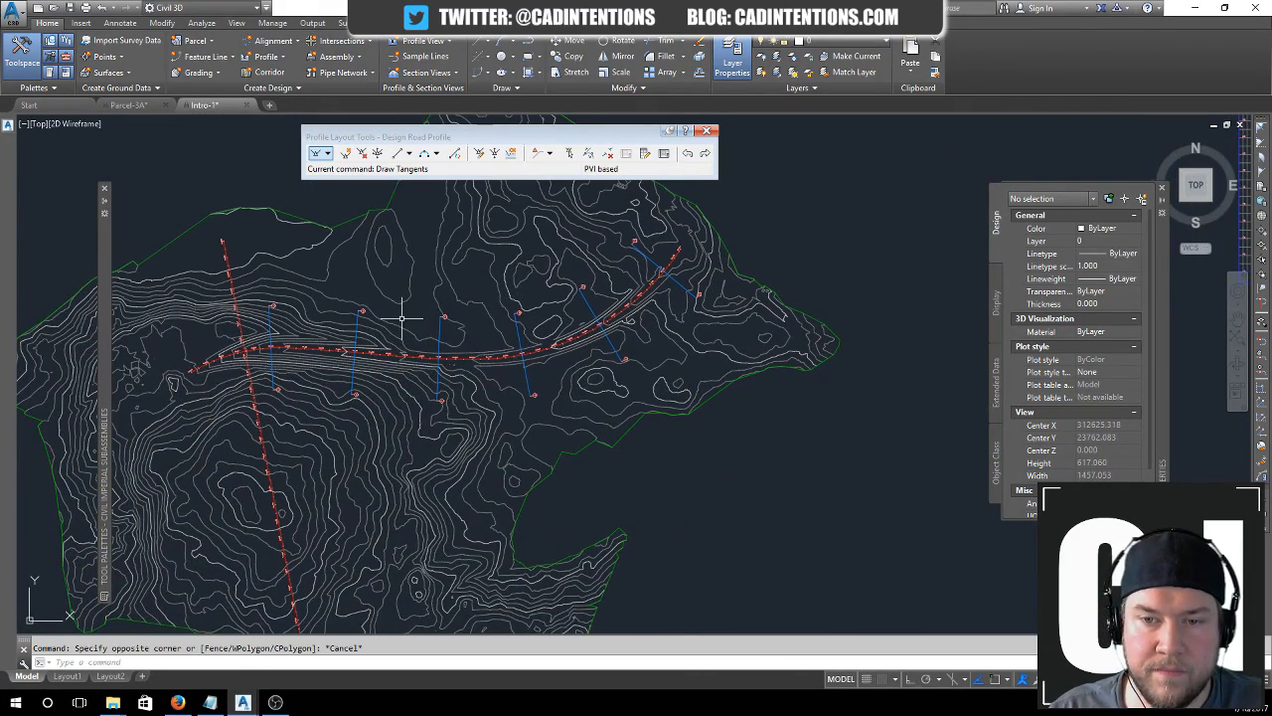
scroll(607, 378, "down", 2)
scroll(621, 393, "down", 2)
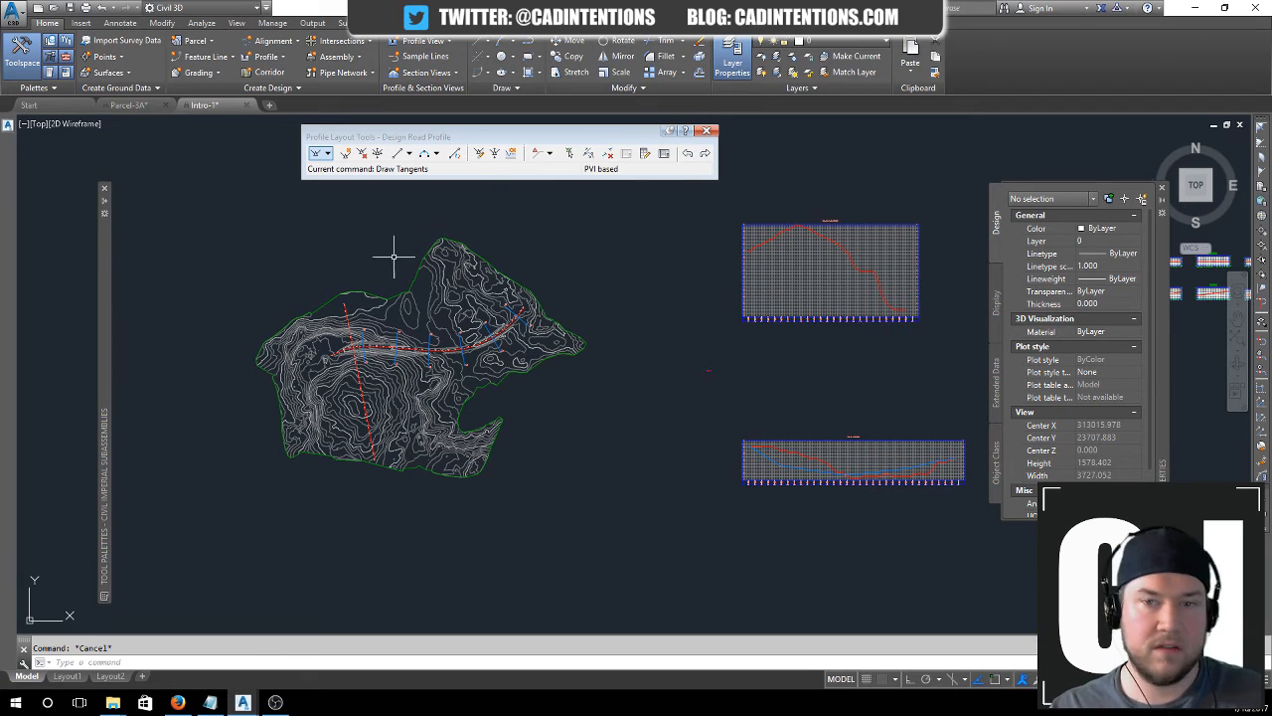
left_click(291, 227)
key("Escape")
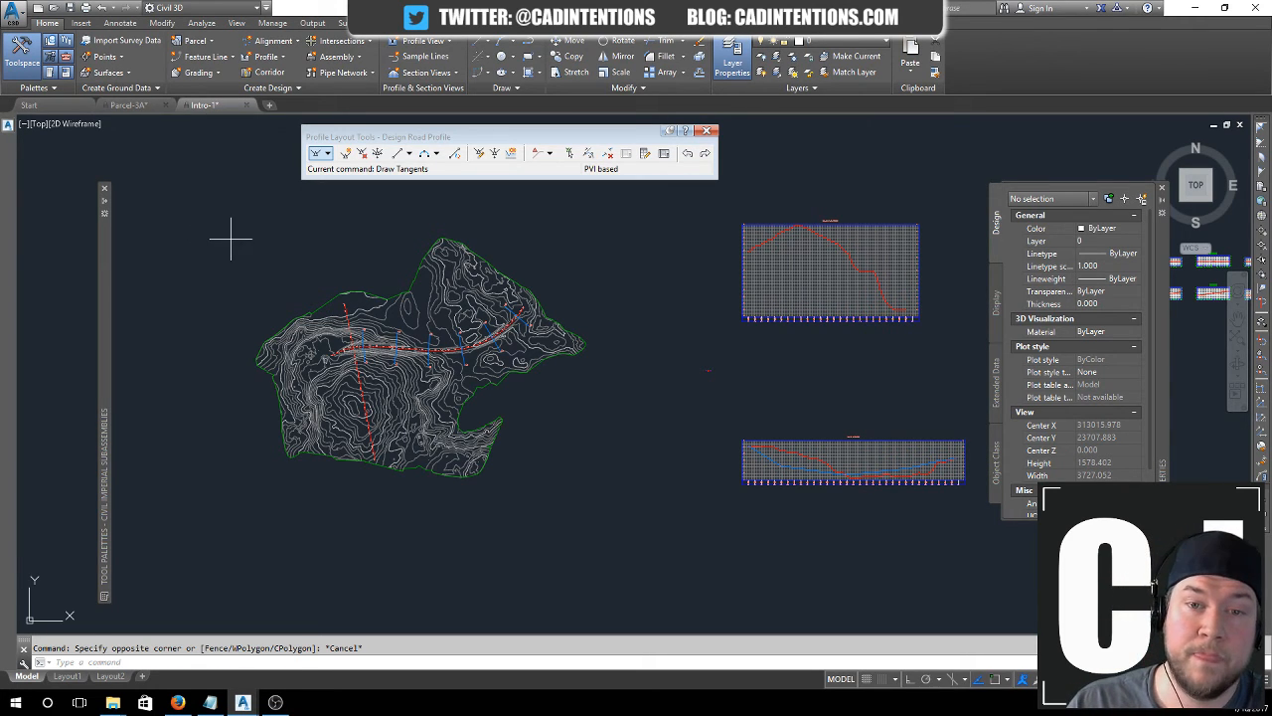
mouse_move(204, 262)
middle_mouse_down()
mouse_move(403, 275)
mouse_move(307, 258)
mouse_move(265, 267)
middle_mouse_up()
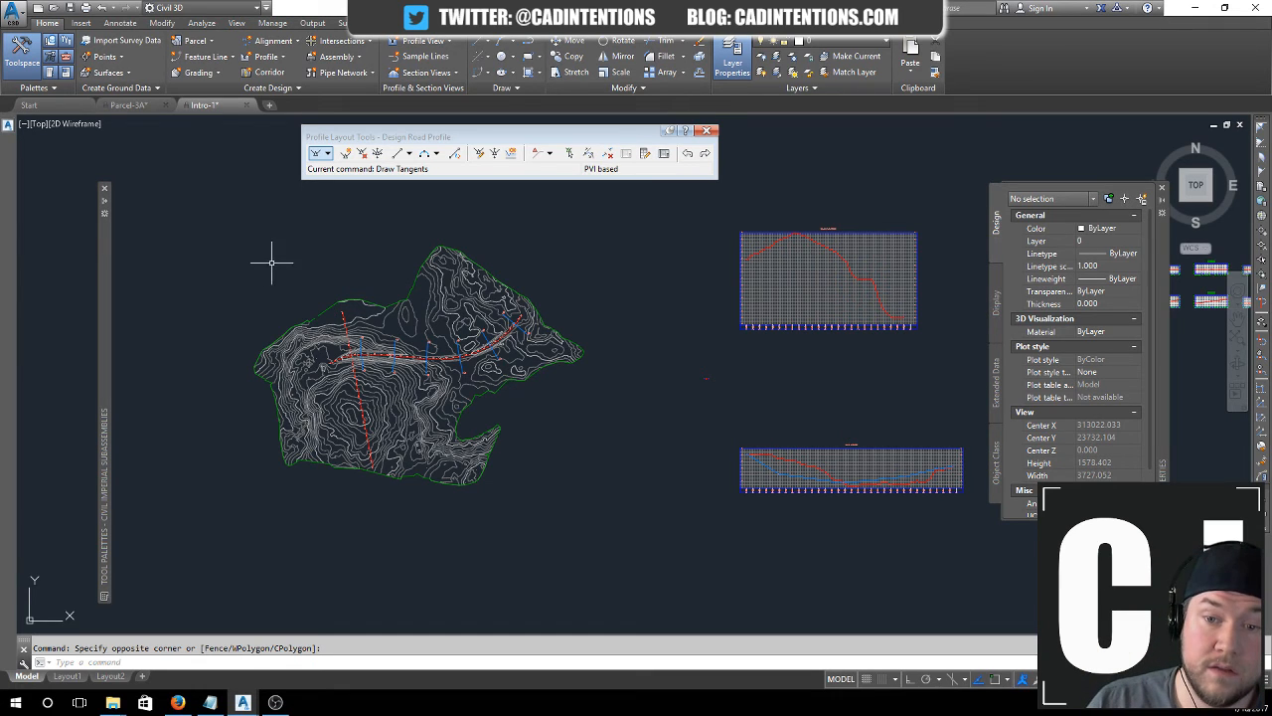
middle_click_drag(384, 247, 276, 225)
mouse_move(551, 270)
middle_mouse_down()
mouse_move(531, 287)
mouse_move(647, 301)
mouse_move(670, 321)
mouse_move(616, 321)
middle_mouse_up()
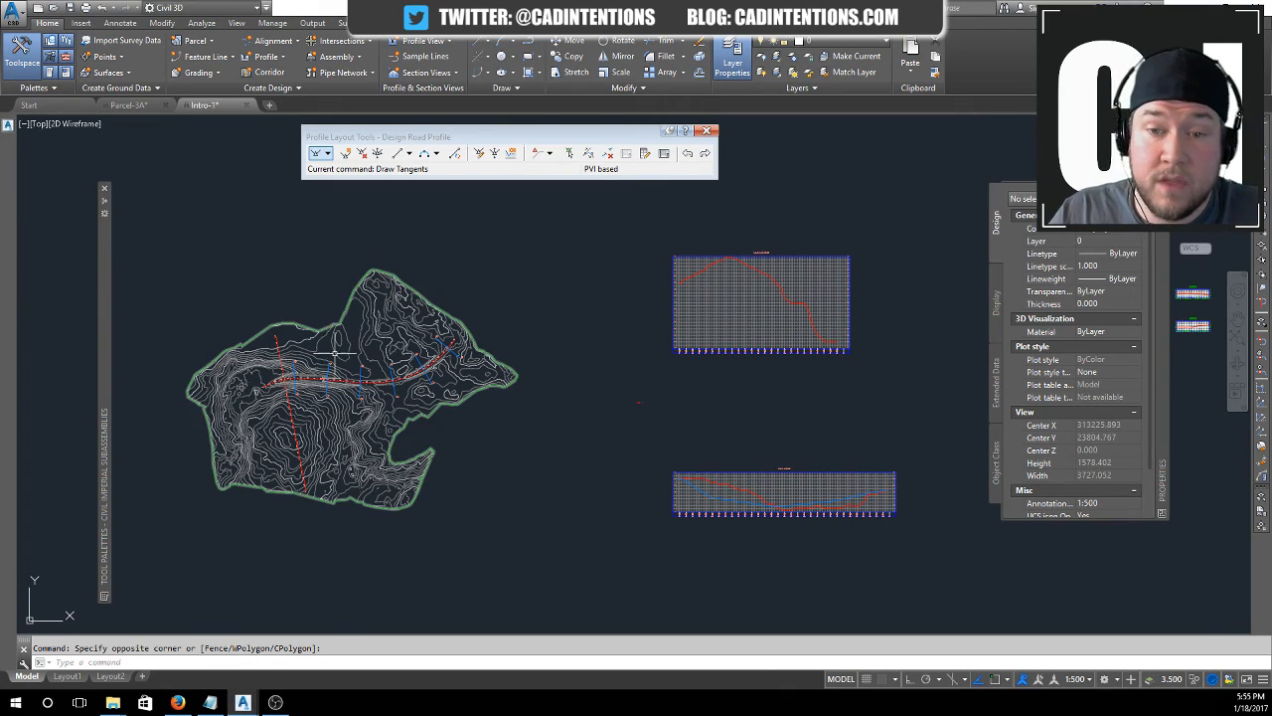
- Show the PASTE-EG + DESIGN surface in the Object Viewer with the Shaded visual style
middle_click_drag(316, 338, 308, 283)
scroll(307, 303, "up", 5)
left_click(285, 292)
right_click(283, 290)
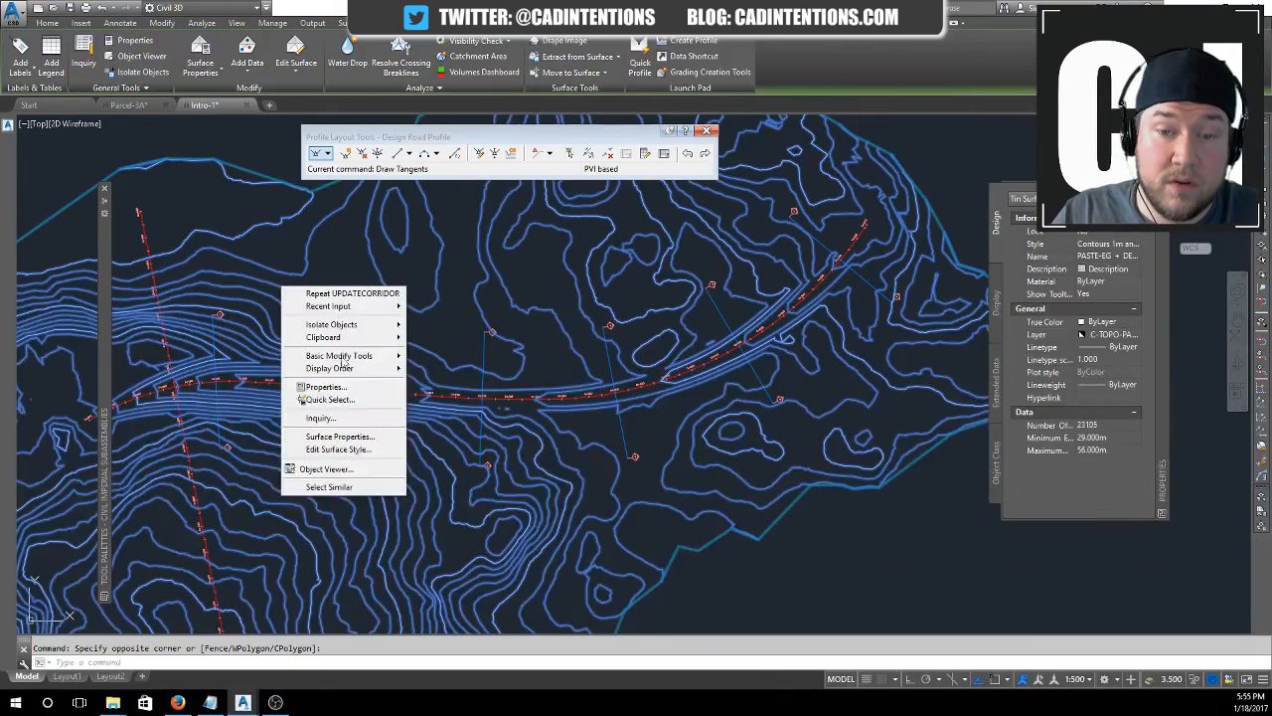
left_click(331, 469)
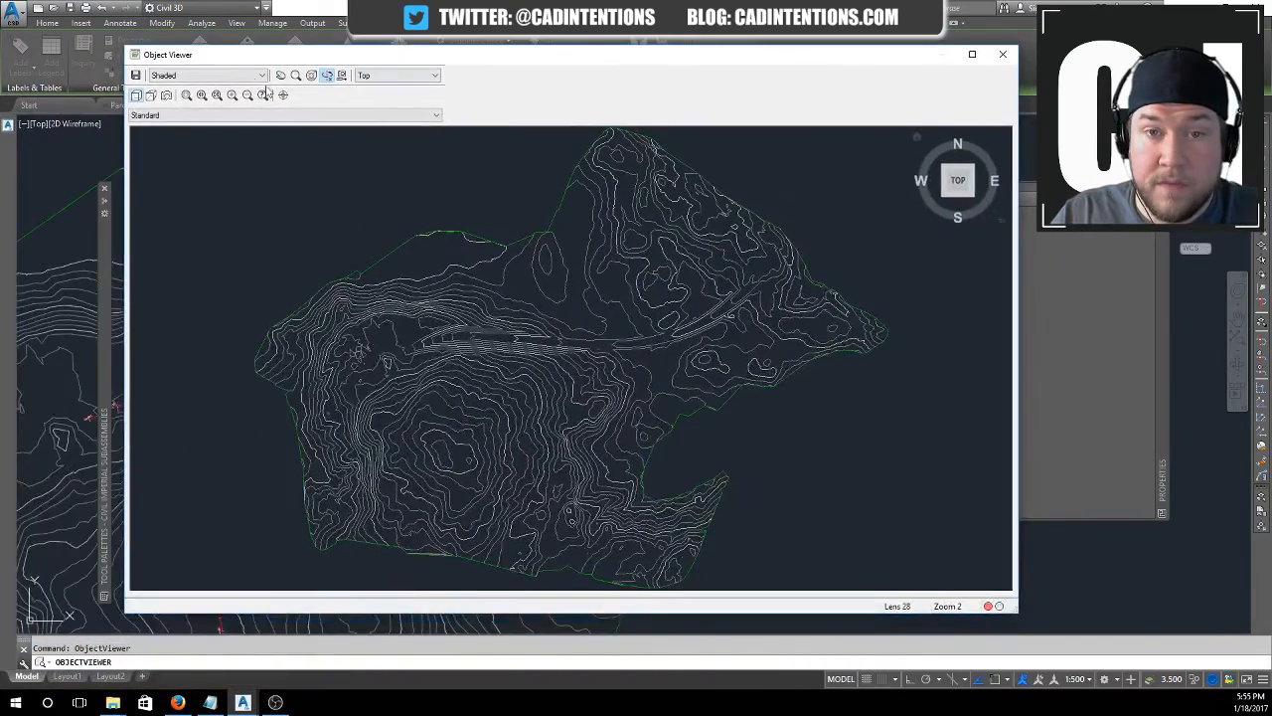
left_click(208, 75)
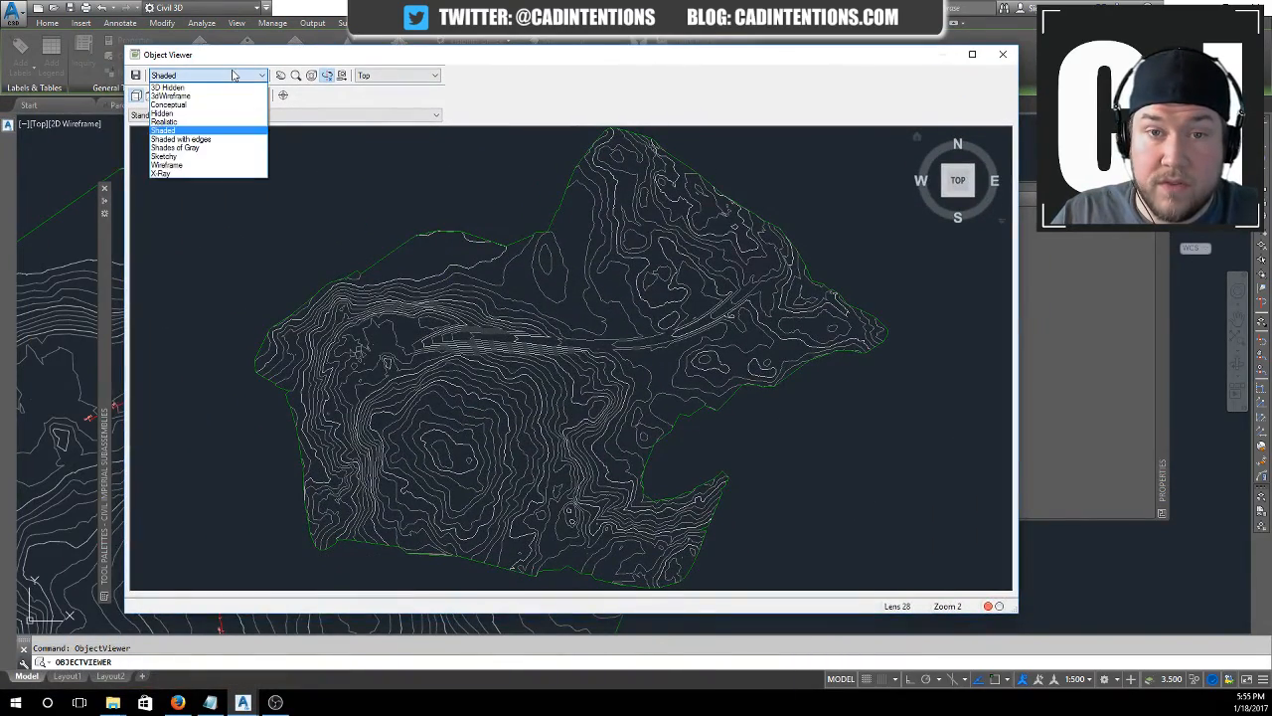
left_click(179, 127)
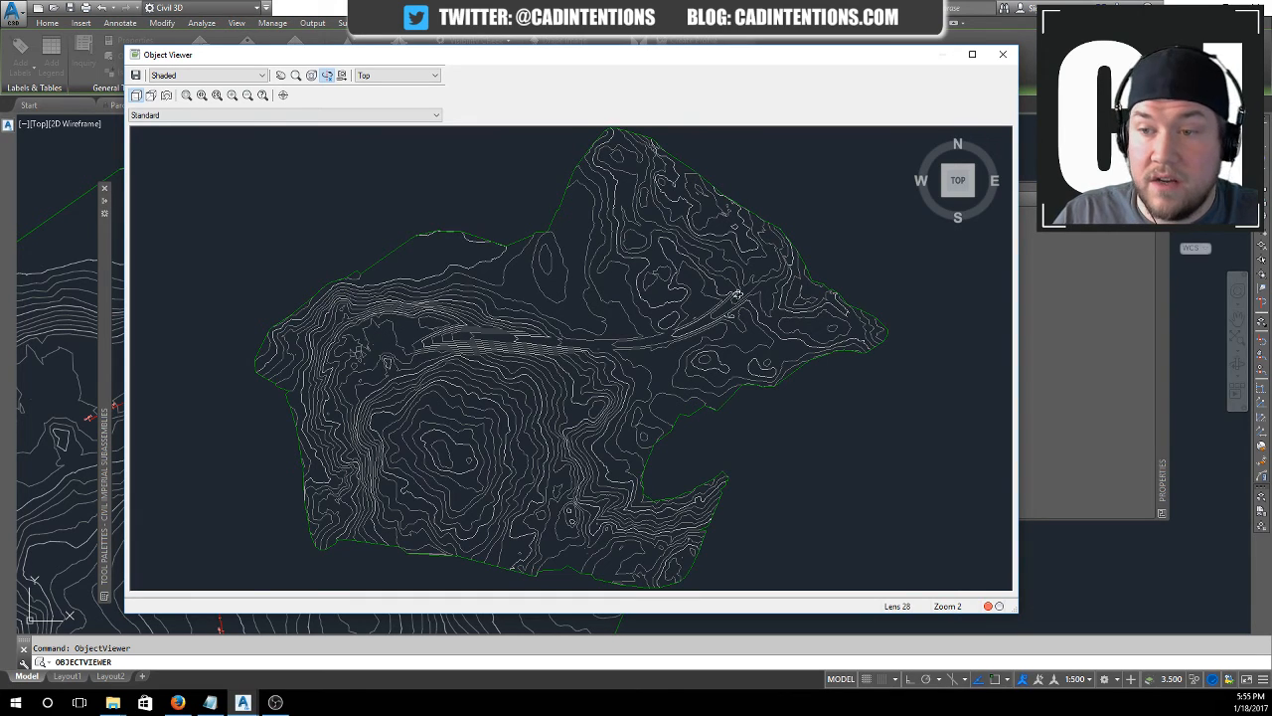
- Examine the shaded surface in 3D from low oblique angles along the road's cut and fill slopes
mouse_move(768, 272)
left_mouse_down()
mouse_move(719, 360)
mouse_move(596, 442)
mouse_move(527, 375)
mouse_move(529, 445)
mouse_move(470, 397)
mouse_move(604, 409)
mouse_move(448, 437)
mouse_move(559, 422)
mouse_move(482, 487)
mouse_move(596, 488)
mouse_move(624, 521)
mouse_move(660, 501)
left_mouse_up()
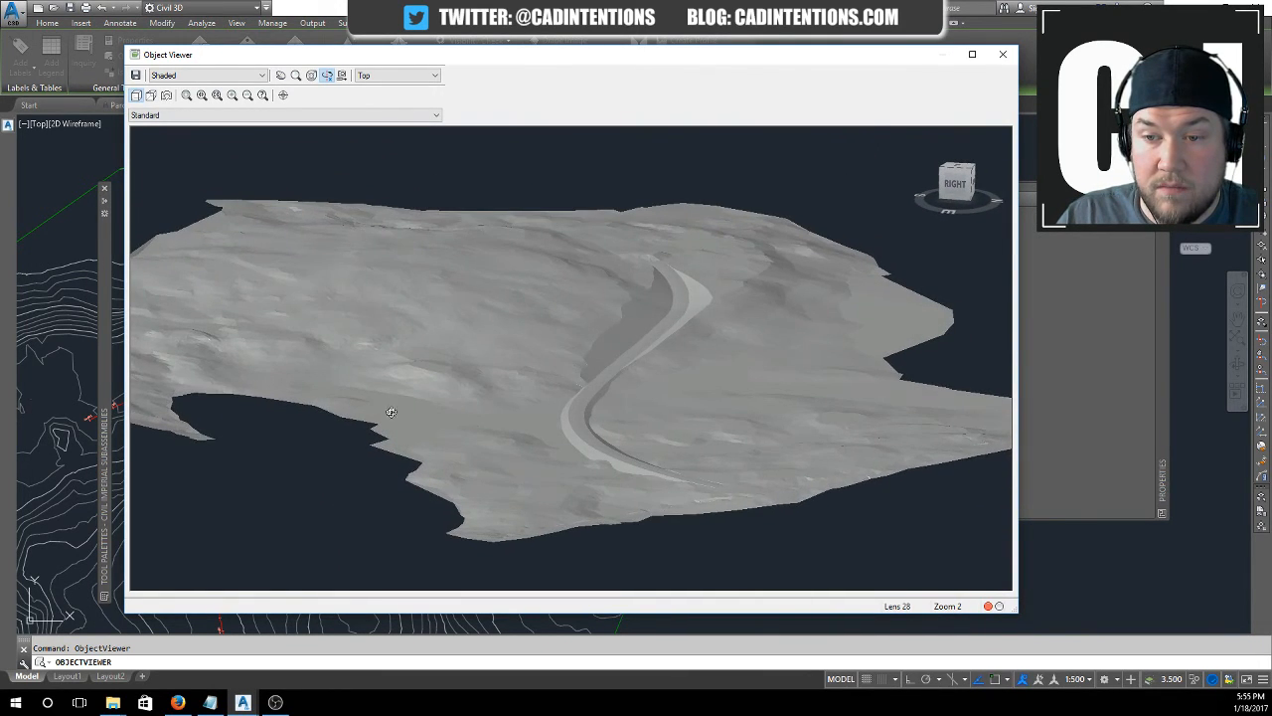
mouse_move(373, 388)
left_mouse_down()
mouse_move(388, 425)
mouse_move(393, 380)
left_mouse_up()
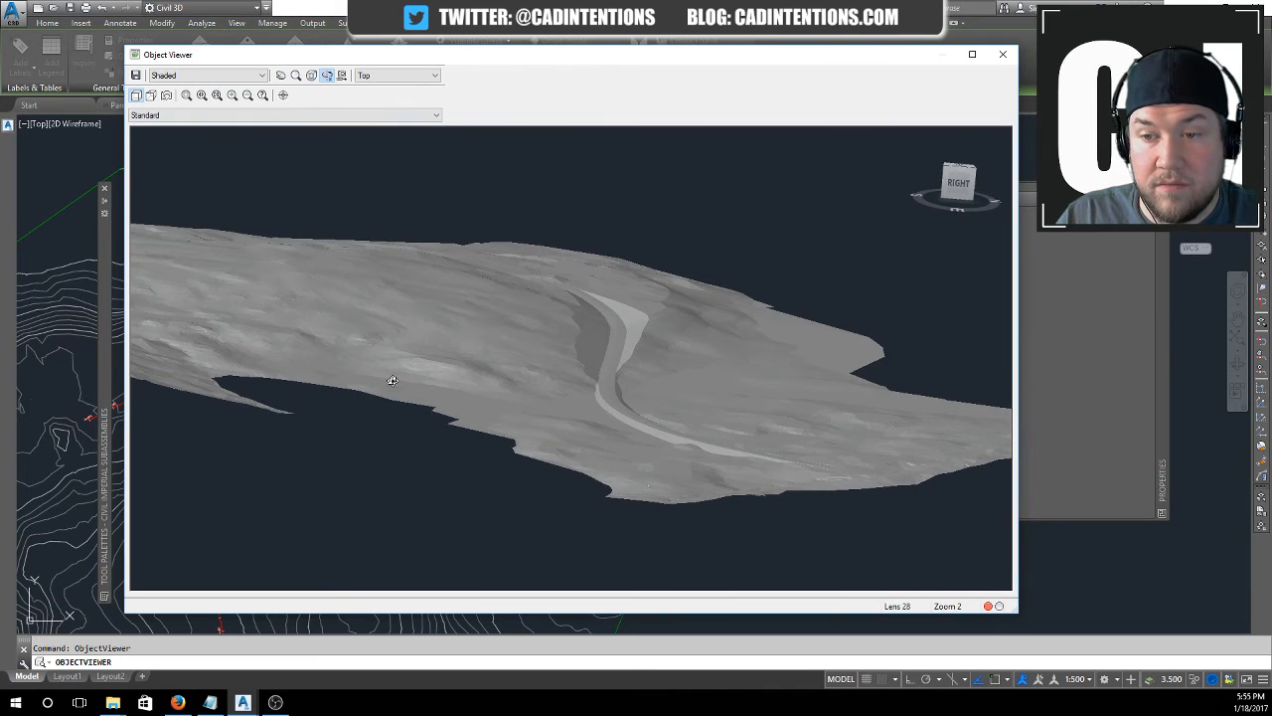
left_click_drag(591, 444, 610, 453)
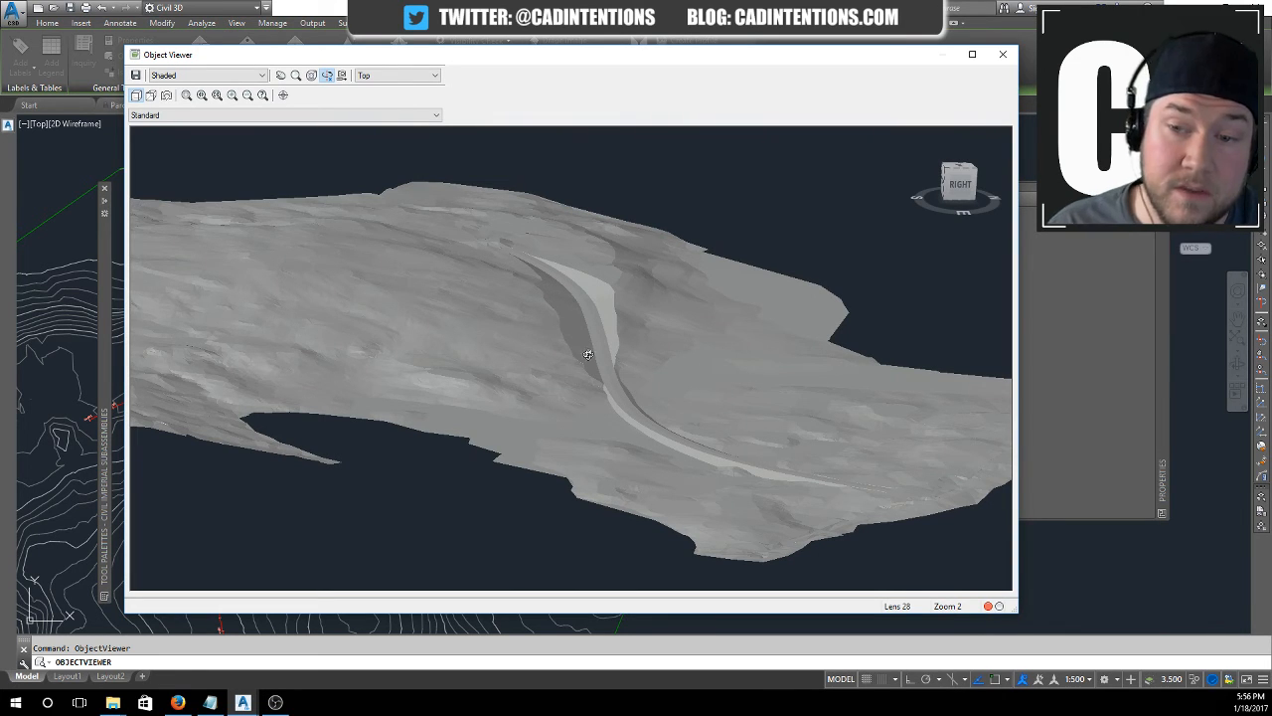
mouse_move(693, 495)
left_mouse_down()
mouse_move(650, 497)
mouse_move(674, 496)
left_mouse_up()
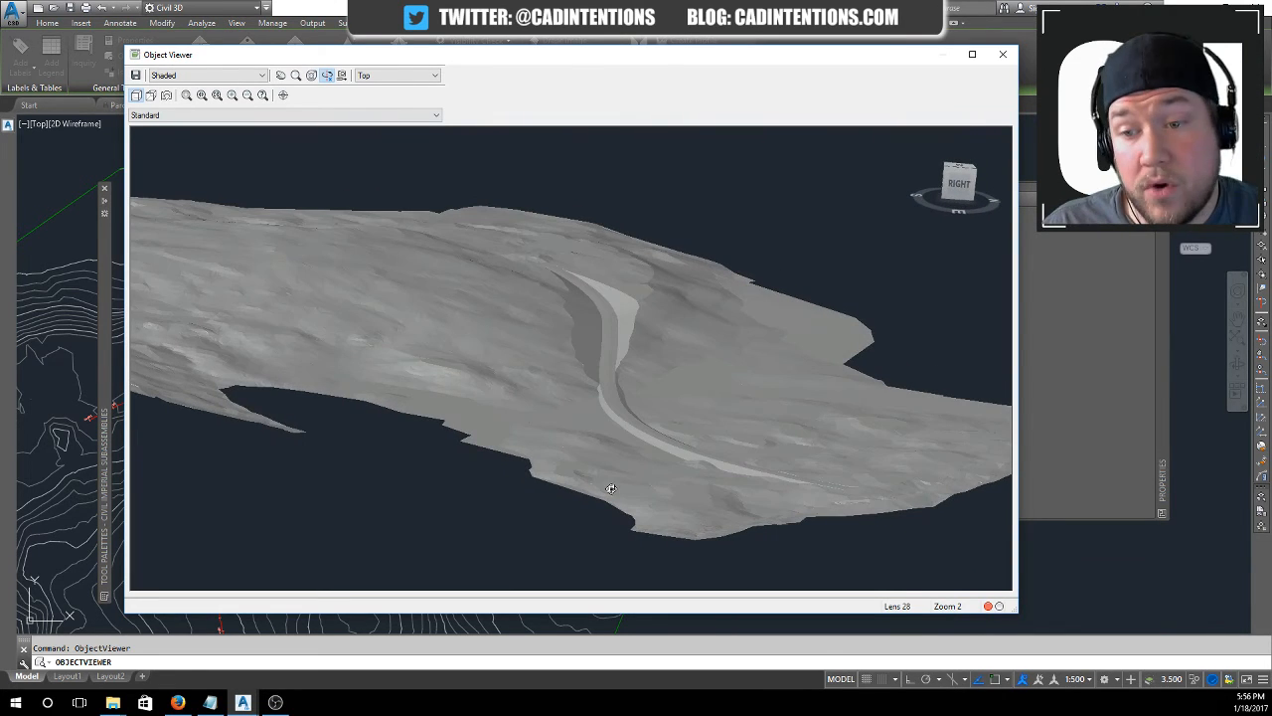
mouse_move(418, 379)
left_mouse_down()
mouse_move(383, 378)
mouse_move(450, 401)
left_mouse_up()
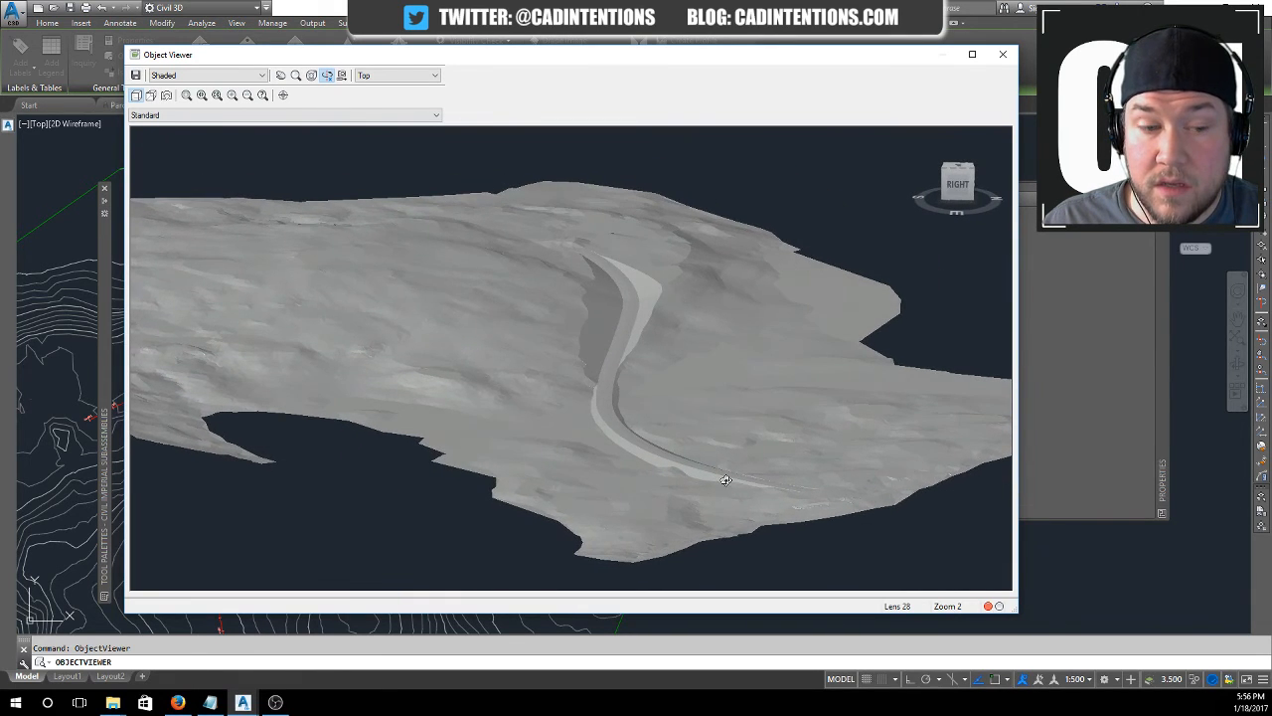
left_click_drag(613, 508, 593, 493)
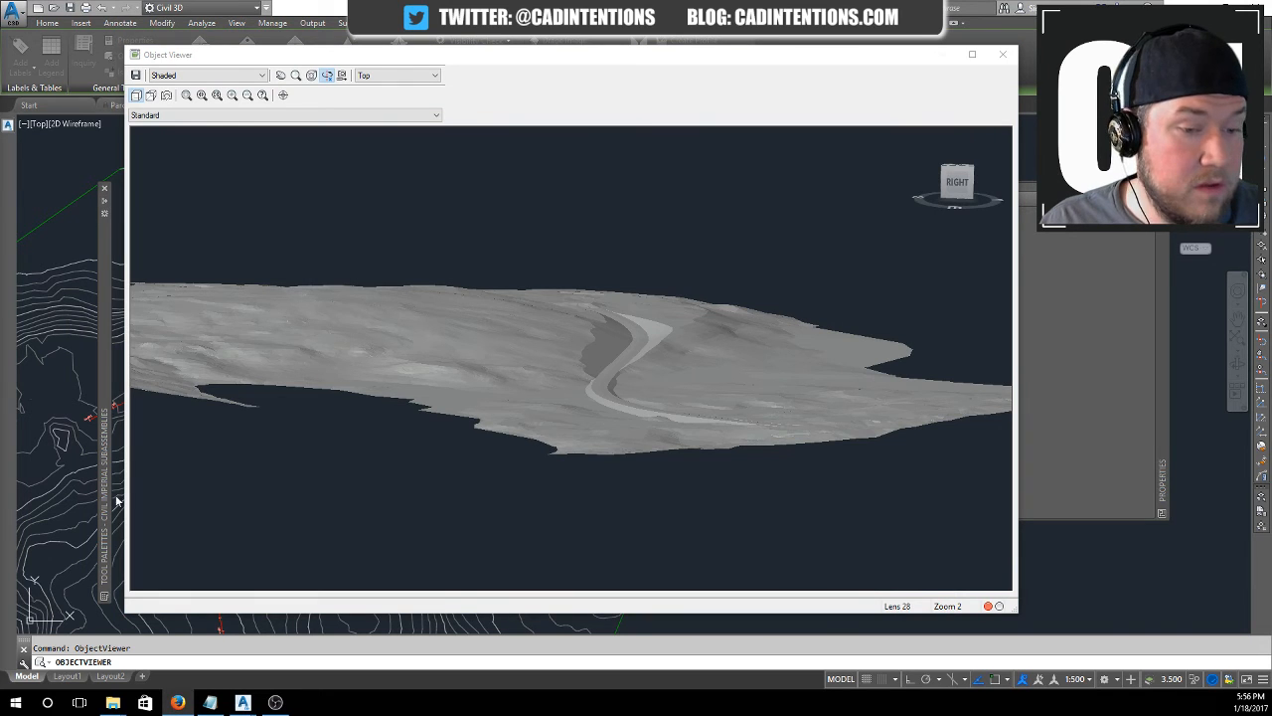
left_click_drag(497, 477, 673, 468)
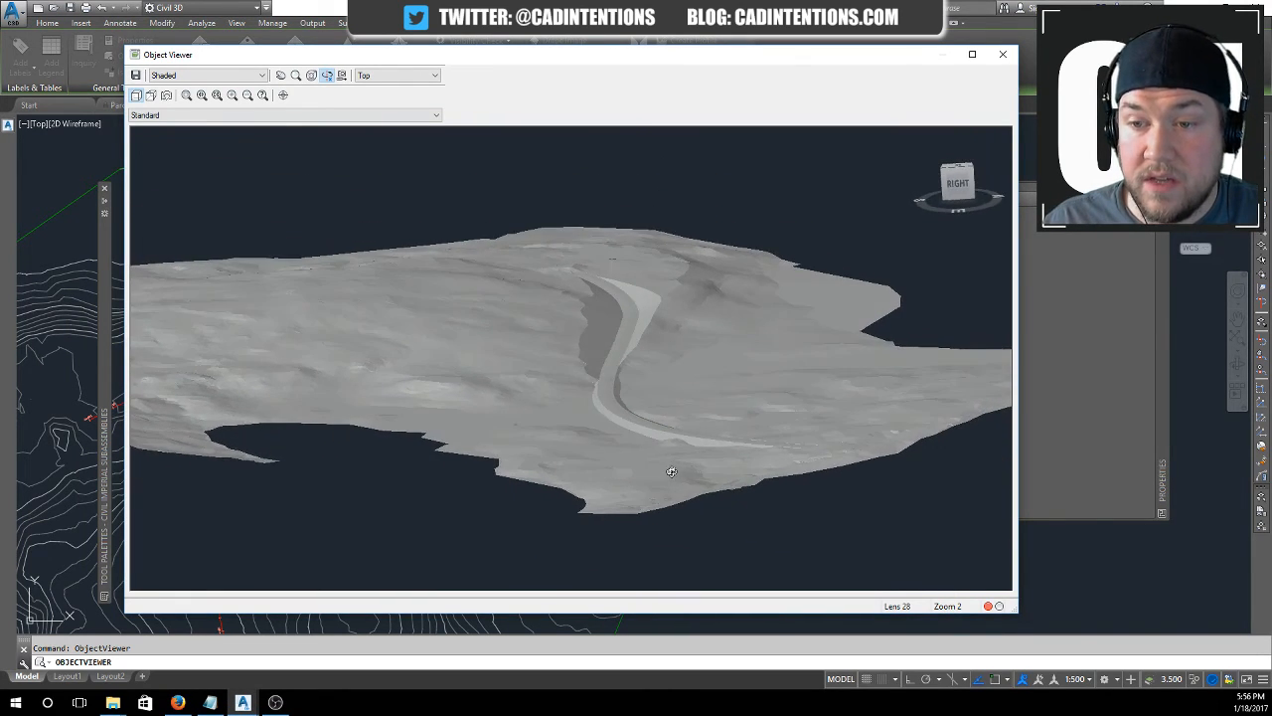